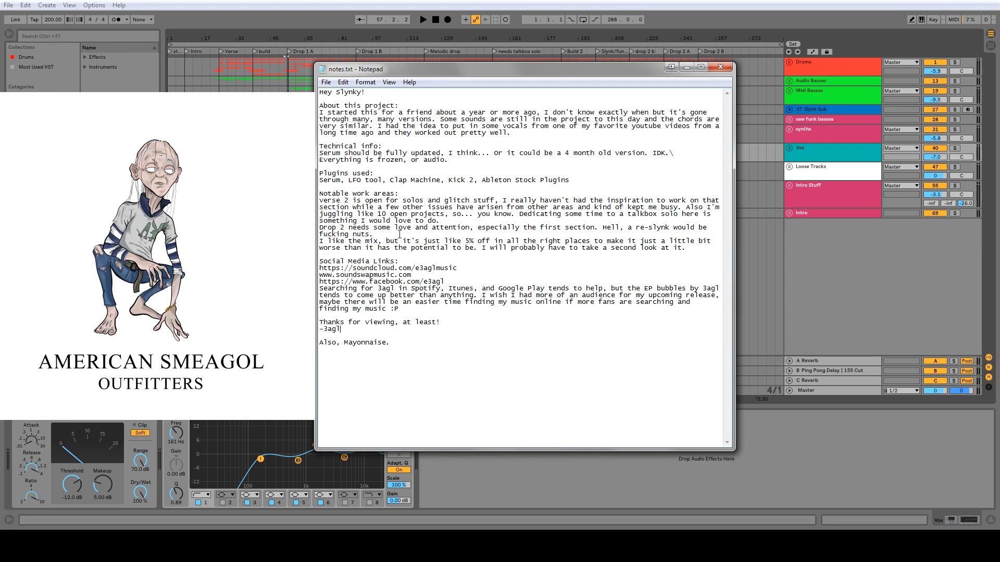
Read the project background, notable work areas and plugins used in notes.txt, and put the notes window away.
{"action": "left_click_drag", "start_coordinate": [319, 112], "coordinate": [512, 112]}
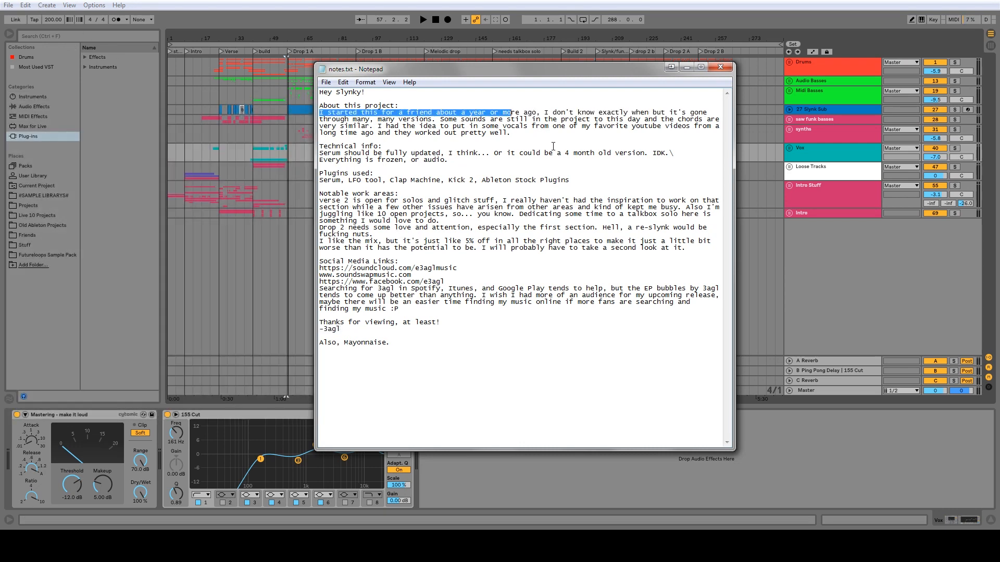
{"action": "left_click", "coordinate": [539, 139]}
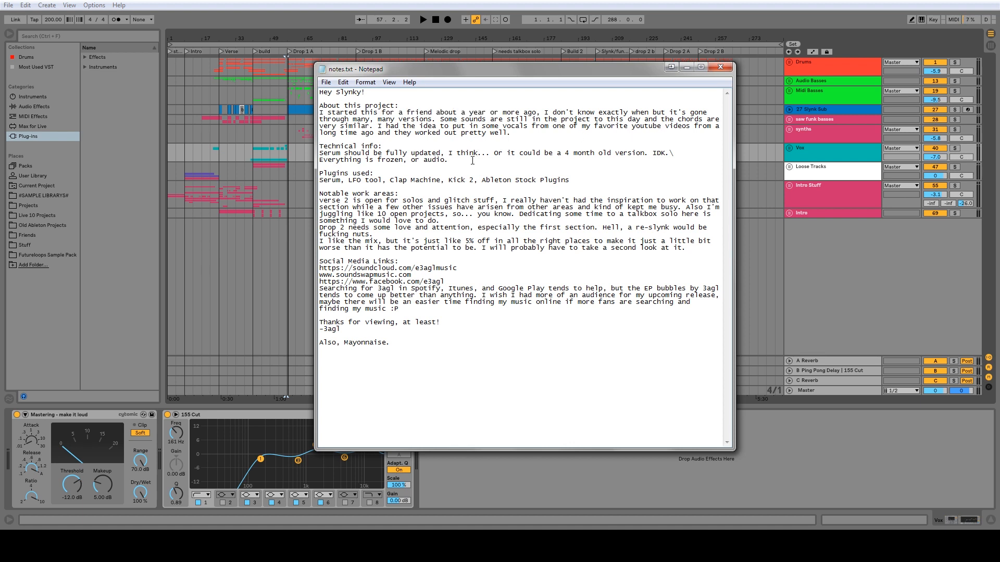
{"action": "left_click_drag", "start_coordinate": [320, 195], "coordinate": [598, 258]}
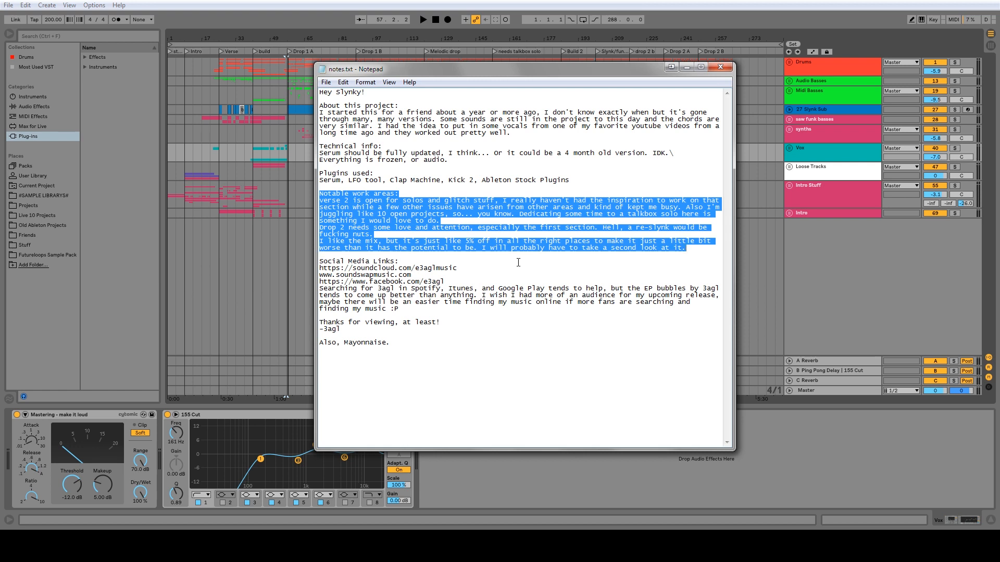
{"action": "left_click_drag", "start_coordinate": [348, 180], "coordinate": [381, 181]}
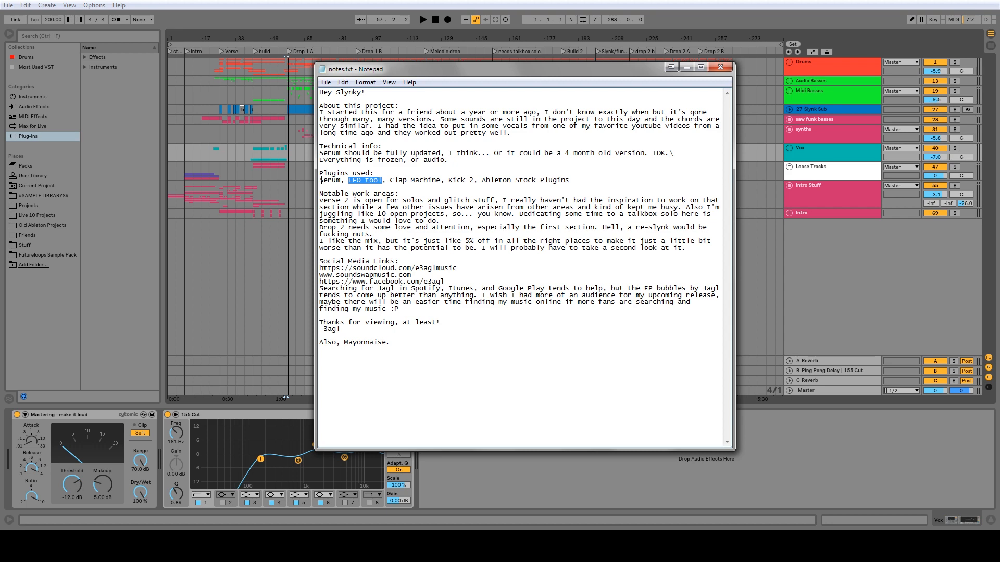
{"action": "left_click", "coordinate": [713, 67]}
Place the insert marker at 1.1.1 on the Loose Tracks lane and play the arrangement from the intro.
{"action": "left_click", "coordinate": [288, 134]}
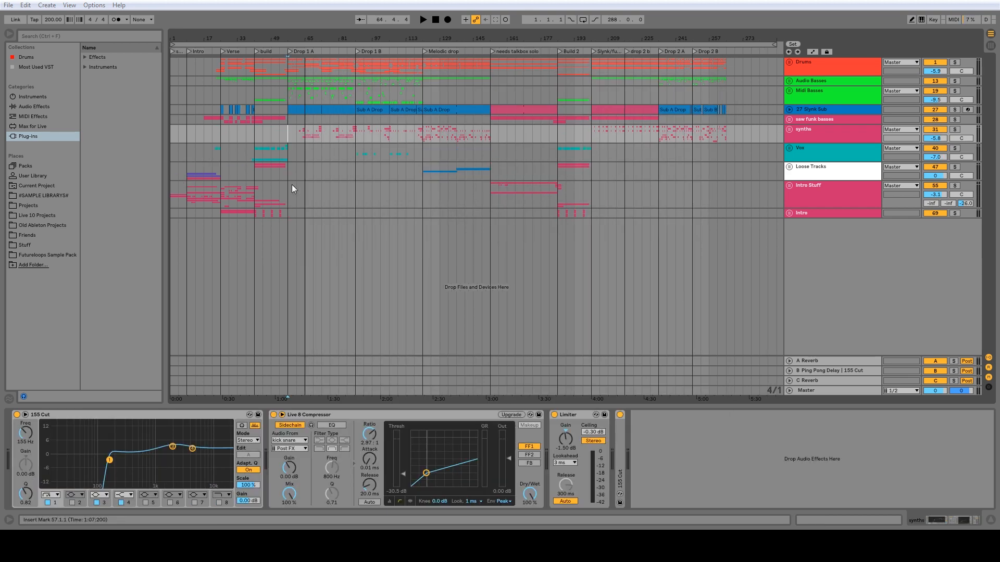
{"action": "left_click", "coordinate": [173, 176]}
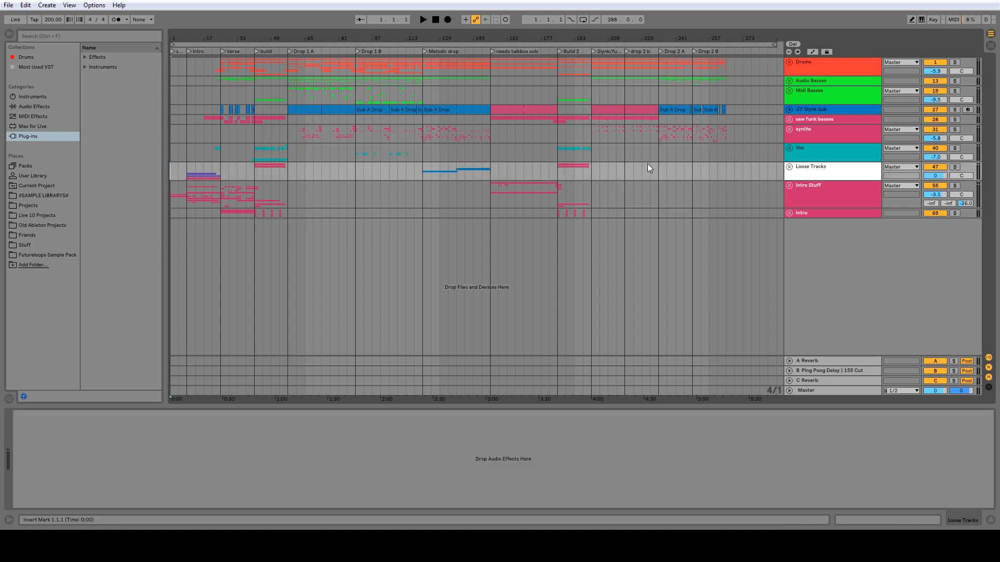
{"action": "mouse_move", "coordinate": [195, 39]}
{"action": "left_mouse_down"}
{"action": "mouse_move", "coordinate": [195, 64]}
{"action": "mouse_move", "coordinate": [192, 44]}
{"action": "mouse_move", "coordinate": [189, 55]}
{"action": "left_mouse_up"}
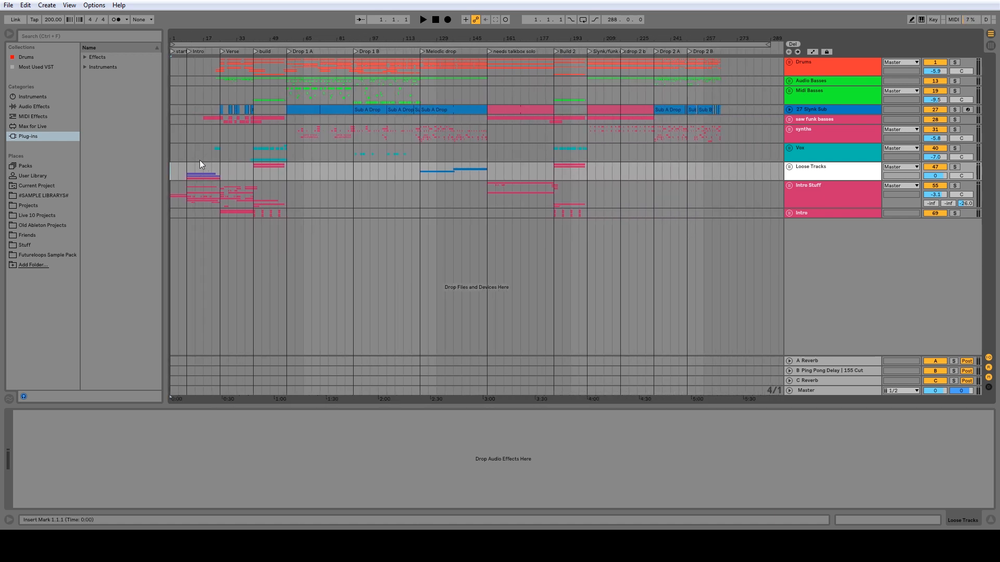
{"action": "key", "text": "space"}
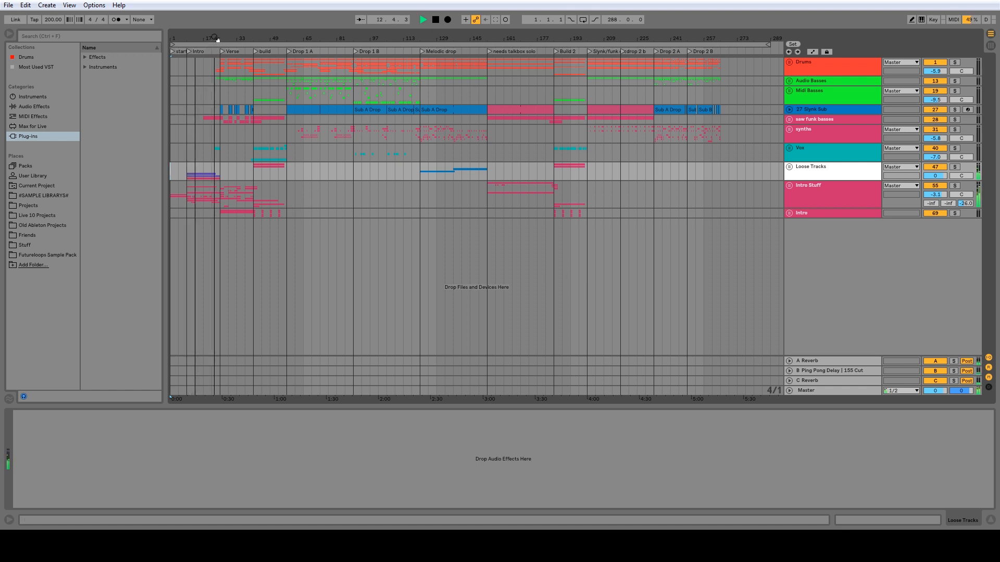
Place the insert marker at 25.1.1 on the Midi Basses lane and listen to the verse.
{"action": "left_click_drag", "start_coordinate": [216, 38], "coordinate": [219, 50]}
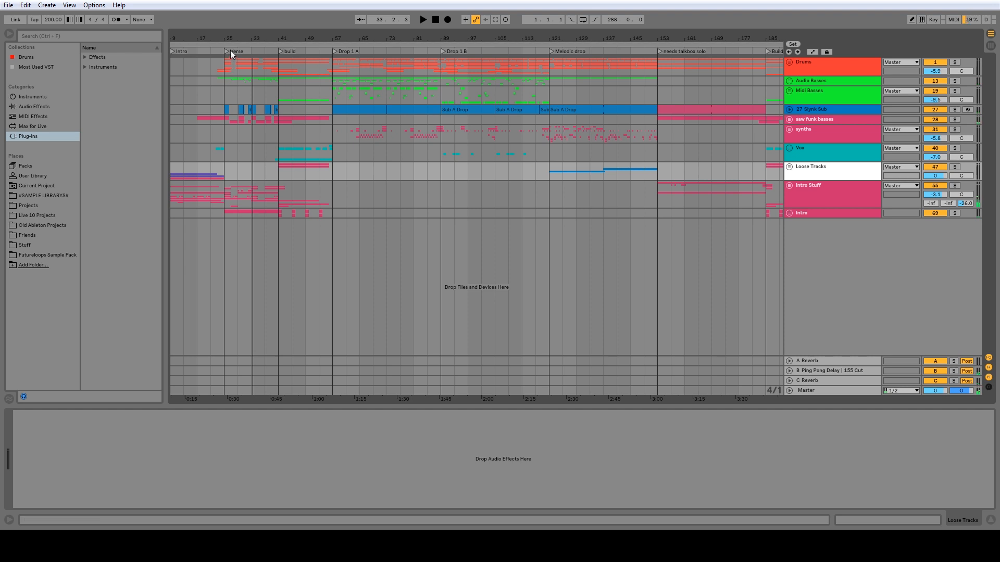
{"action": "left_click_drag", "start_coordinate": [230, 39], "coordinate": [234, 75]}
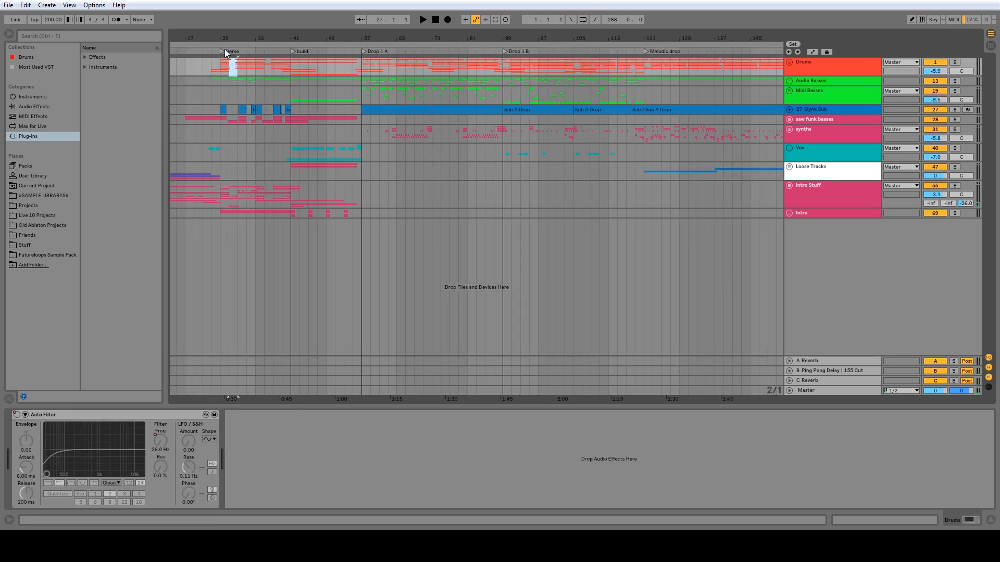
{"action": "left_click", "coordinate": [220, 90]}
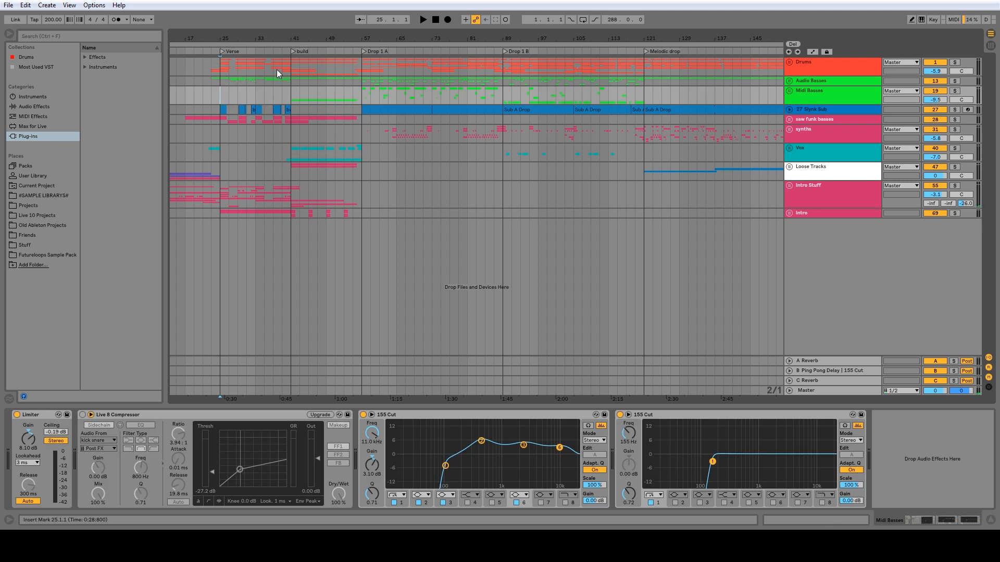
{"action": "left_click", "coordinate": [277, 51]}
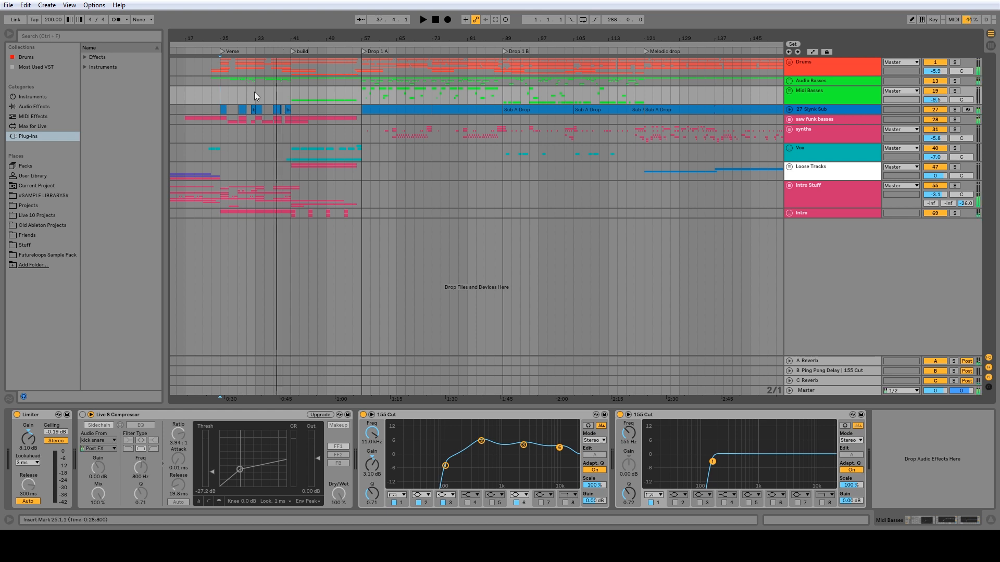
Listen to the build section up to the start of Drop 1 A and stop playback there.
{"action": "left_click", "coordinate": [286, 50]}
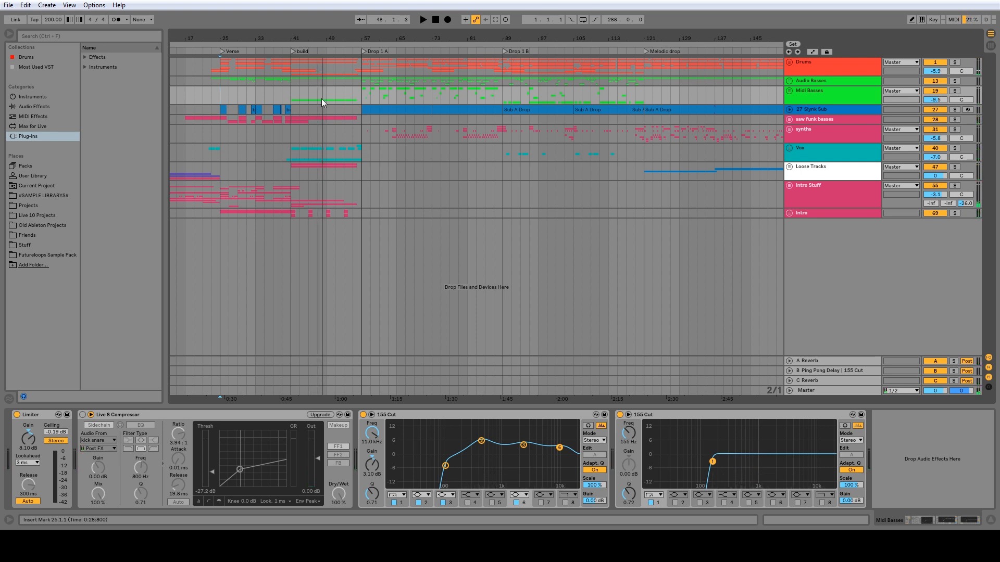
{"action": "left_click", "coordinate": [324, 51]}
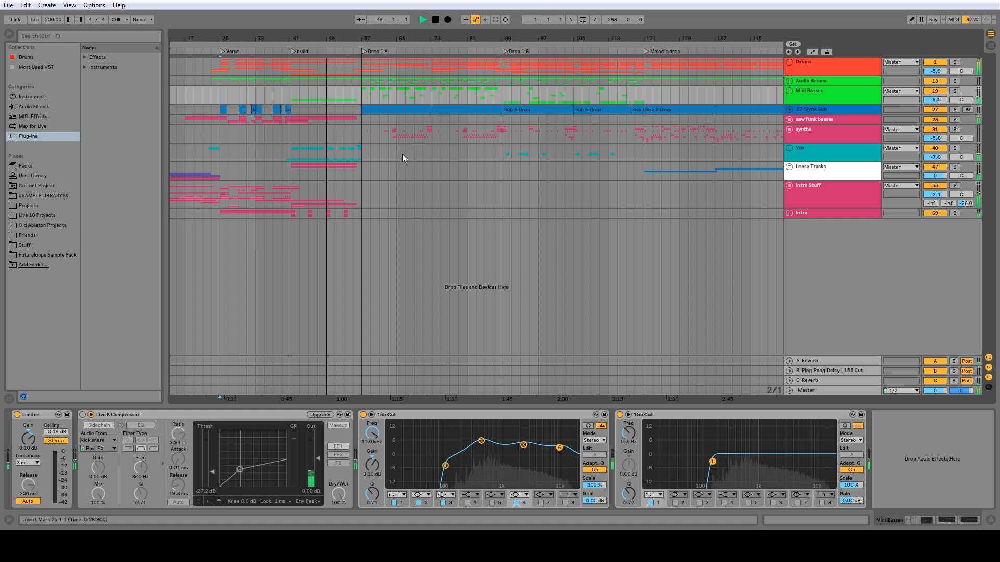
{"action": "left_click_drag", "start_coordinate": [386, 37], "coordinate": [345, 38]}
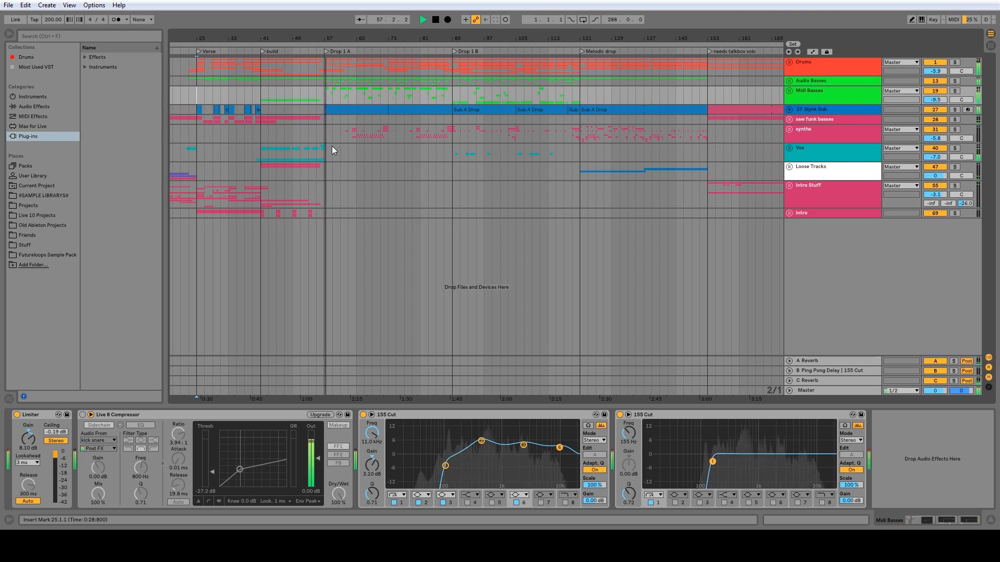
{"action": "key", "text": "space"}
Select the Vox clips of the build from bar 41 to 57, and listen to Drop 1 A from 57.1.1.
{"action": "left_click_drag", "start_coordinate": [262, 151], "coordinate": [322, 155]}
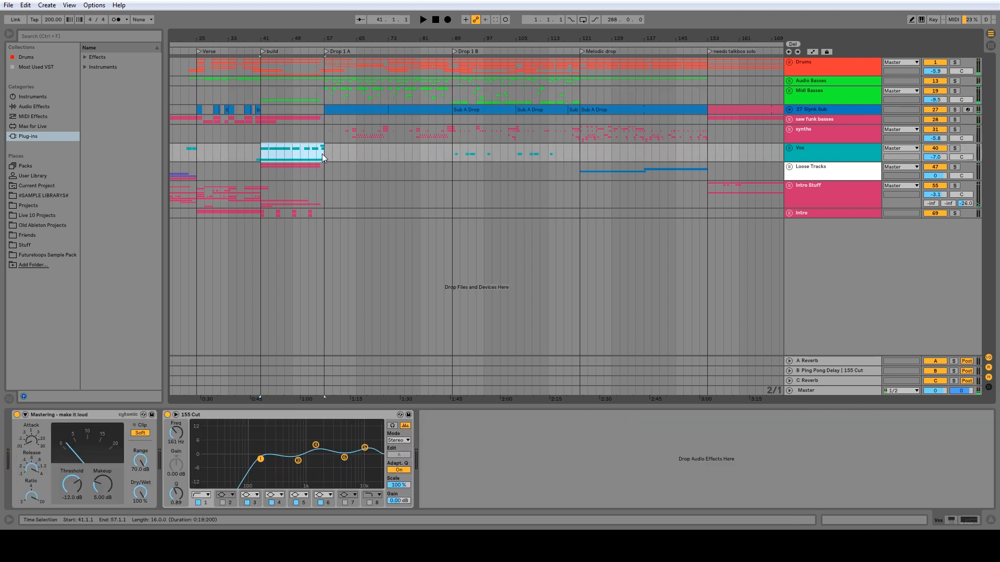
{"action": "left_click", "coordinate": [327, 156]}
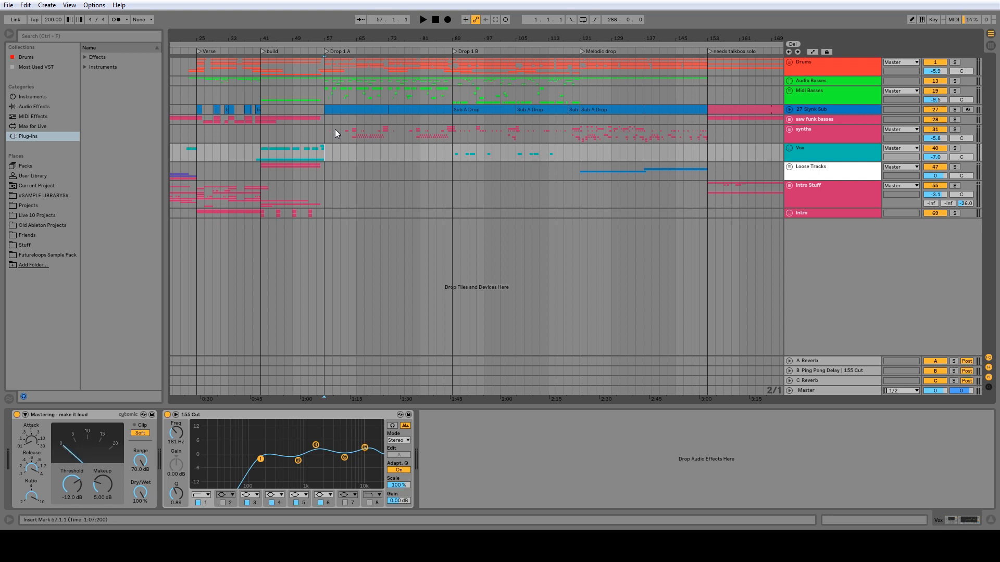
{"action": "key", "text": "space"}
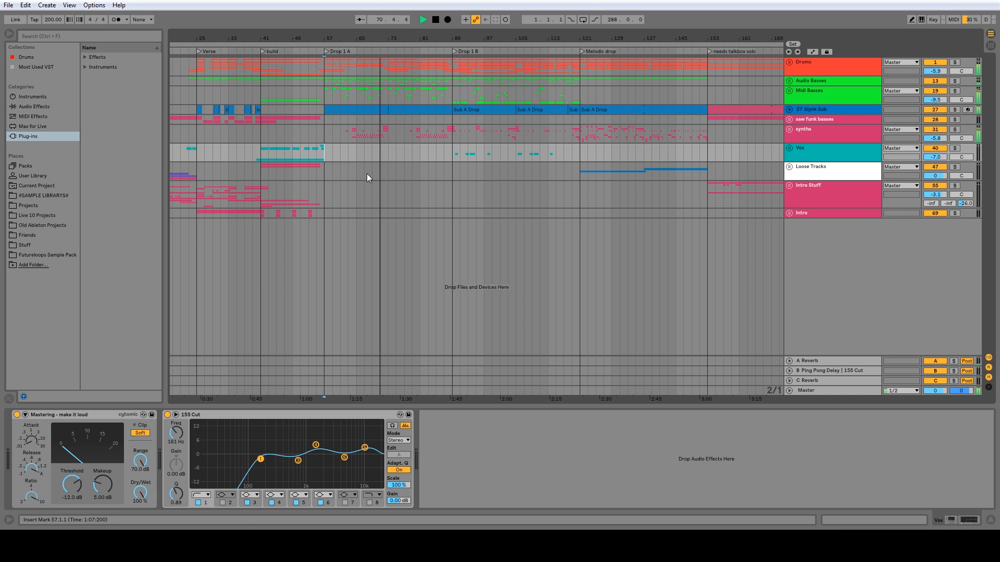
{"action": "key", "text": "space"}
Select the synths from bar 73 to 89 and listen to that second half of Drop 1 A.
{"action": "left_click_drag", "start_coordinate": [345, 130], "coordinate": [451, 140]}
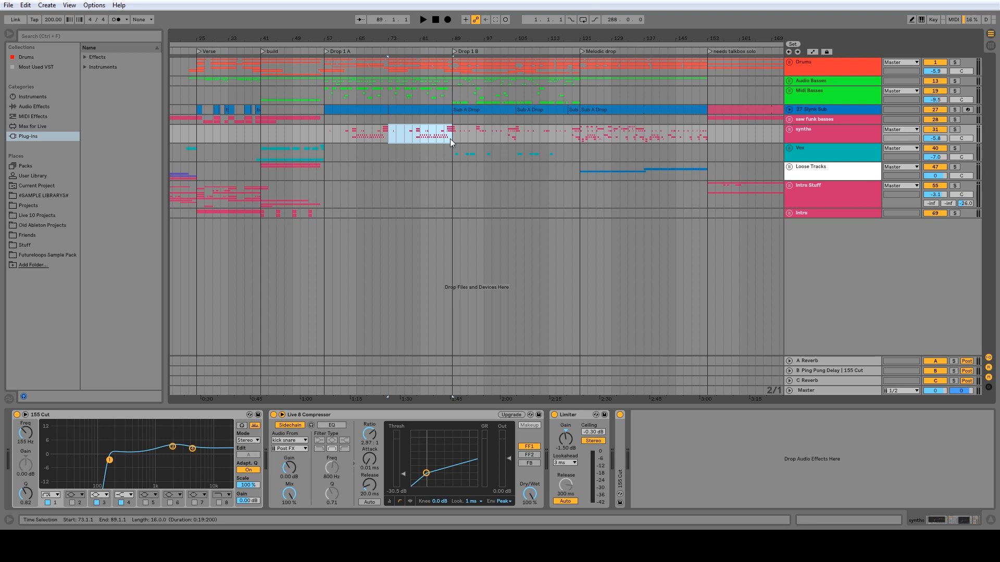
{"action": "left_click", "coordinate": [388, 49]}
{"action": "key", "text": "space"}
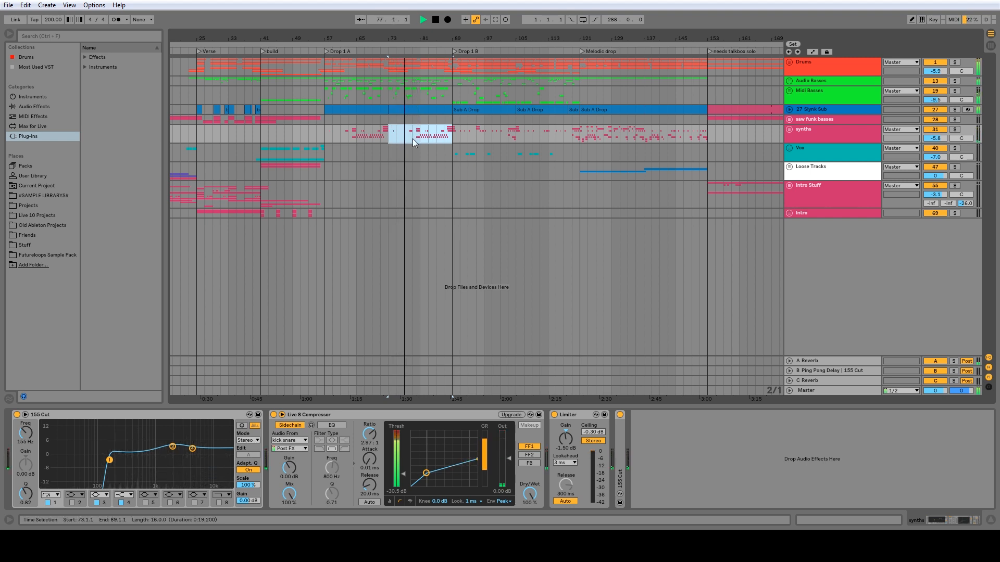
{"action": "key", "text": "space"}
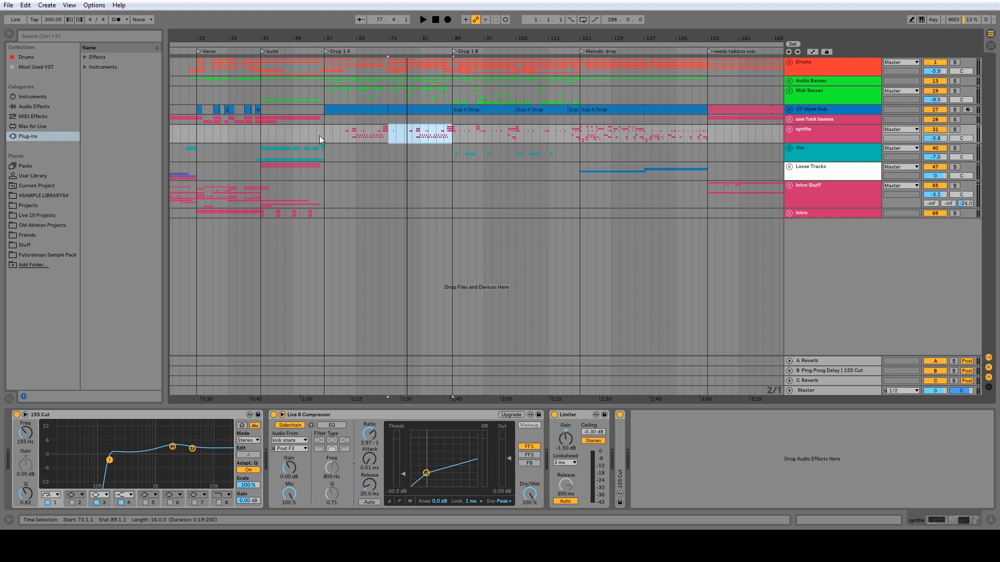
Play the arrangement from the Drop 1 B locator at 89.1.1 and stop after listening.
{"action": "left_click_drag", "start_coordinate": [479, 38], "coordinate": [478, 11]}
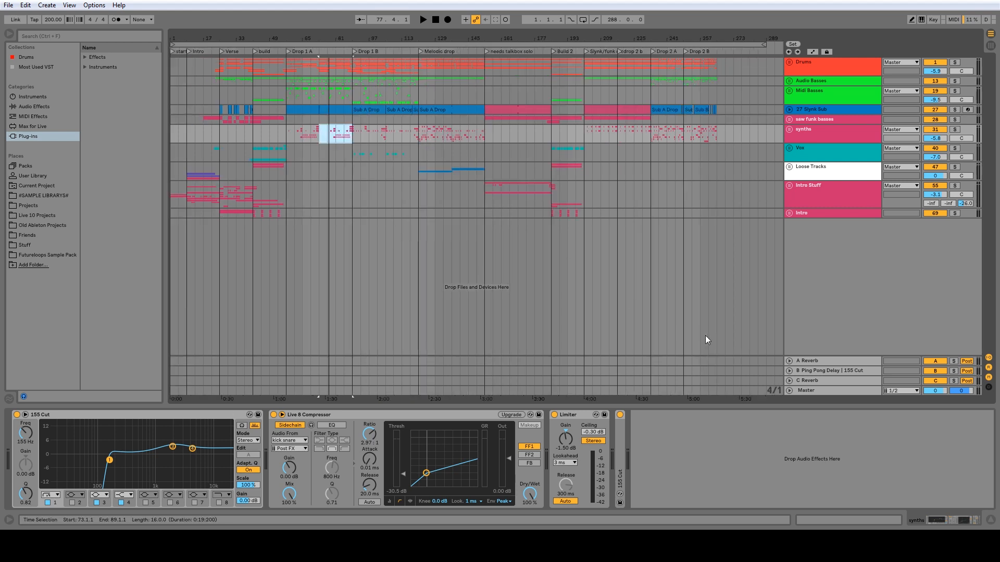
{"action": "left_click_drag", "start_coordinate": [363, 40], "coordinate": [362, 66]}
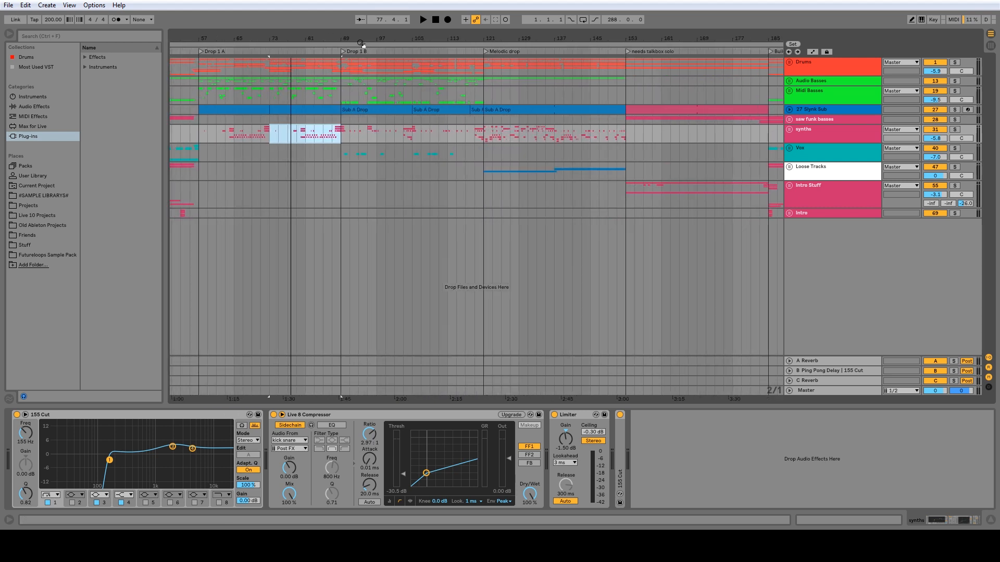
{"action": "left_click", "coordinate": [343, 52]}
{"action": "key", "text": "space"}
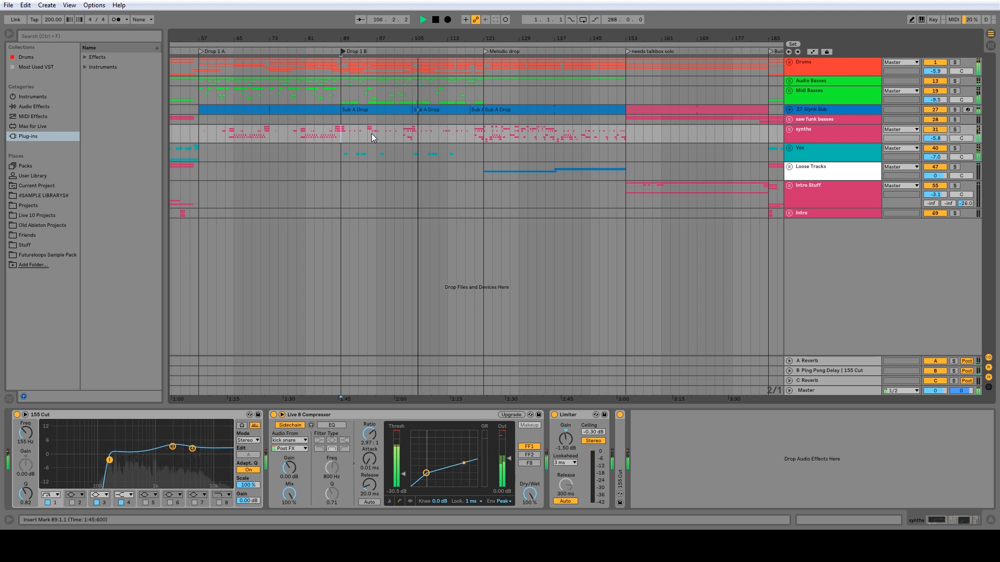
{"action": "key", "text": "space"}
Compare the synth parts across the first drop by selecting bars 105–121, 73–105 and 57–73 in turn.
{"action": "left_click_drag", "start_coordinate": [414, 135], "coordinate": [486, 138]}
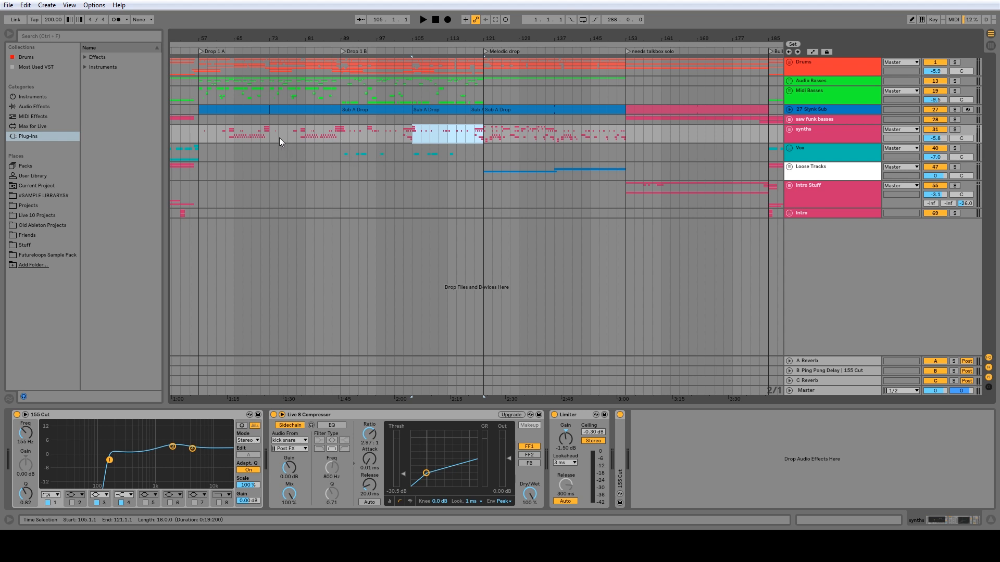
{"action": "left_click_drag", "start_coordinate": [269, 134], "coordinate": [408, 139]}
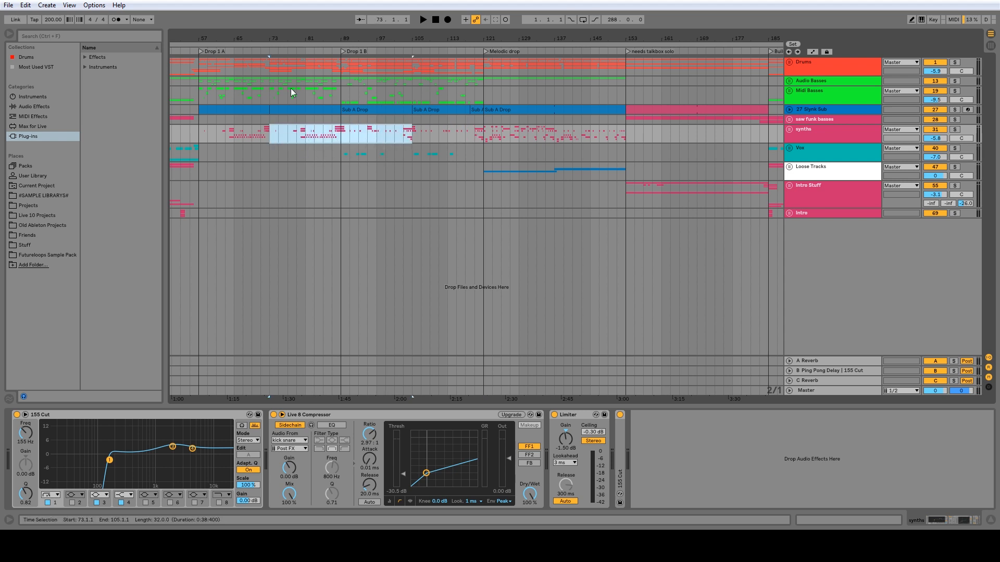
{"action": "left_click_drag", "start_coordinate": [268, 133], "coordinate": [200, 136]}
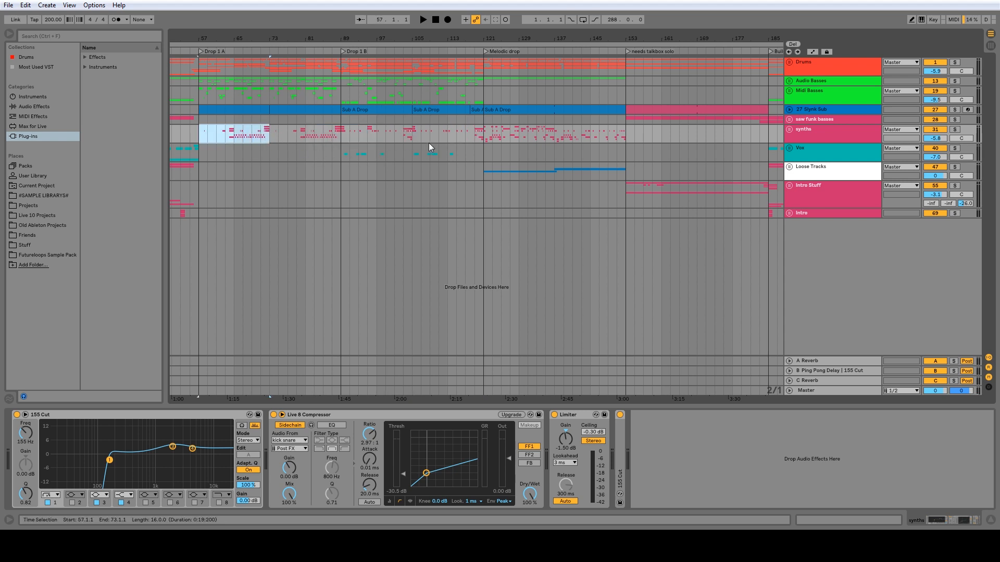
{"action": "left_click_drag", "start_coordinate": [413, 138], "coordinate": [484, 138]}
Play the Melodic drop from 121.1.1 on the synths track and stop after listening.
{"action": "left_click", "coordinate": [484, 133]}
{"action": "key", "text": "space"}
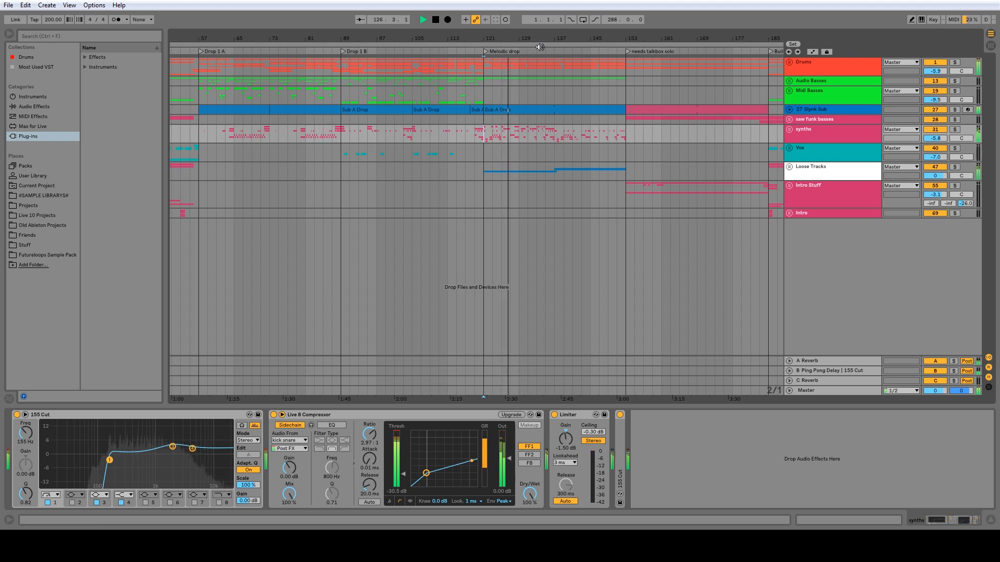
{"action": "left_click_drag", "start_coordinate": [539, 47], "coordinate": [463, 45]}
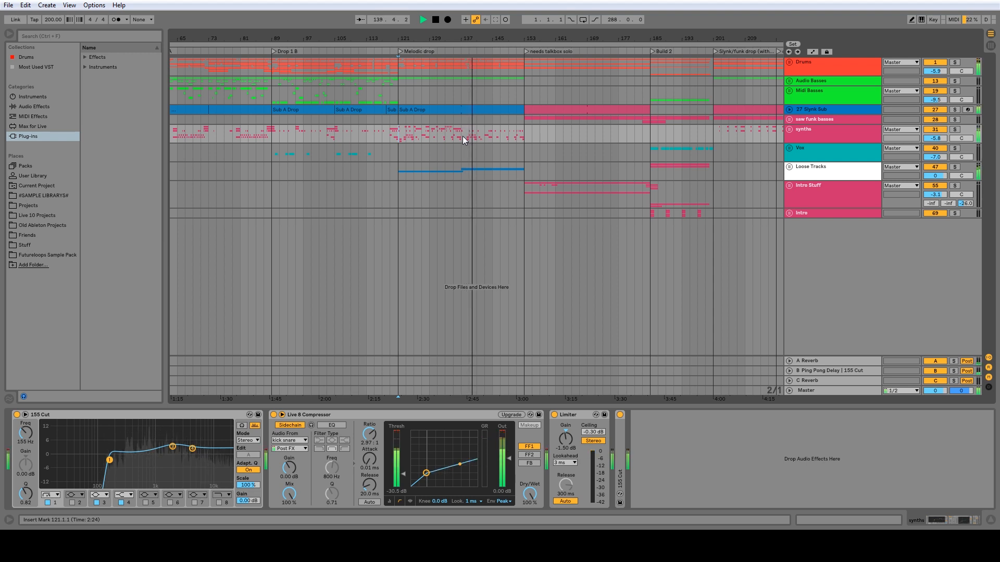
{"action": "key", "text": "space"}
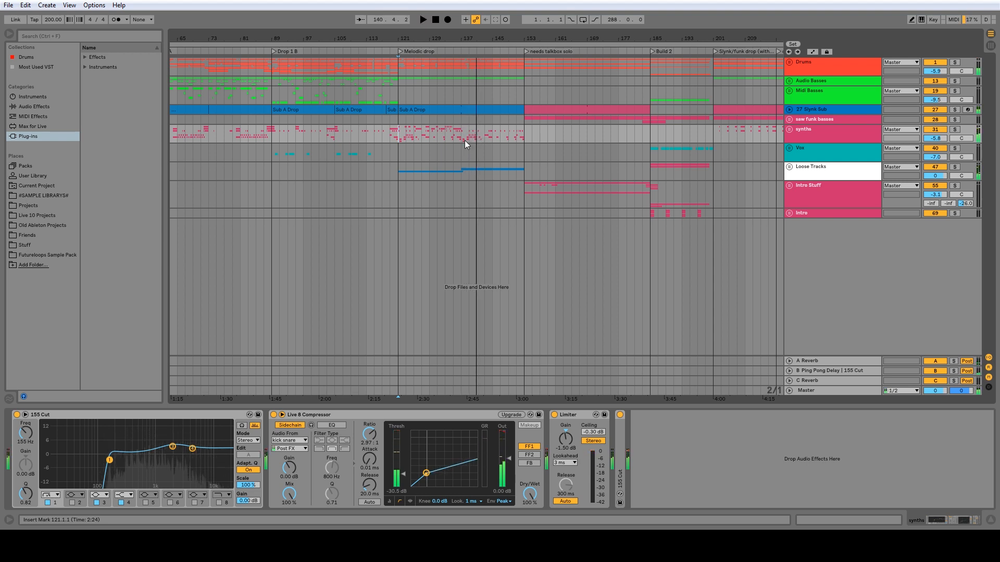
Compare the synth parts by selecting bars 137–153 of the Melodic drop, bars 153–169, and Drop 1 A from bar 57 to 89.
{"action": "left_click_drag", "start_coordinate": [464, 138], "coordinate": [517, 135]}
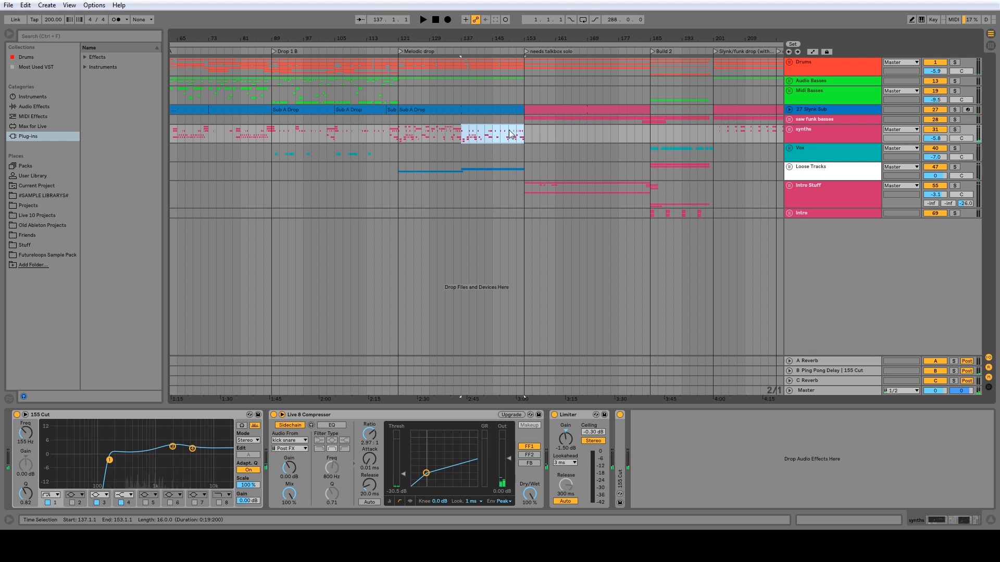
{"action": "scroll", "coordinate": [451, 94], "scroll_direction": "down", "scroll_amount": 3}
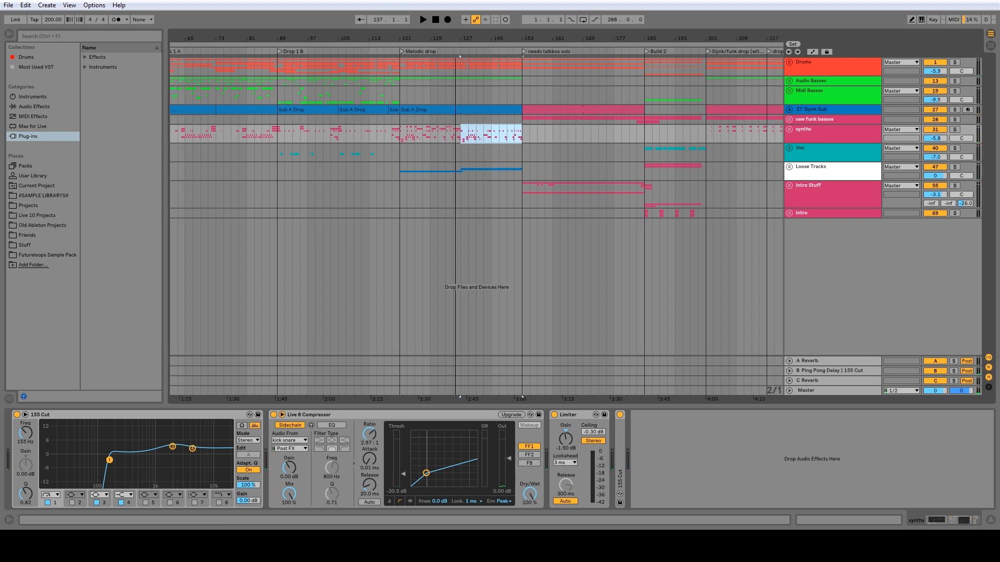
{"action": "left_click_drag", "start_coordinate": [515, 135], "coordinate": [564, 135]}
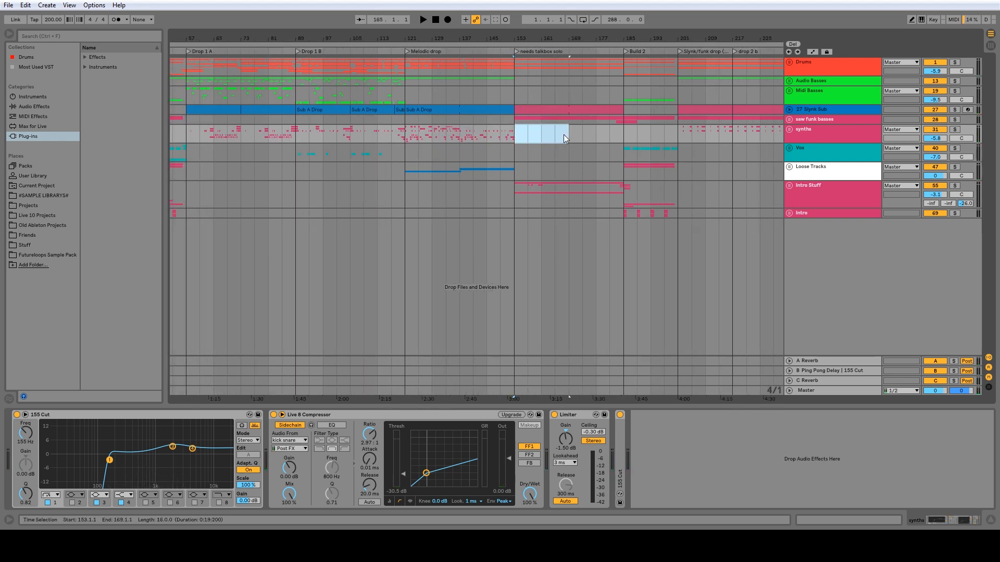
{"action": "left_click", "coordinate": [460, 134]}
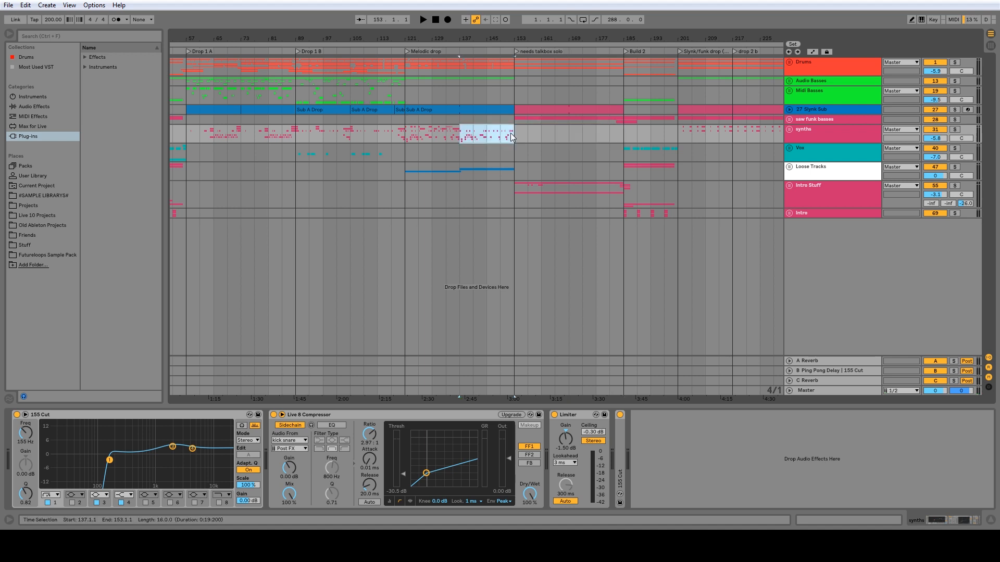
{"action": "left_click_drag", "start_coordinate": [186, 134], "coordinate": [290, 137]}
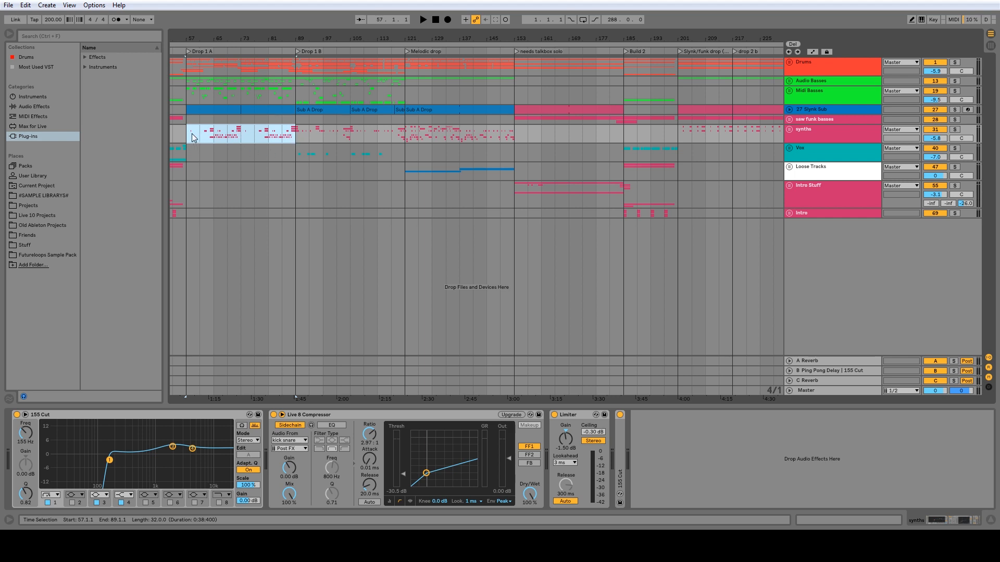
Compare the synth parts by selecting bars 89–121, 57–121 and 57–177 on the synths track in turn.
{"action": "left_click_drag", "start_coordinate": [191, 136], "coordinate": [403, 137]}
{"action": "left_click", "coordinate": [298, 139]}
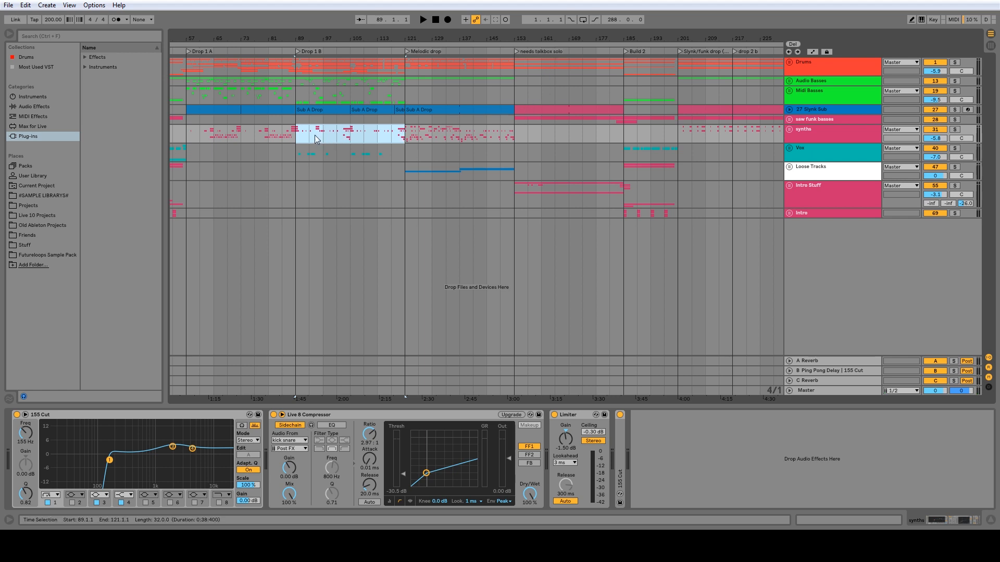
{"action": "left_click_drag", "start_coordinate": [188, 139], "coordinate": [407, 142]}
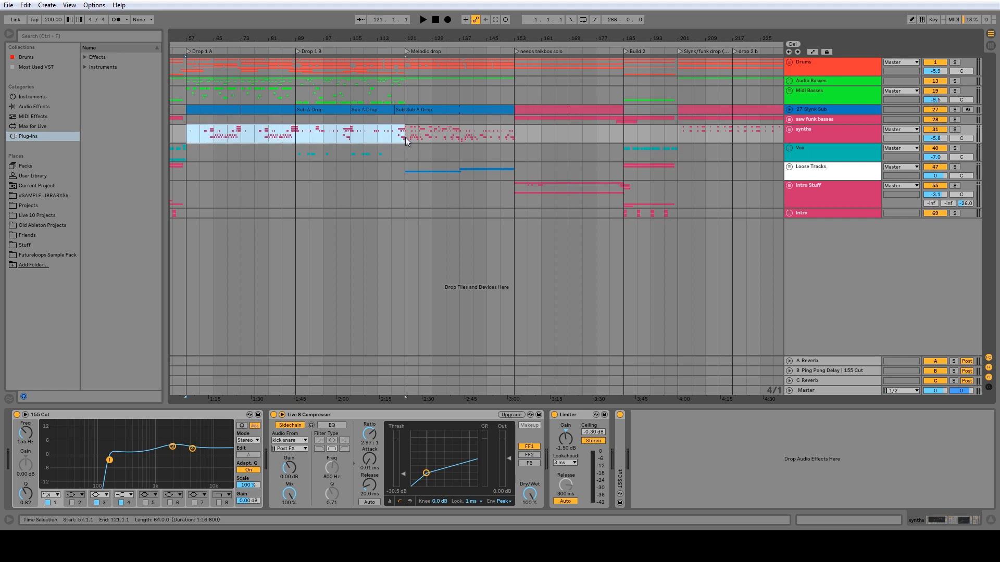
{"action": "left_click_drag", "start_coordinate": [191, 126], "coordinate": [598, 137]}
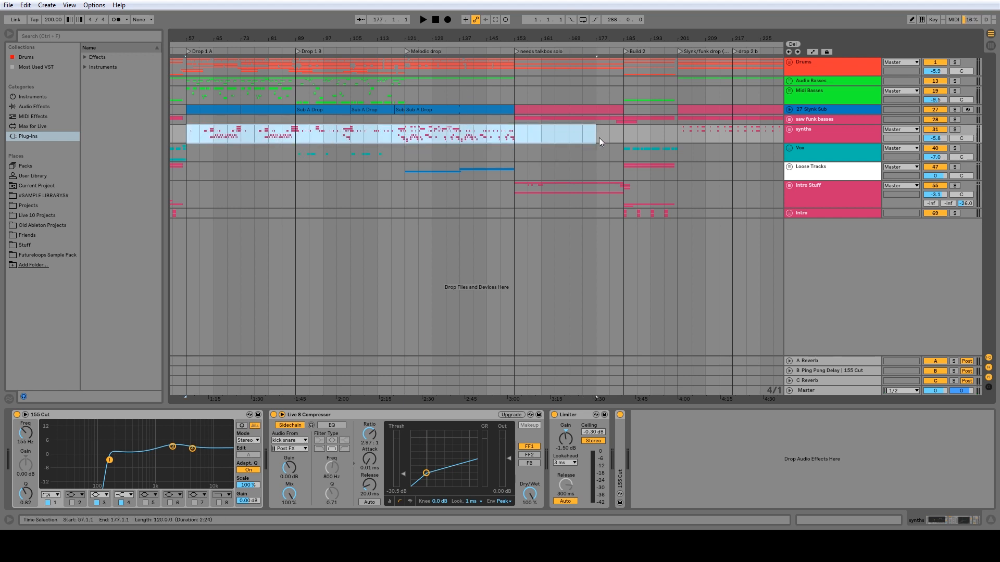
Play the talkbox solo section from its locator at 153.1.1, dismiss the mail notification and stop after listening.
{"action": "left_click", "coordinate": [532, 108]}
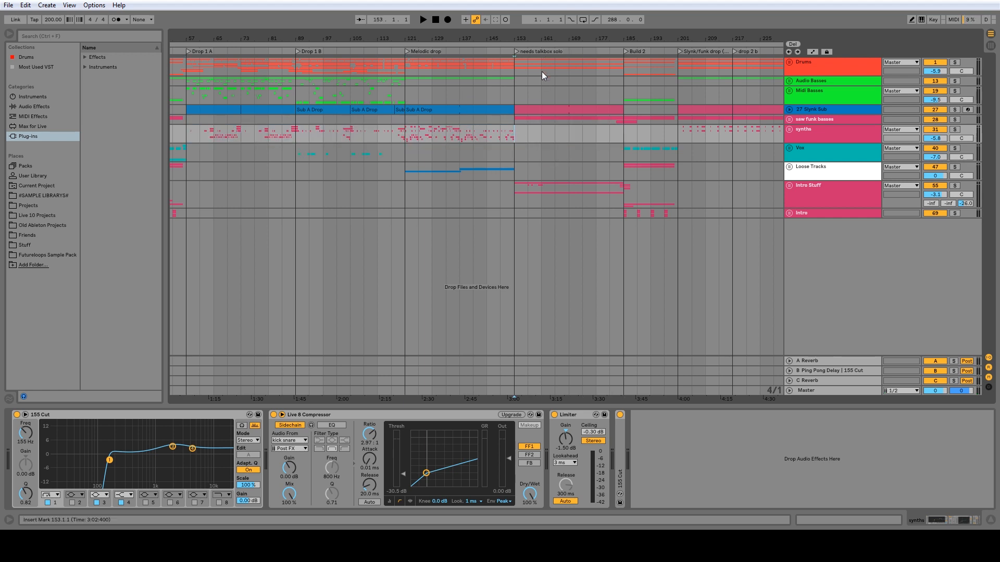
{"action": "left_click_drag", "start_coordinate": [563, 39], "coordinate": [458, 39]}
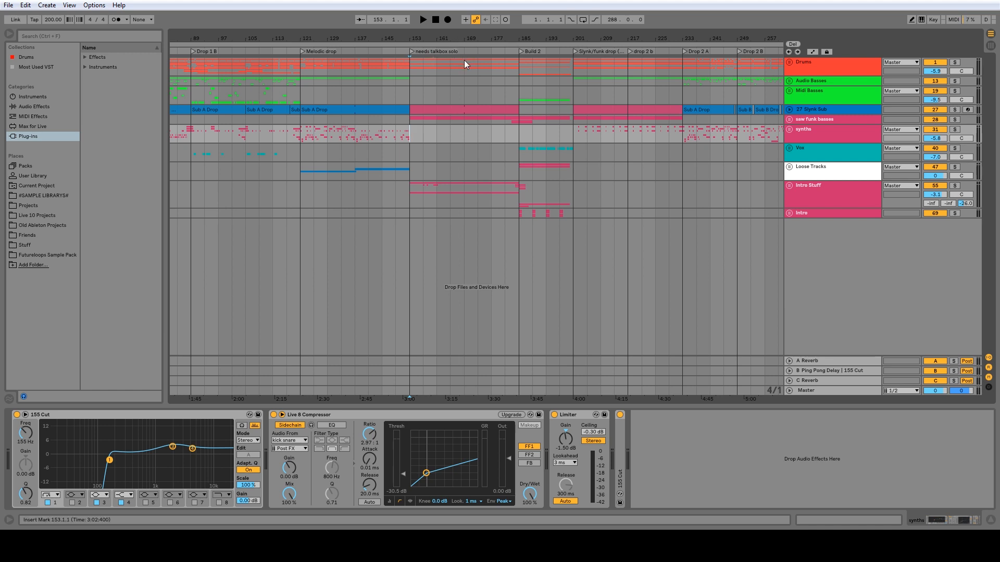
{"action": "key", "text": "space"}
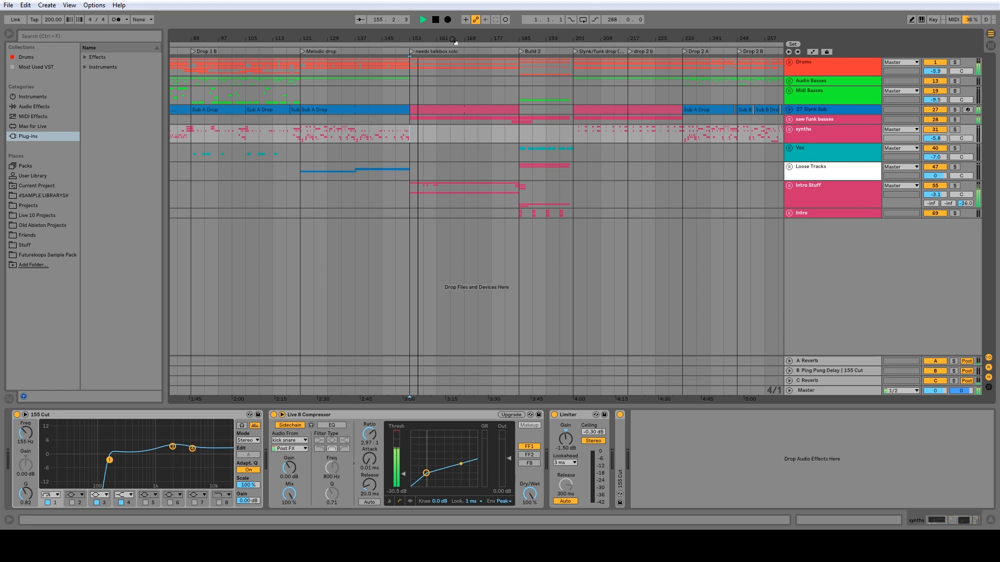
{"action": "left_click_drag", "start_coordinate": [454, 40], "coordinate": [573, 27]}
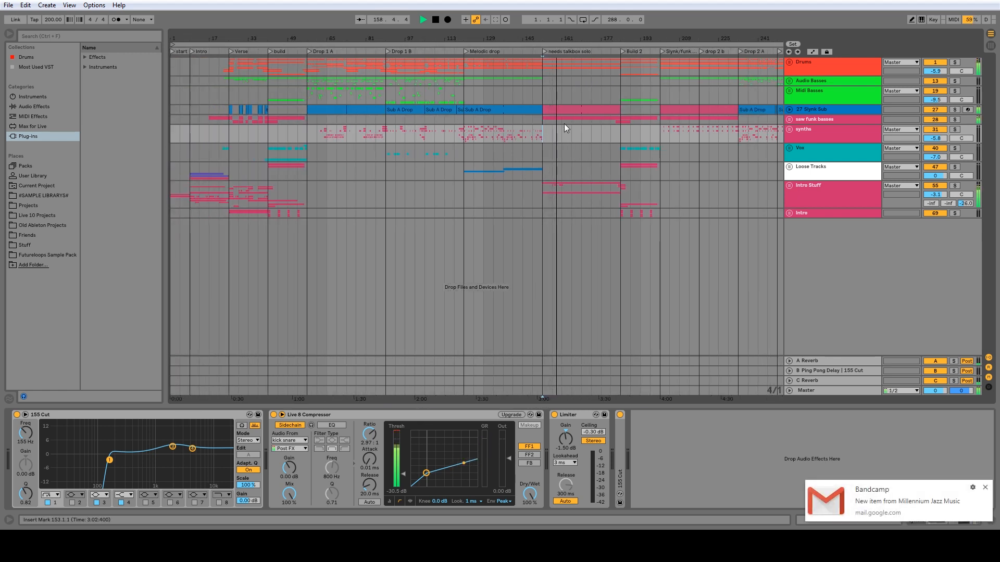
{"action": "left_click", "coordinate": [985, 487]}
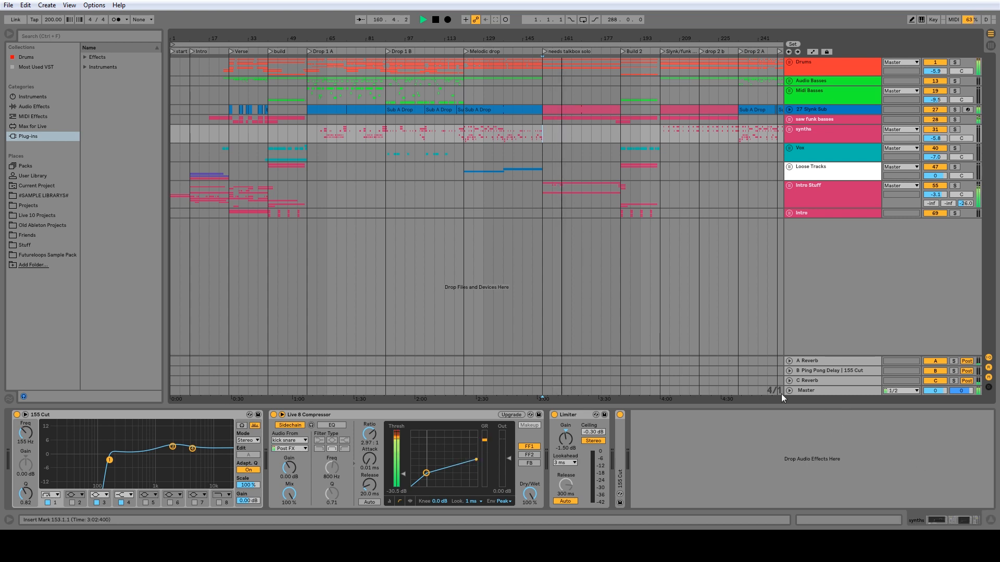
{"action": "left_click", "coordinate": [579, 135]}
{"action": "key", "text": "space"}
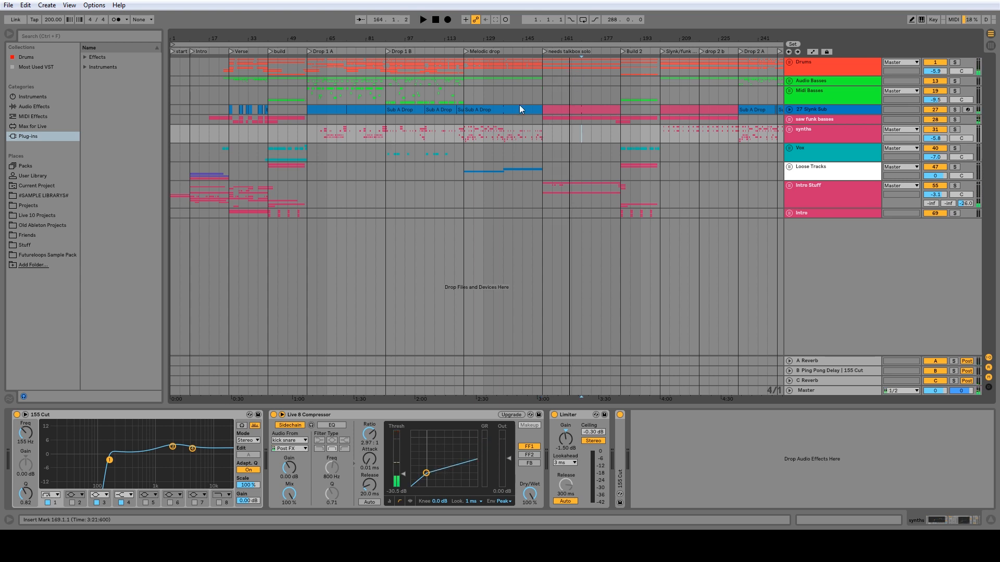
Play the Verse from 25.1.1 and stop after listening.
{"action": "left_click", "coordinate": [230, 140]}
{"action": "key", "text": "space"}
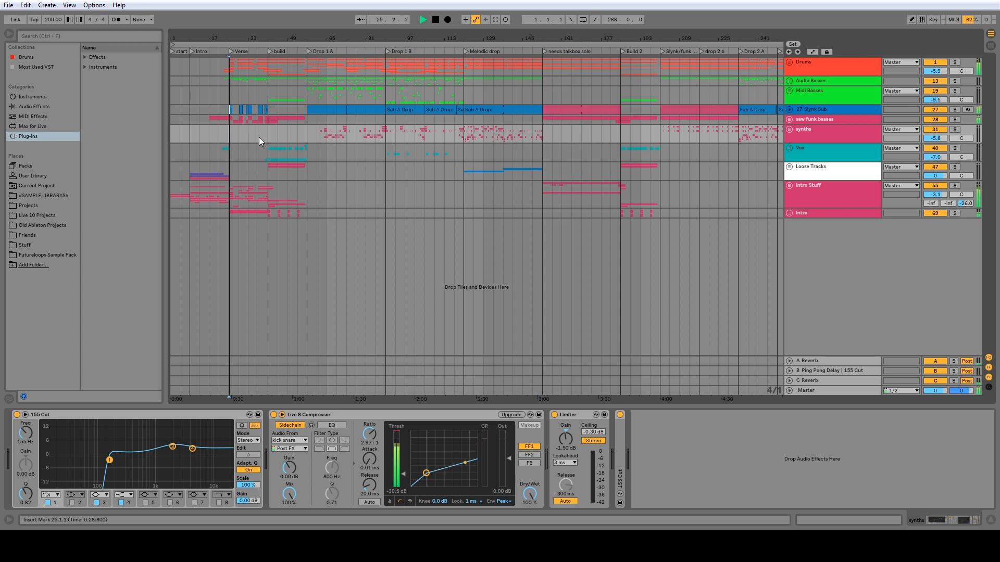
{"action": "key", "text": "space"}
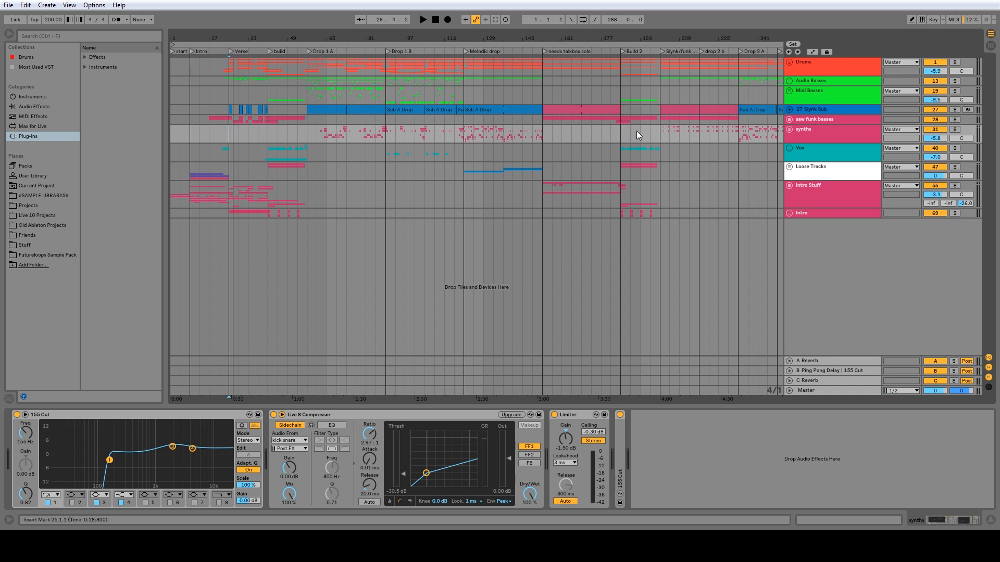
Play the Slynk/funk drop from 201.1.1, compare it with the talkbox solo section from 153.1.1, and stop.
{"action": "left_click_drag", "start_coordinate": [674, 39], "coordinate": [595, 26]}
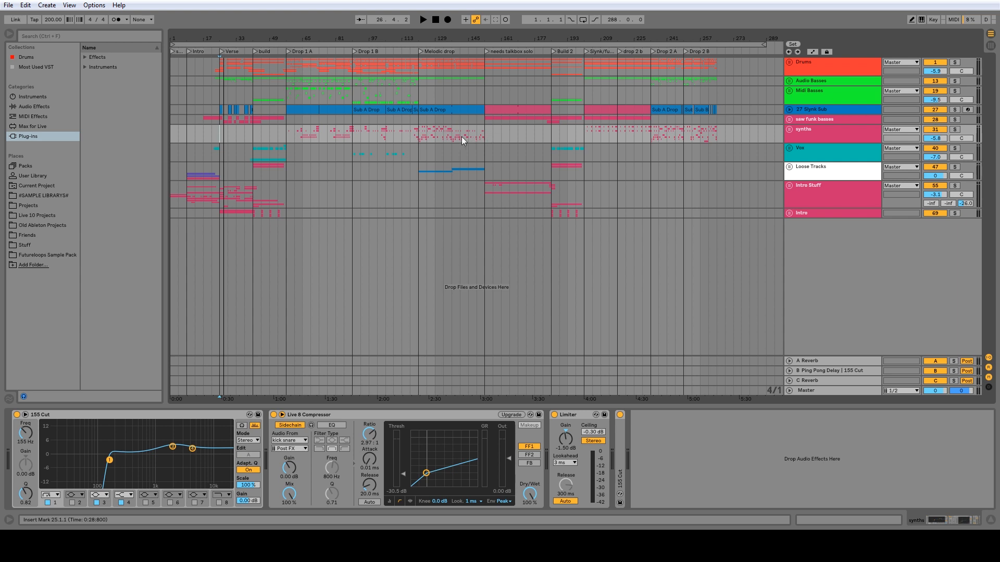
{"action": "left_click_drag", "start_coordinate": [554, 134], "coordinate": [586, 138]}
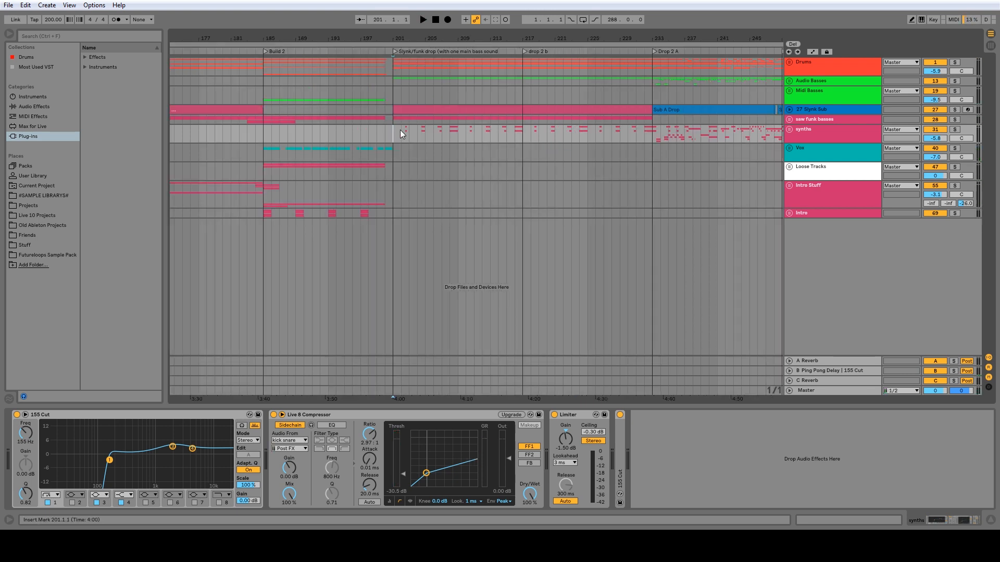
{"action": "key", "text": "space"}
{"action": "left_click_drag", "start_coordinate": [479, 40], "coordinate": [579, 2]}
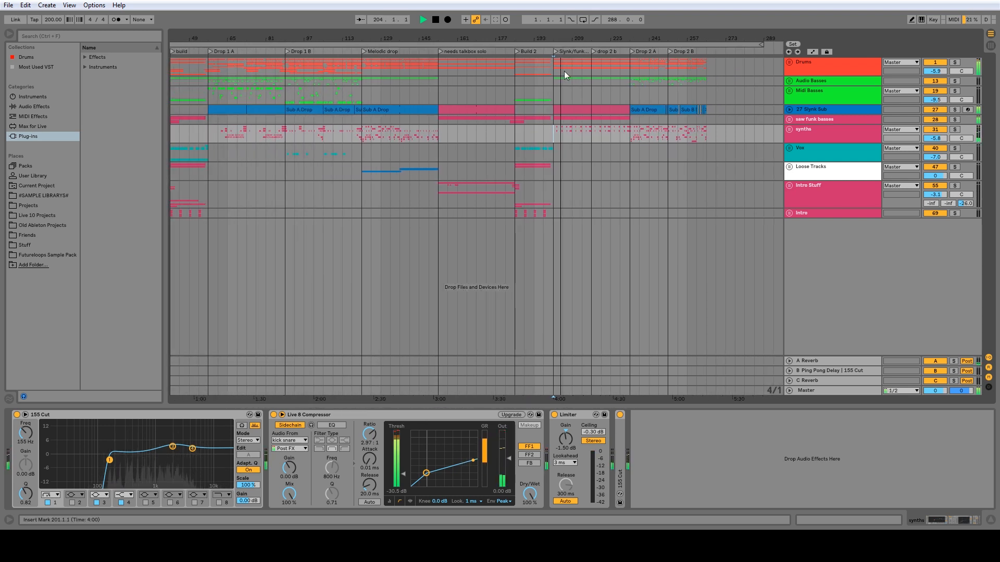
{"action": "left_click", "coordinate": [437, 136]}
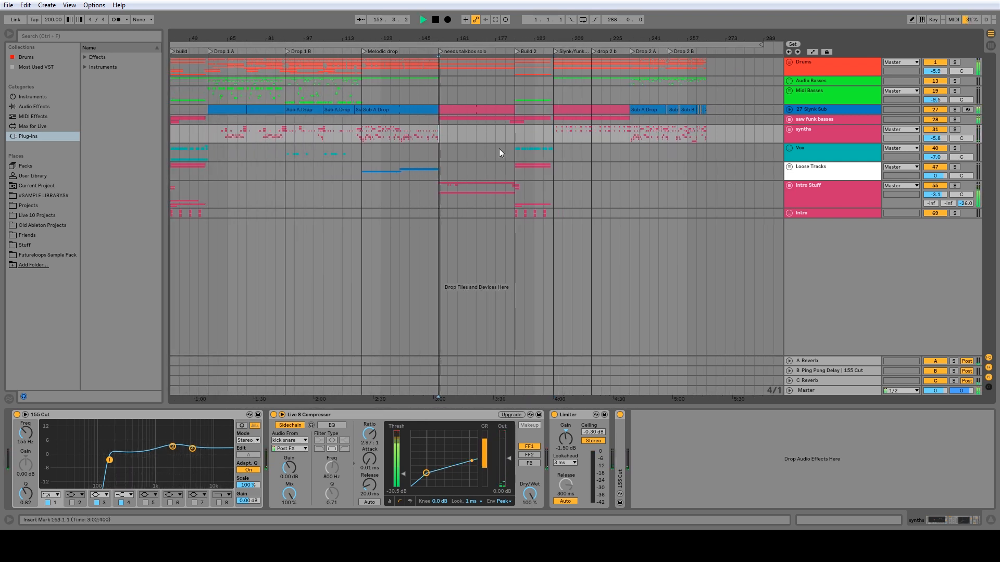
{"action": "key", "text": "space"}
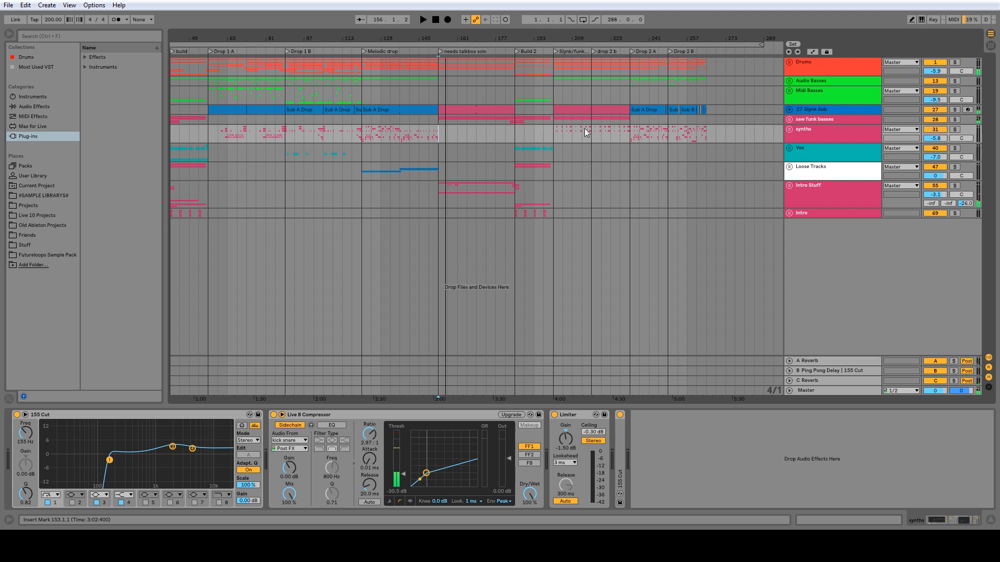
Play Drop 2 A from 233.1.1 and stop after listening.
{"action": "left_click", "coordinate": [631, 134]}
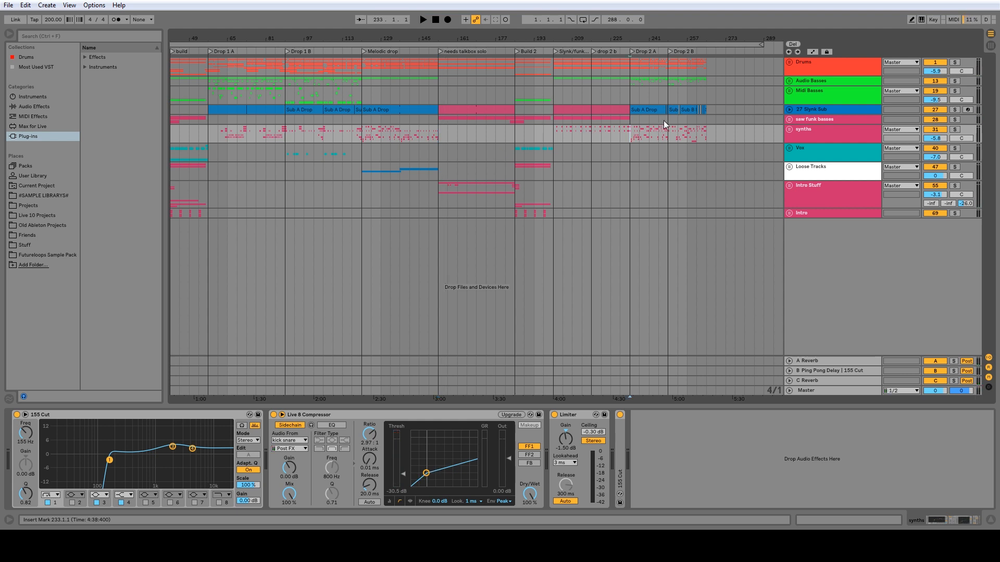
{"action": "key", "text": "space"}
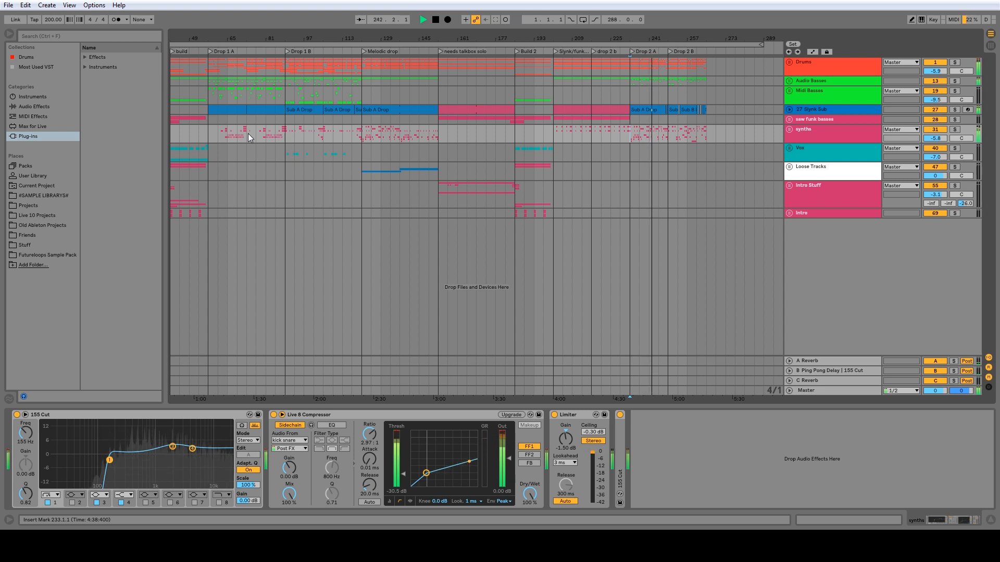
{"action": "key", "text": "space"}
Compare the second drop's synths at bars 233–265 with the Slynk/funk drop and bars 57–121 of the first drop.
{"action": "left_click_drag", "start_coordinate": [630, 136], "coordinate": [700, 138]}
{"action": "left_click_drag", "start_coordinate": [554, 135], "coordinate": [714, 137]}
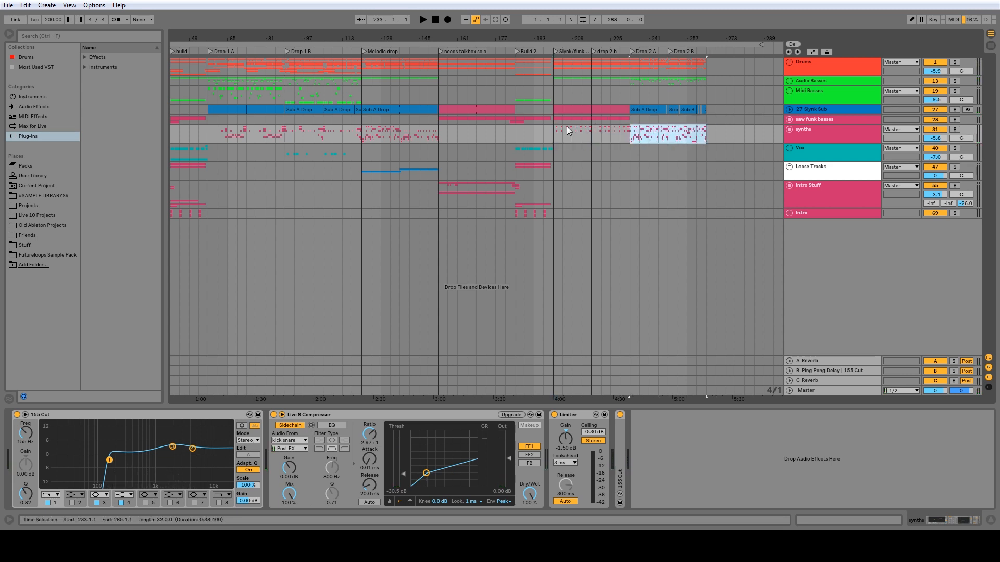
{"action": "left_click_drag", "start_coordinate": [208, 137], "coordinate": [366, 140]}
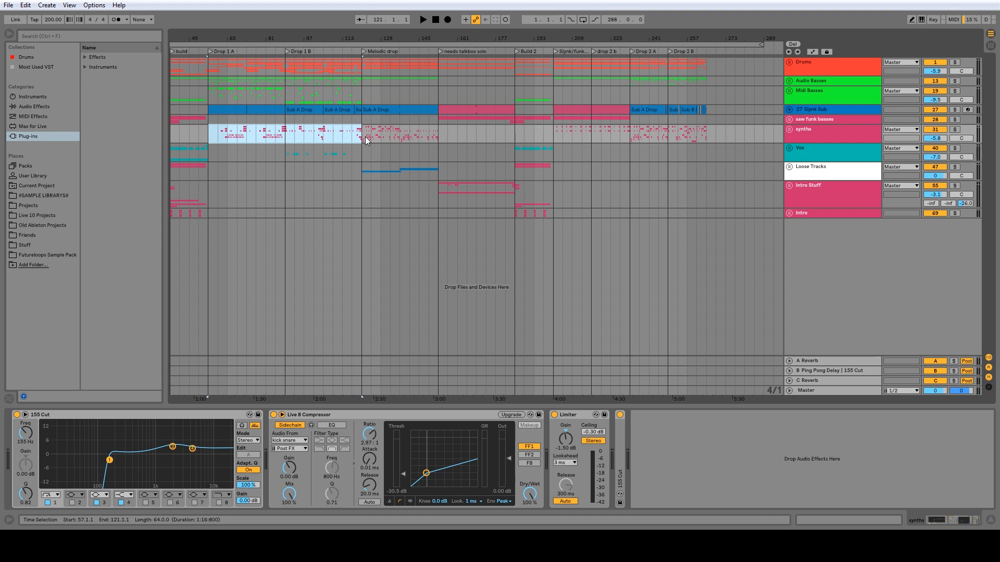
Shorten the arrangement by deleting time from the first drops, the talkbox solo section and the Slynk/funk drop.
{"action": "left_click_drag", "start_coordinate": [373, 39], "coordinate": [411, 37]}
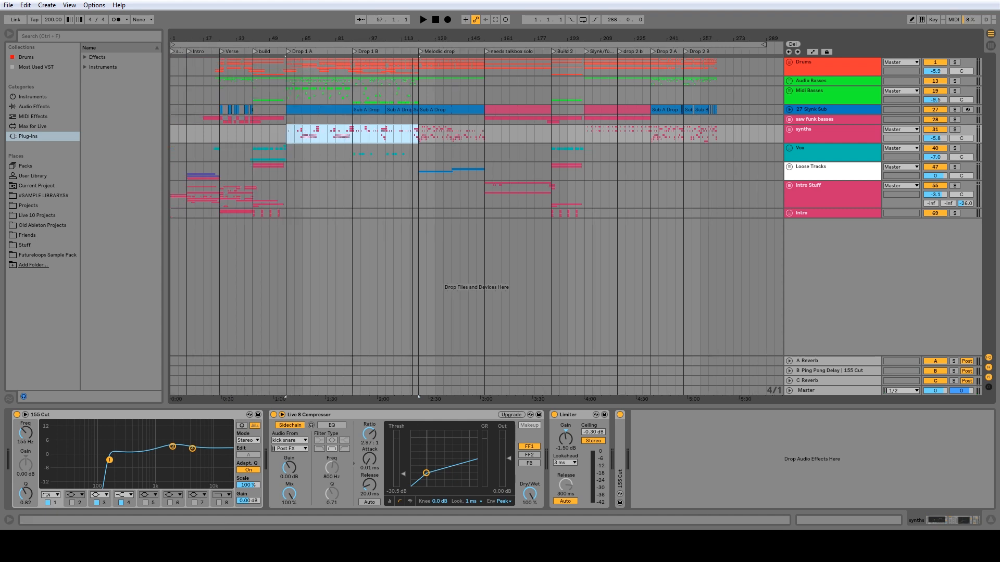
{"action": "left_click", "coordinate": [361, 134]}
{"action": "key", "text": "ctrl+shift+Delete"}
{"action": "left_click_drag", "start_coordinate": [319, 137], "coordinate": [582, 136]}
{"action": "key", "text": "ctrl+shift+Delete"}
{"action": "key", "text": "Delete"}
Delete the old section locators from the shortened arrangement.
{"action": "left_click", "coordinate": [489, 51]}
{"action": "key", "text": "Delete"}
{"action": "left_click", "coordinate": [456, 51]}
{"action": "key", "text": "Delete"}
{"action": "left_click", "coordinate": [426, 52]}
{"action": "key", "text": "Delete"}
{"action": "left_click_drag", "start_coordinate": [532, 110], "coordinate": [465, 109]}
{"action": "left_click", "coordinate": [386, 135]}
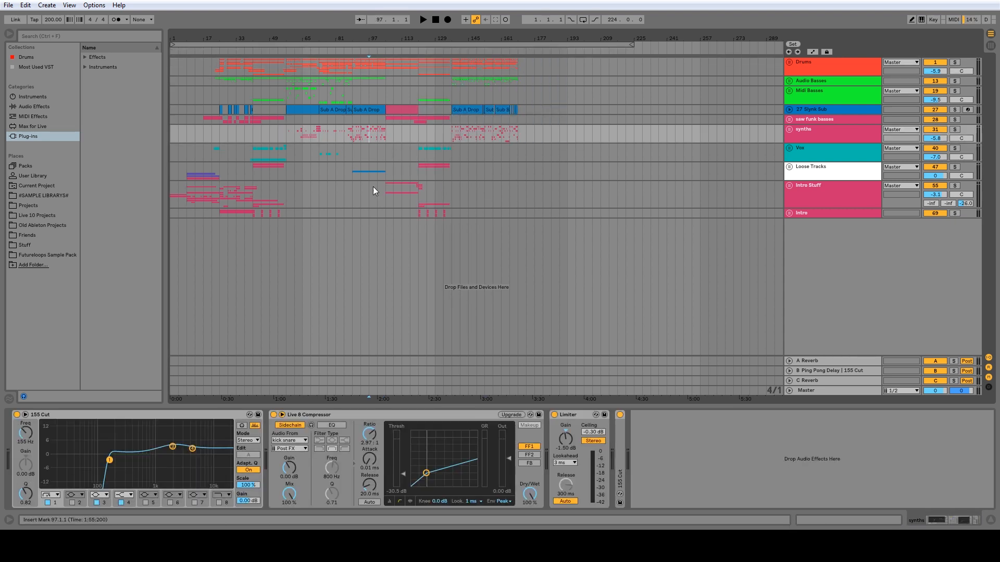
{"action": "left_click_drag", "start_coordinate": [354, 198], "coordinate": [419, 66]}
{"action": "left_click_drag", "start_coordinate": [396, 108], "coordinate": [560, 108]}
{"action": "key", "text": "ctrl+z"}
Copy the second half of the Change Up section to bar 177, after the second drop, as the outro.
{"action": "left_click_drag", "start_coordinate": [403, 172], "coordinate": [484, 68]}
{"action": "left_click_drag", "start_coordinate": [470, 109], "coordinate": [639, 108]}
{"action": "left_click", "coordinate": [668, 134]}
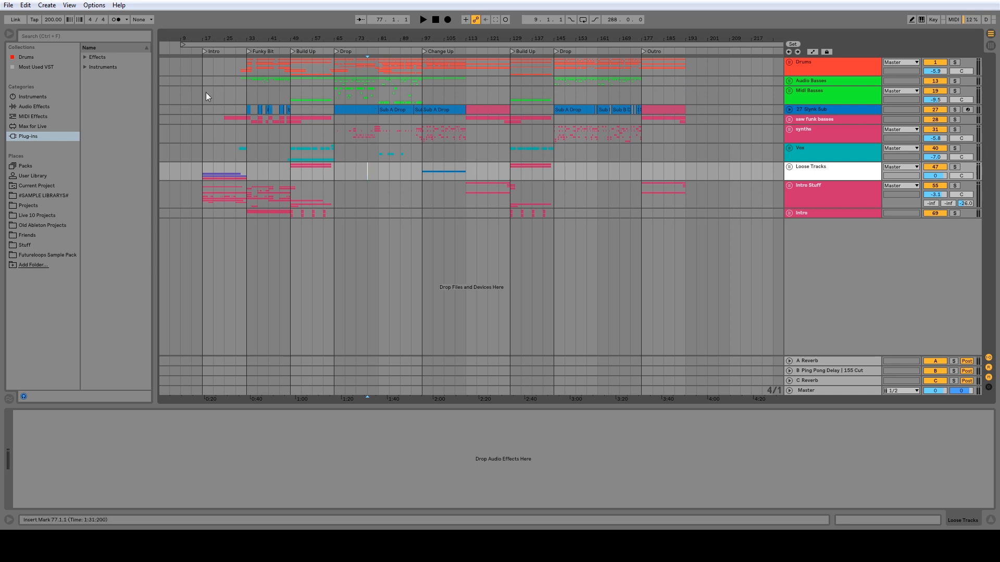
Review the rearranged song's full span by selecting bars 17–193 on the Midi Basses track.
{"action": "left_click_drag", "start_coordinate": [205, 92], "coordinate": [683, 94]}
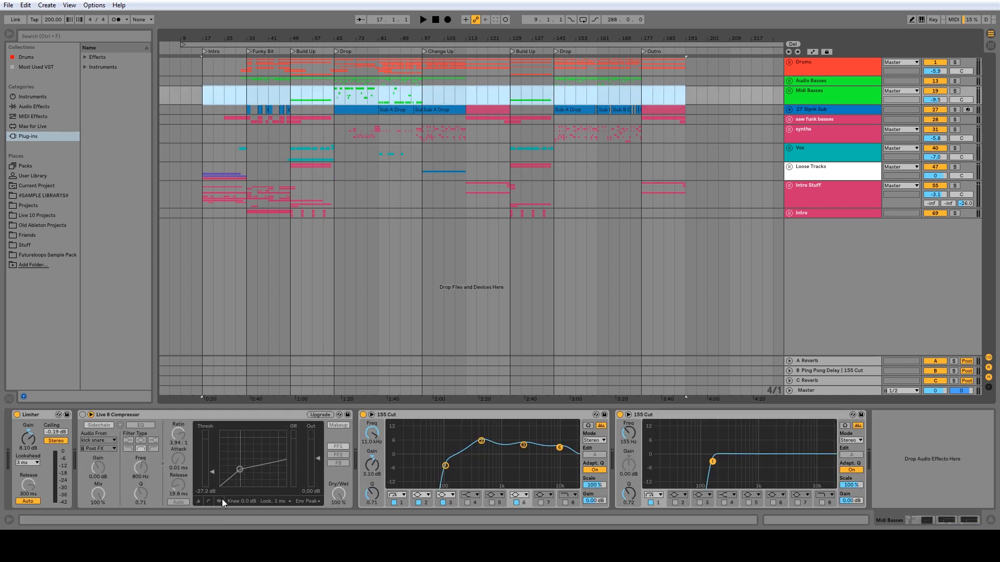
{"action": "left_click", "coordinate": [697, 153]}
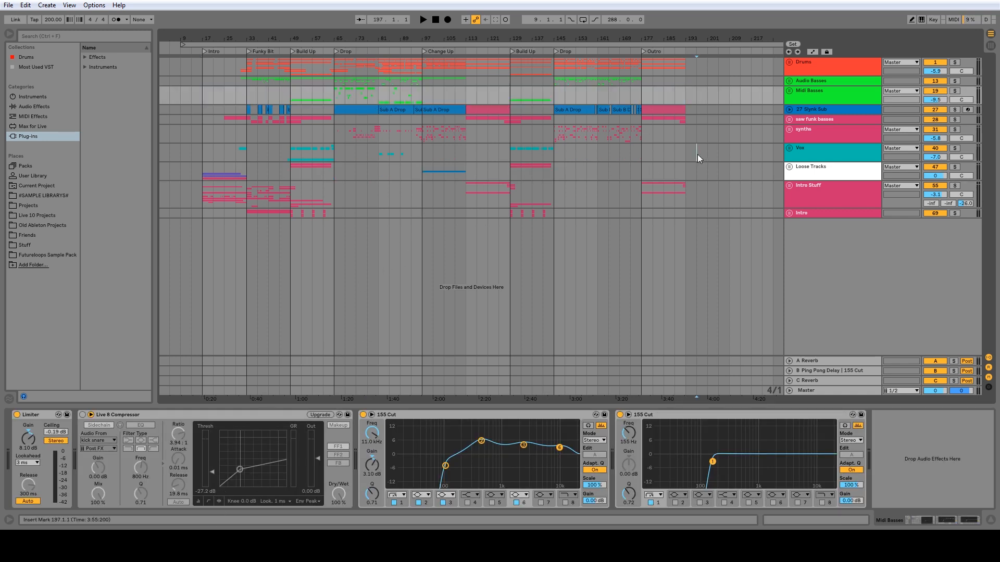
Unfold the Drums group and solo it.
{"action": "left_click", "coordinate": [789, 62]}
{"action": "left_click", "coordinate": [790, 62]}
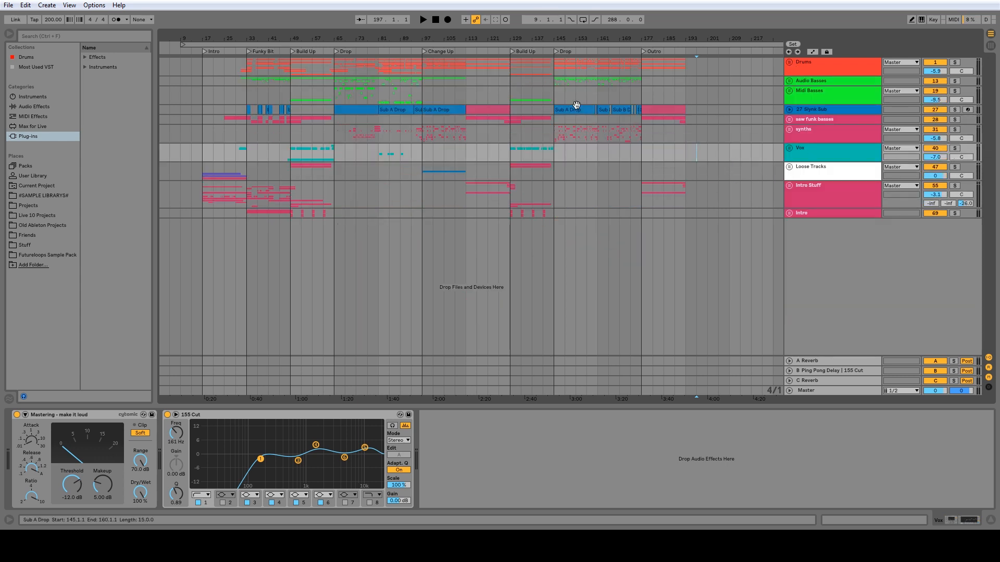
{"action": "left_click", "coordinate": [789, 61]}
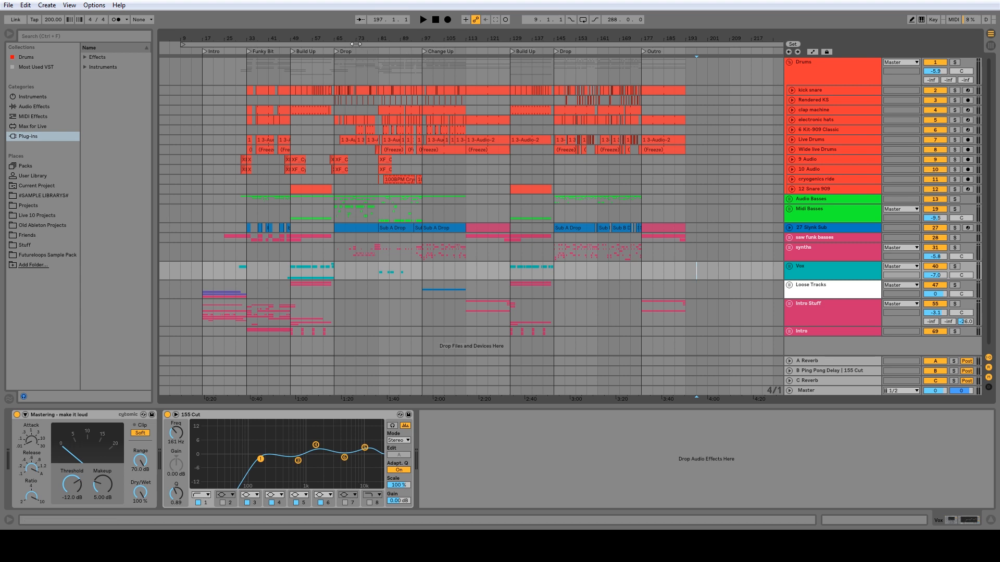
{"action": "left_click", "coordinate": [955, 62]}
Play the soloed drums from the Drop locator at 65.1.1 and unfold the kick snare track.
{"action": "left_click_drag", "start_coordinate": [309, 38], "coordinate": [344, 38]}
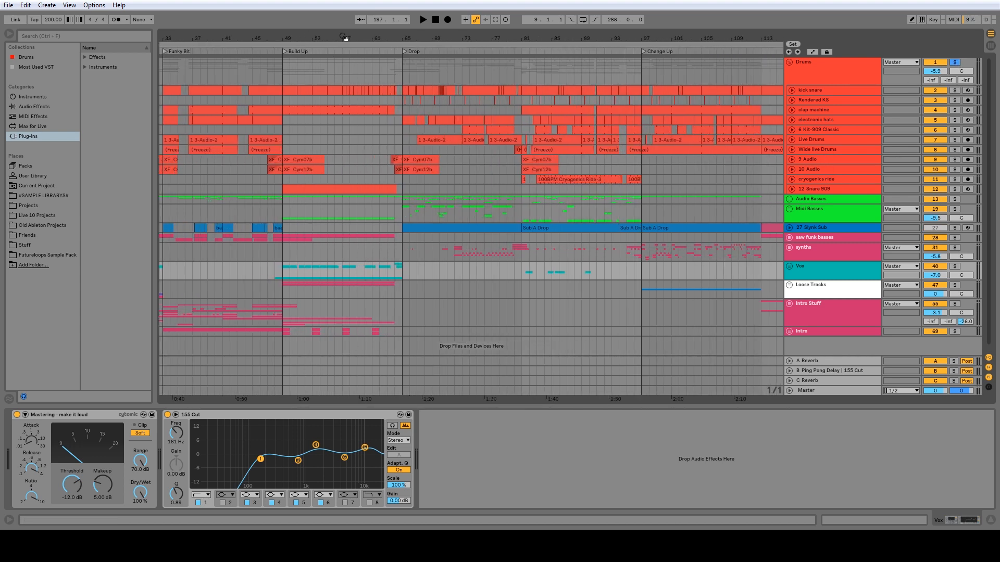
{"action": "left_click_drag", "start_coordinate": [474, 41], "coordinate": [284, 74]}
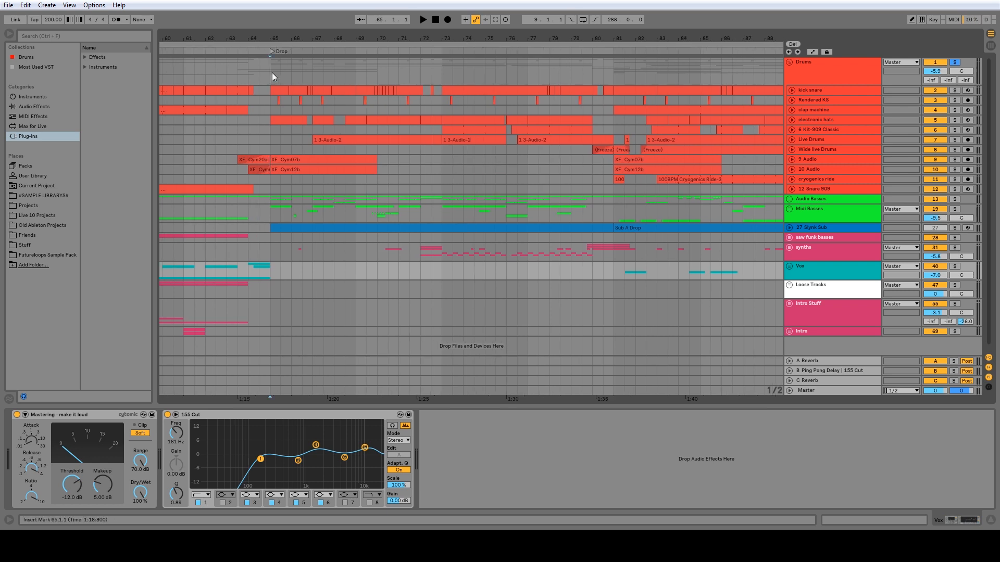
{"action": "left_click", "coordinate": [272, 73]}
{"action": "key", "text": "space"}
{"action": "left_click", "coordinate": [791, 90]}
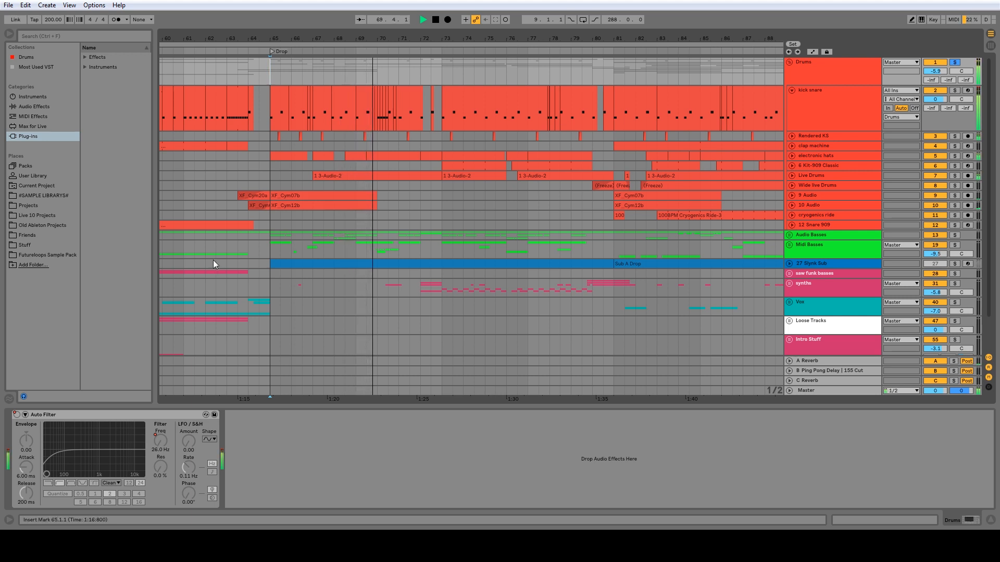
Show the Groove Pool, resume playing the soloed drums through the drop, and stop after listening.
{"action": "left_click", "coordinate": [23, 397]}
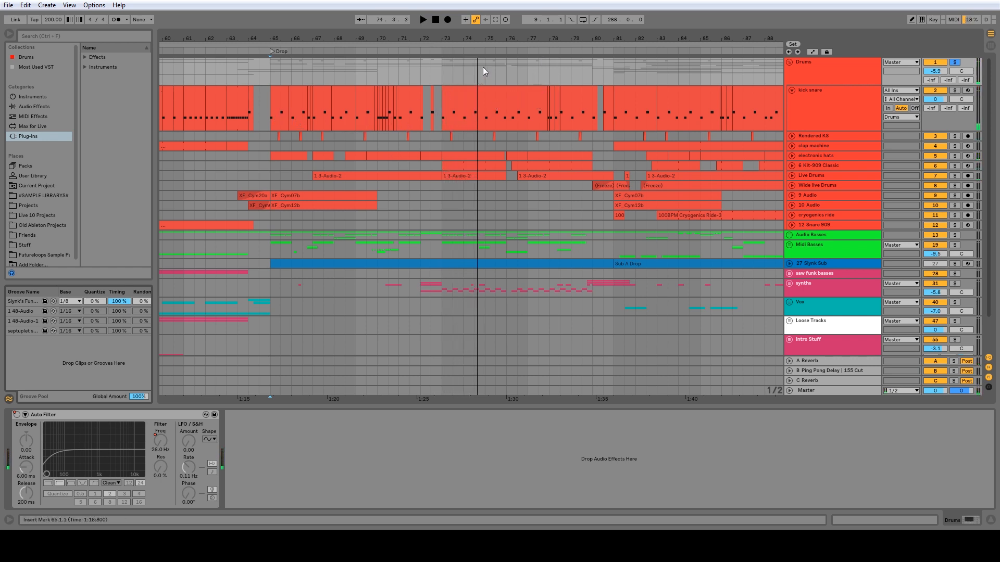
{"action": "left_click", "coordinate": [476, 54]}
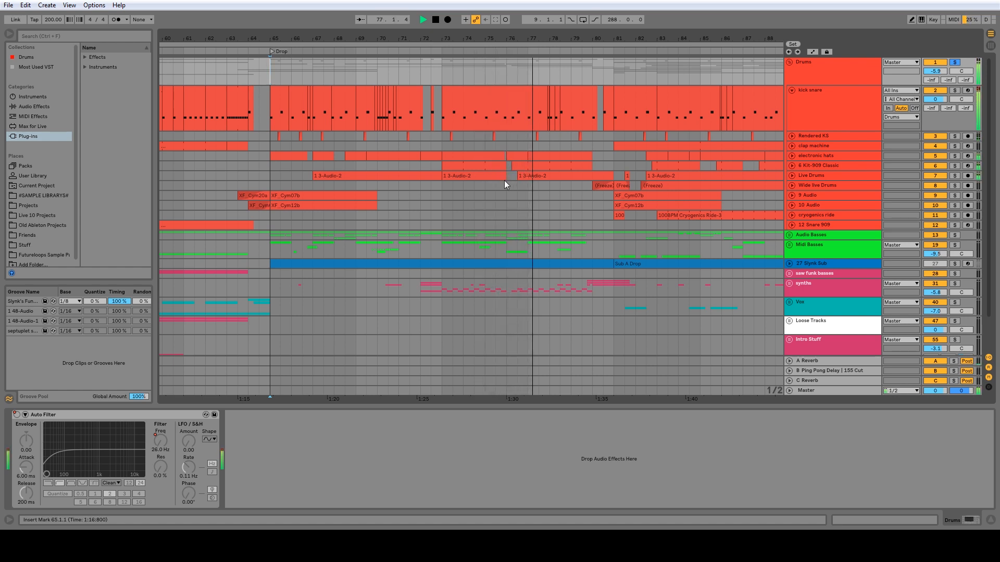
{"action": "key", "text": "space"}
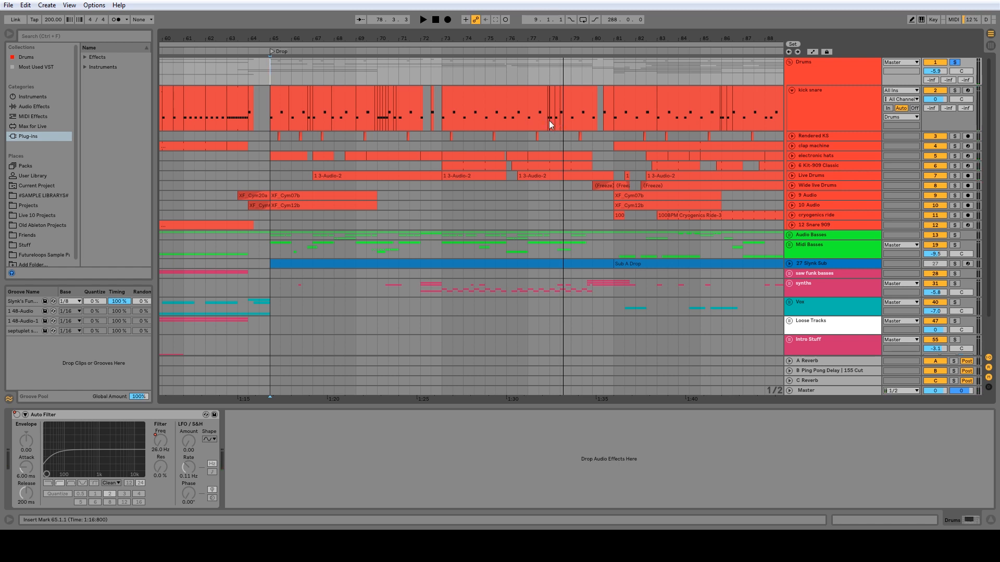
Examine the kick snare pattern by selecting it from bar 65 through 77, and place the insert marker at 77.3.1.
{"action": "left_click_drag", "start_coordinate": [270, 121], "coordinate": [546, 124]}
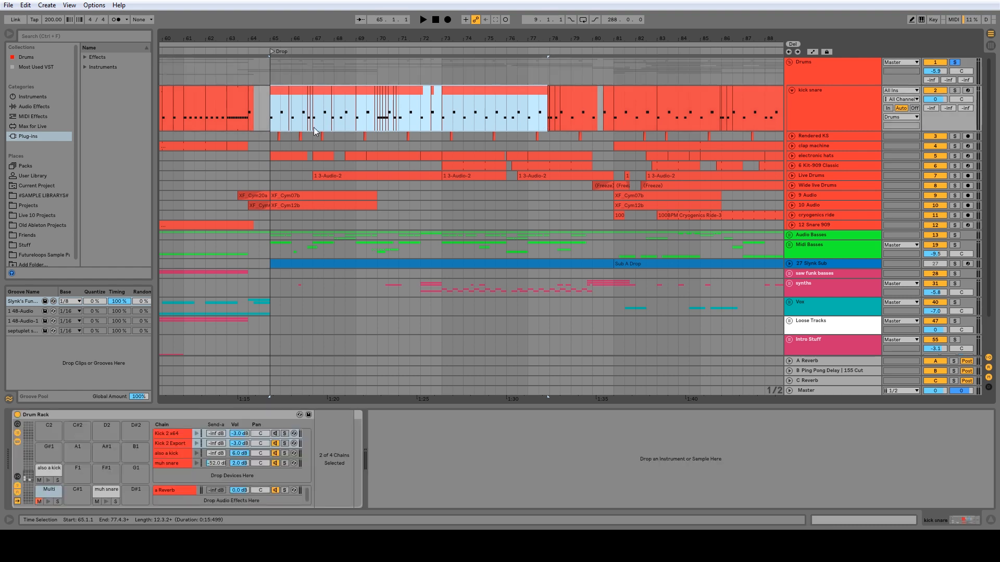
{"action": "left_click", "coordinate": [542, 126]}
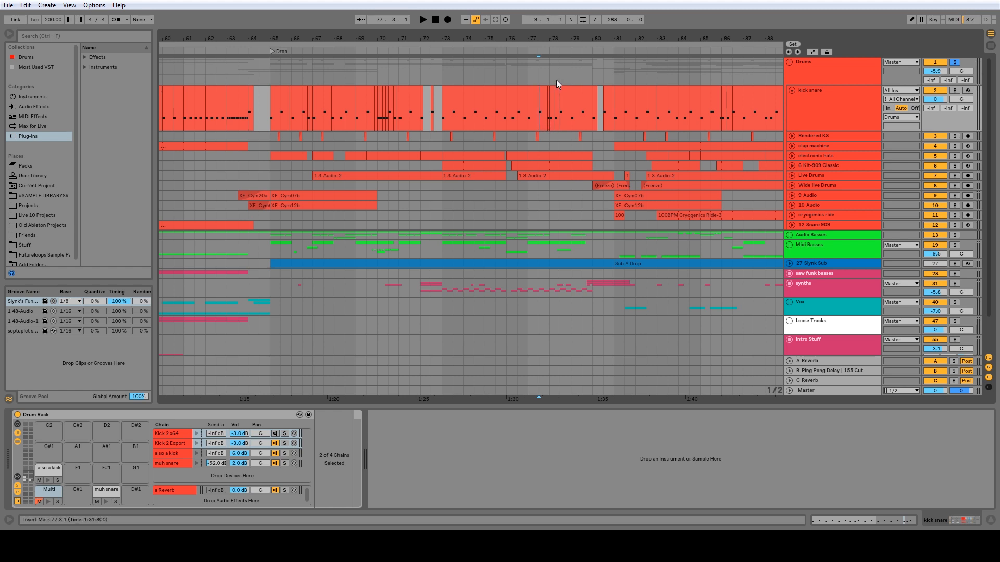
Audition the kick snare track on its own from the start of the Drop, and inspect the Rendered KS track.
{"action": "left_click_drag", "start_coordinate": [560, 39], "coordinate": [453, 19]}
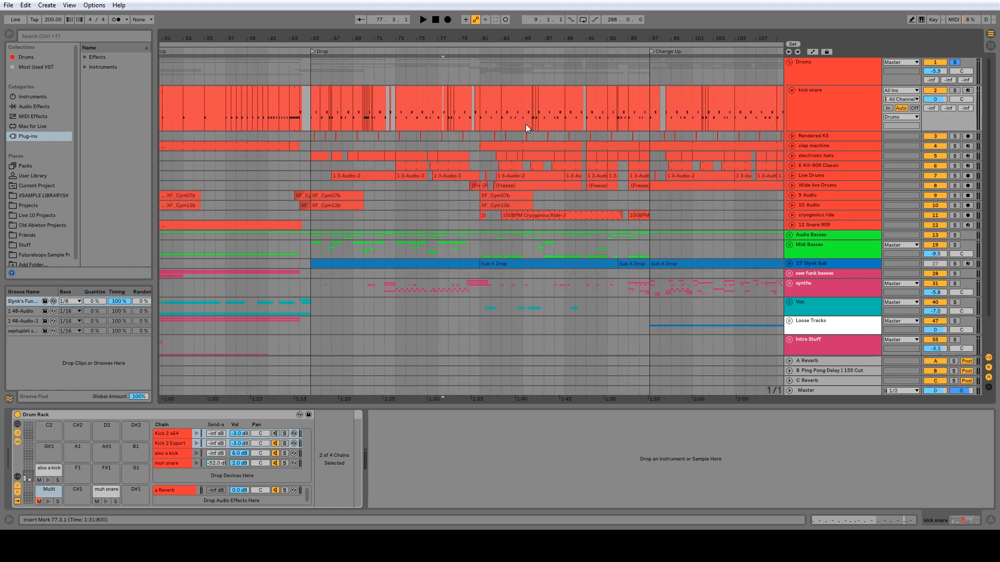
{"action": "left_click_drag", "start_coordinate": [545, 40], "coordinate": [481, 22]}
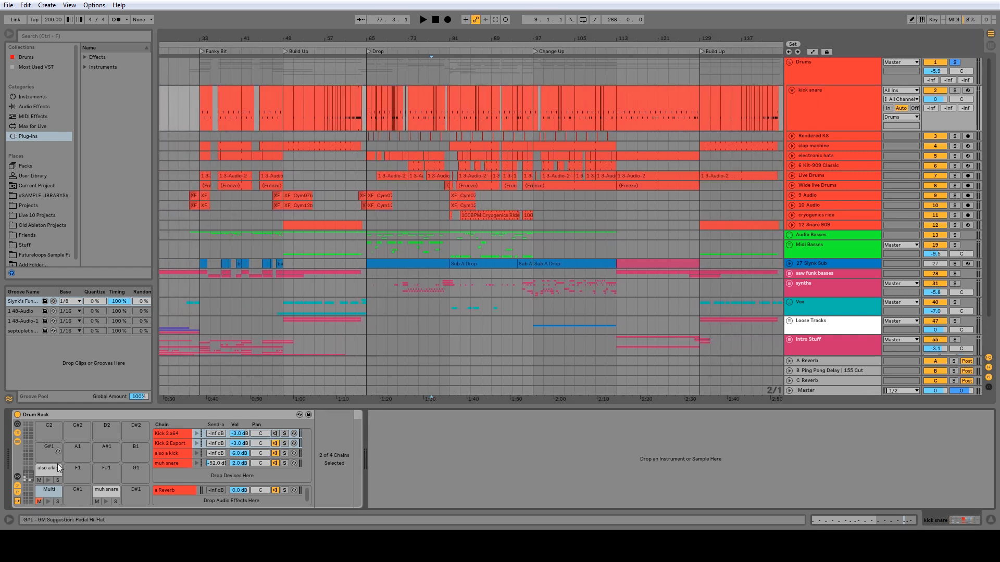
{"action": "left_click", "coordinate": [954, 90]}
{"action": "left_click", "coordinate": [368, 90]}
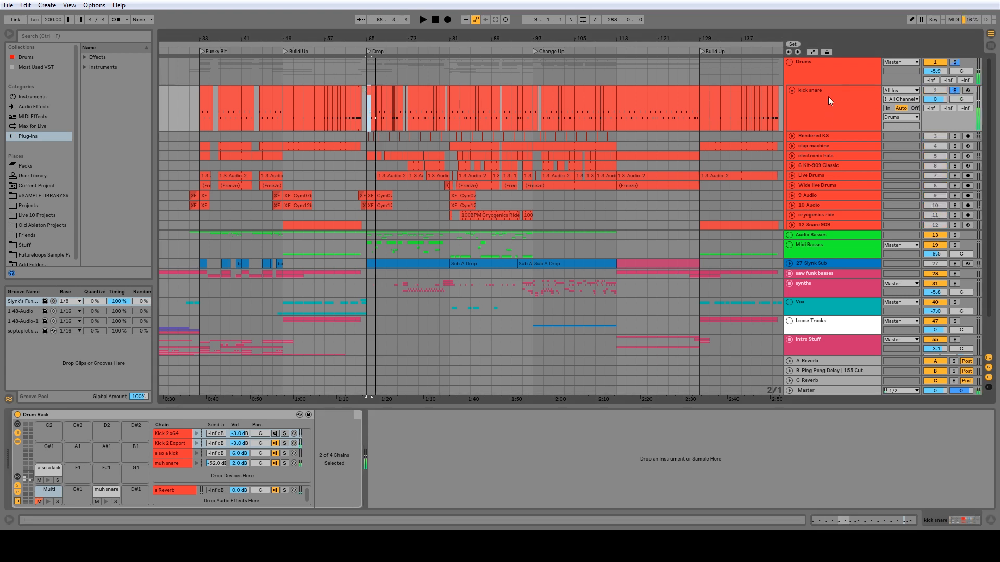
{"action": "left_click", "coordinate": [829, 95]}
{"action": "left_click", "coordinate": [808, 137]}
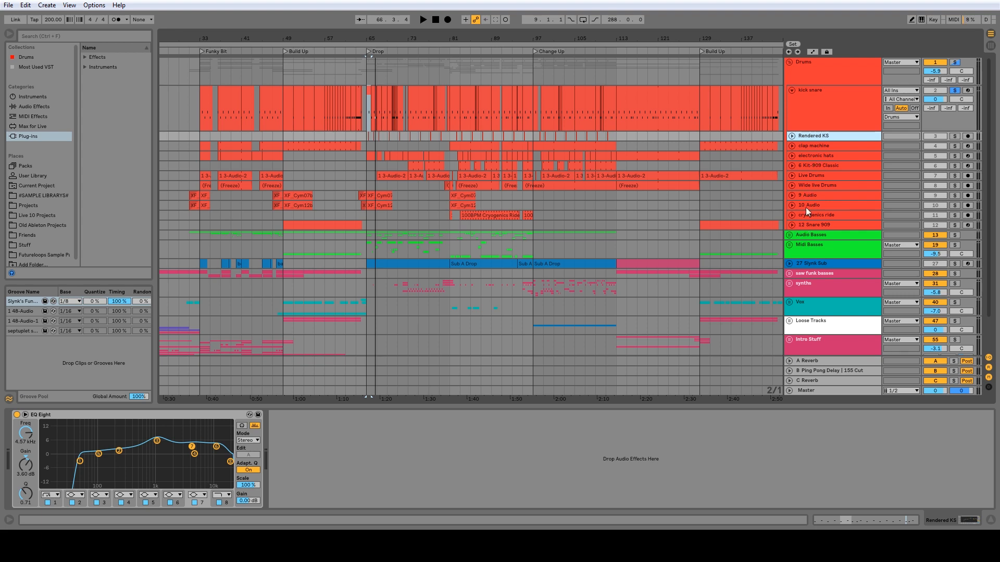
{"action": "left_click", "coordinate": [955, 91]}
Colour the clap machine and electronic hats tracks orange, and rename the Kit-909 Classic track Hats.
{"action": "left_click_drag", "start_coordinate": [373, 41], "coordinate": [326, 125]}
{"action": "left_click", "coordinate": [326, 136]}
{"action": "left_click", "coordinate": [836, 270]}
{"action": "right_click", "coordinate": [815, 156]}
{"action": "left_click", "coordinate": [833, 281]}
{"action": "key", "text": "ctrl+r"}
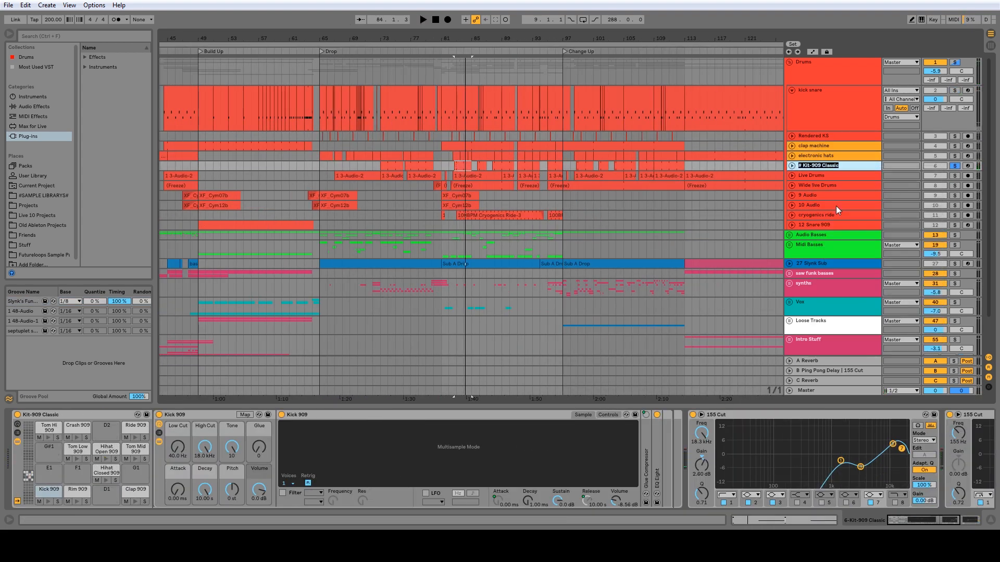
{"action": "type", "text": "Hats"}
{"action": "key", "text": "Return"}
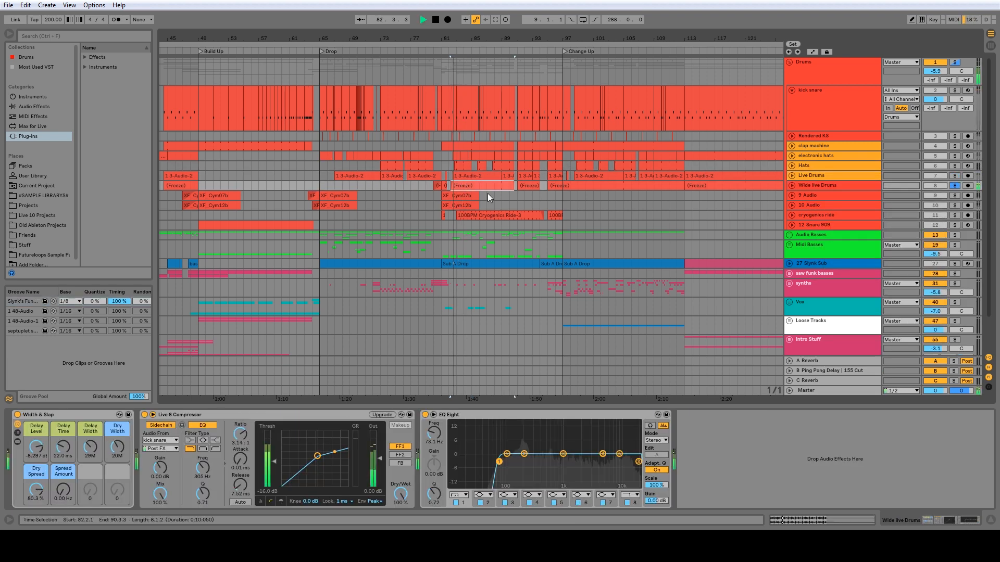
Rename the kick snare track Drum Meat and the two cymbal audio tracks Crash, and colour the ride track orange.
{"action": "left_click", "coordinate": [768, 205]}
{"action": "left_click", "coordinate": [833, 125]}
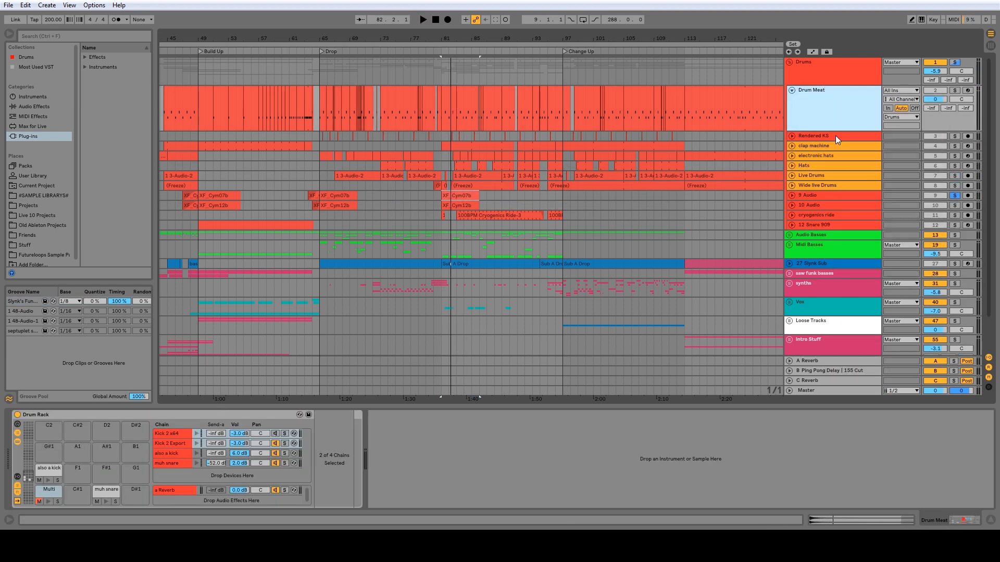
{"action": "right_click", "coordinate": [811, 191]}
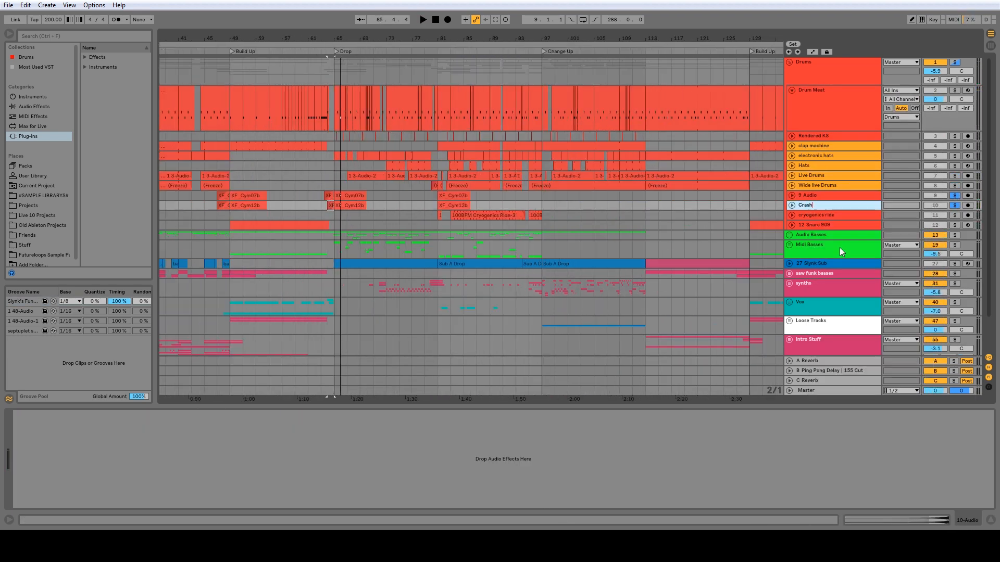
{"action": "right_click", "coordinate": [813, 215]}
{"action": "left_click", "coordinate": [832, 253]}
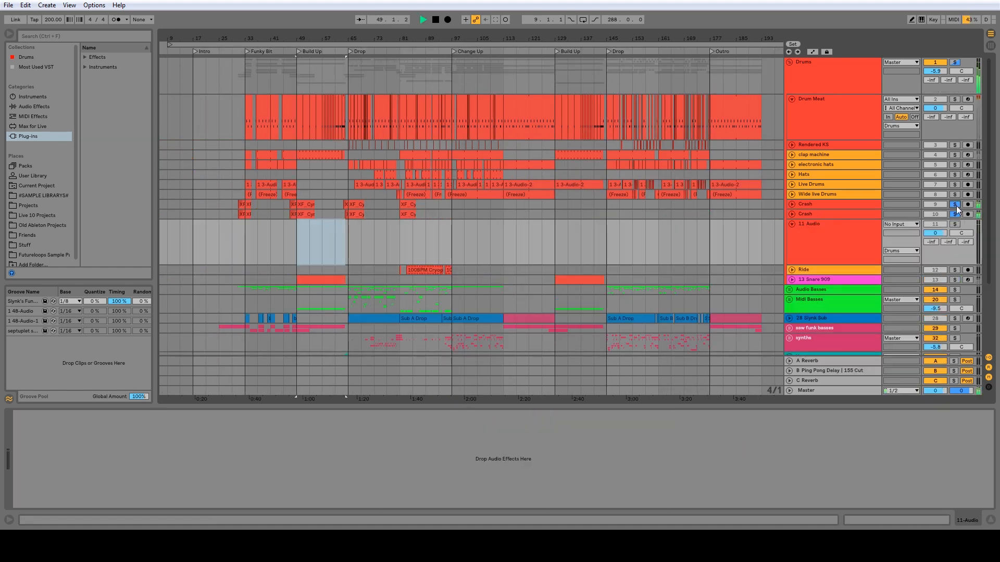
Resample the layered crashes and reversed cymbals onto new Crash and REv Crash audio tracks, replacing the original cymbal tracks.
{"action": "left_click", "coordinate": [940, 73]}
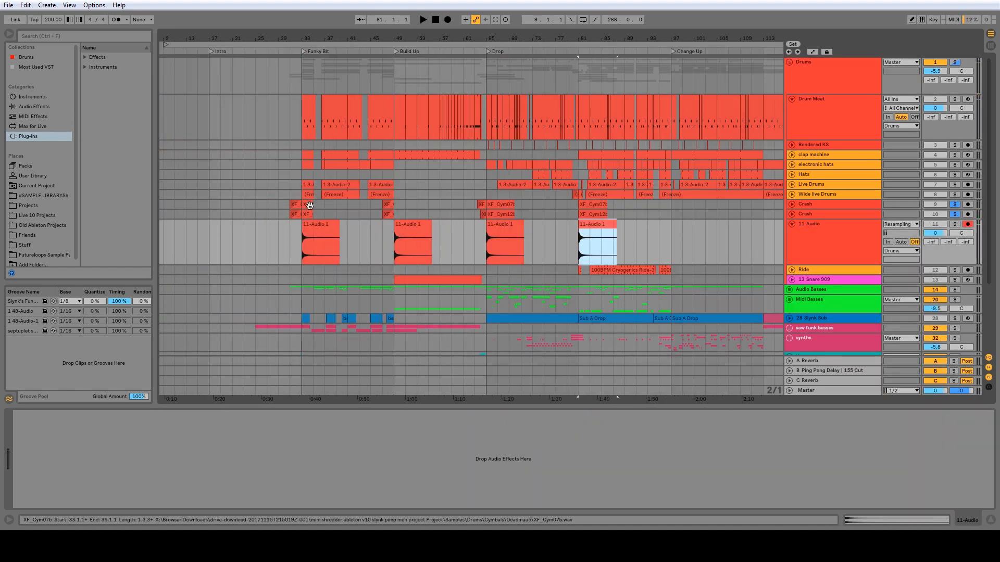
{"action": "left_click", "coordinate": [844, 260]}
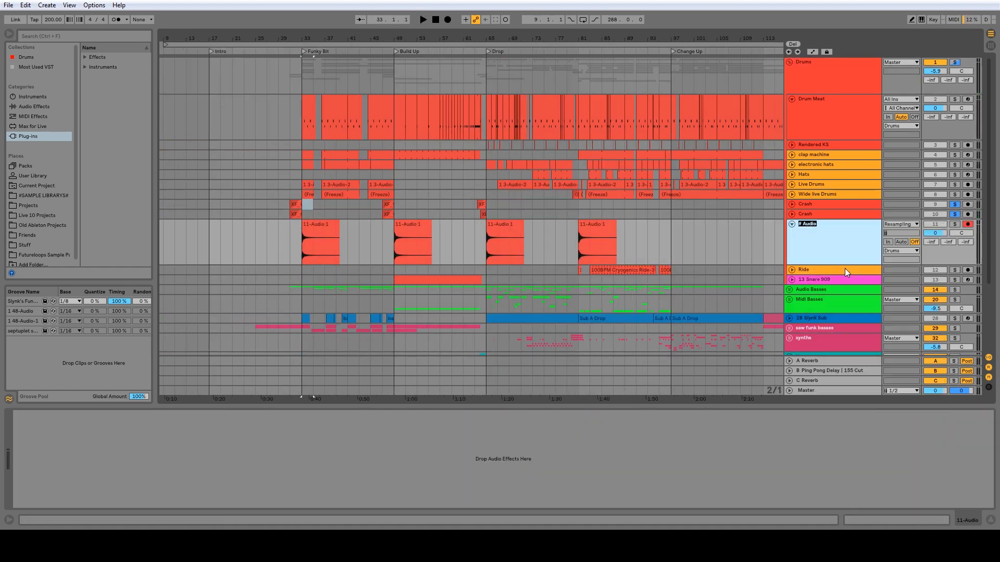
{"action": "left_click", "coordinate": [967, 271]}
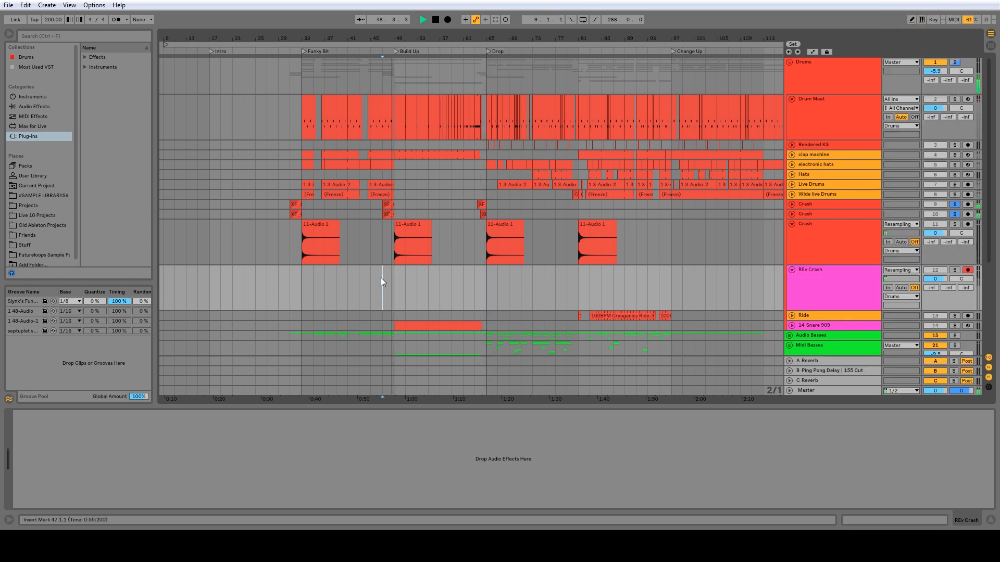
{"action": "left_click", "coordinate": [447, 20]}
{"action": "left_click", "coordinate": [479, 271]}
{"action": "right_click", "coordinate": [477, 270]}
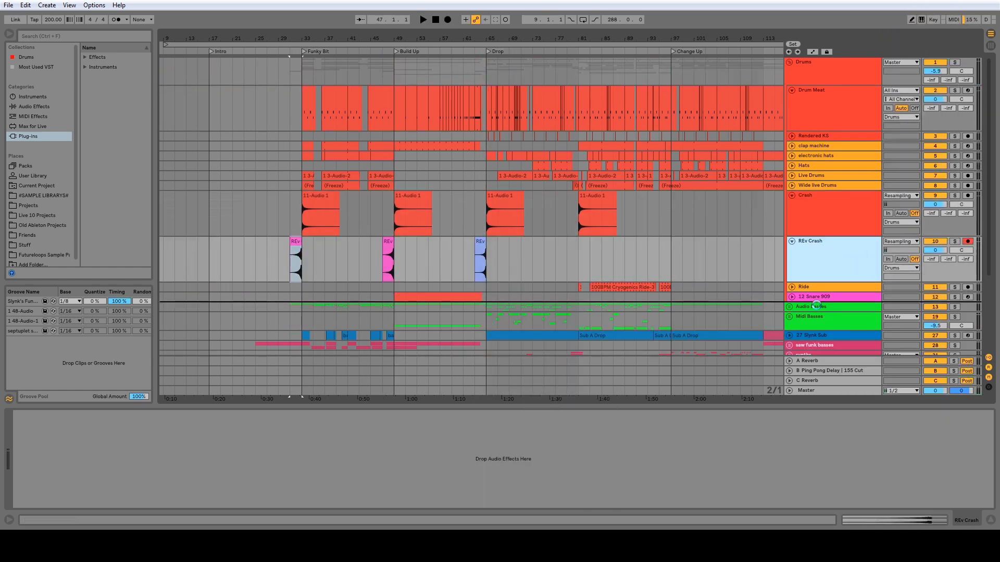
Group Snare Roll and REv Crash as FX, and group the clap machine through Ride tracks as Breaks.
{"action": "left_click", "coordinate": [830, 293]}
{"action": "left_click", "coordinate": [814, 254]}
{"action": "left_click", "coordinate": [806, 197]}
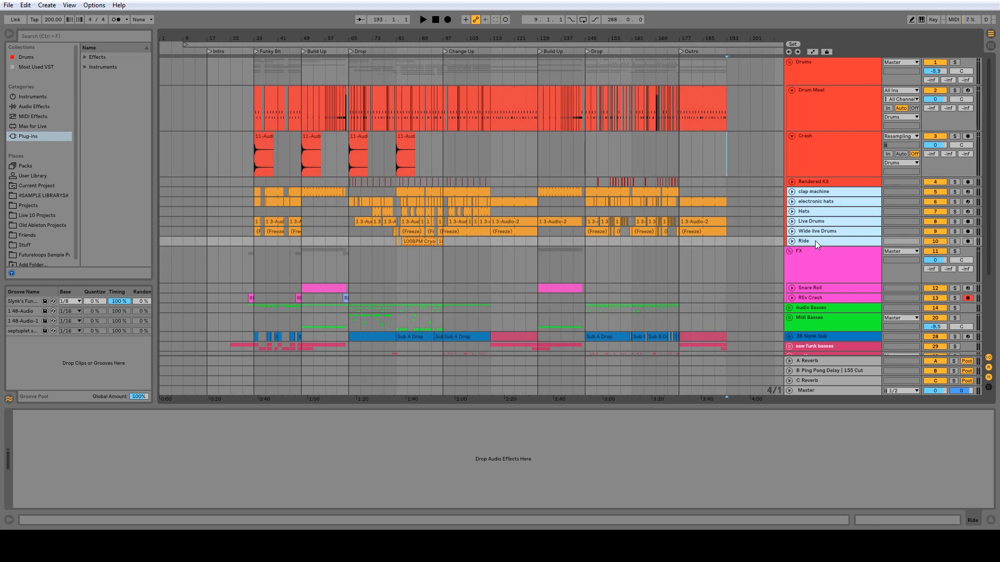
{"action": "key", "text": "ctrl+g"}
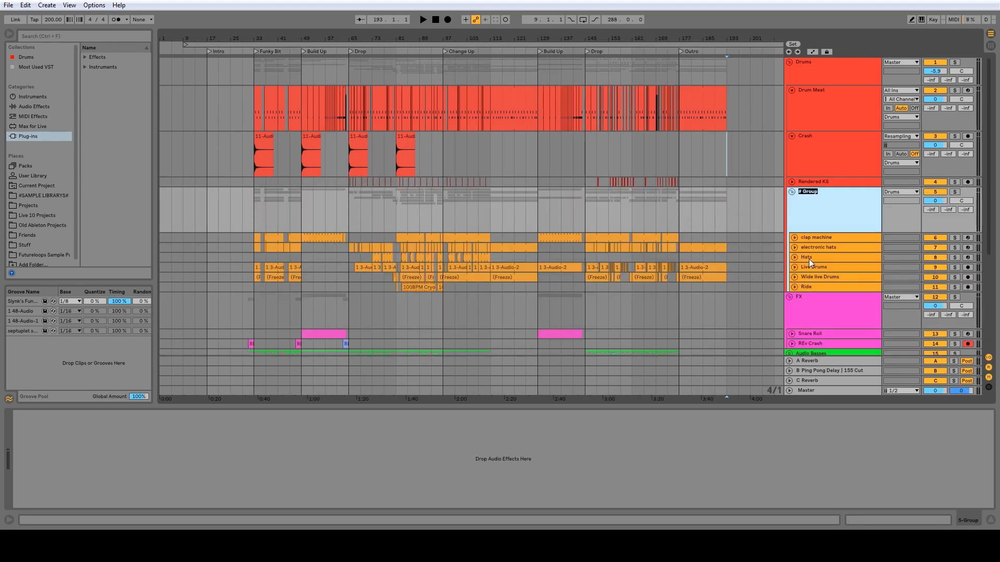
{"action": "key", "text": "space"}
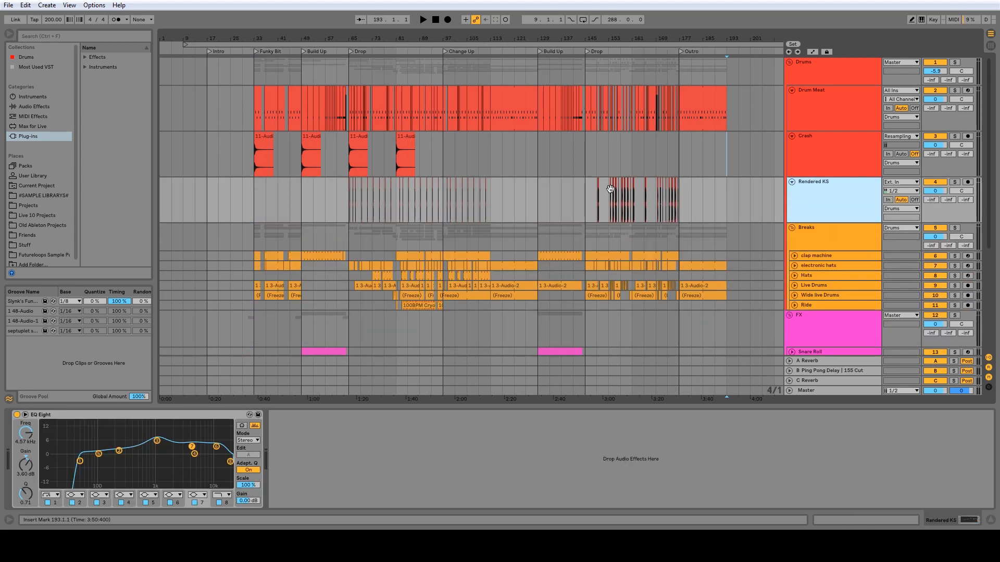
Audition the Rendered KS track at the second Drop, and move it into the Breaks group as Rev Snare.
{"action": "scroll", "coordinate": [484, 199], "scroll_direction": "up", "scroll_amount": 5}
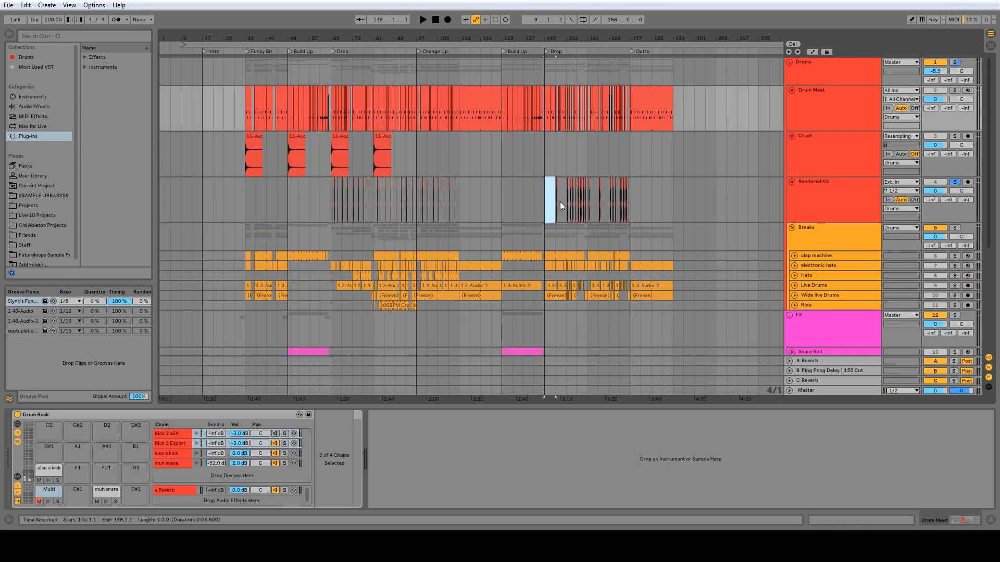
{"action": "left_click", "coordinate": [838, 219]}
{"action": "left_click", "coordinate": [901, 182]}
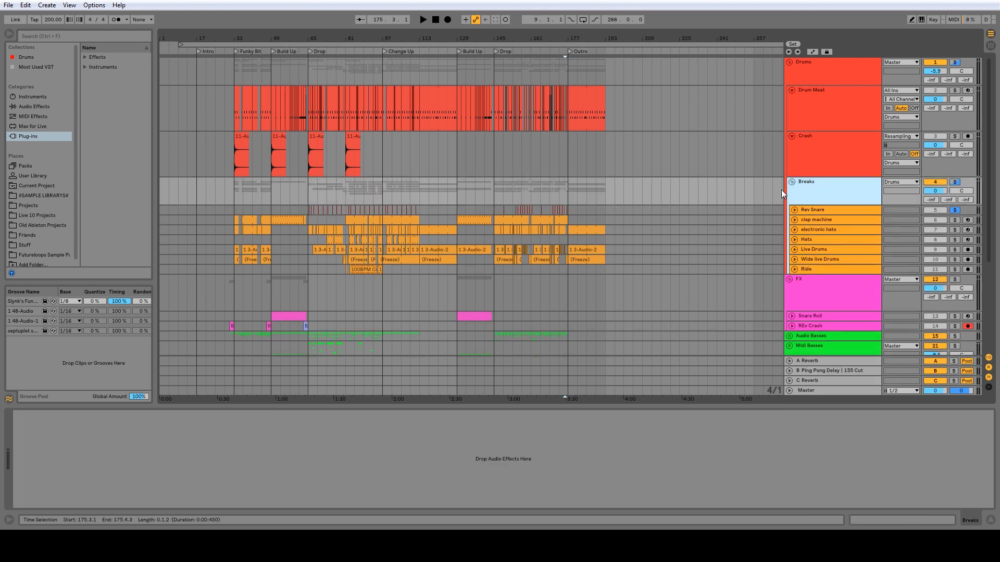
{"action": "left_click", "coordinate": [813, 210]}
Reduce the electronic hats kit to its Hihat-707-Closed pad and delete the 155 Cut EQ from the track.
{"action": "left_click", "coordinate": [817, 220]}
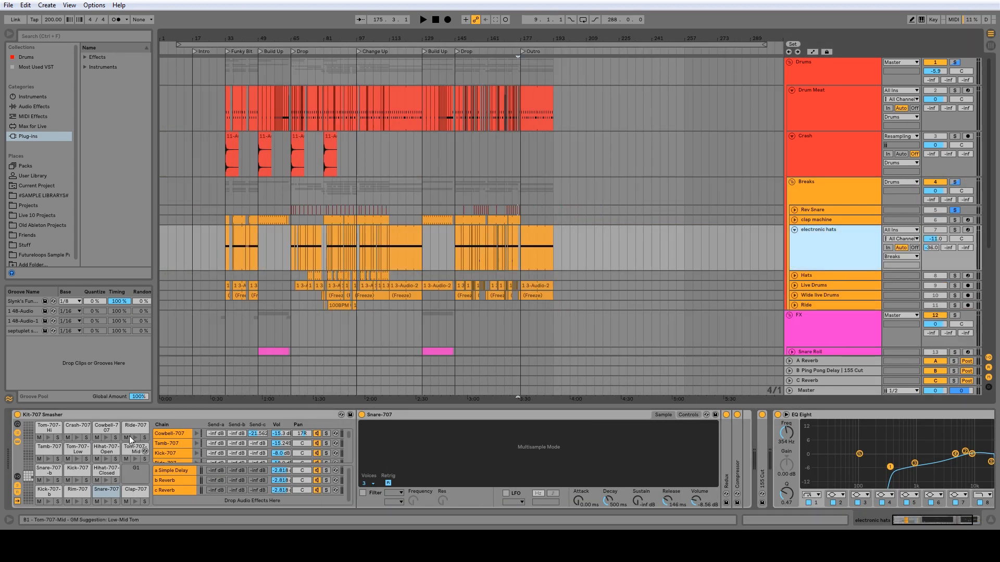
{"action": "left_click", "coordinate": [43, 492]}
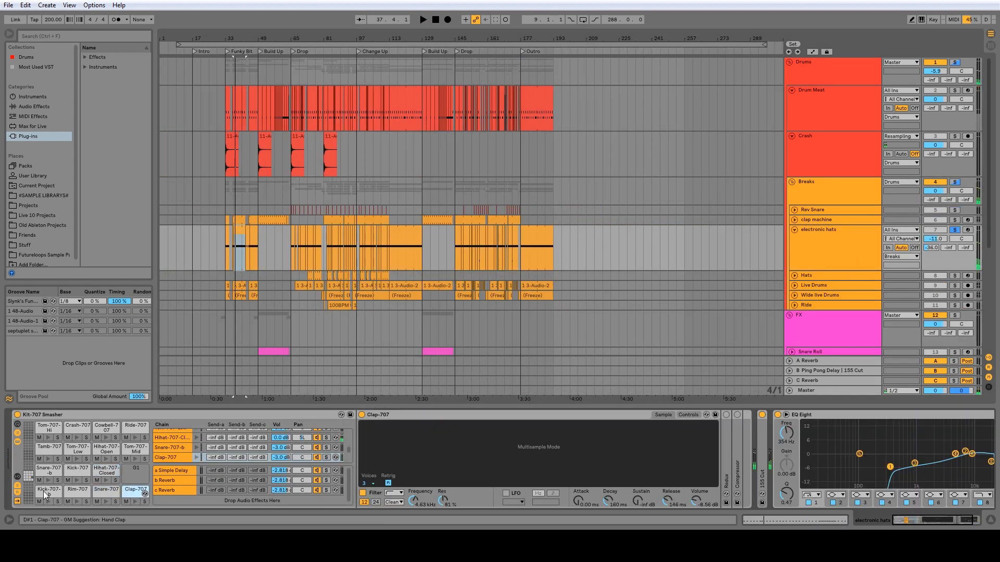
{"action": "left_click", "coordinate": [107, 471]}
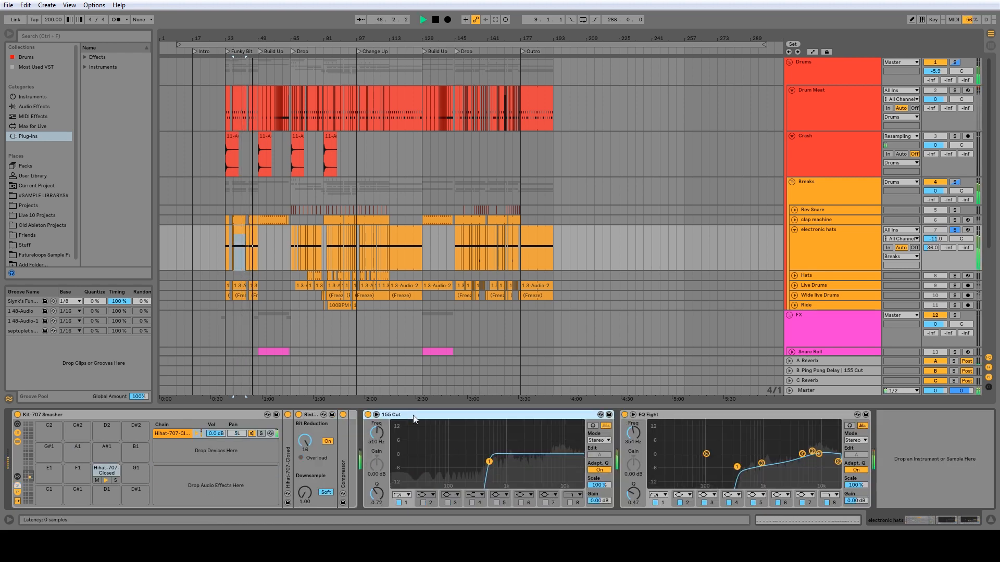
{"action": "key", "text": "Delete"}
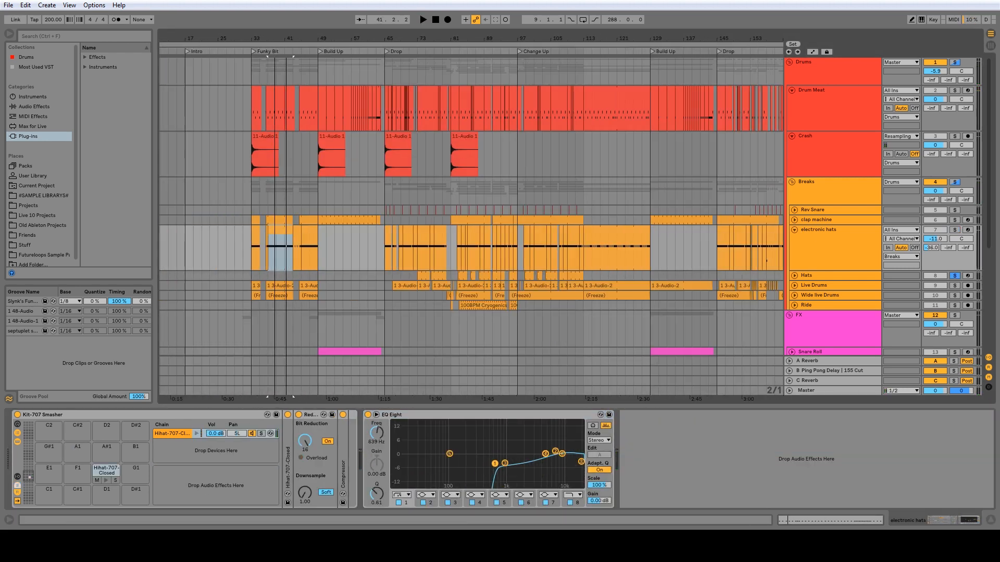
Consolidate the Drum Meat clips into sections driving a Kick, Snare and Crash rack, and select the Drop clip at bar 65.
{"action": "left_click", "coordinate": [570, 236]}
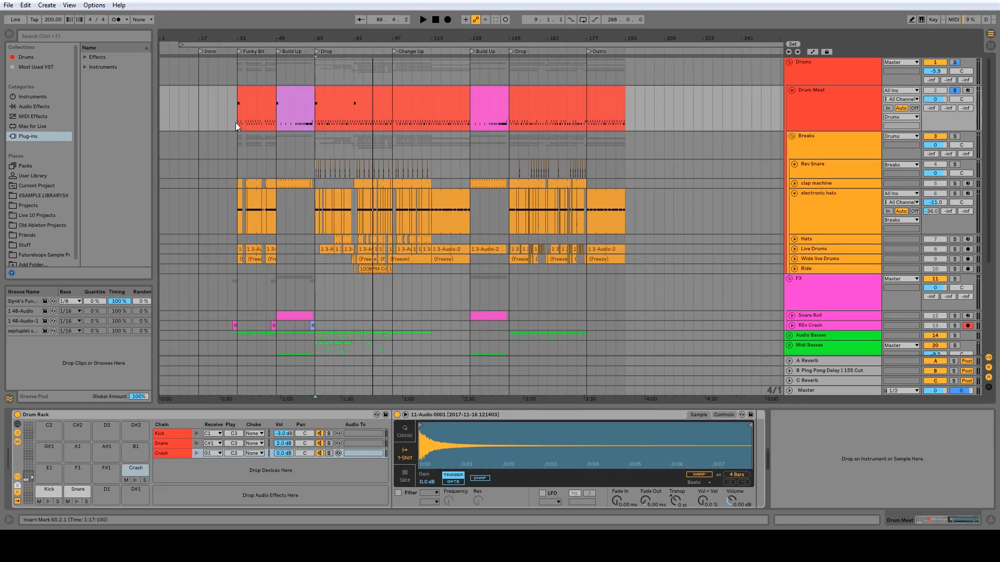
{"action": "left_click_drag", "start_coordinate": [236, 123], "coordinate": [629, 114]}
{"action": "left_click", "coordinate": [657, 113]}
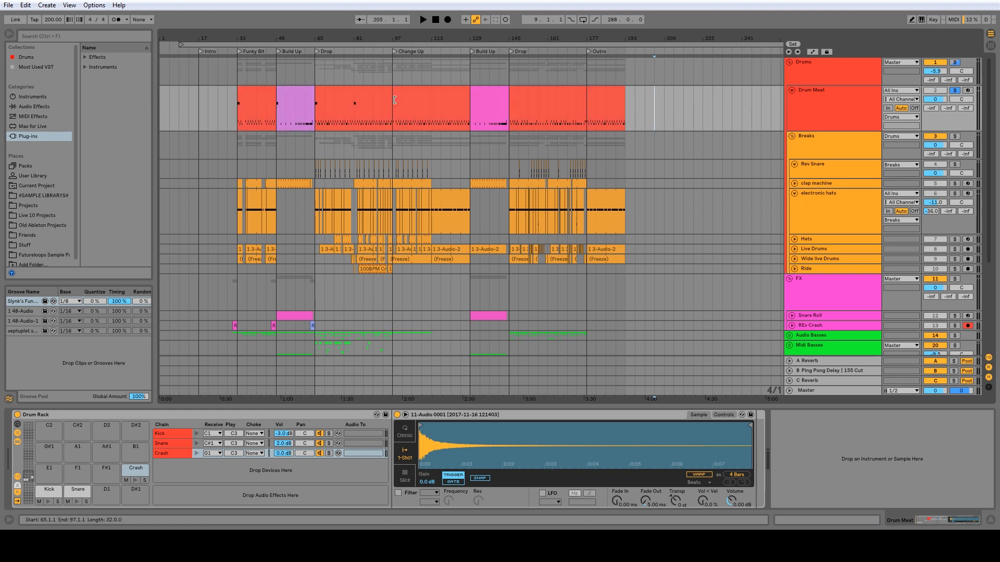
{"action": "left_click_drag", "start_coordinate": [234, 120], "coordinate": [277, 122]}
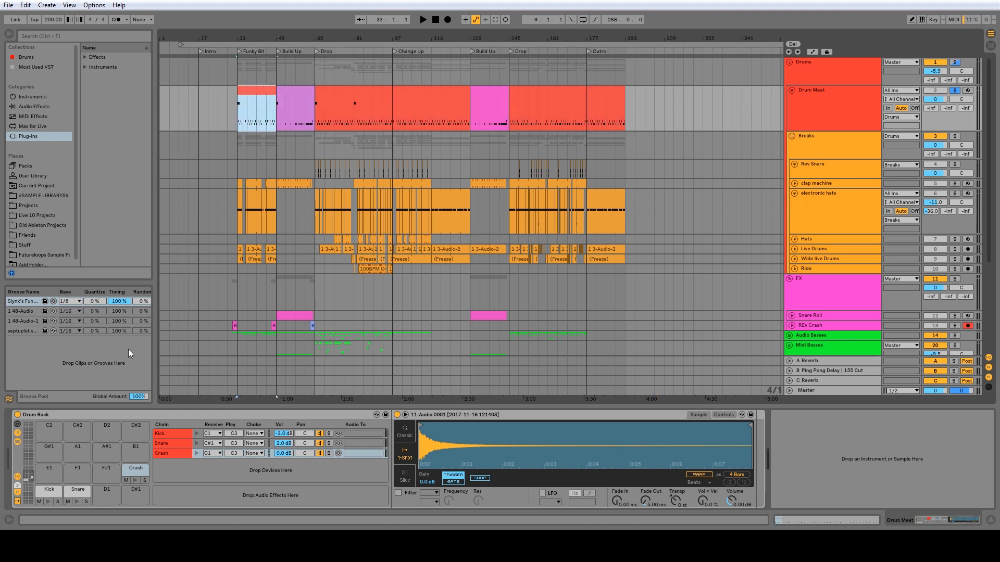
{"action": "left_click", "coordinate": [136, 471]}
{"action": "left_click", "coordinate": [341, 90]}
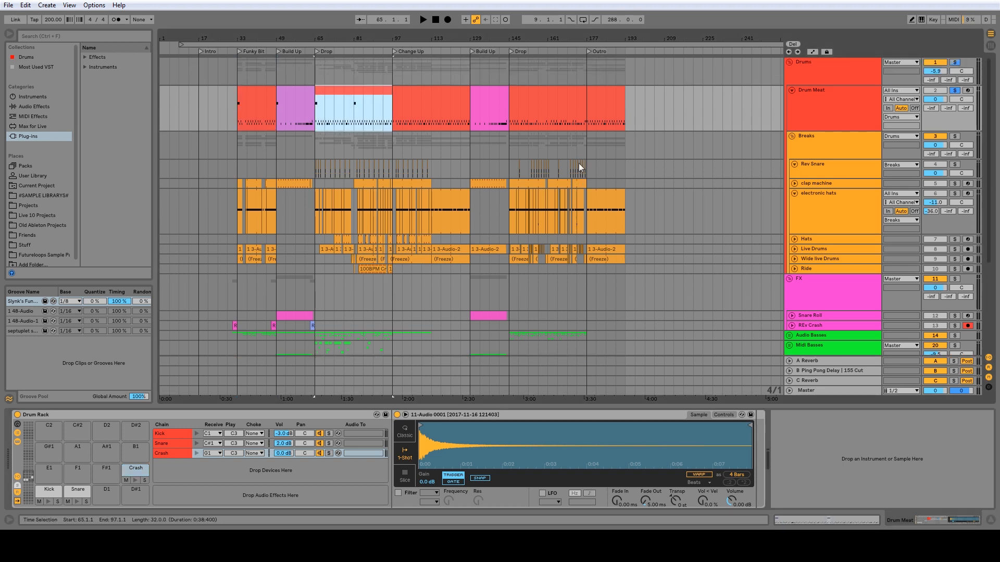
Set the Drums group's volume to 0 dB and turn off the solo on Drum Meat.
{"action": "left_click", "coordinate": [907, 70]}
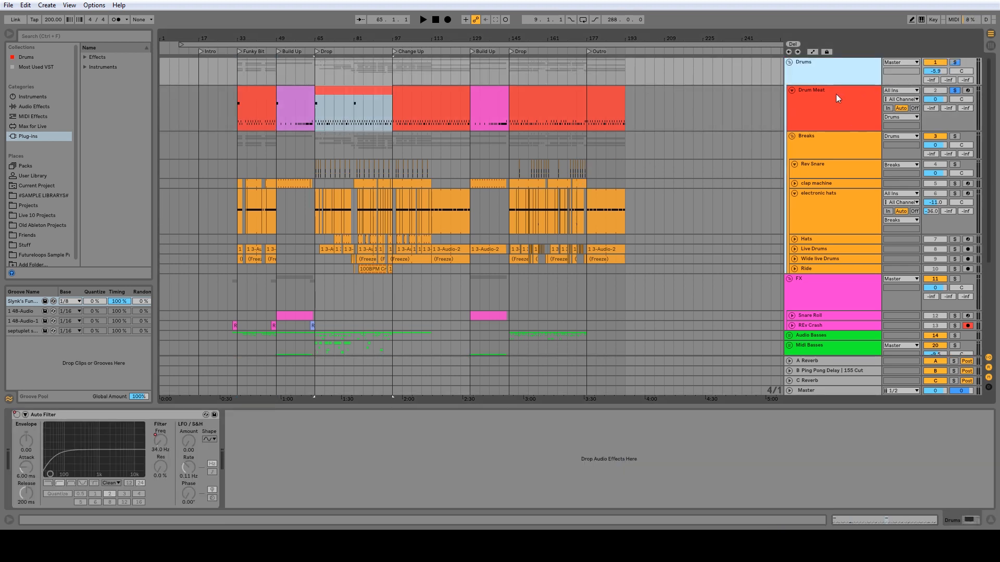
{"action": "left_click", "coordinate": [835, 94]}
{"action": "left_click", "coordinate": [957, 62]}
{"action": "left_click", "coordinate": [958, 62]}
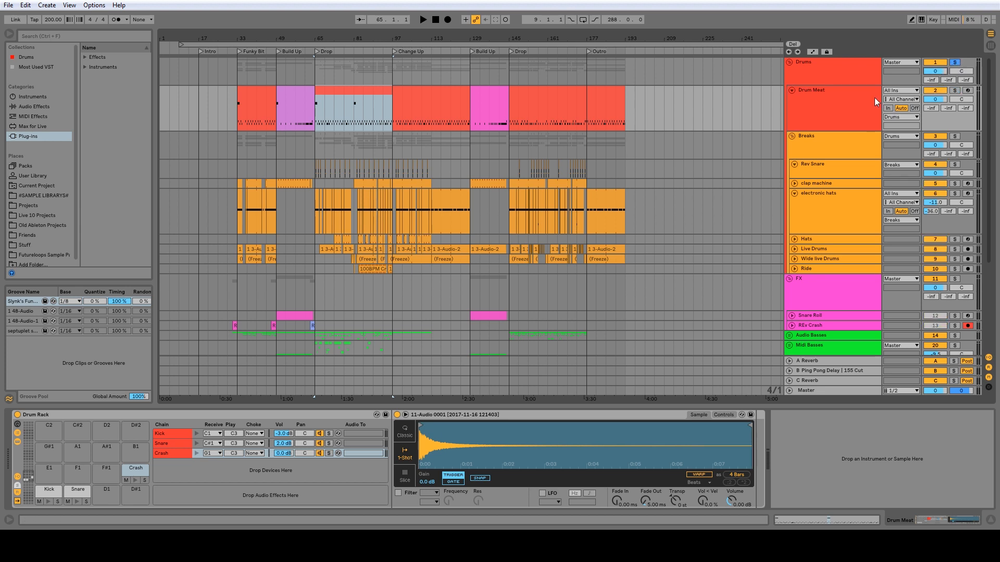
Play the soloed drums from bar 65, mute the Breaks group while listening to Drum Meat, and stop playback.
{"action": "key", "text": "space"}
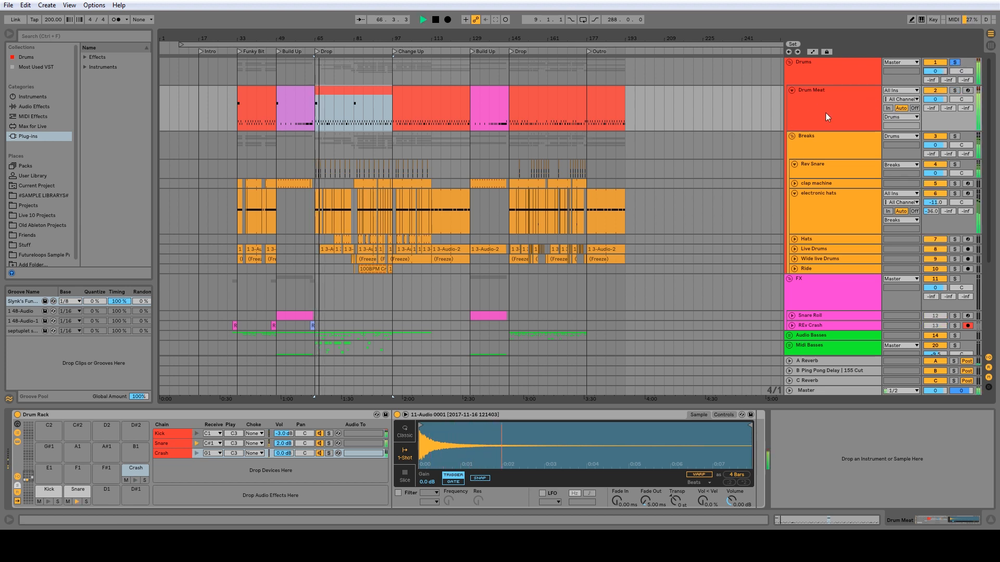
{"action": "left_click", "coordinate": [938, 138]}
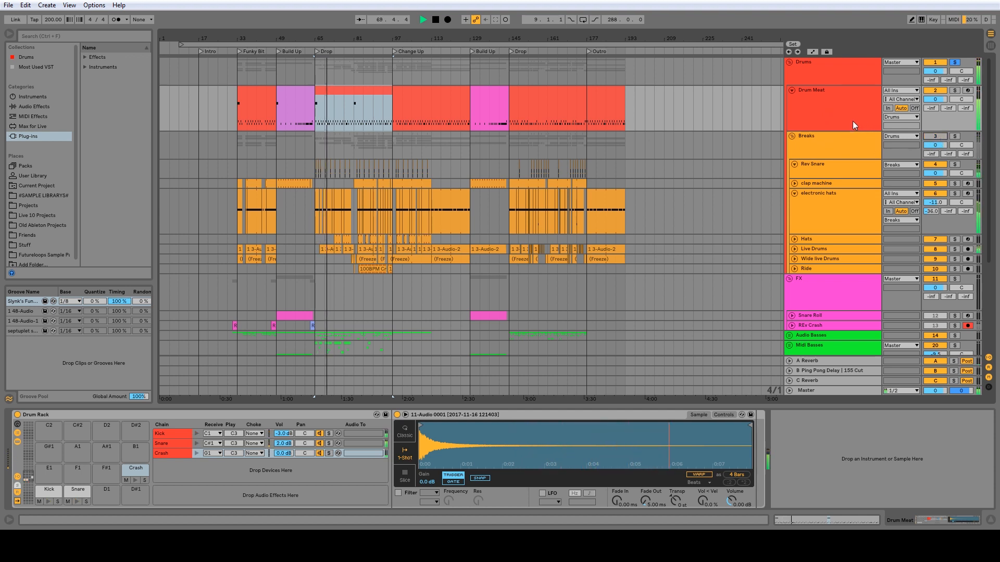
{"action": "left_click", "coordinate": [836, 93]}
{"action": "left_click", "coordinate": [835, 91]}
{"action": "key", "text": "space"}
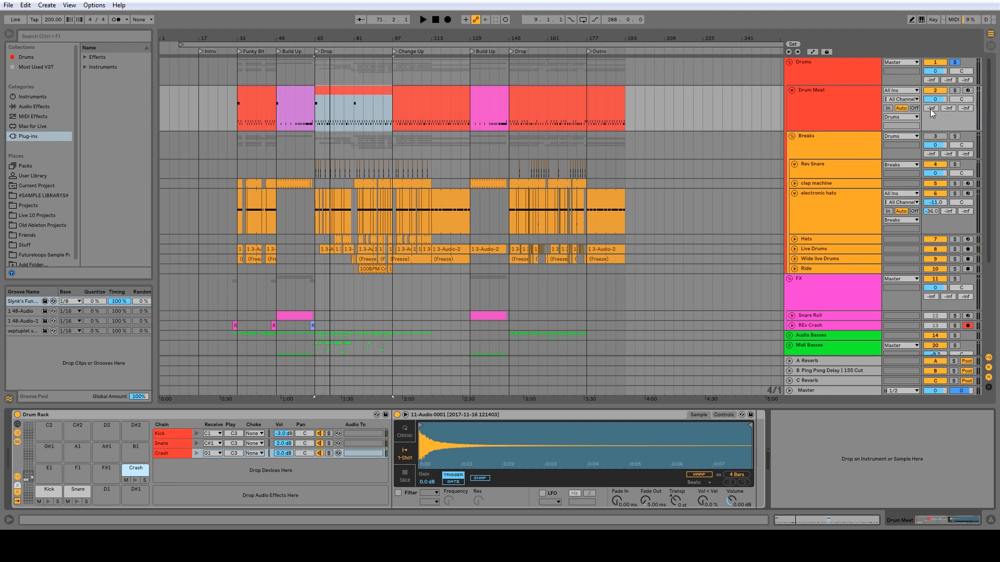
Open the Snare chain in the Drum Meat rack, unfold its punchy snare 37 sampler and EQ Eight, and hide the Glue Compressor's sidechain section.
{"action": "left_click", "coordinate": [196, 445]}
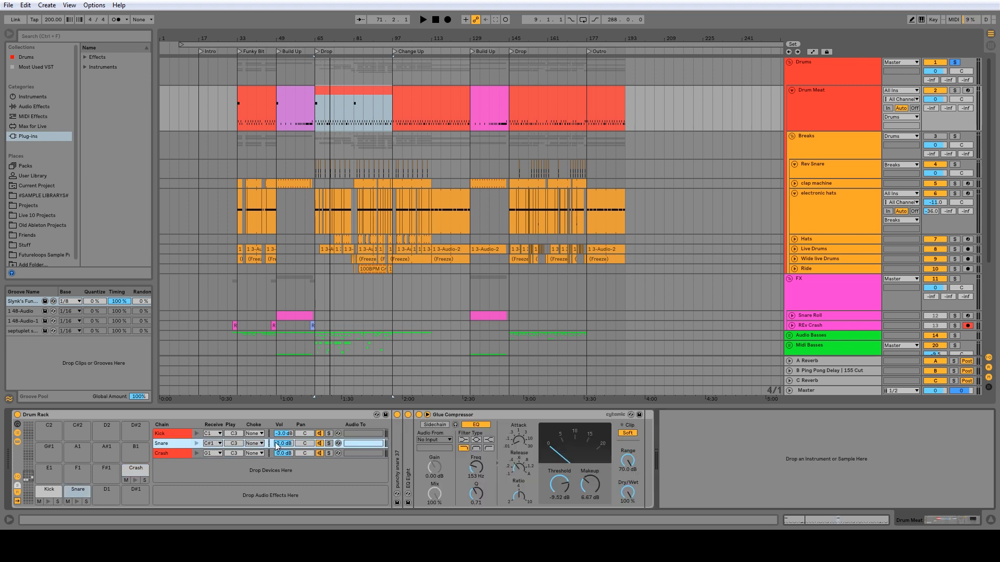
{"action": "double_click", "coordinate": [397, 456]}
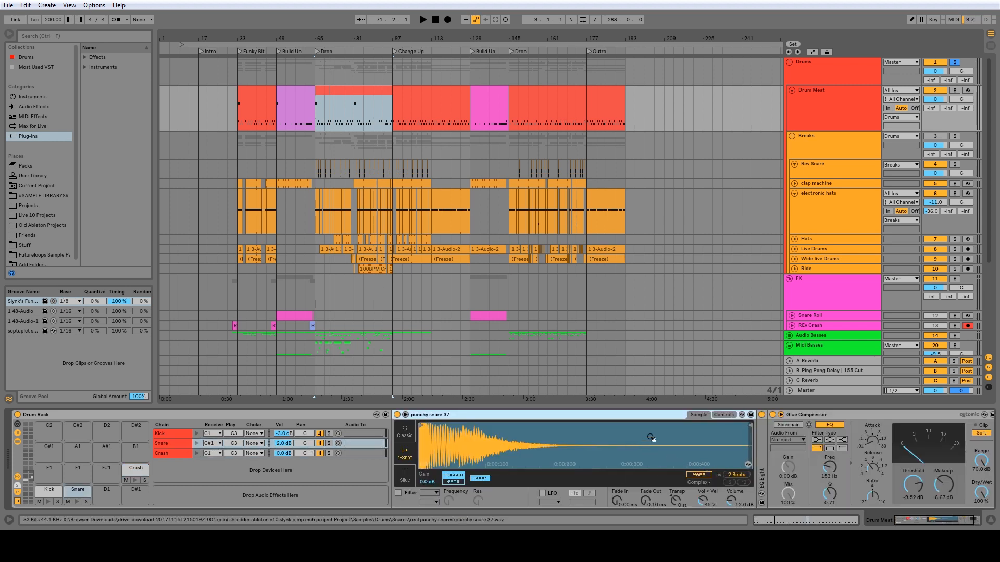
{"action": "double_click", "coordinate": [762, 462]}
{"action": "left_click_drag", "start_coordinate": [916, 526], "coordinate": [938, 526]}
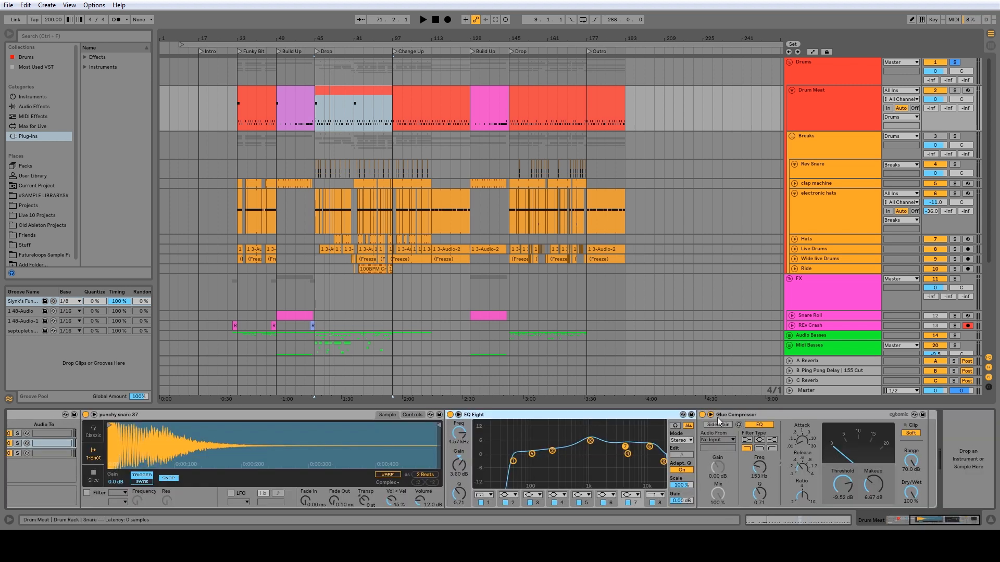
{"action": "left_click", "coordinate": [711, 414]}
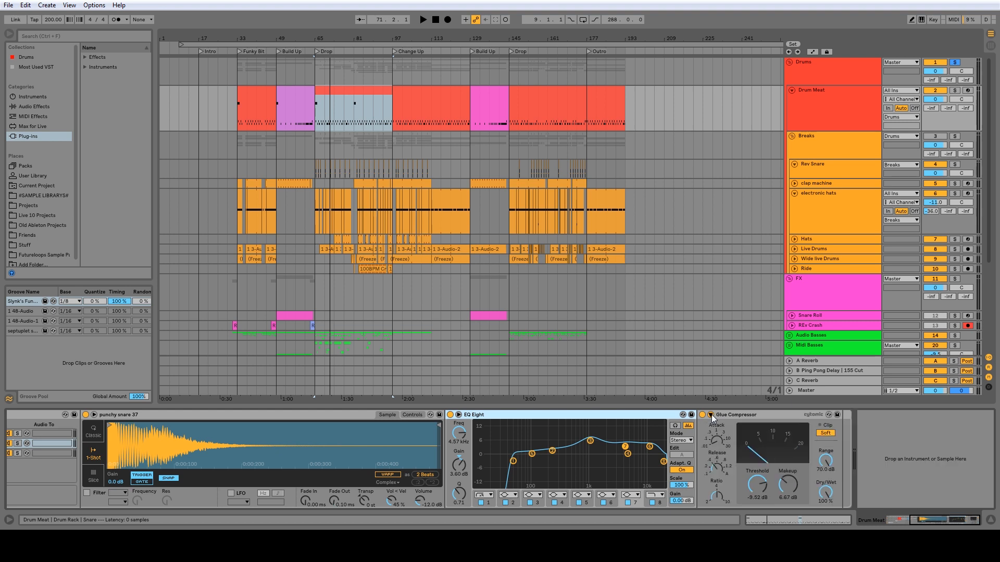
Check the sidechain section of the Snare chain's Glue Compressor and play the soloed drums from bar 65.
{"action": "left_click", "coordinate": [712, 415]}
{"action": "left_click", "coordinate": [758, 425]}
{"action": "left_click", "coordinate": [711, 415]}
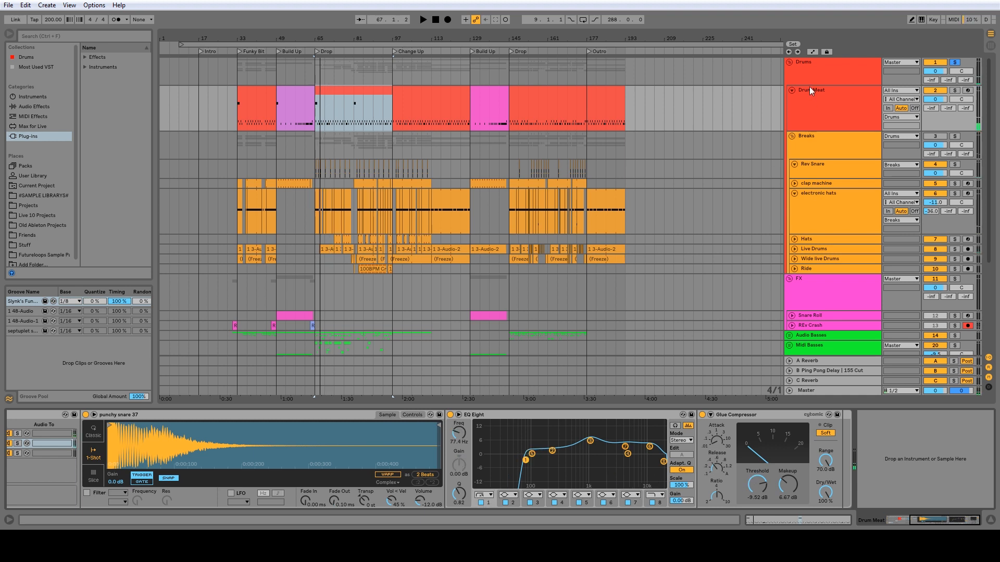
{"action": "left_click_drag", "start_coordinate": [952, 527], "coordinate": [803, 518]}
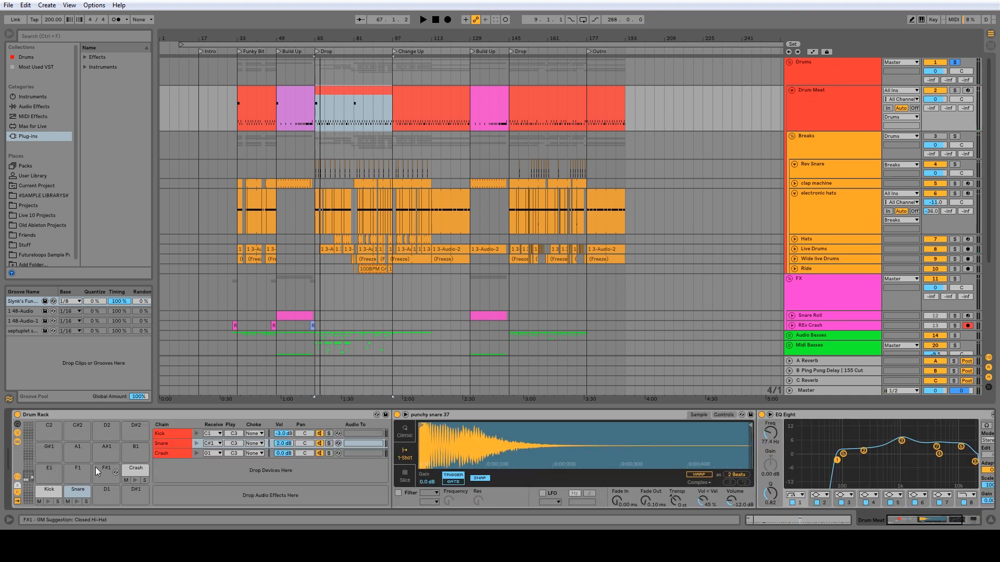
{"action": "key", "text": "space"}
{"action": "left_click_drag", "start_coordinate": [930, 520], "coordinate": [956, 521]}
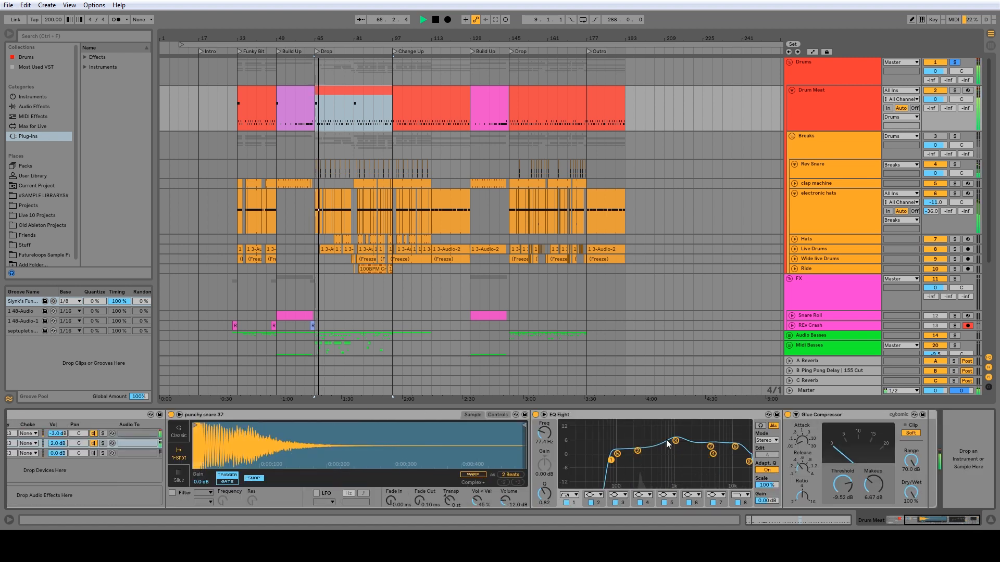
Rework the snare's EQ Eight curve with fewer bands and set its Glue Compressor threshold to -1.59 dB with 2.38 dB makeup.
{"action": "left_click_drag", "start_coordinate": [639, 452], "coordinate": [738, 460]}
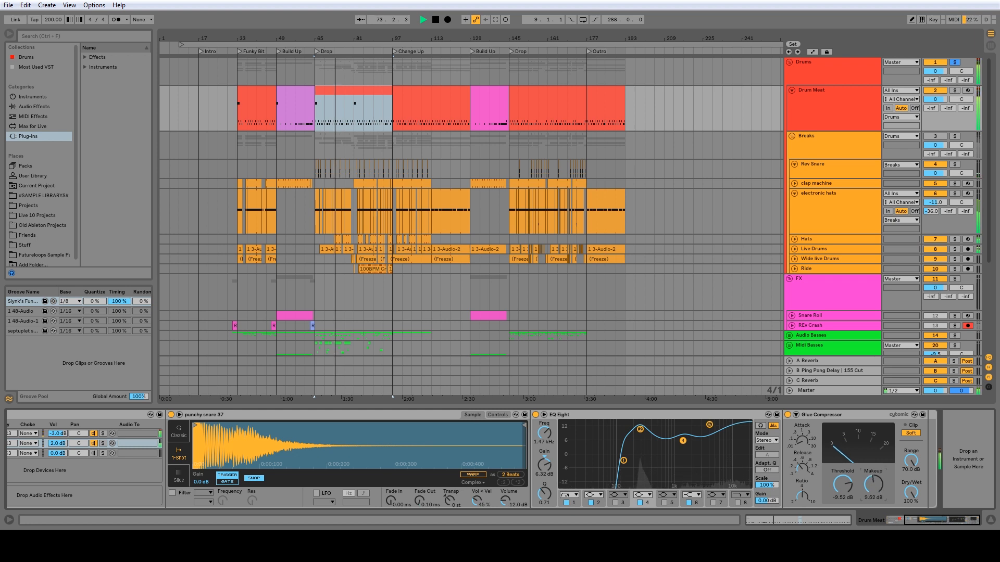
{"action": "mouse_move", "coordinate": [874, 484]}
{"action": "left_mouse_down"}
{"action": "mouse_move", "coordinate": [873, 501]}
{"action": "mouse_move", "coordinate": [842, 471]}
{"action": "mouse_move", "coordinate": [873, 485]}
{"action": "left_mouse_up"}
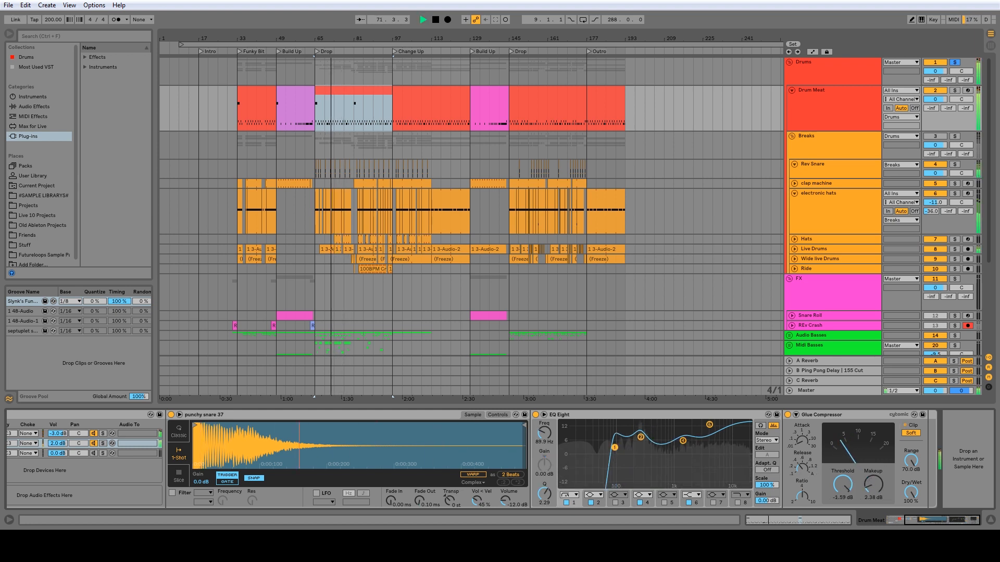
{"action": "left_click_drag", "start_coordinate": [614, 447], "coordinate": [614, 453]}
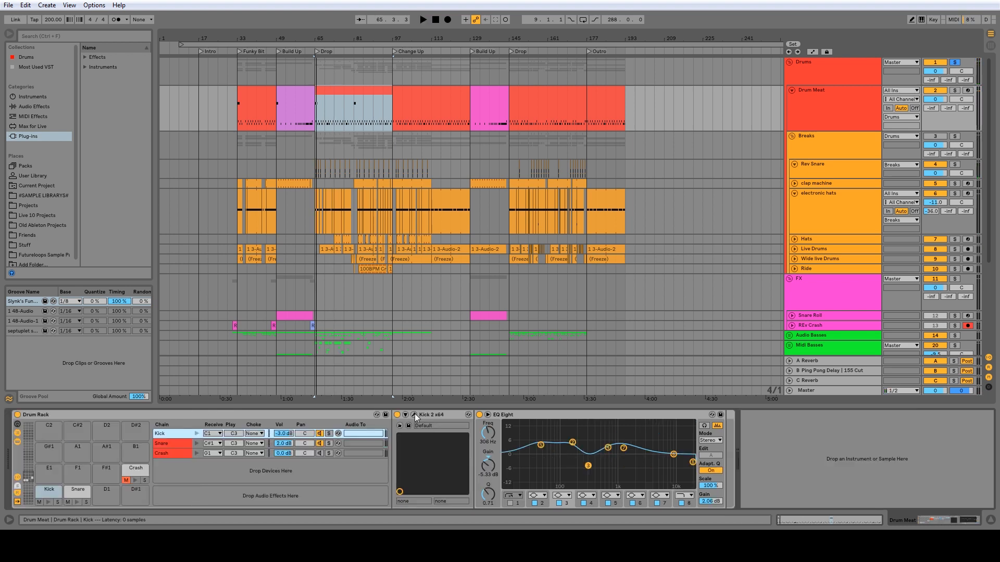
Delete the Kick chain's EQ Eight, reset the chain's volume to 0 dB, and open the Kick 2 x64 plugin editor.
{"action": "left_click", "coordinate": [573, 421]}
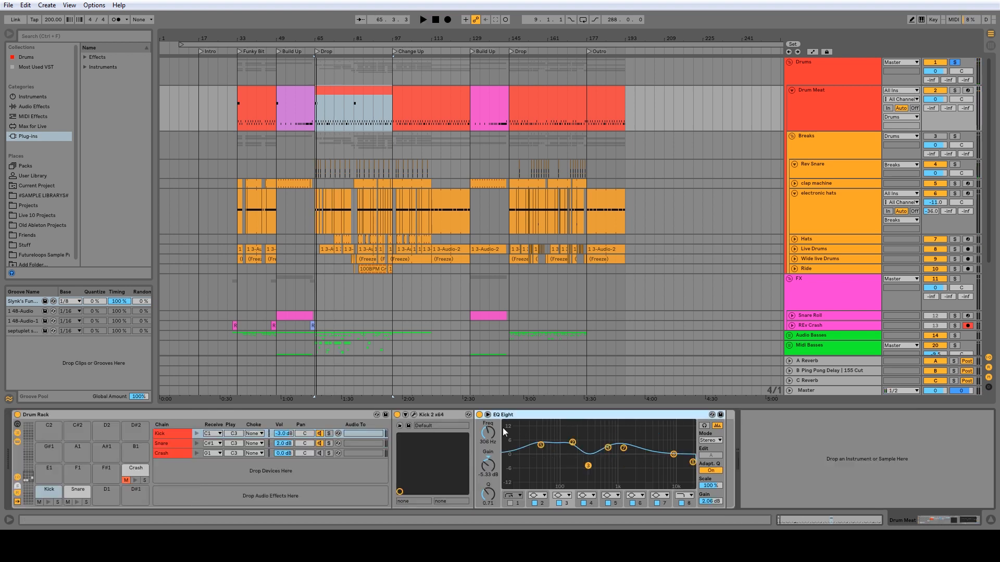
{"action": "key", "text": "Delete"}
{"action": "left_click", "coordinate": [414, 414]}
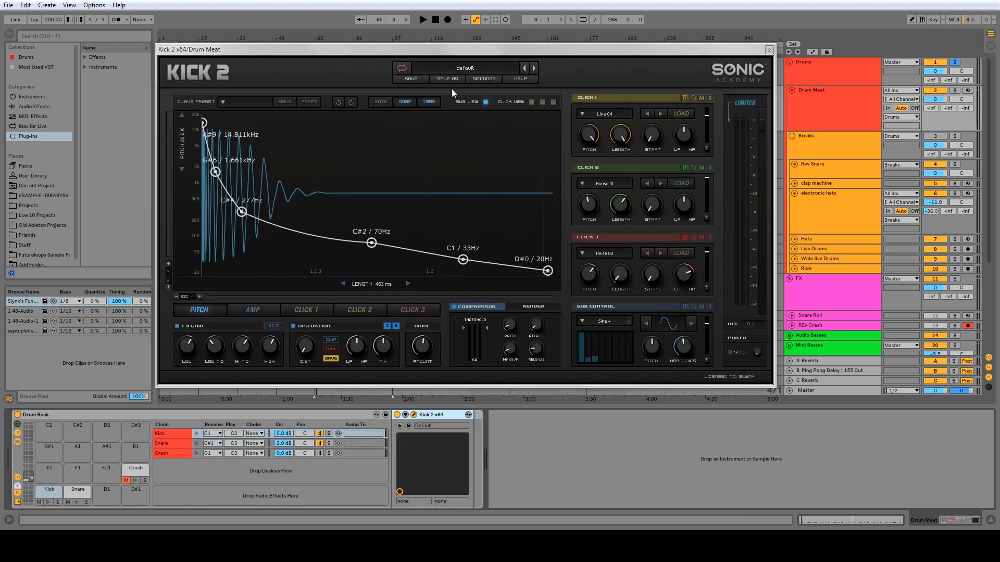
Load the factory preset Sub 01 from the D&B category in Kick 2.
{"action": "left_click", "coordinate": [445, 65]}
{"action": "left_click", "coordinate": [383, 168]}
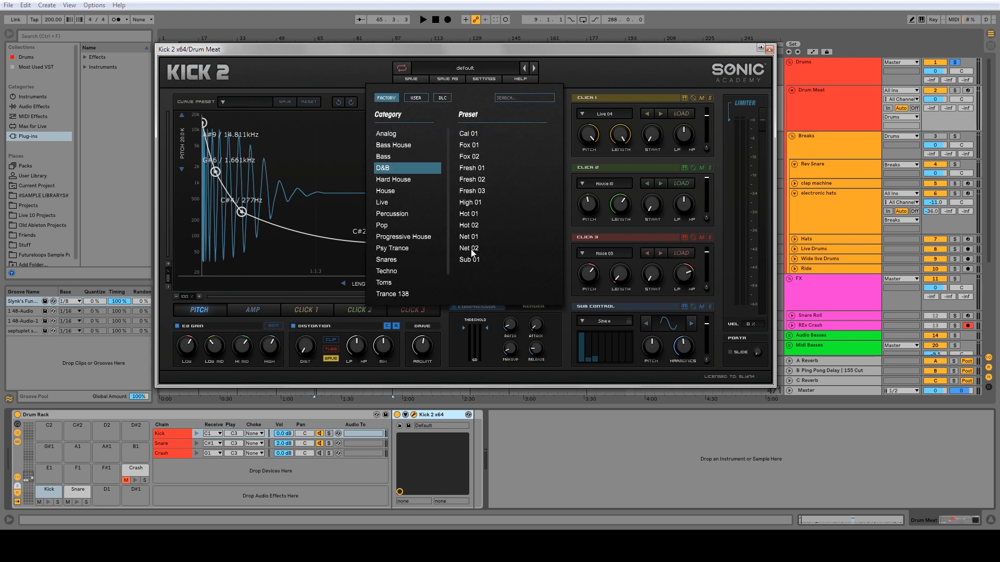
{"action": "left_click", "coordinate": [488, 260]}
While playing the drums, shape the kick's pitch envelope with middle nodes at about 185 Hz and 49 Hz, and lower its limiter threshold.
{"action": "left_click_drag", "start_coordinate": [239, 214], "coordinate": [258, 231]}
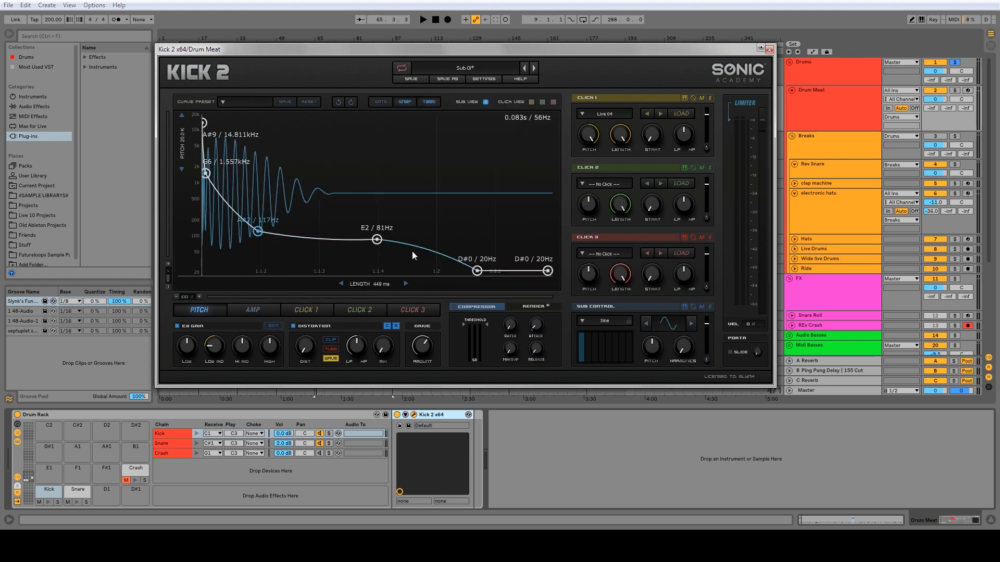
{"action": "left_click_drag", "start_coordinate": [377, 239], "coordinate": [401, 255]}
{"action": "key", "text": "space"}
{"action": "left_click_drag", "start_coordinate": [258, 231], "coordinate": [250, 221]}
{"action": "left_click_drag", "start_coordinate": [398, 256], "coordinate": [373, 253]}
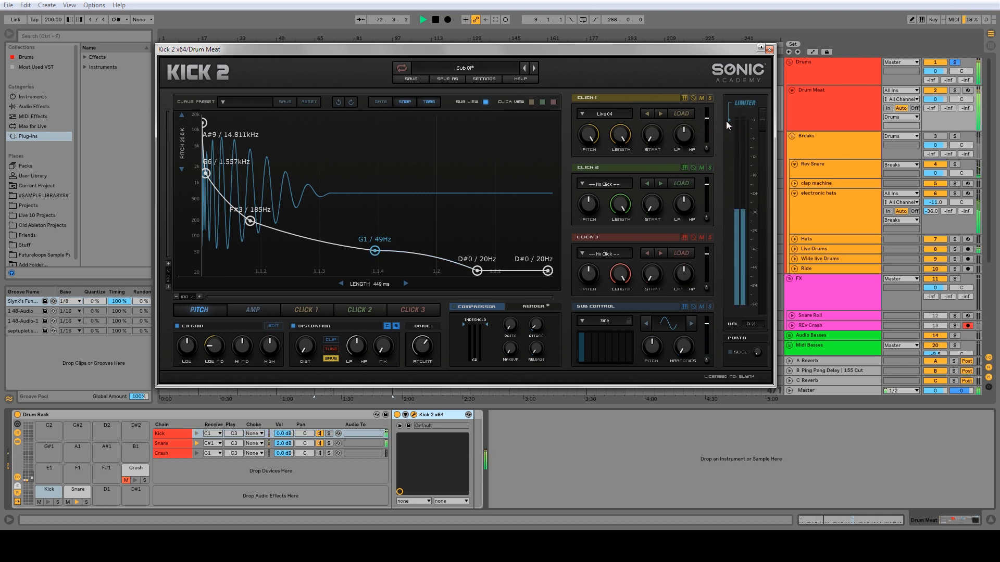
{"action": "left_click_drag", "start_coordinate": [727, 126], "coordinate": [732, 142]}
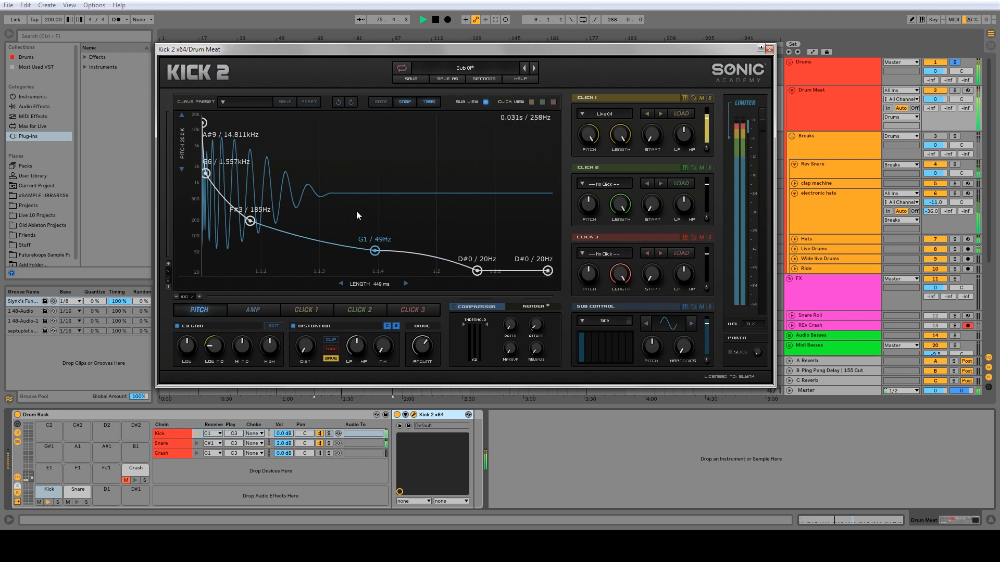
Fine-tune the kick's pitch nodes to about 1.568 kHz, 196 Hz, 62 Hz and 22 Hz.
{"action": "left_click_drag", "start_coordinate": [250, 220], "coordinate": [248, 219]}
{"action": "left_click_drag", "start_coordinate": [205, 174], "coordinate": [208, 177]}
{"action": "left_click_drag", "start_coordinate": [249, 220], "coordinate": [246, 219]}
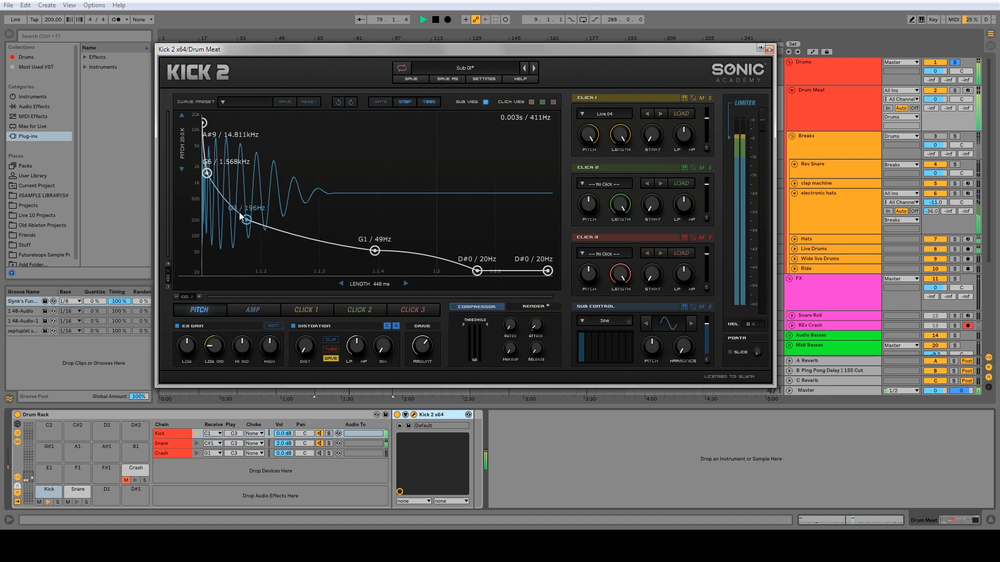
{"action": "left_click_drag", "start_coordinate": [374, 251], "coordinate": [366, 247]}
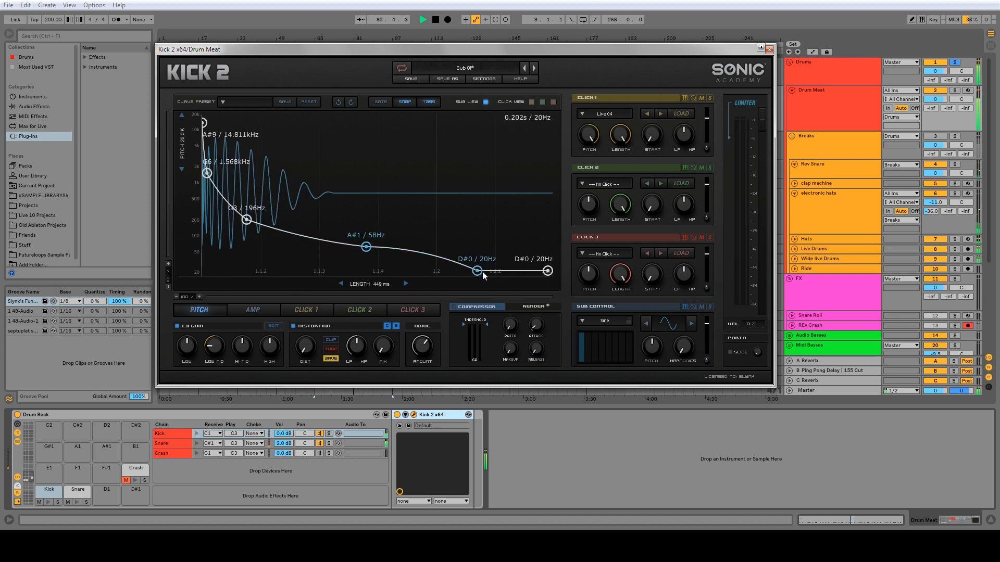
{"action": "left_click_drag", "start_coordinate": [477, 271], "coordinate": [478, 269]}
{"action": "left_click_drag", "start_coordinate": [366, 247], "coordinate": [366, 248]}
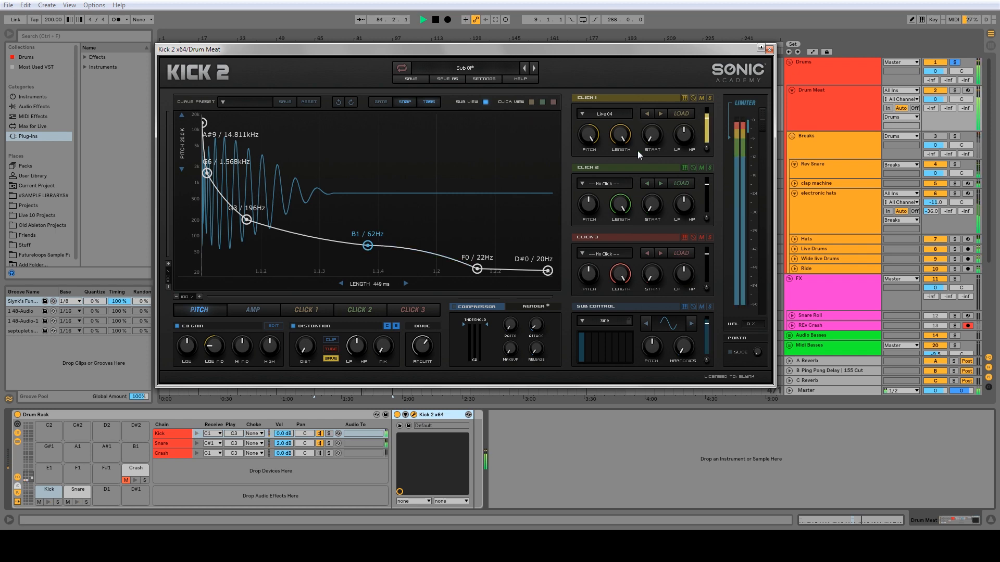
Close the Kick 2 editor, set the Snare chain's volume to 0 dB, and stop playback.
{"action": "left_click", "coordinate": [770, 49]}
{"action": "left_click", "coordinate": [173, 444]}
{"action": "key", "text": "space"}
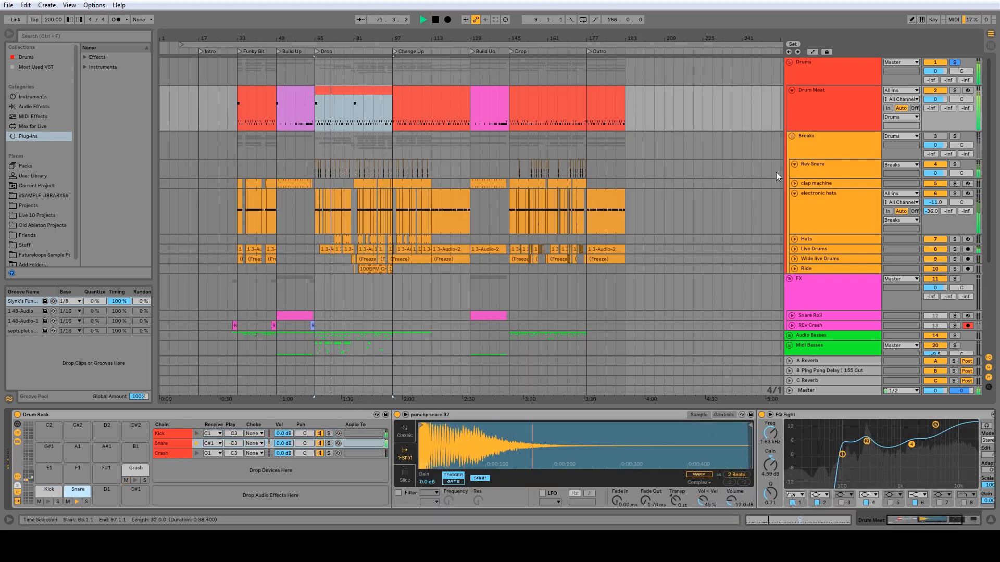
{"action": "key", "text": "space"}
Hide the groove pool, widen the browser, and add SIDECHAIN.als from the User Library's # Tools folder as a track above Drums.
{"action": "left_click", "coordinate": [819, 156]}
{"action": "left_click", "coordinate": [9, 399]}
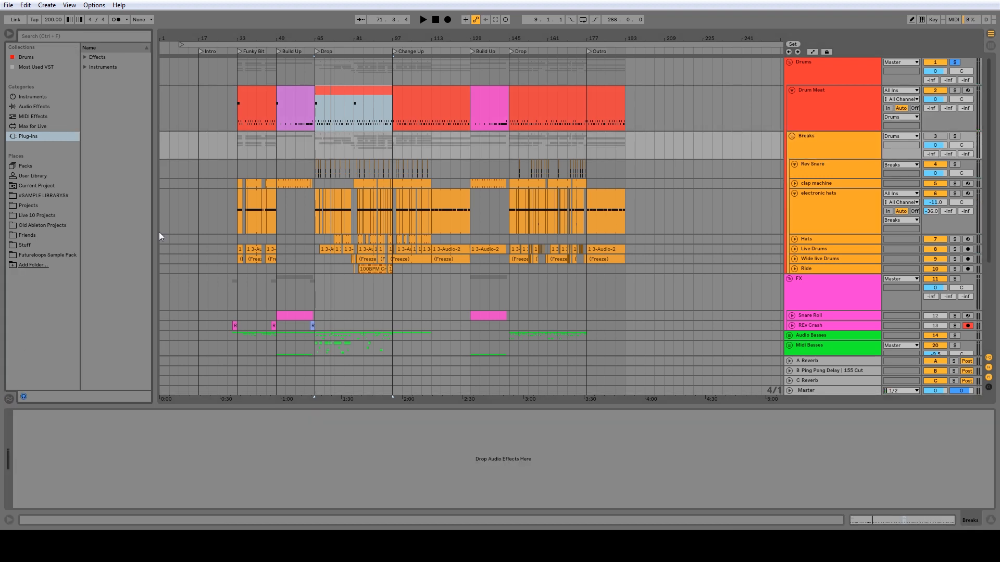
{"action": "left_click_drag", "start_coordinate": [158, 235], "coordinate": [238, 240]}
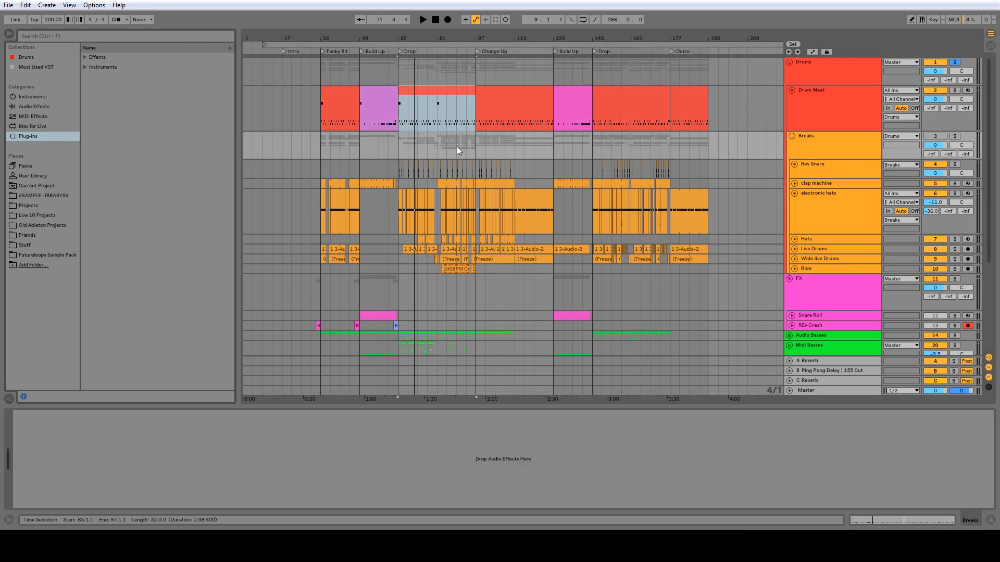
{"action": "left_click", "coordinate": [26, 178]}
{"action": "left_click", "coordinate": [121, 274]}
{"action": "left_click_drag", "start_coordinate": [120, 274], "coordinate": [533, 71]}
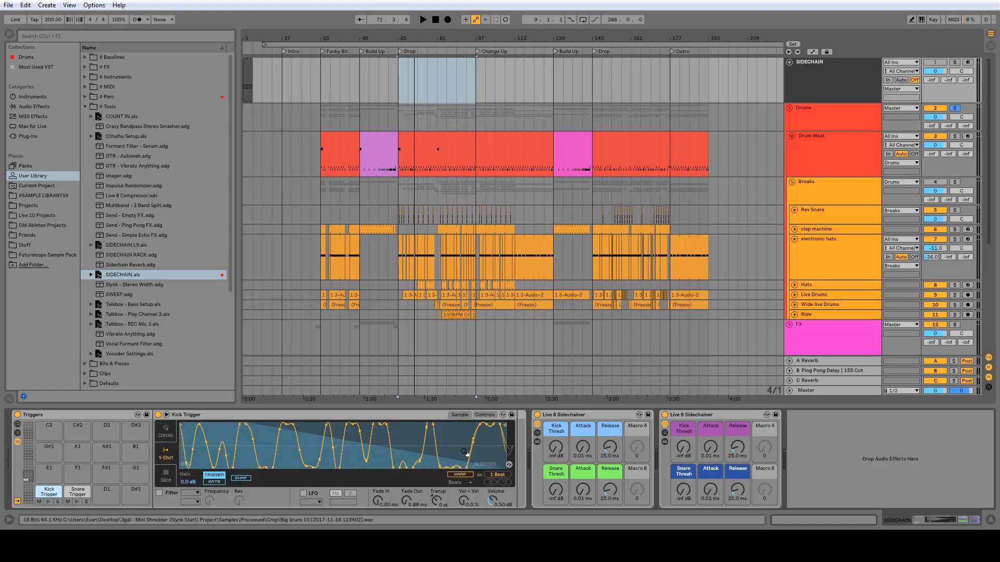
Examine the SIDECHAIN track's Snare Trigger sample and the Kick and Snare compressors inside the Live 8 Sidechainer rack, including their sidechain routing.
{"action": "left_click", "coordinate": [76, 492]}
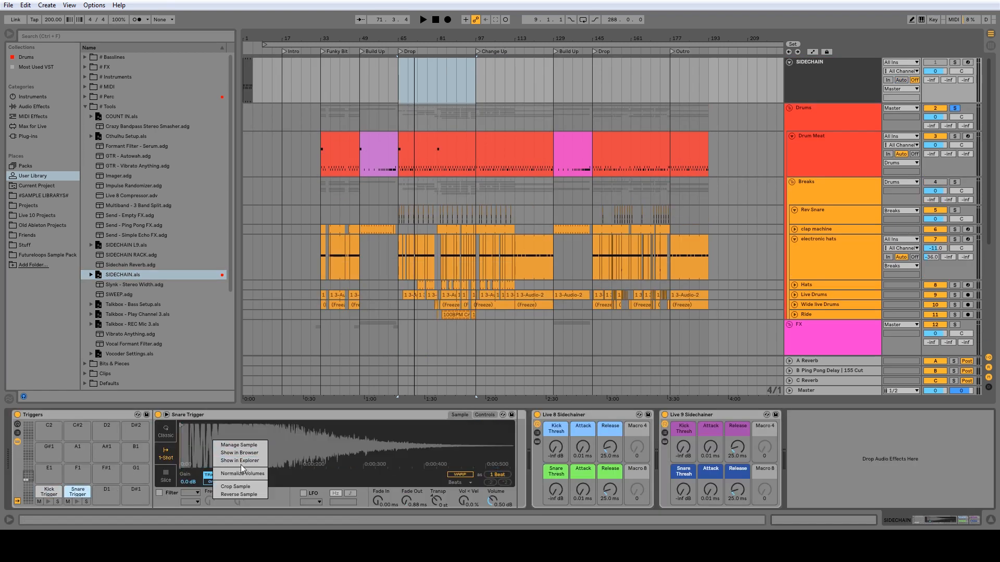
{"action": "left_click", "coordinate": [77, 501]}
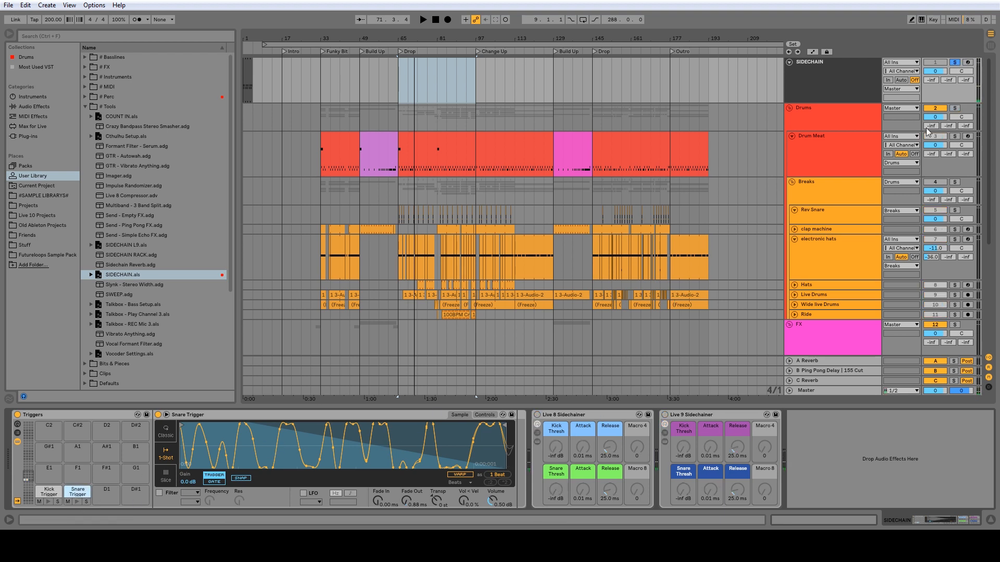
{"action": "left_click", "coordinate": [537, 442]}
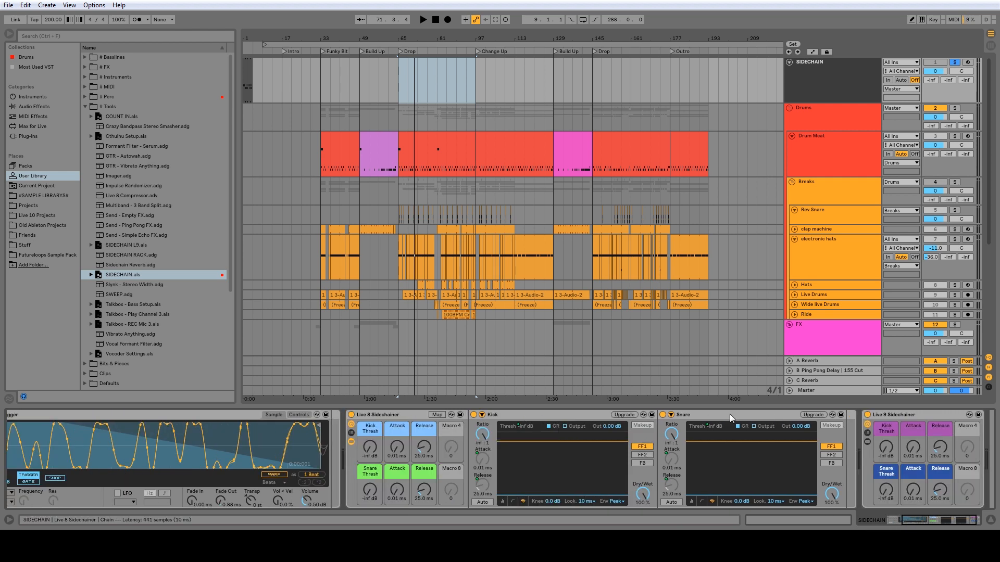
{"action": "left_click", "coordinate": [481, 414]}
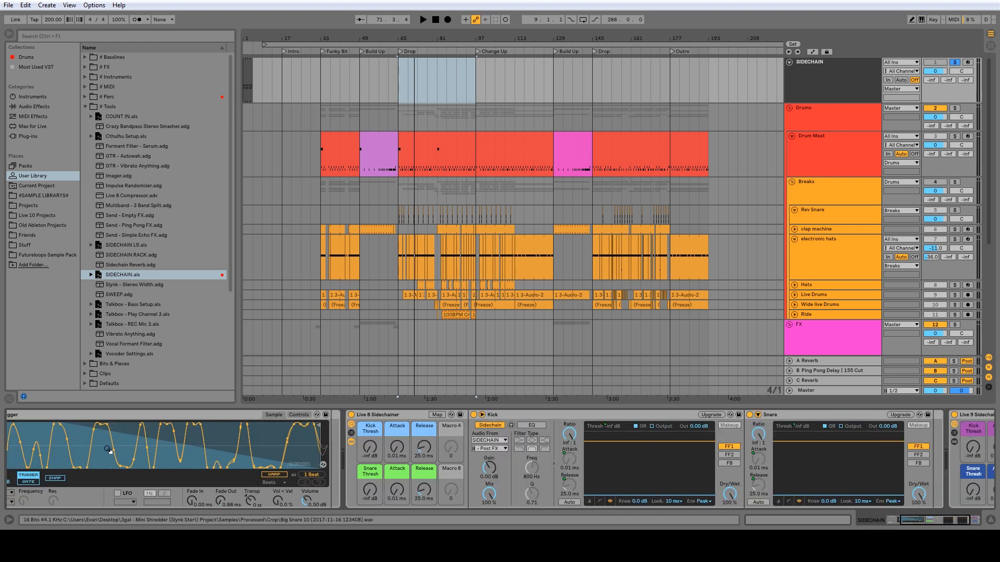
{"action": "left_click", "coordinate": [481, 415]}
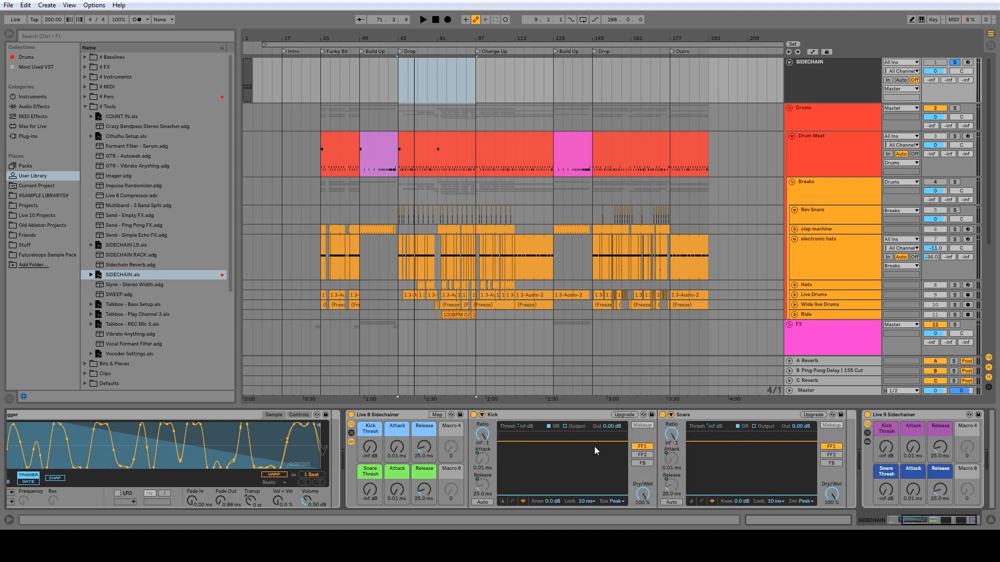
{"action": "left_click", "coordinate": [351, 442]}
{"action": "left_click", "coordinate": [568, 438]}
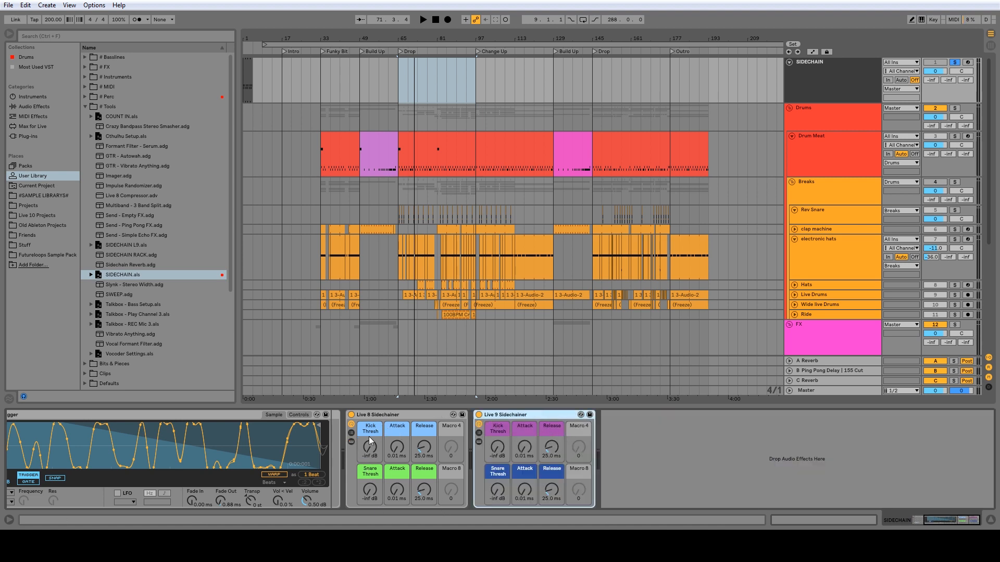
{"action": "left_click", "coordinate": [417, 417]}
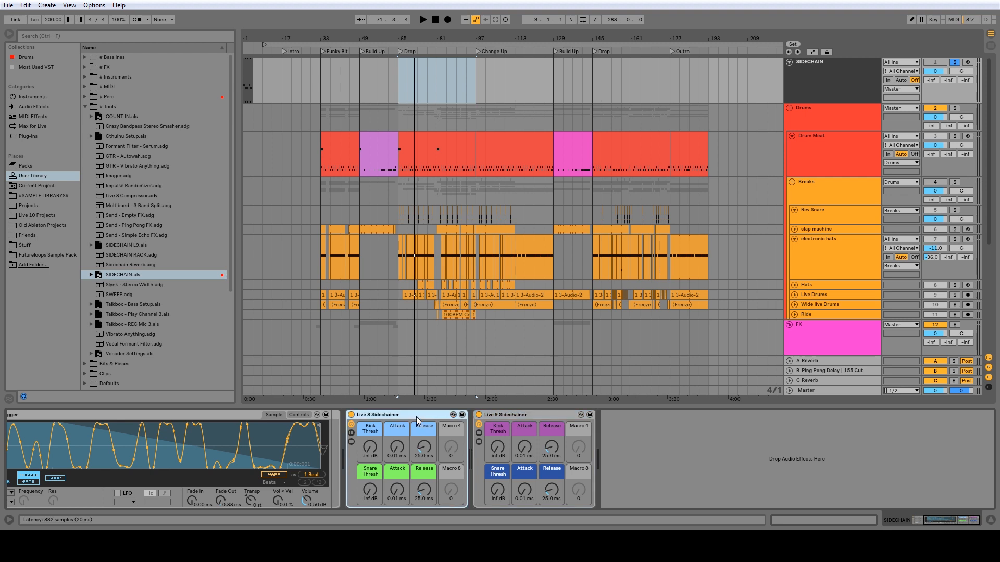
Put the Live 9 Sidechainer rack on the Breaks group and show its Kick and Snare compressors.
{"action": "left_click", "coordinate": [936, 522]}
{"action": "left_click_drag", "start_coordinate": [356, 415], "coordinate": [824, 167]}
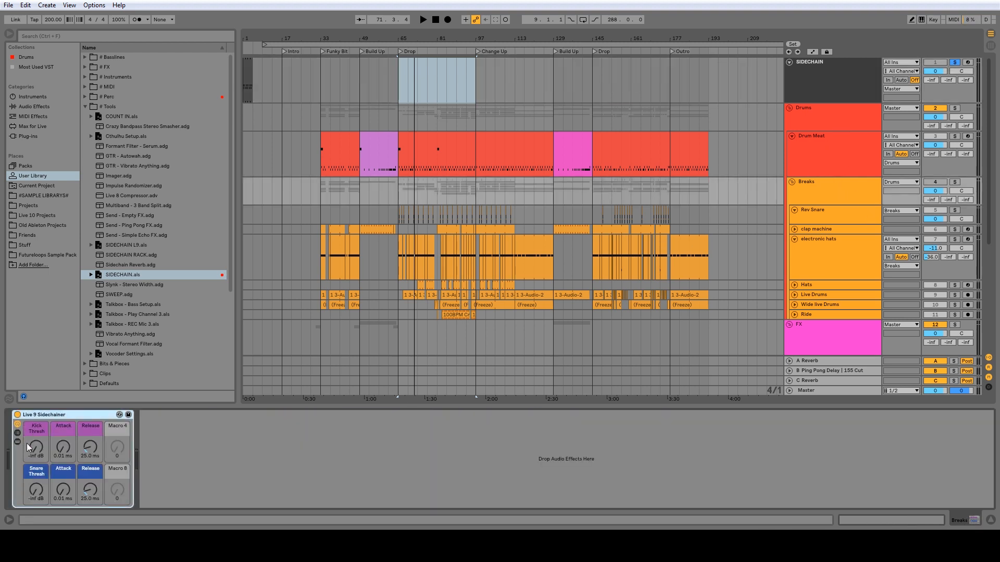
{"action": "left_click", "coordinate": [17, 441]}
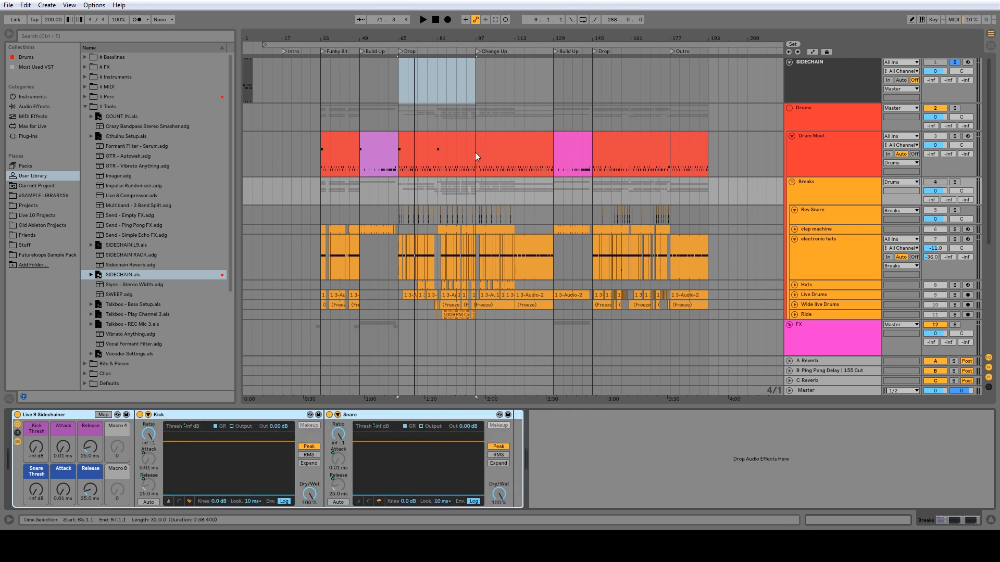
Copy all Drum Meat clips onto the SIDECHAIN track from bar 33 to 193 and audition its Snare Trigger pad.
{"action": "left_click", "coordinate": [830, 145]}
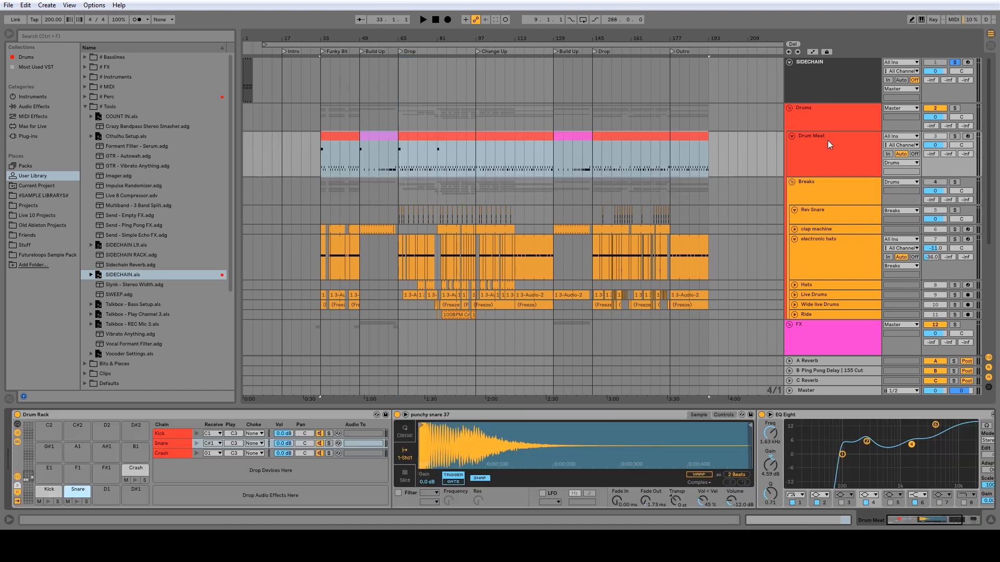
{"action": "left_click", "coordinate": [76, 503]}
{"action": "left_click", "coordinate": [813, 62]}
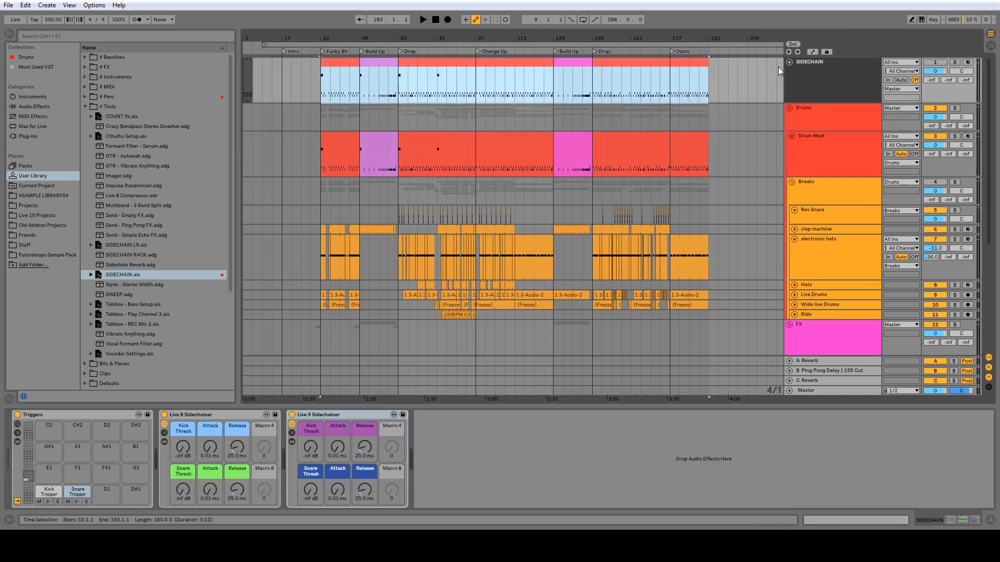
{"action": "left_click", "coordinate": [812, 61]}
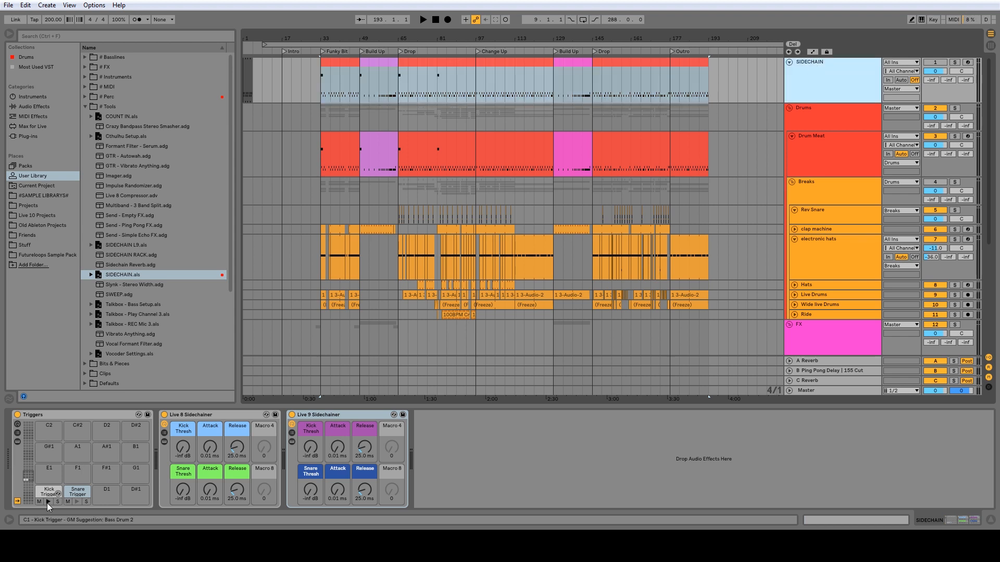
{"action": "left_click", "coordinate": [76, 502]}
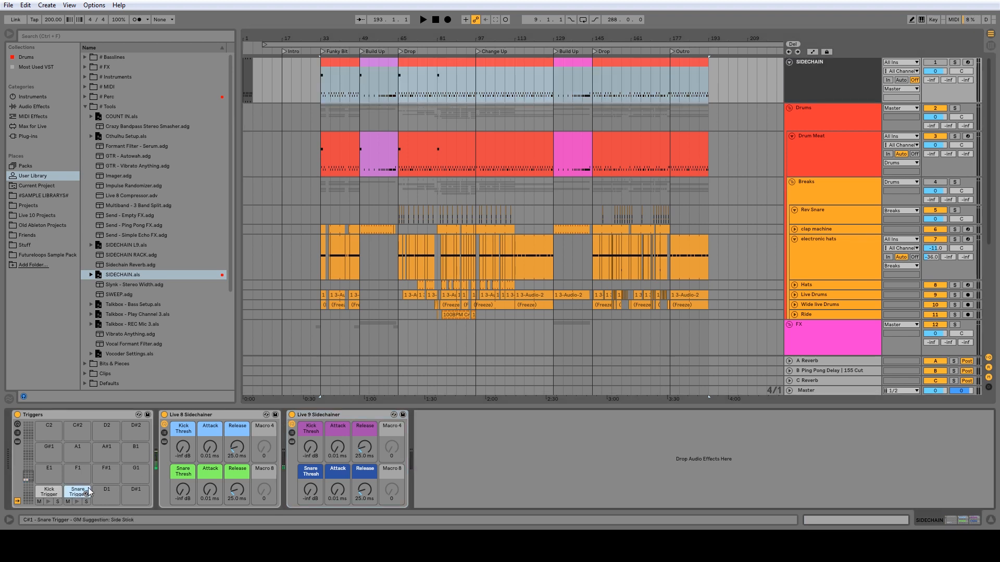
Play the soloed Breaks from bar 65 to hear the sidechaining, solo the Drums group, and open Drum Meat's Crash chain.
{"action": "left_click", "coordinate": [403, 191]}
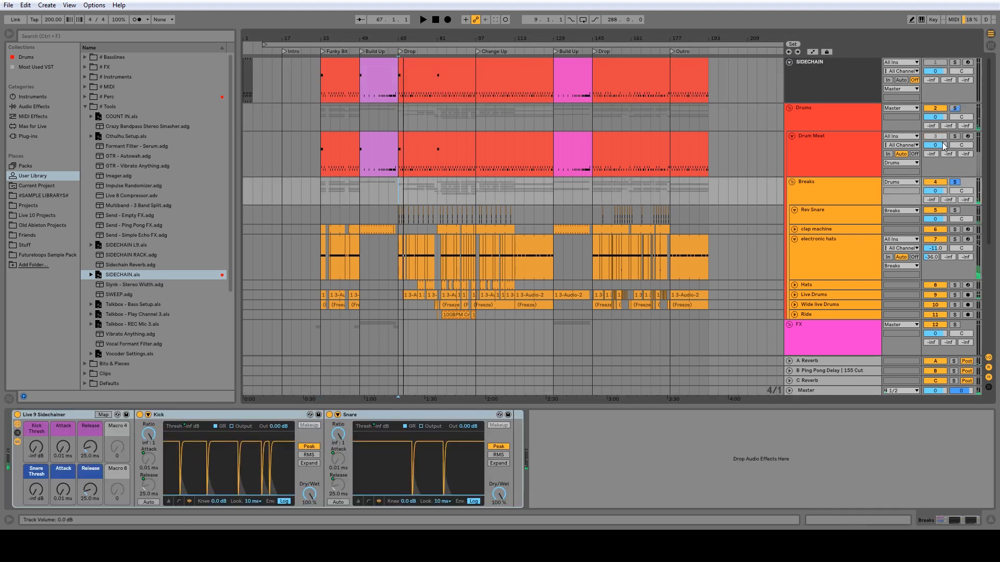
{"action": "left_click", "coordinate": [955, 108]}
{"action": "key", "text": "space"}
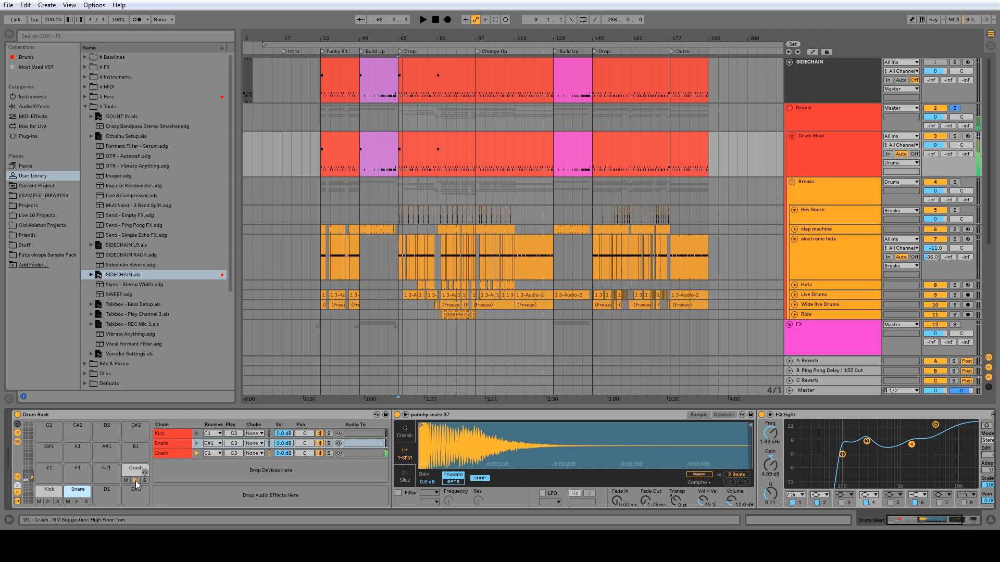
{"action": "left_click", "coordinate": [136, 483]}
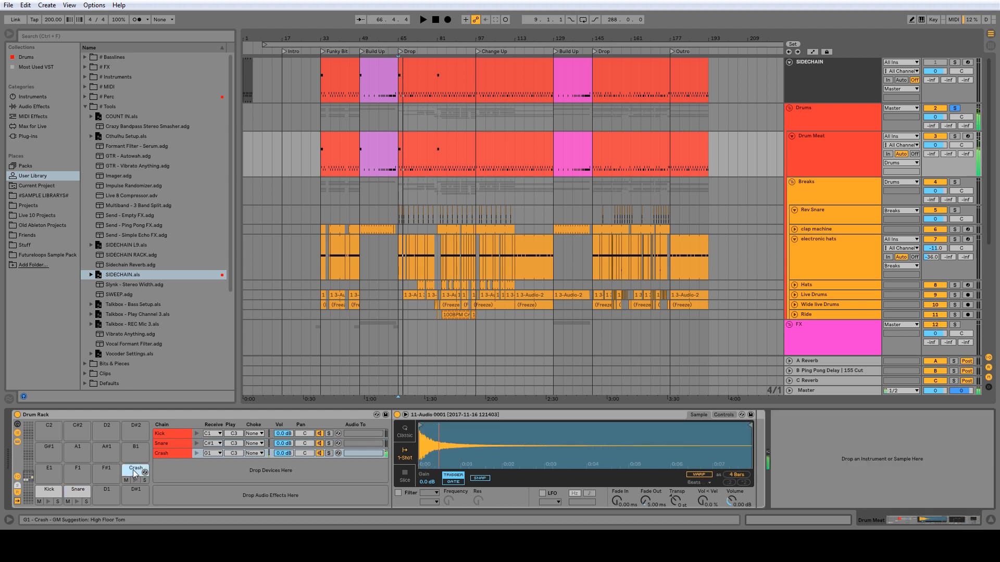
Put the SIDECHAIN track's Live 8 Sidechainer rack on Drum Meat's Crash chain.
{"action": "key", "text": "space"}
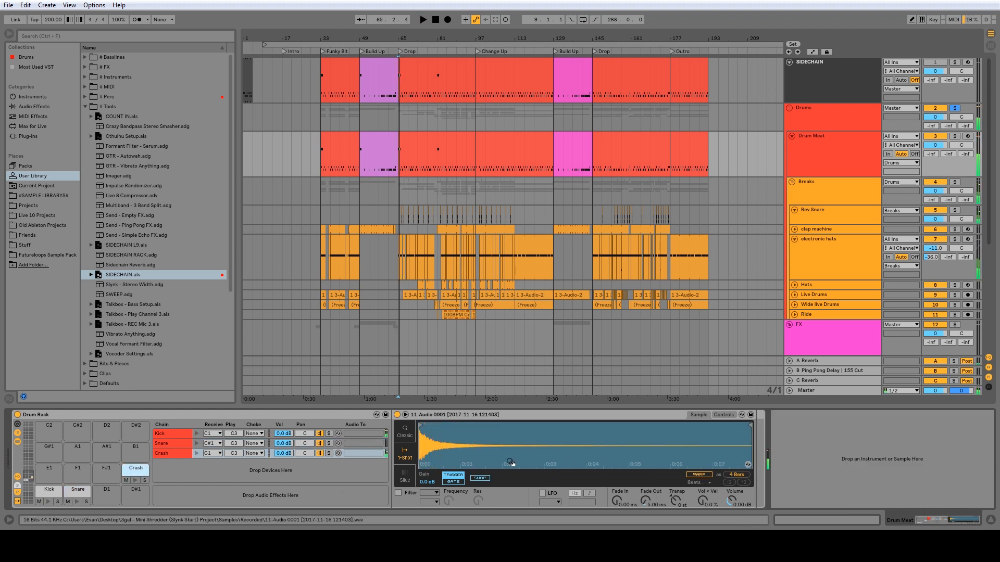
{"action": "left_click", "coordinate": [821, 71]}
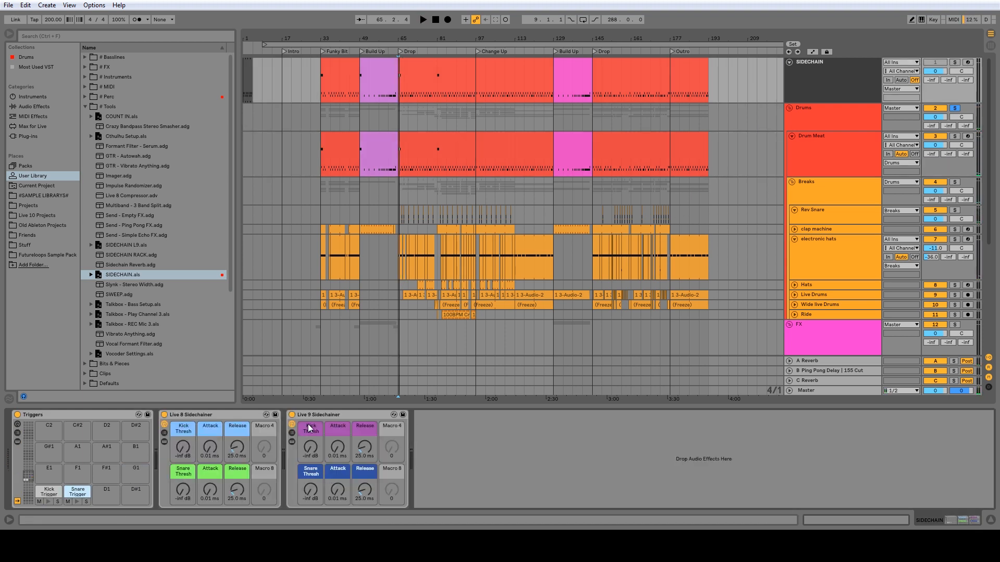
{"action": "left_click", "coordinate": [328, 415]}
{"action": "left_click_drag", "start_coordinate": [209, 415], "coordinate": [821, 139]}
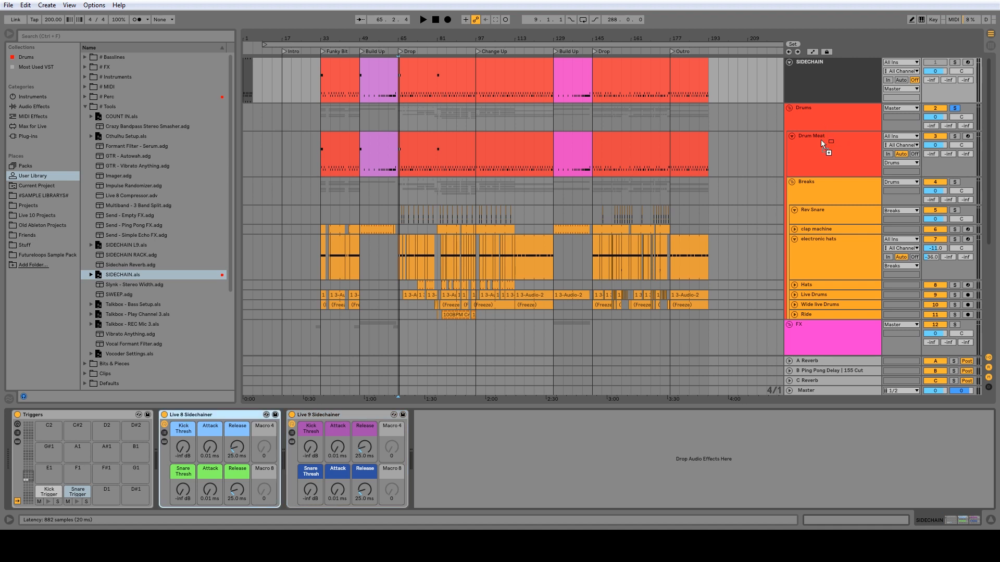
Set the Crash sidechainer's Kick threshold to -32.0 dB and Snare threshold to -57.7 dB, with the Crash volume at -4.57 dB.
{"action": "left_click_drag", "start_coordinate": [758, 458], "coordinate": [758, 463]}
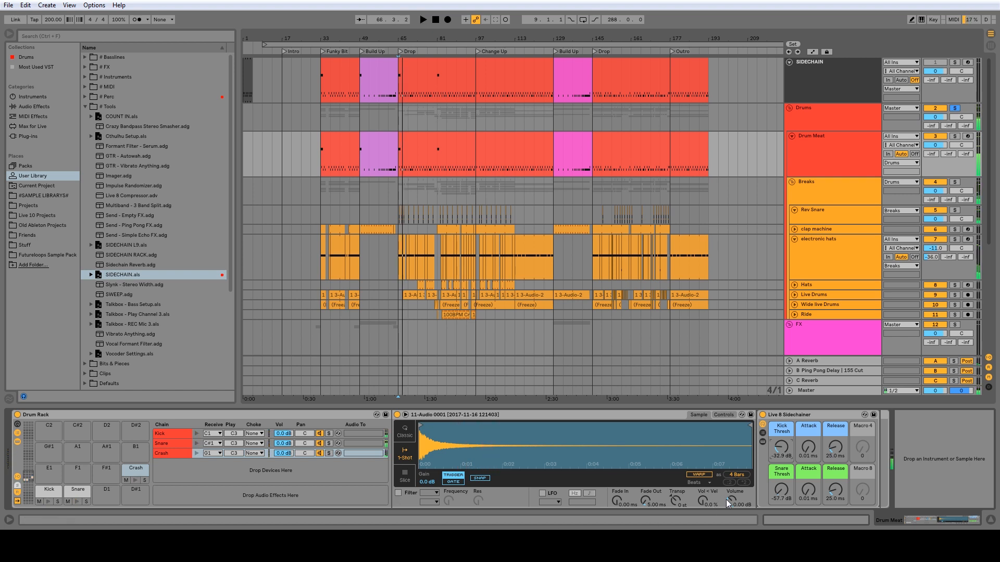
{"action": "key", "text": "space"}
{"action": "left_click_drag", "start_coordinate": [785, 446], "coordinate": [785, 445]}
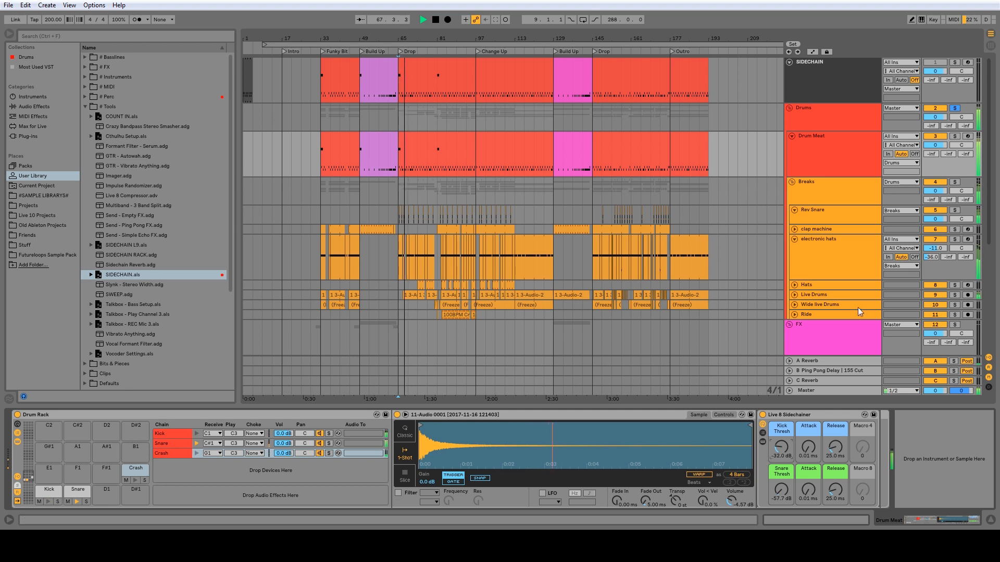
Fold the SIDECHAIN track and delete the Live 8 Compressor from the Wide live Drums track.
{"action": "left_click", "coordinate": [821, 114]}
{"action": "mouse_move", "coordinate": [832, 131]}
{"action": "left_mouse_down"}
{"action": "mouse_move", "coordinate": [832, 154]}
{"action": "mouse_move", "coordinate": [835, 141]}
{"action": "left_mouse_up"}
{"action": "left_click", "coordinate": [789, 62]}
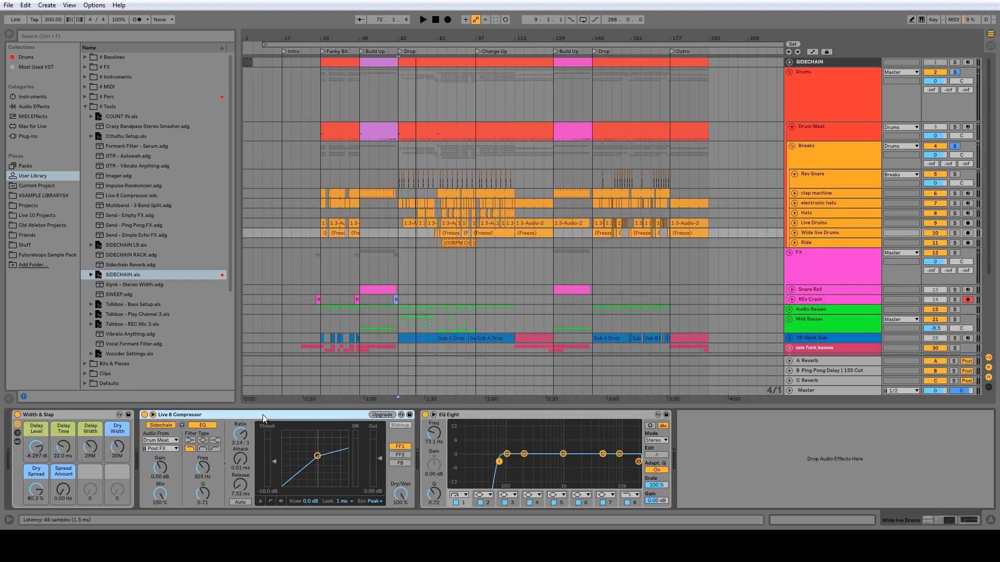
{"action": "key", "text": "Delete"}
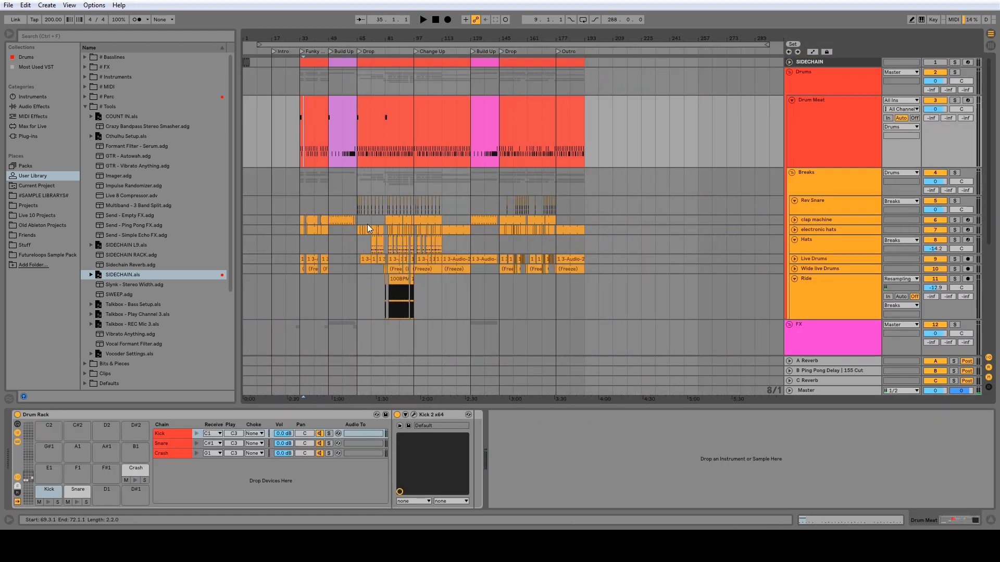
Select bars 65 to 73 of the drop across the break tracks from electronic hats to Wide live Drums.
{"action": "left_click_drag", "start_coordinate": [365, 284], "coordinate": [371, 273]}
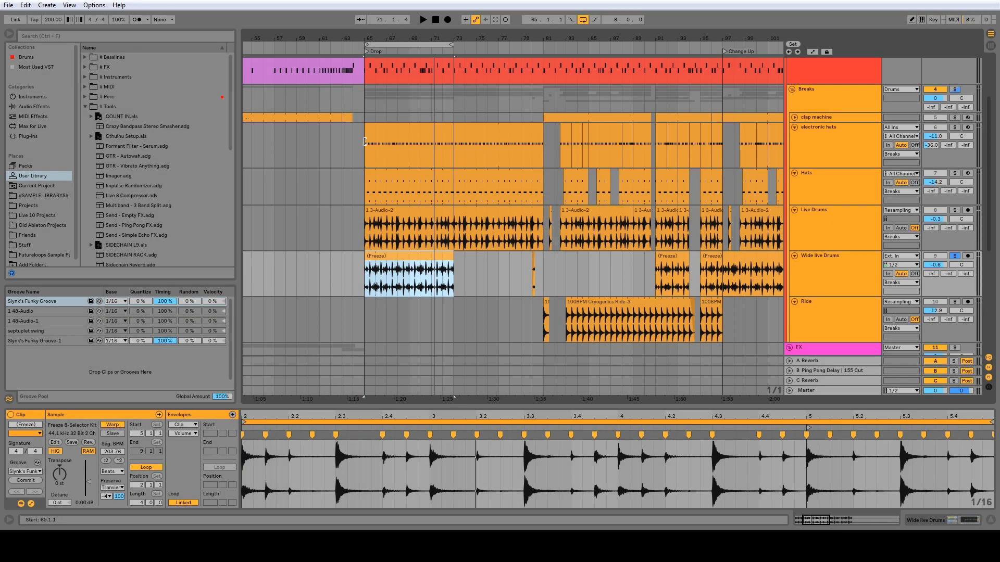
{"action": "left_click_drag", "start_coordinate": [365, 151], "coordinate": [452, 246]}
{"action": "left_click_drag", "start_coordinate": [371, 149], "coordinate": [454, 276]}
{"action": "key", "text": "minus"}
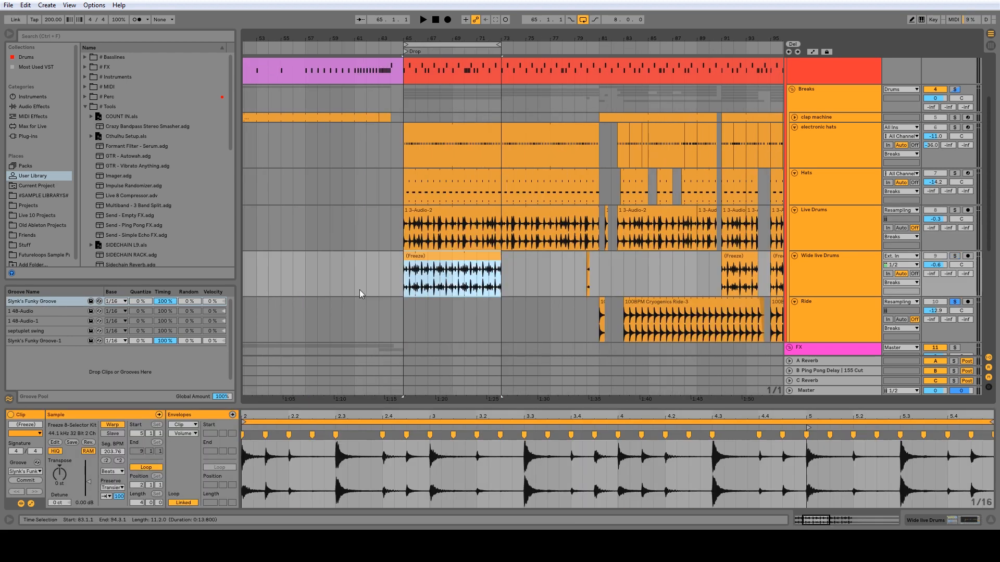
Set the base of Slynk's Funky Groove to 1/8 and play the Wide live Drums clip that uses it from bar 65.
{"action": "left_click", "coordinate": [48, 341]}
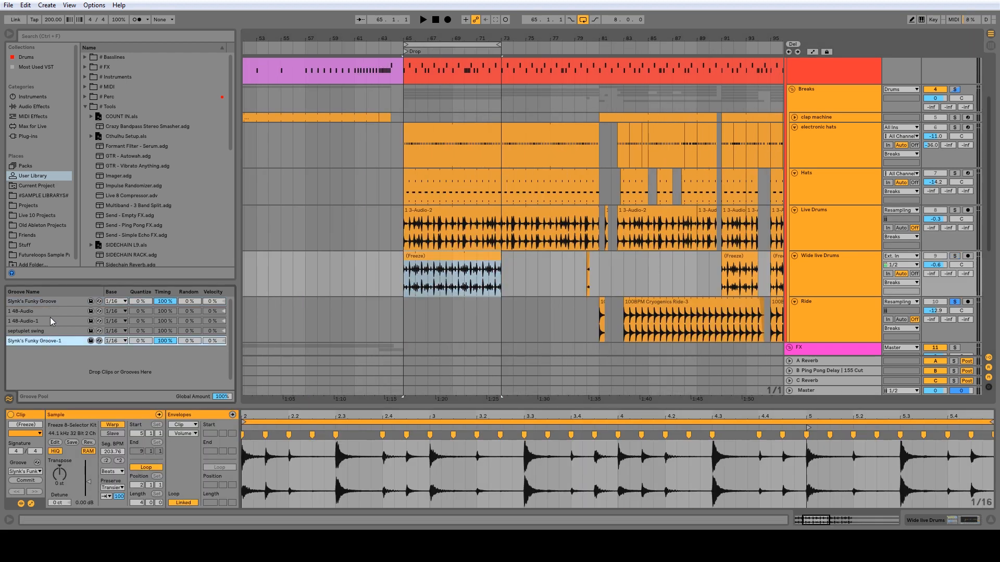
{"action": "left_click", "coordinate": [52, 302]}
{"action": "left_click", "coordinate": [124, 302]}
{"action": "left_click", "coordinate": [118, 318]}
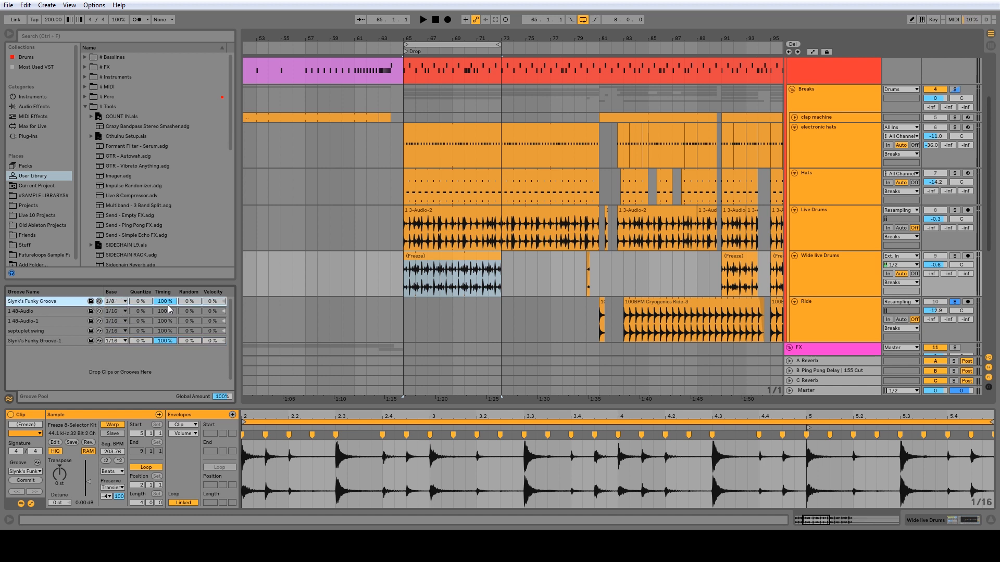
{"action": "left_click", "coordinate": [833, 313]}
{"action": "left_click", "coordinate": [471, 257]}
{"action": "left_click", "coordinate": [32, 473]}
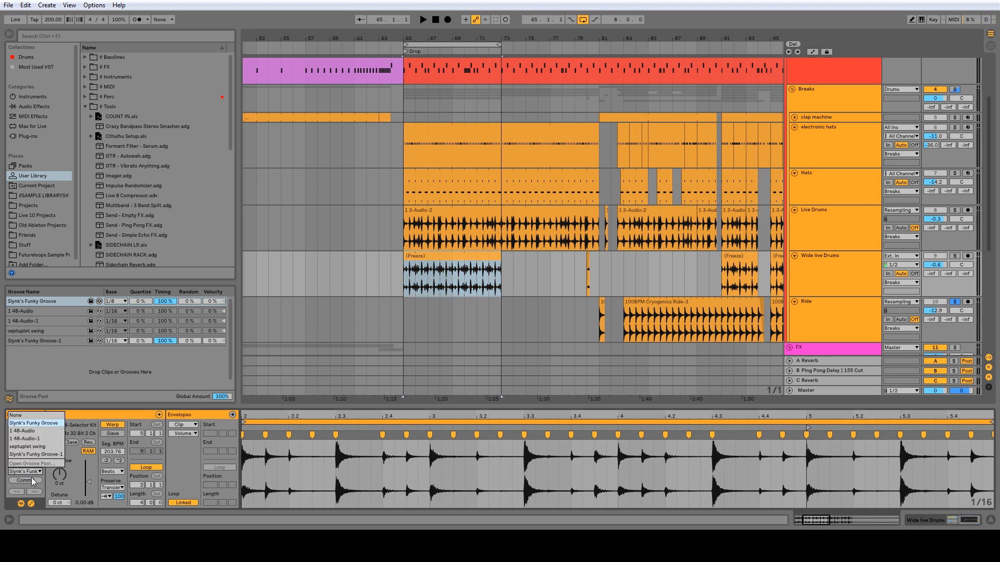
{"action": "left_click", "coordinate": [32, 473]}
{"action": "key", "text": "space"}
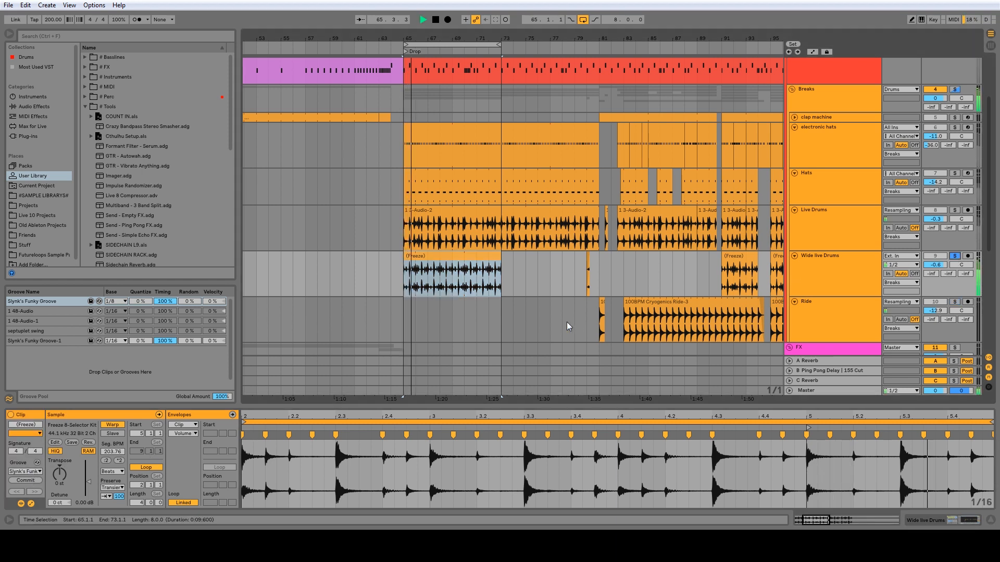
Set the base of Slynk's Funky Groove back to 1/16 and replay the Wide live Drums clip.
{"action": "left_click", "coordinate": [124, 302]}
{"action": "left_click", "coordinate": [122, 333]}
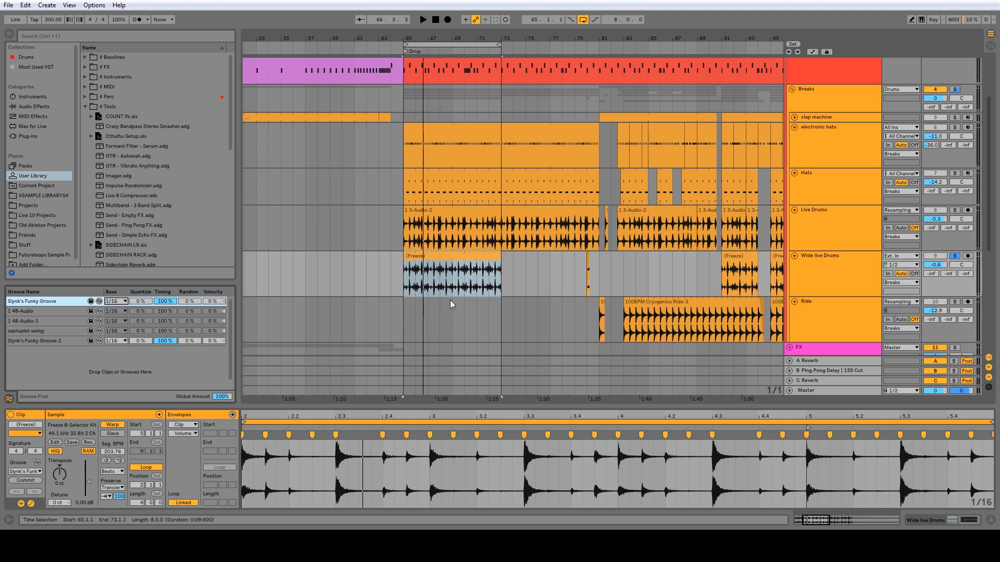
{"action": "key", "text": "space"}
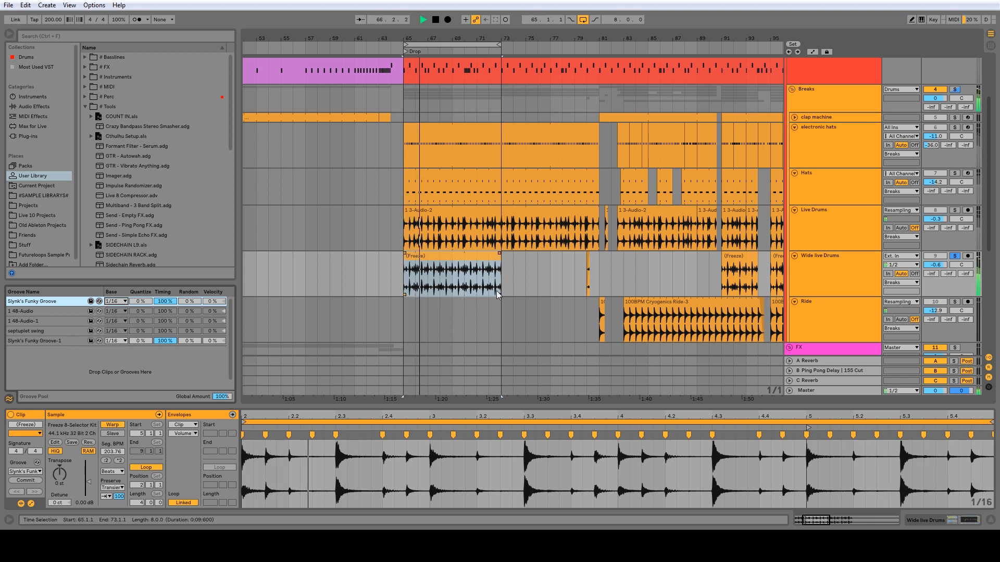
Add a MIDI track below Wide live Drums, place Slynk's Funky Groove on it as a clip at bar 65, and double the clip's length.
{"action": "left_click", "coordinate": [830, 258]}
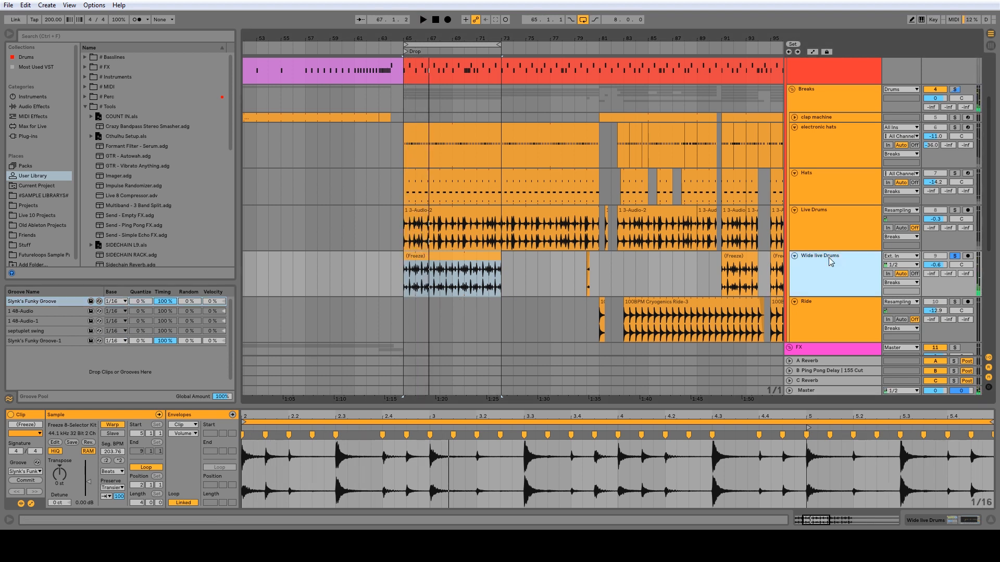
{"action": "key", "text": "ctrl+shift+t"}
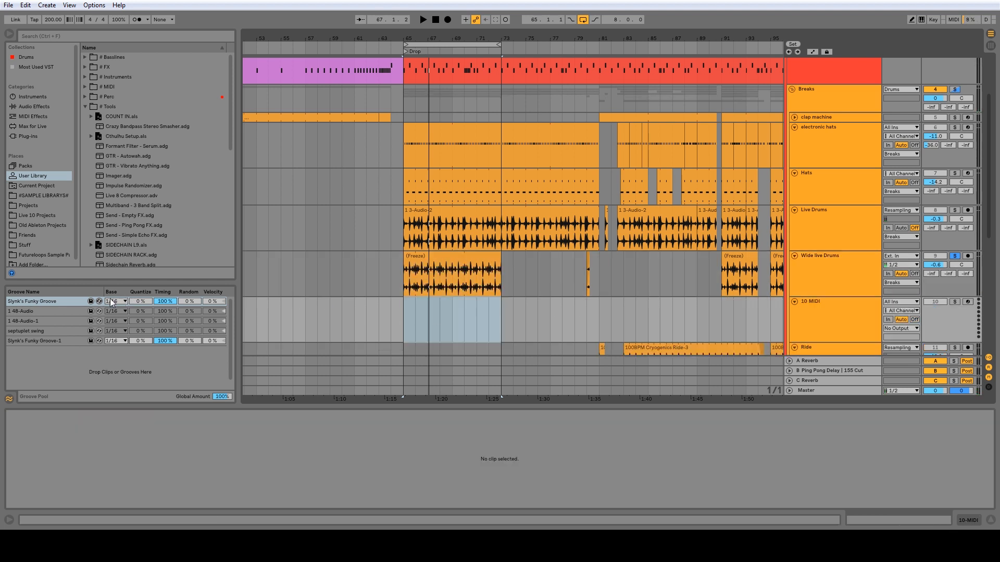
{"action": "left_click", "coordinate": [415, 317]}
{"action": "left_click_drag", "start_coordinate": [405, 319], "coordinate": [405, 319]}
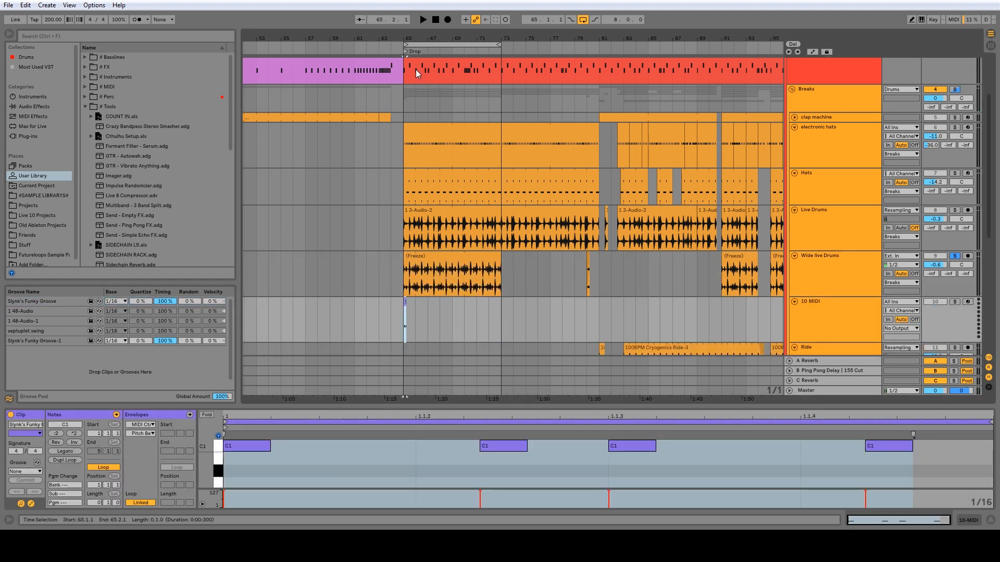
{"action": "left_click", "coordinate": [519, 469]}
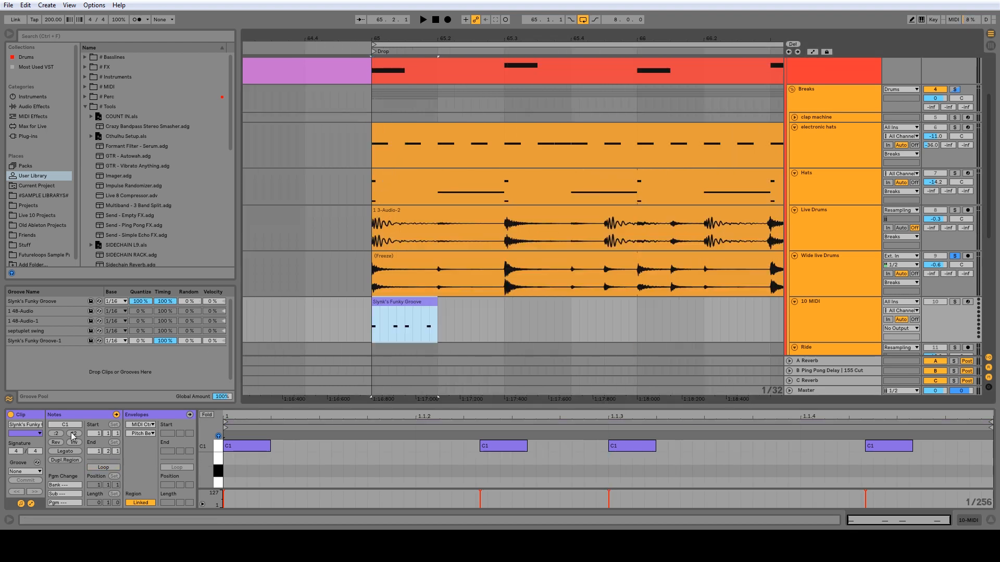
{"action": "left_click", "coordinate": [73, 434]}
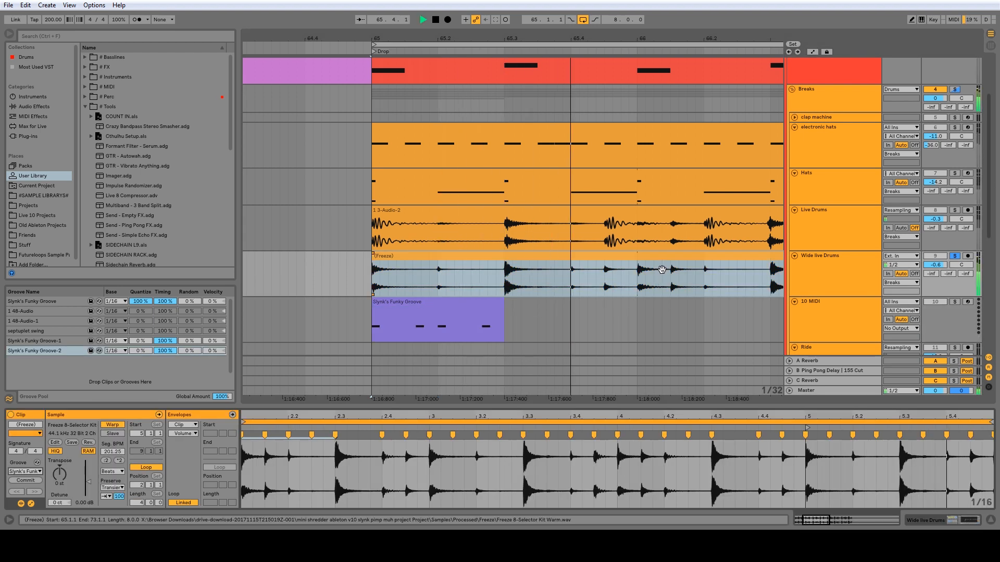
Play the drop from bar 65 to hear Wide live Drums with Slynk's Funky Groove-2 at a 1/8 base.
{"action": "key", "text": "space"}
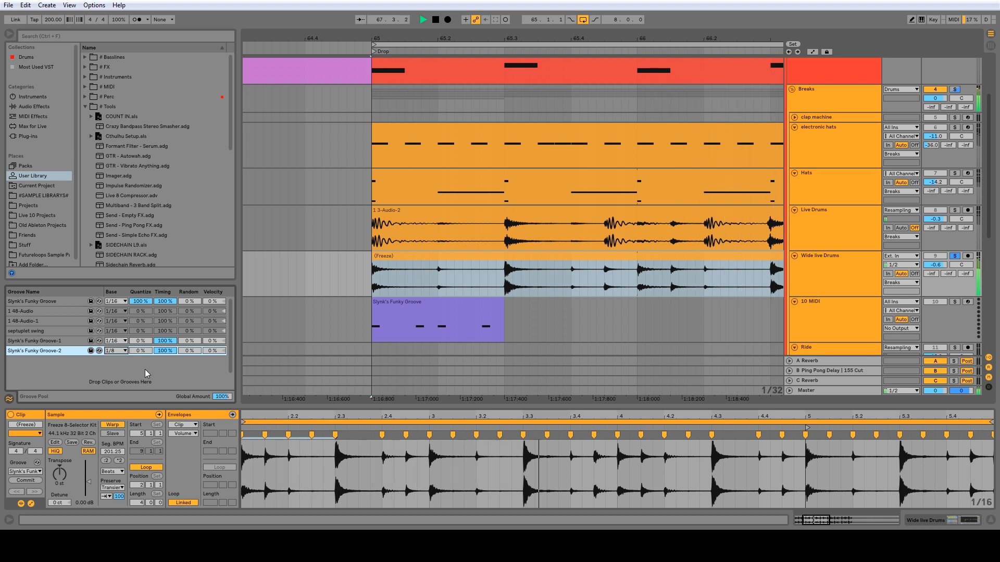
{"action": "key", "text": "space"}
{"action": "left_click_drag", "start_coordinate": [367, 39], "coordinate": [364, 10]}
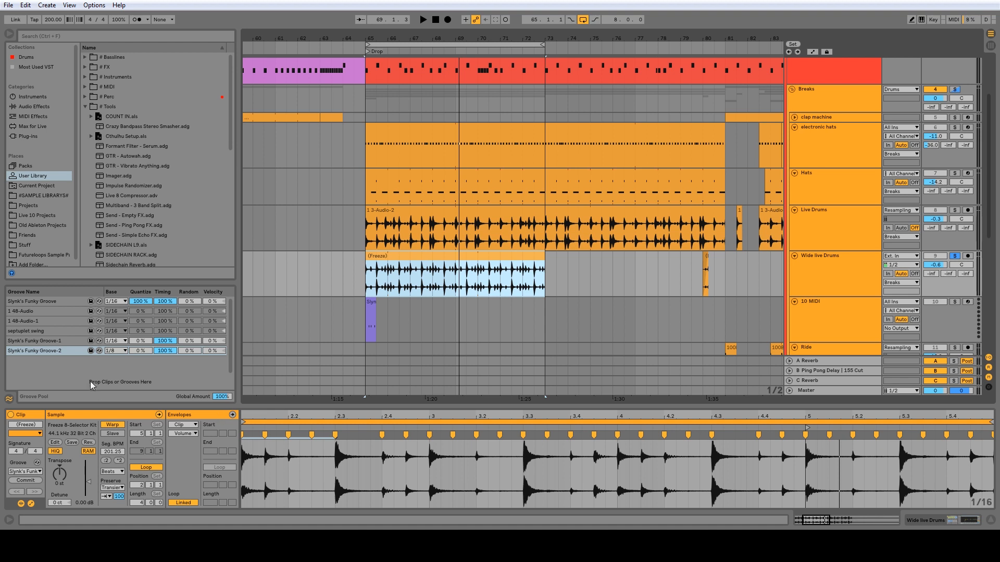
Delete all the grooves from the groove pool.
{"action": "left_click", "coordinate": [63, 352]}
{"action": "key", "text": "Delete"}
{"action": "key", "text": "Delete"}
{"action": "key", "text": "Delete"}
{"action": "key", "text": "Delete"}
{"action": "key", "text": "Delete"}
{"action": "key", "text": "Delete"}
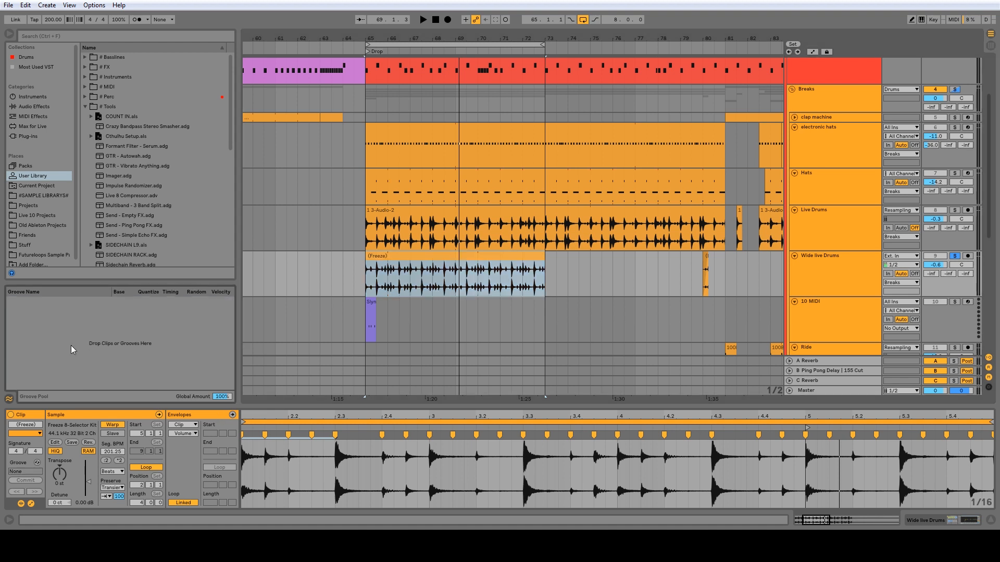
Load Slynk's Funky Groove from the User Library's Grooves folder into the groove pool and drop it on the 10 MIDI track near bar 65.
{"action": "left_click", "coordinate": [35, 185]}
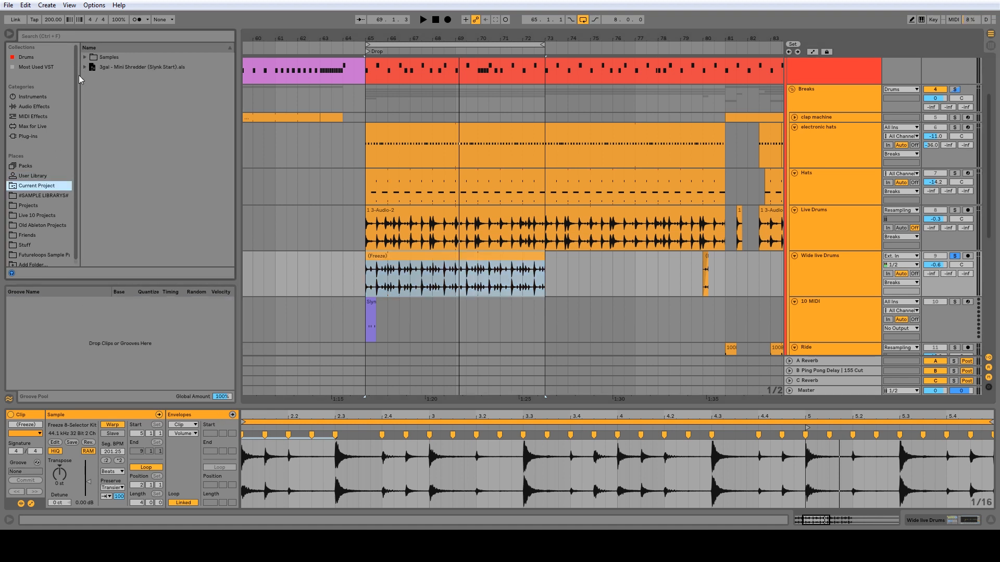
{"action": "left_click", "coordinate": [40, 176]}
{"action": "left_click", "coordinate": [85, 107]}
{"action": "left_click", "coordinate": [85, 147]}
{"action": "left_click_drag", "start_coordinate": [100, 164], "coordinate": [103, 334]}
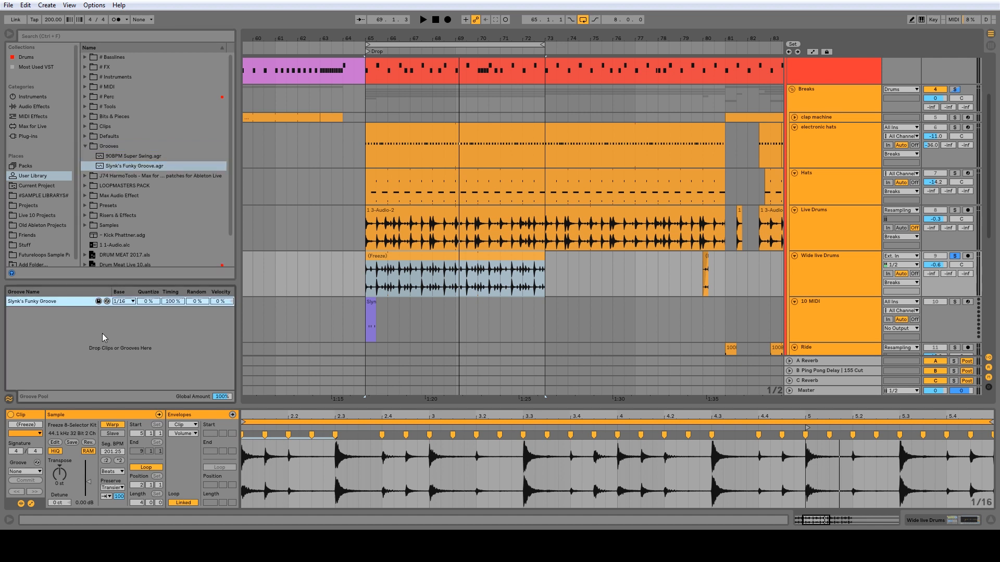
{"action": "left_click_drag", "start_coordinate": [48, 303], "coordinate": [380, 332]}
{"action": "key", "text": "z"}
{"action": "left_click", "coordinate": [475, 304]}
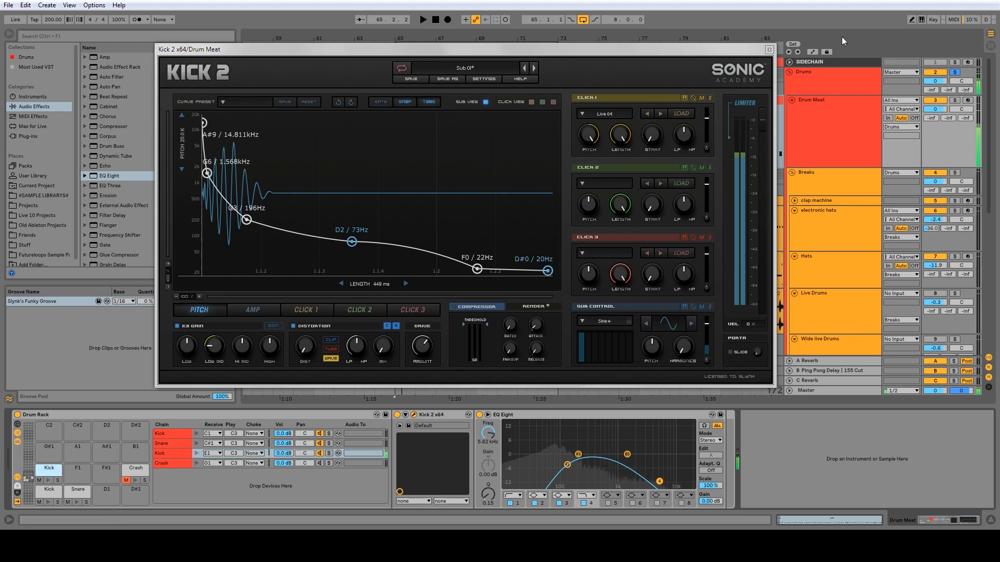
Close the Kick 2 window and rename the second Kick pad (E1) in Drum Meat's drum rack to Pre Kick.
{"action": "left_click", "coordinate": [769, 50]}
{"action": "double_click", "coordinate": [542, 113]}
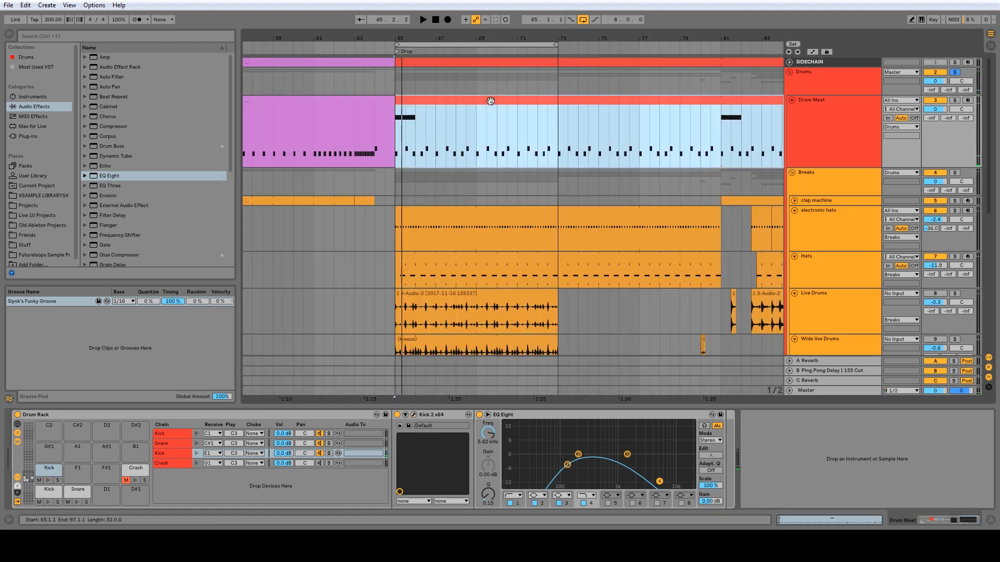
{"action": "left_click", "coordinate": [383, 451]}
{"action": "double_click", "coordinate": [835, 101]}
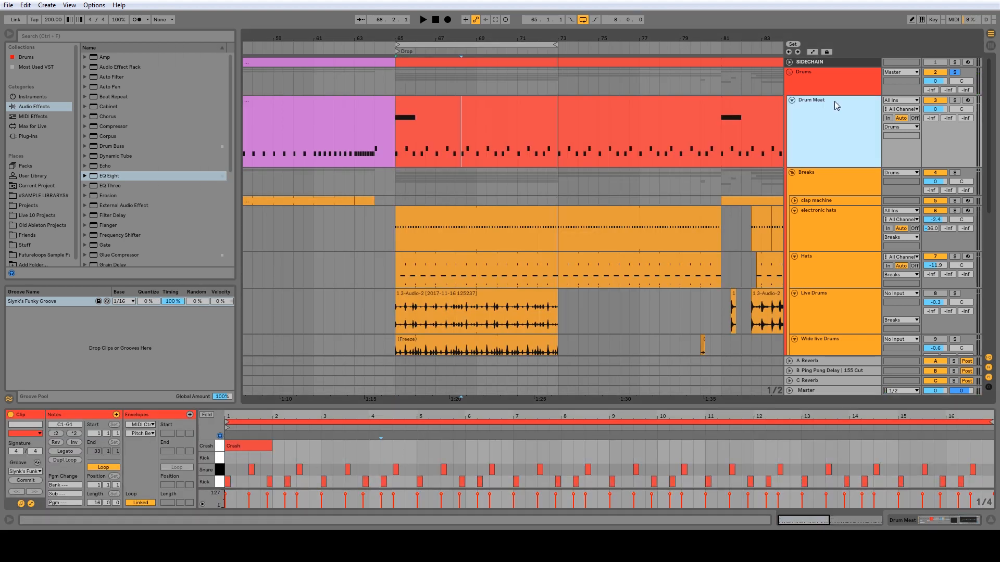
{"action": "right_click", "coordinate": [50, 470]}
{"action": "key", "text": "shift+Tab"}
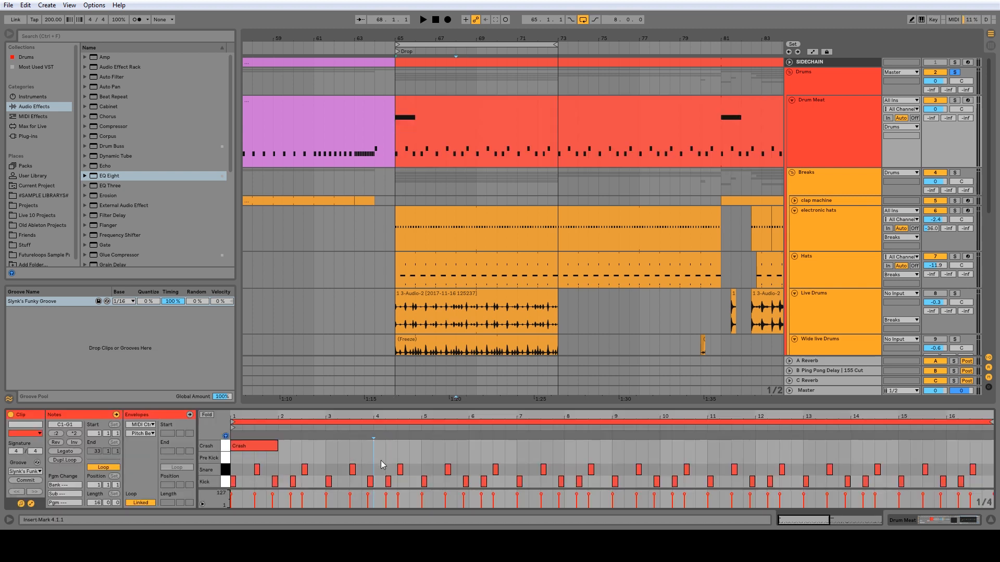
Set the drop clip's note grid to 1/16, add a Pre Kick note at 4.4.4, and play it.
{"action": "right_click", "coordinate": [487, 454]}
{"action": "left_click", "coordinate": [558, 415]}
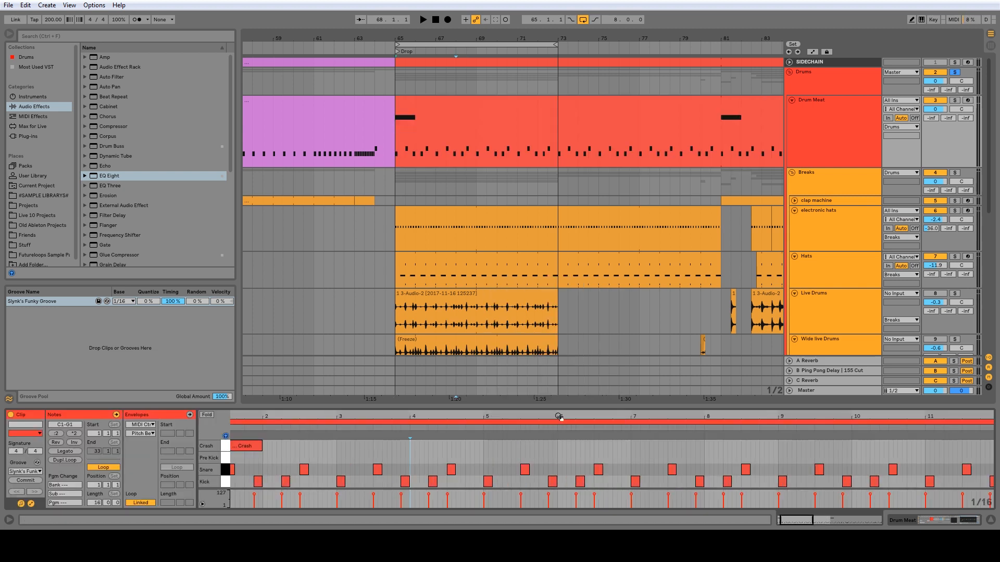
{"action": "left_click", "coordinate": [482, 458]}
{"action": "key", "text": "space"}
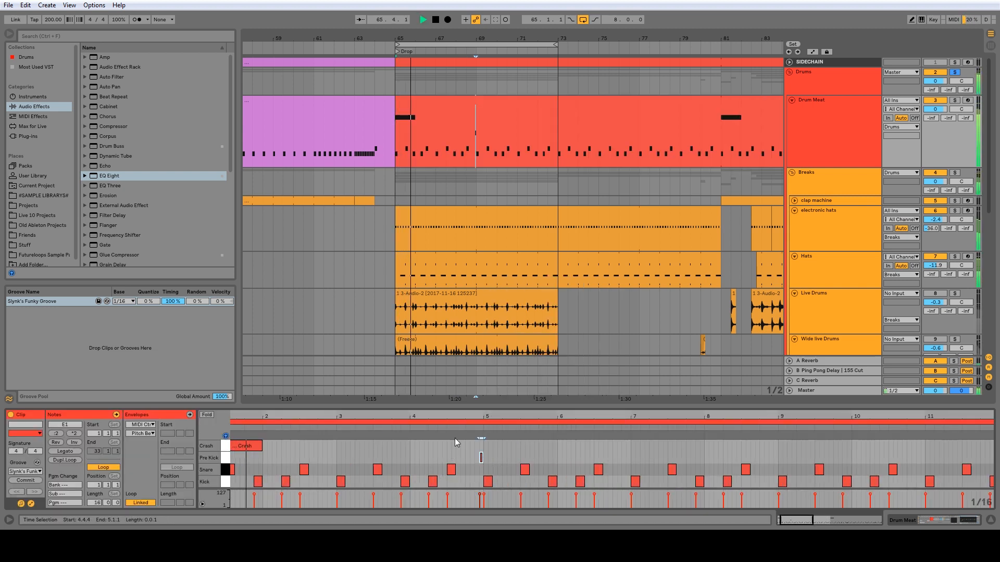
{"action": "left_click_drag", "start_coordinate": [459, 416], "coordinate": [513, 414]}
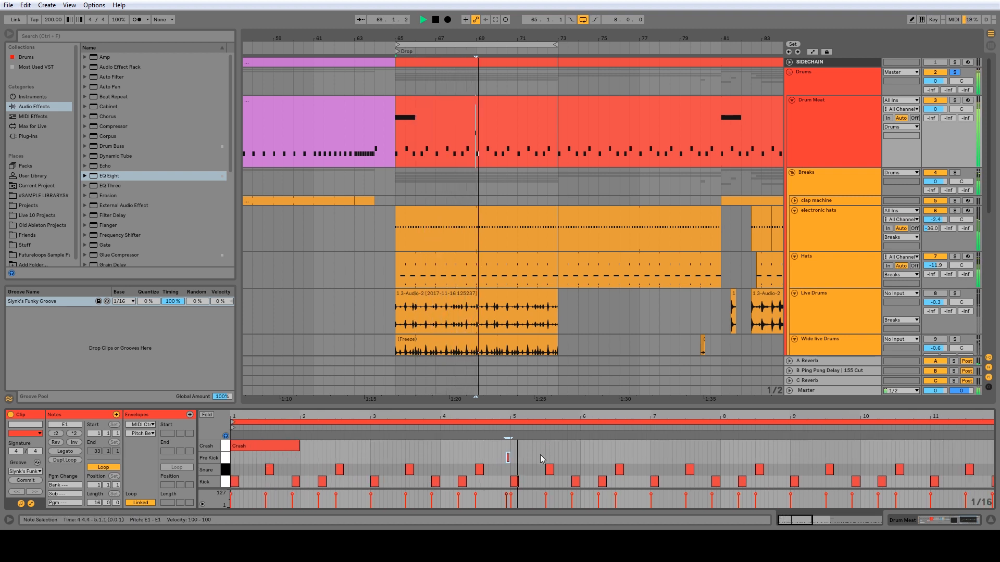
Replace the Pre Kick note just before bar 5 with one placed using a 1/8 grid, and play it.
{"action": "double_click", "coordinate": [508, 458]}
{"action": "key", "text": "space"}
{"action": "right_click", "coordinate": [509, 456]}
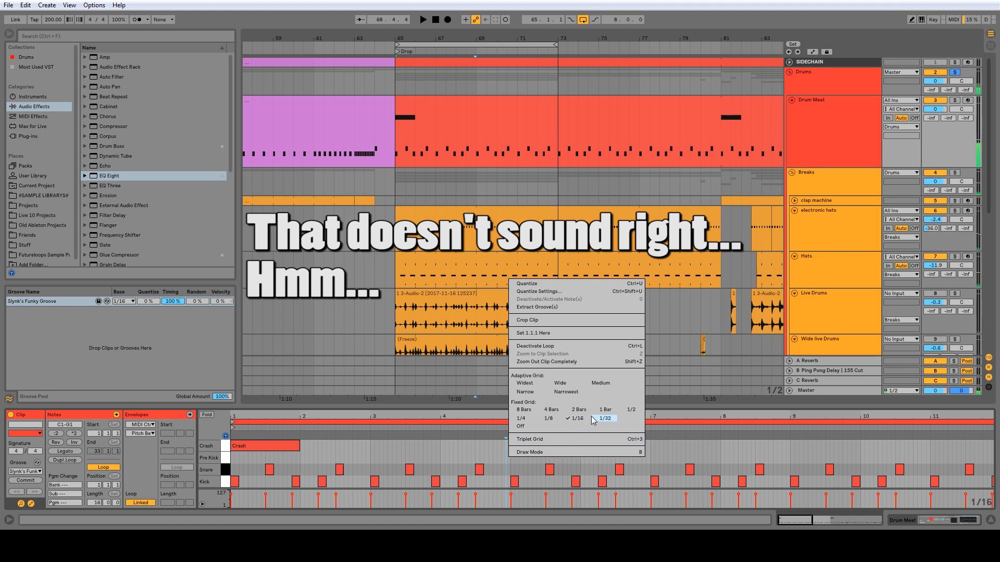
{"action": "left_click", "coordinate": [549, 418]}
{"action": "double_click", "coordinate": [506, 458]}
{"action": "key", "text": "space"}
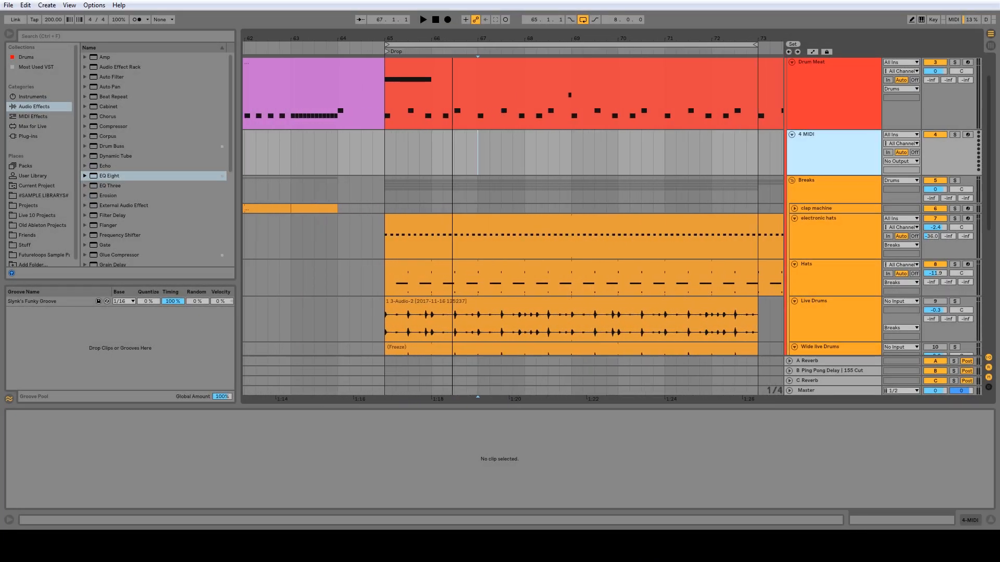
Place Slynk's Funky Groove as a clip on the 4 MIDI track at bar 65 and extract a new groove from it with a 1/8 base.
{"action": "left_click", "coordinate": [74, 301]}
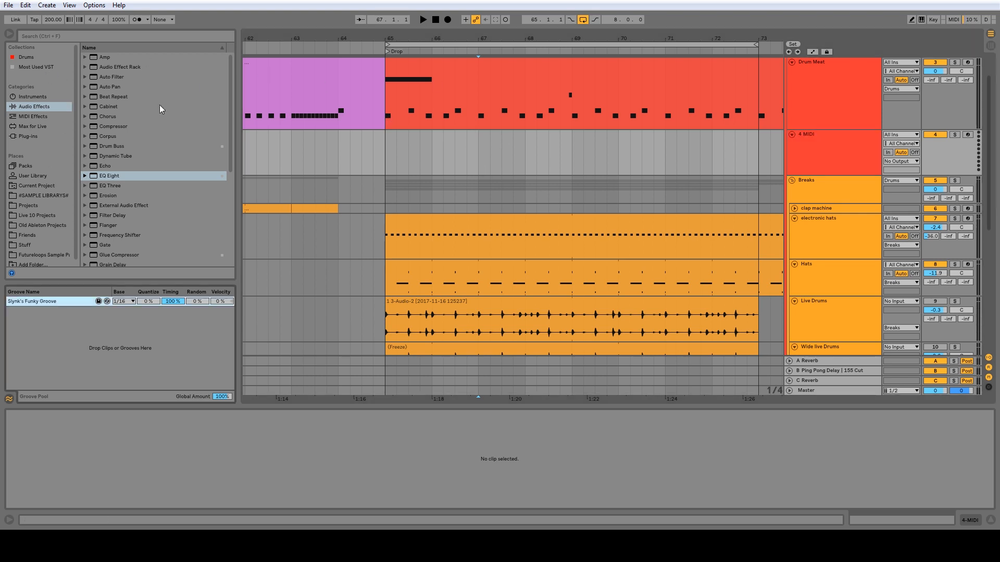
{"action": "left_click_drag", "start_coordinate": [66, 304], "coordinate": [460, 137]}
{"action": "scroll", "coordinate": [435, 130], "scroll_direction": "up", "scroll_amount": 3}
{"action": "left_click", "coordinate": [458, 168]}
{"action": "left_click_drag", "start_coordinate": [429, 137], "coordinate": [125, 338]}
{"action": "left_click", "coordinate": [131, 312]}
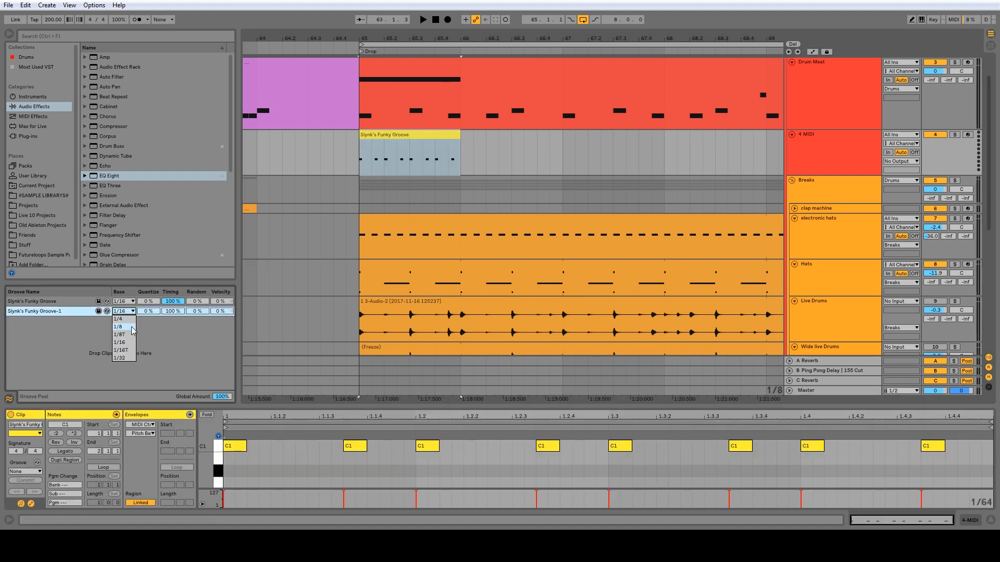
Delete the original Slynk's Funky Groove from the groove pool and remove the 4 MIDI track.
{"action": "left_click", "coordinate": [63, 301]}
{"action": "key", "text": "Delete"}
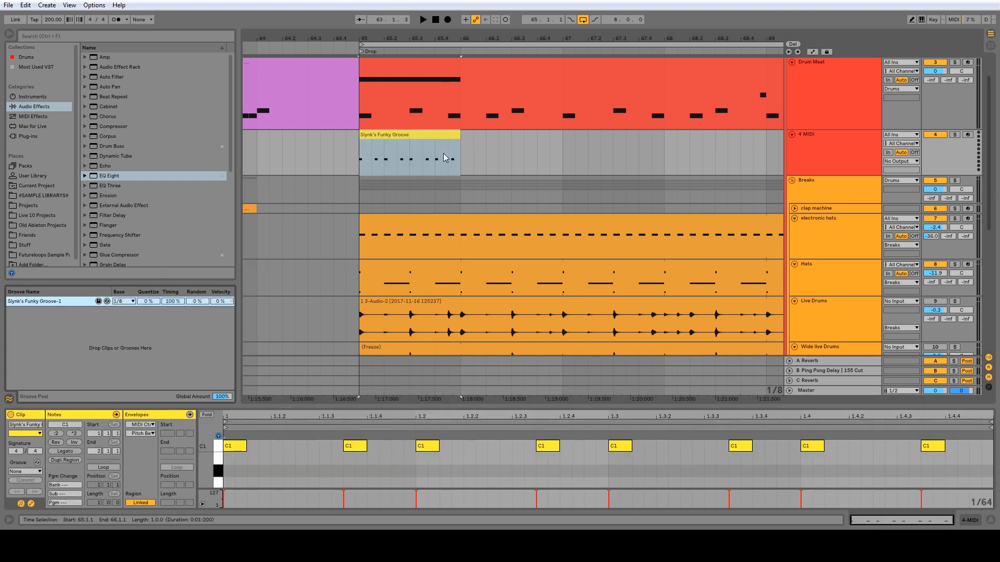
{"action": "left_click_drag", "start_coordinate": [517, 39], "coordinate": [518, 13]}
{"action": "left_click", "coordinate": [836, 133]}
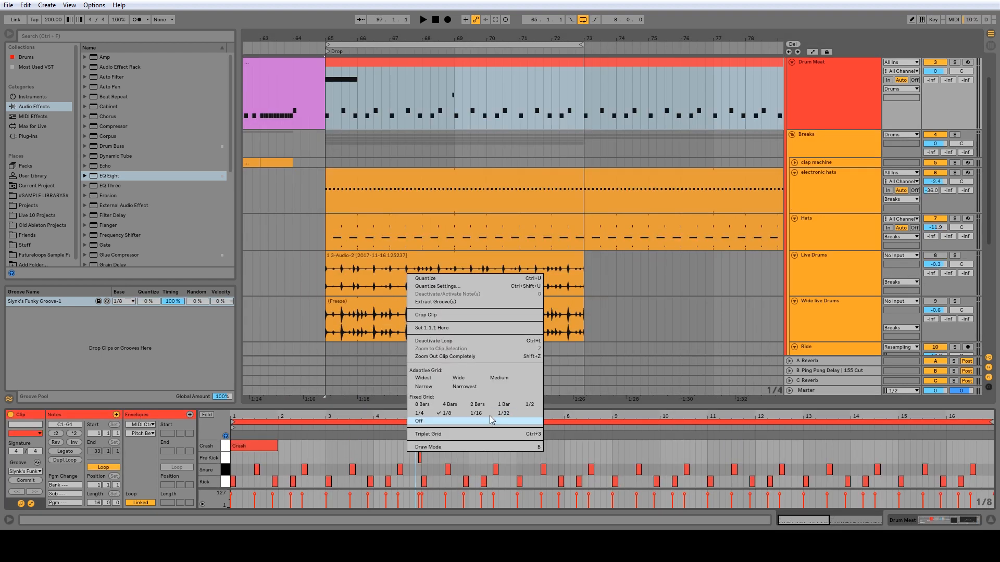
Replace the Pre Kick note in the Drum Meat drop clip with one on the 1/8 grid before bar 5, and play Drum Meat soloed.
{"action": "left_click", "coordinate": [447, 413]}
{"action": "left_click", "coordinate": [420, 455]}
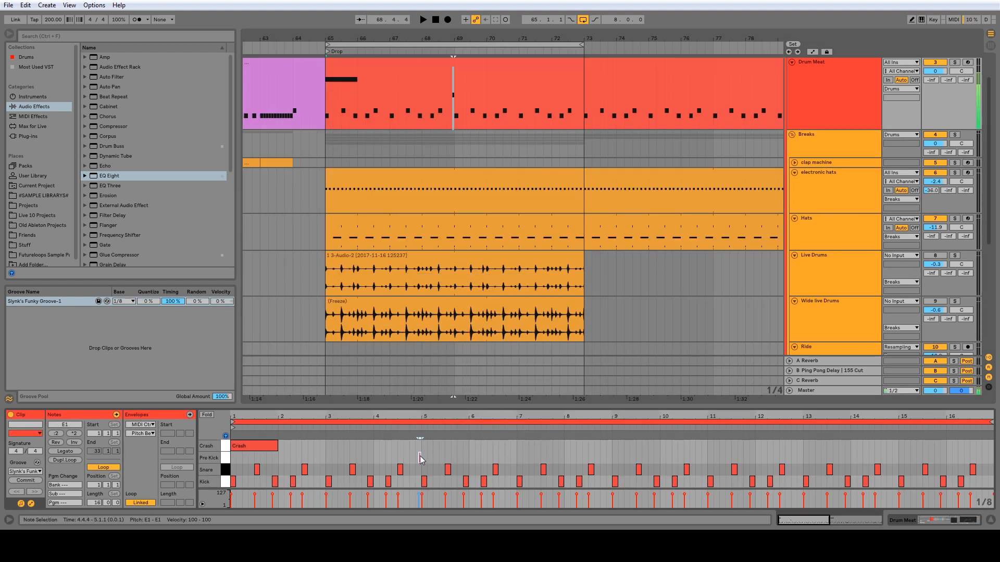
{"action": "double_click", "coordinate": [417, 458]}
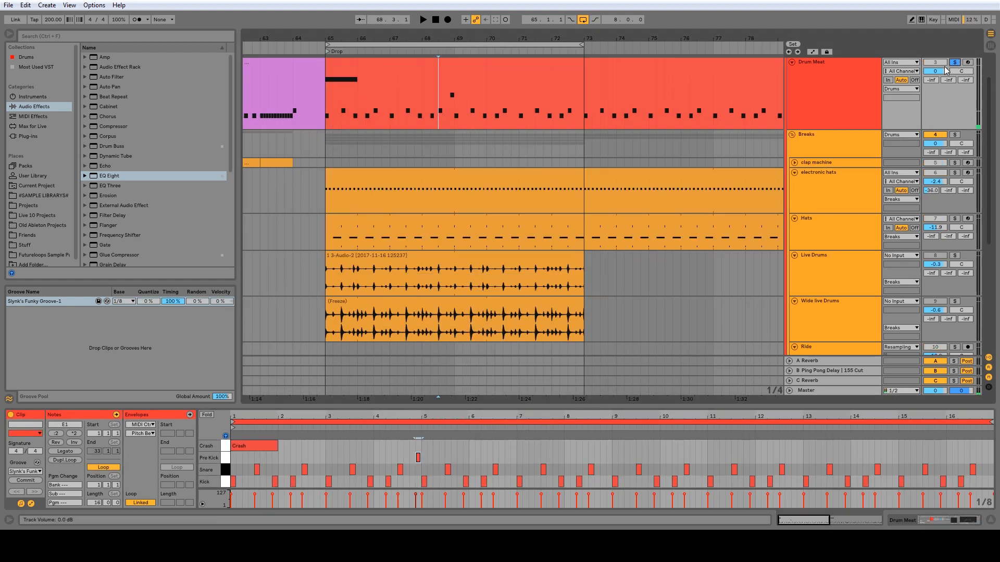
{"action": "key", "text": "space"}
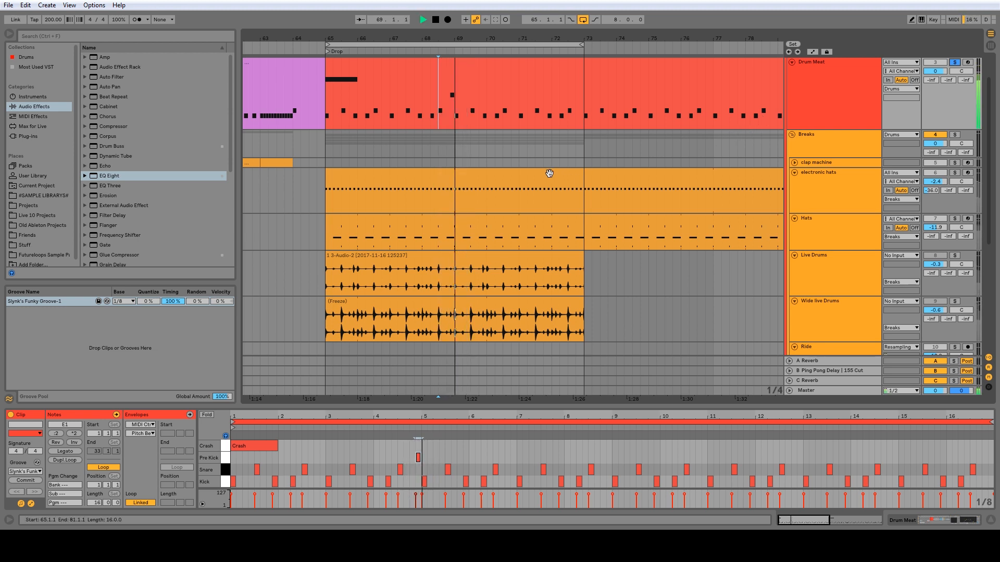
{"action": "key", "text": "space"}
Open the electronic hats clip in the drop and set its note grid to 1/8.
{"action": "left_click", "coordinate": [515, 176]}
{"action": "left_click", "coordinate": [288, 470]}
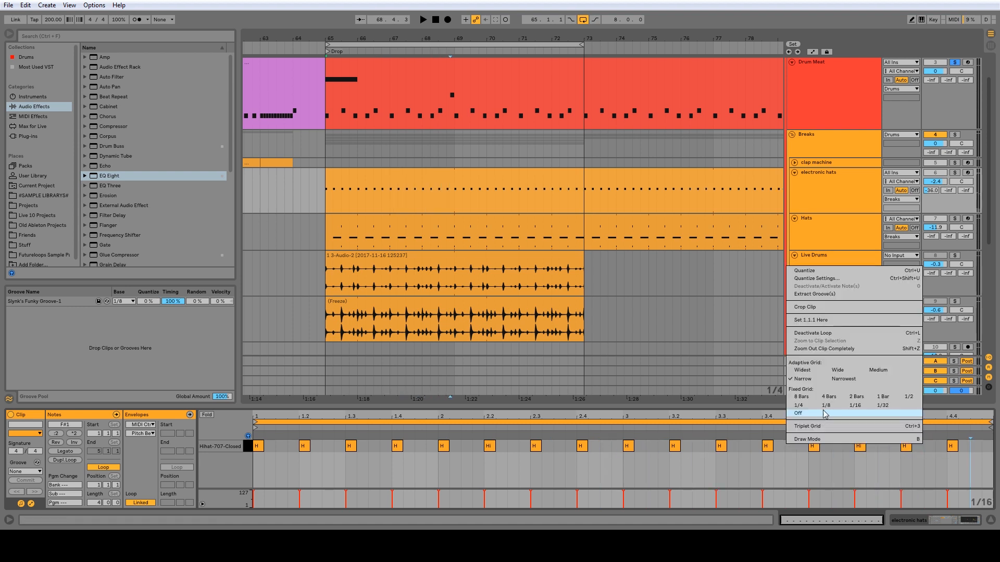
{"action": "left_click", "coordinate": [826, 409]}
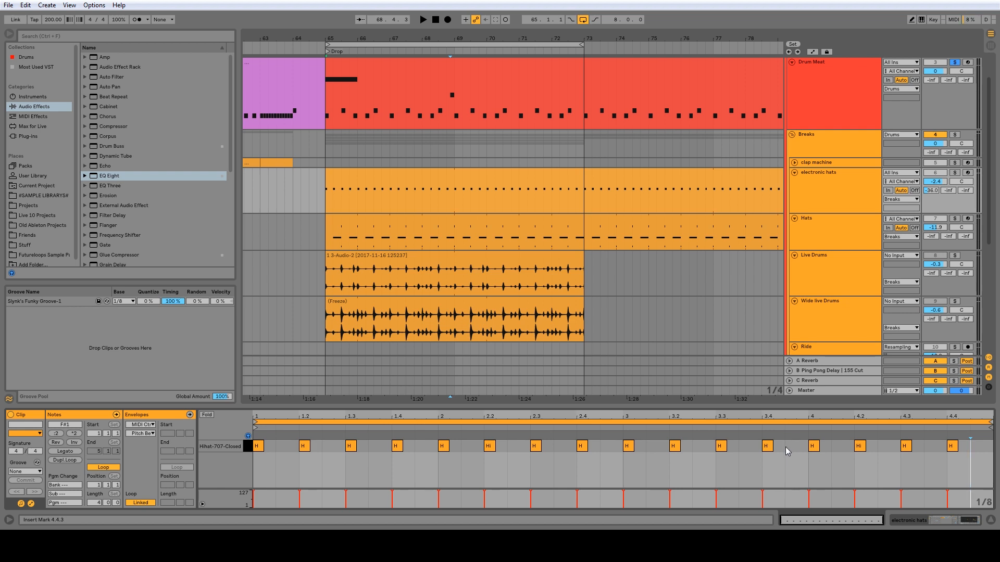
{"action": "right_click", "coordinate": [415, 447]}
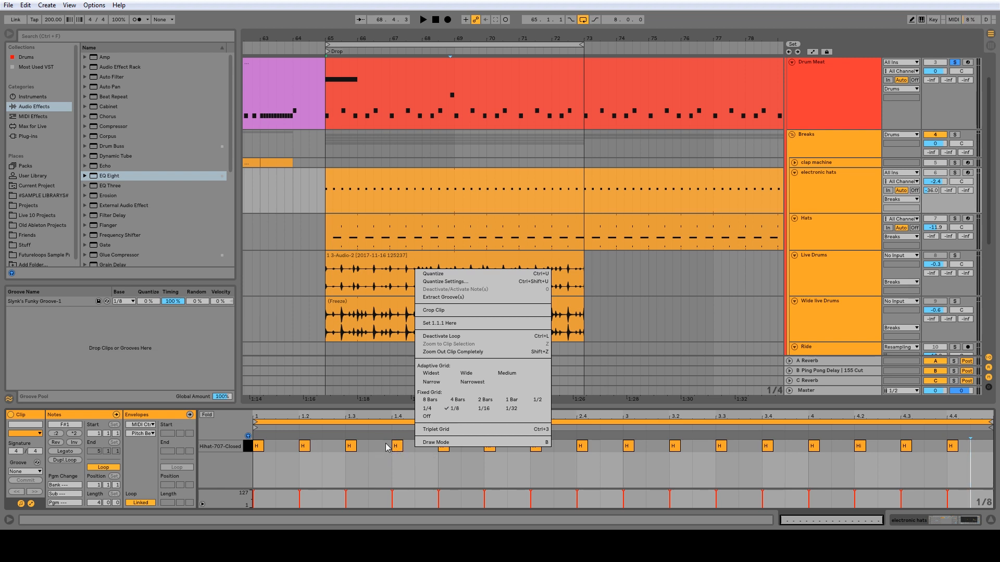
{"action": "left_click", "coordinate": [456, 416]}
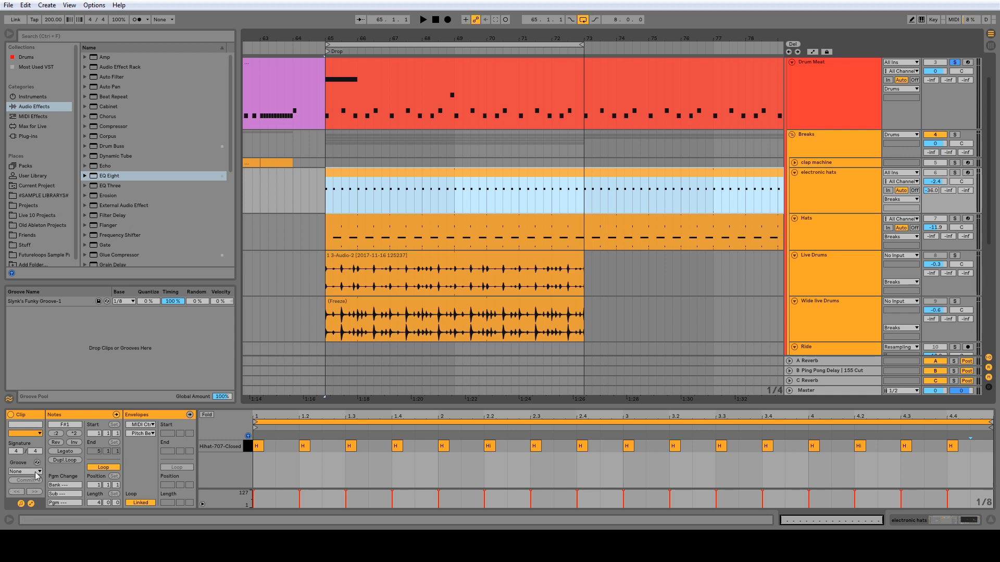
Apply Slynk's Funky Groove-1 to the Live Drums clip at bar 65 and play it with the track soloed.
{"action": "left_click", "coordinate": [458, 255]}
{"action": "left_click", "coordinate": [955, 256]}
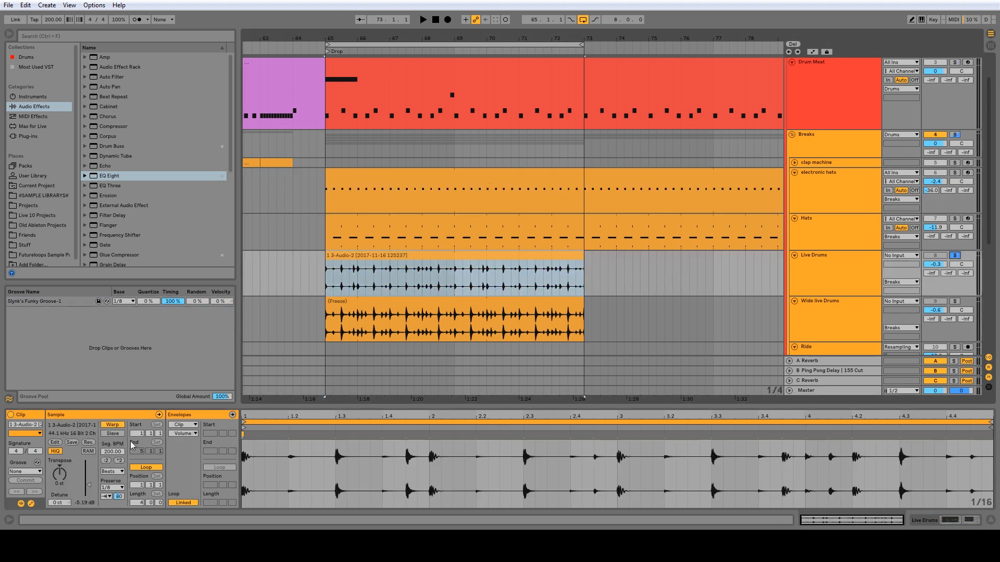
{"action": "left_click", "coordinate": [40, 471]}
{"action": "left_click", "coordinate": [26, 480]}
{"action": "key", "text": "space"}
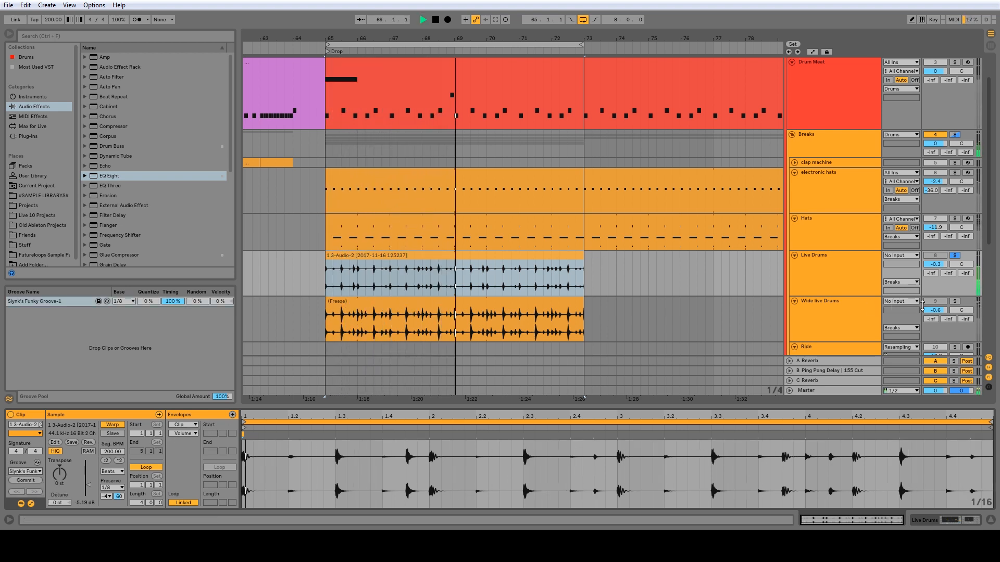
Solo Wide live Drums, apply Slynk's Funky Groove-1 to its frozen clip at bar 65, and play it.
{"action": "left_click", "coordinate": [955, 302]}
{"action": "left_click", "coordinate": [453, 321]}
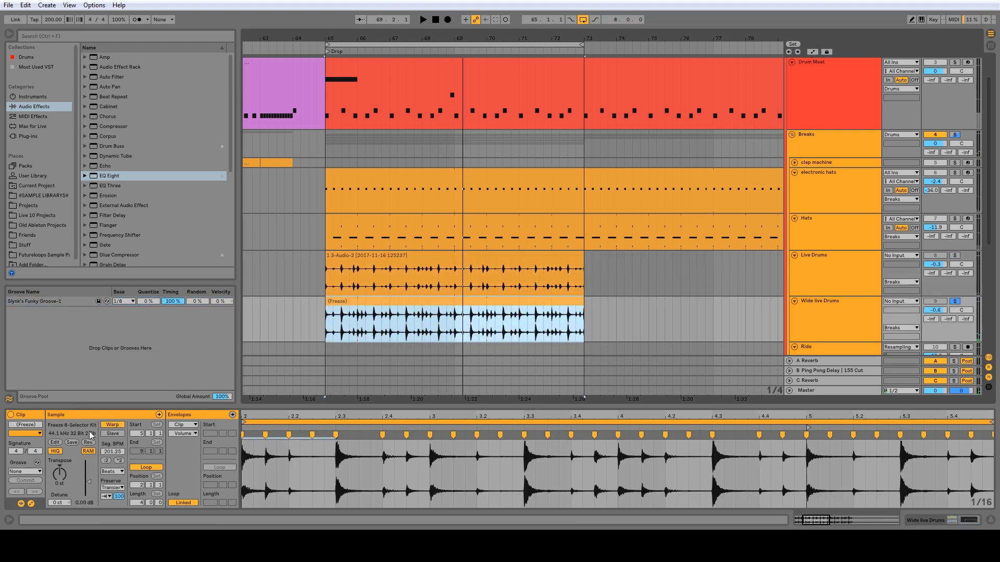
{"action": "left_click", "coordinate": [40, 471]}
{"action": "left_click", "coordinate": [31, 482]}
{"action": "key", "text": "space"}
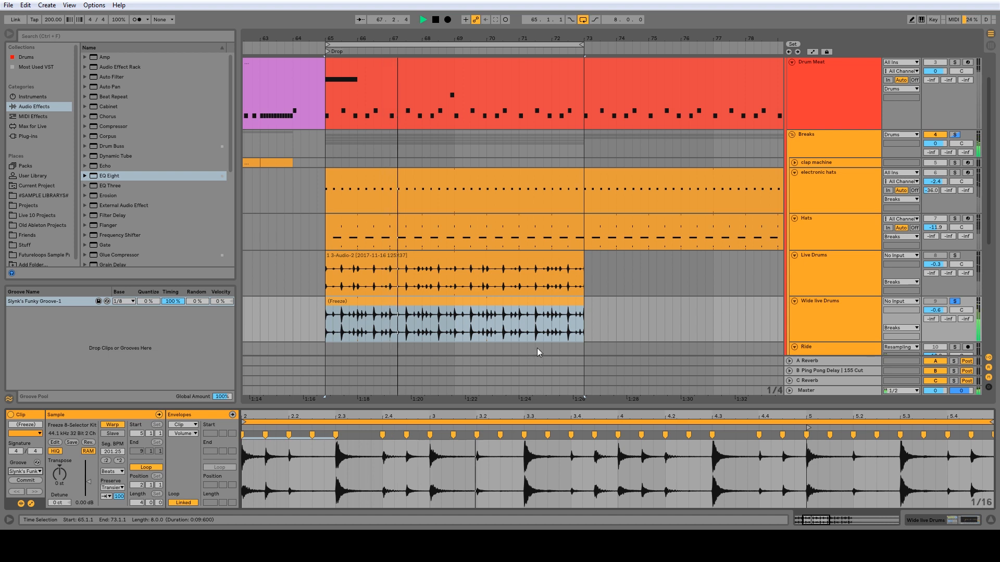
{"action": "key", "text": "space"}
Extend the Live Drums and Wide live Drums clips to bar 81 and lengthen the loop to 16 bars.
{"action": "scroll", "coordinate": [620, 315], "scroll_direction": "up", "scroll_amount": 2}
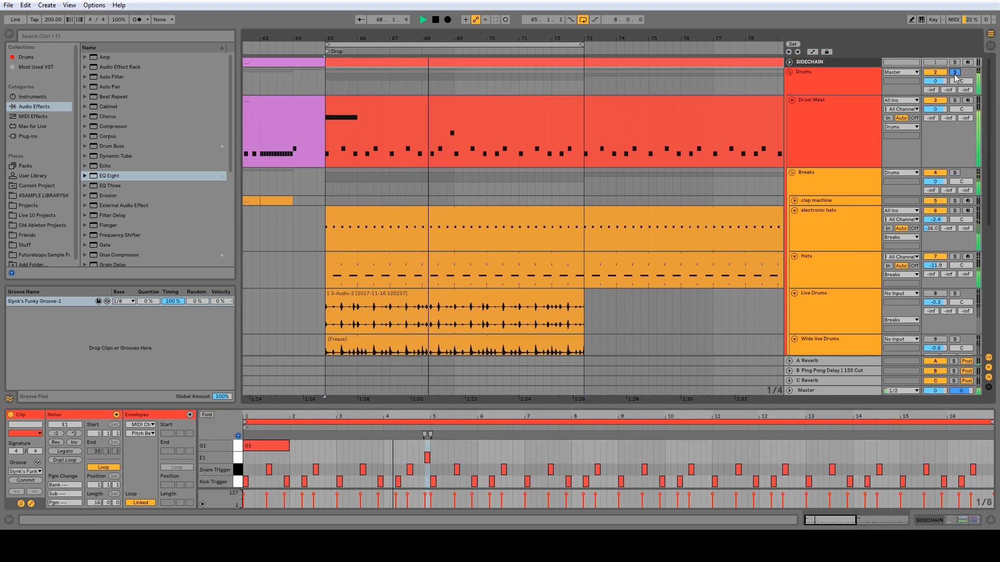
{"action": "scroll", "coordinate": [565, 230], "scroll_direction": "down", "scroll_amount": 2}
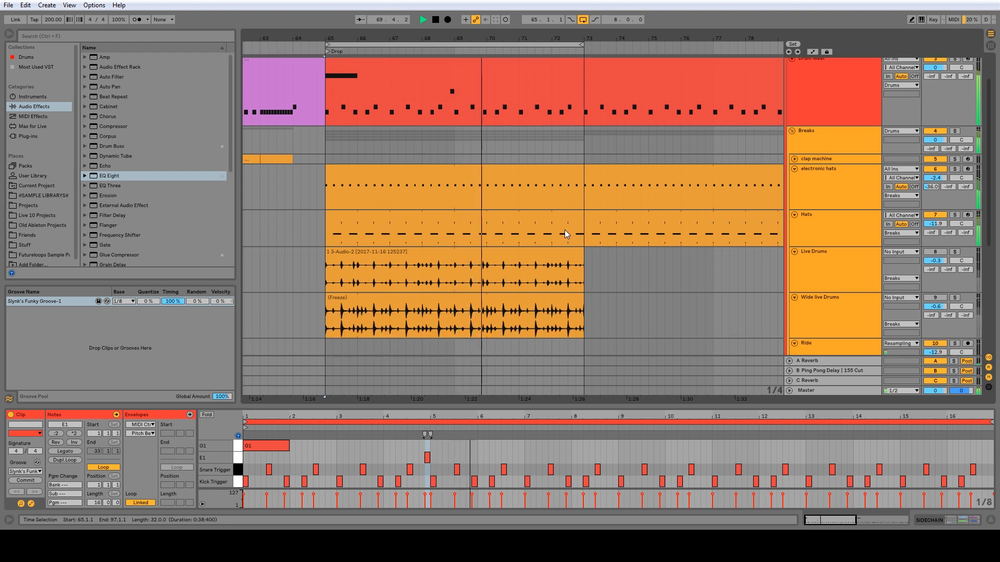
{"action": "left_click_drag", "start_coordinate": [578, 41], "coordinate": [422, 23]}
{"action": "left_click_drag", "start_coordinate": [426, 258], "coordinate": [522, 258]}
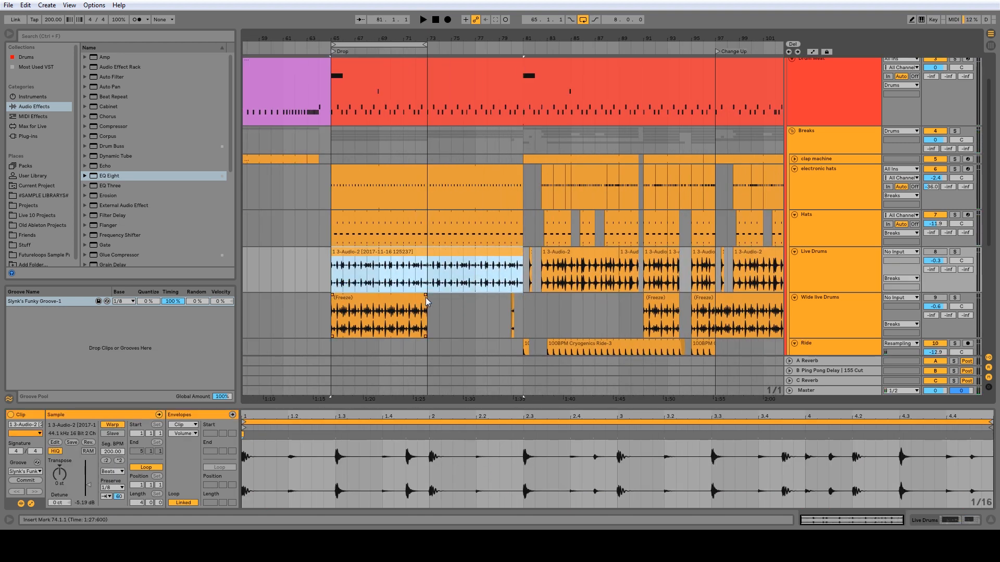
{"action": "left_click_drag", "start_coordinate": [426, 300], "coordinate": [522, 299]}
{"action": "left_click_drag", "start_coordinate": [426, 45], "coordinate": [523, 45]}
Repeat the Pre Kick note every four bars through the Drum Meat drop clip.
{"action": "left_click", "coordinate": [474, 61]}
{"action": "left_click", "coordinate": [491, 450]}
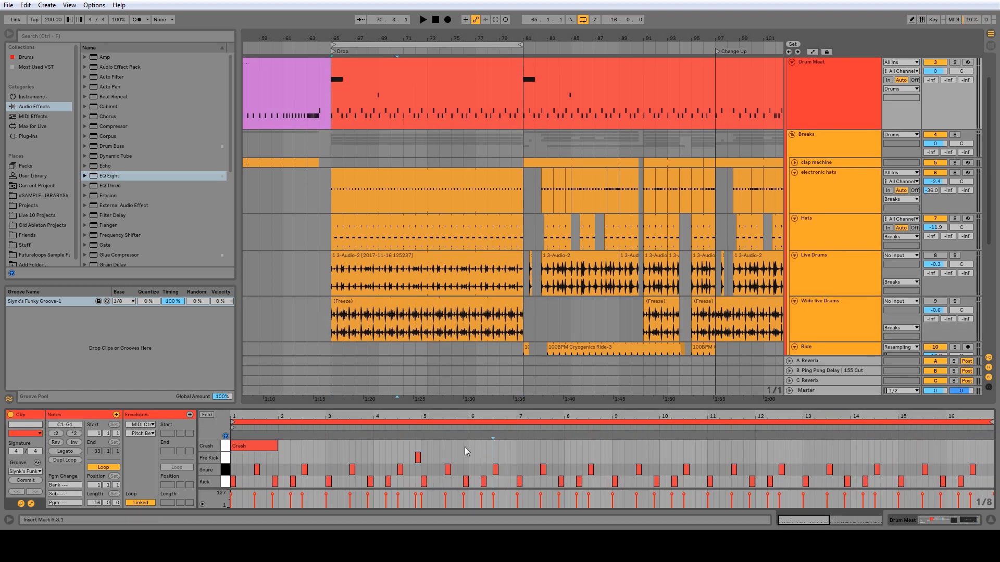
{"action": "scroll", "coordinate": [546, 183], "scroll_direction": "down", "scroll_amount": 4}
{"action": "scroll", "coordinate": [546, 184], "scroll_direction": "up", "scroll_amount": 5}
Examine the Breaks group's Live 9 Sidechainer and the Wide live Drums clip's warped audio while playing the start of the drop.
{"action": "double_click", "coordinate": [839, 172]}
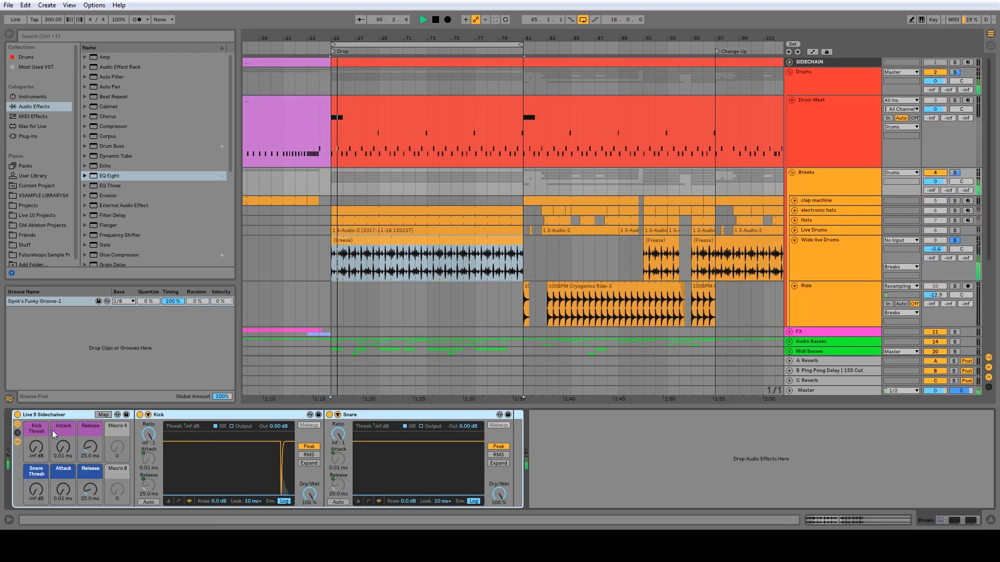
{"action": "key", "text": "space"}
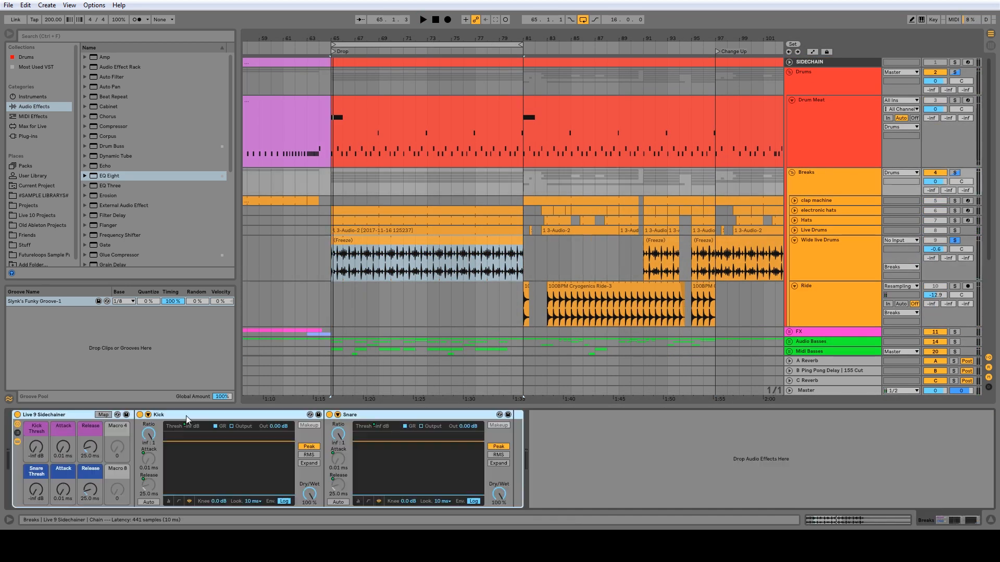
{"action": "double_click", "coordinate": [498, 261]}
{"action": "key", "text": "shift+Tab"}
{"action": "key", "text": "space"}
{"action": "left_click", "coordinate": [158, 451]}
{"action": "key", "text": "space"}
{"action": "left_click", "coordinate": [873, 267]}
{"action": "left_click", "coordinate": [715, 260]}
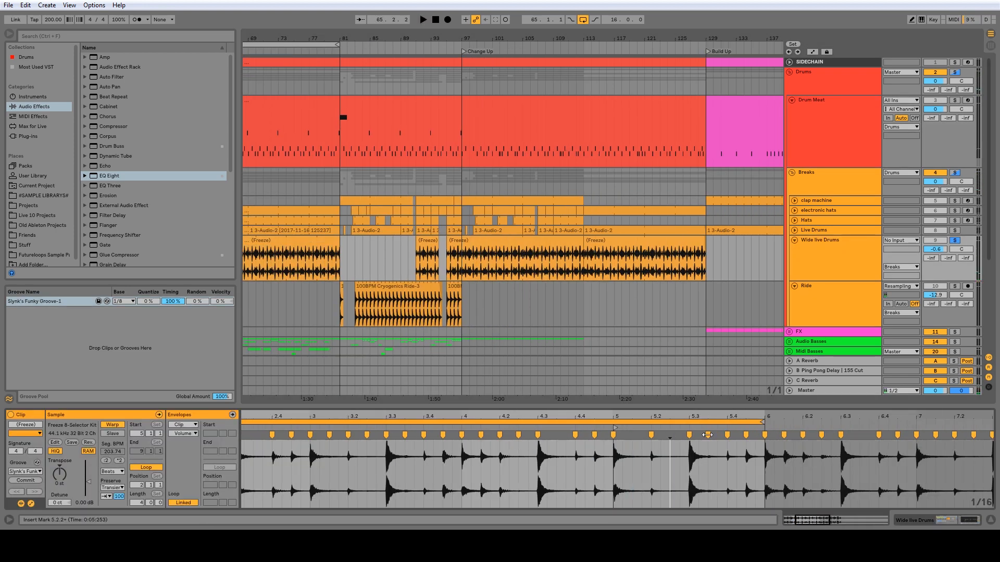
{"action": "left_click", "coordinate": [471, 442]}
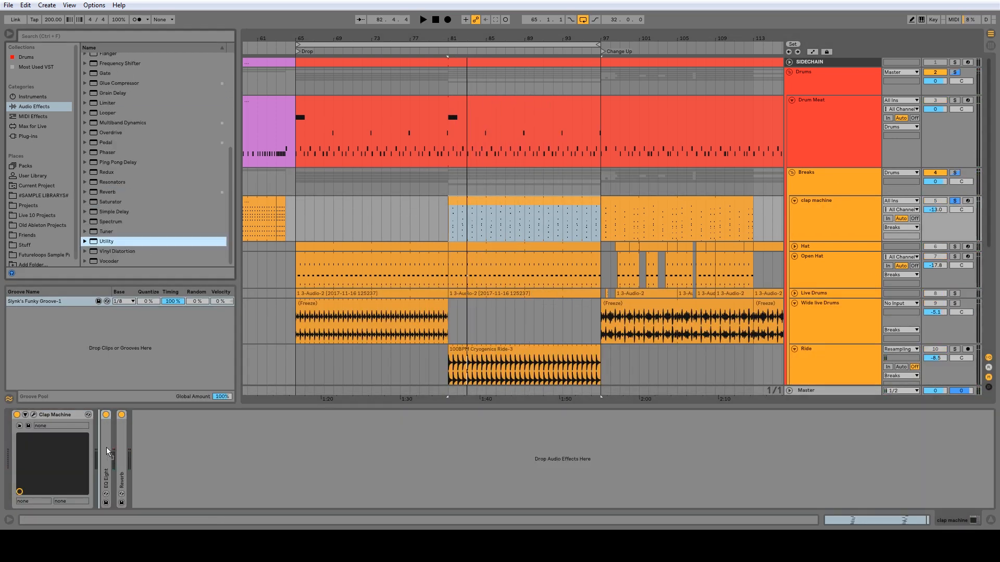
Balance Wide live Drums at -12.4 dB panned 19L against Ride at -11.1 dB panned 16R while playing the drop.
{"action": "left_click_drag", "start_coordinate": [108, 452], "coordinate": [104, 452]}
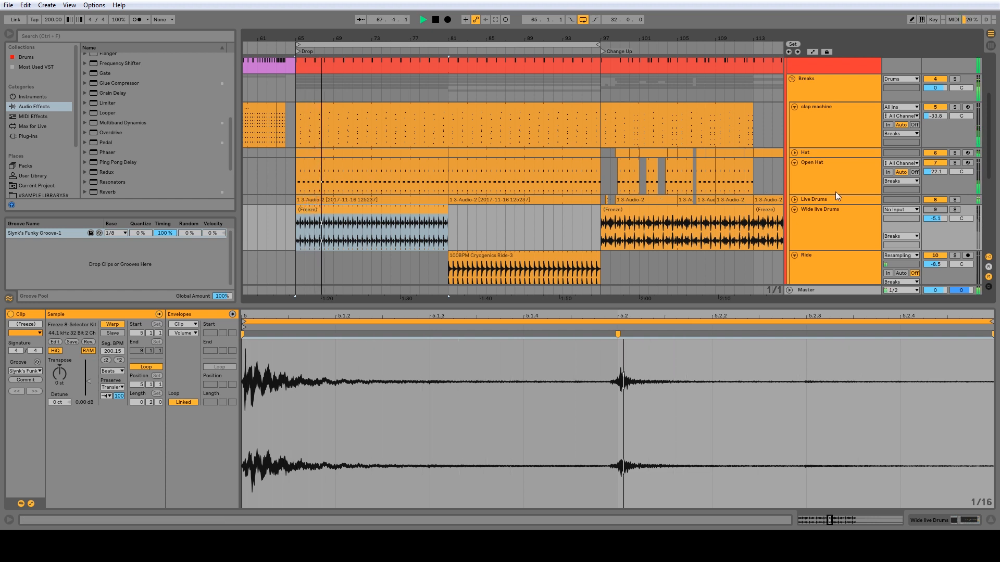
{"action": "mouse_move", "coordinate": [936, 219]}
{"action": "left_mouse_down"}
{"action": "mouse_move", "coordinate": [935, 237]}
{"action": "mouse_move", "coordinate": [938, 220]}
{"action": "left_mouse_up"}
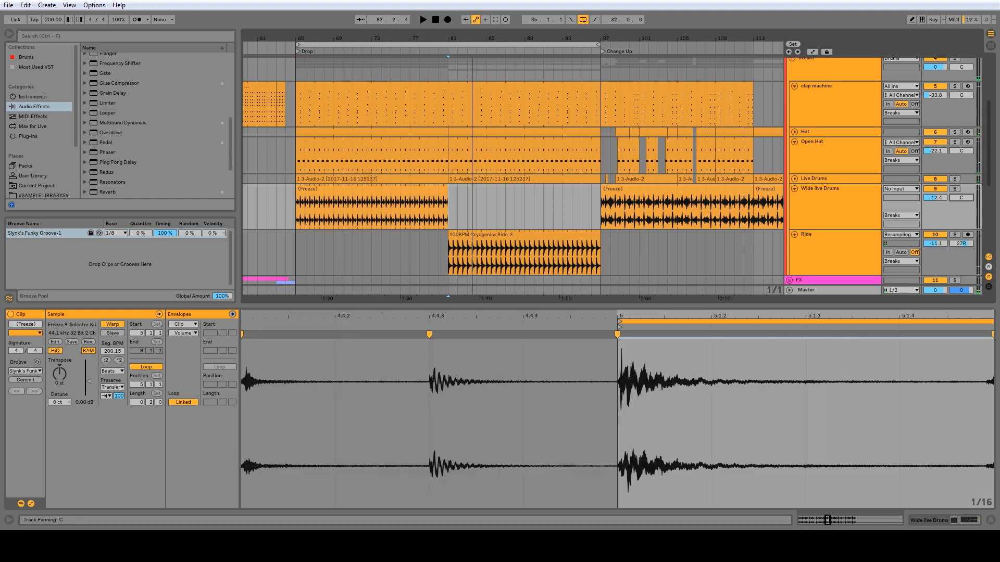
{"action": "key", "text": "space"}
{"action": "left_click_drag", "start_coordinate": [962, 198], "coordinate": [959, 249]}
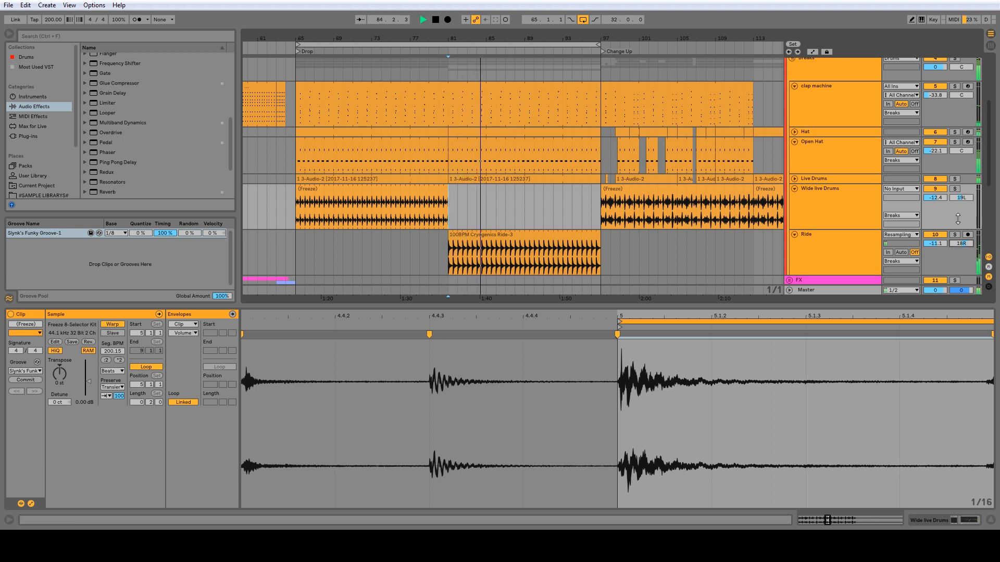
{"action": "left_click", "coordinate": [344, 190]}
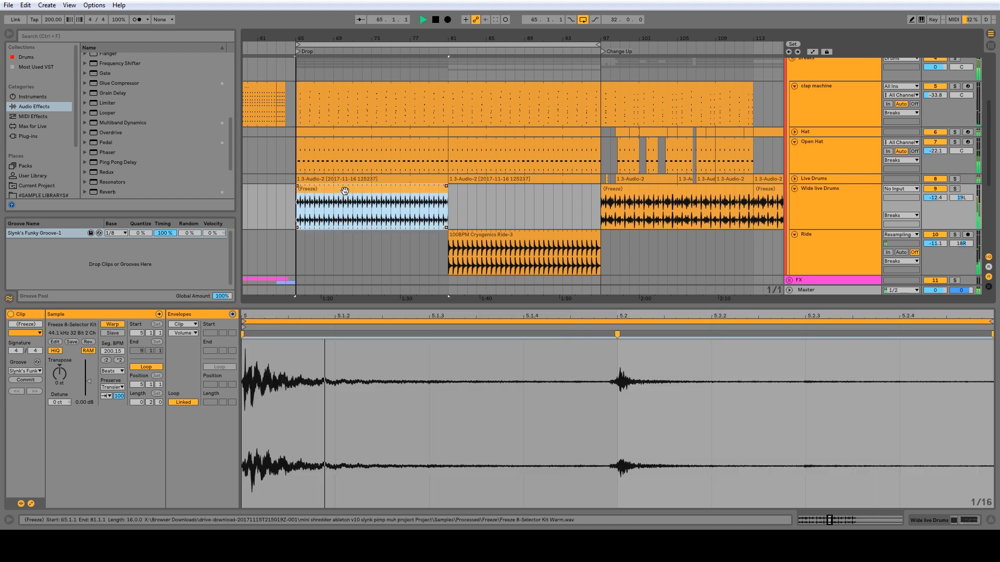
{"action": "left_click", "coordinate": [962, 198]}
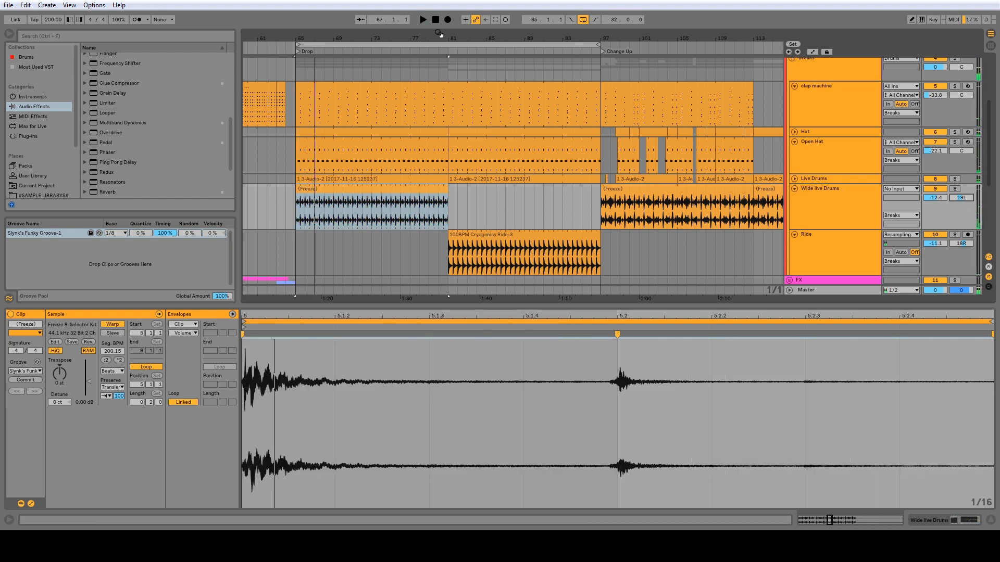
Fold the Wide live Drums, Ride, Open Hat and clap machine tracks.
{"action": "mouse_move", "coordinate": [439, 34]}
{"action": "left_mouse_down"}
{"action": "mouse_move", "coordinate": [439, 13]}
{"action": "mouse_move", "coordinate": [447, 24]}
{"action": "left_mouse_up"}
{"action": "left_click", "coordinate": [794, 189]}
{"action": "left_click", "coordinate": [794, 198]}
{"action": "left_click", "coordinate": [795, 142]}
{"action": "left_click", "coordinate": [794, 86]}
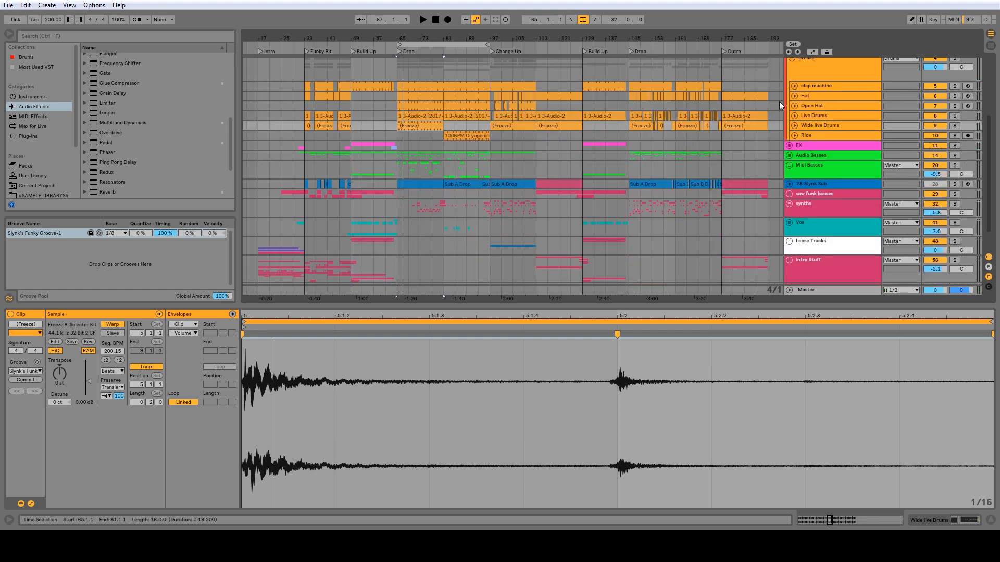
Select the Slynk Sub clip spanning bars 65 to 81 in the drop.
{"action": "scroll", "coordinate": [607, 166], "scroll_direction": "up", "scroll_amount": 3}
{"action": "left_click", "coordinate": [396, 177]}
{"action": "left_click_drag", "start_coordinate": [427, 40], "coordinate": [427, 63]}
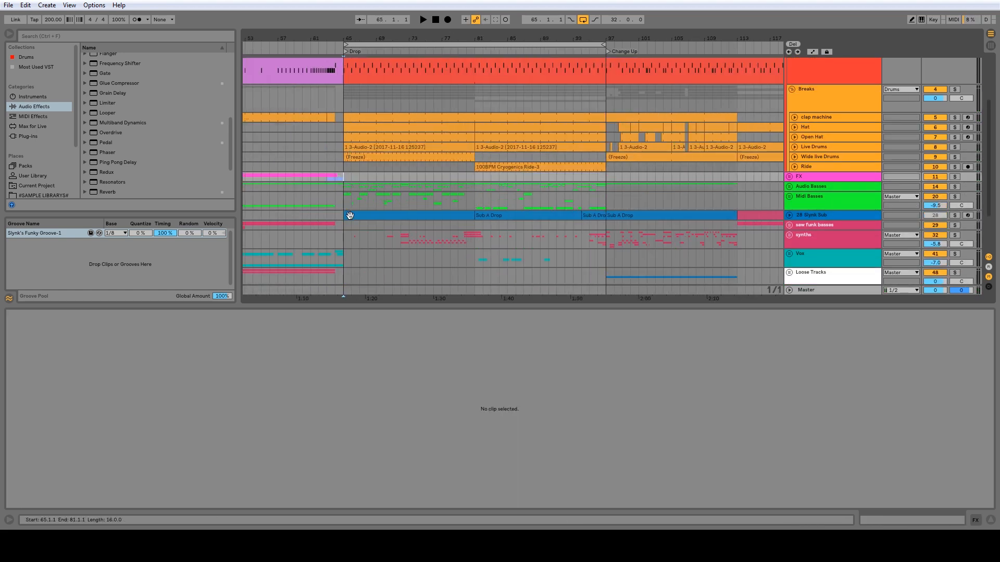
{"action": "left_click_drag", "start_coordinate": [345, 204], "coordinate": [499, 215]}
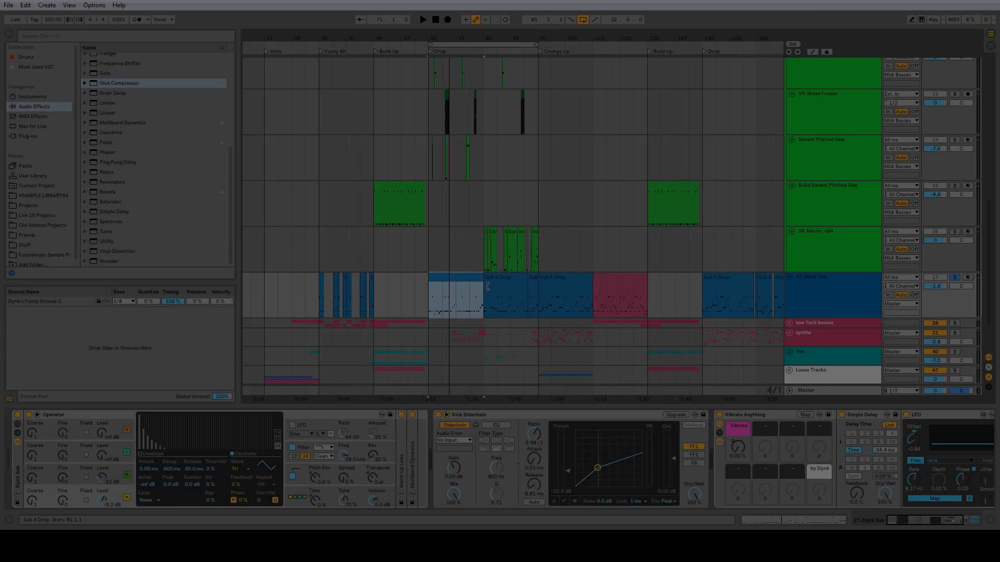
Look through the Slynk Sub track's device chain and show the automation across the arrangement.
{"action": "key", "text": "space"}
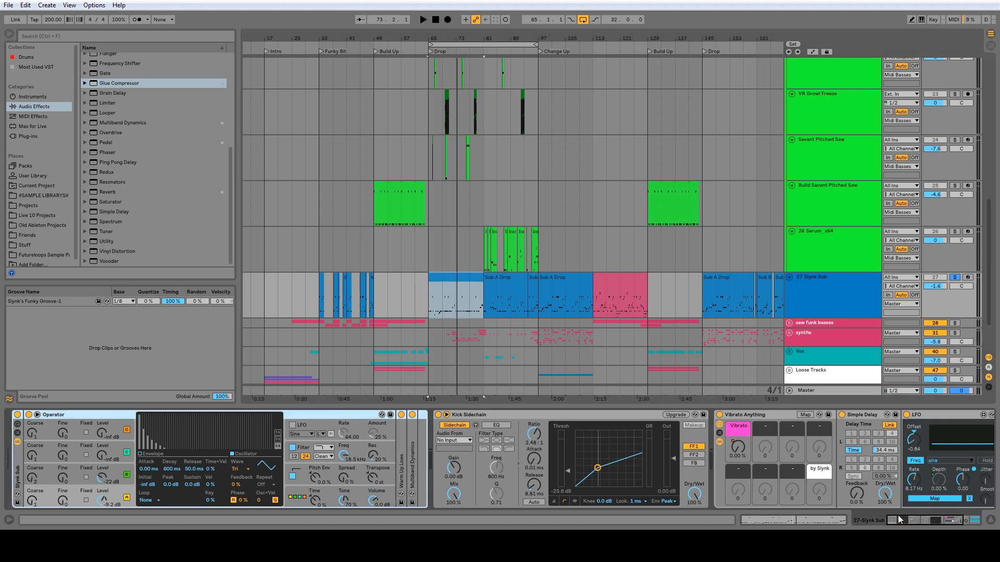
{"action": "left_click_drag", "start_coordinate": [933, 519], "coordinate": [951, 519]}
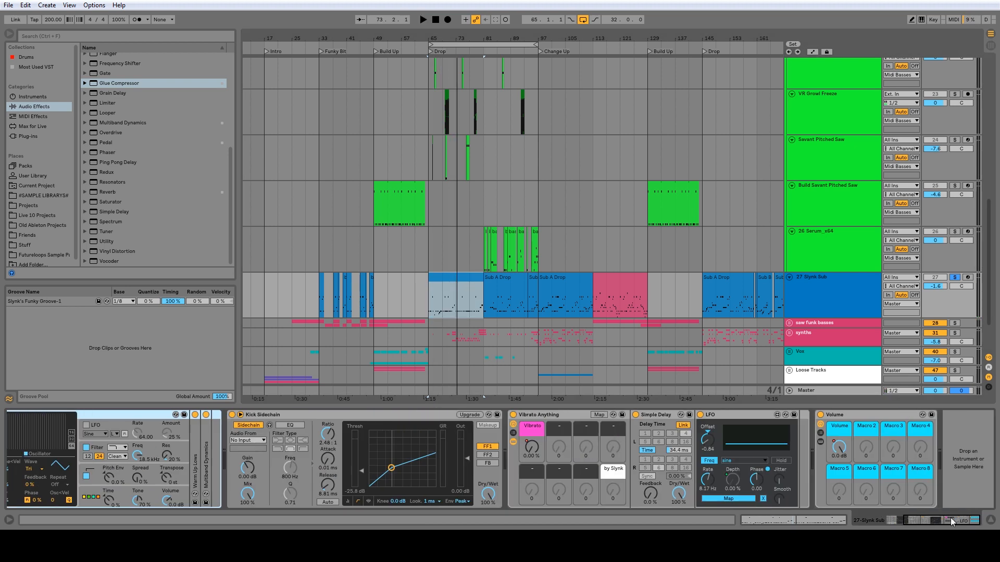
{"action": "key", "text": "a"}
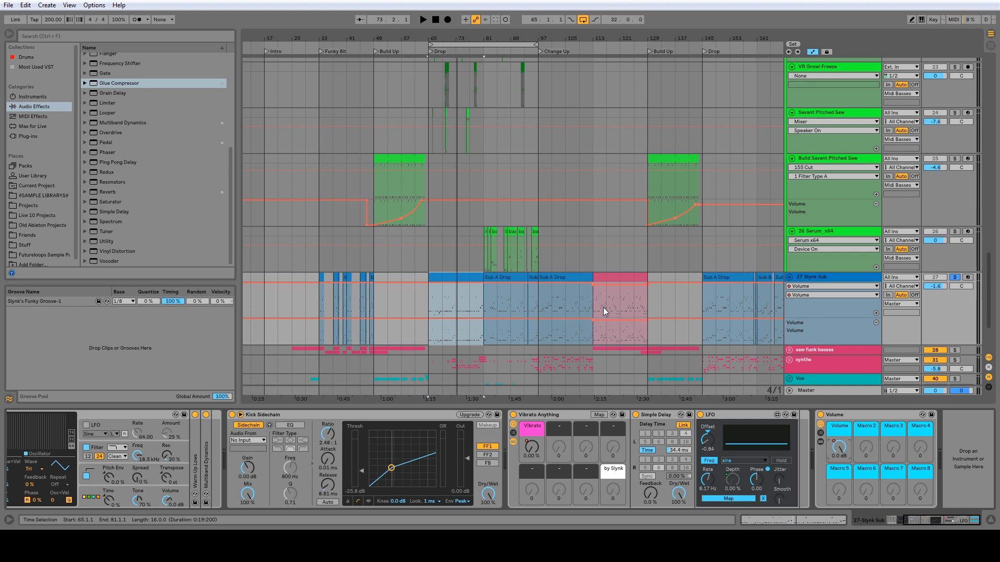
{"action": "left_click_drag", "start_coordinate": [584, 39], "coordinate": [583, 21]}
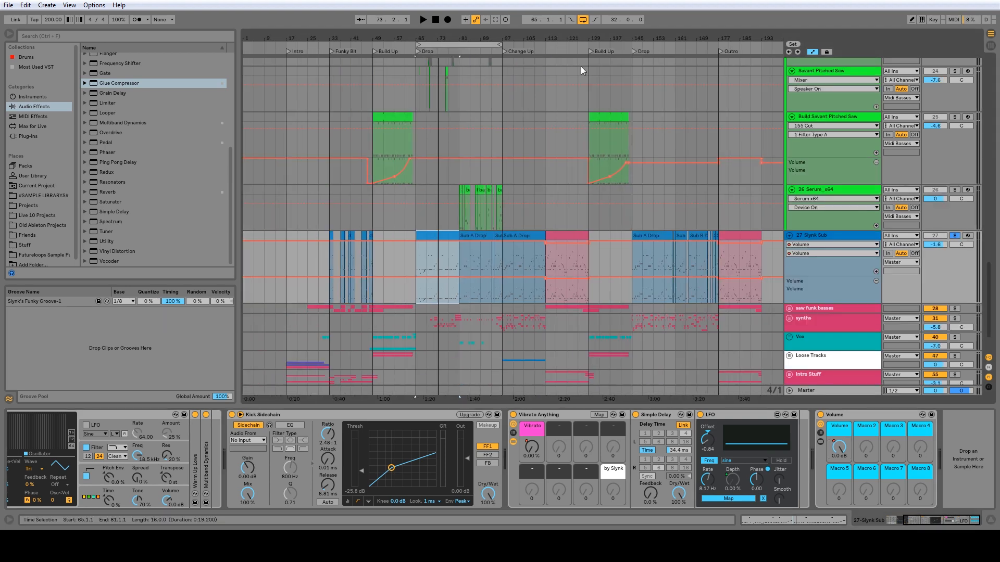
Remove the Volume rack from the Slynk Sub track and play its Vibrato automation from bar 80.
{"action": "left_click", "coordinate": [862, 415]}
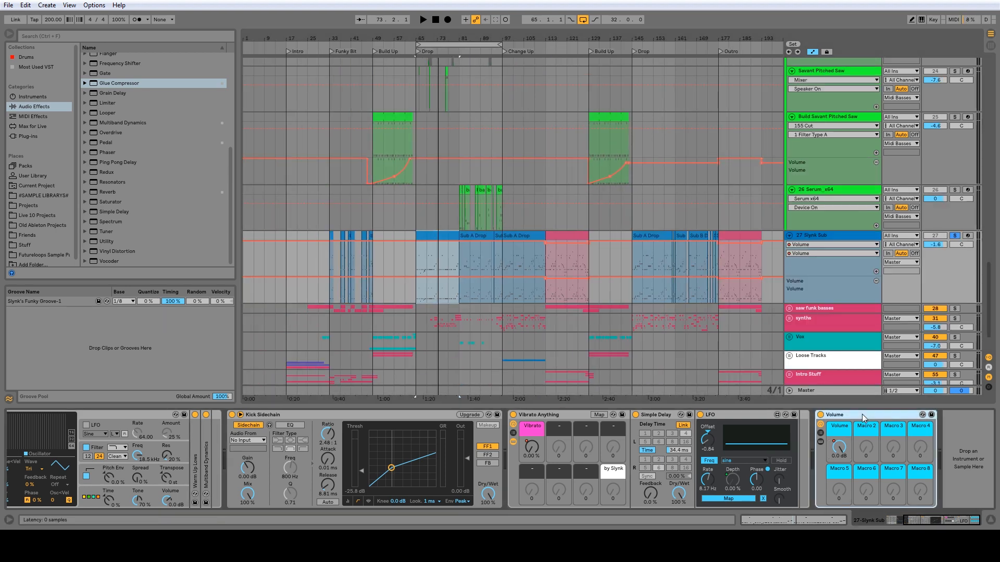
{"action": "key", "text": "Delete"}
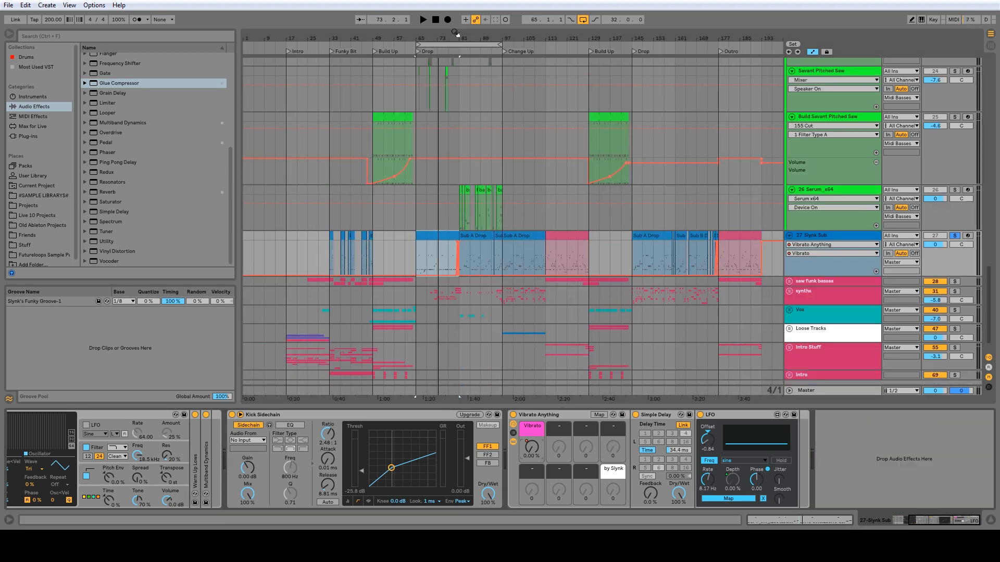
{"action": "left_click_drag", "start_coordinate": [457, 35], "coordinate": [517, 208]}
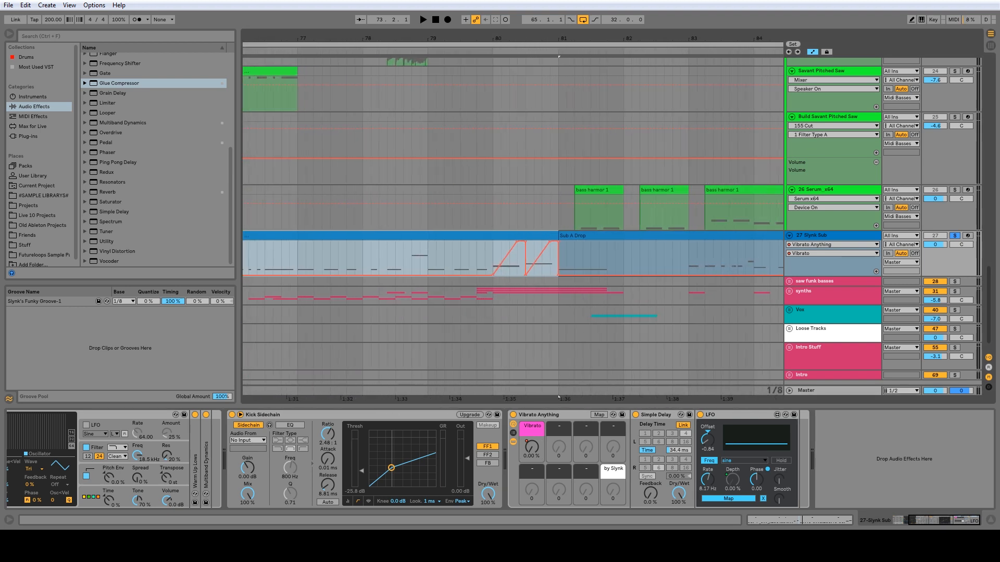
{"action": "left_click", "coordinate": [492, 255]}
{"action": "key", "text": "space"}
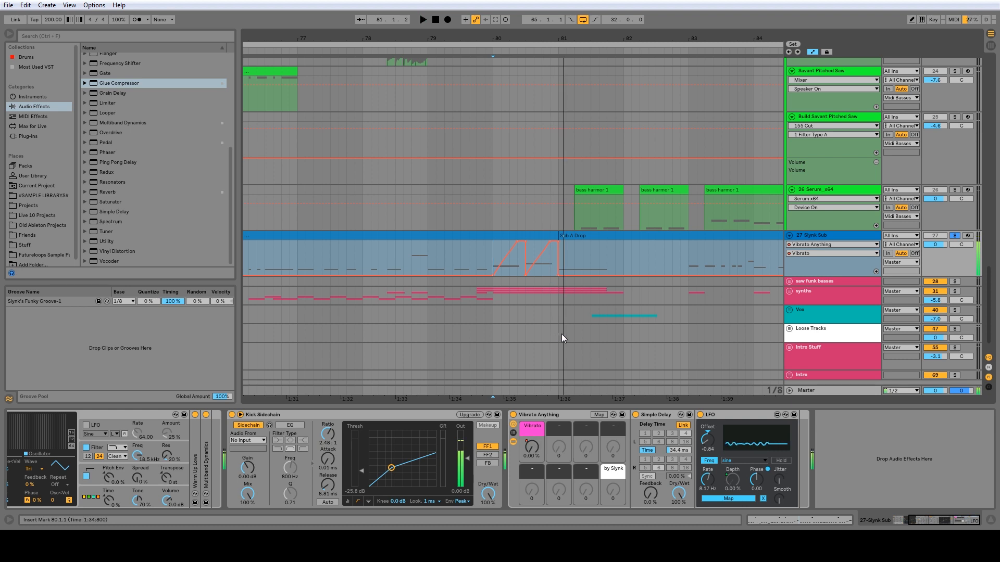
Remove the Vibrato Anything rack and the Kick Sidechain compressor from the Slynk Sub track.
{"action": "left_click", "coordinate": [567, 415]}
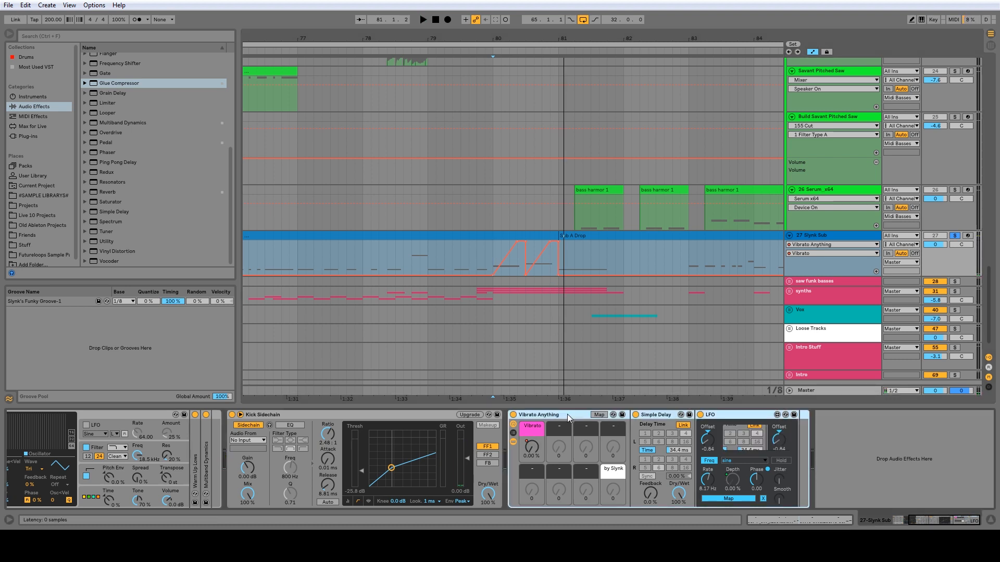
{"action": "key", "text": "Delete"}
{"action": "double_click", "coordinate": [502, 37]}
{"action": "left_click", "coordinate": [298, 415]}
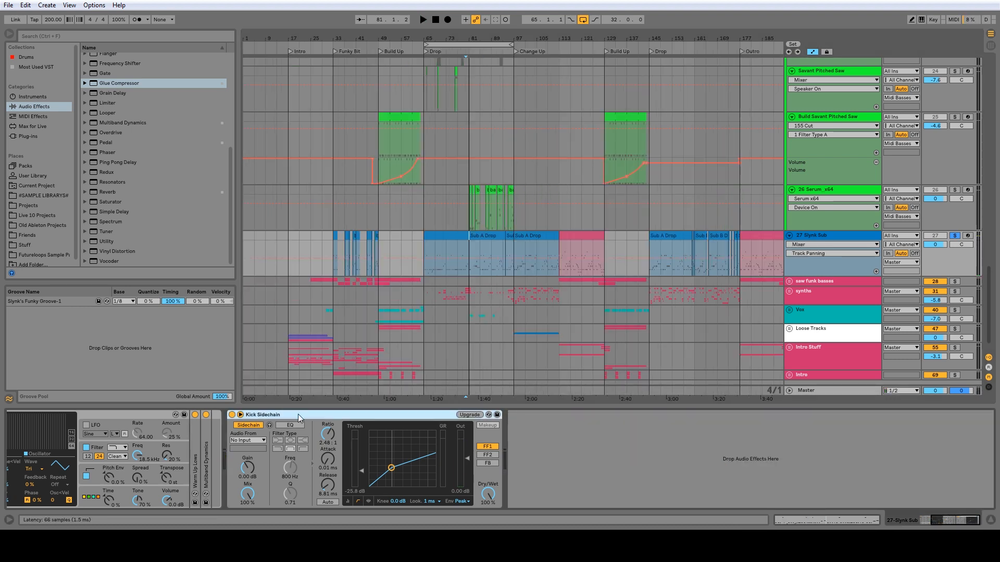
{"action": "key", "text": "Delete"}
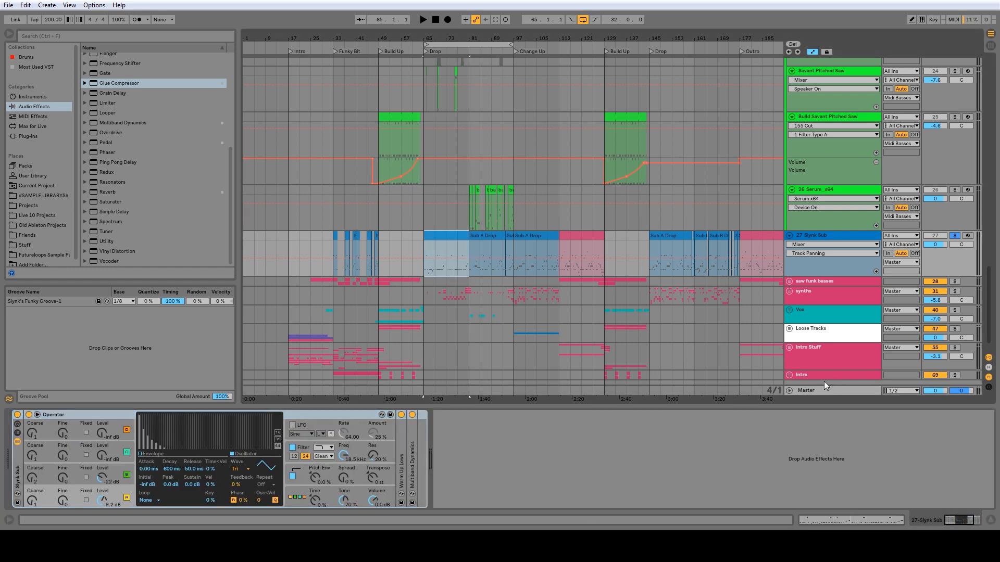
Compare the drop with the "mastering" rack on the Master track switched on and off.
{"action": "left_click", "coordinate": [811, 392]}
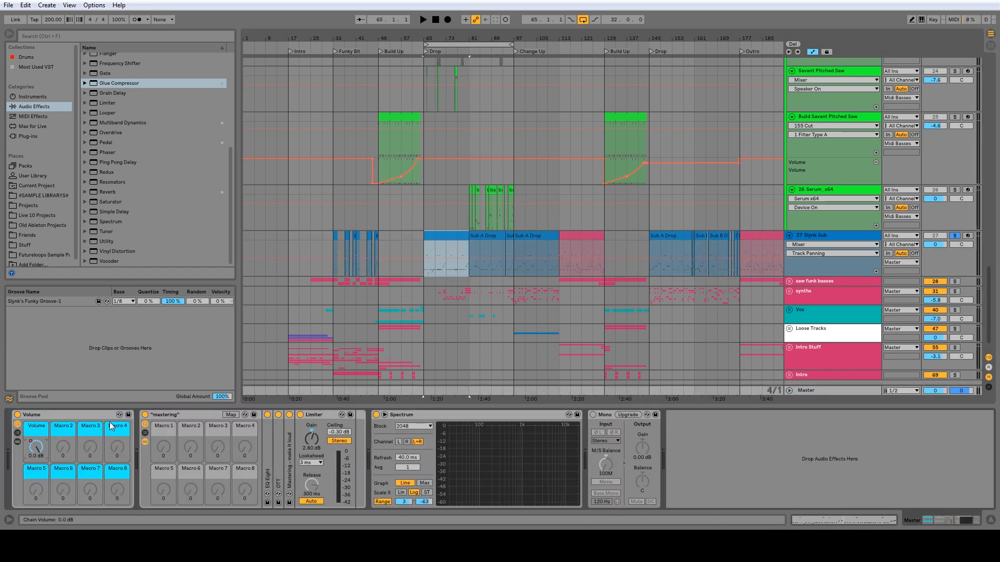
{"action": "left_click", "coordinate": [145, 414]}
{"action": "key", "text": "space"}
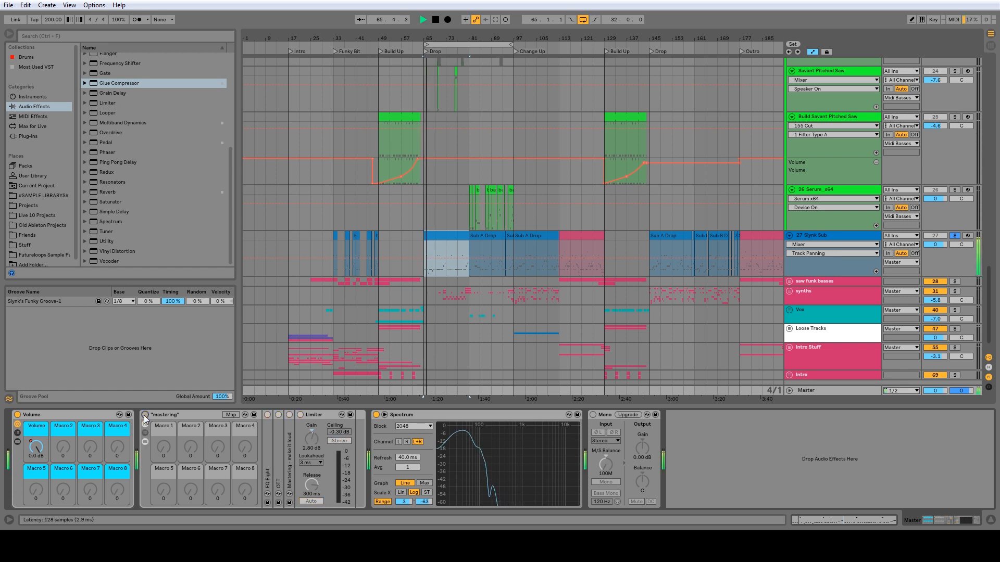
{"action": "left_click", "coordinate": [144, 414]}
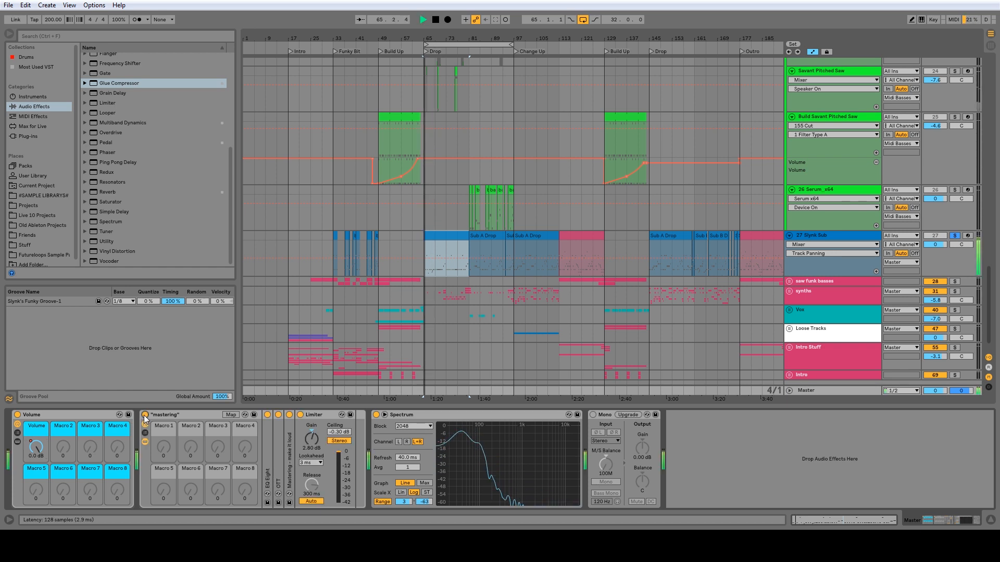
{"action": "left_click", "coordinate": [145, 415]}
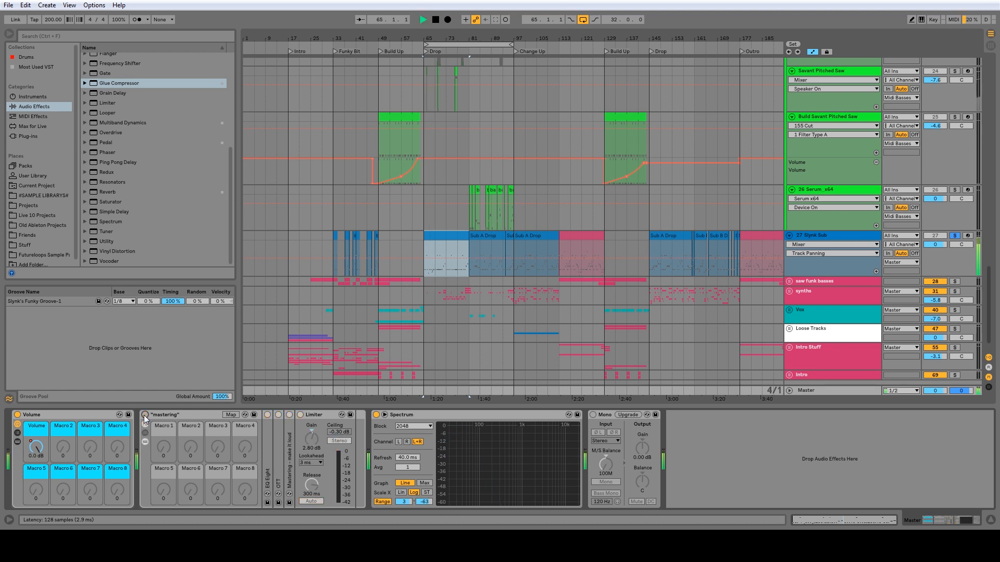
Stop playback and delete the "mastering" rack, Spectrum and Mono utility from the Master track.
{"action": "key", "text": "space"}
{"action": "key", "text": "Delete"}
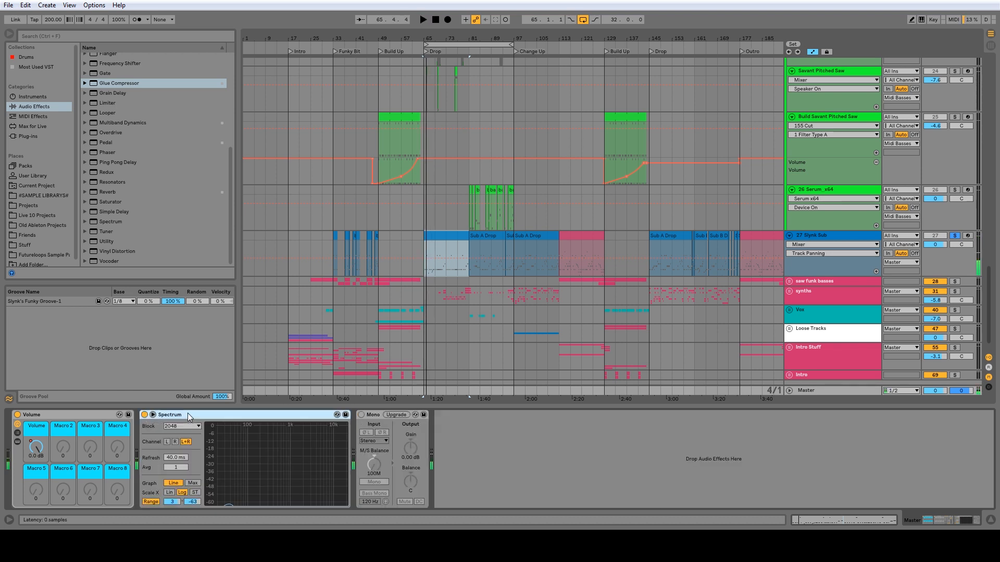
{"action": "key", "text": "Delete"}
{"action": "key", "text": "Delete"}
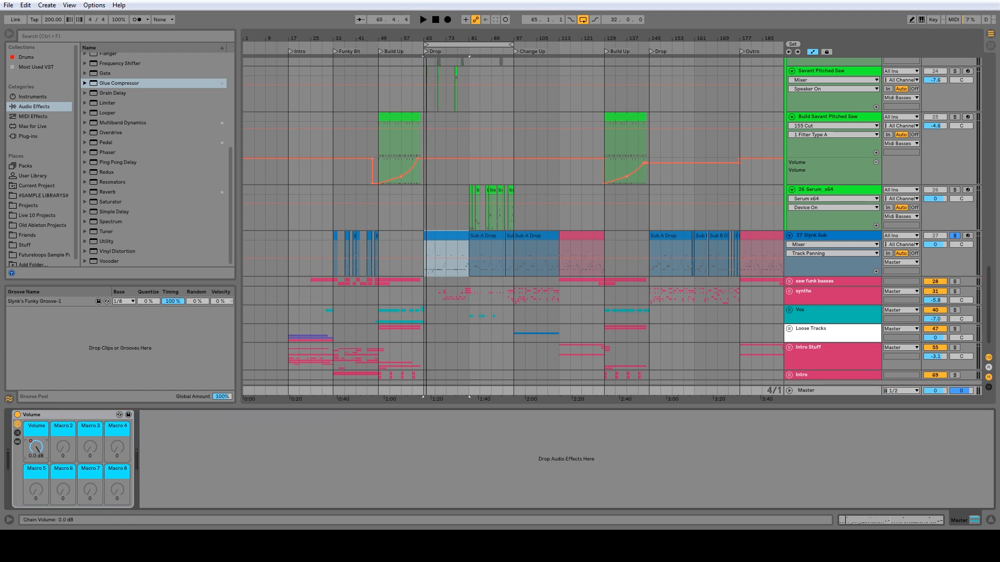
Unfold the Master track's Volume automation and raise the minimum of the Volume macro's mapping to the chain volume.
{"action": "scroll", "coordinate": [308, 380], "scroll_direction": "down", "scroll_amount": 5}
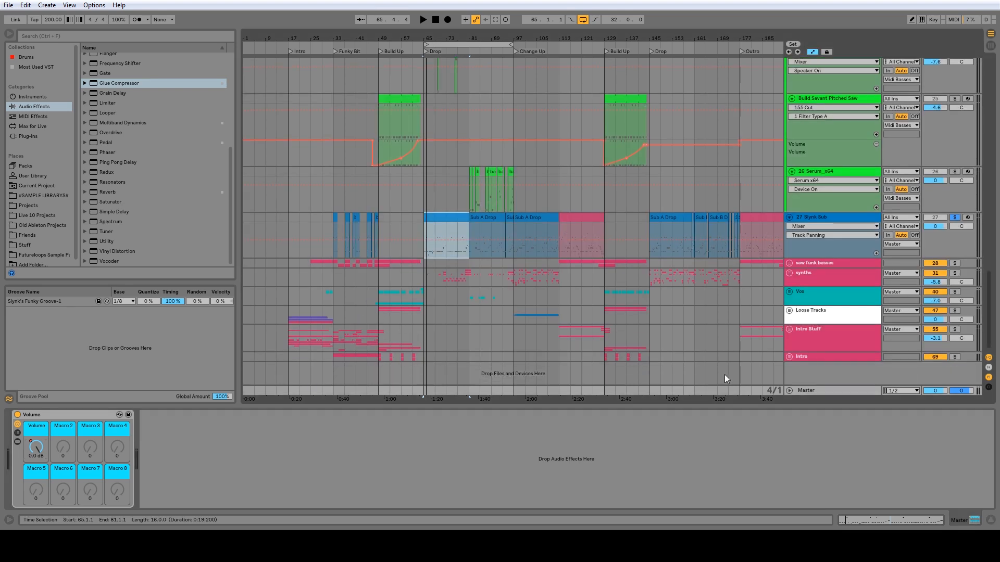
{"action": "left_click", "coordinate": [790, 390]}
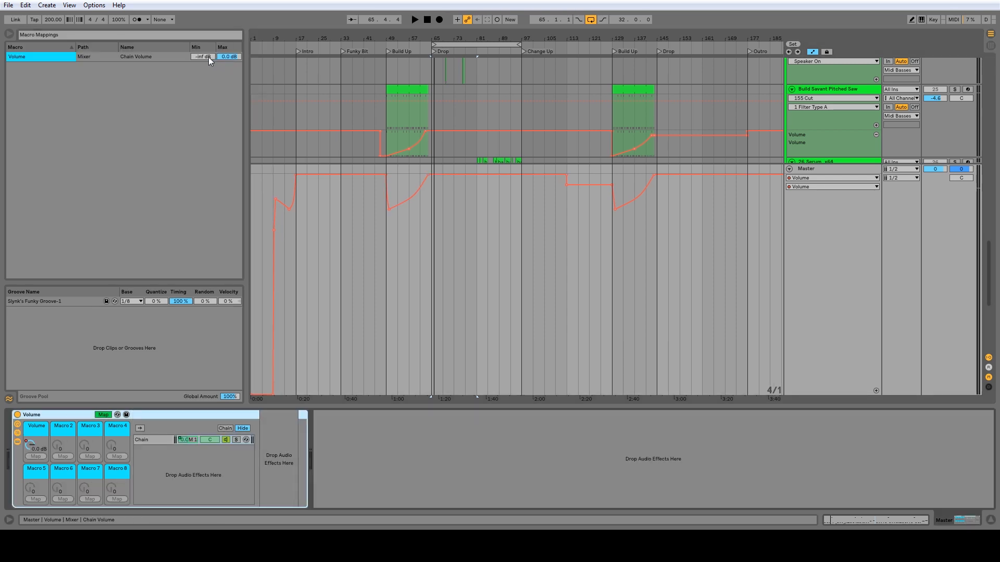
{"action": "left_click", "coordinate": [209, 57]}
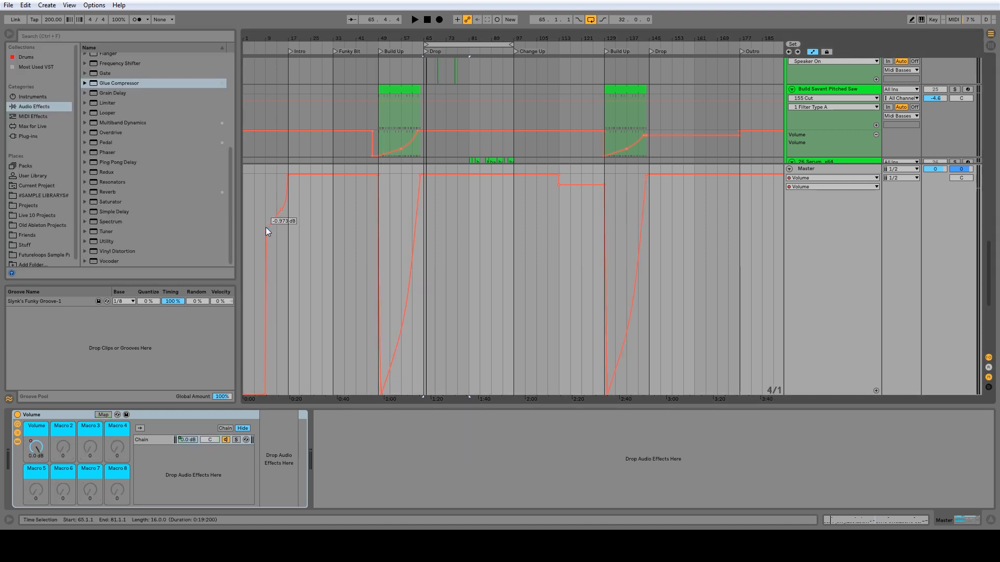
Play the drop and rebalance the unfolded breaks, setting Wide live Drums to -4.6 dB and Ride to -7.2 dB.
{"action": "key", "text": "space"}
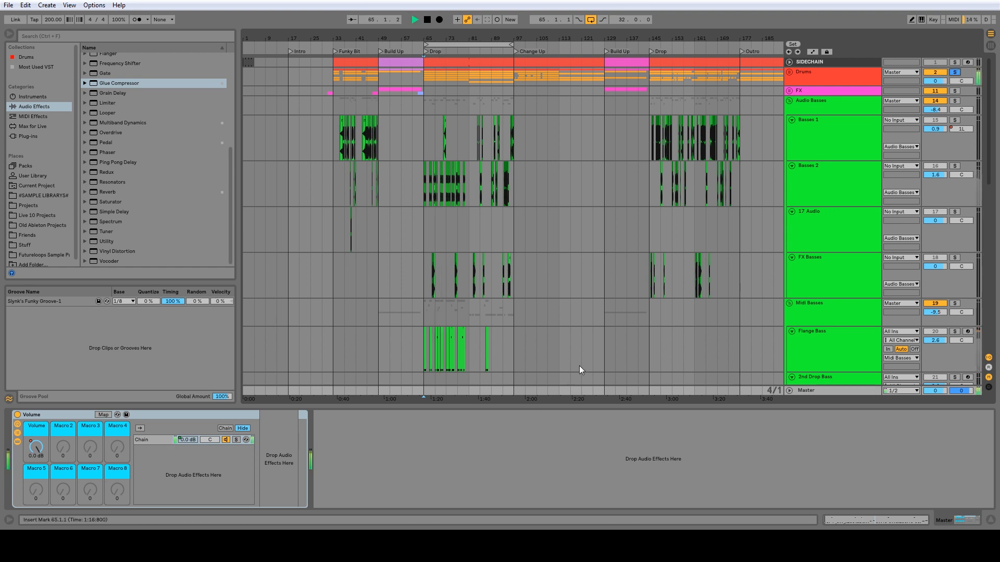
{"action": "key", "text": "space"}
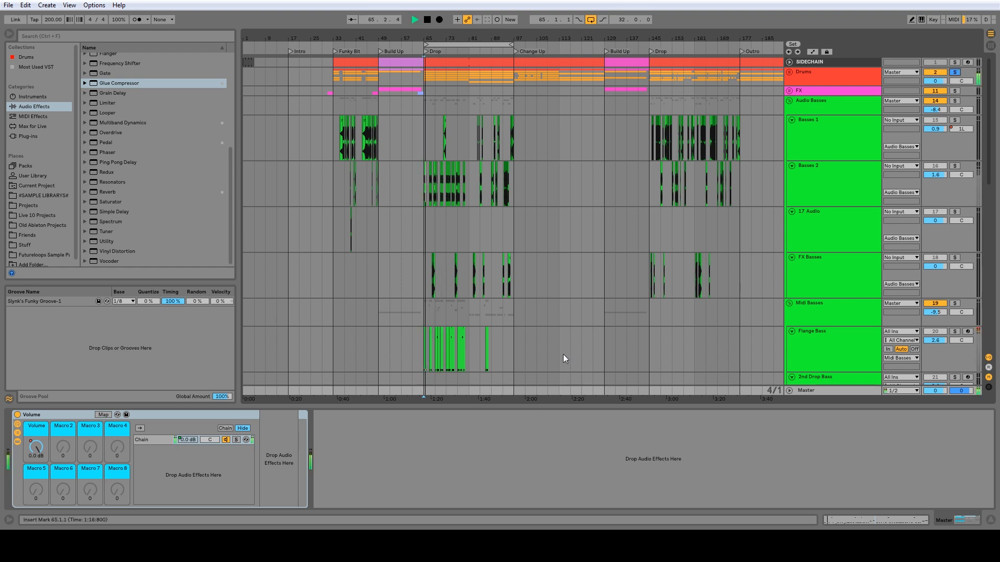
{"action": "left_click", "coordinate": [789, 72]}
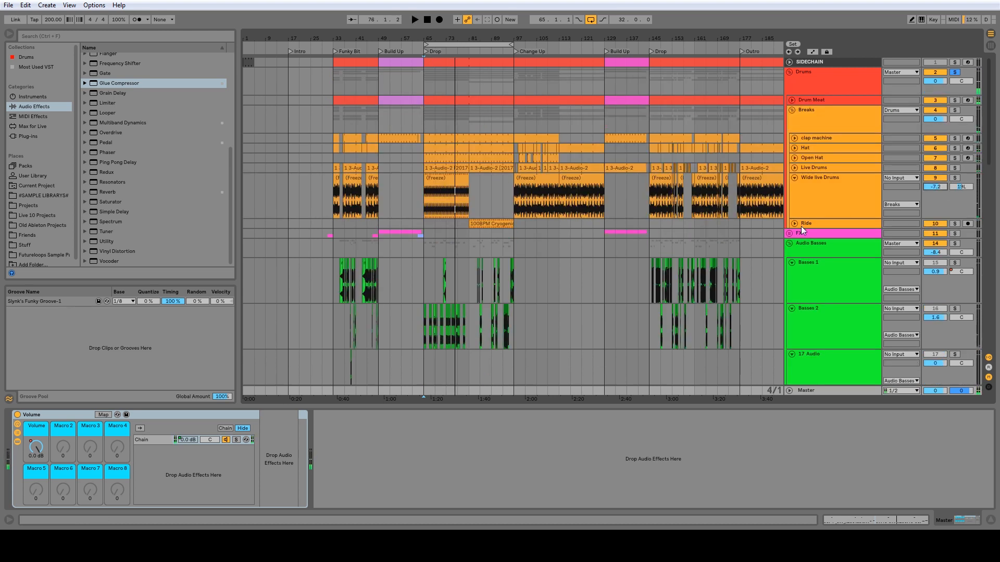
{"action": "left_click", "coordinate": [795, 224]}
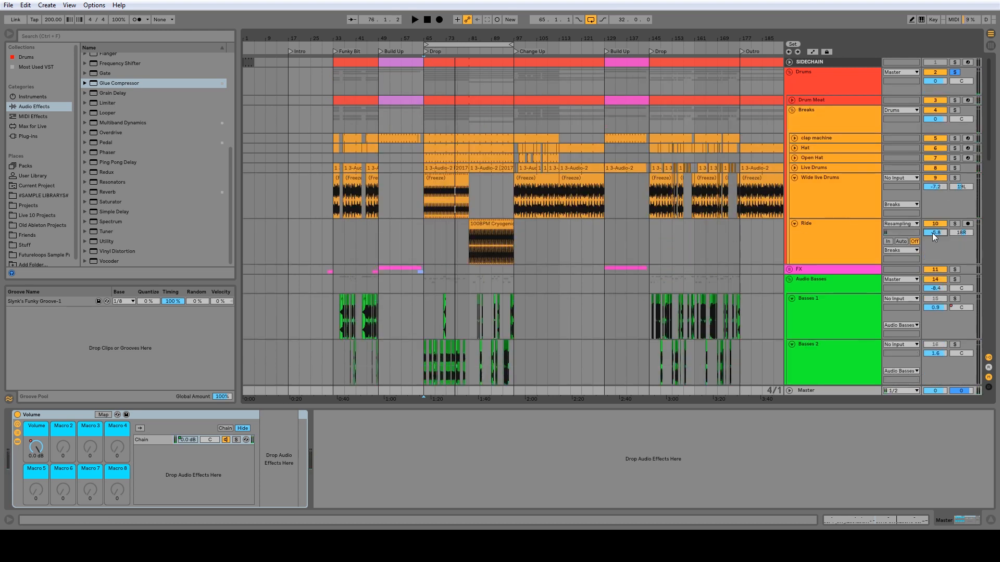
{"action": "key", "text": "space"}
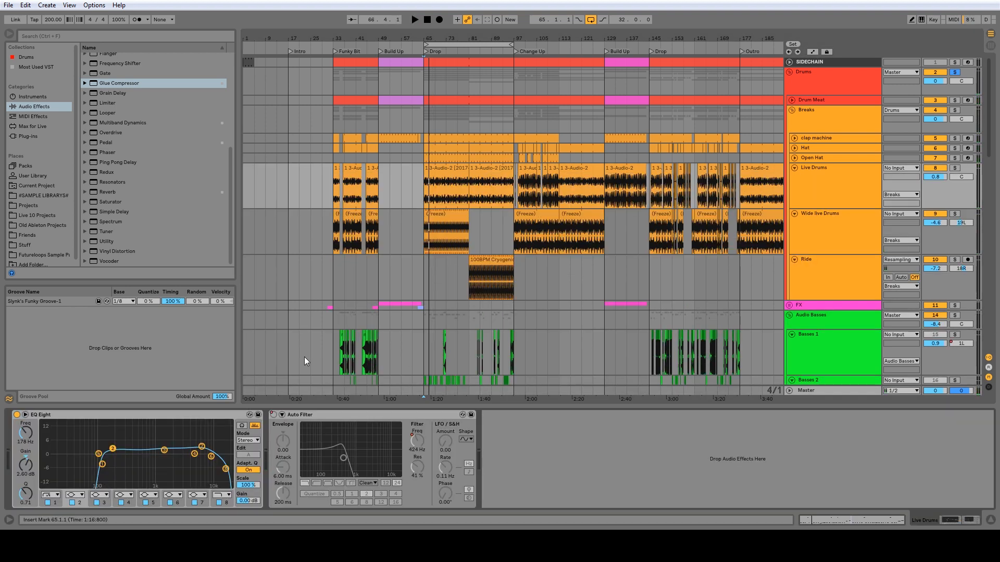
Reshape the Live Drums EQ Eight during playback, with the low cut at 132 Hz and Q 0.53, and a higher treble boost.
{"action": "key", "text": "space"}
{"action": "left_click_drag", "start_coordinate": [202, 446], "coordinate": [114, 451]}
{"action": "left_click_drag", "start_coordinate": [102, 464], "coordinate": [106, 465]}
{"action": "key", "text": "space"}
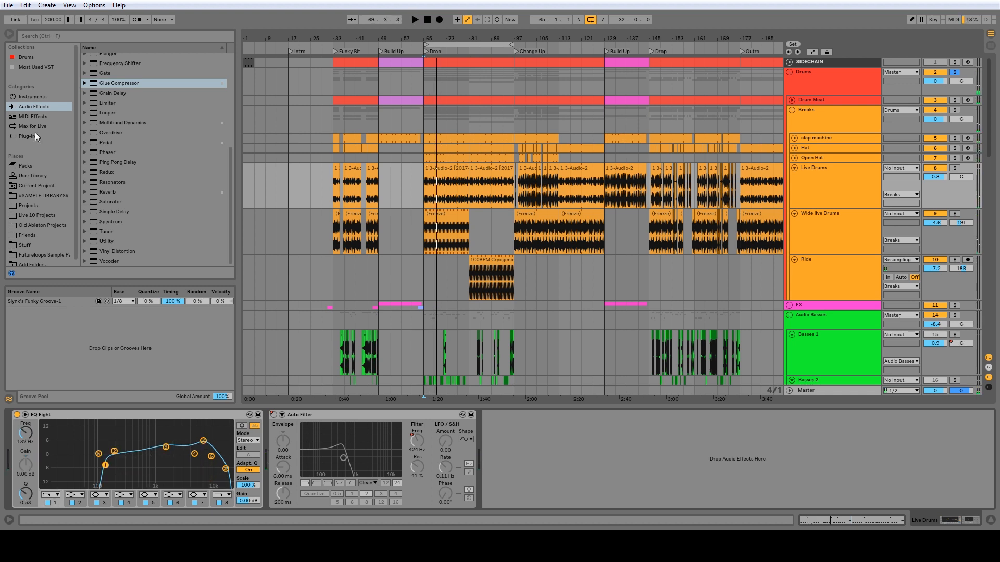
Add iZotope Ozone 5 Imager to Live Drums, with Band 2 width at 71.9% and Band 3 width at 50%.
{"action": "left_click", "coordinate": [34, 127]}
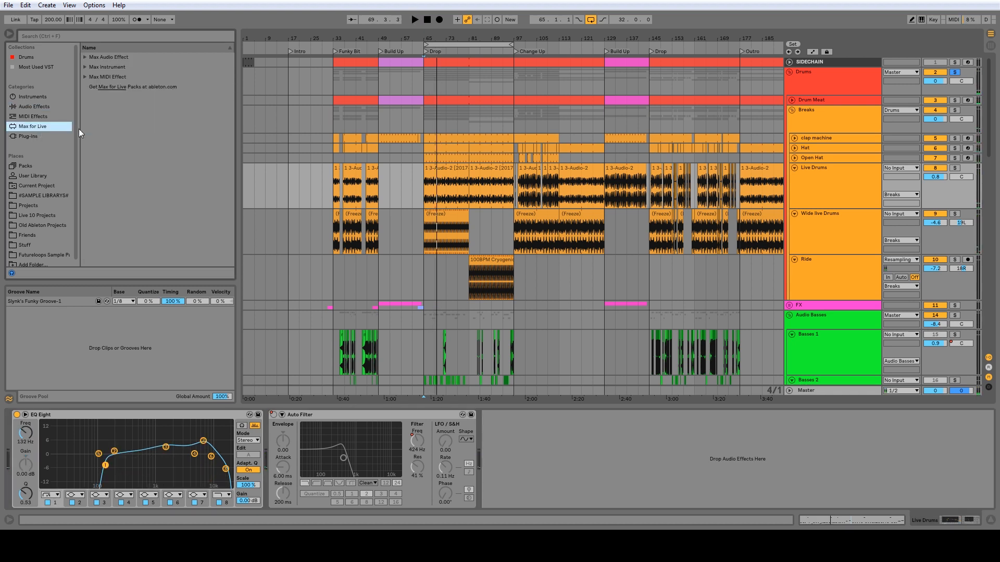
{"action": "left_click", "coordinate": [31, 137]}
{"action": "double_click", "coordinate": [116, 148]}
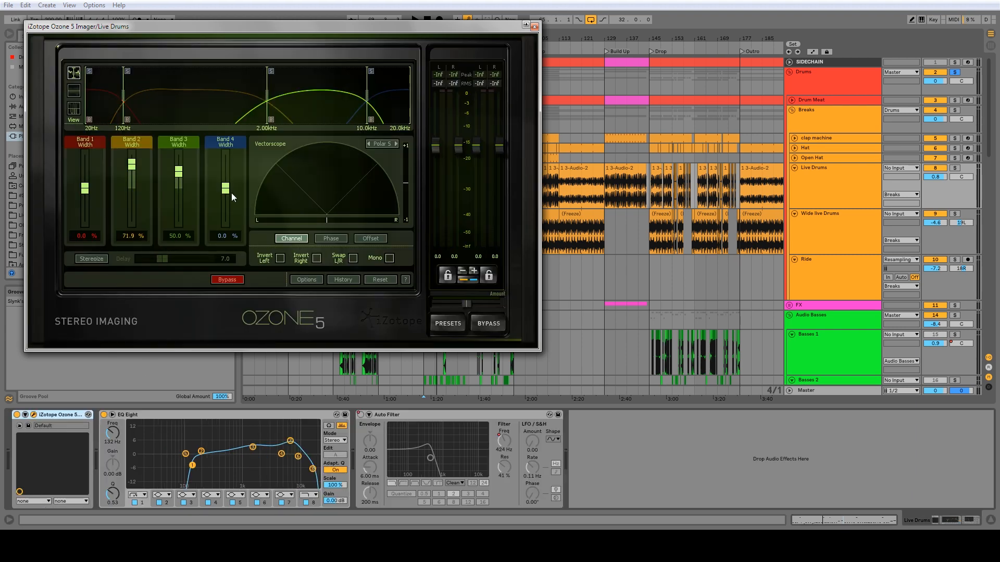
{"action": "key", "text": "space"}
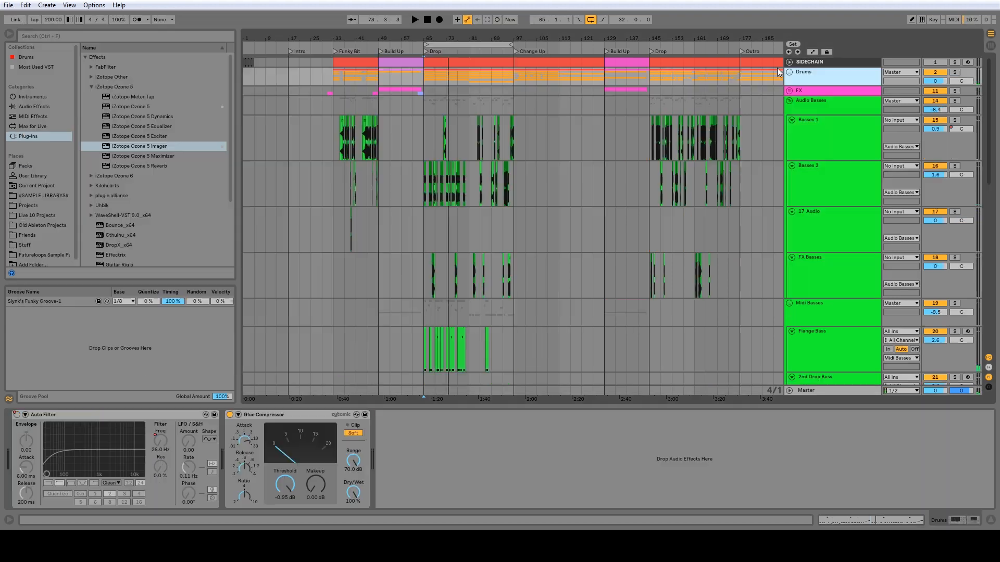
Unfold the Drums group and its Drum Meat track, and play the drop with the basses active.
{"action": "left_click", "coordinate": [789, 72]}
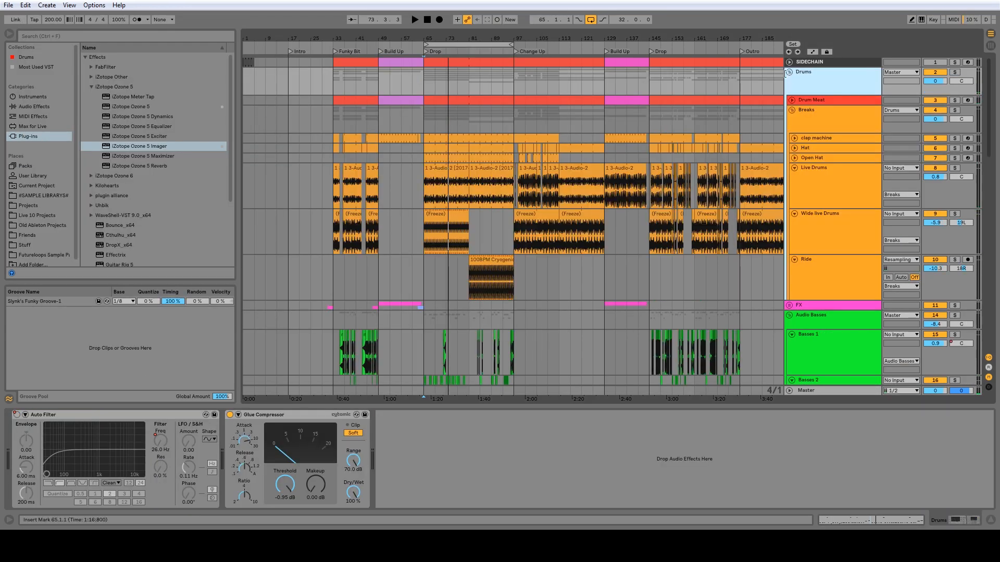
{"action": "left_click", "coordinate": [792, 100]}
{"action": "key", "text": "space"}
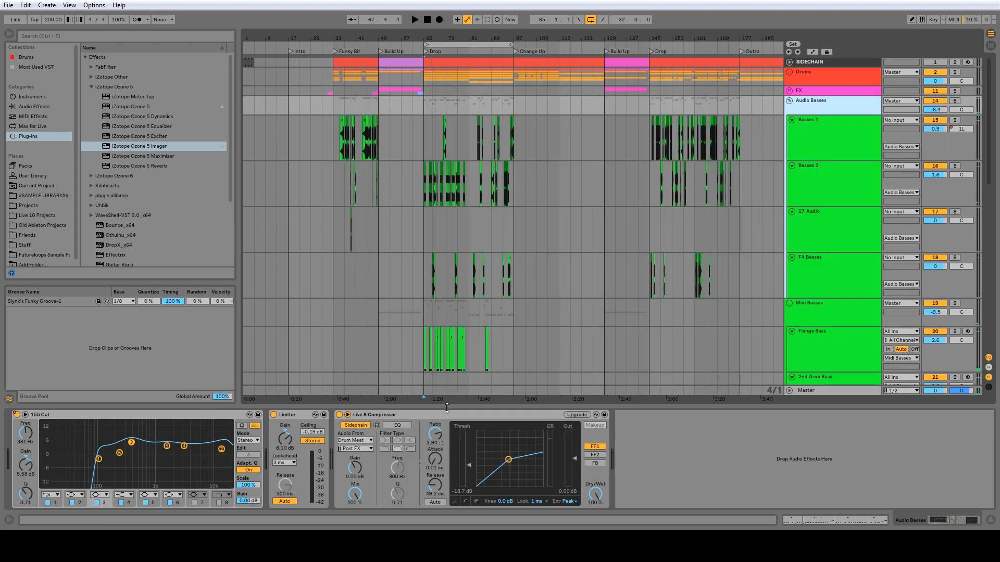
Remove the sidechain compressor, Limiter and 155 Cut EQ from the Audio Basses group, and play the drop with that group soloed.
{"action": "left_click", "coordinate": [446, 413]}
{"action": "key", "text": "Delete"}
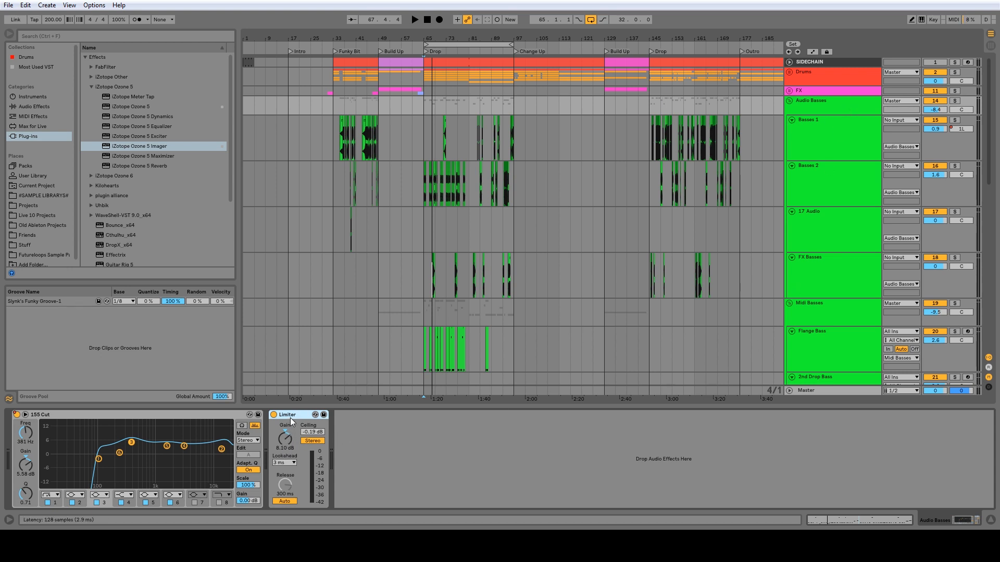
{"action": "key", "text": "Delete"}
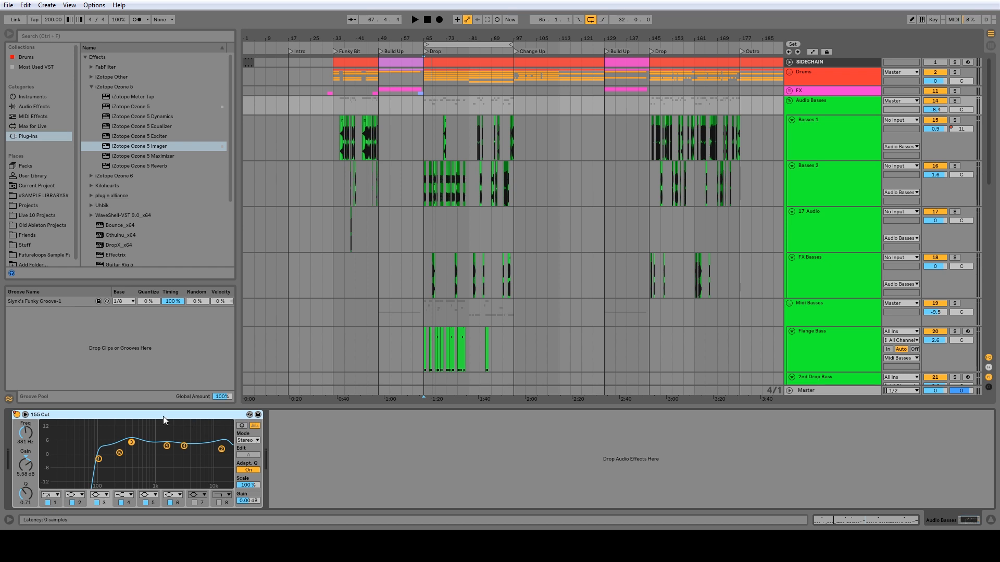
{"action": "key", "text": "Delete"}
{"action": "key", "text": "space"}
{"action": "left_click", "coordinate": [954, 100]}
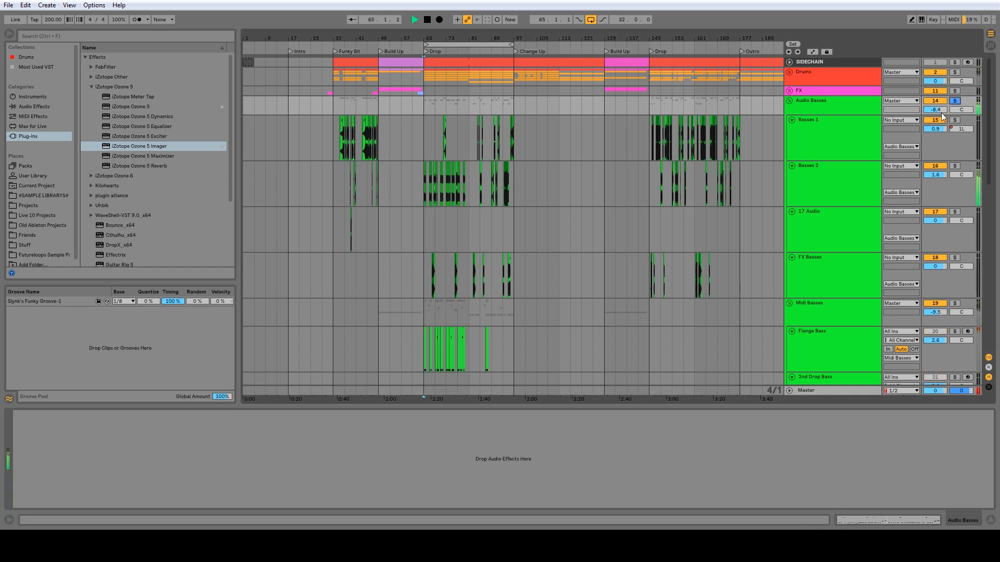
Unfold and examine the Metallic, Mids Distort, Soft, Zappified, Reverb and Chorus effects on the Basses 1 track.
{"action": "left_click", "coordinate": [826, 122]}
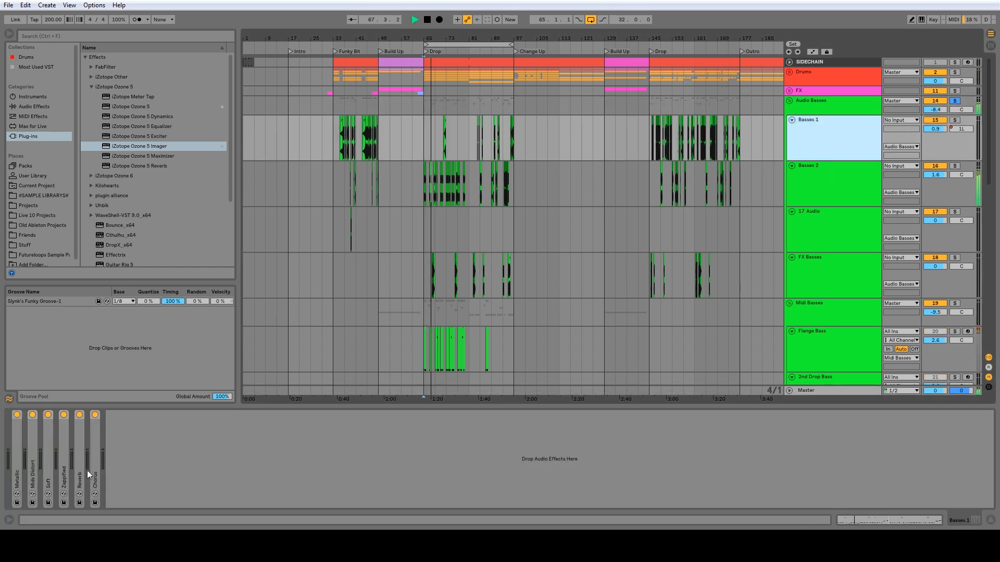
{"action": "double_click", "coordinate": [16, 465]}
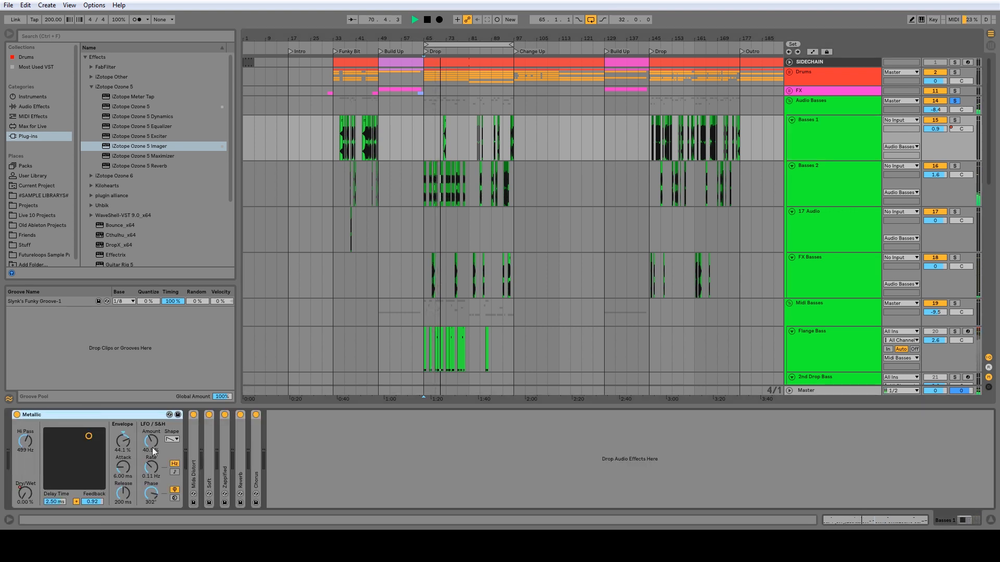
{"action": "double_click", "coordinate": [192, 448]}
{"action": "double_click", "coordinate": [256, 456]}
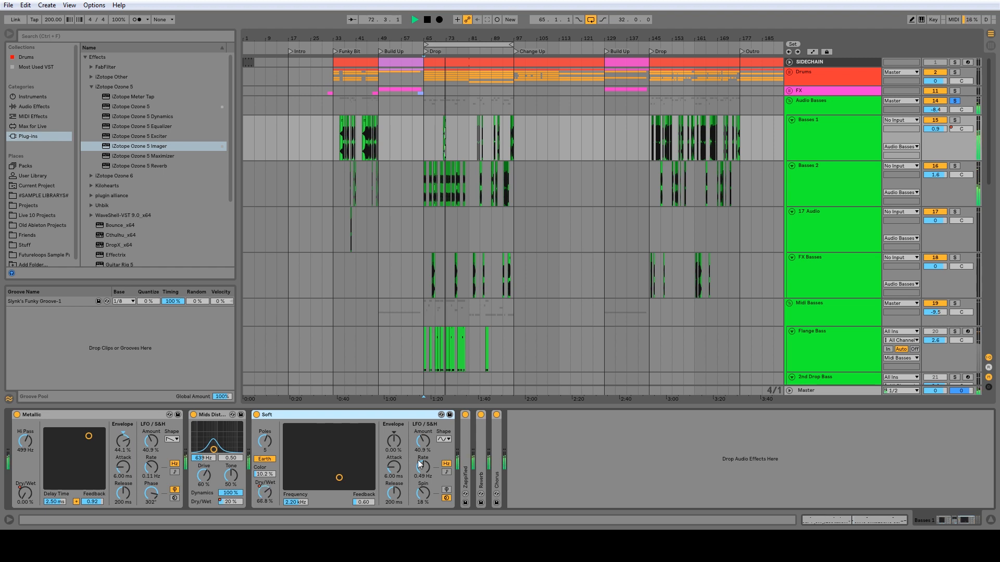
{"action": "double_click", "coordinate": [465, 468]}
{"action": "double_click", "coordinate": [677, 454]}
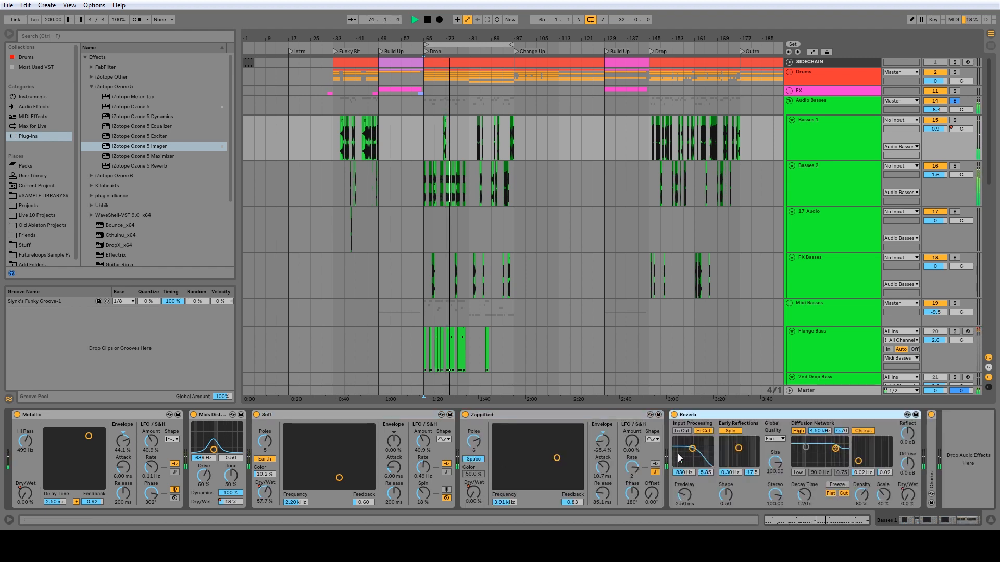
{"action": "double_click", "coordinate": [933, 456]}
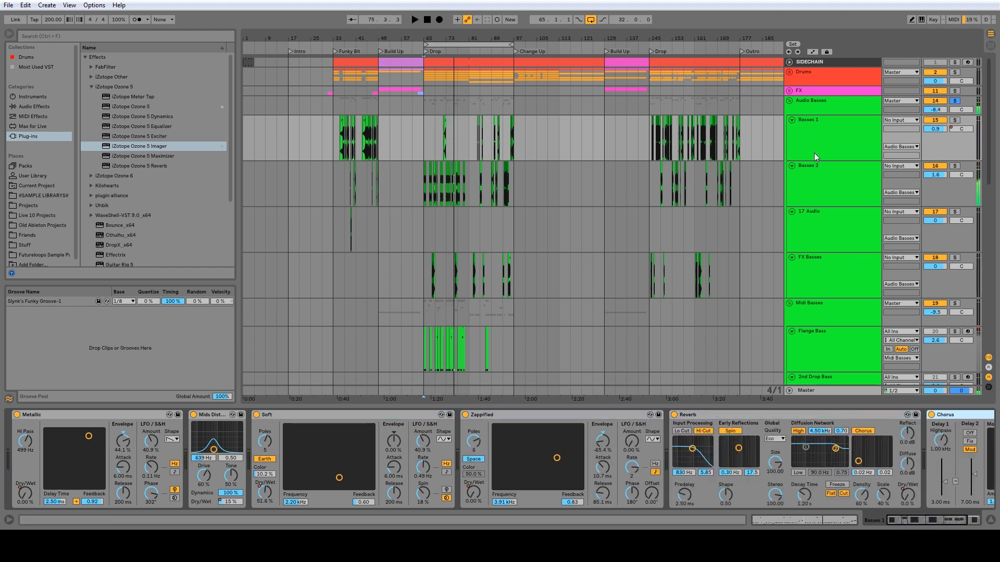
Check the effects on Basses 2 and 17 Audio, move the 17 Audio clip onto Basses 2, and delete the emptied track.
{"action": "left_click", "coordinate": [805, 180]}
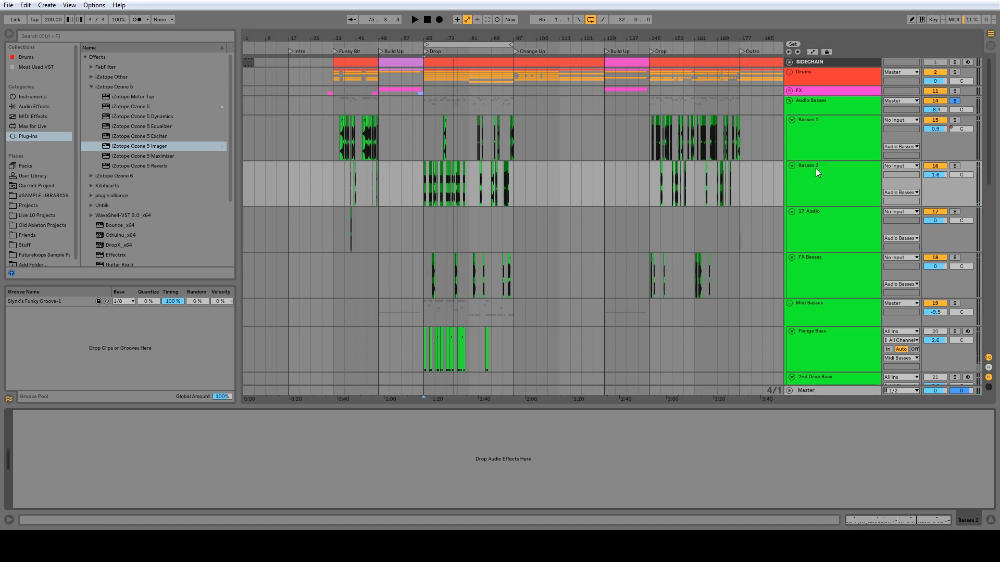
{"action": "left_click", "coordinate": [817, 223]}
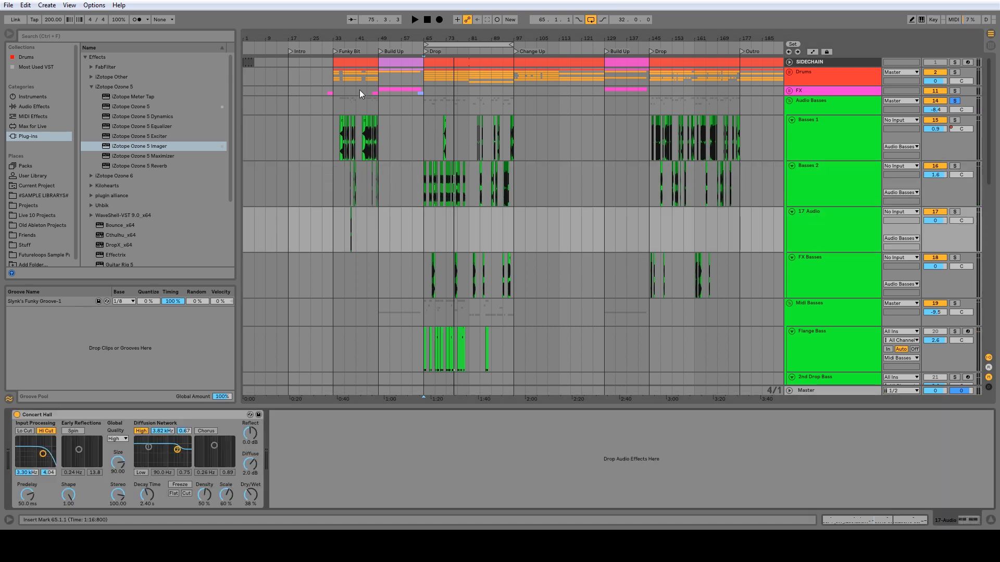
{"action": "left_click_drag", "start_coordinate": [353, 38], "coordinate": [376, 233]}
{"action": "left_click", "coordinate": [817, 172]}
{"action": "left_click", "coordinate": [816, 213]}
{"action": "left_click_drag", "start_coordinate": [478, 210], "coordinate": [485, 192]}
{"action": "left_click_drag", "start_coordinate": [480, 41], "coordinate": [346, 40]}
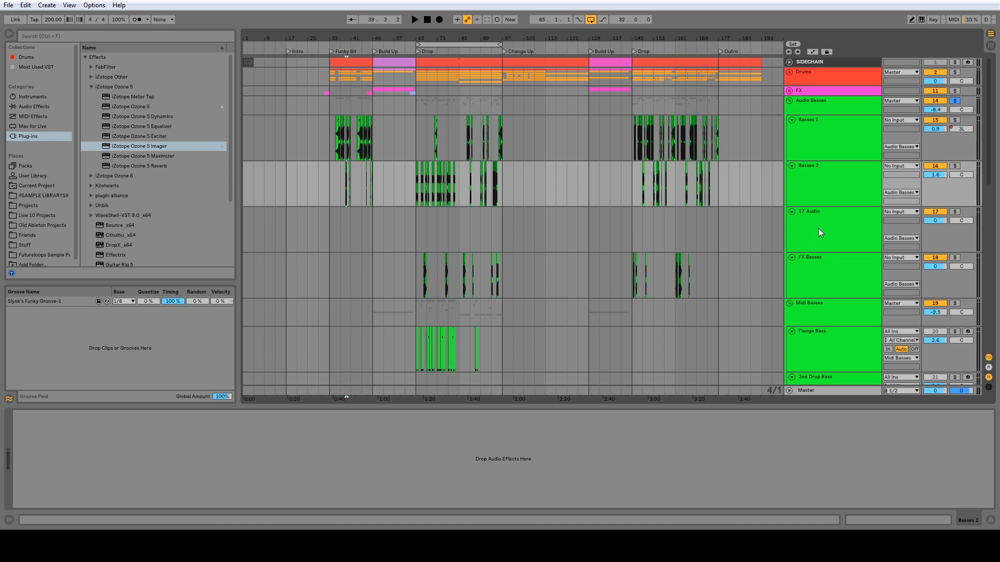
{"action": "left_click", "coordinate": [819, 212]}
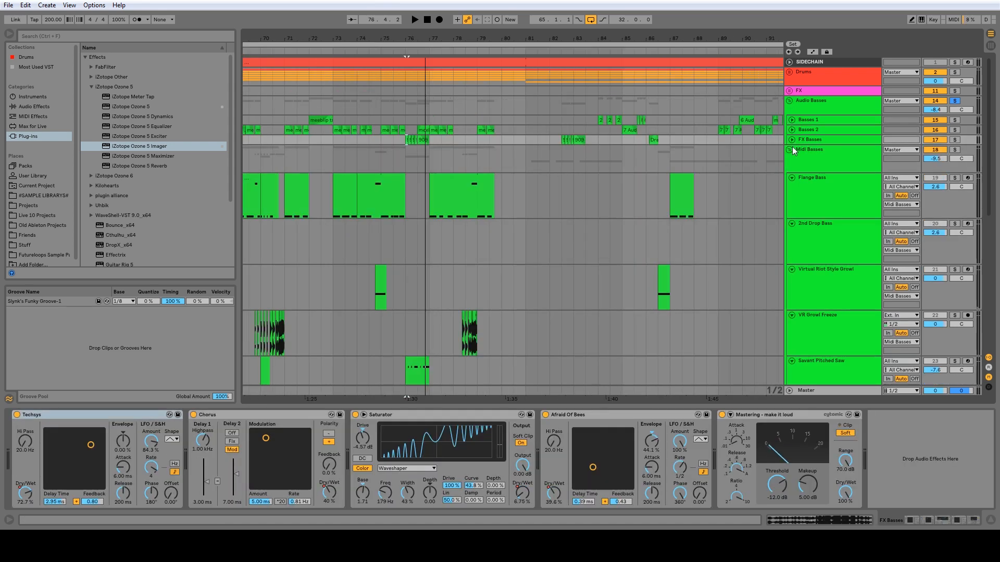
Solo the Midi Basses group, select the first Flange Bass clip of the drop, and play it.
{"action": "left_click", "coordinate": [924, 152]}
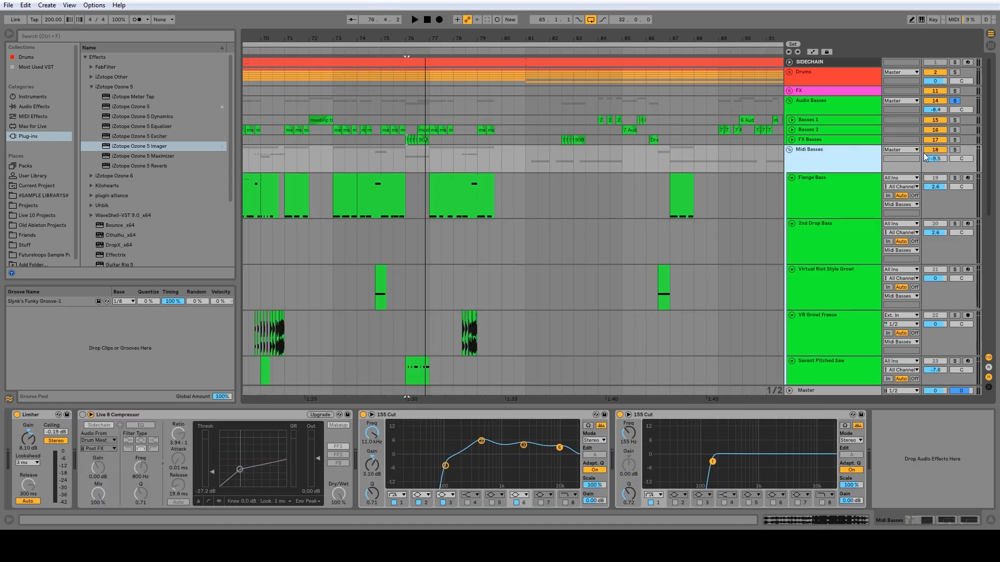
{"action": "left_click", "coordinate": [954, 150]}
{"action": "left_click_drag", "start_coordinate": [529, 40], "coordinate": [557, 22]}
{"action": "left_click", "coordinate": [420, 177]}
{"action": "key", "text": "space"}
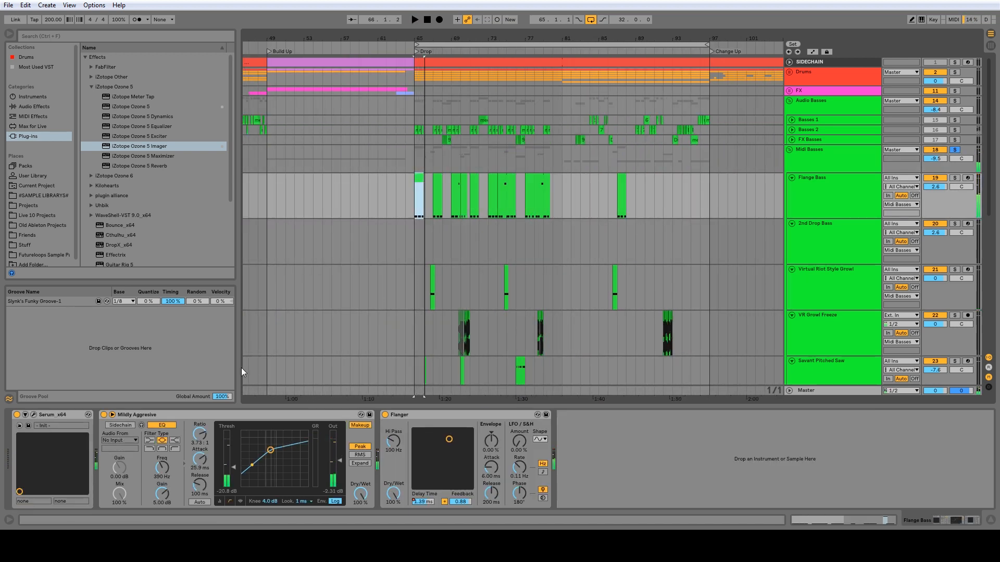
Delete the Mildly Aggresive compressor from Flange Bass, compare the Flanger on and off, and lower its Dry/Wet to 54%.
{"action": "left_click", "coordinate": [148, 415]}
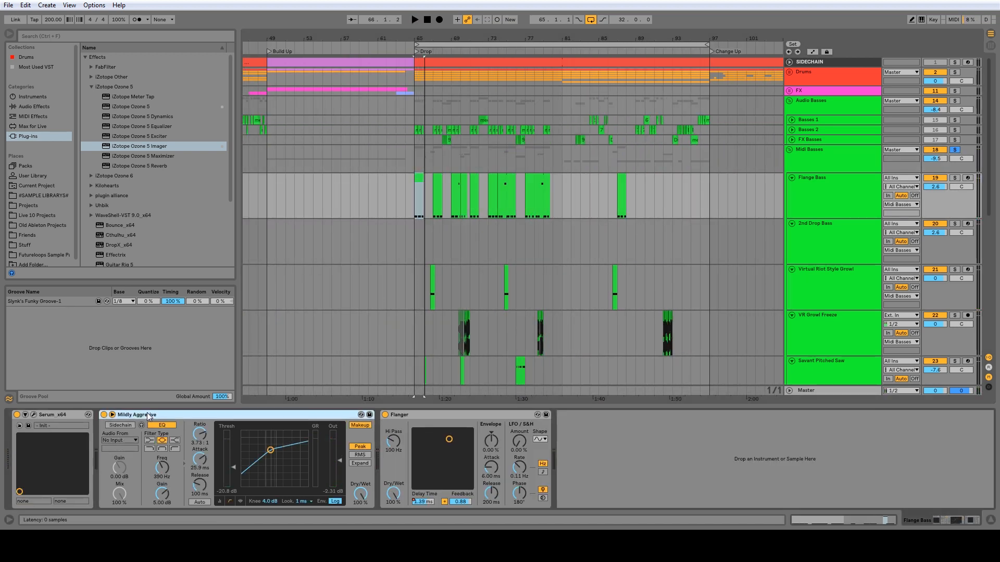
{"action": "key", "text": "Delete"}
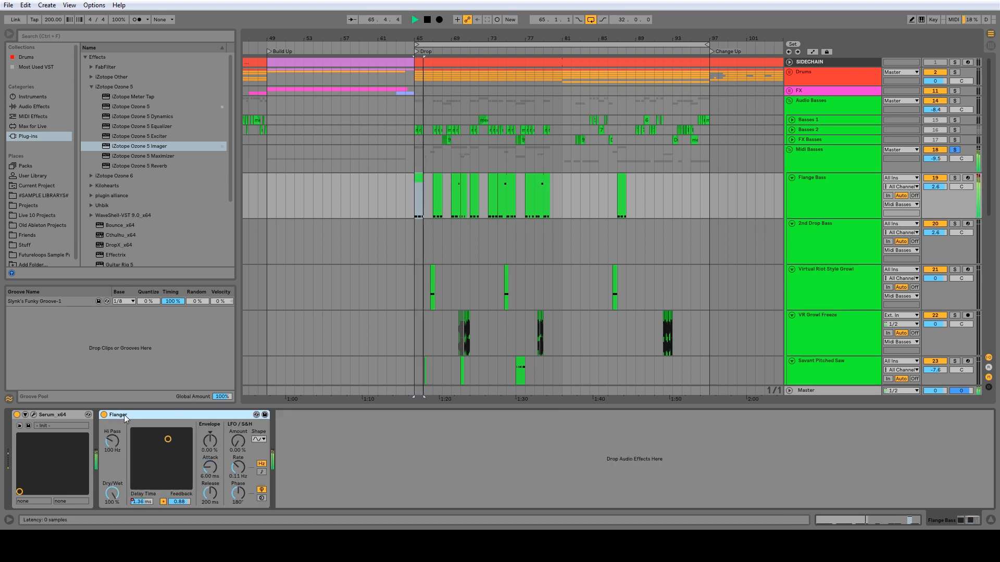
{"action": "left_click", "coordinate": [103, 415]}
{"action": "left_click", "coordinate": [103, 415]}
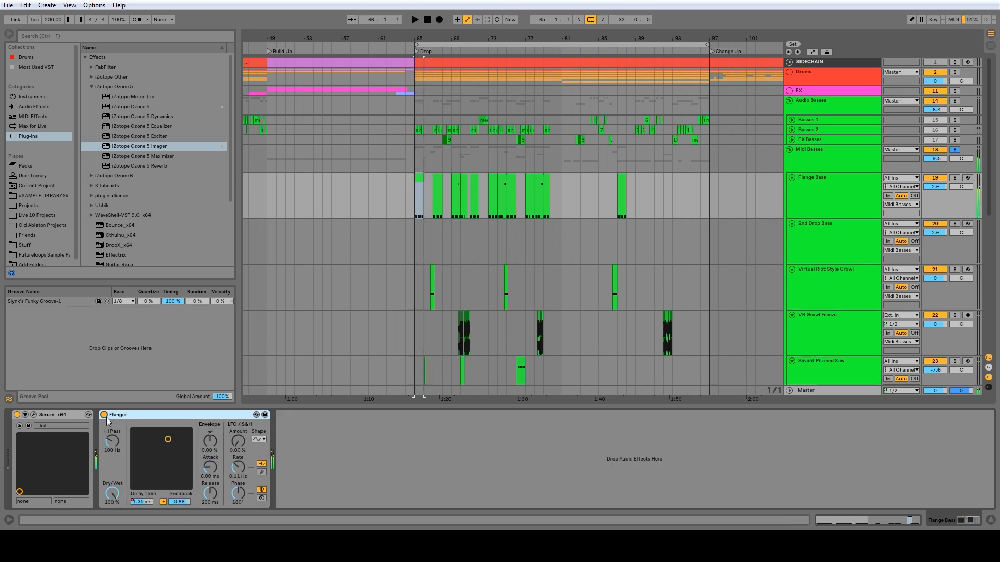
{"action": "key", "text": "space"}
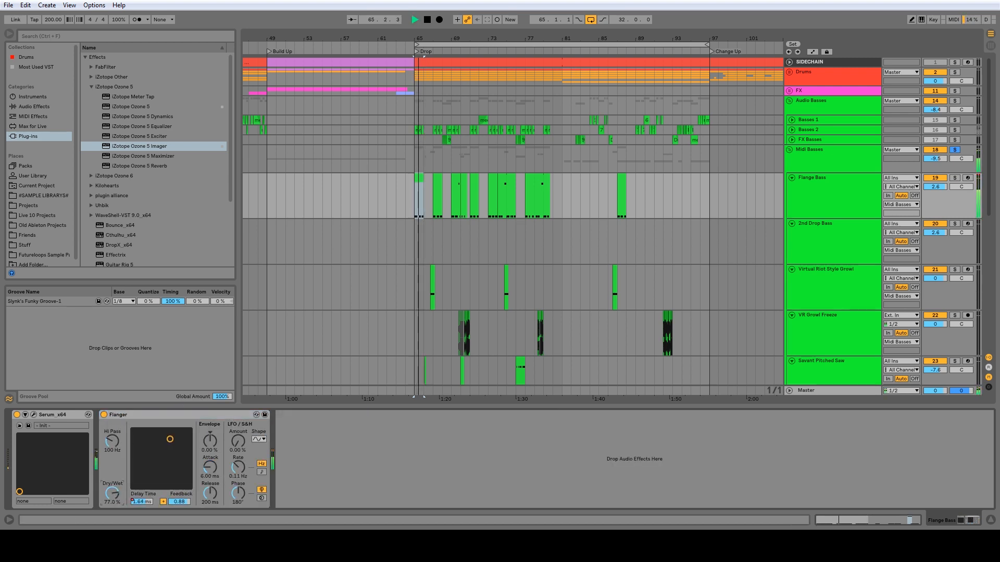
Open Serum on Flange Bass, compare the sound with and without its HN 12 filter, and leave the filter off.
{"action": "left_click", "coordinate": [33, 416]}
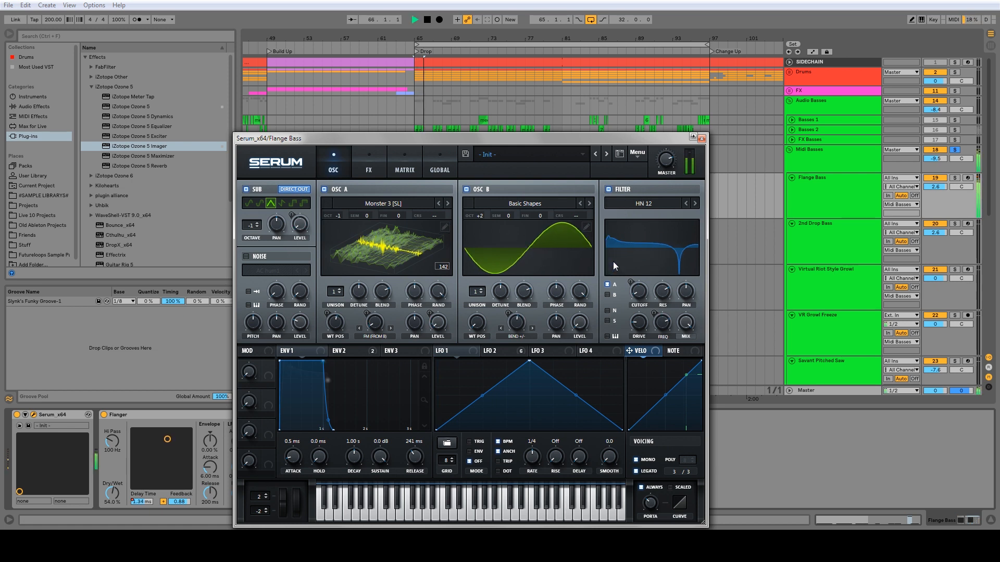
{"action": "key", "text": "space"}
{"action": "left_click", "coordinate": [608, 189]}
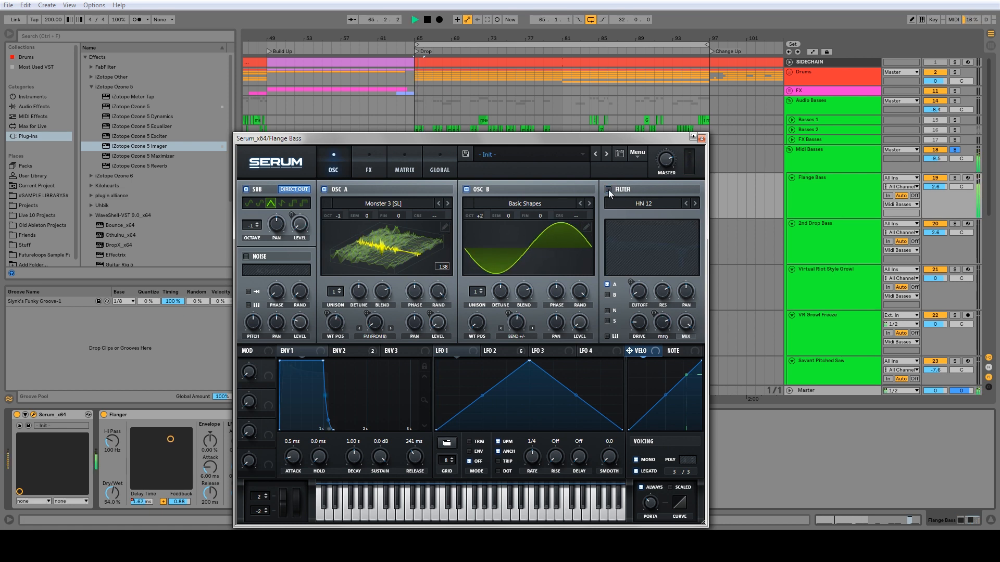
{"action": "key", "text": "space"}
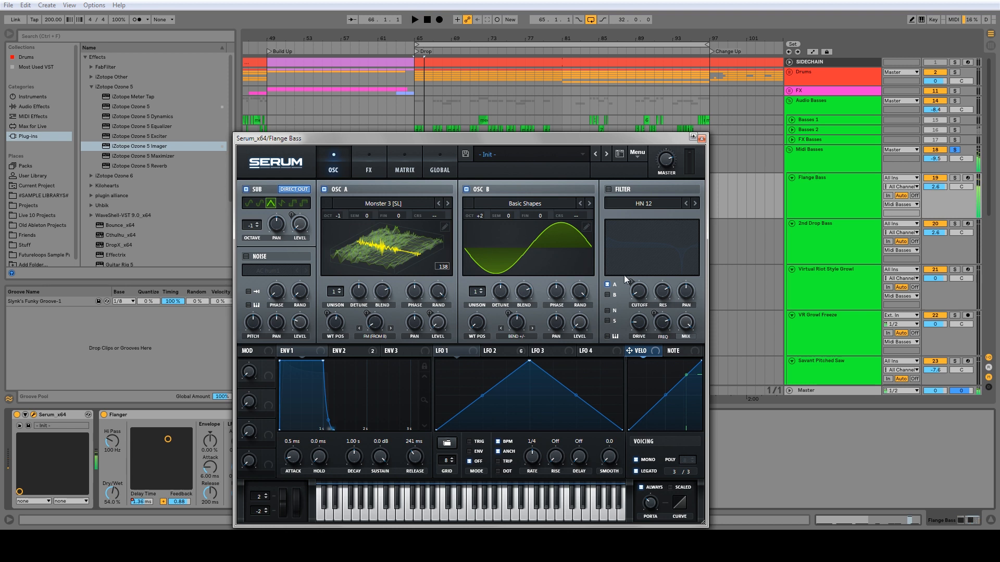
{"action": "key", "text": "space"}
{"action": "left_click", "coordinate": [609, 190]}
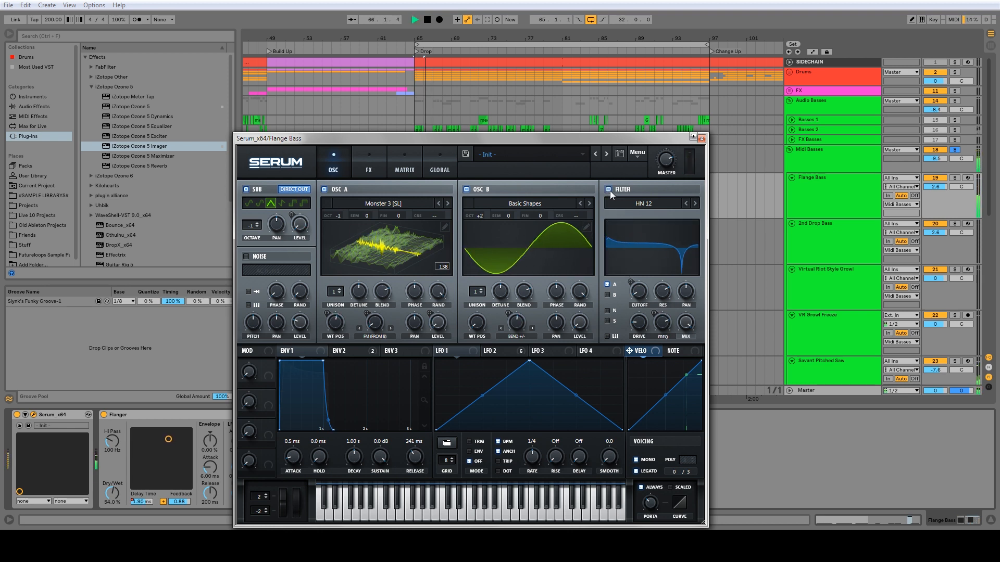
{"action": "left_click", "coordinate": [609, 191]}
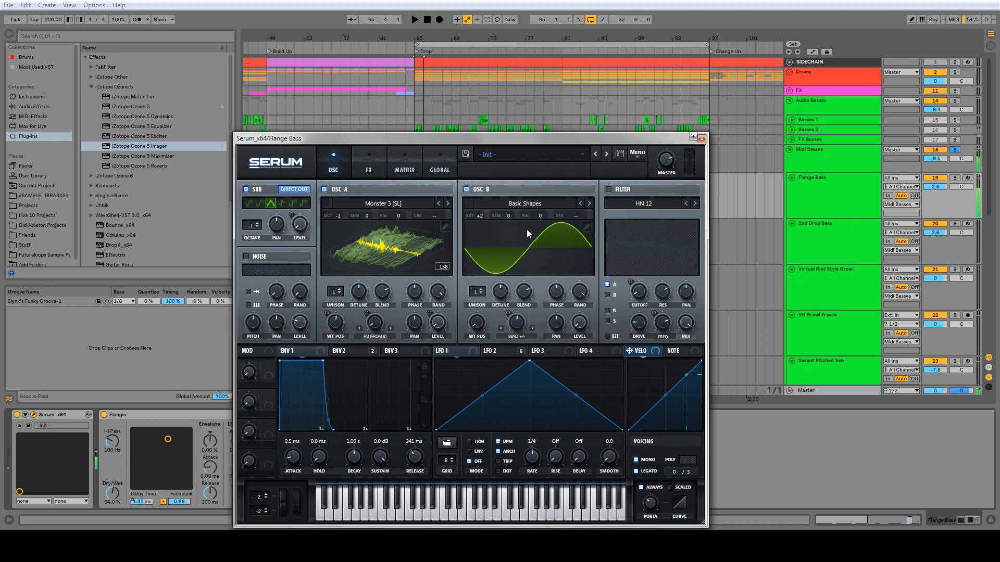
Set Serum's oscillator A to 4 unison voices and reduce its detune while the clip plays.
{"action": "left_click", "coordinate": [339, 291]}
{"action": "key", "text": "space"}
{"action": "left_click_drag", "start_coordinate": [358, 291], "coordinate": [362, 329]}
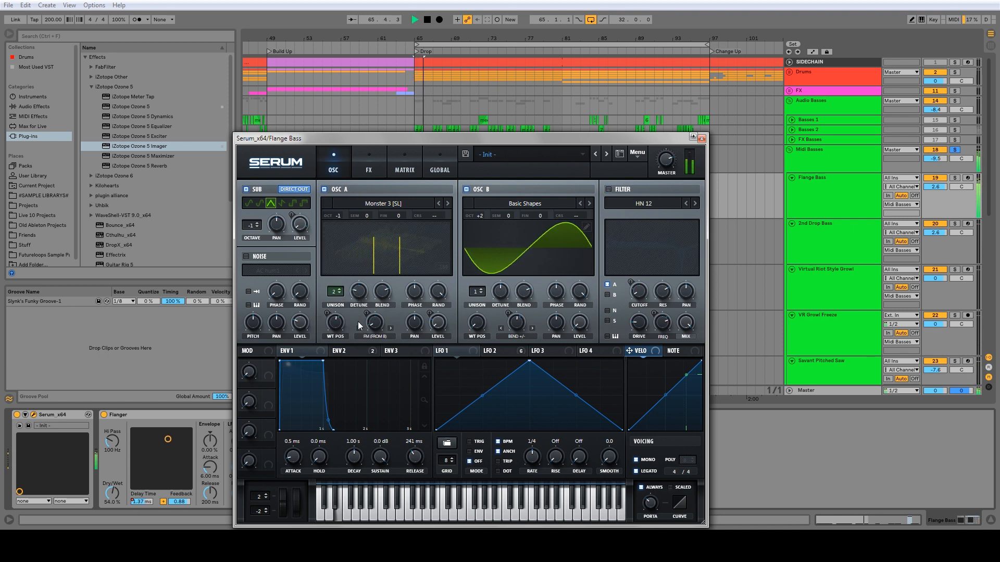
{"action": "key", "text": "space"}
{"action": "left_click", "coordinate": [339, 290]}
{"action": "left_click", "coordinate": [340, 290]}
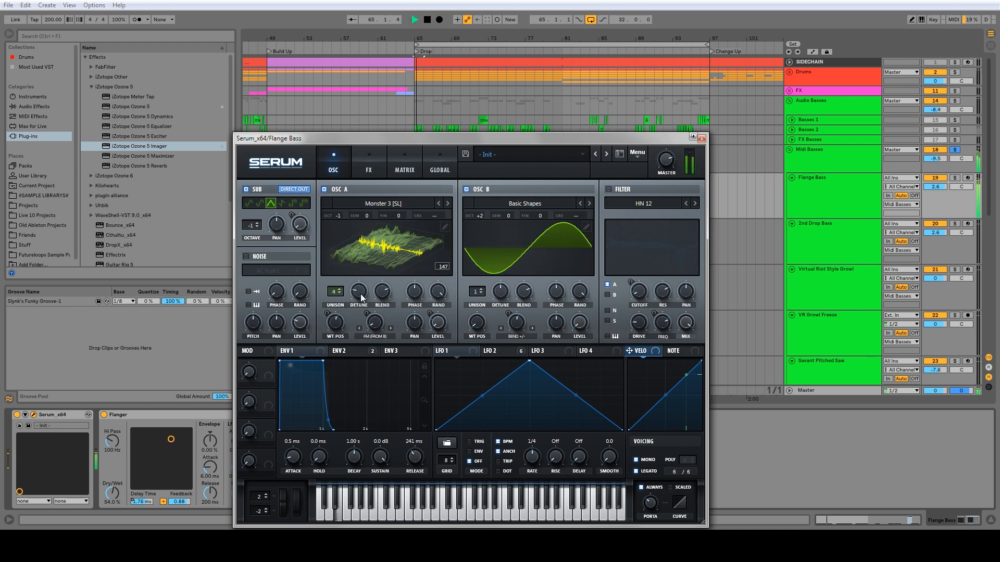
Set Serum's oscillator B to 4 unison voices and play the clip.
{"action": "left_click", "coordinate": [483, 290]}
{"action": "left_click", "coordinate": [482, 290]}
{"action": "key", "text": "space"}
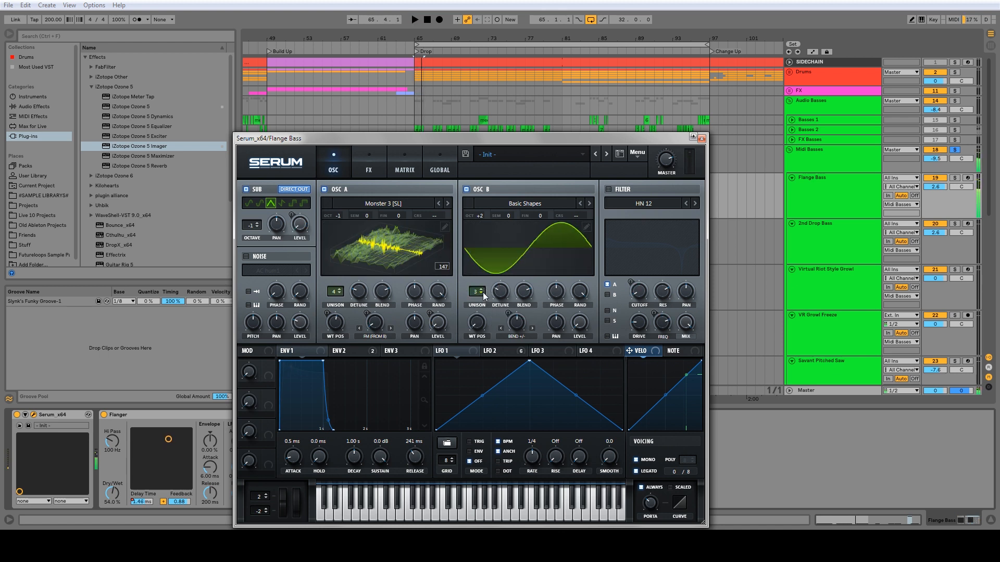
{"action": "left_click", "coordinate": [483, 290]}
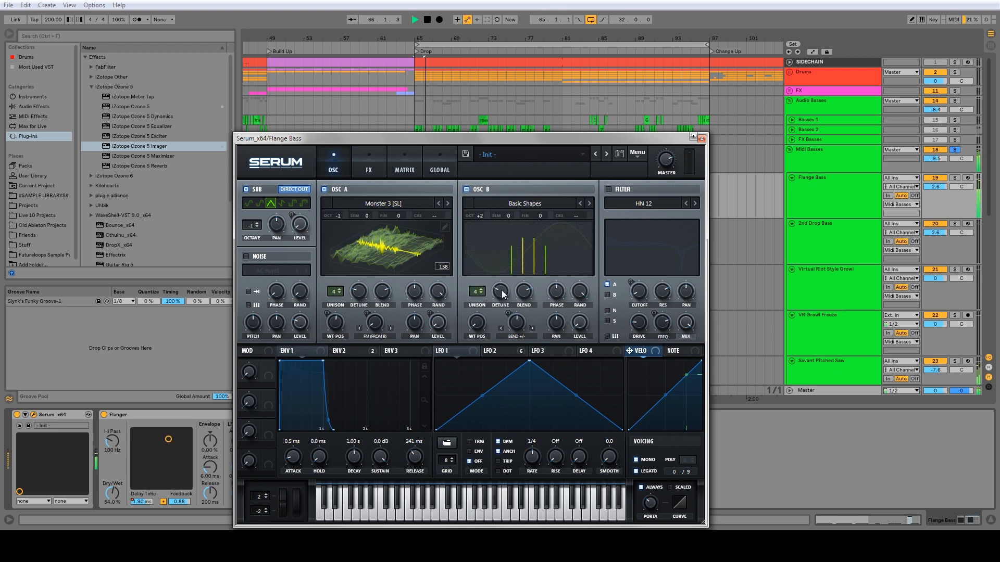
Compare the Sub oscillator on and off and with or without Direct Out during playback, and leave it switched off.
{"action": "left_click", "coordinate": [247, 189]}
{"action": "key", "text": "space"}
{"action": "key", "text": "space"}
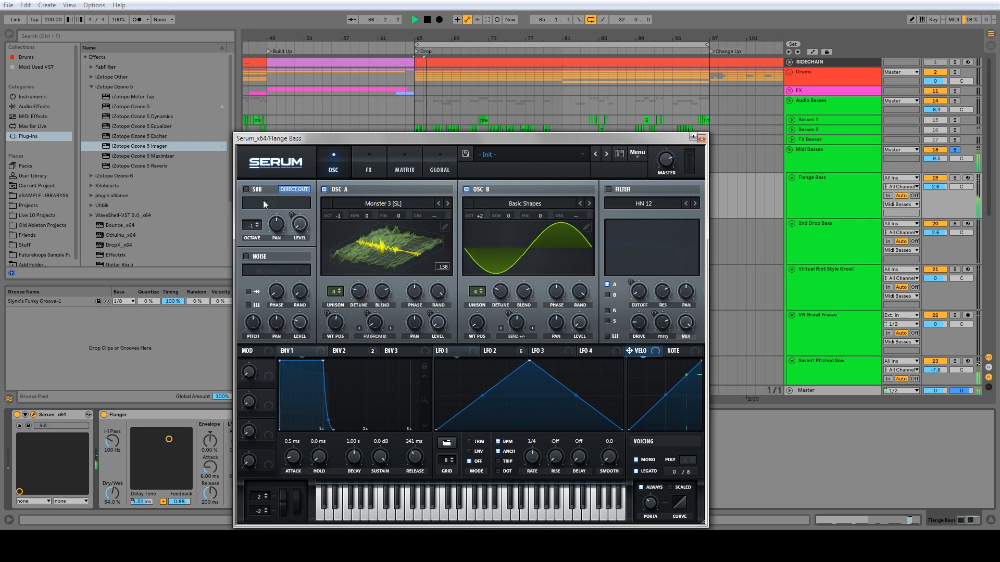
{"action": "key", "text": "space"}
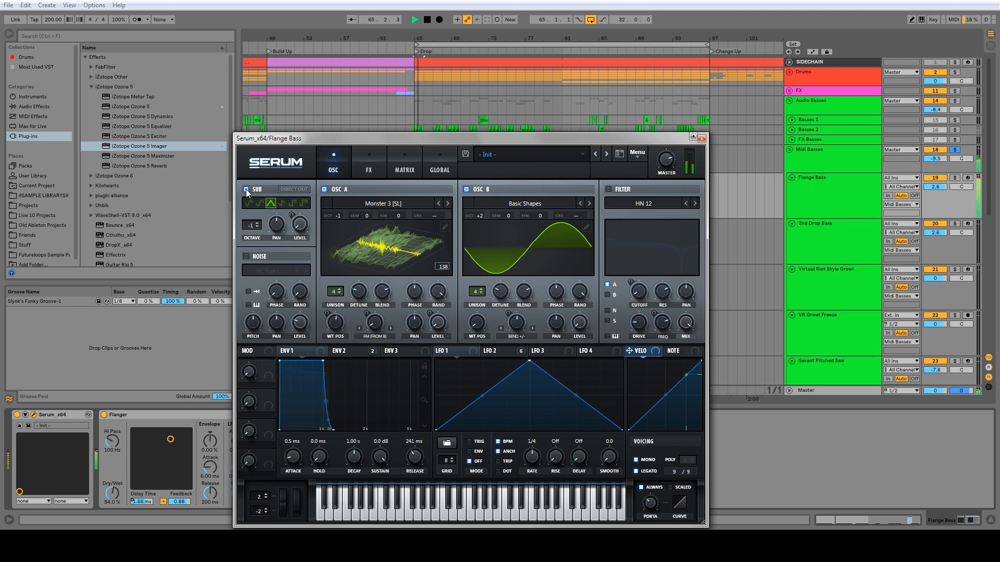
{"action": "left_click", "coordinate": [286, 190]}
{"action": "key", "text": "space"}
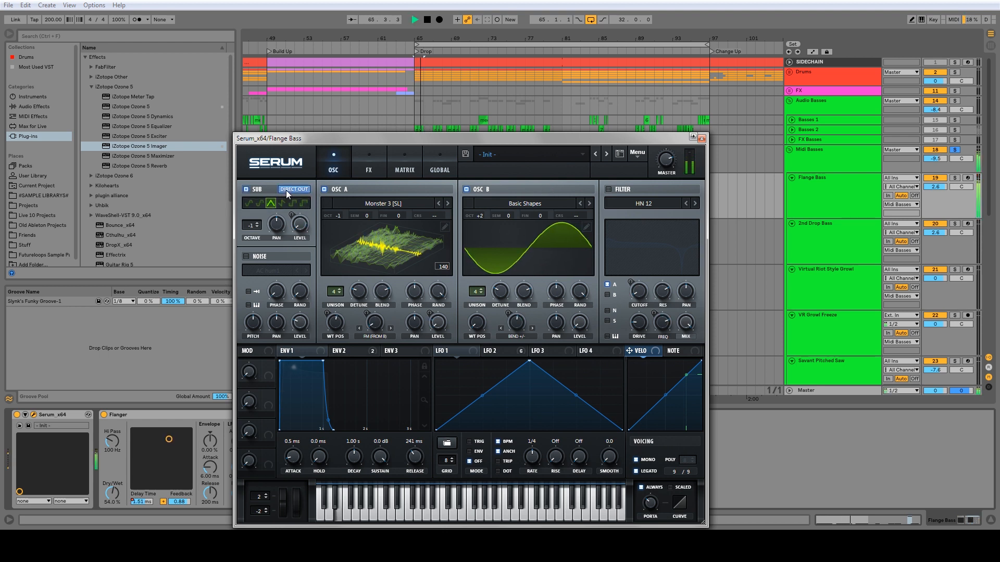
{"action": "key", "text": "space"}
{"action": "key", "text": "space"}
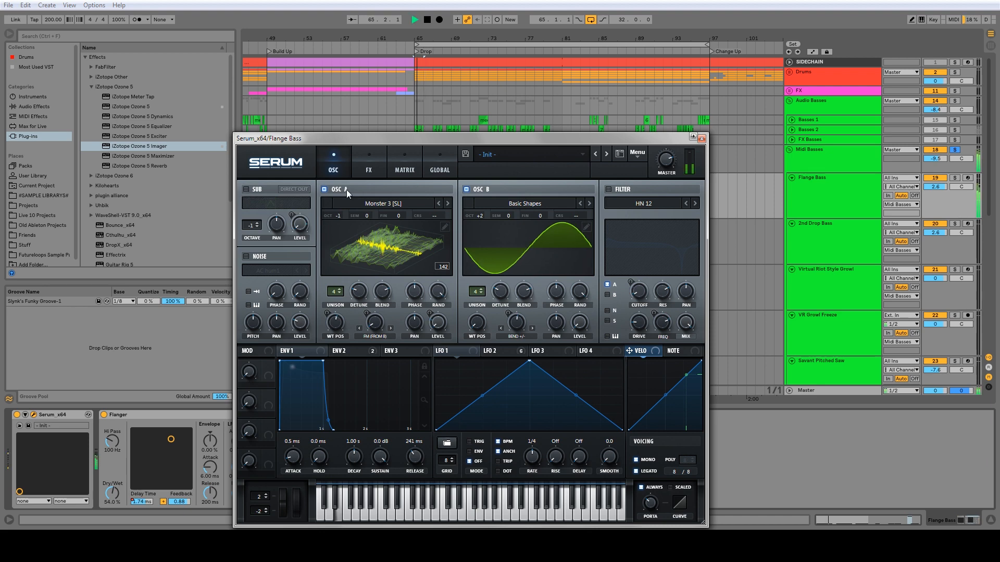
Enable Tube distortion in Serum's effects and switch its compressor to multiband mode while playing the clip.
{"action": "left_click", "coordinate": [369, 170]}
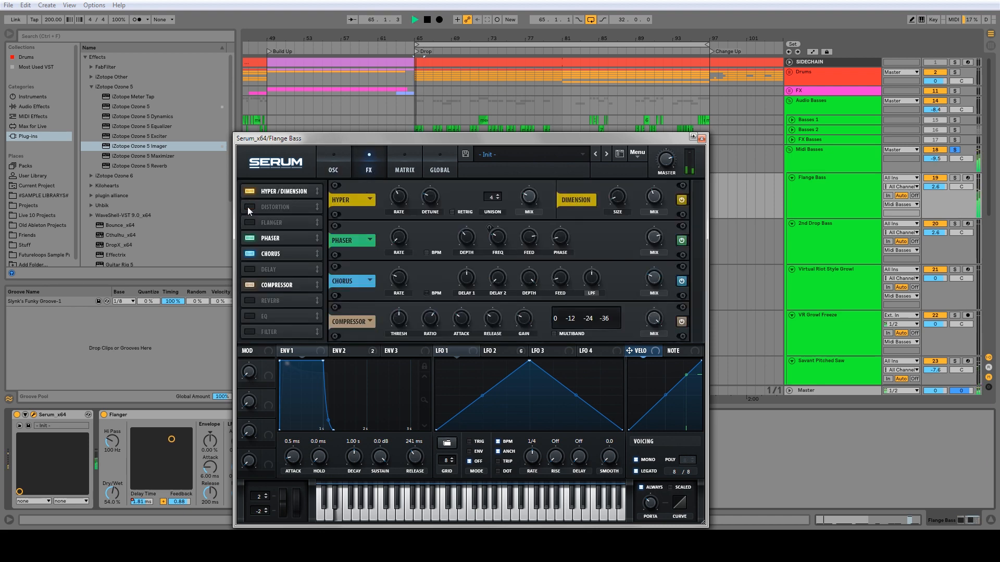
{"action": "key", "text": "space"}
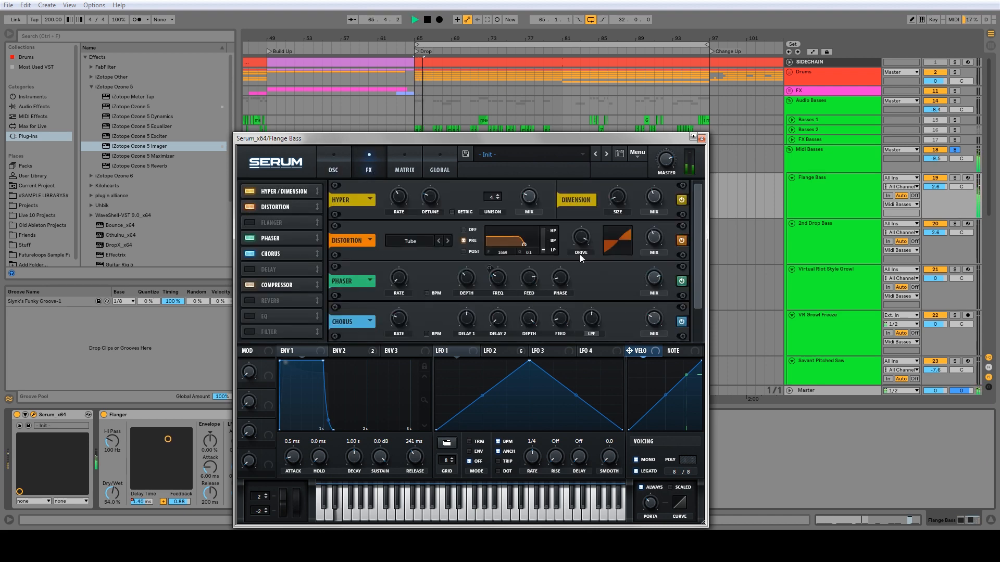
{"action": "key", "text": "space"}
{"action": "left_click", "coordinate": [250, 285]}
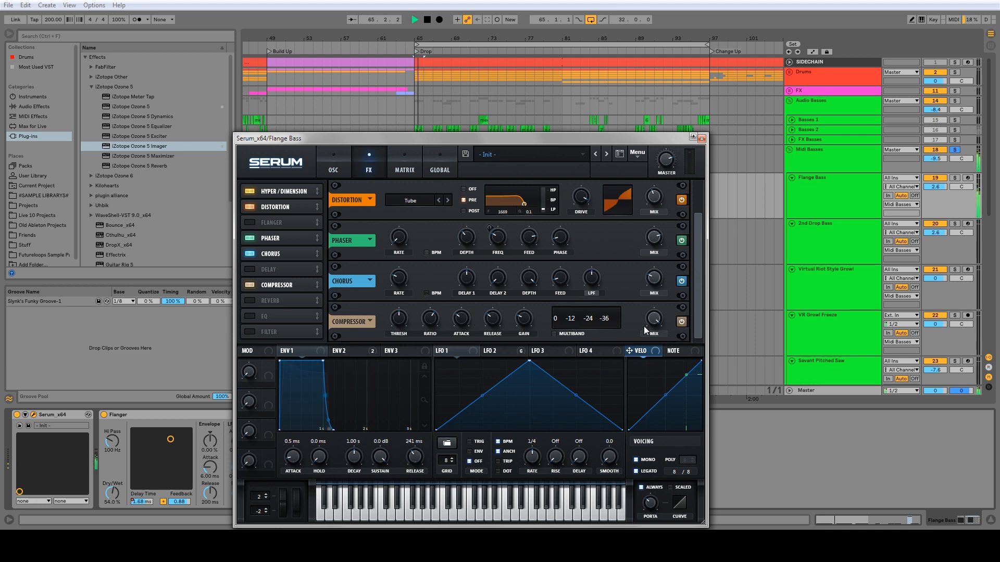
{"action": "left_click", "coordinate": [554, 333]}
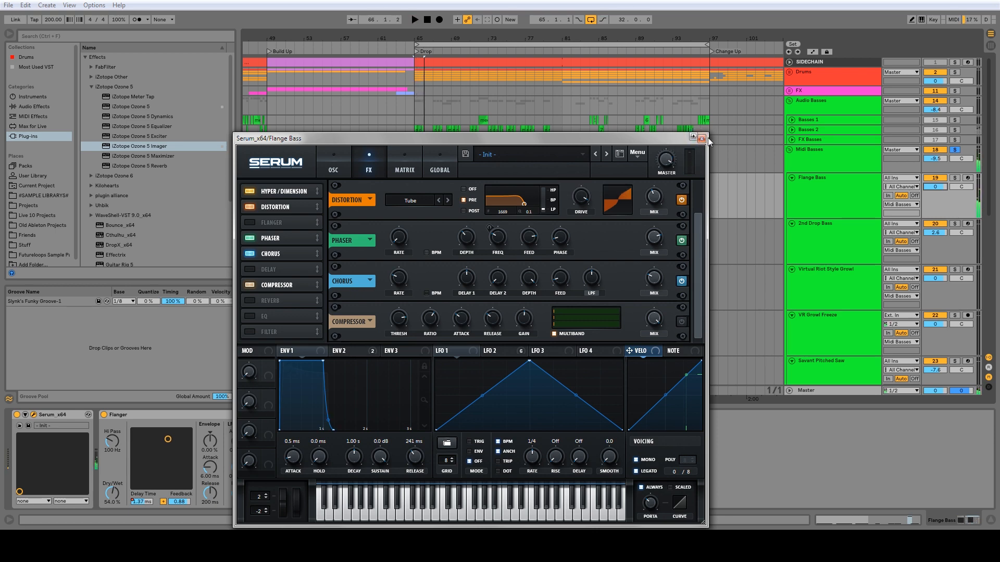
Close Serum, add a default Glue Compressor after the Flanger on Flange Bass, and insert the OTT preset between them.
{"action": "left_click", "coordinate": [706, 138]}
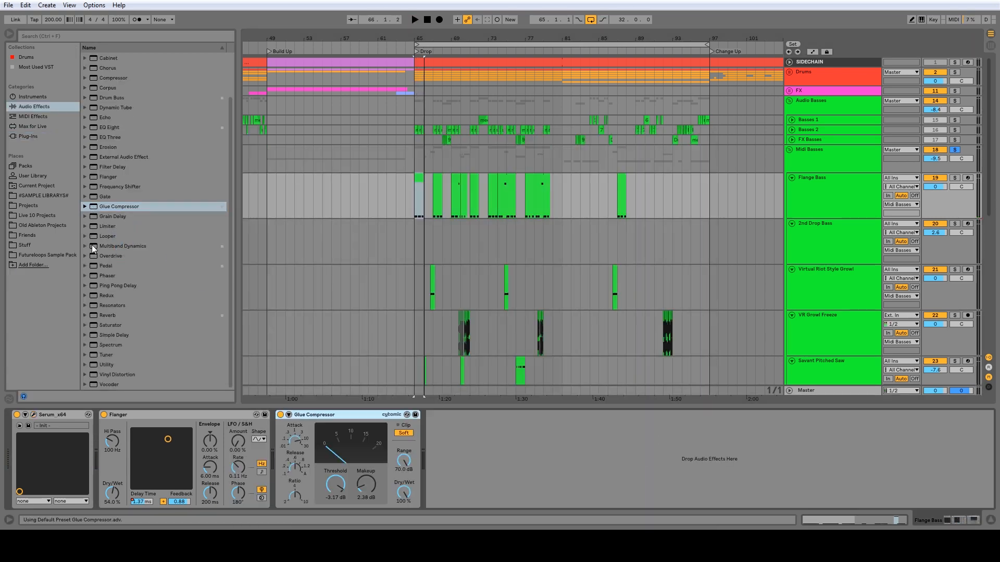
{"action": "left_click", "coordinate": [92, 246]}
{"action": "left_click_drag", "start_coordinate": [113, 315], "coordinate": [256, 426]}
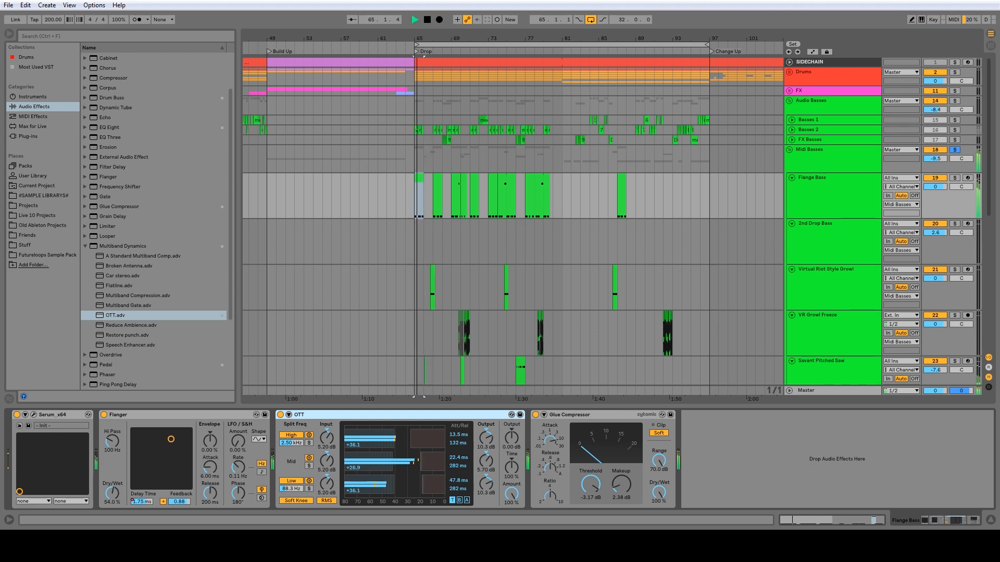
Audition the Flange Bass and raise the OTT's mid-band output to 7.70 dB.
{"action": "key", "text": "space"}
{"action": "key", "text": "space"}
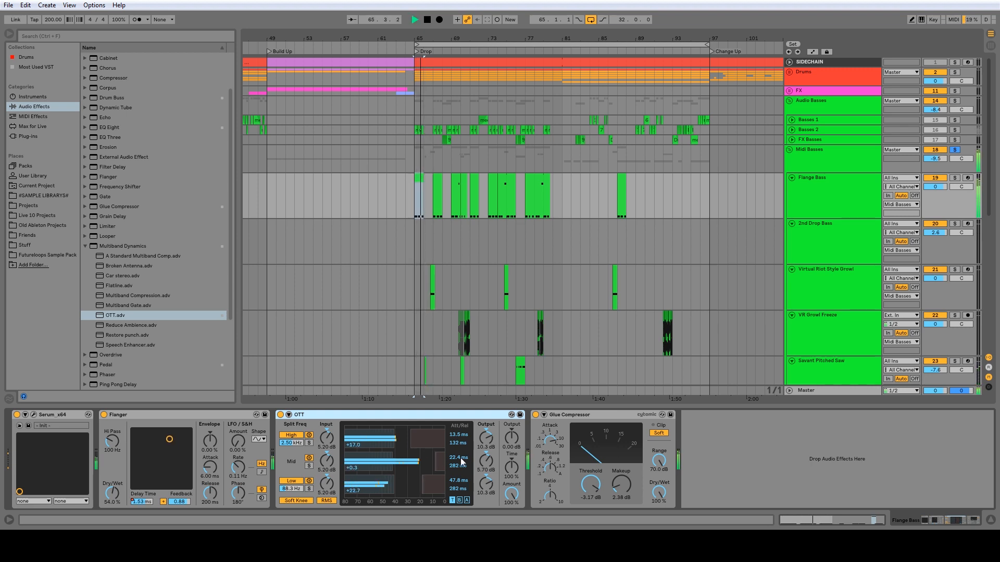
{"action": "left_click_drag", "start_coordinate": [486, 461], "coordinate": [486, 456]}
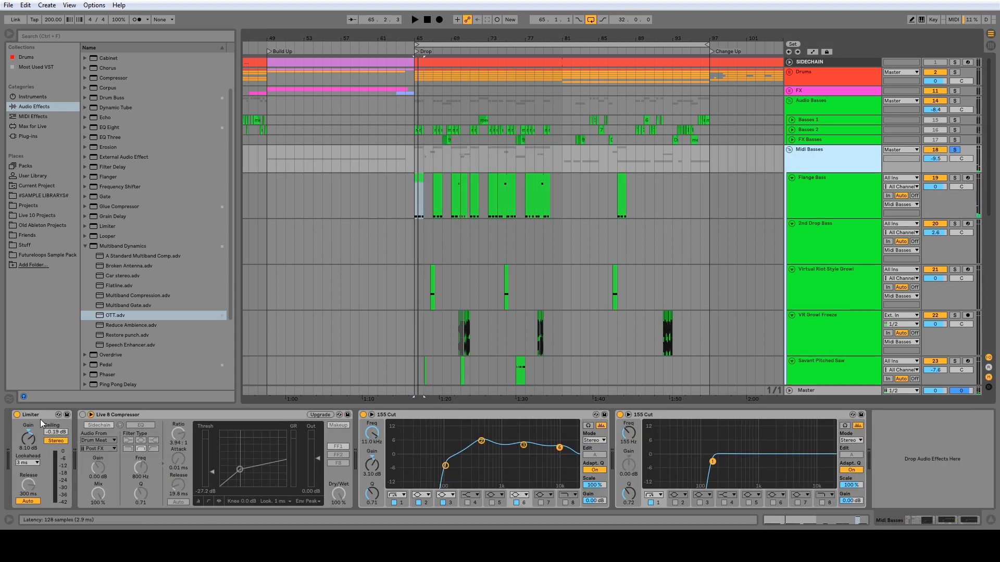
Delete the Limiter, the compressor and both 155 Cut EQs from the Midi Basses group.
{"action": "left_click", "coordinate": [37, 417]}
{"action": "key", "text": "Delete"}
{"action": "key", "text": "Delete"}
{"action": "key", "text": "Delete"}
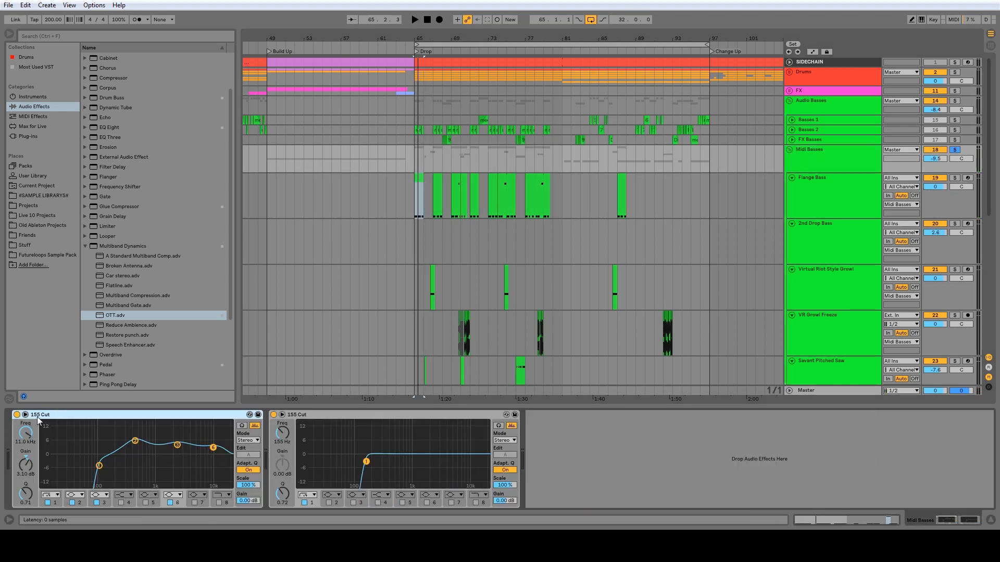
{"action": "key", "text": "Delete"}
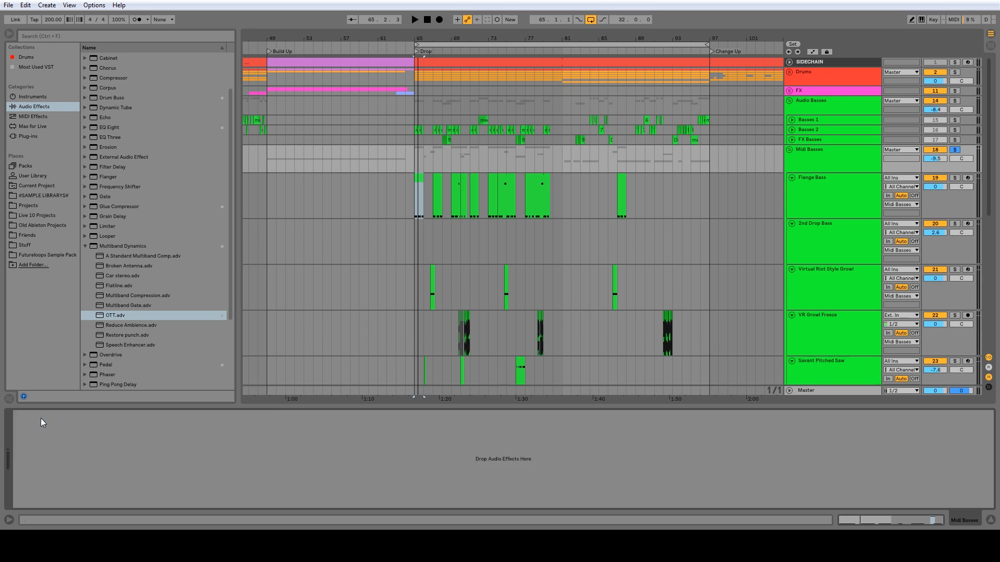
Audition the Flange Bass track and set the Midi Basses group's volume to 0 dB.
{"action": "left_click", "coordinate": [811, 180]}
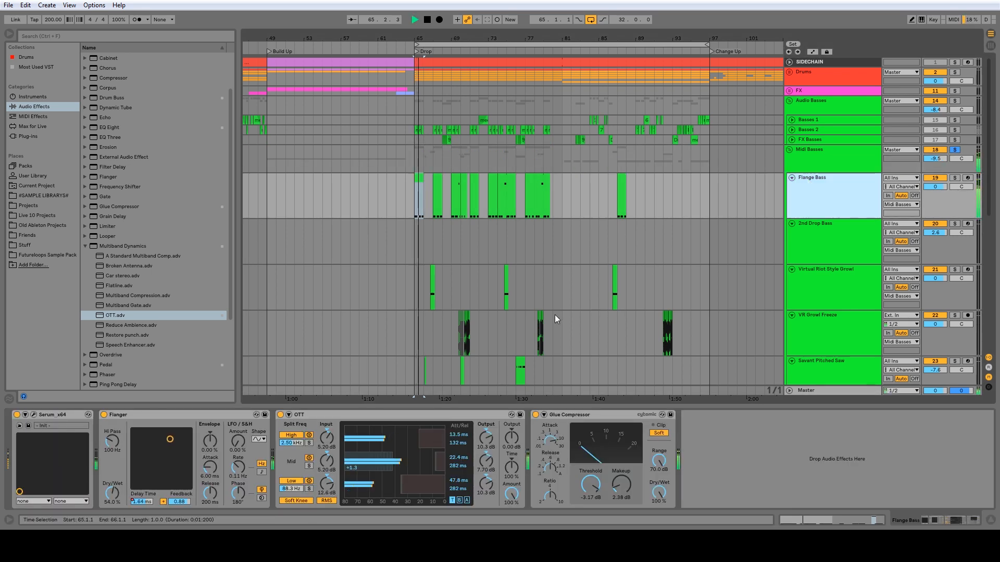
{"action": "key", "text": "space"}
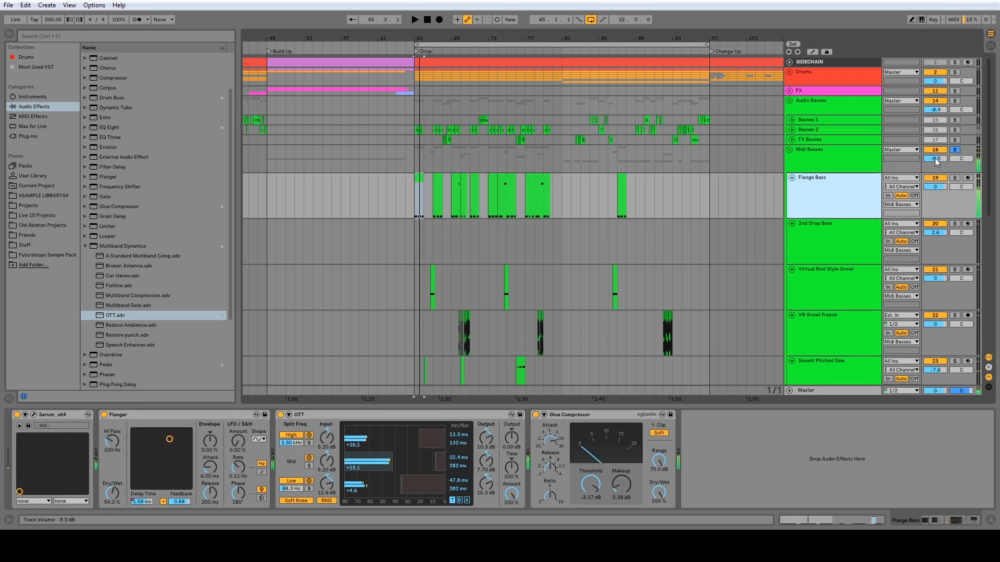
{"action": "key", "text": "space"}
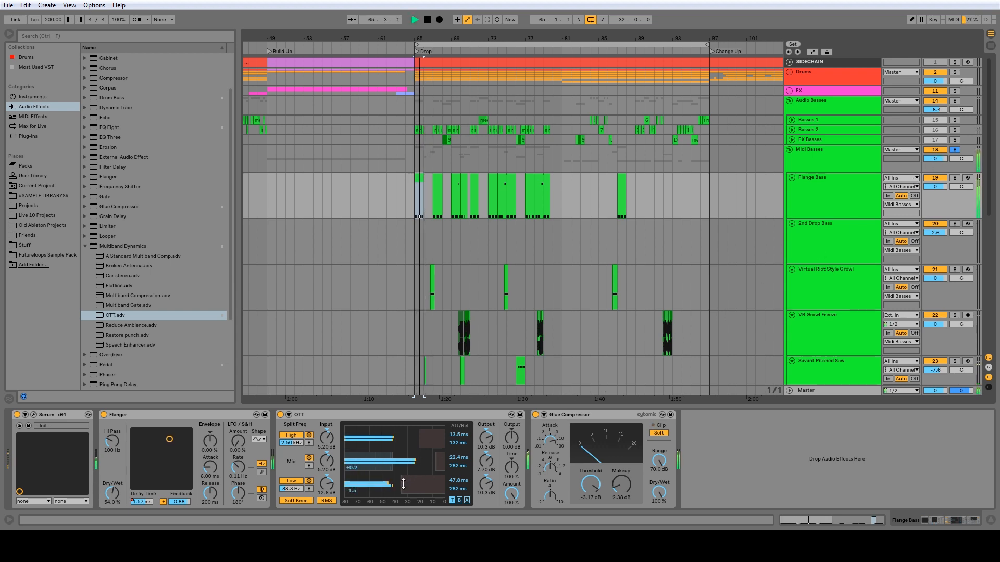
Set the Flange Bass OTT's low-band input to 1.30 dB and the Glue Compressor's makeup to 4.13 dB, and audition the sound.
{"action": "key", "text": "space"}
{"action": "left_click", "coordinate": [817, 189]}
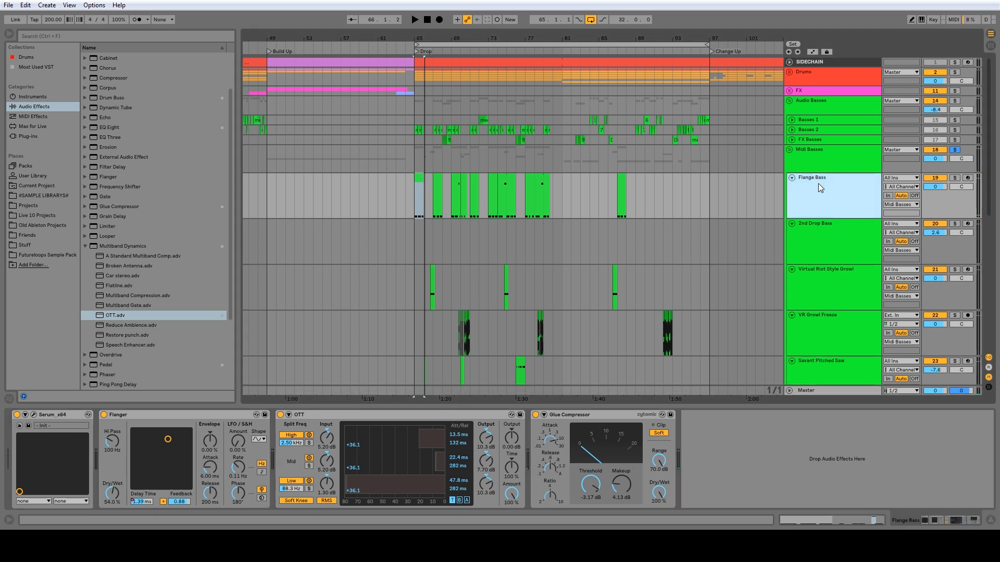
{"action": "key", "text": "space"}
{"action": "key", "text": "space"}
Turn off the Hyper/Dimension, Phaser and Chorus effects in the Flange Bass track's Serum.
{"action": "left_click", "coordinate": [33, 415]}
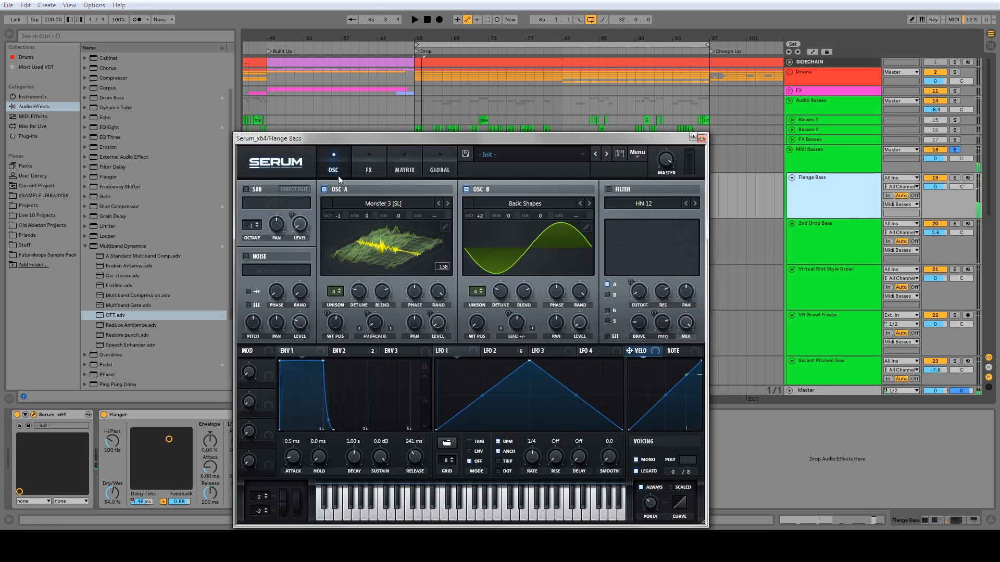
{"action": "left_click", "coordinate": [367, 167]}
{"action": "left_click", "coordinate": [251, 191]}
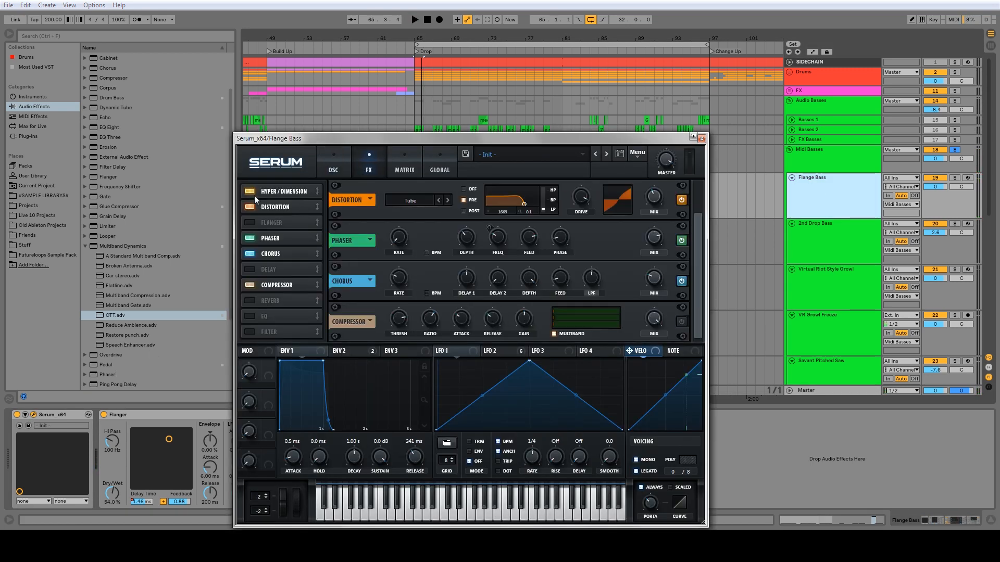
{"action": "key", "text": "space"}
{"action": "left_click", "coordinate": [250, 238]}
{"action": "left_click", "coordinate": [252, 254]}
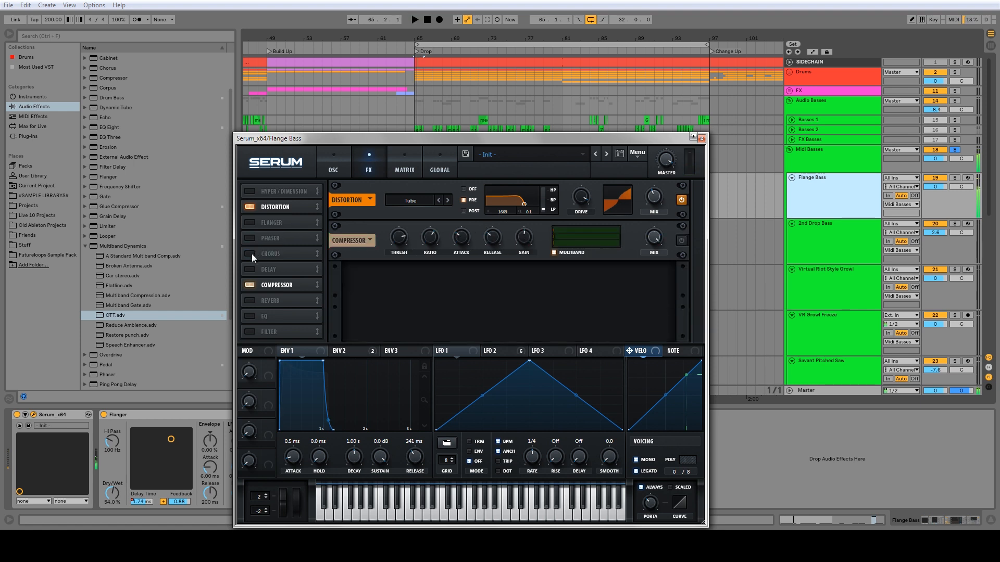
Compare the bass with Serum's Hyper/Dimension effect switched on again, and turn the effect back off.
{"action": "key", "text": "space"}
{"action": "left_click", "coordinate": [251, 192]}
{"action": "key", "text": "space"}
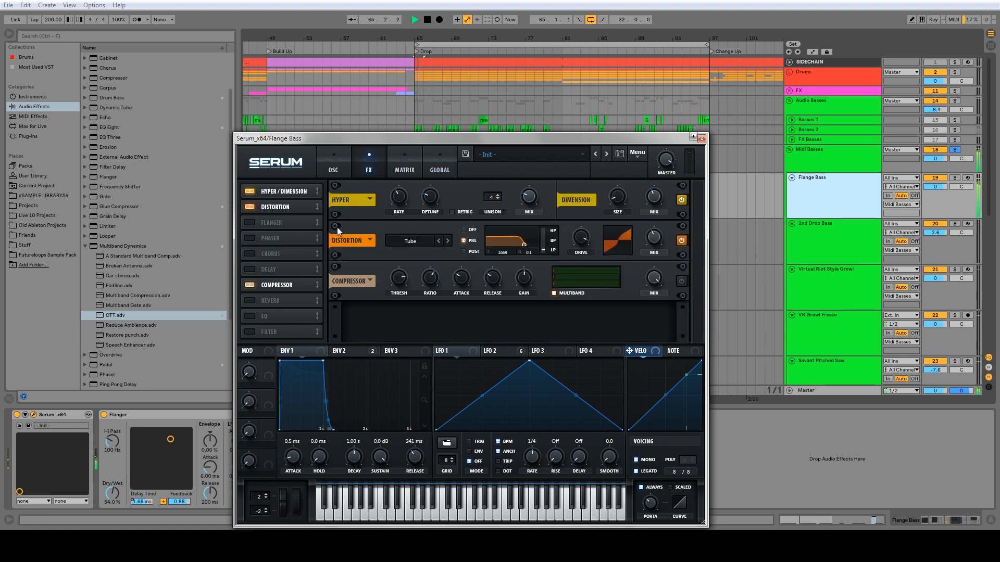
{"action": "left_click", "coordinate": [258, 193]}
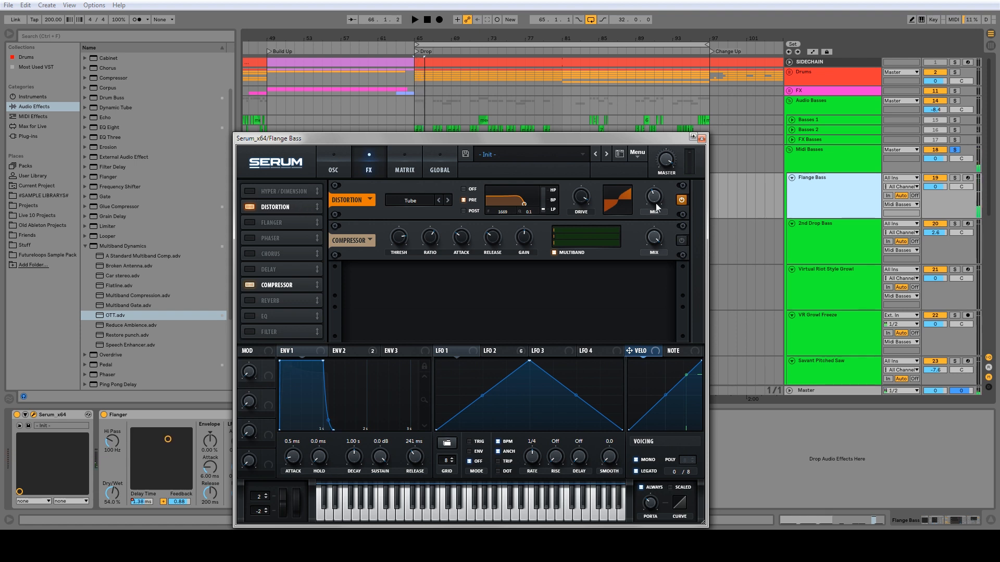
Adjust the drive of Serum's Tube distortion to about 81% and close the synth window.
{"action": "left_click_drag", "start_coordinate": [588, 198], "coordinate": [582, 237]}
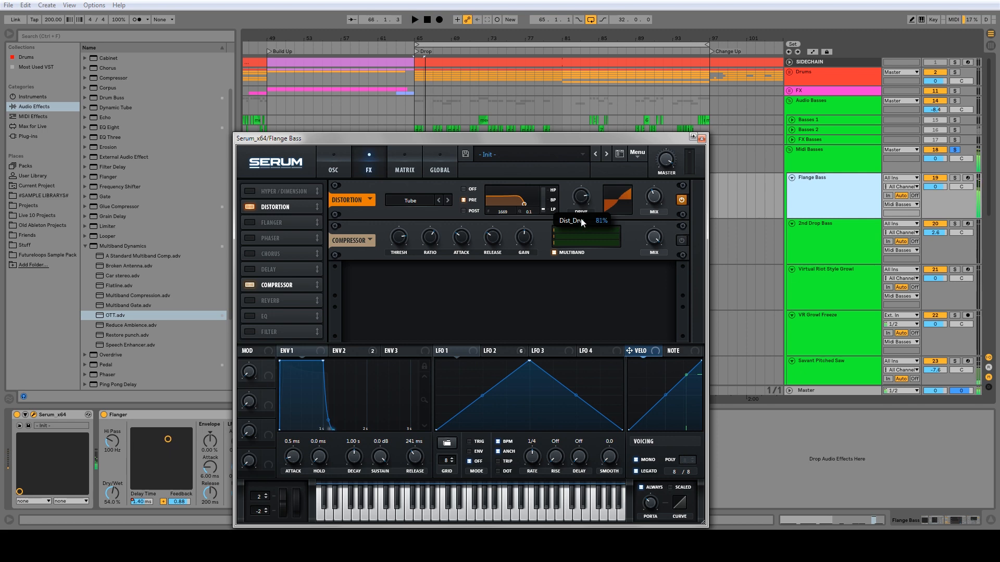
{"action": "left_click", "coordinate": [702, 139]}
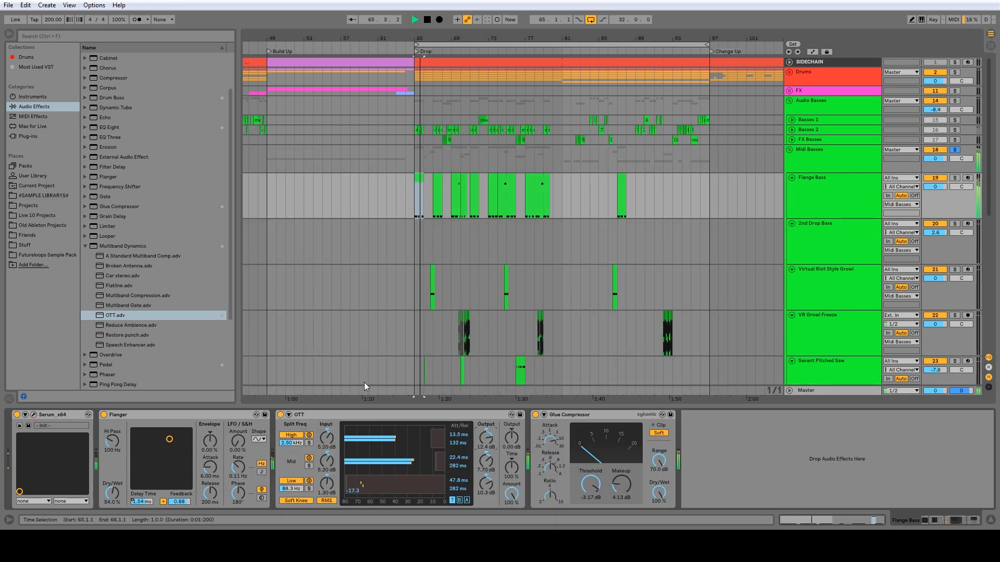
Reshape Serum's LFO 2 by moving its peak to the very start of the curve, and audition the result.
{"action": "left_click", "coordinate": [34, 415]}
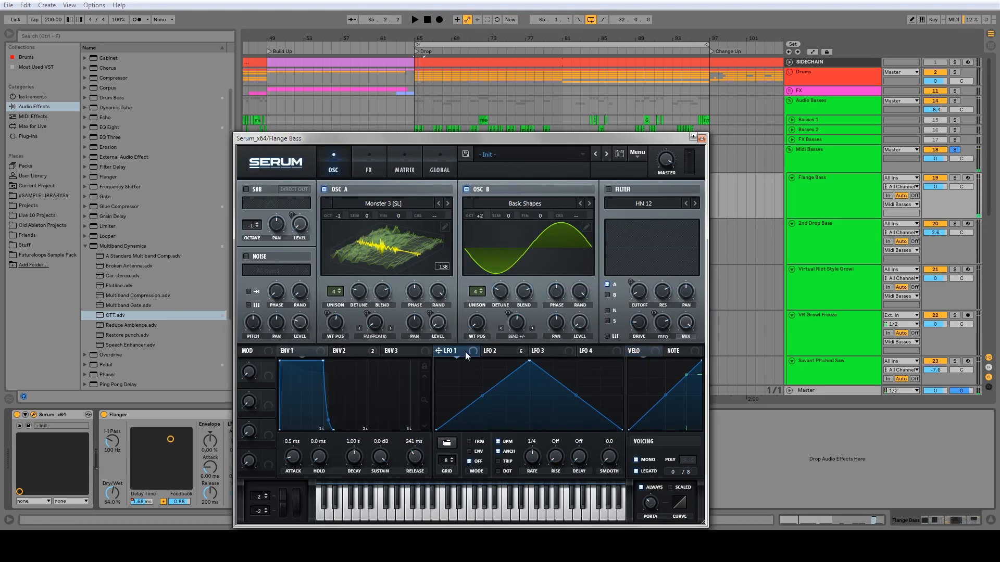
{"action": "left_click", "coordinate": [503, 349]}
{"action": "key", "text": "space"}
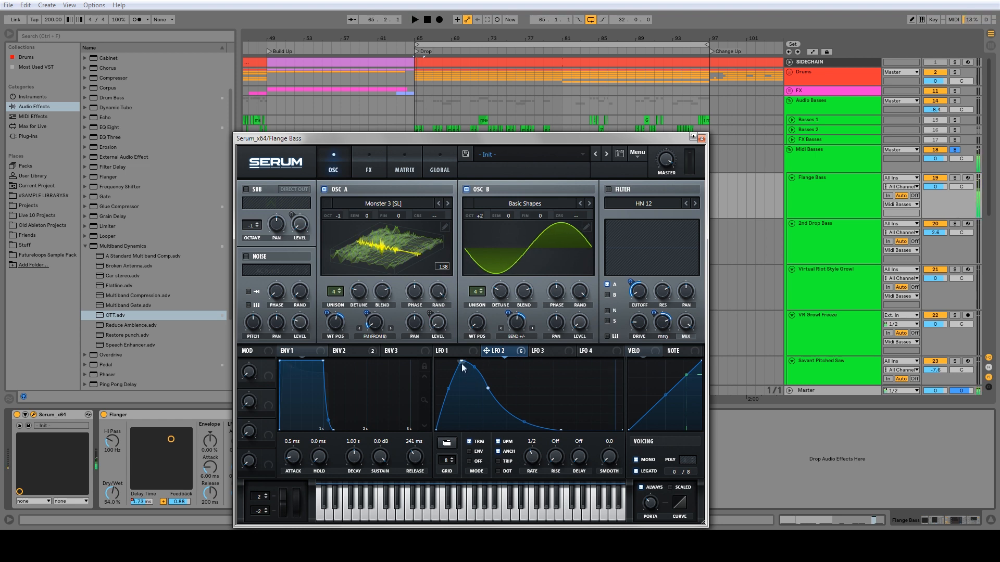
{"action": "key", "text": "space"}
{"action": "left_click_drag", "start_coordinate": [461, 361], "coordinate": [438, 359]}
{"action": "key", "text": "space"}
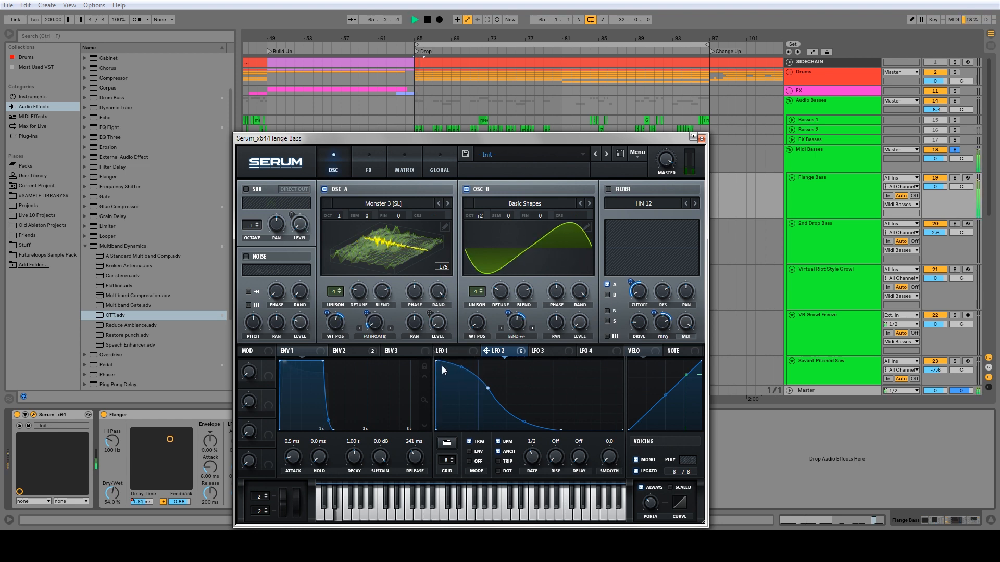
{"action": "key", "text": "space"}
Set the attack of Serum's Envelope 2 to 0.0 ms and play the bass.
{"action": "left_click", "coordinate": [352, 353]}
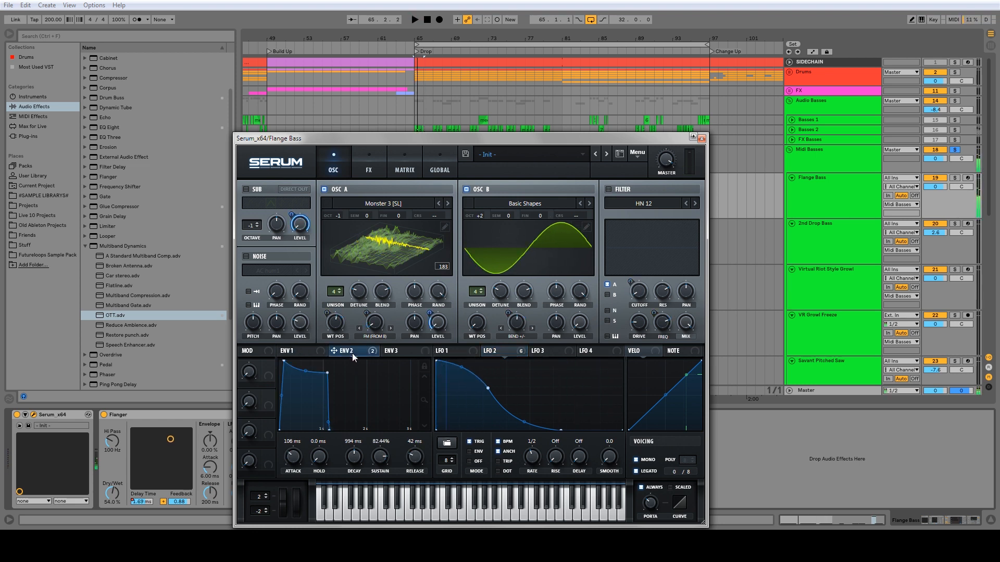
{"action": "left_click_drag", "start_coordinate": [292, 457], "coordinate": [293, 482]}
{"action": "key", "text": "space"}
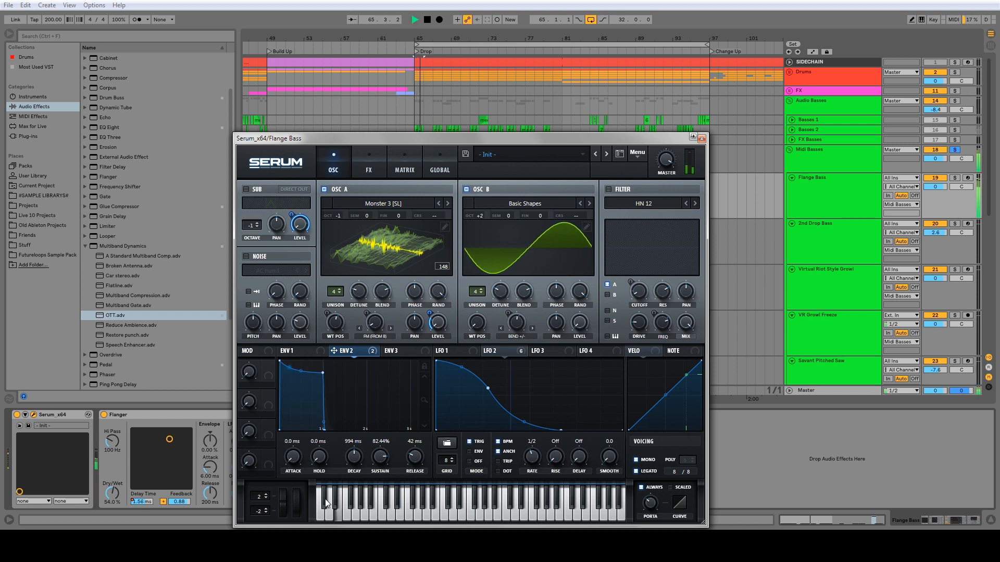
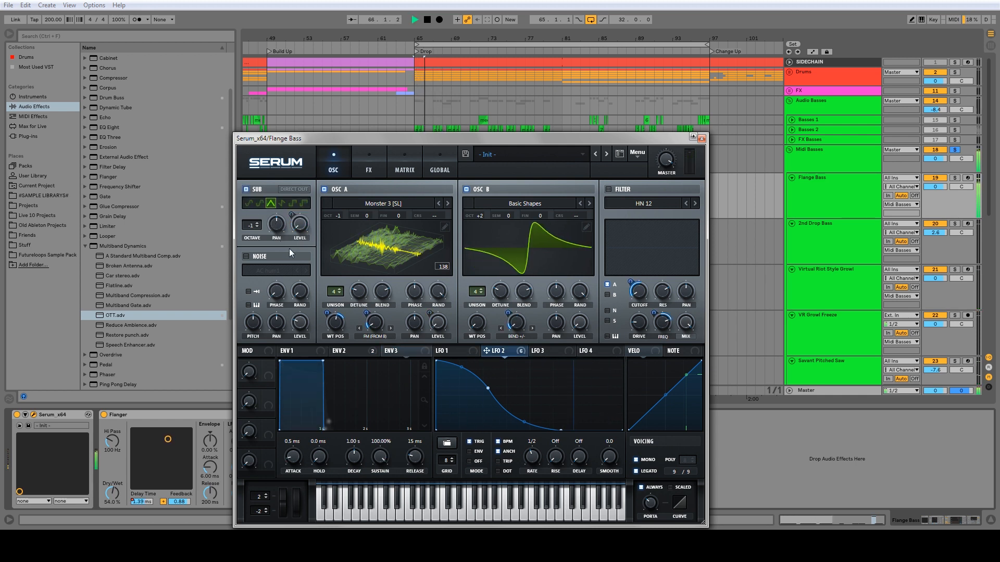
Set the Env 2 modulation amount on the sub oscillator's level to 24 while auditioning the bass.
{"action": "left_click", "coordinate": [449, 351]}
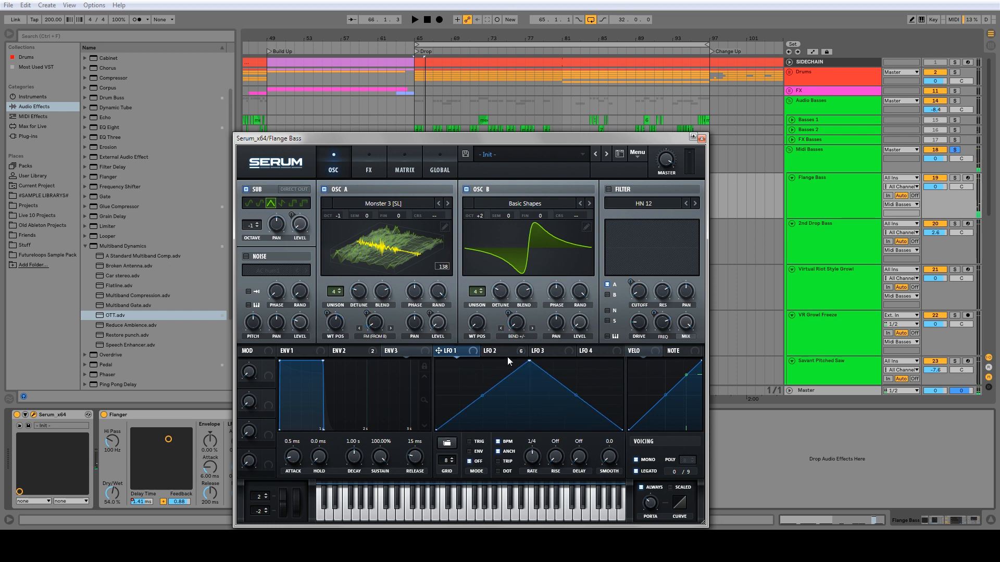
{"action": "left_click", "coordinate": [547, 352]}
{"action": "left_click", "coordinate": [589, 354]}
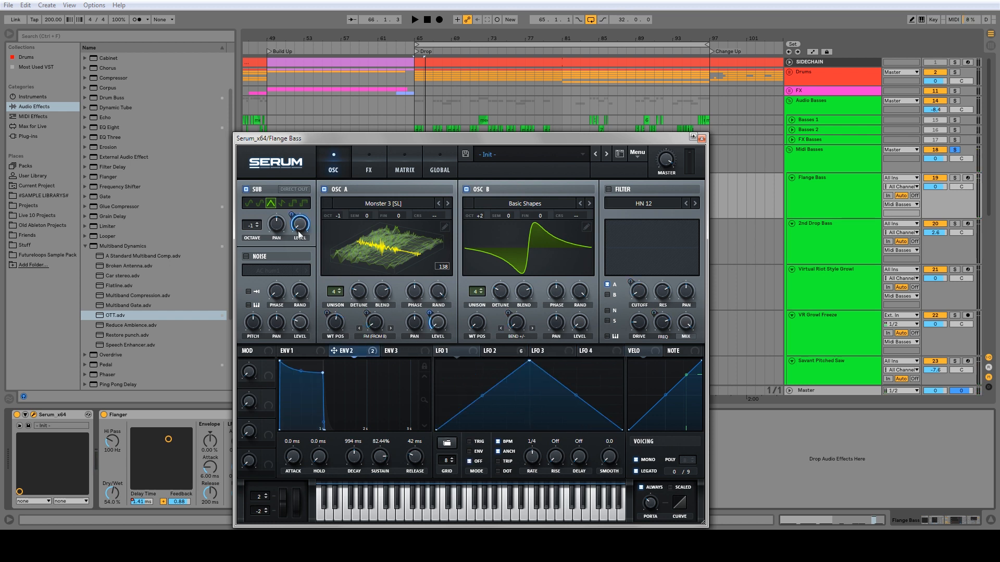
{"action": "mouse_move", "coordinate": [292, 214]}
{"action": "left_mouse_down"}
{"action": "mouse_move", "coordinate": [293, 264]}
{"action": "mouse_move", "coordinate": [292, 220]}
{"action": "left_mouse_up"}
{"action": "key", "text": "space"}
{"action": "key", "text": "space"}
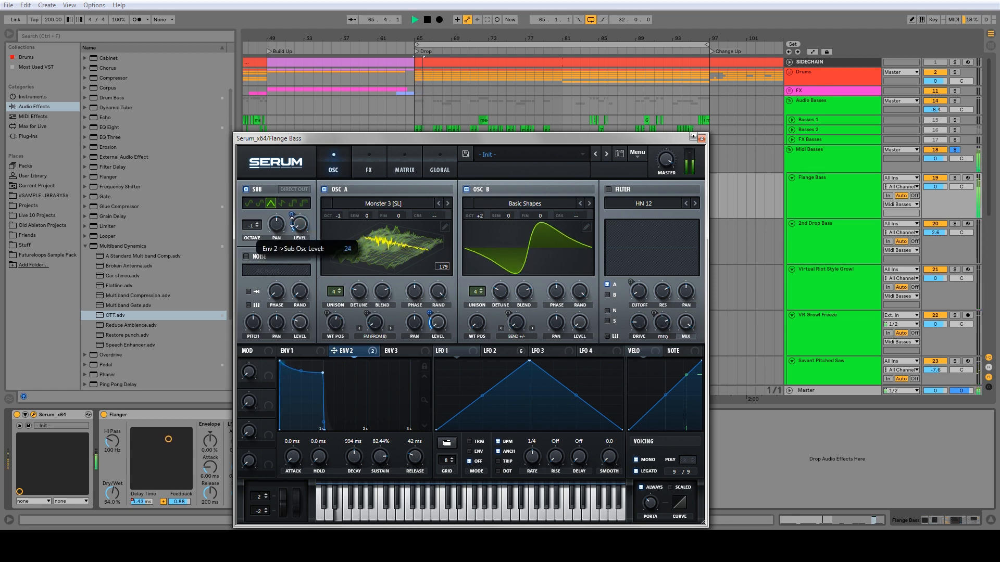
Close Serum, audition the Flange Bass and delete the empty 2nd Drop Bass track.
{"action": "left_click", "coordinate": [702, 139]}
{"action": "key", "text": "space"}
{"action": "key", "text": "space"}
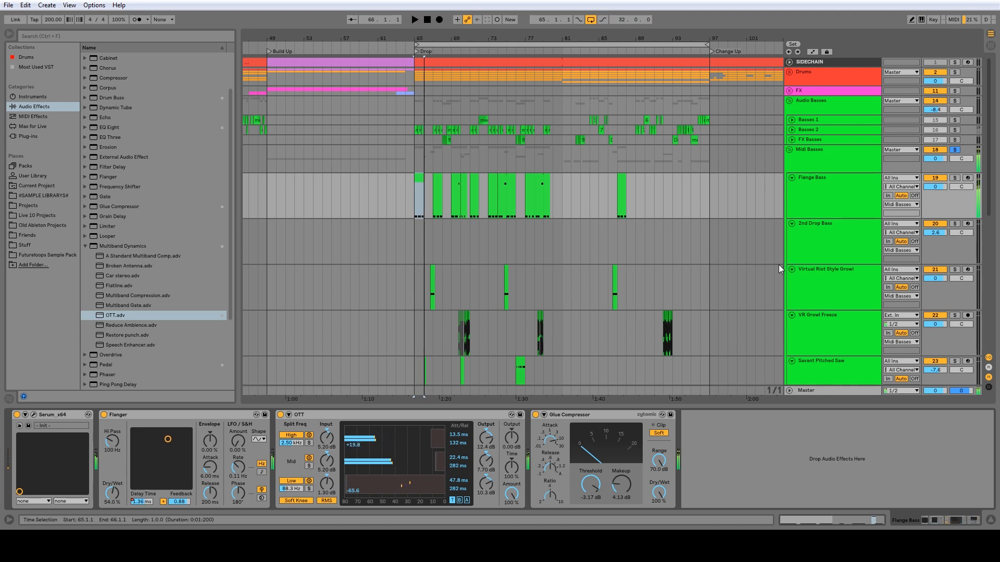
{"action": "left_click", "coordinate": [820, 187]}
{"action": "left_click", "coordinate": [819, 226]}
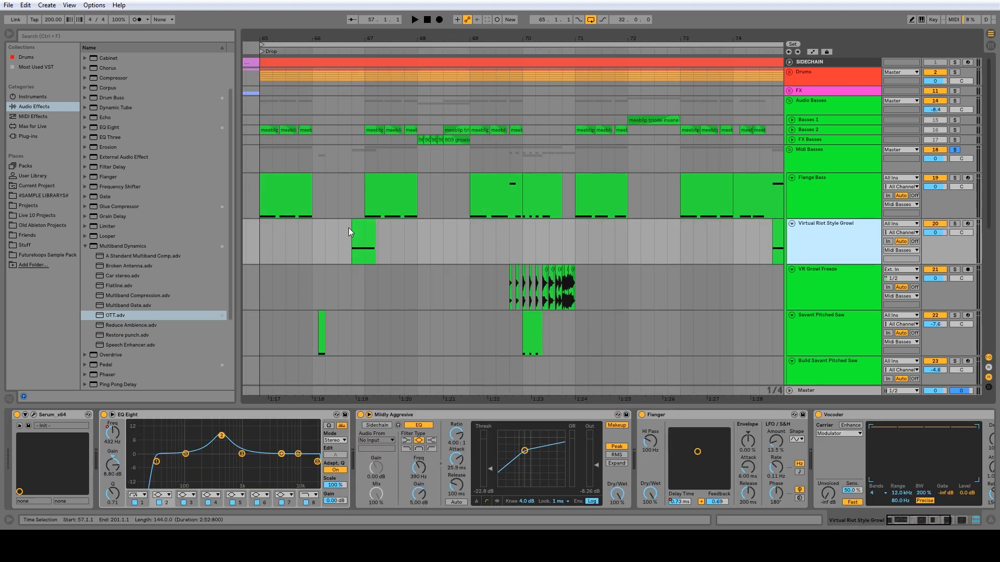
Solo the Virtual Riot Style Growl track and audition its first clip in the drop.
{"action": "left_click", "coordinate": [355, 231]}
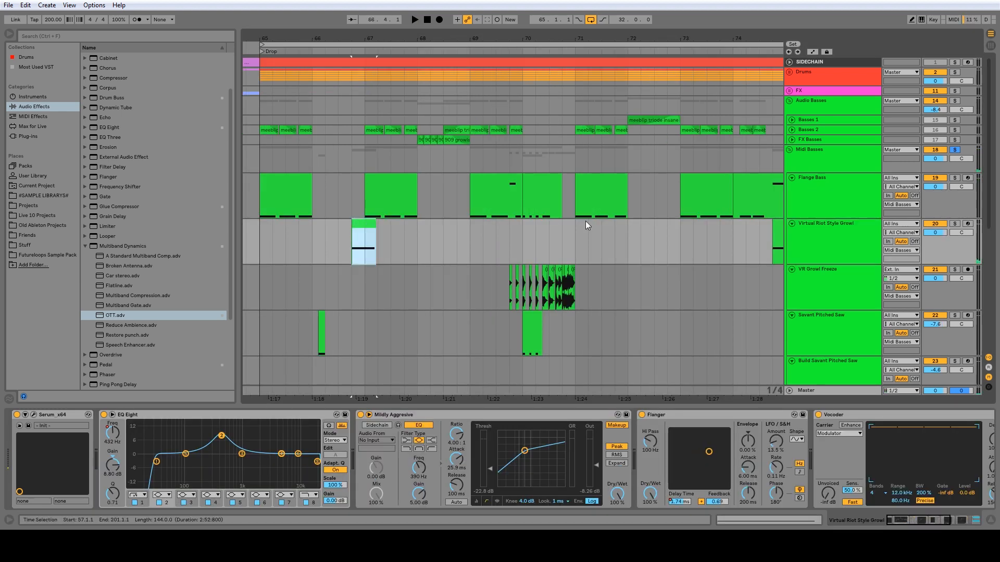
{"action": "left_click", "coordinate": [954, 223]}
{"action": "key", "text": "space"}
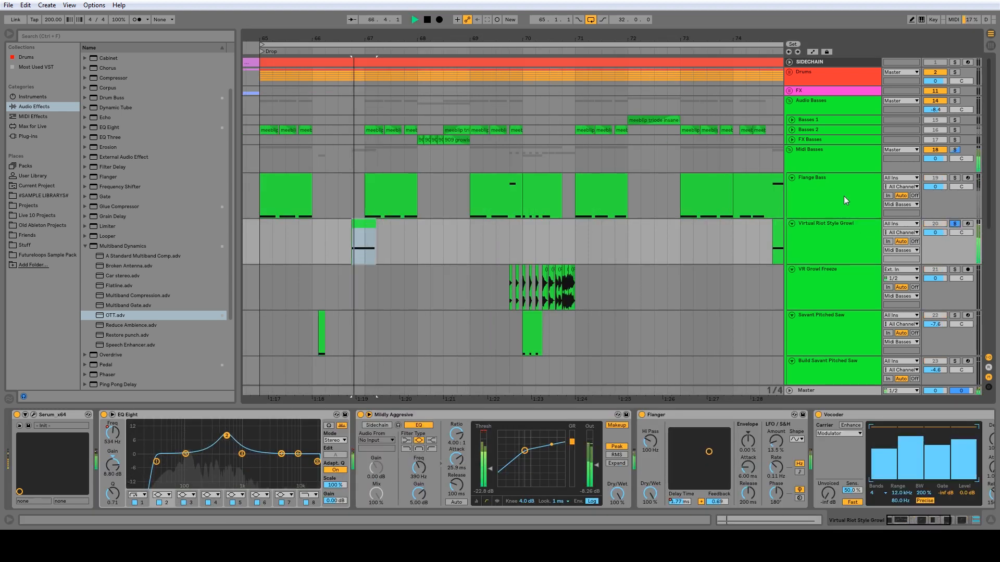
{"action": "key", "text": "space"}
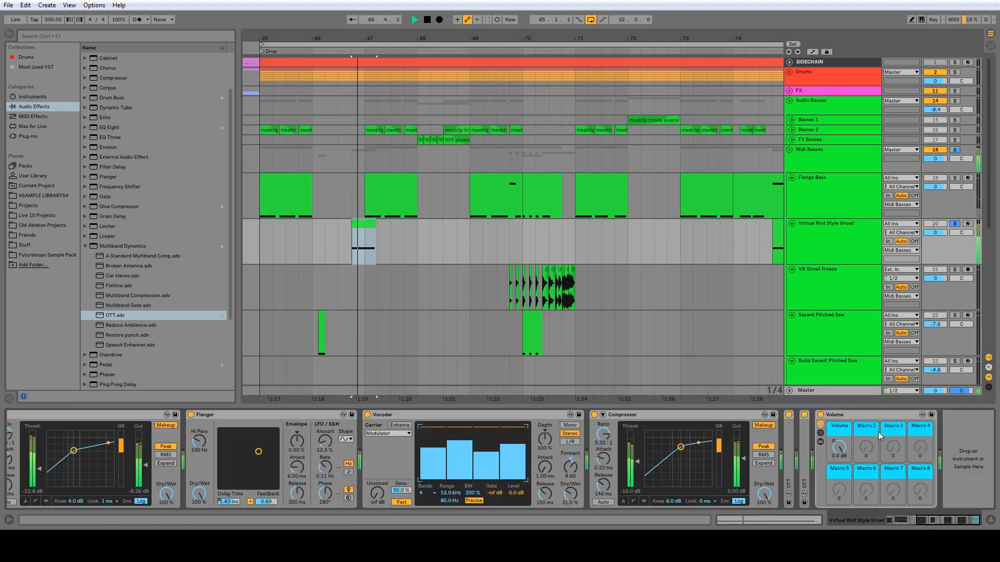
{"action": "key", "text": "space"}
Unfold the last OTT on the Virtual Riot Style Growl track and lower the Volume macro to about -13.4 dB.
{"action": "left_click_drag", "start_coordinate": [559, 38], "coordinate": [424, 3]}
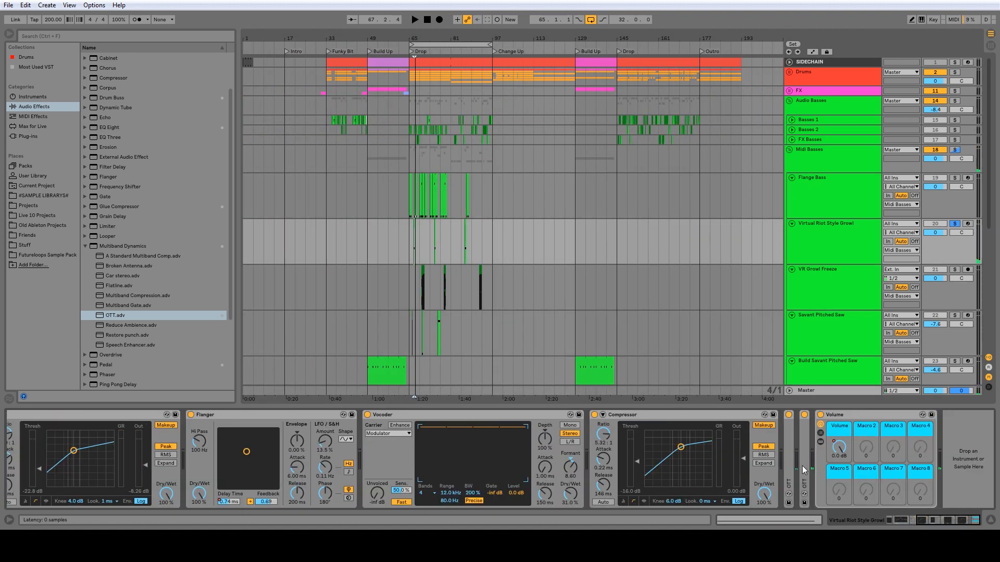
{"action": "double_click", "coordinate": [805, 470]}
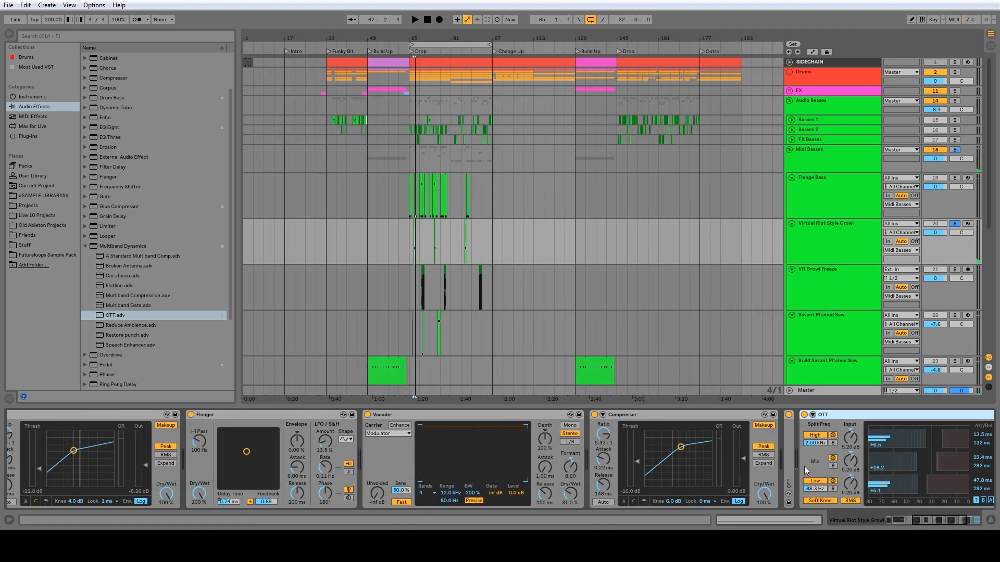
{"action": "left_click", "coordinate": [923, 522]}
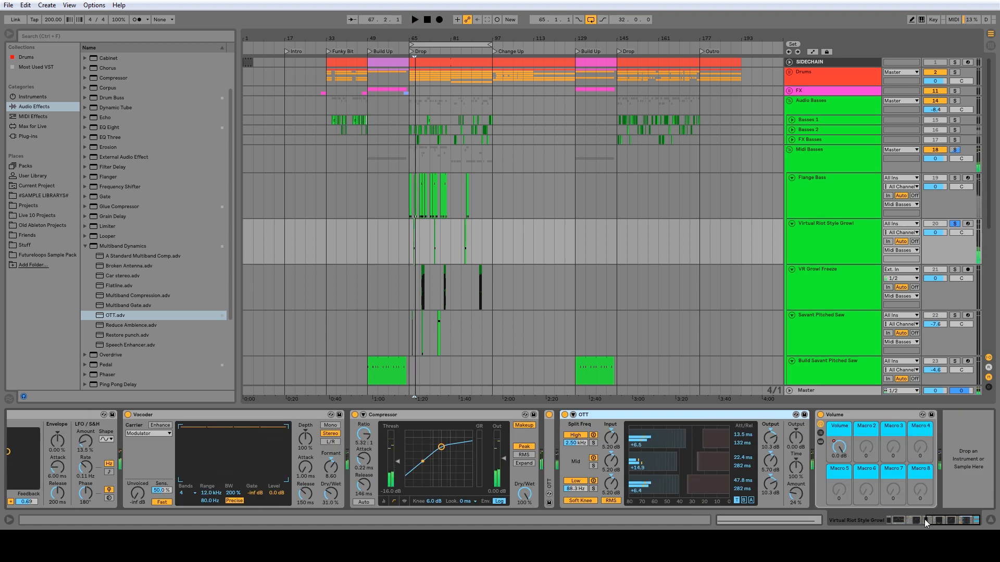
{"action": "key", "text": "space"}
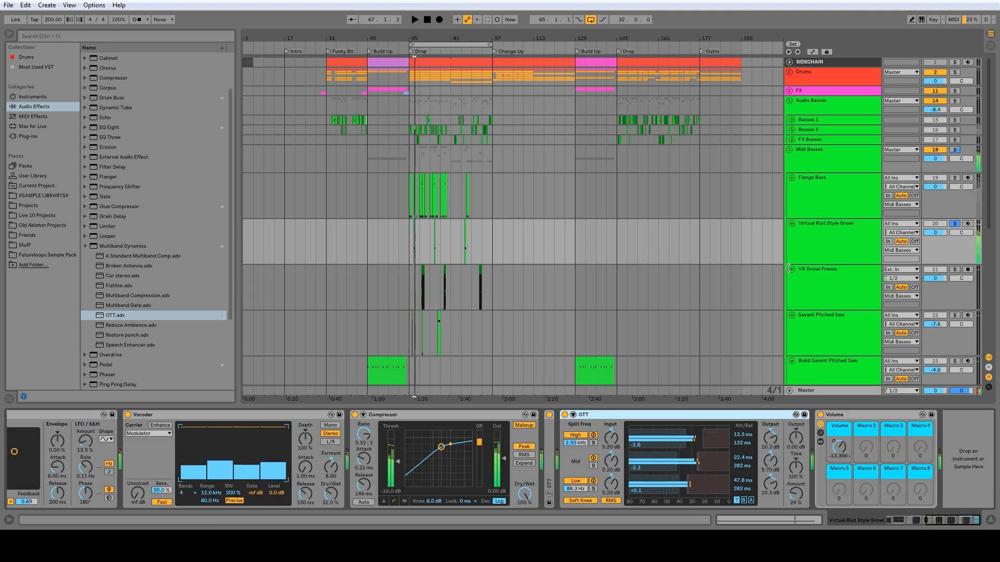
Freeze and flatten the Virtual Riot Style Growl track to audio.
{"action": "left_click", "coordinate": [838, 228]}
{"action": "right_click", "coordinate": [839, 227]}
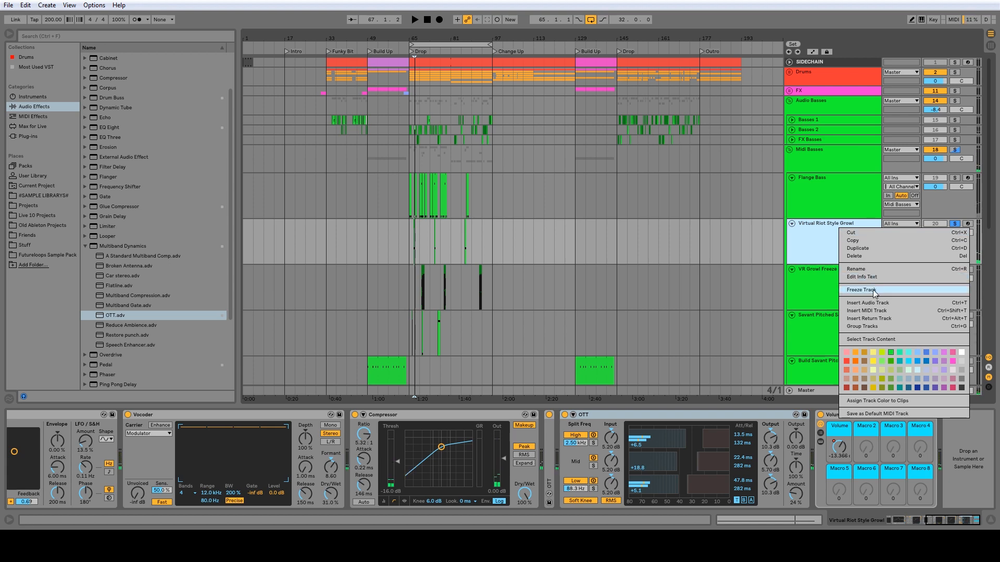
{"action": "left_click", "coordinate": [873, 289]}
{"action": "scroll", "coordinate": [796, 188], "scroll_direction": "down", "scroll_amount": 5}
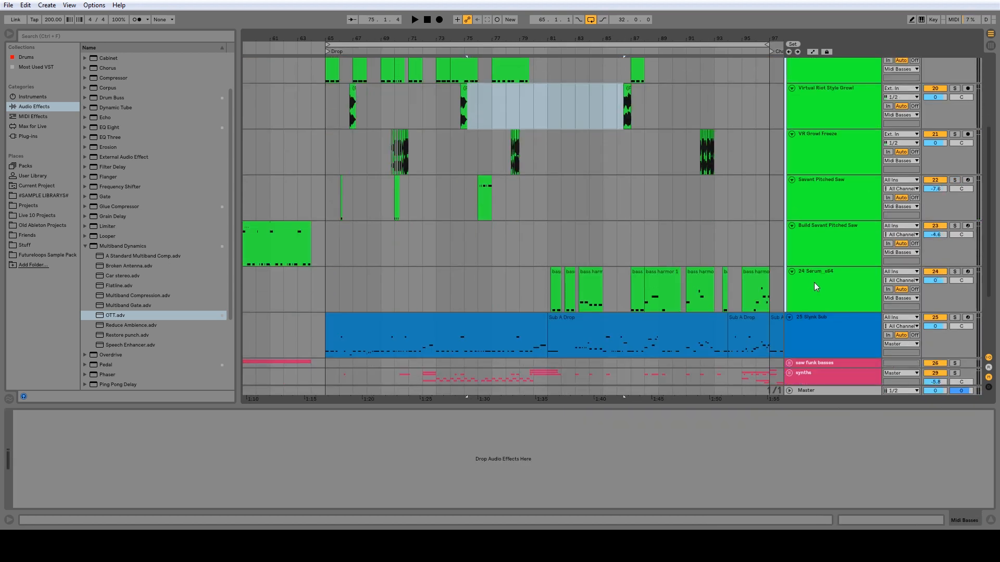
Move the Flange Bass and Virtual Riot Style Growl tracks into the Audio Basses group.
{"action": "scroll", "coordinate": [815, 284], "scroll_direction": "up", "scroll_amount": 5}
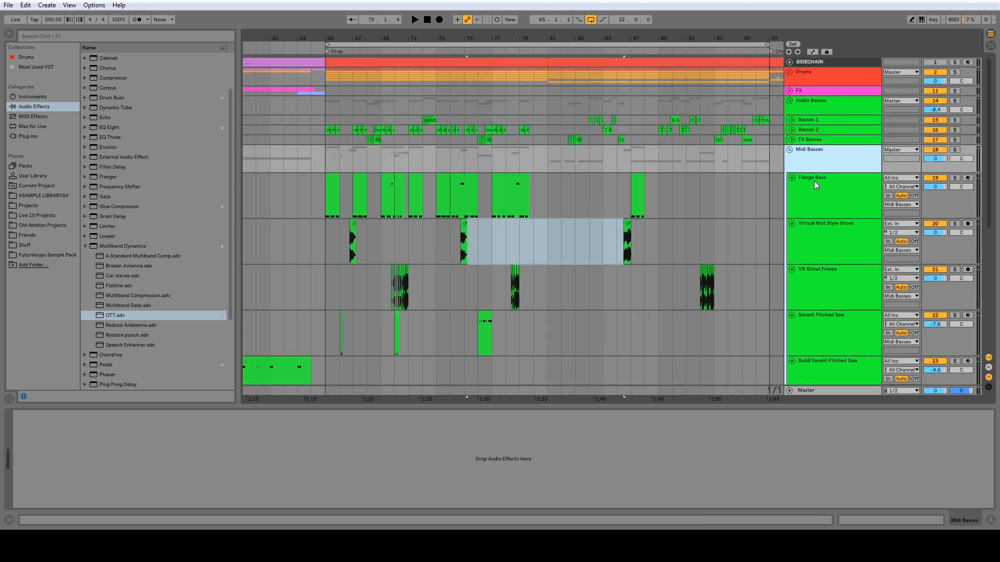
{"action": "left_click_drag", "start_coordinate": [815, 183], "coordinate": [815, 116]}
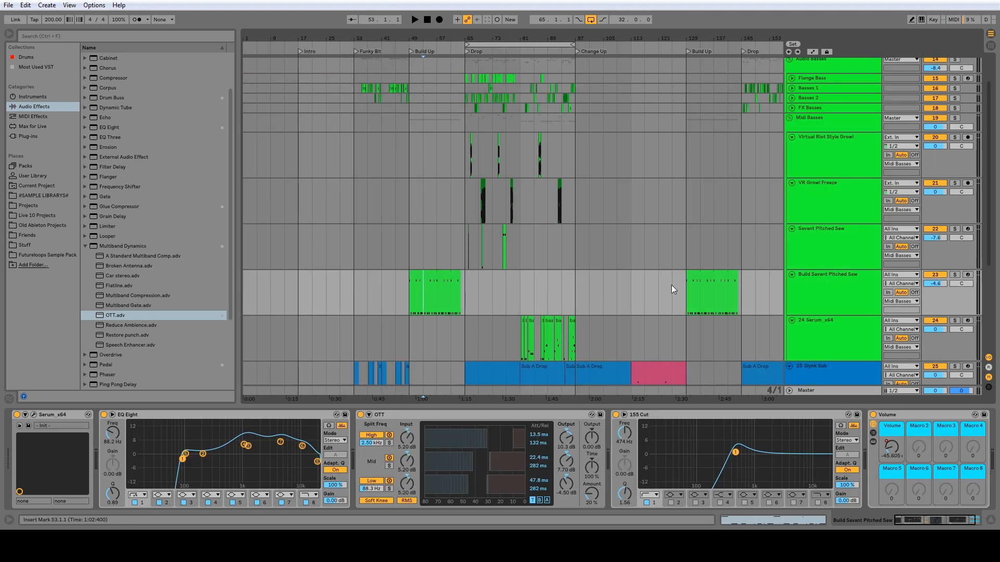
{"action": "left_click", "coordinate": [447, 273]}
{"action": "scroll", "coordinate": [640, 240], "scroll_direction": "up", "scroll_amount": 2}
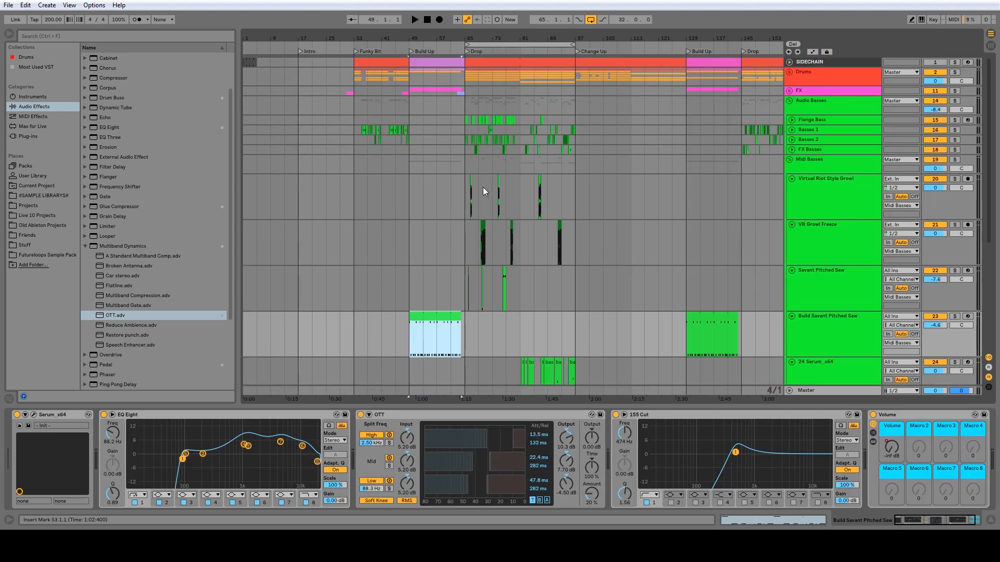
{"action": "left_click_drag", "start_coordinate": [805, 185], "coordinate": [821, 119]}
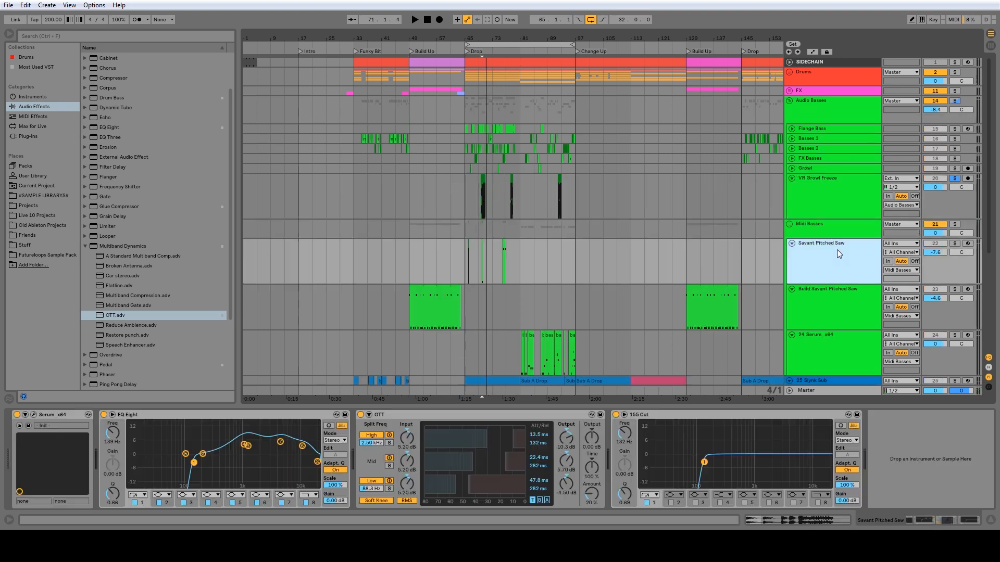
Rename Savant Pitched Saw as Hoover, the Midi Basses group as Instruments, and Build Savant Pitched Saw as Build up Thing.
{"action": "right_click", "coordinate": [836, 249]}
{"action": "left_click", "coordinate": [843, 284]}
{"action": "right_click", "coordinate": [810, 224]}
{"action": "left_click", "coordinate": [866, 259]}
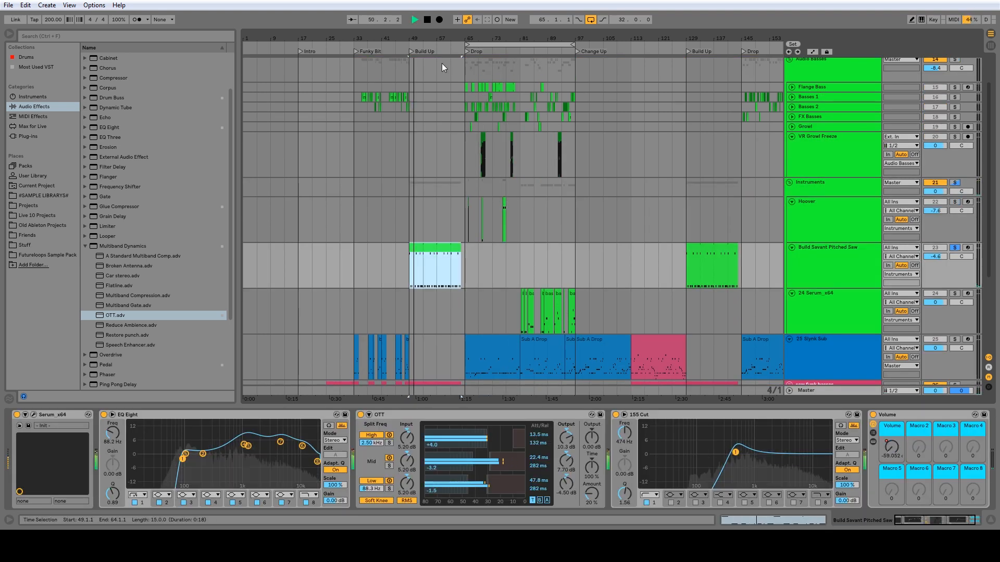
{"action": "left_click", "coordinate": [796, 281]}
{"action": "key", "text": "Down"}
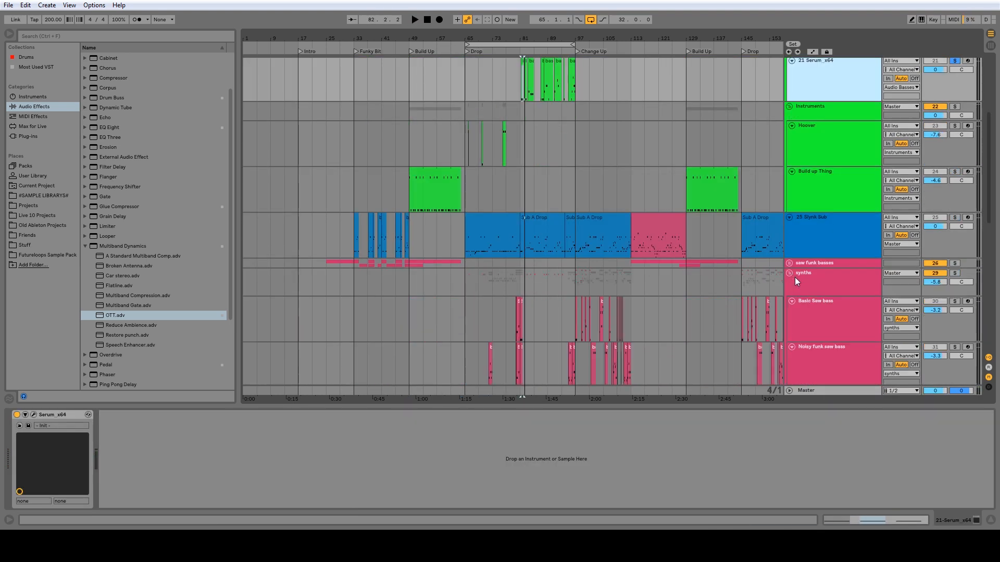
Solo the Sub track and audition its first clip in the drop.
{"action": "scroll", "coordinate": [797, 281], "scroll_direction": "up", "scroll_amount": 5}
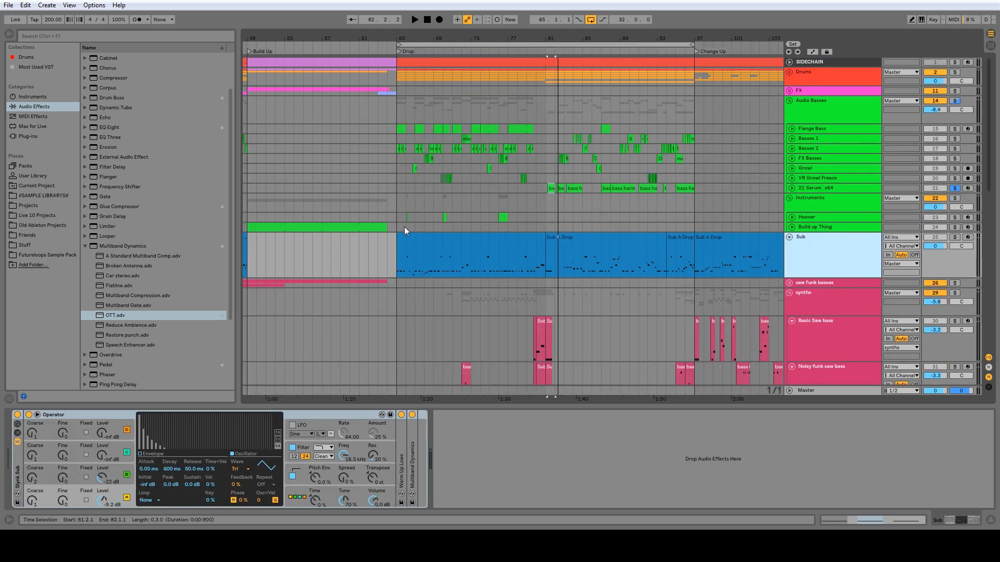
{"action": "left_click", "coordinate": [417, 237]}
{"action": "left_click", "coordinate": [955, 237]}
{"action": "key", "text": "space"}
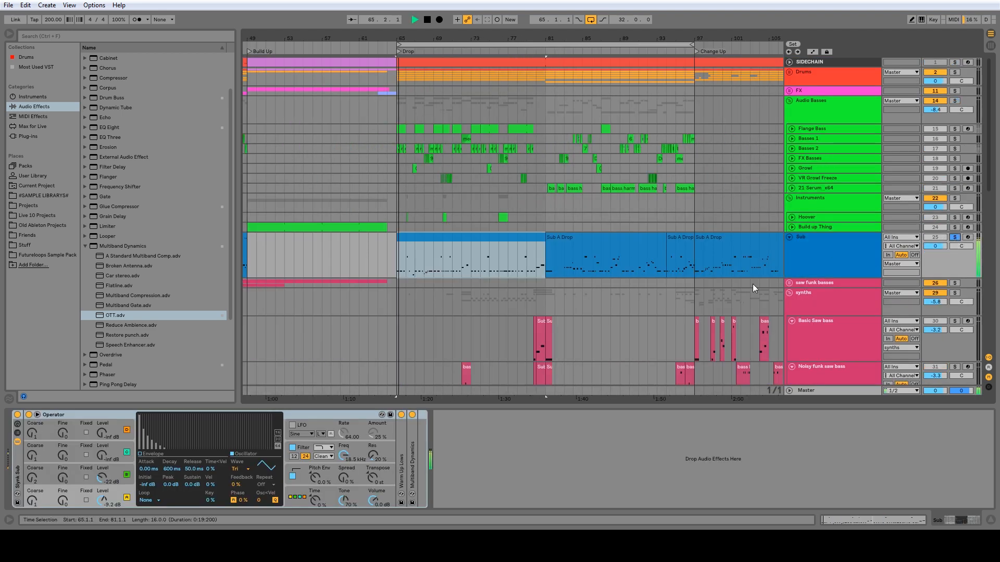
Look up the Solid Sub preset among the User Library's Sub basslines and show the Slynk Sub rack's macros.
{"action": "left_click", "coordinate": [35, 176]}
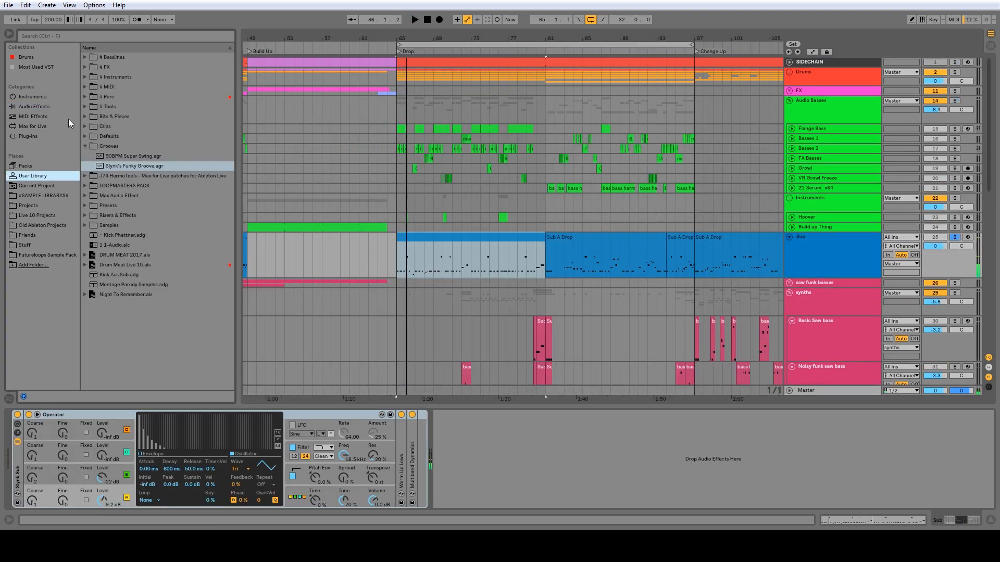
{"action": "left_click", "coordinate": [86, 58]}
{"action": "left_click", "coordinate": [92, 117]}
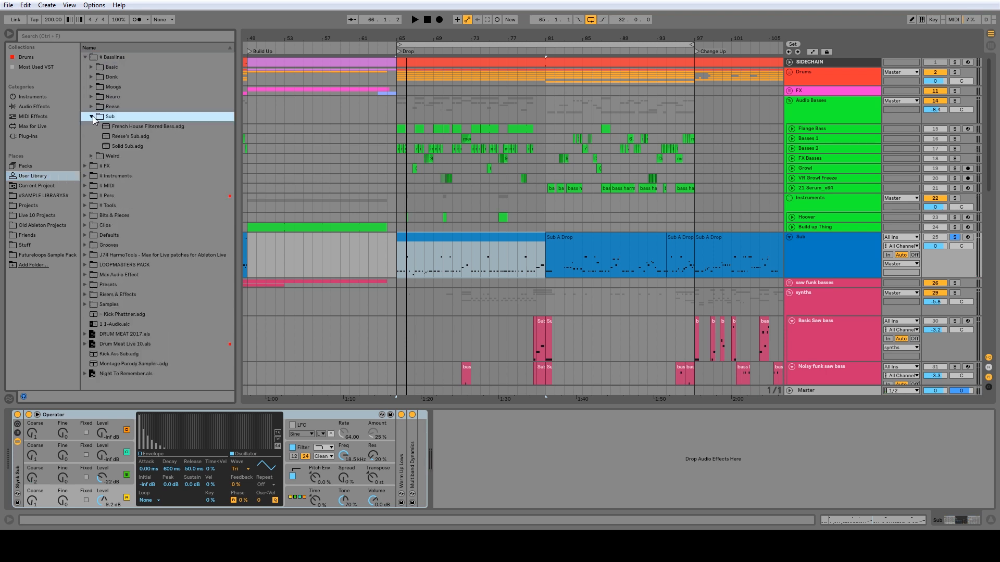
{"action": "left_click", "coordinate": [123, 145]}
{"action": "left_click_drag", "start_coordinate": [28, 430], "coordinate": [22, 450]}
{"action": "key", "text": "space"}
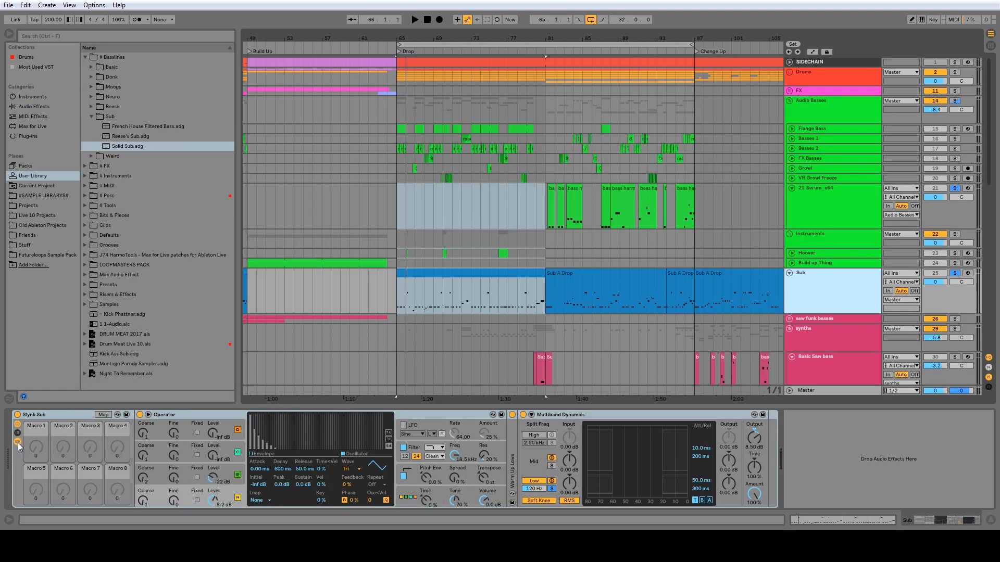
Colour the Audio Basses group blue and ungroup the saw funk basses tracks.
{"action": "right_click", "coordinate": [815, 104]}
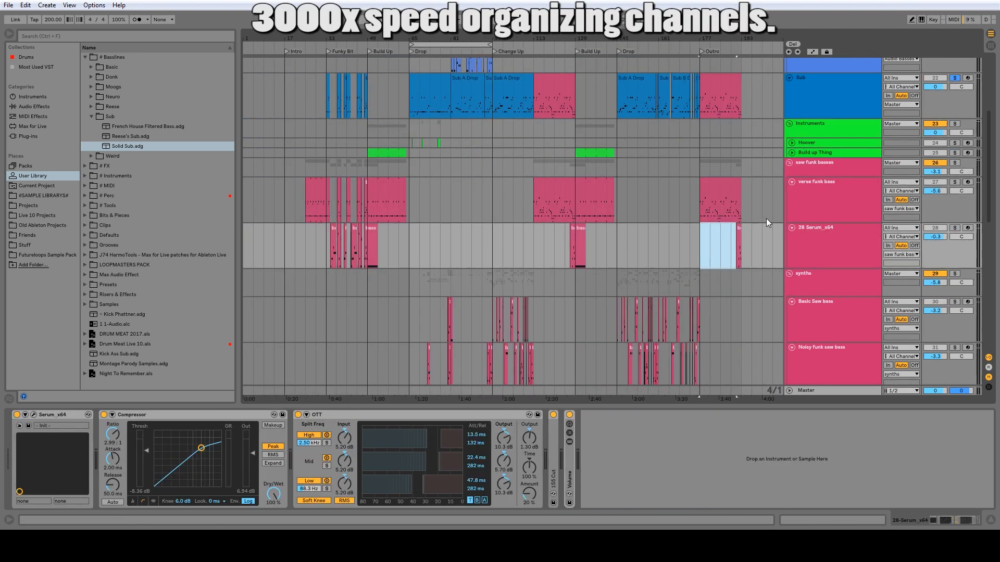
{"action": "right_click", "coordinate": [810, 246]}
{"action": "left_click", "coordinate": [844, 342]}
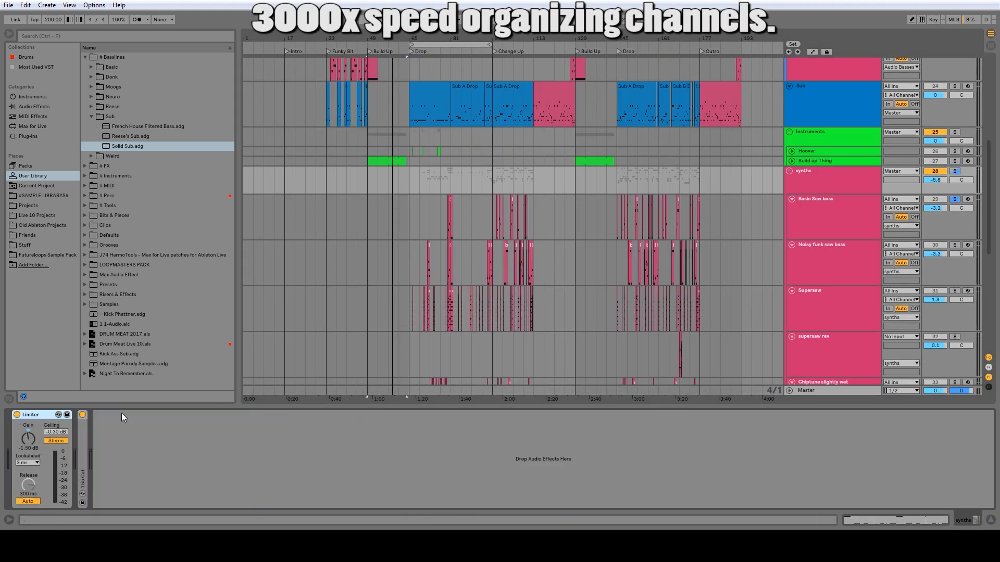
Move Basic Saw bass into Audio Basses, and the Supersaw track, renamed Chords, into Instruments.
{"action": "left_click_drag", "start_coordinate": [816, 200], "coordinate": [816, 83]}
{"action": "key", "text": "ctrl+r"}
{"action": "left_click_drag", "start_coordinate": [814, 294], "coordinate": [814, 262]}
{"action": "scroll", "coordinate": [844, 259], "scroll_direction": "down", "scroll_amount": 5}
{"action": "left_click", "coordinate": [828, 253]}
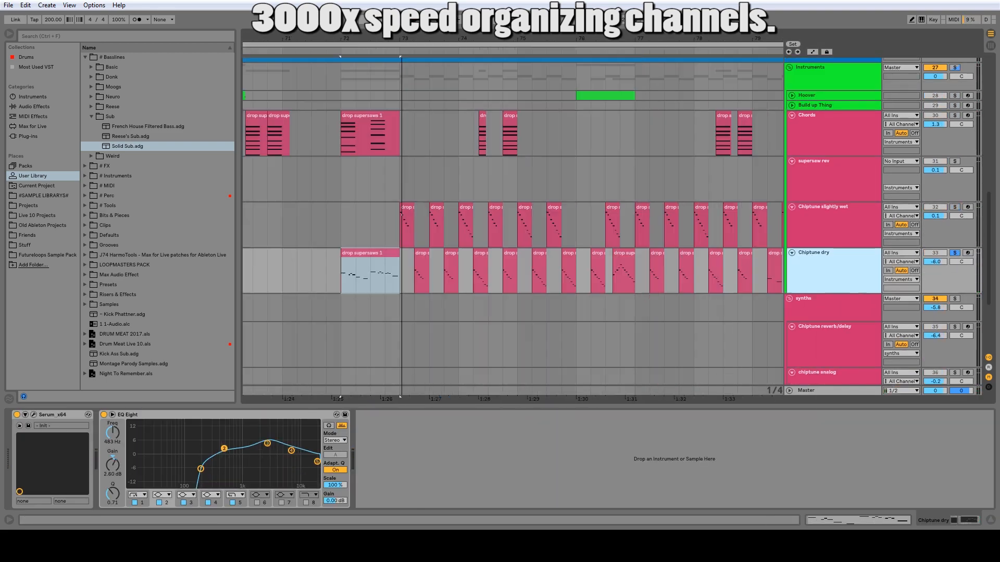
Move the remaining chiptune tracks into Instruments and delete the emptied synths group.
{"action": "scroll", "coordinate": [828, 252], "scroll_direction": "down", "scroll_amount": 5}
{"action": "left_click", "coordinate": [492, 311]}
{"action": "left_click", "coordinate": [823, 115]}
{"action": "left_click", "coordinate": [823, 234]}
{"action": "key", "text": "Delete"}
{"action": "key", "text": "Delete"}
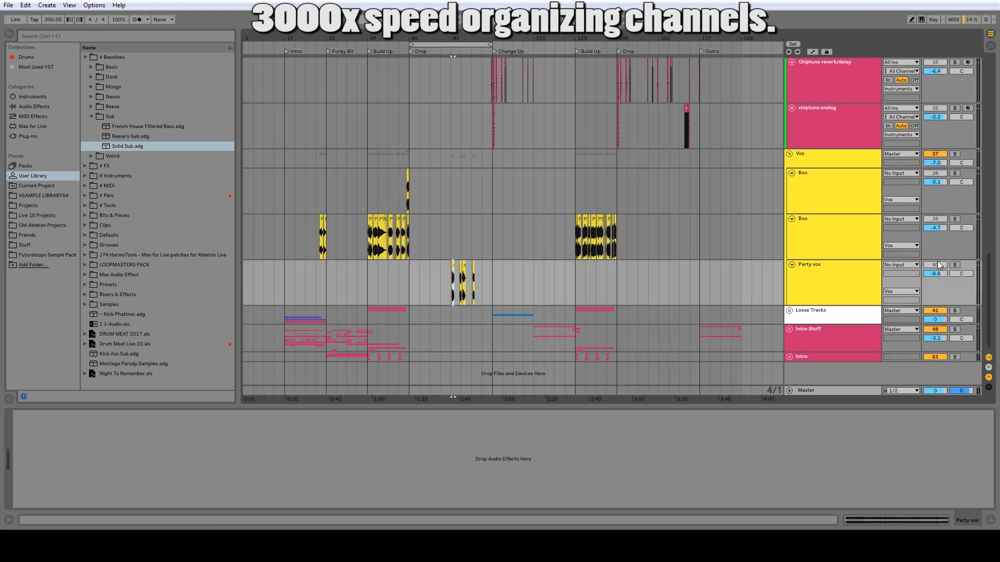
Solo the Vox group and combine its two Boo tracks into one.
{"action": "left_click", "coordinate": [408, 192]}
{"action": "left_click", "coordinate": [956, 157]}
{"action": "left_click", "coordinate": [822, 154]}
Unfold Loose Tracks, delete an unneeded track and move the Lead solo track into Instruments.
{"action": "left_click", "coordinate": [790, 311]}
{"action": "scroll", "coordinate": [786, 226], "scroll_direction": "down", "scroll_amount": 6}
{"action": "left_click", "coordinate": [833, 148]}
{"action": "key", "text": "Delete"}
{"action": "left_click", "coordinate": [955, 221]}
{"action": "left_click_drag", "start_coordinate": [823, 219], "coordinate": [823, 274]}
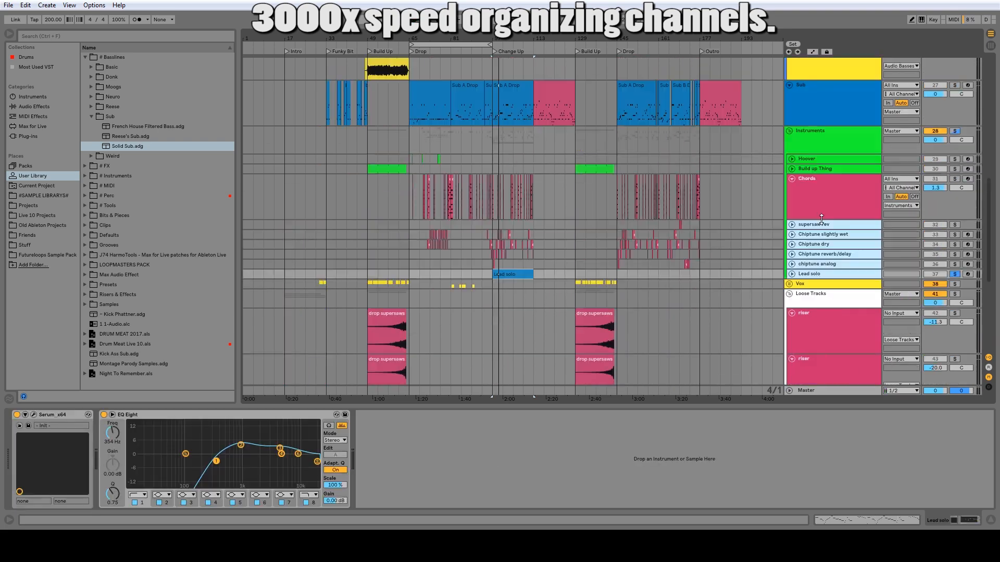
Move the riser tracks out of Loose Tracks into the FX group placed below Vox.
{"action": "scroll", "coordinate": [794, 257], "scroll_direction": "up", "scroll_amount": 5}
{"action": "scroll", "coordinate": [824, 208], "scroll_direction": "down", "scroll_amount": 8}
{"action": "left_click", "coordinate": [824, 188], "text": "shift"}
{"action": "left_click_drag", "start_coordinate": [824, 143], "coordinate": [824, 119]}
Delete the duplicate serum bell track and move the remaining serum bell and lowpassed arp tracks into Instruments.
{"action": "left_click", "coordinate": [542, 248]}
{"action": "left_click_drag", "start_coordinate": [663, 258], "coordinate": [709, 258]}
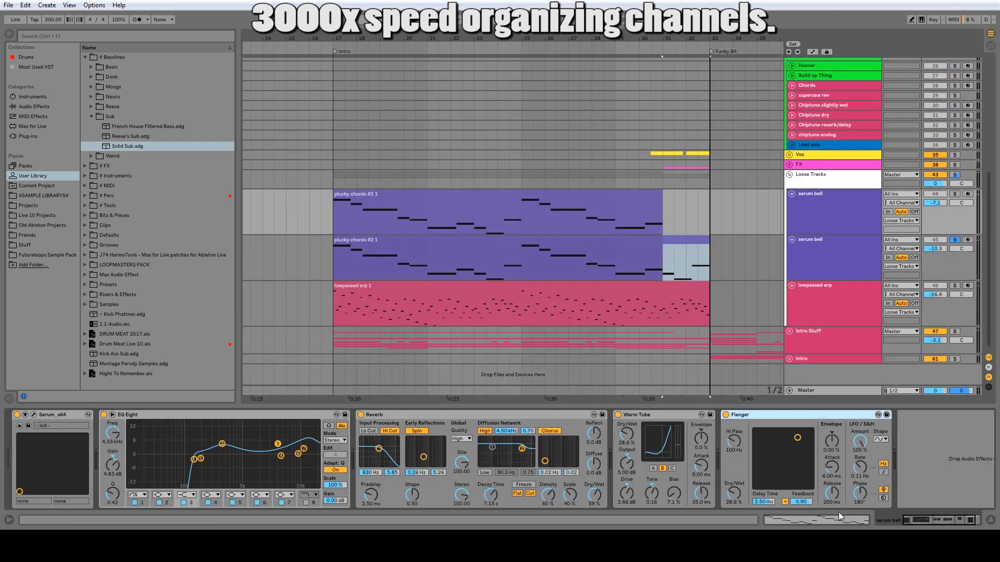
{"action": "left_click", "coordinate": [462, 194]}
{"action": "left_click", "coordinate": [830, 260]}
{"action": "key", "text": "Delete"}
{"action": "left_click_drag", "start_coordinate": [831, 280], "coordinate": [830, 135]}
{"action": "left_click_drag", "start_coordinate": [819, 313], "coordinate": [819, 174]}
Audition the Intro Stuff tracks in solo and move the first Serum_x64 track, with the long Change Up clip, into Instruments.
{"action": "scroll", "coordinate": [820, 209], "scroll_direction": "down", "scroll_amount": 8}
{"action": "left_click", "coordinate": [954, 146]}
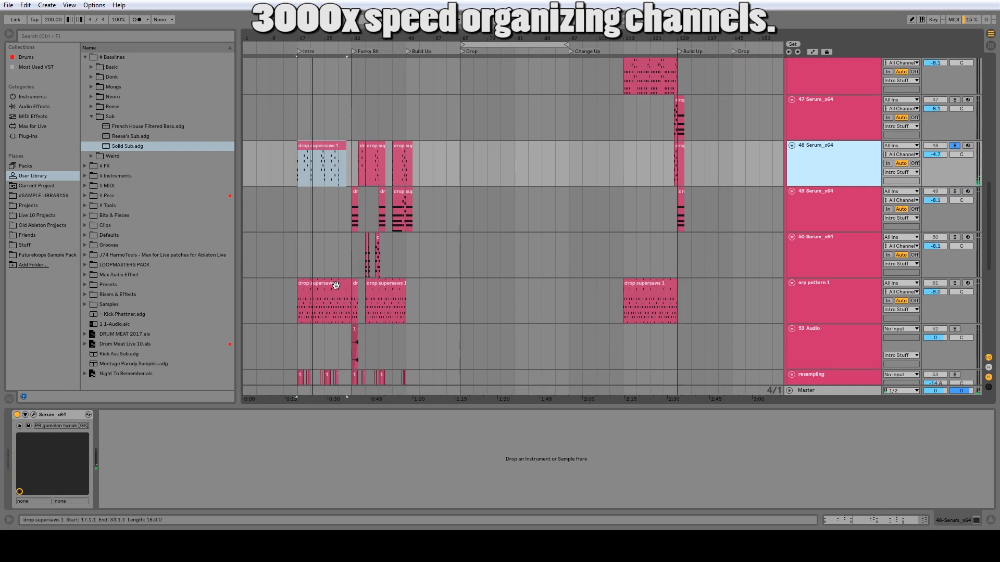
{"action": "left_click", "coordinate": [955, 272]}
{"action": "scroll", "coordinate": [814, 209], "scroll_direction": "up", "scroll_amount": 6}
{"action": "left_click", "coordinate": [814, 280]}
{"action": "scroll", "coordinate": [814, 280], "scroll_direction": "down", "scroll_amount": 6}
{"action": "left_click", "coordinate": [955, 139]}
{"action": "scroll", "coordinate": [812, 230], "scroll_direction": "up", "scroll_amount": 6}
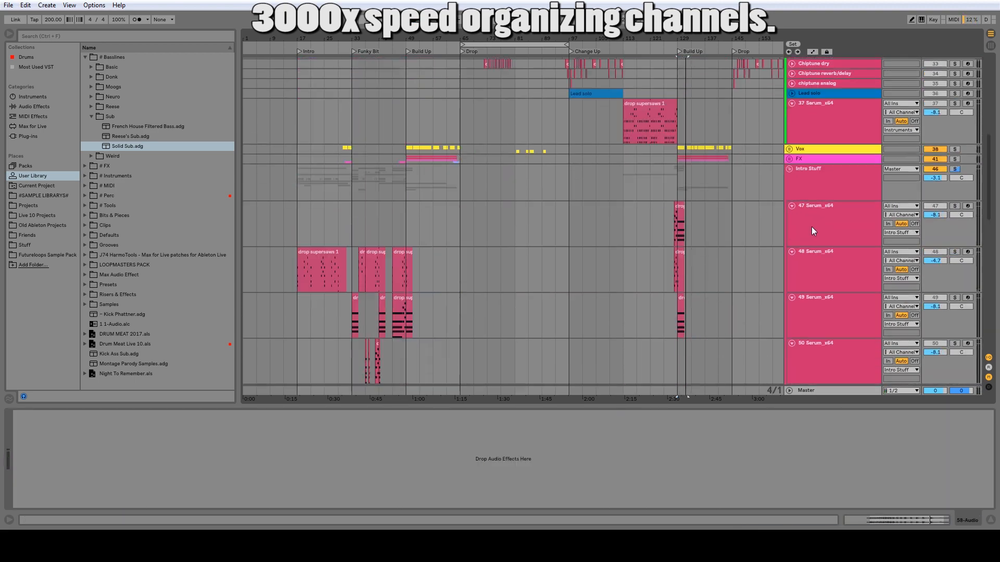
Audition the lower Intro Stuff tracks in solo and move the 52 Audio track into the FX group.
{"action": "scroll", "coordinate": [812, 230], "scroll_direction": "down", "scroll_amount": 10}
{"action": "left_click", "coordinate": [954, 296]}
{"action": "scroll", "coordinate": [830, 208], "scroll_direction": "up", "scroll_amount": 6}
{"action": "left_click", "coordinate": [955, 225]}
{"action": "left_click", "coordinate": [355, 226]}
{"action": "scroll", "coordinate": [432, 180], "scroll_direction": "down", "scroll_amount": 4}
{"action": "left_click", "coordinate": [955, 228]}
{"action": "left_click", "coordinate": [391, 226]}
{"action": "left_click", "coordinate": [955, 258]}
{"action": "left_click", "coordinate": [820, 266]}
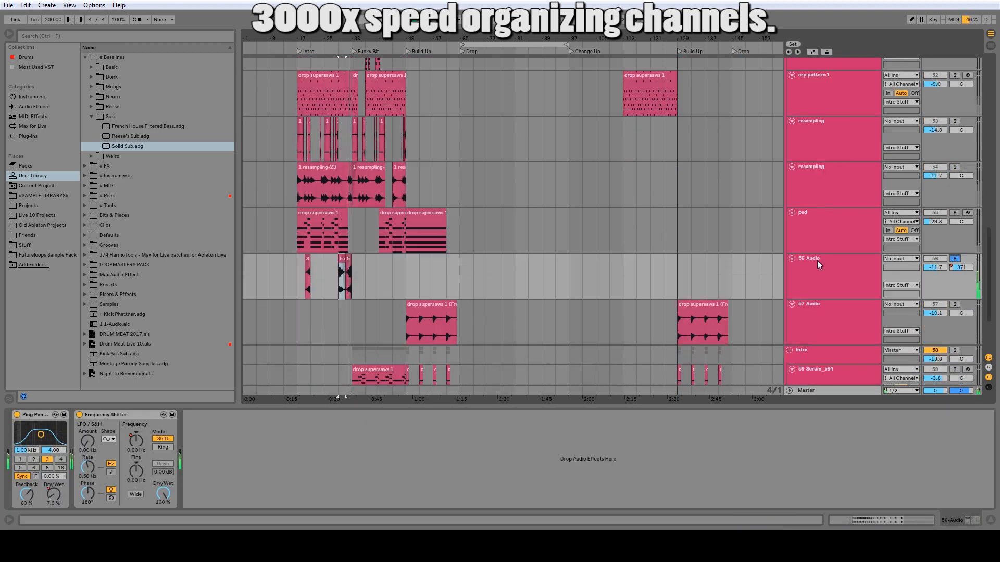
Move the 56 Audio track into the FX group and ungroup Intro Stuff.
{"action": "scroll", "coordinate": [819, 266], "scroll_direction": "down", "scroll_amount": 3}
{"action": "left_click", "coordinate": [955, 275]}
{"action": "scroll", "coordinate": [814, 230], "scroll_direction": "up", "scroll_amount": 10}
{"action": "left_click", "coordinate": [814, 227]}
{"action": "scroll", "coordinate": [814, 230], "scroll_direction": "down", "scroll_amount": 3}
{"action": "key", "text": "ctrl+shift+g"}
Move all the ungrouped intro tracks, starting from 48 Serum_x64, into the Instruments group.
{"action": "left_click", "coordinate": [822, 155]}
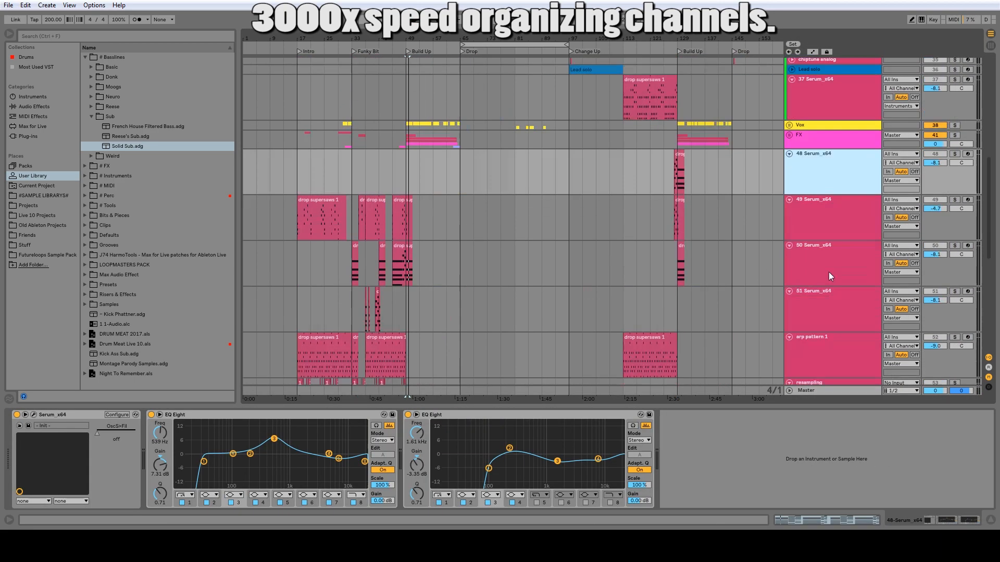
{"action": "scroll", "coordinate": [830, 277], "scroll_direction": "down", "scroll_amount": 8}
{"action": "left_click", "coordinate": [830, 341], "text": "shift"}
{"action": "left_click_drag", "start_coordinate": [830, 276], "coordinate": [830, 223]}
{"action": "left_click", "coordinate": [791, 231]}
{"action": "left_click", "coordinate": [792, 185]}
Assign the Instruments and Audio Basses group colours to their grouped tracks and clips, folding the Instruments group.
{"action": "scroll", "coordinate": [816, 225], "scroll_direction": "up", "scroll_amount": 3}
{"action": "right_click", "coordinate": [812, 97]}
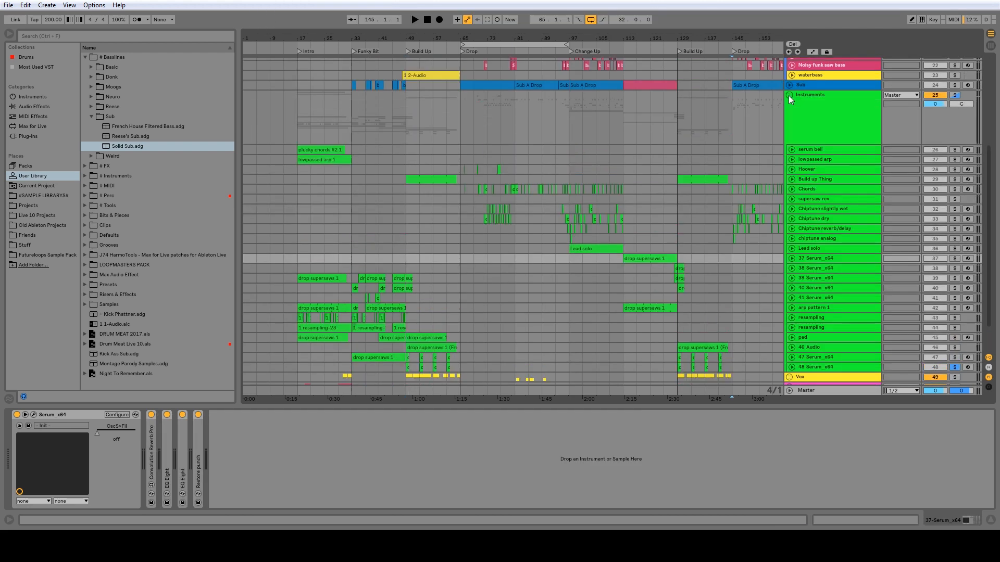
{"action": "left_click", "coordinate": [788, 95]}
{"action": "right_click", "coordinate": [823, 228]}
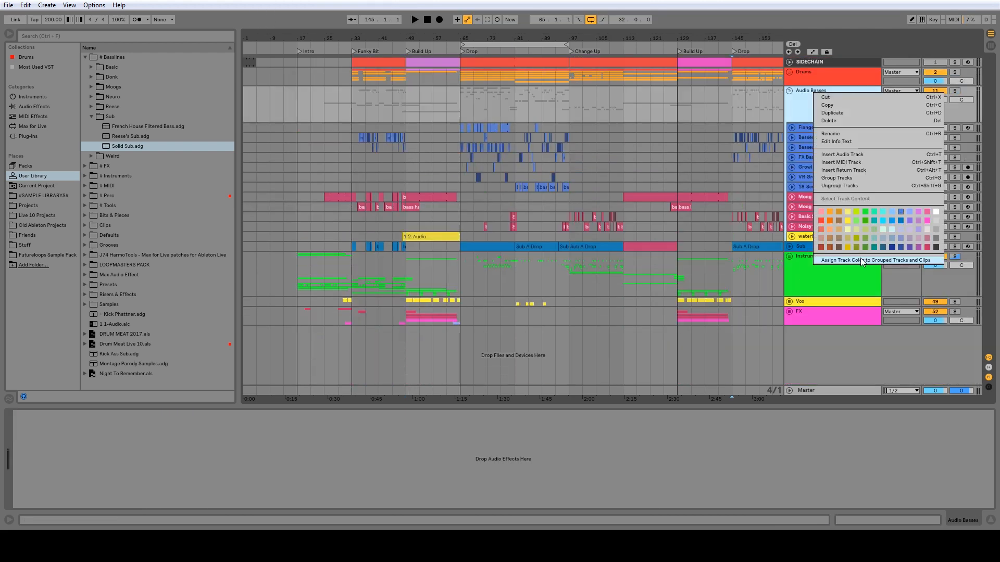
{"action": "left_click", "coordinate": [844, 245]}
Assign the Sub track's colour to its clips and fold the track.
{"action": "left_click", "coordinate": [789, 119]}
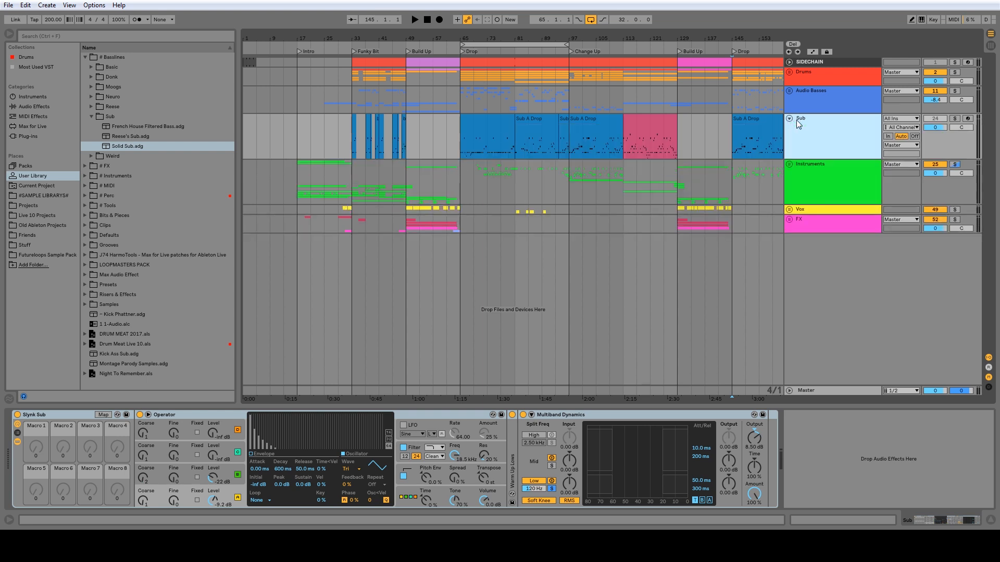
{"action": "right_click", "coordinate": [808, 120]}
{"action": "left_click", "coordinate": [852, 294]}
{"action": "left_click", "coordinate": [790, 119]}
Unfold the Vox group and assign the FX group's pink colour to its grouped tracks and clips.
{"action": "left_click", "coordinate": [789, 175]}
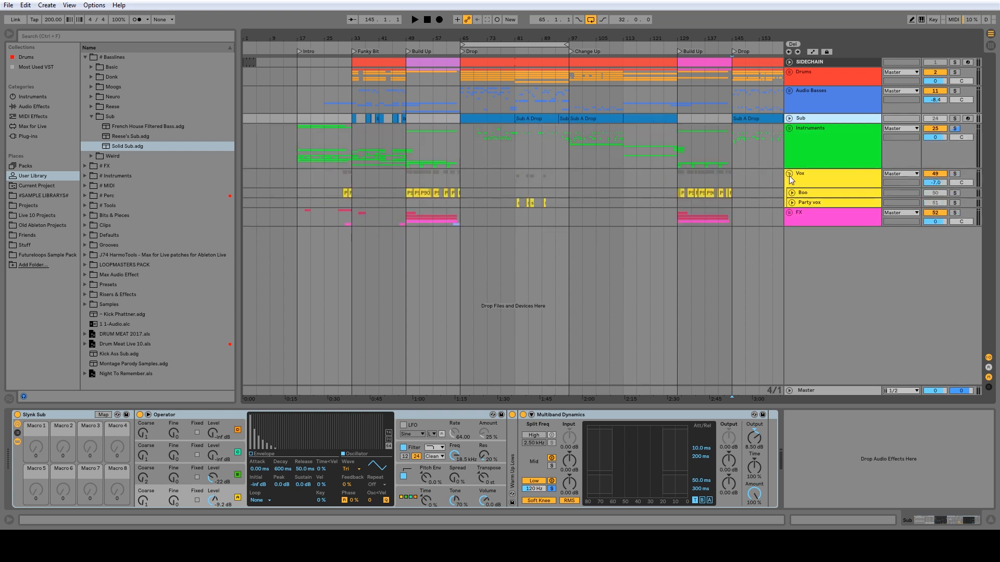
{"action": "left_click", "coordinate": [790, 212]}
{"action": "double_click", "coordinate": [809, 217]}
{"action": "left_click", "coordinate": [747, 235]}
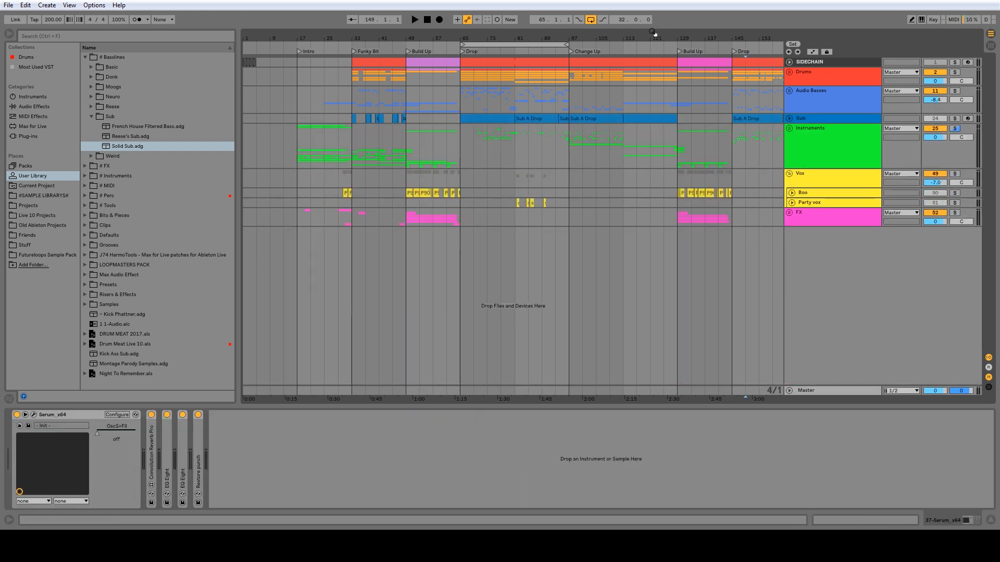
Move the Neuro Bass clips between 154.1.1 and 155.2.1 in the second drop down onto the Bass Chops track.
{"action": "left_click_drag", "start_coordinate": [652, 35], "coordinate": [553, 37]}
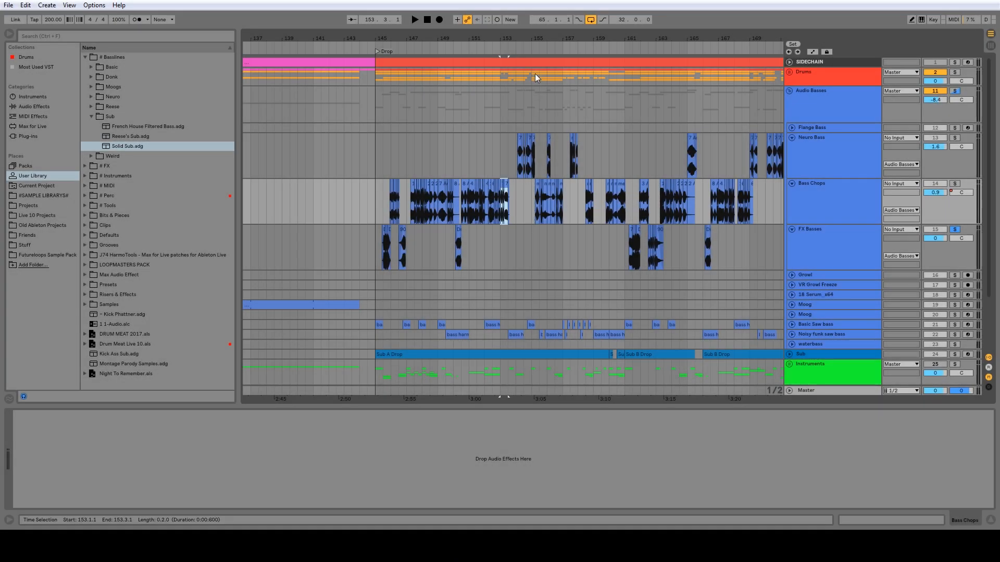
{"action": "left_click_drag", "start_coordinate": [533, 38], "coordinate": [533, 95]}
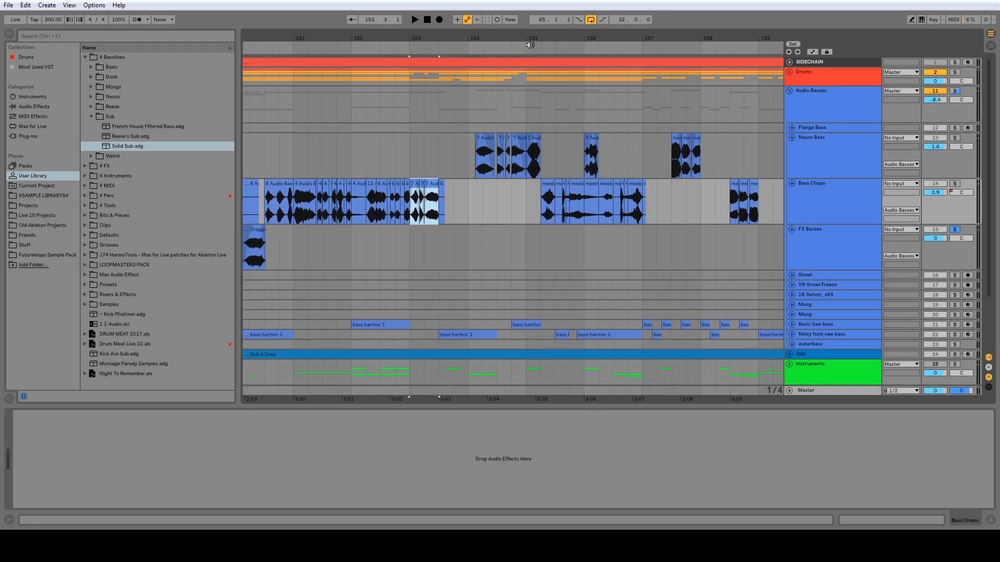
{"action": "left_click_drag", "start_coordinate": [529, 45], "coordinate": [530, 73]}
{"action": "left_click_drag", "start_coordinate": [422, 166], "coordinate": [545, 161]}
{"action": "left_click_drag", "start_coordinate": [537, 138], "coordinate": [538, 183]}
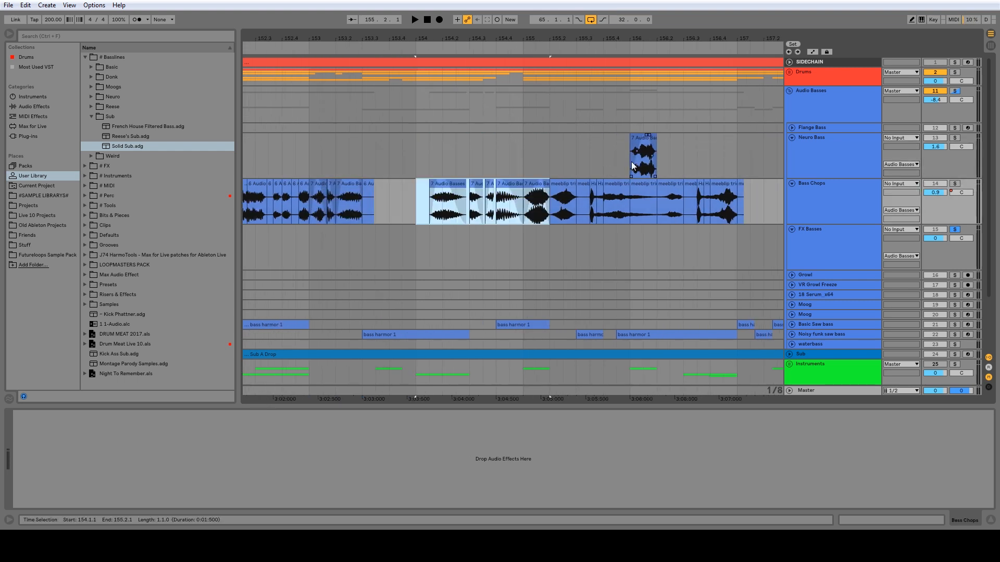
Audition bar 156 with Neuro Bass and Bass Chops soloed, and move the Neuro Bass clip there onto Bass Chops.
{"action": "mouse_move", "coordinate": [646, 138]}
{"action": "left_mouse_down"}
{"action": "mouse_move", "coordinate": [646, 174]}
{"action": "mouse_move", "coordinate": [645, 156]}
{"action": "left_mouse_up"}
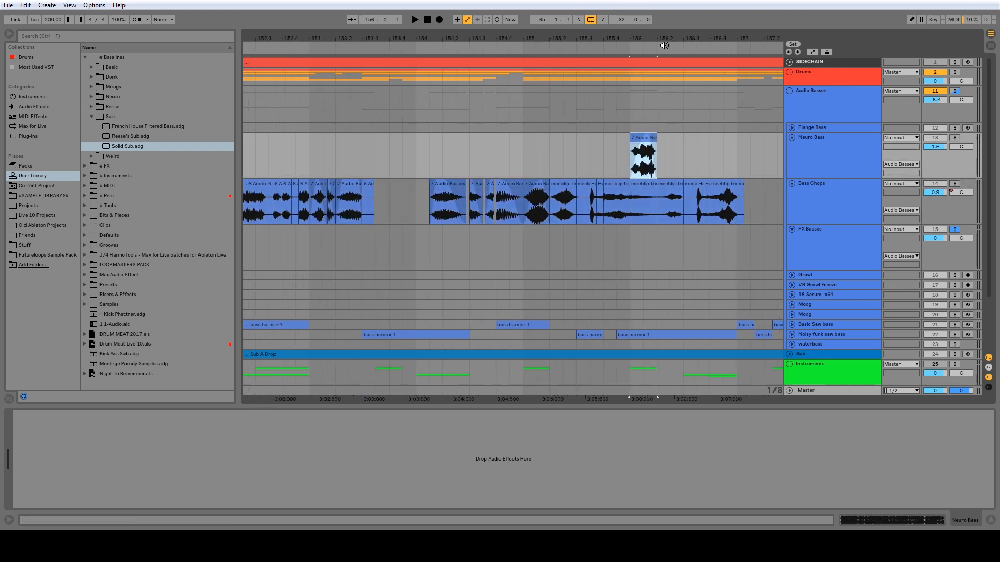
{"action": "left_click_drag", "start_coordinate": [665, 45], "coordinate": [625, 99]}
{"action": "left_click", "coordinate": [443, 198]}
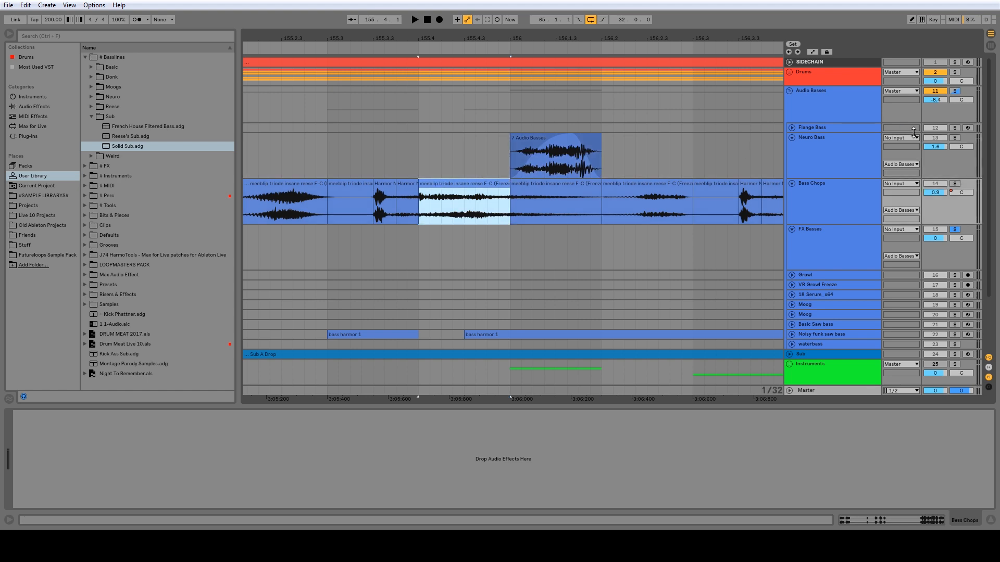
{"action": "left_click", "coordinate": [954, 139], "text": "ctrl"}
{"action": "left_click", "coordinate": [956, 183], "text": "ctrl"}
{"action": "key", "text": "space"}
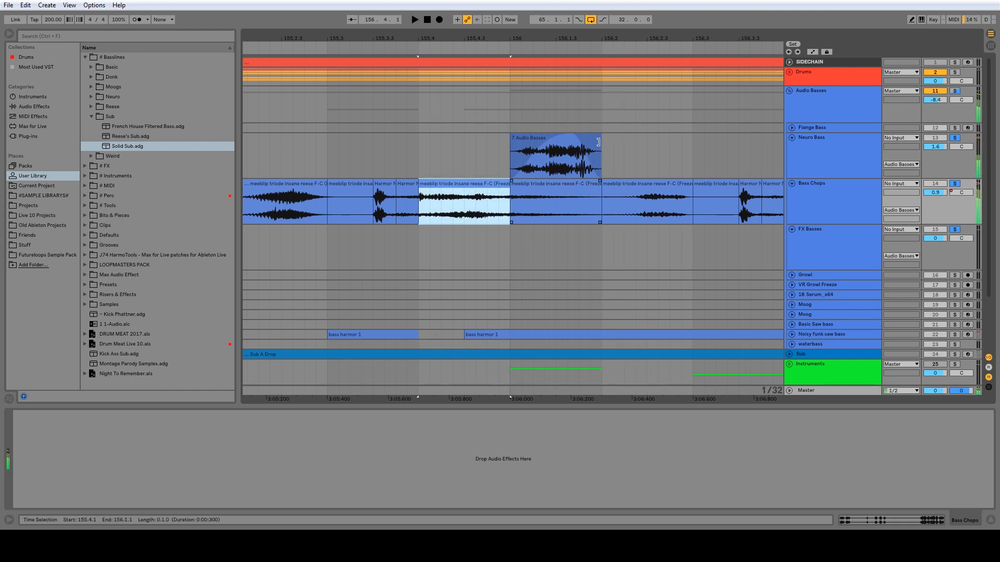
{"action": "left_click_drag", "start_coordinate": [570, 152], "coordinate": [567, 198]}
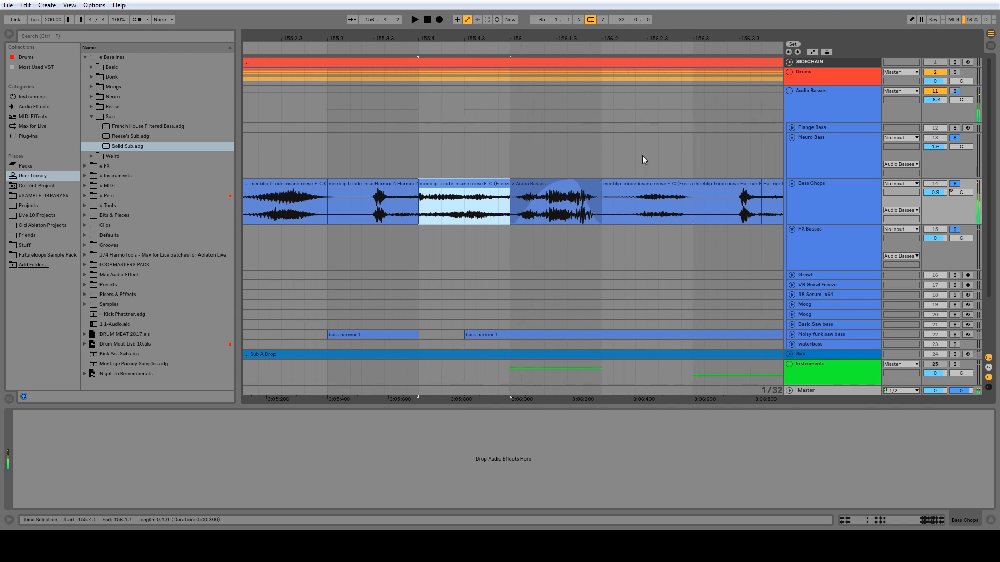
Audition the transition from the FX Basses clips to the Bass Chops clips around bar 162 repeatedly.
{"action": "left_click_drag", "start_coordinate": [668, 41], "coordinate": [328, 42]}
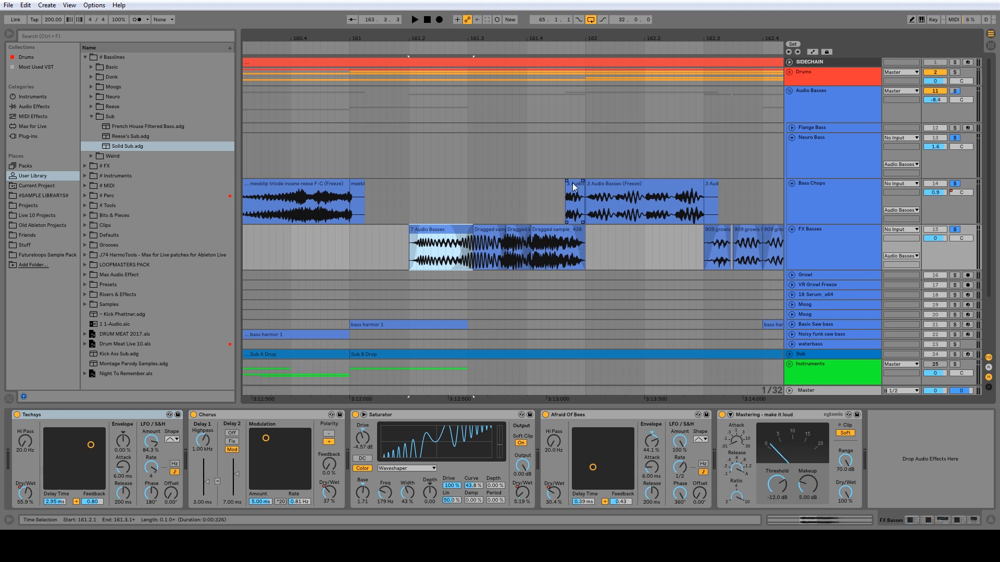
{"action": "left_click", "coordinate": [565, 214]}
{"action": "key", "text": "space"}
{"action": "key", "text": "space"}
{"action": "key", "text": "space"}
{"action": "key", "text": "space"}
{"action": "key", "text": "space"}
{"action": "key", "text": "space"}
{"action": "key", "text": "space"}
{"action": "key", "text": "space"}
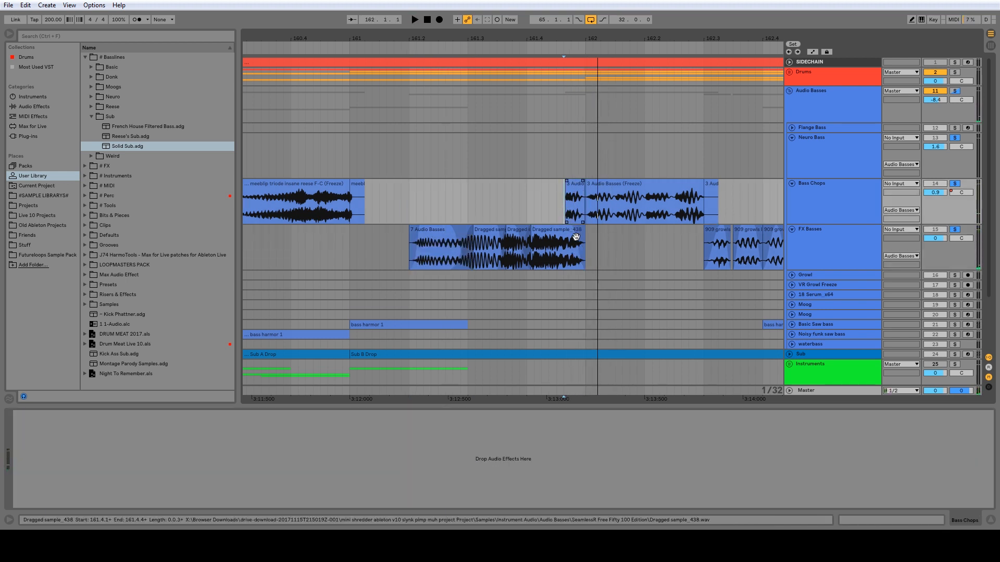
Move the FX Basses clips between 161.2.1 and 163.2.1 onto Bass Chops, cutting the last growl clip at 163.2.1 with a short fade-out.
{"action": "left_click_drag", "start_coordinate": [405, 259], "coordinate": [588, 222]}
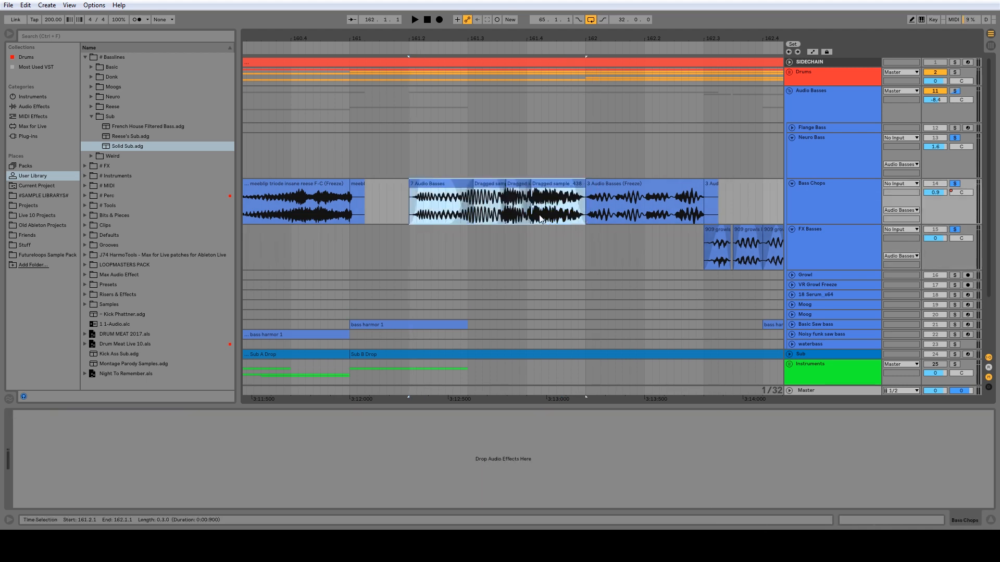
{"action": "key", "text": "space"}
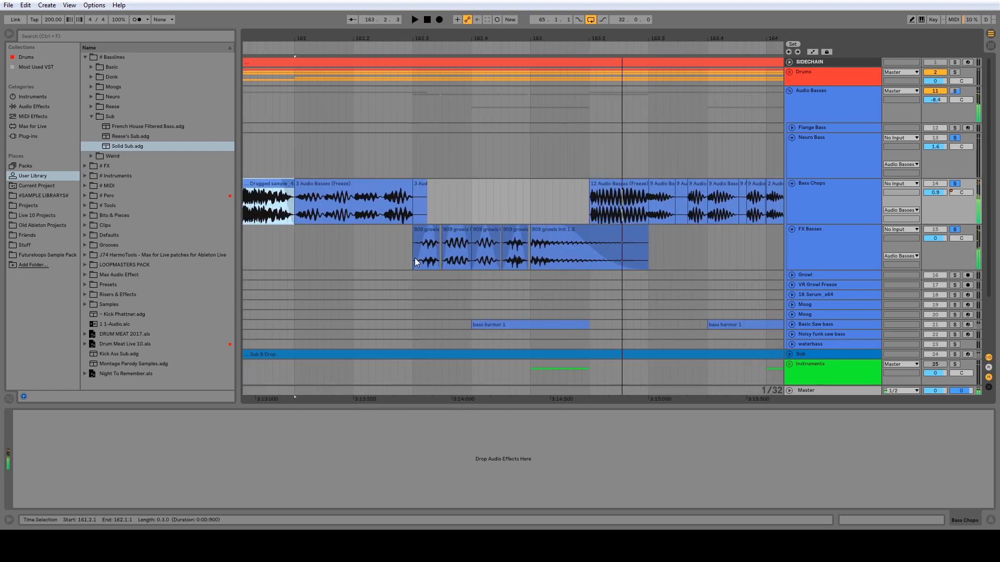
{"action": "left_click", "coordinate": [591, 264]}
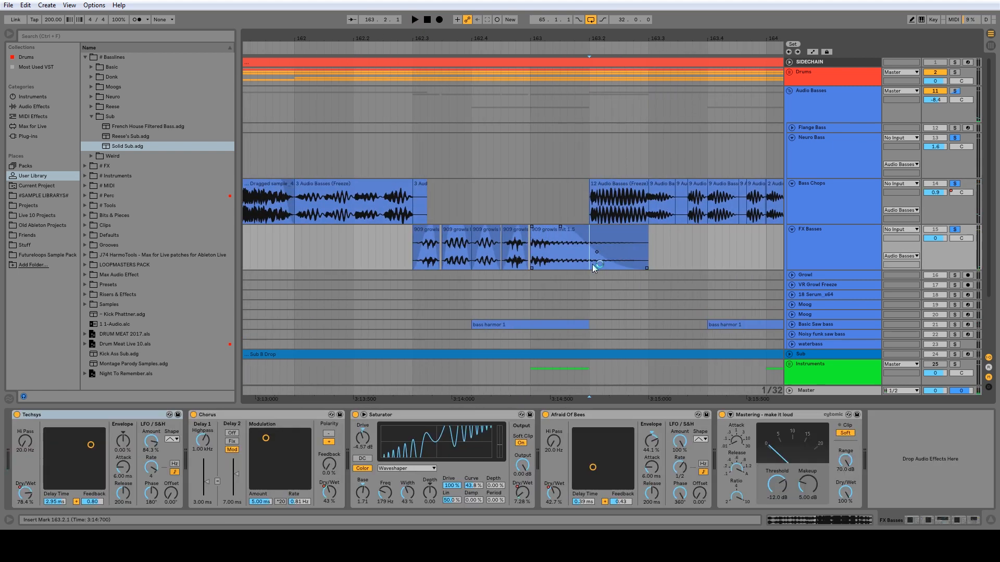
{"action": "key", "text": "ctrl+e"}
{"action": "key", "text": "Delete"}
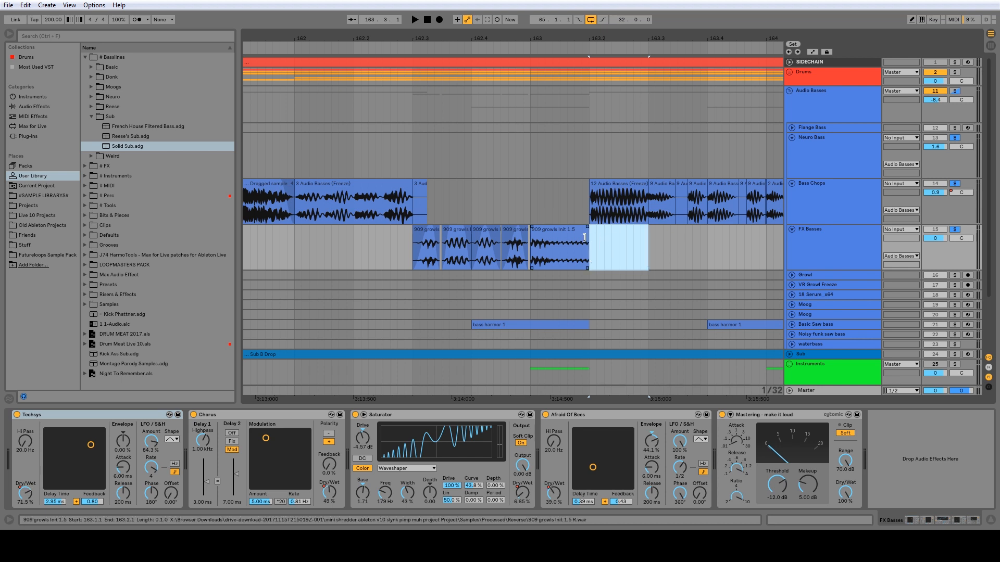
{"action": "left_click_drag", "start_coordinate": [587, 227], "coordinate": [568, 230]}
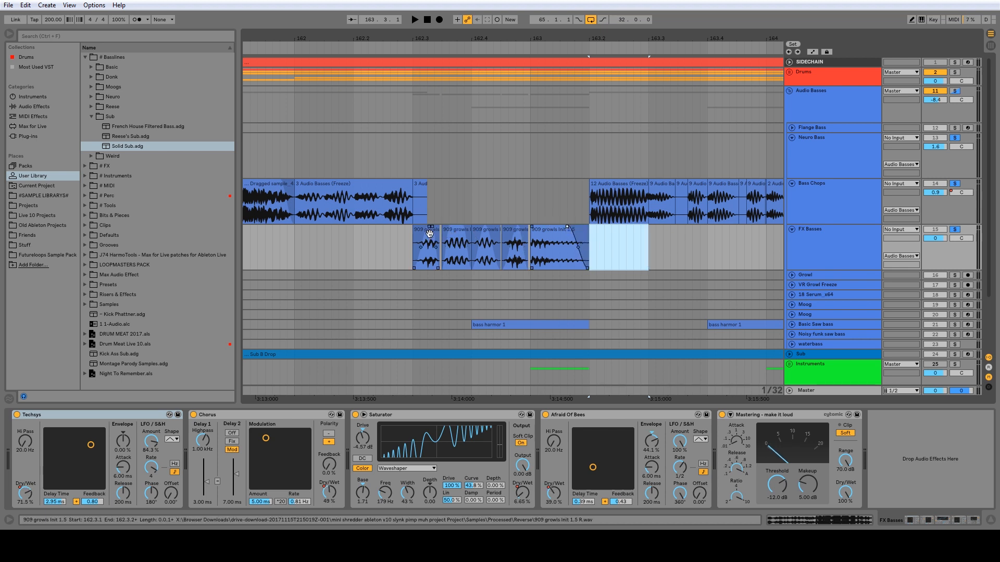
{"action": "left_click_drag", "start_coordinate": [409, 248], "coordinate": [570, 185]}
Trim the Dragged sample_438 clip at 166.1.3 to end where the following Bass Chops clip begins, and move it onto Bass Chops.
{"action": "left_click_drag", "start_coordinate": [623, 37], "coordinate": [235, 15]}
{"action": "left_click", "coordinate": [507, 229]}
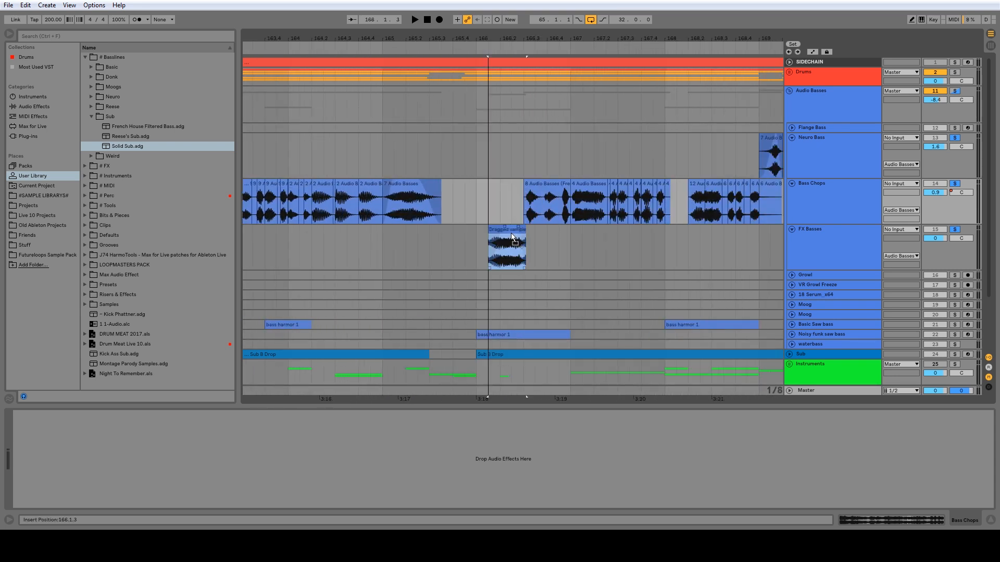
{"action": "left_click_drag", "start_coordinate": [524, 39], "coordinate": [512, 89]}
{"action": "left_click_drag", "start_coordinate": [533, 229], "coordinate": [517, 229]}
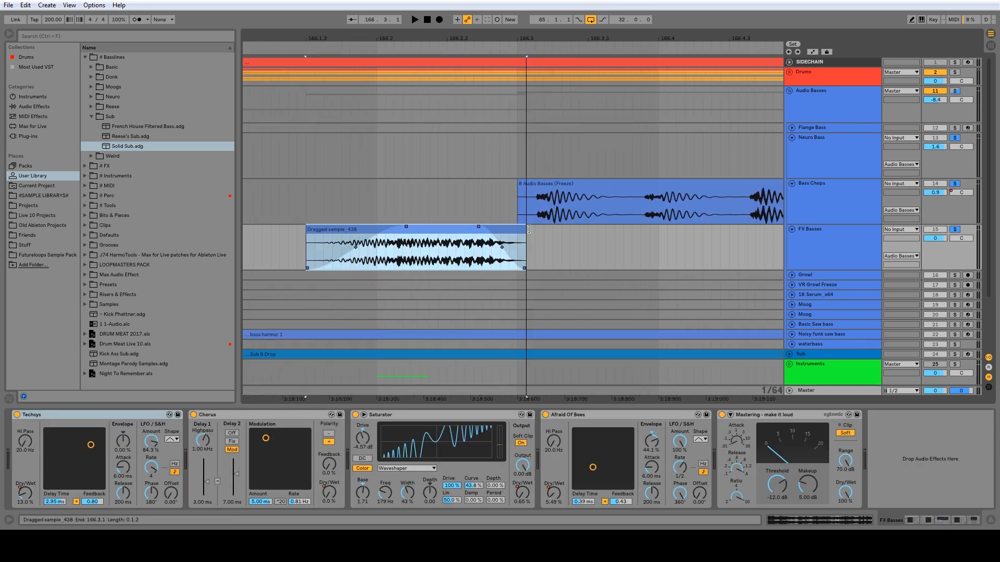
{"action": "left_click_drag", "start_coordinate": [447, 243], "coordinate": [455, 224]}
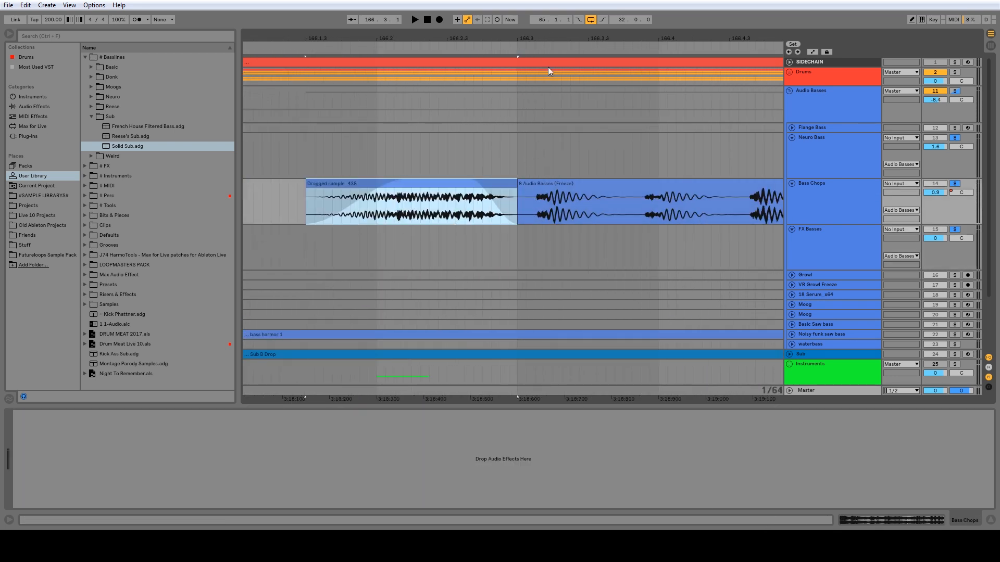
Move the first drop's FX Basses clips between bars 67 and 87 up onto the Bass Chops track.
{"action": "left_click_drag", "start_coordinate": [550, 38], "coordinate": [384, 5]}
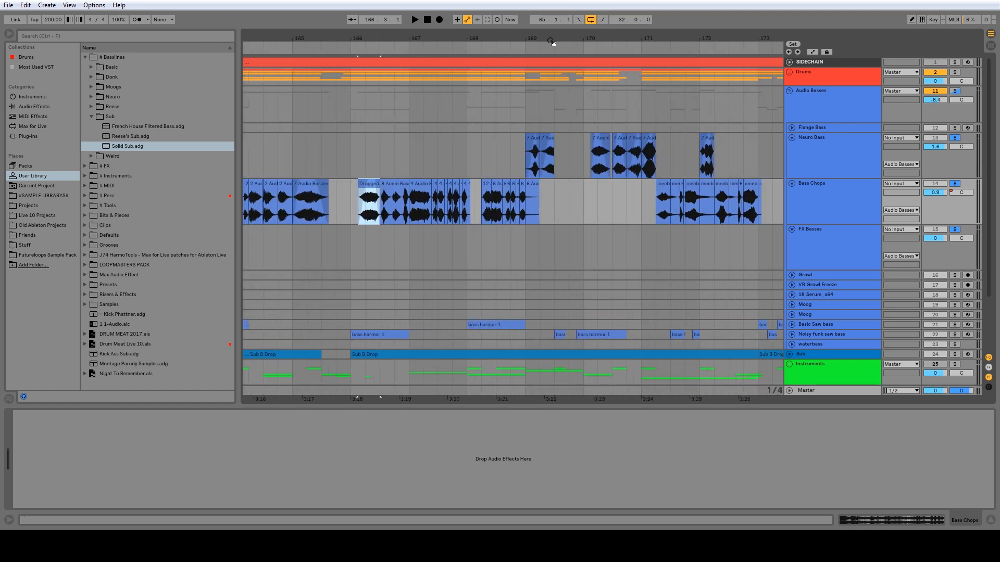
{"action": "left_click_drag", "start_coordinate": [551, 40], "coordinate": [557, 78]}
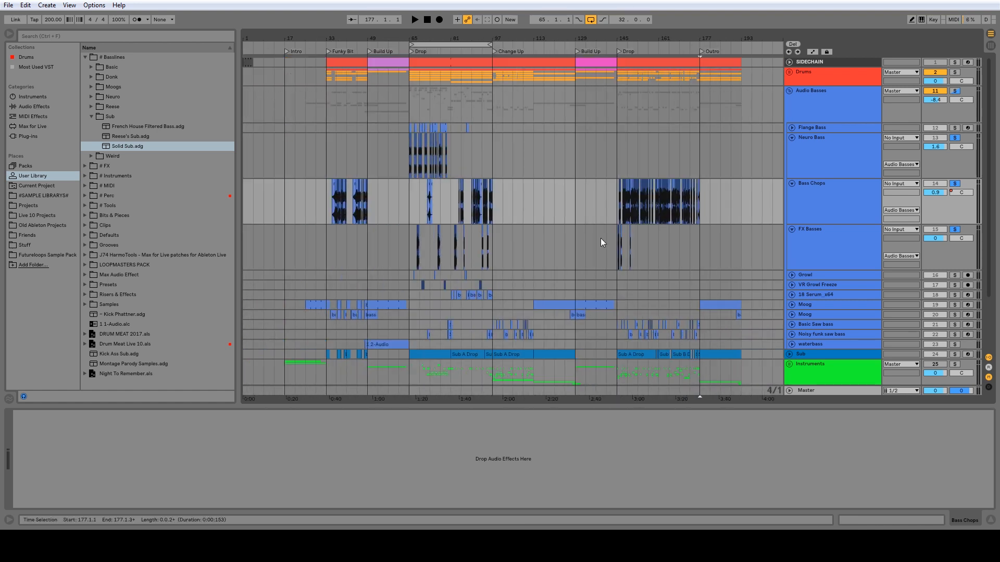
{"action": "left_click_drag", "start_coordinate": [432, 42], "coordinate": [464, 230]}
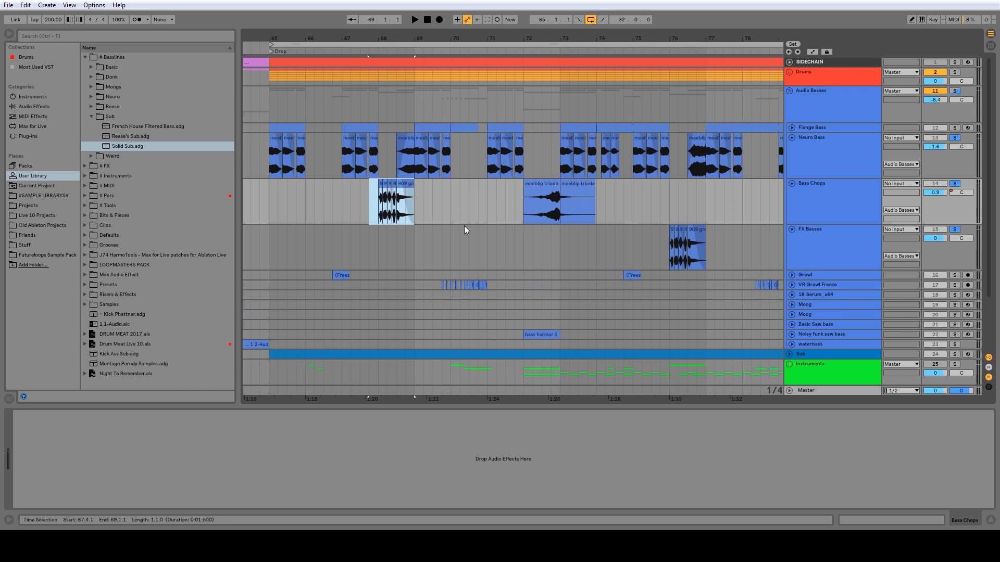
{"action": "left_click_drag", "start_coordinate": [669, 255], "coordinate": [702, 196]}
{"action": "left_click_drag", "start_coordinate": [723, 39], "coordinate": [244, 40]}
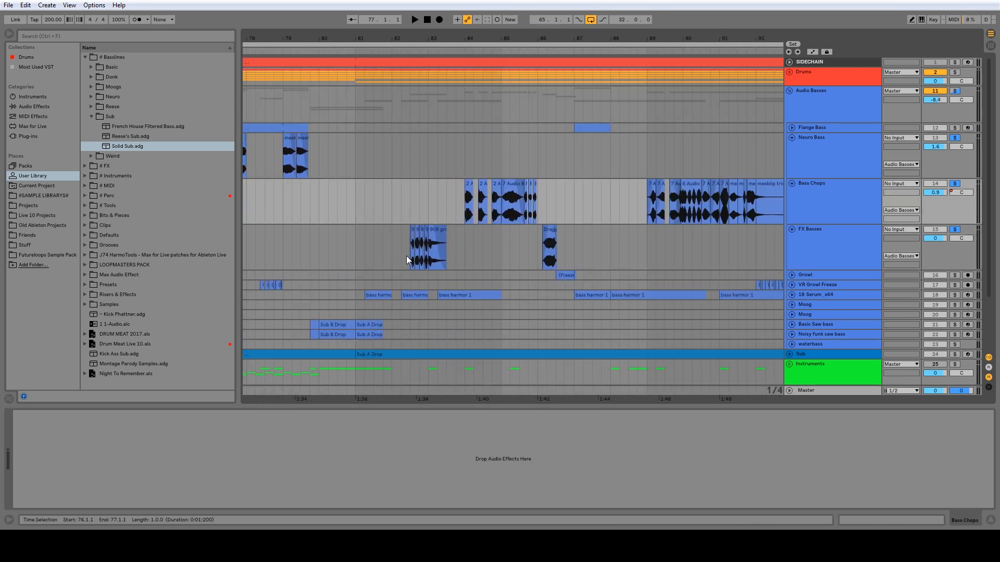
{"action": "left_click_drag", "start_coordinate": [406, 256], "coordinate": [550, 201]}
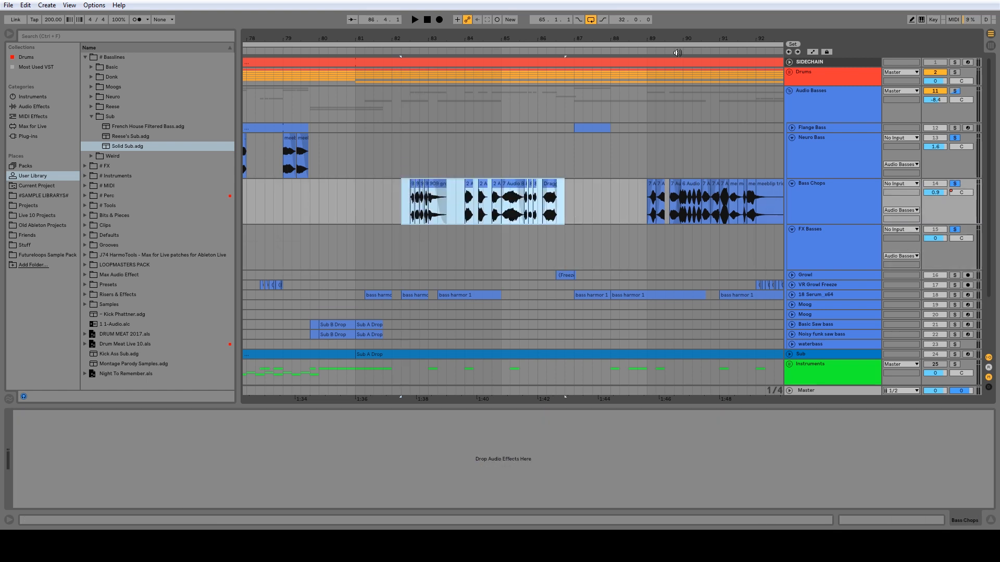
Shorten the FX Basses sample starting at bar 93 to meet the next Bass Chops clip, and move it onto that track.
{"action": "left_click_drag", "start_coordinate": [686, 38], "coordinate": [133, 39]}
{"action": "left_click_drag", "start_coordinate": [325, 39], "coordinate": [402, 39]}
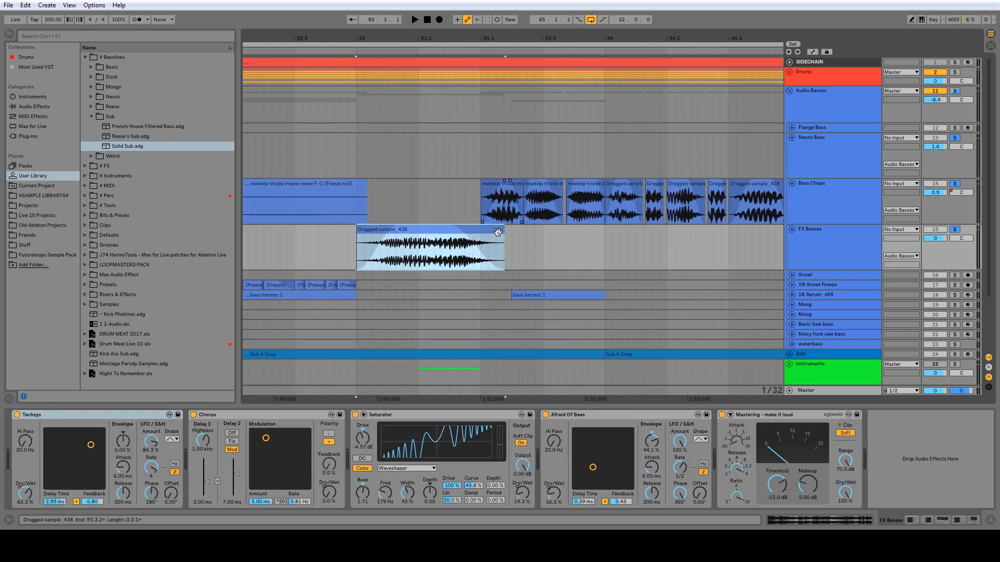
{"action": "left_click_drag", "start_coordinate": [502, 234], "coordinate": [424, 220]}
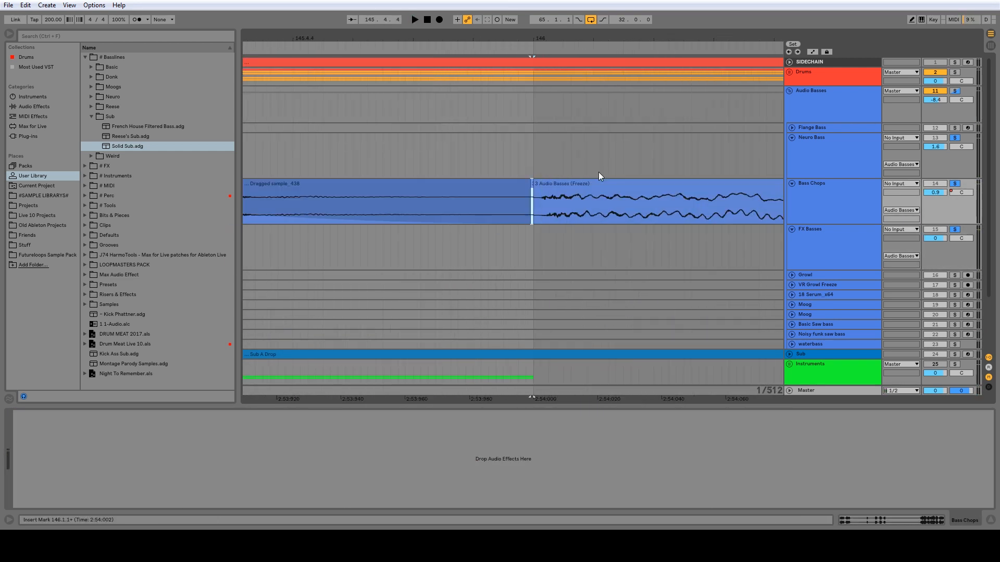
Merge the Growl, VR Growl Freeze and waterbass clips into Bass Chops, delete the emptied tracks and fold the remaining bass tracks.
{"action": "left_click", "coordinate": [578, 229]}
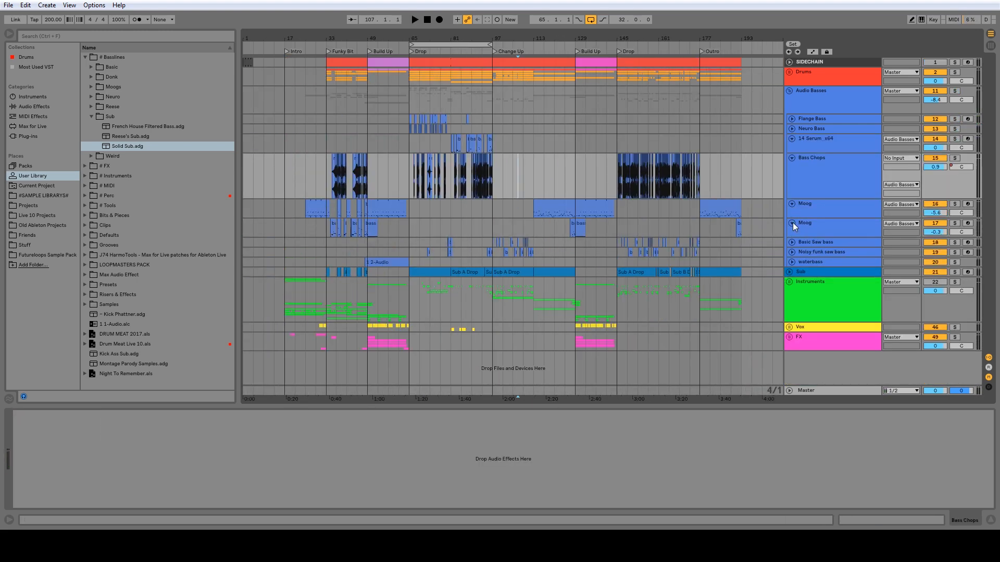
{"action": "left_click", "coordinate": [967, 228]}
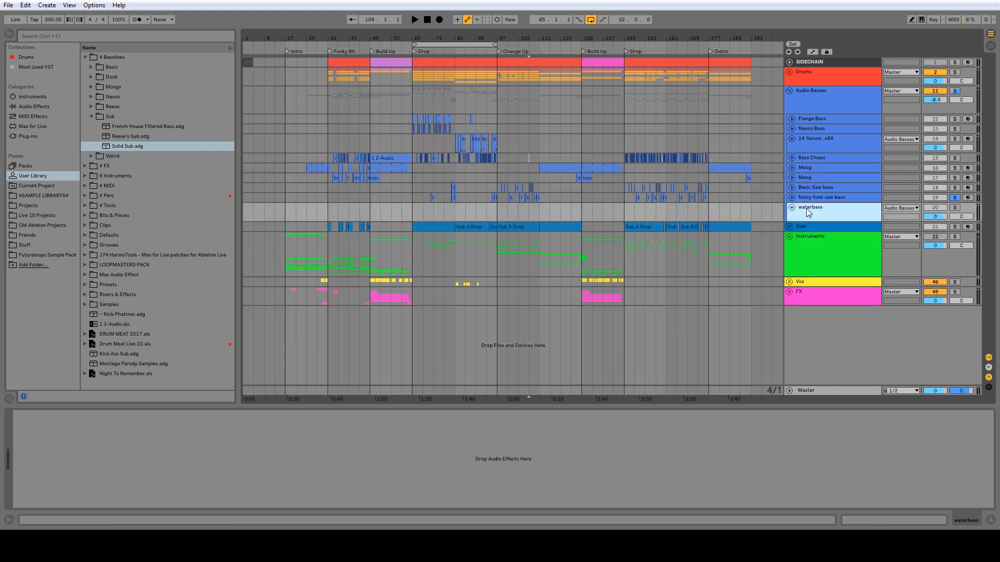
{"action": "left_click", "coordinate": [807, 208]}
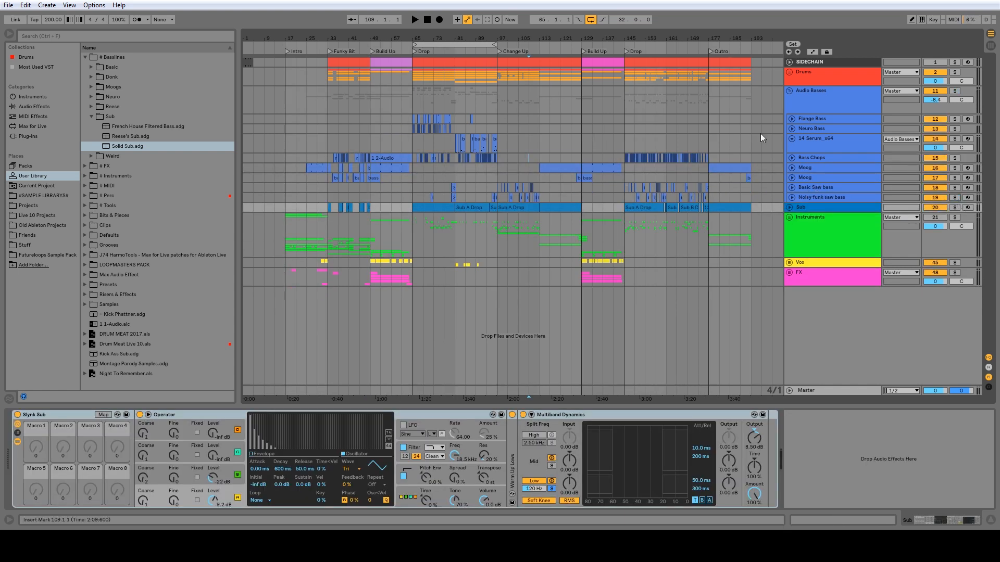
{"action": "left_click", "coordinate": [792, 139]}
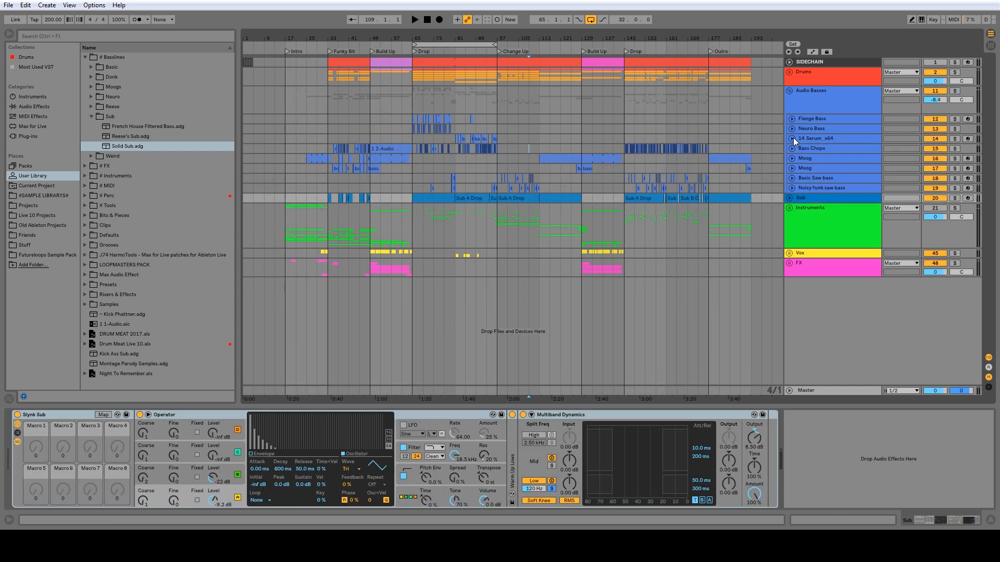
Unfold the Instruments group, audition the first drop, and open the EQ Eight on the Chords track.
{"action": "left_click", "coordinate": [789, 208]}
{"action": "key", "text": "space"}
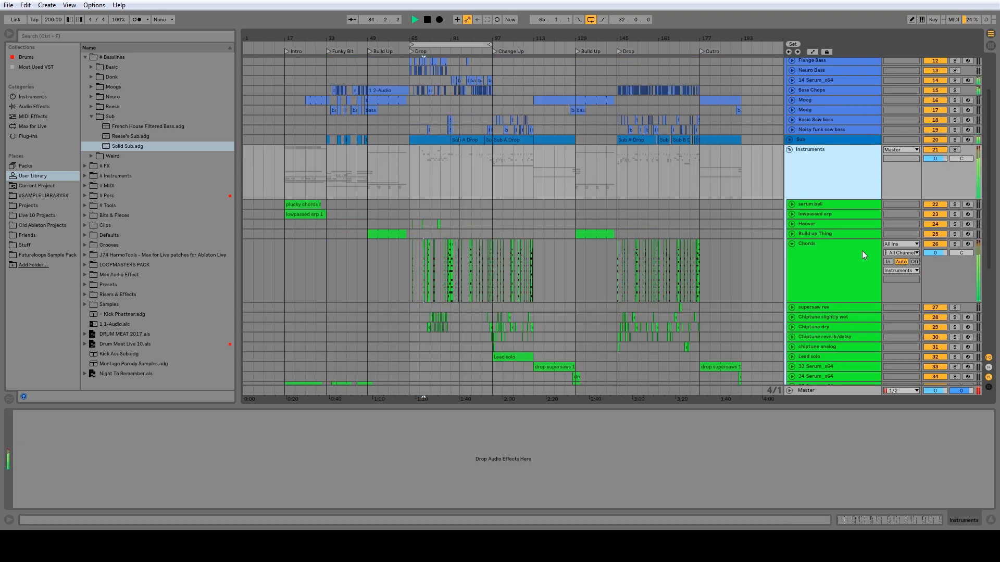
{"action": "key", "text": "space"}
{"action": "left_click", "coordinate": [848, 248]}
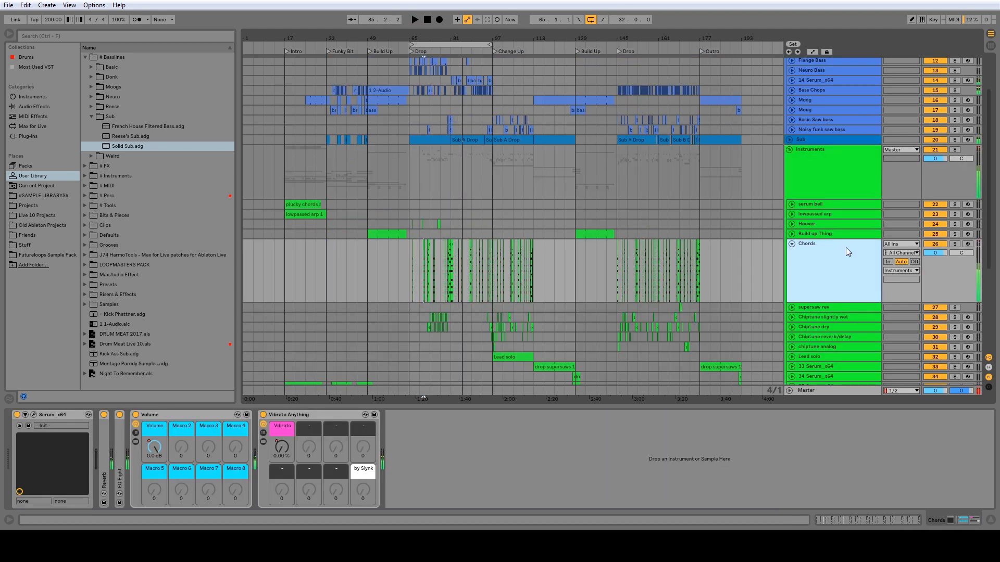
{"action": "double_click", "coordinate": [119, 464]}
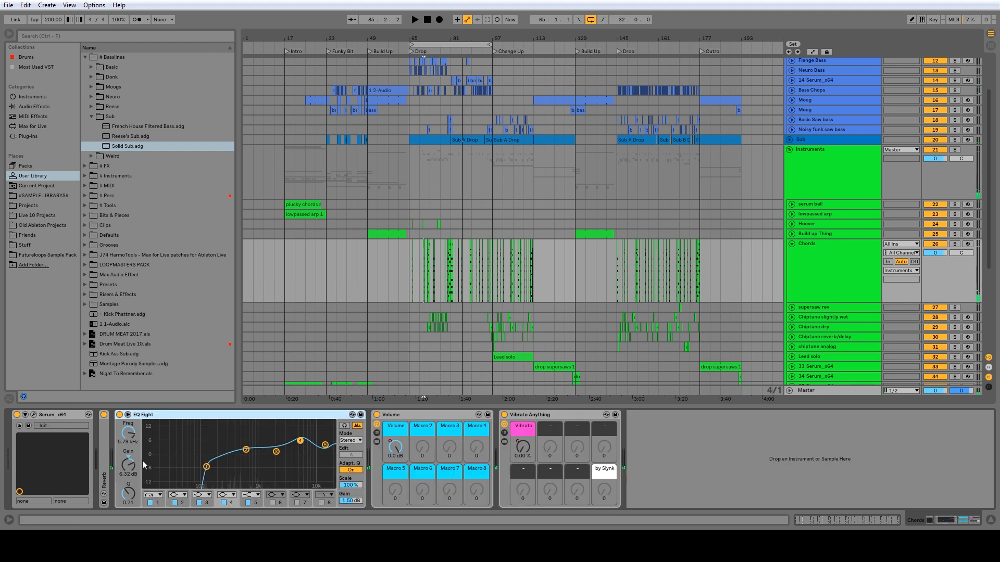
Check the soloed Chords track's levels and reverb, and lower its EQ Eight output gain to -5.06 dB while auditioning.
{"action": "key", "text": "Tab"}
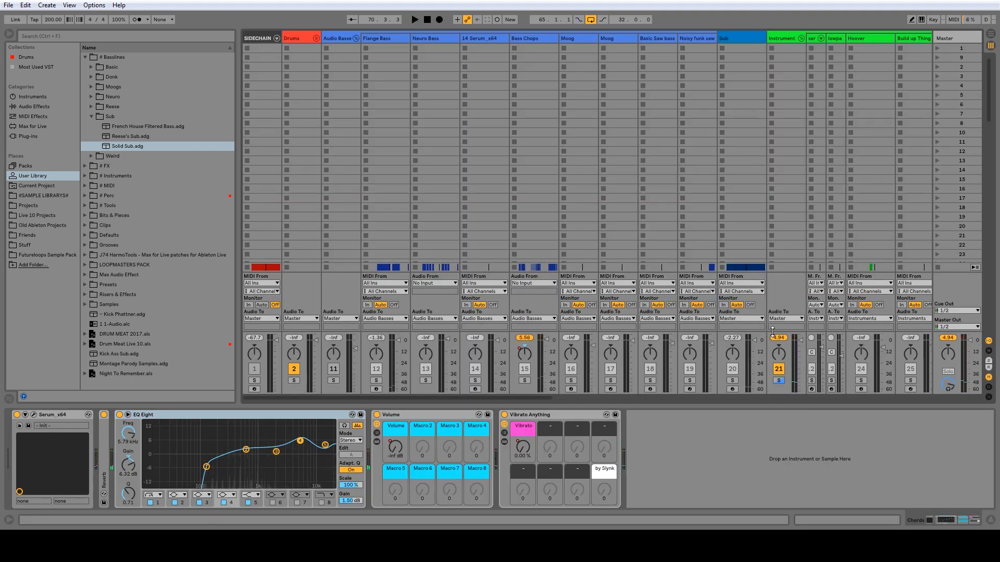
{"action": "key", "text": "Tab"}
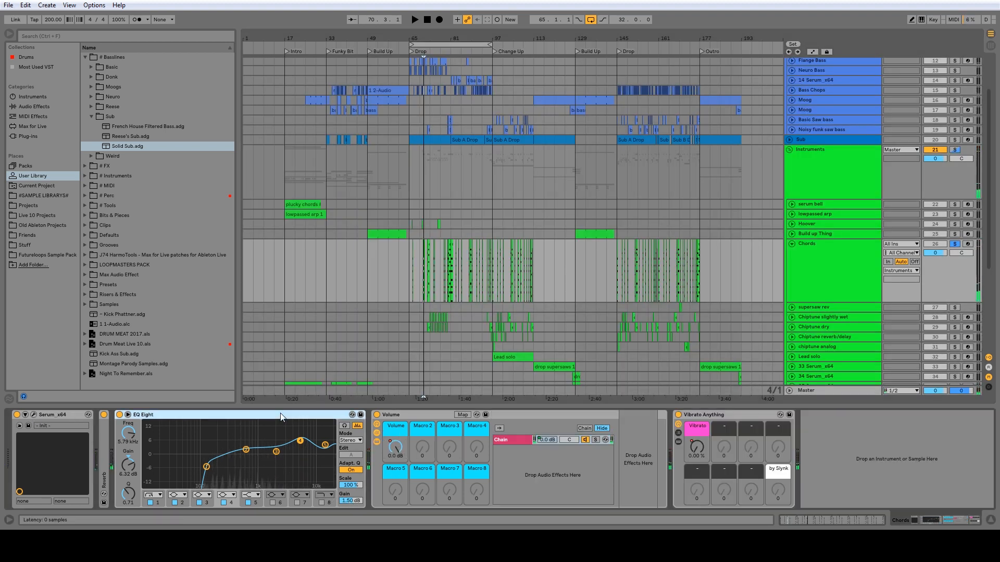
{"action": "double_click", "coordinate": [106, 471]}
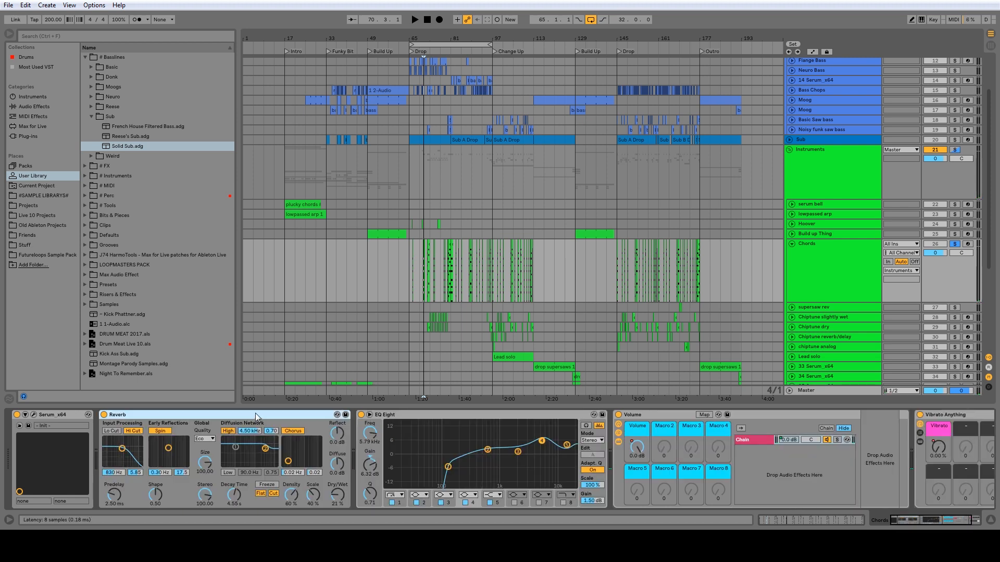
{"action": "double_click", "coordinate": [255, 416]}
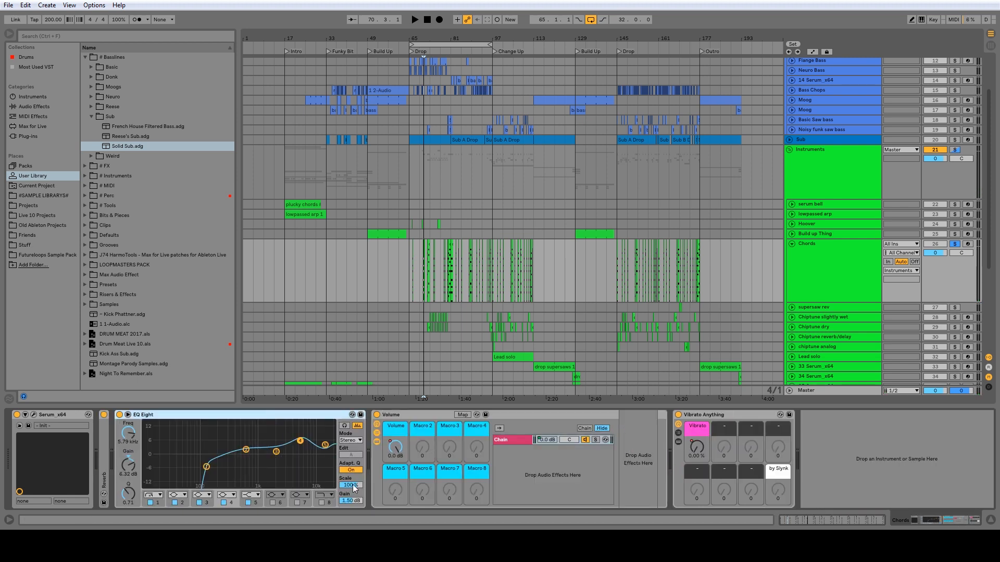
{"action": "mouse_move", "coordinate": [354, 501]}
{"action": "left_mouse_down"}
{"action": "mouse_move", "coordinate": [354, 532]}
{"action": "mouse_move", "coordinate": [354, 499]}
{"action": "left_mouse_up"}
{"action": "key", "text": "space"}
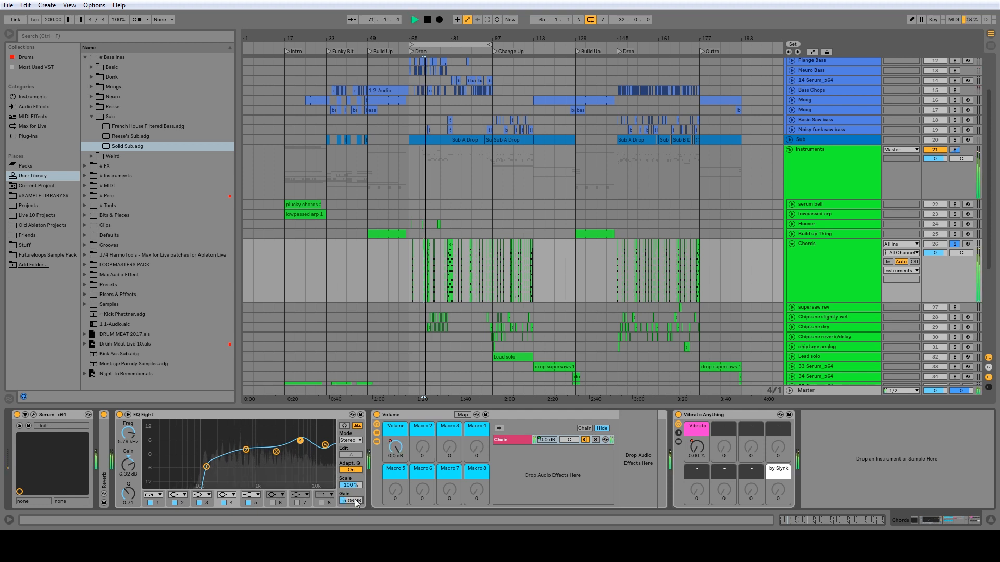
Open the Chords track's Serum, toggle its Hyper/Dimension effect, and adjust OSC A's unison blend to 92 while auditioning.
{"action": "left_click", "coordinate": [34, 414]}
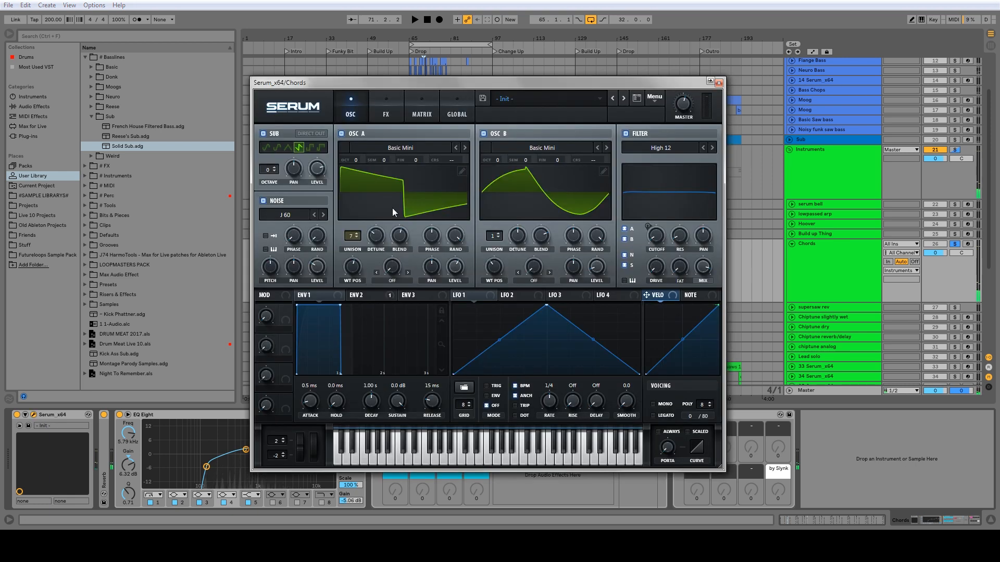
{"action": "left_click", "coordinate": [386, 117]}
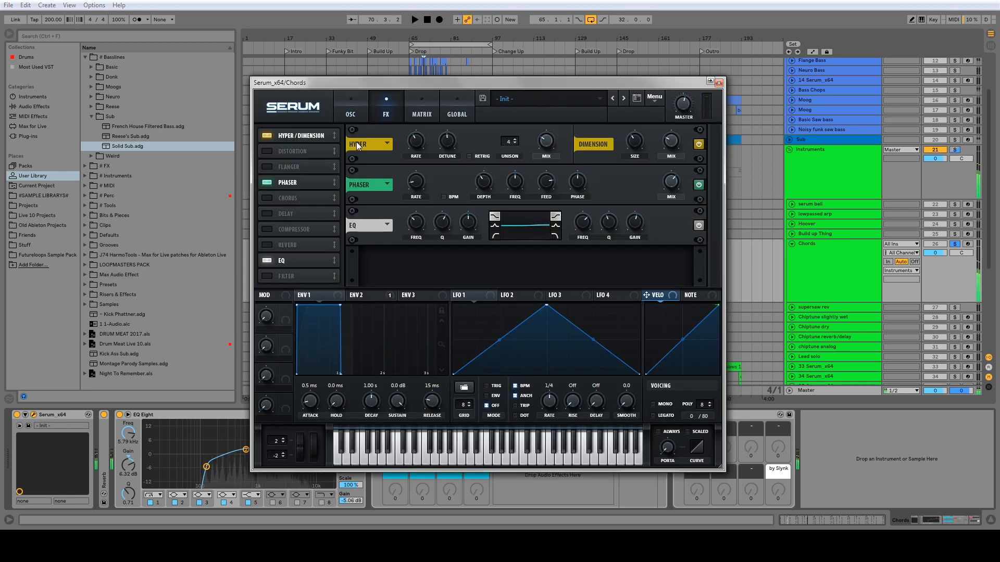
{"action": "left_click", "coordinate": [267, 136]}
{"action": "left_click", "coordinate": [350, 111]}
{"action": "left_click_drag", "start_coordinate": [377, 238], "coordinate": [401, 251]}
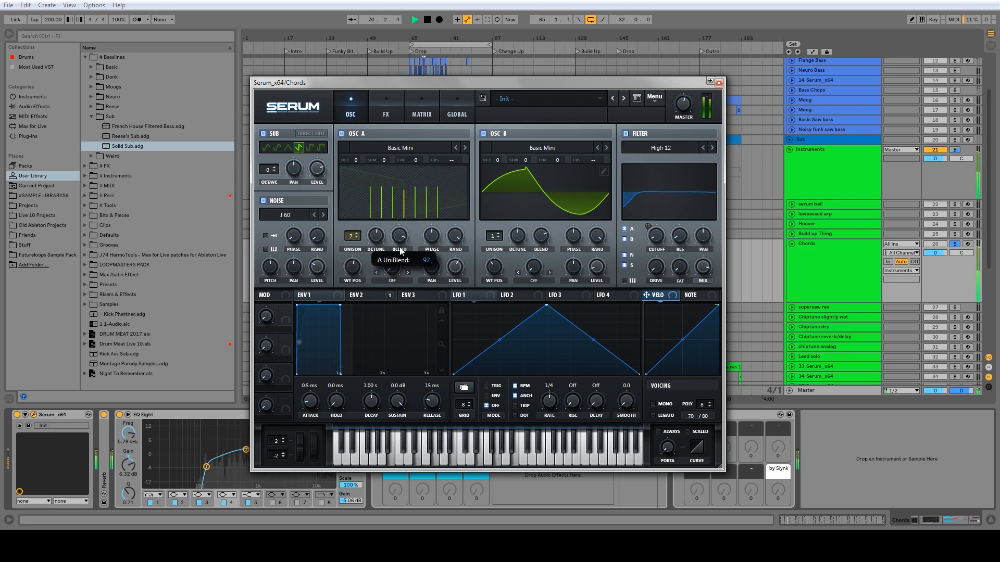
{"action": "key", "text": "space"}
Set OSC A to Basic Shapes and OSC B's unison to 6, disable Sub and Noise, and compare the sound with the filter bypassed.
{"action": "left_click", "coordinate": [498, 235]}
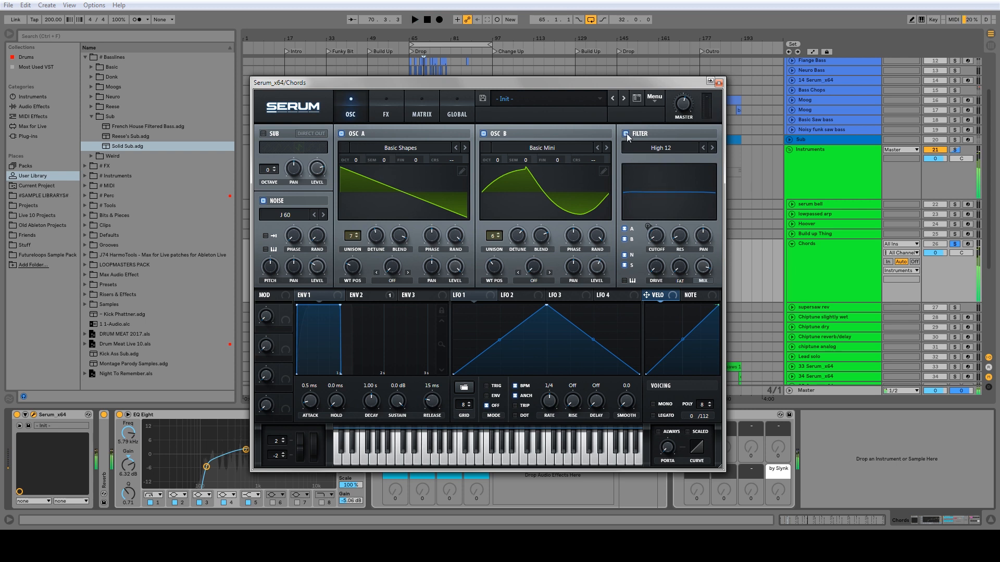
{"action": "left_click", "coordinate": [626, 134]}
{"action": "key", "text": "space"}
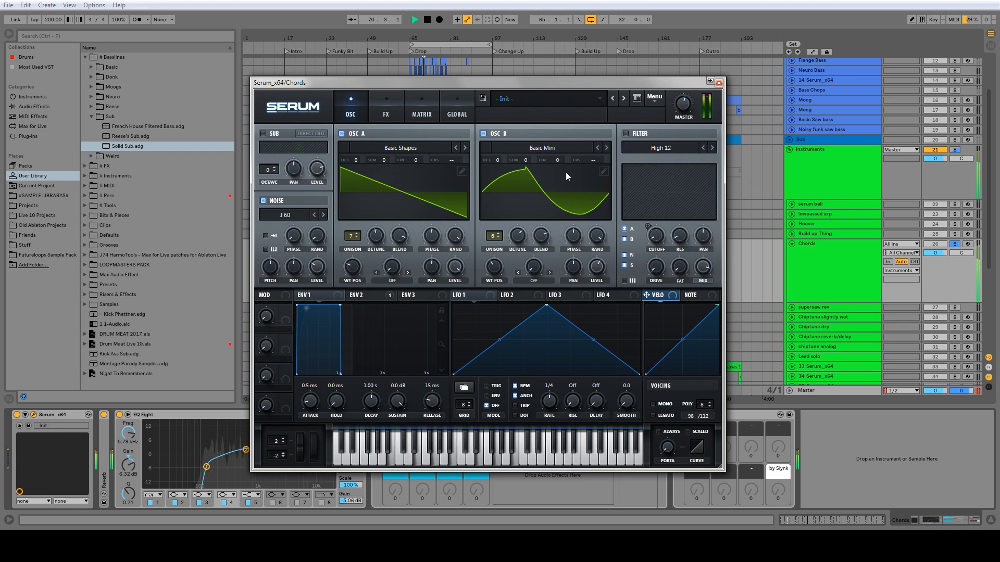
{"action": "left_click", "coordinate": [627, 133]}
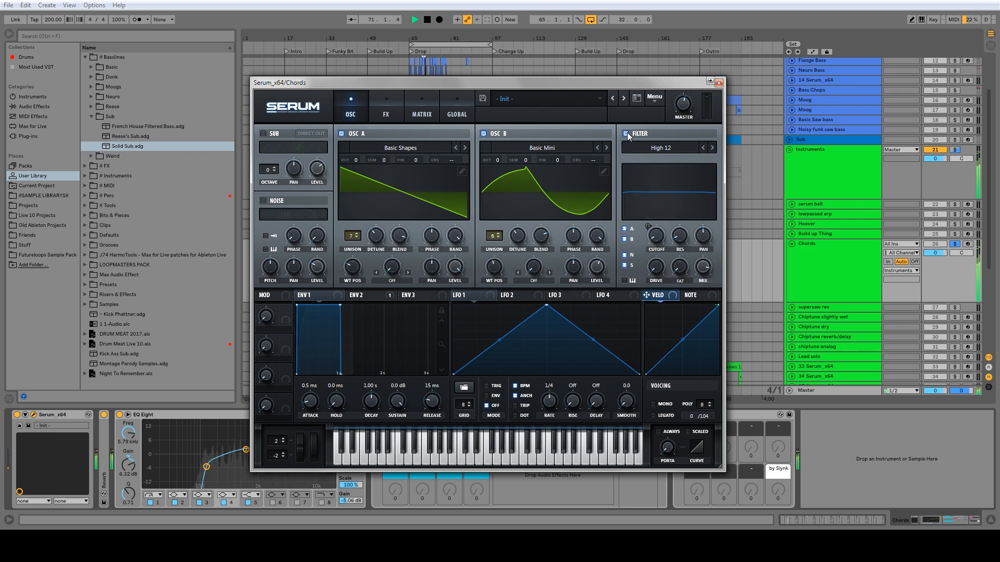
{"action": "left_click", "coordinate": [627, 134]}
{"action": "key", "text": "space"}
{"action": "left_click", "coordinate": [719, 83]}
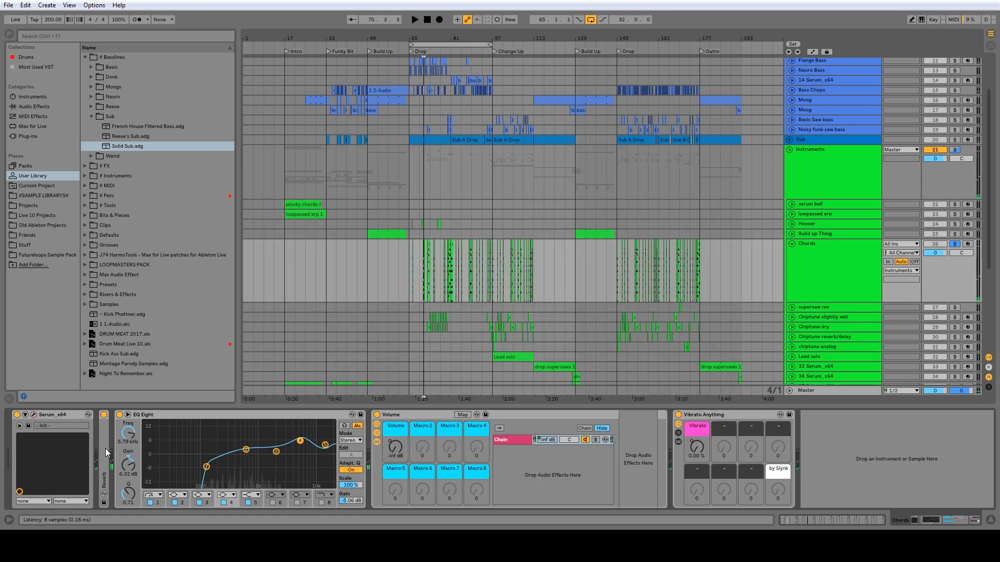
Expand the Reverb on the Chords track, enable its Lo Cut, and raise the input filter to 1.77 kHz while auditioning.
{"action": "double_click", "coordinate": [105, 449]}
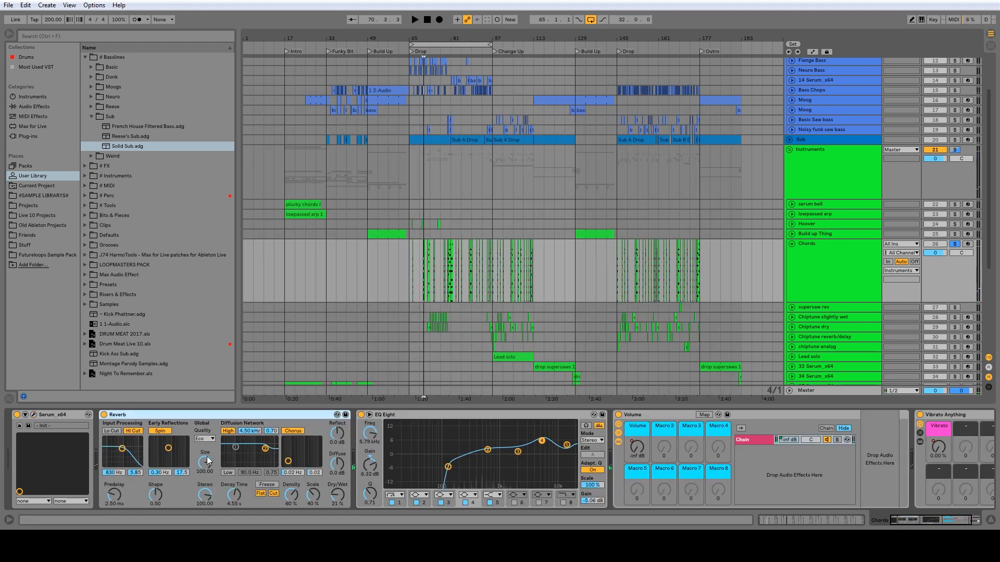
{"action": "left_click", "coordinate": [111, 432]}
{"action": "key", "text": "space"}
{"action": "left_click_drag", "start_coordinate": [122, 449], "coordinate": [127, 449]}
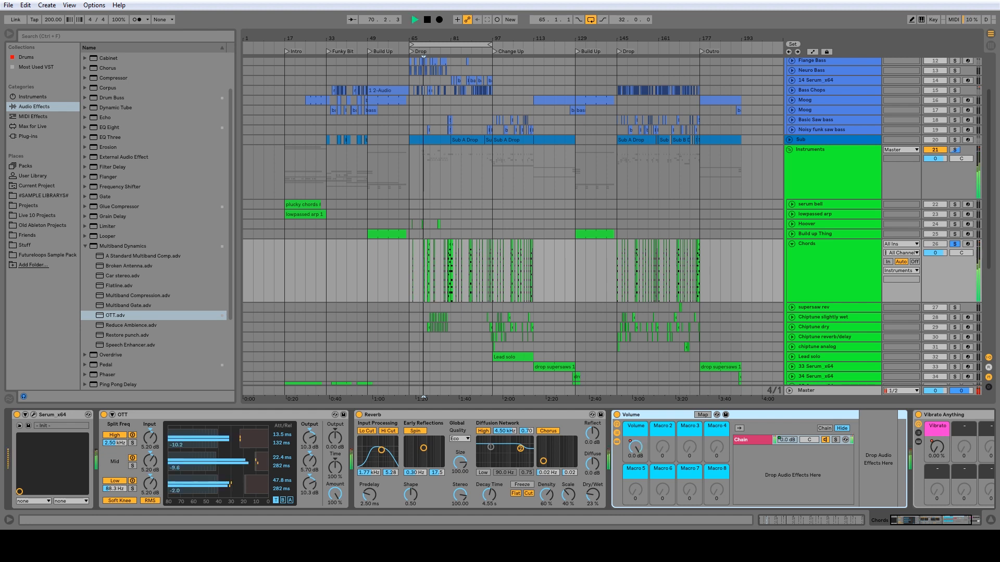
Lower the Chords track's OTT output to about -4.8 dB while starting and stopping playback to compare.
{"action": "key", "text": "space"}
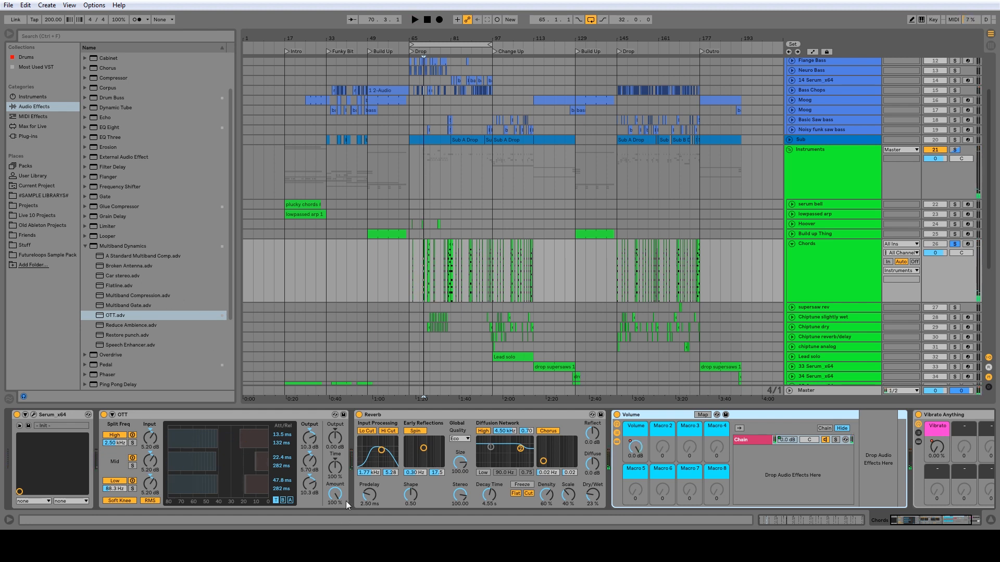
{"action": "left_click_drag", "start_coordinate": [336, 442], "coordinate": [336, 456]}
{"action": "key", "text": "space"}
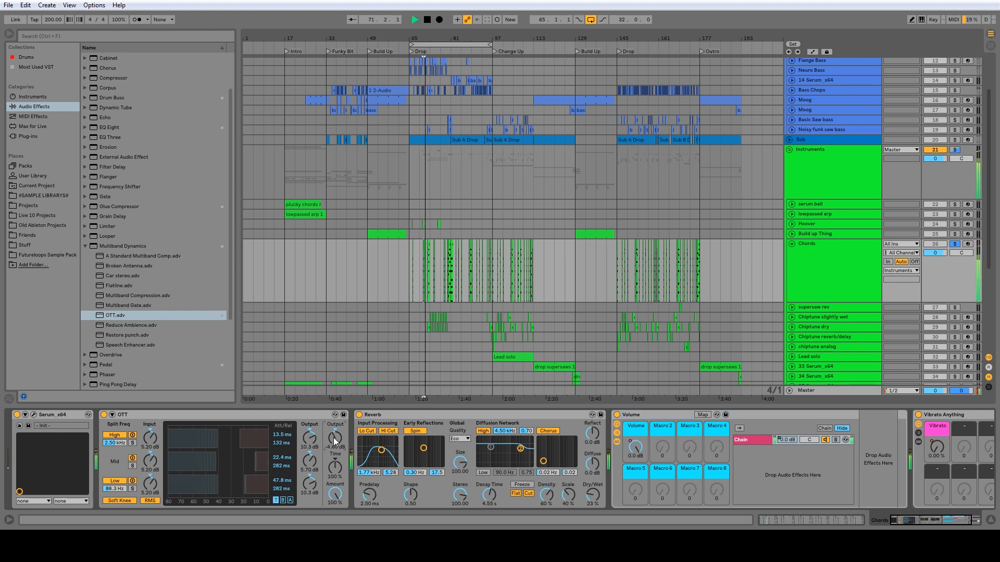
{"action": "key", "text": "space"}
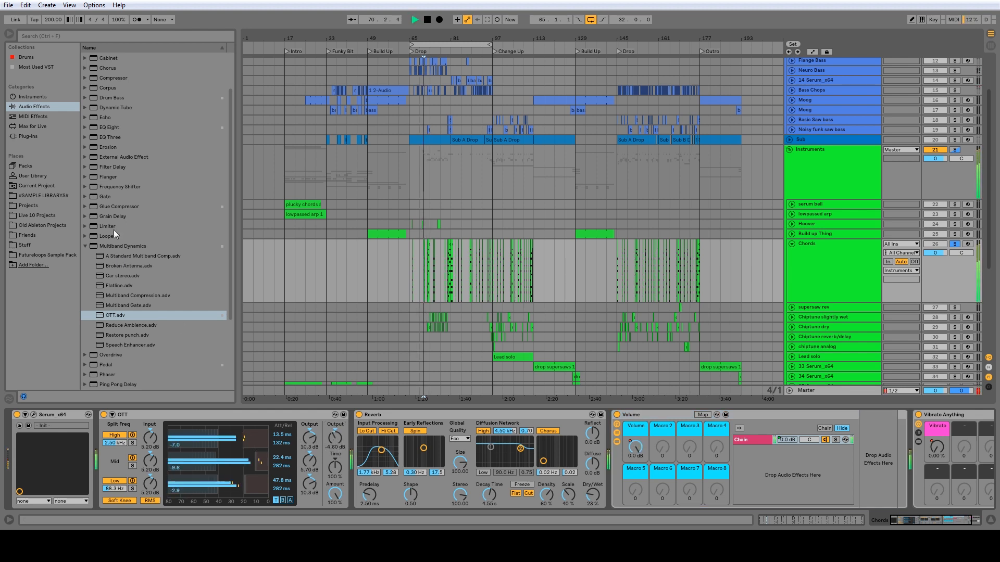
{"action": "key", "text": "space"}
{"action": "key", "text": "space"}
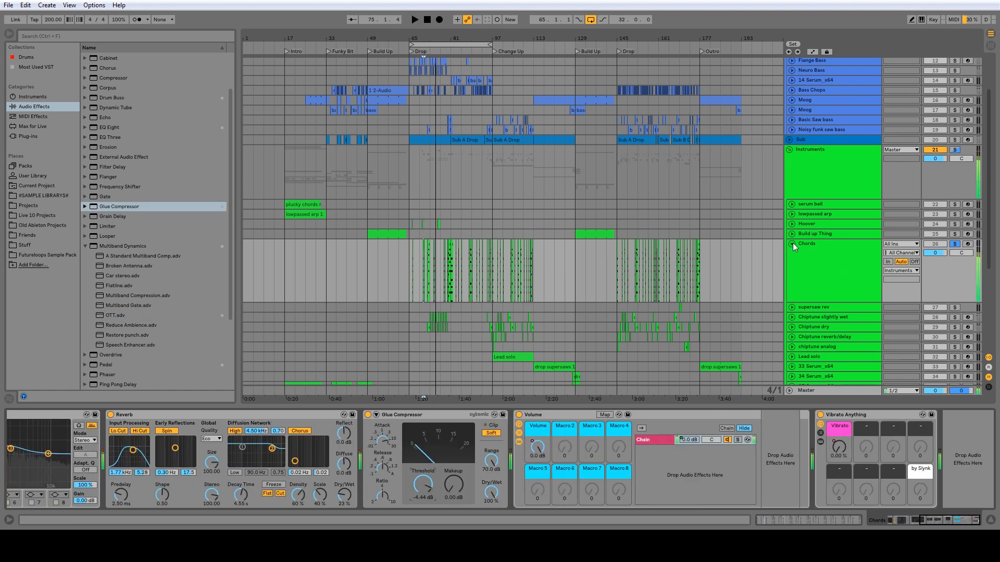
Fold the Chords track, check the start of its device chain, and remove the supersaw rev track below it.
{"action": "left_click", "coordinate": [792, 244]}
{"action": "key", "text": "space"}
{"action": "left_click_drag", "start_coordinate": [933, 520], "coordinate": [889, 517]}
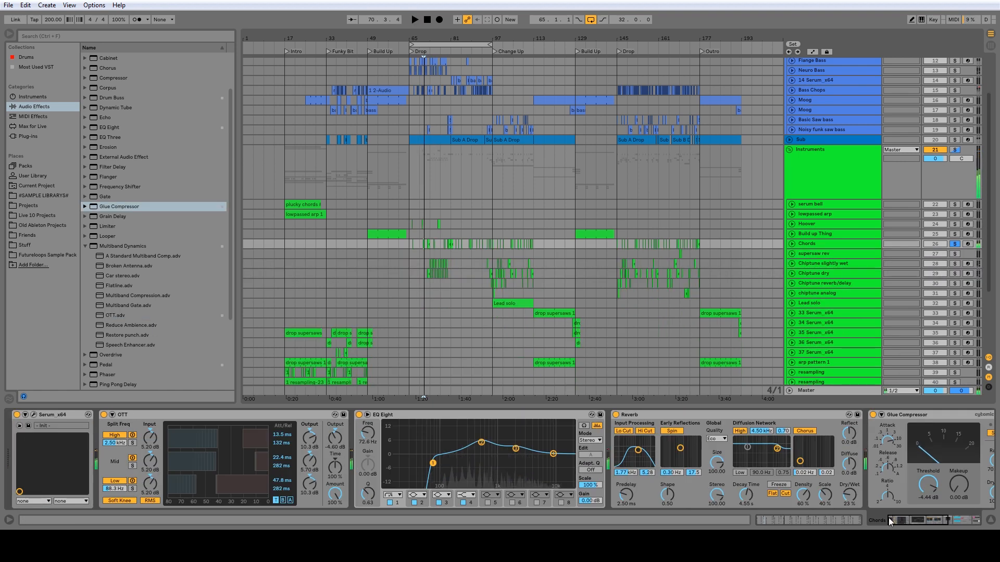
{"action": "left_click", "coordinate": [811, 254]}
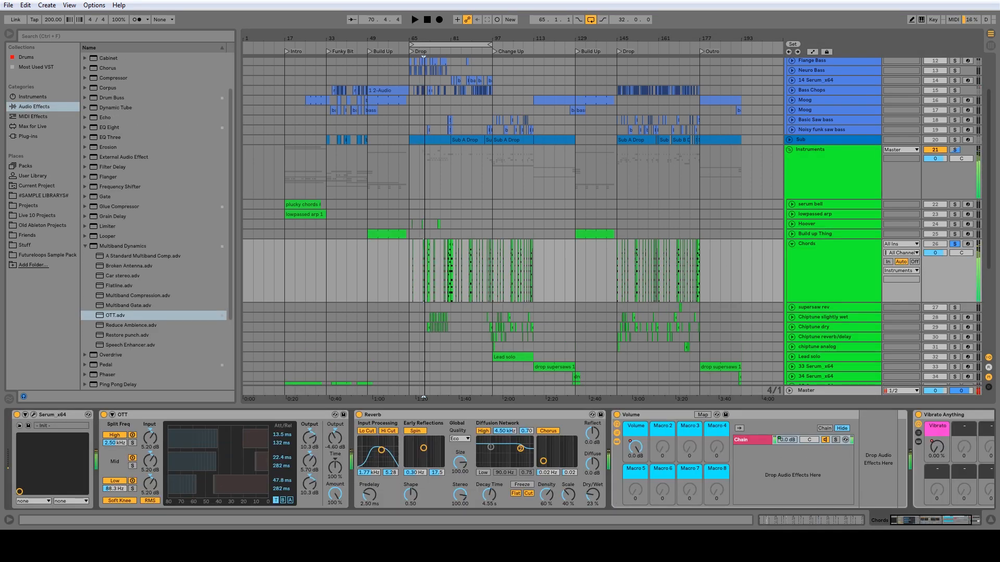
{"action": "key", "text": "space"}
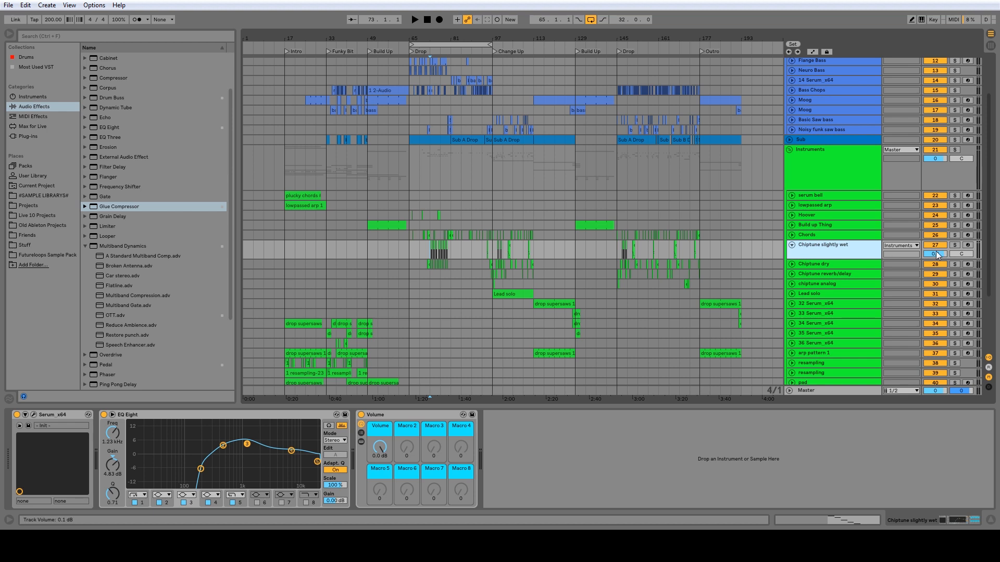
Solo and enlarge the Chiptune slightly wet track, audition it, and inspect its Serum effects page.
{"action": "left_click", "coordinate": [956, 246]}
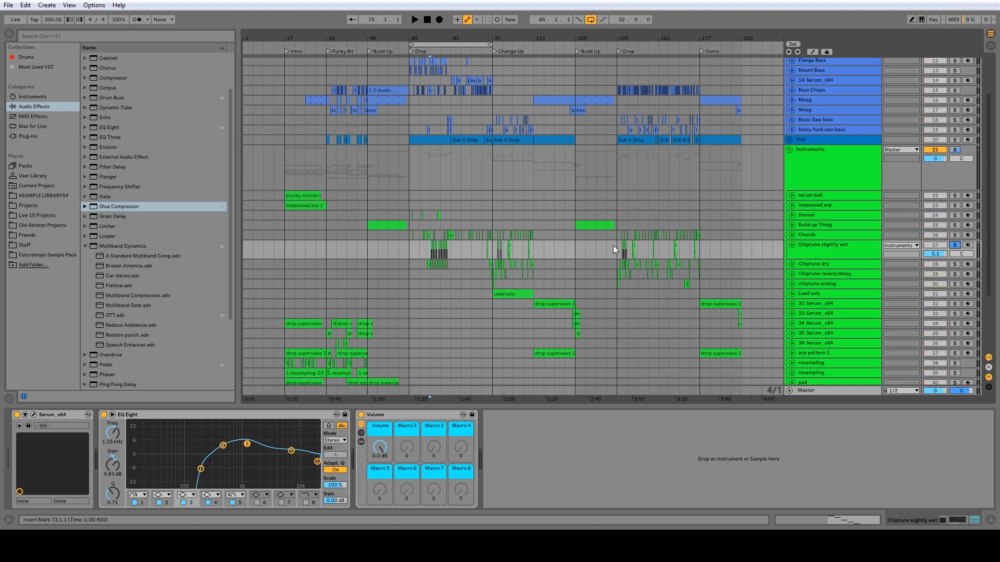
{"action": "key", "text": "space"}
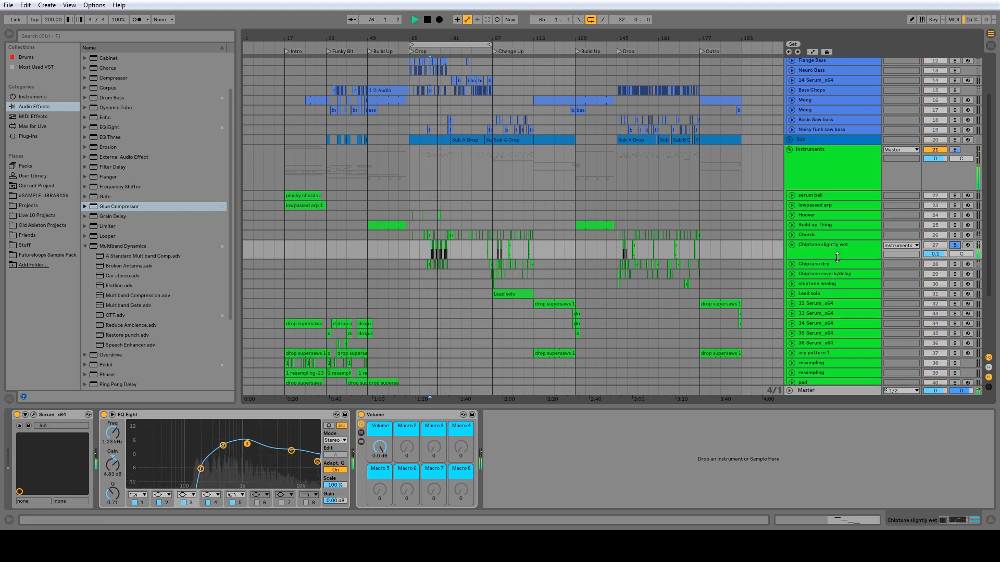
{"action": "left_click_drag", "start_coordinate": [838, 257], "coordinate": [838, 293]}
{"action": "left_click", "coordinate": [33, 415]}
{"action": "key", "text": "space"}
{"action": "left_click", "coordinate": [386, 109]}
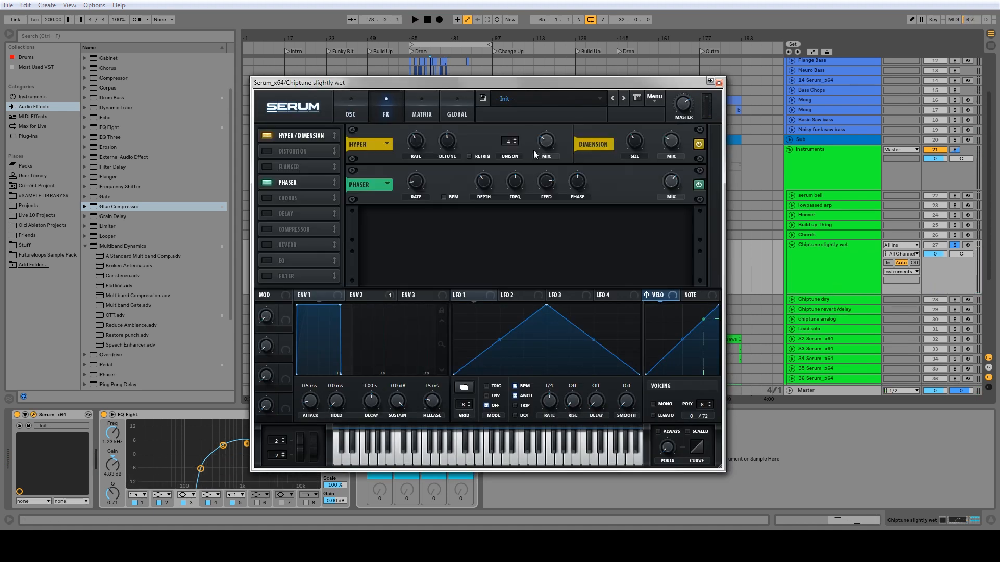
{"action": "left_click", "coordinate": [719, 83]}
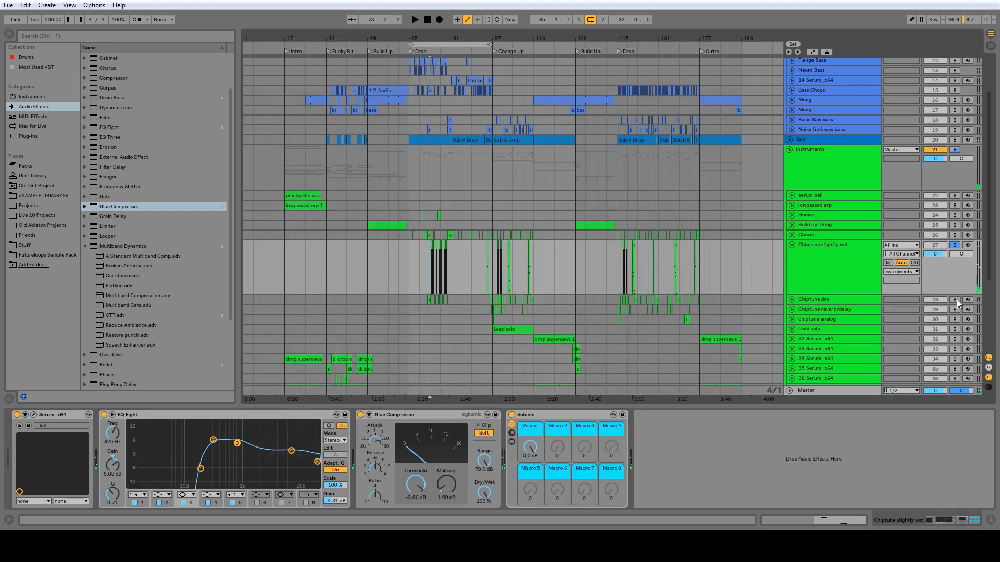
Solo and unfold the Chiptune dry track while auditioning it.
{"action": "left_click", "coordinate": [955, 300]}
{"action": "key", "text": "space"}
{"action": "left_click", "coordinate": [792, 300]}
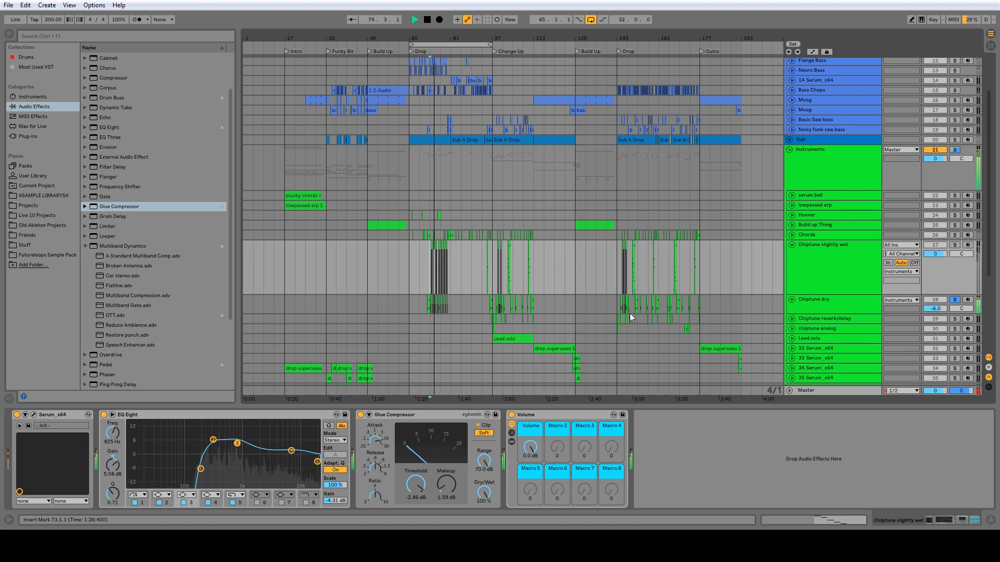
Open the Lead solo track's Serum, adjust its portamento, and set OSC A's unison to 6 with 0.21 detune while auditioning.
{"action": "scroll", "coordinate": [625, 313], "scroll_direction": "down", "scroll_amount": 5}
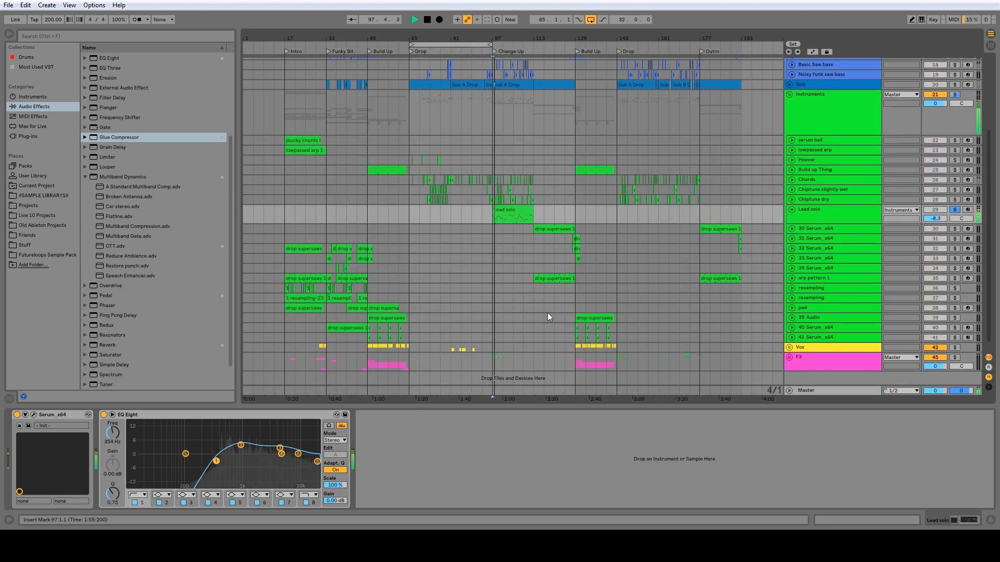
{"action": "left_click", "coordinate": [34, 415]}
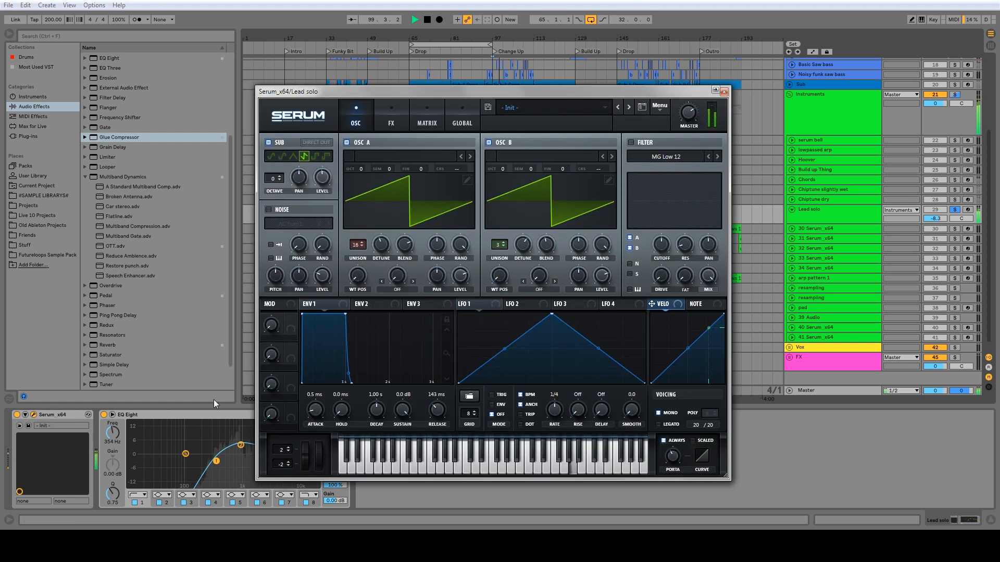
{"action": "left_click_drag", "start_coordinate": [670, 456], "coordinate": [674, 470]}
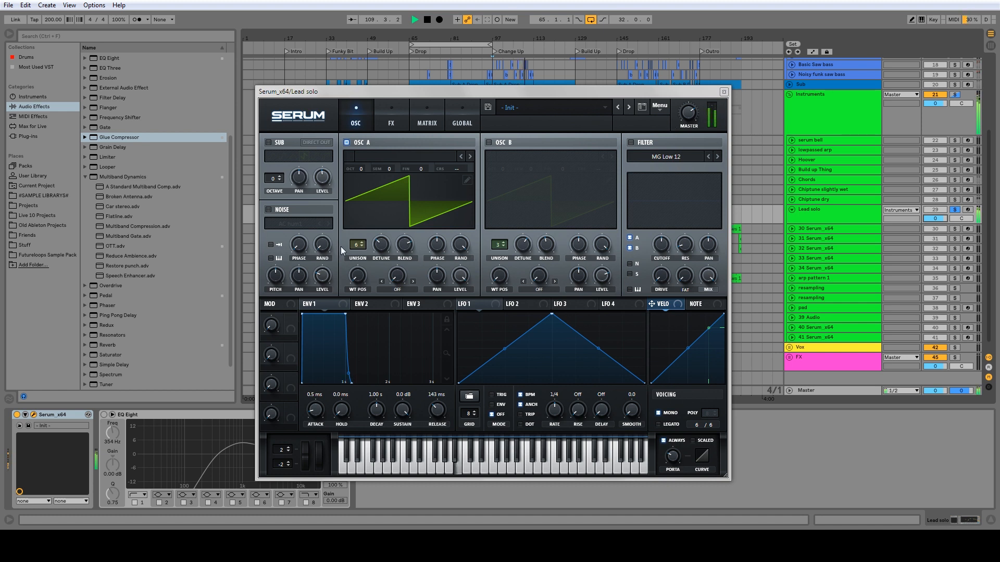
{"action": "double_click", "coordinate": [363, 245]}
{"action": "double_click", "coordinate": [363, 248]}
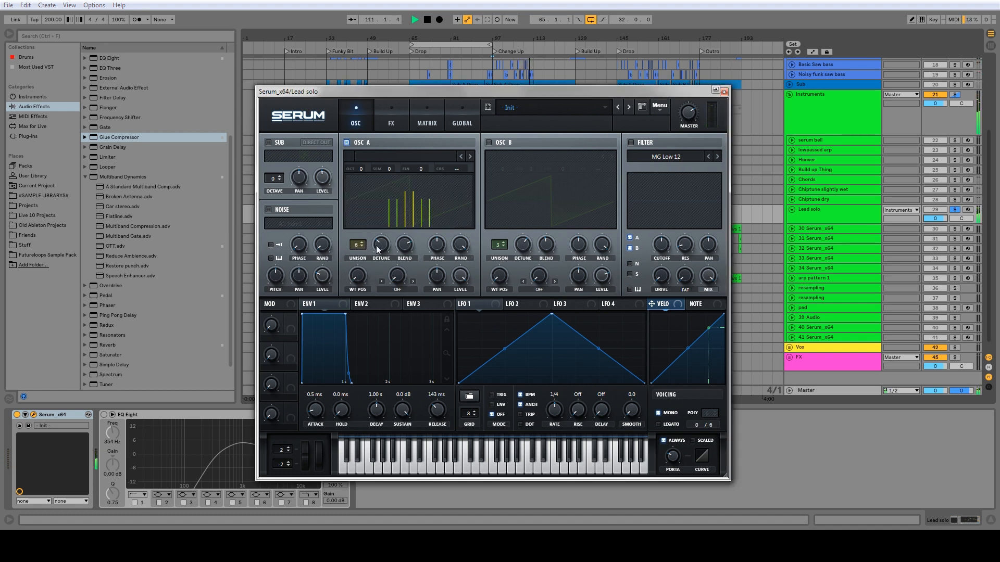
{"action": "left_click_drag", "start_coordinate": [384, 227], "coordinate": [385, 233]}
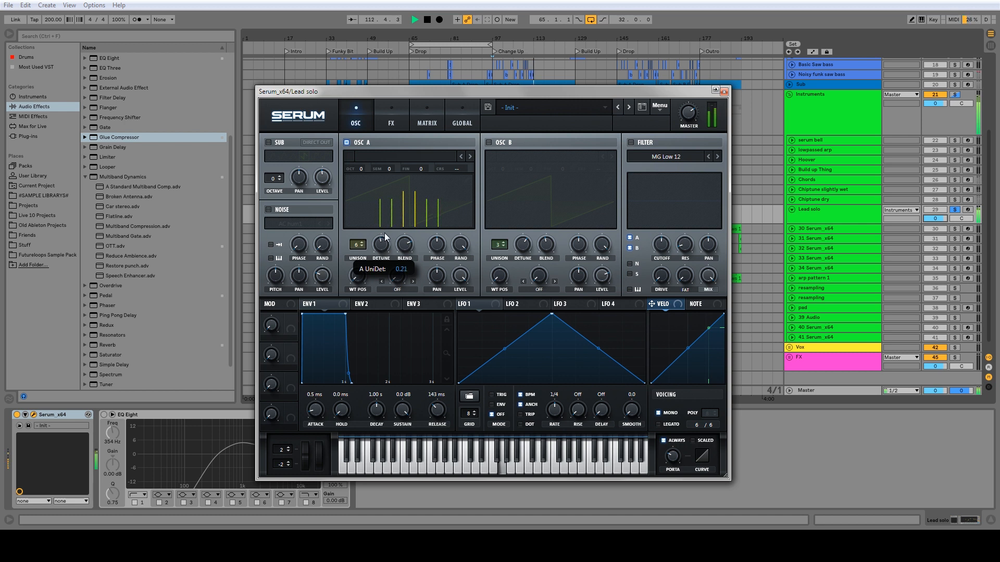
{"action": "key", "text": "space"}
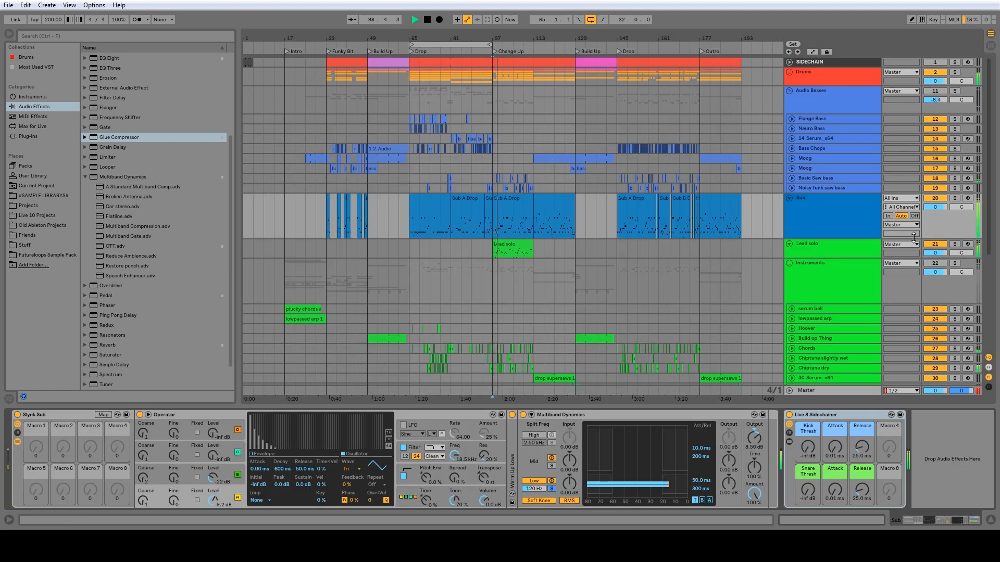
Lower the Sub track's volume to -2.8 dB and select the Lead solo track.
{"action": "left_click_drag", "start_coordinate": [932, 209], "coordinate": [933, 220]}
{"action": "left_click", "coordinate": [835, 246]}
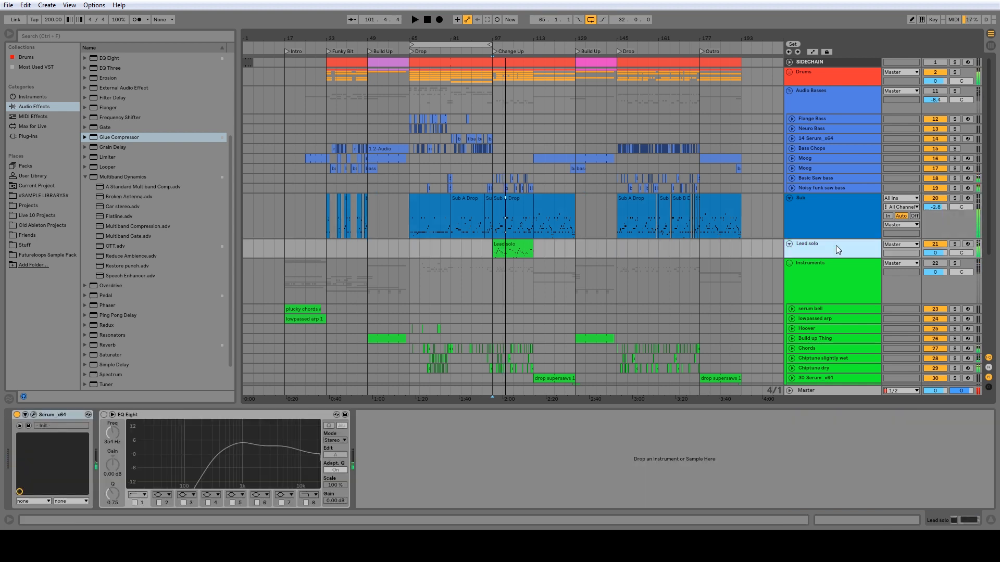
{"action": "key", "text": "space"}
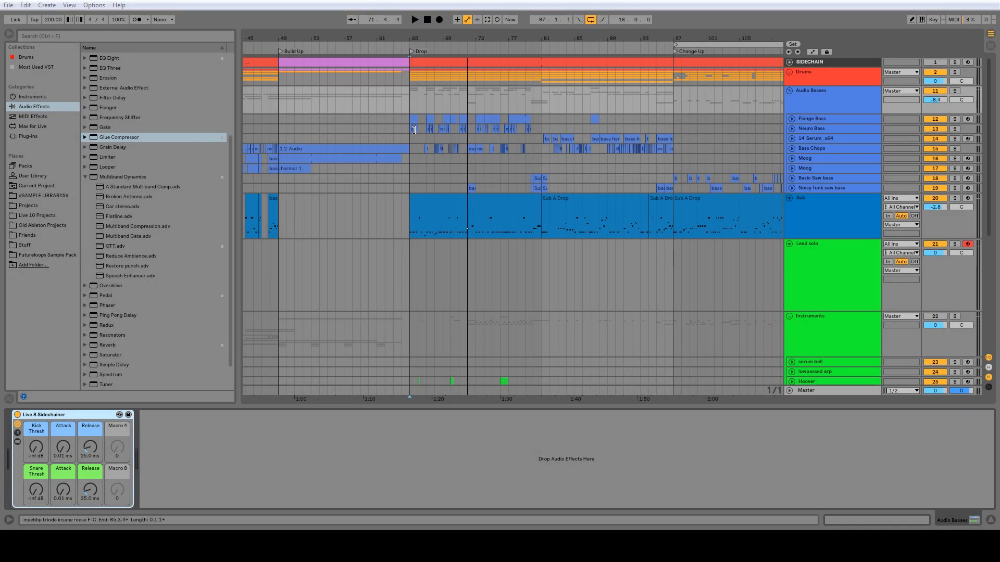
Add an EQ Eight to the Audio Basses group with a 100 Hz low cut, boosting band 2 and raising band 4 by 4.59 dB.
{"action": "left_click", "coordinate": [410, 147]}
{"action": "left_click_drag", "start_coordinate": [109, 58], "coordinate": [154, 435]}
{"action": "left_click", "coordinate": [185, 495]}
{"action": "left_click", "coordinate": [177, 432]}
{"action": "key", "text": "space"}
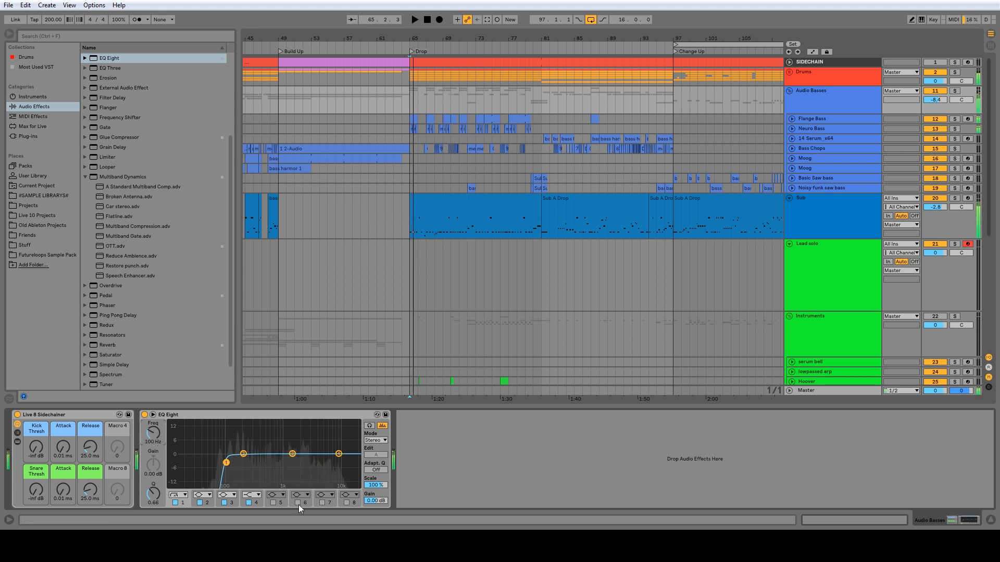
{"action": "left_click_drag", "start_coordinate": [243, 454], "coordinate": [240, 441]}
{"action": "left_click_drag", "start_coordinate": [339, 458], "coordinate": [338, 446]}
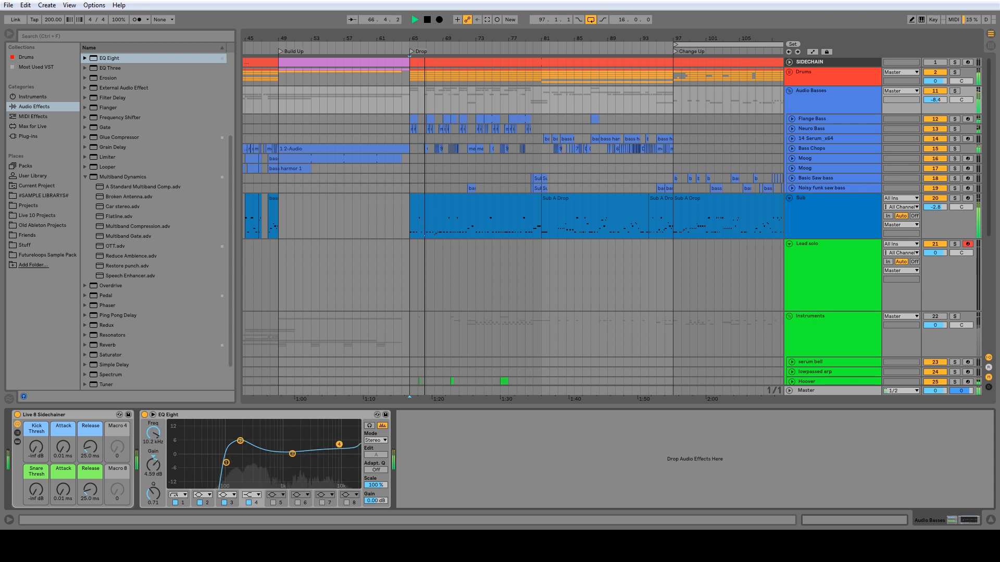
Unfold the Neuro Bass track and audition it soloed from the start of the drop.
{"action": "left_click", "coordinate": [826, 129]}
{"action": "left_click", "coordinate": [792, 129]}
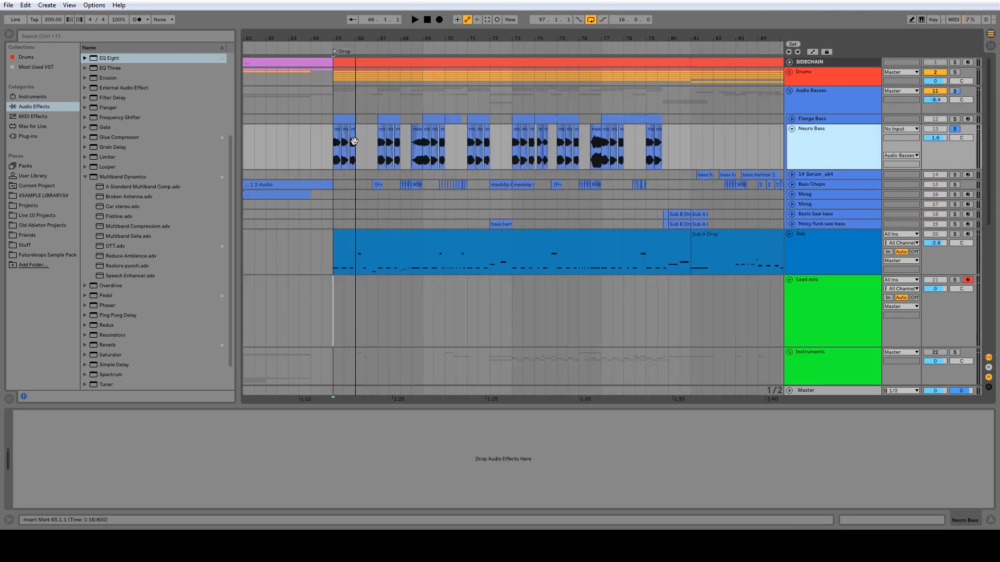
{"action": "key", "text": "space"}
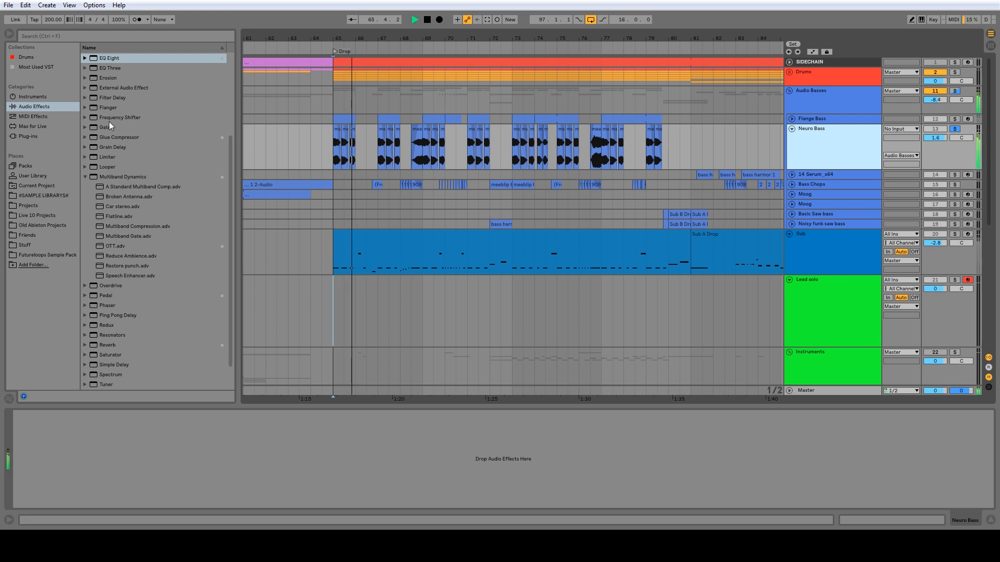
Add an EQ Eight to the Neuro Bass track and shape a 13.3 dB boost at 2.30 kHz with Q 0.26.
{"action": "left_click_drag", "start_coordinate": [108, 58], "coordinate": [175, 426]}
{"action": "key", "text": "space"}
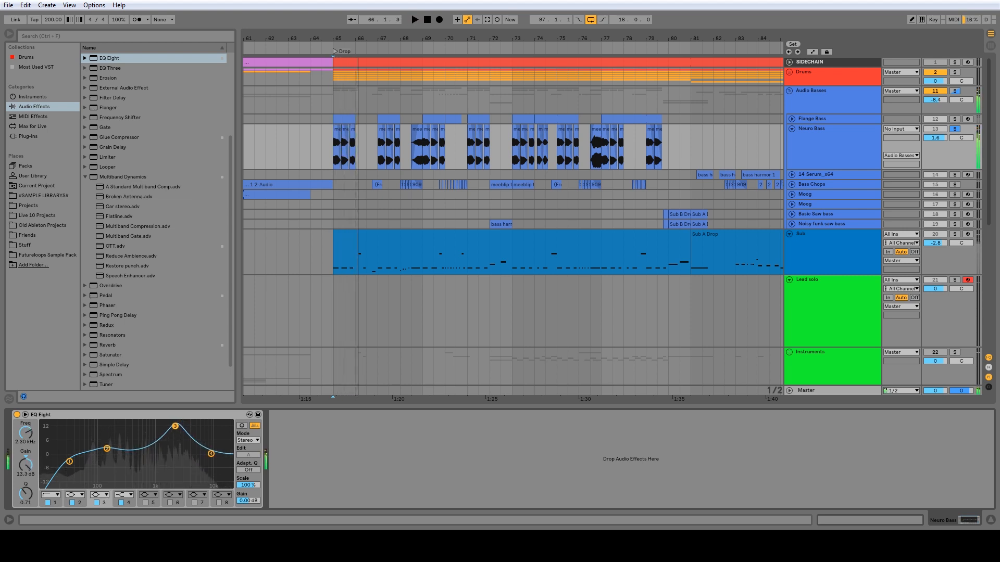
{"action": "key", "text": "space"}
{"action": "left_click_drag", "start_coordinate": [26, 493], "coordinate": [25, 512]}
{"action": "key", "text": "space"}
{"action": "key", "text": "space"}
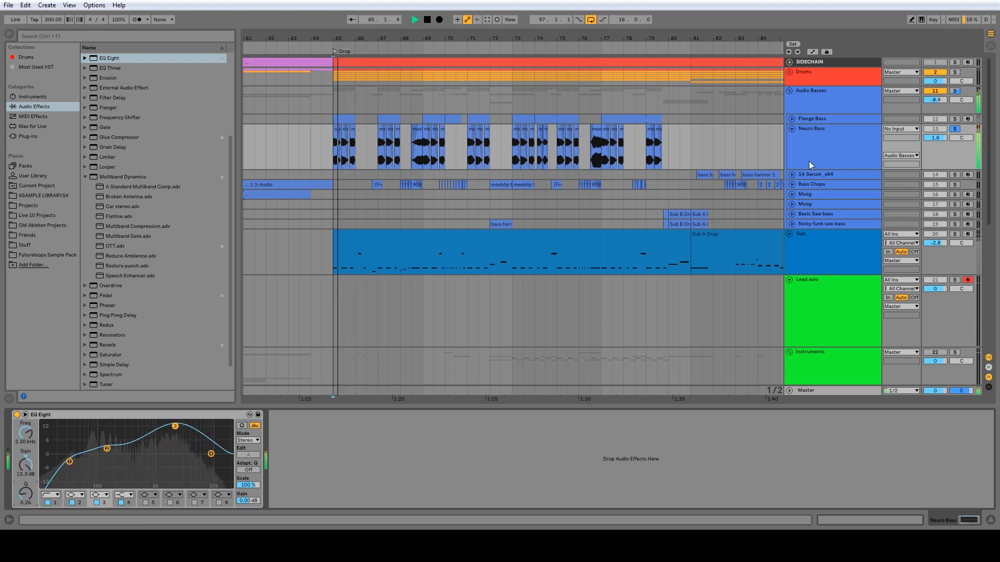
Solo Flange Bass together with Neuro Bass, audition both, and show the Flange Bass device chain.
{"action": "left_click", "coordinate": [955, 120], "text": "ctrl"}
{"action": "key", "text": "space"}
{"action": "key", "text": "space"}
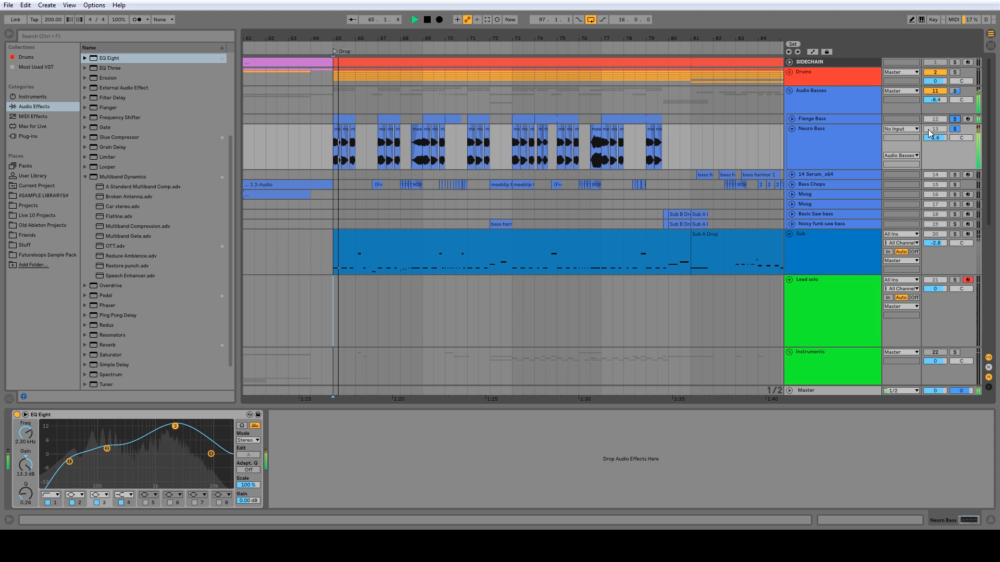
{"action": "left_click", "coordinate": [828, 119]}
{"action": "key", "text": "space"}
{"action": "key", "text": "space"}
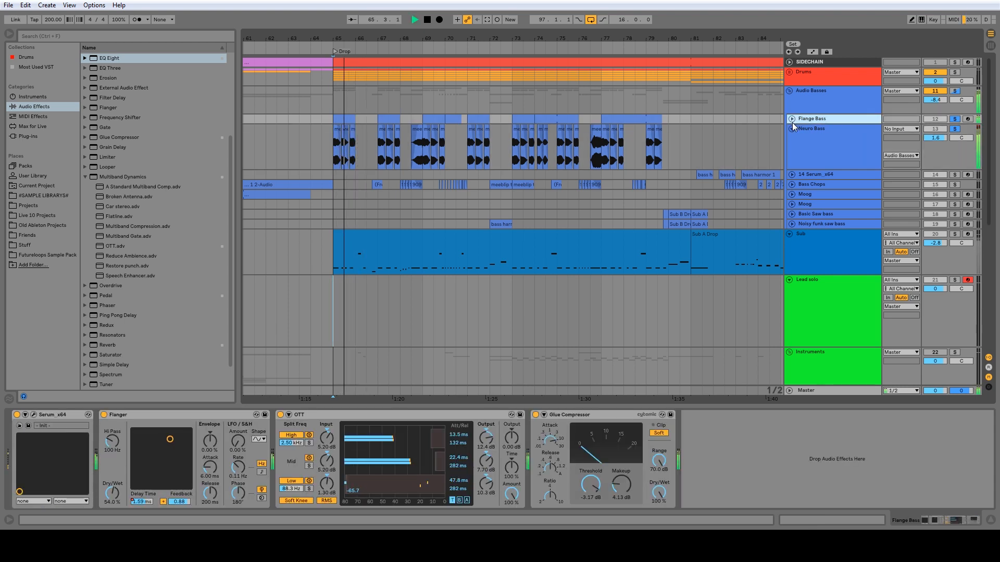
Take Neuro Bass out of solo and audition Flange Bass alone at the start of the drop.
{"action": "scroll", "coordinate": [668, 121], "scroll_direction": "up", "scroll_amount": 3}
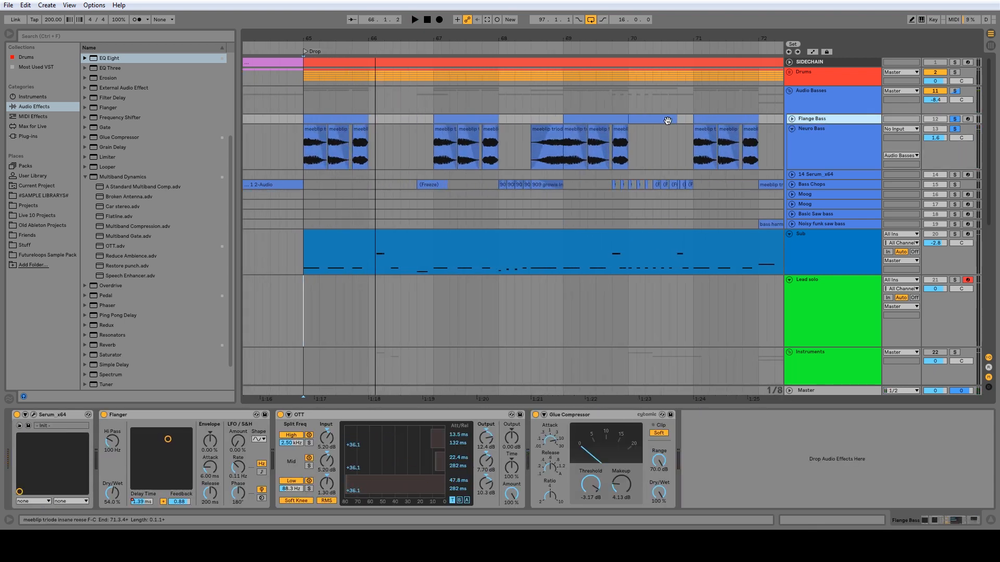
{"action": "left_click", "coordinate": [954, 128]}
{"action": "key", "text": "space"}
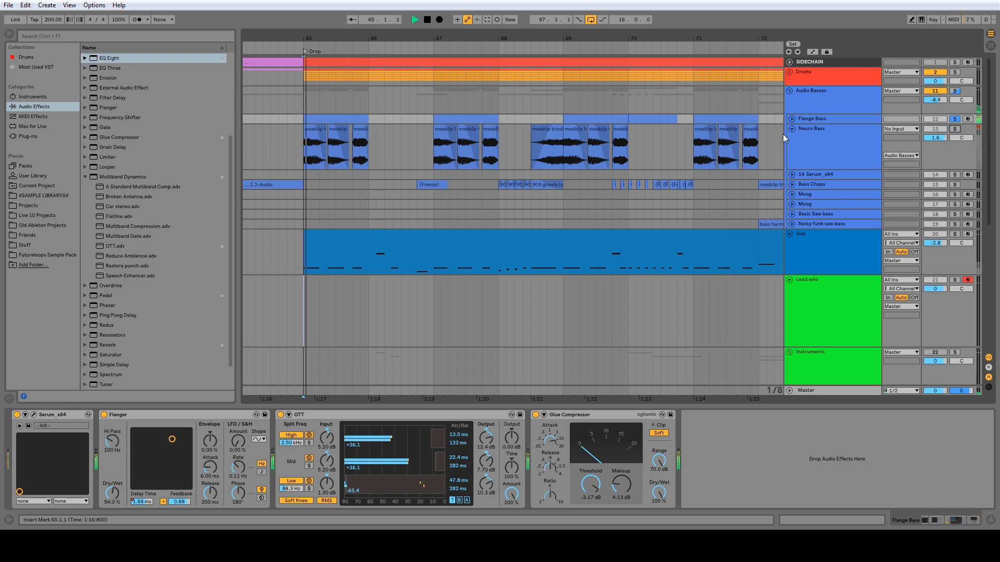
{"action": "left_click", "coordinate": [746, 133]}
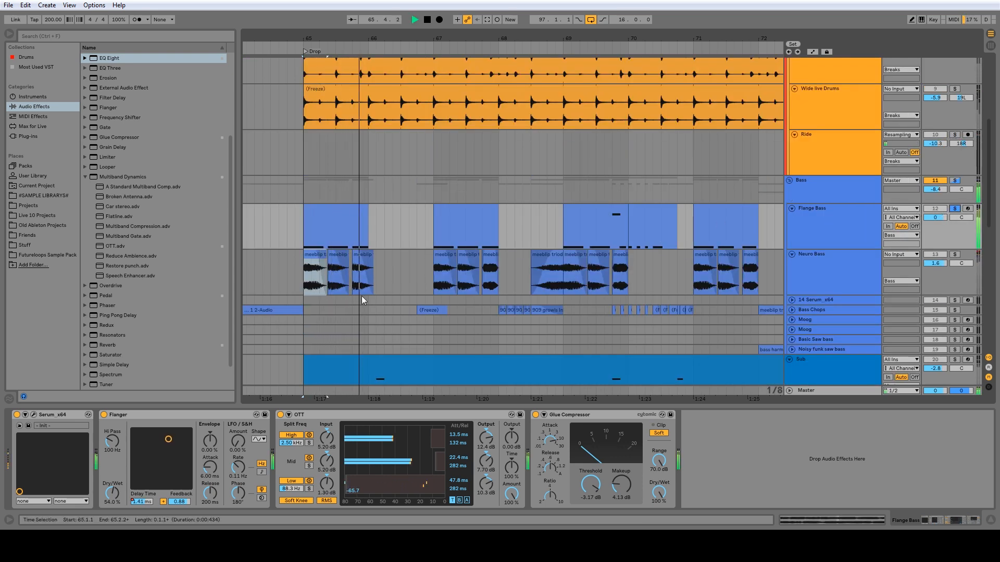
Stop playback and browse the plug-ins to add iZotope Ozone 5 Imager to the Flange Bass track.
{"action": "key", "text": "space"}
{"action": "left_click", "coordinate": [30, 127]}
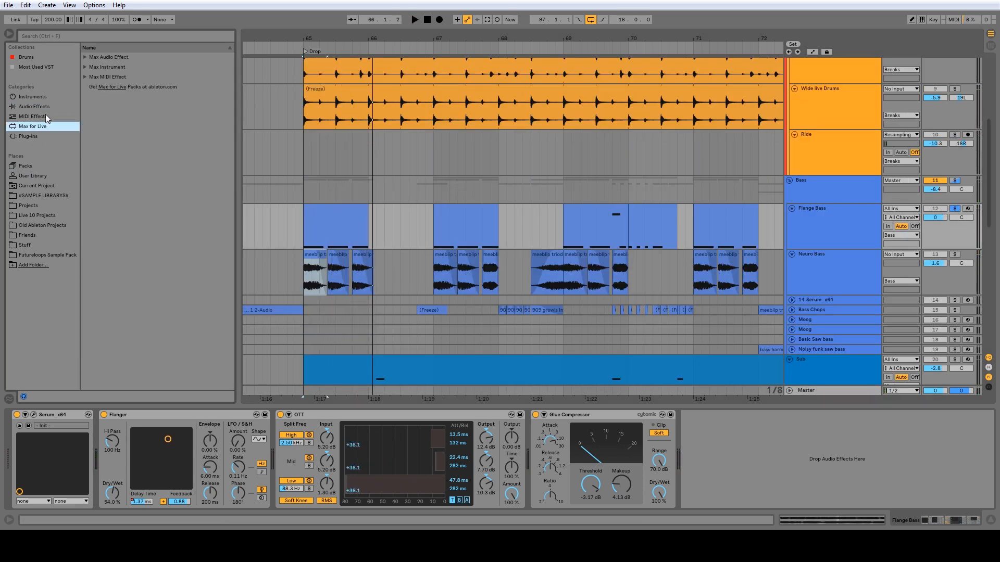
{"action": "left_click", "coordinate": [28, 137]}
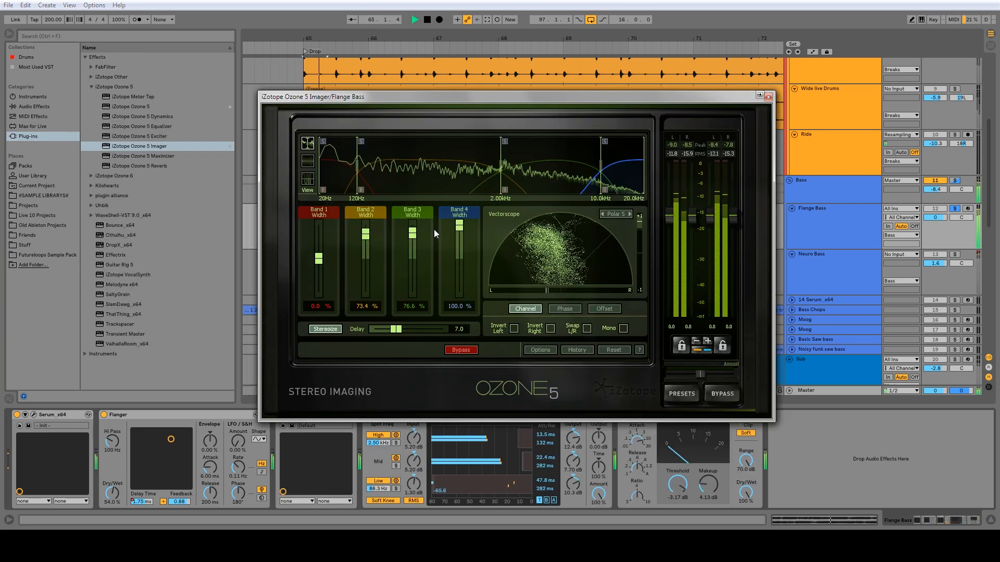
Set the Flange Bass stereo imager to 64.1% width on Band 2 and 79.7% on Band 3, and audition it.
{"action": "left_click_drag", "start_coordinate": [366, 234], "coordinate": [414, 232]}
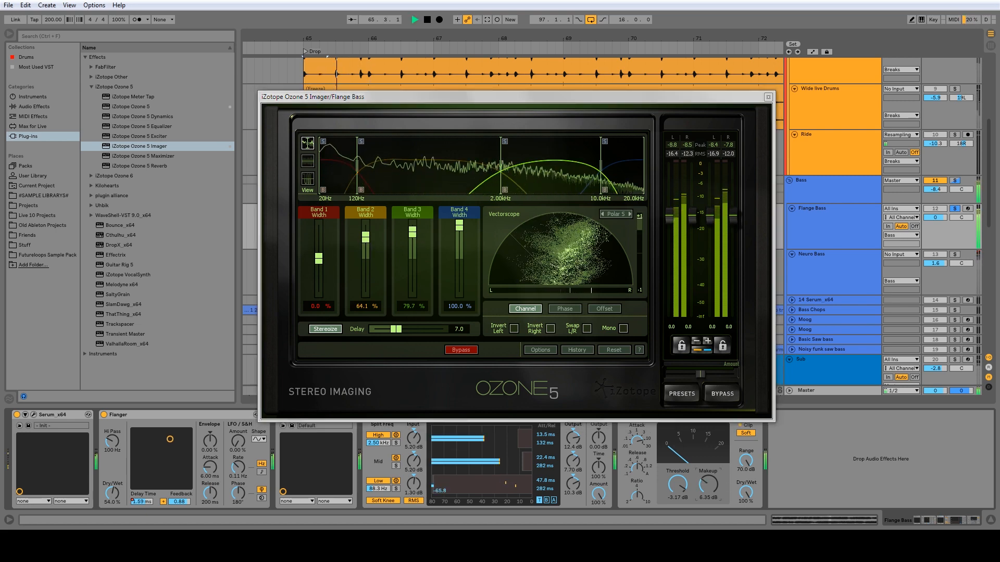
{"action": "key", "text": "space"}
{"action": "key", "text": "space"}
{"action": "left_click", "coordinate": [768, 97]}
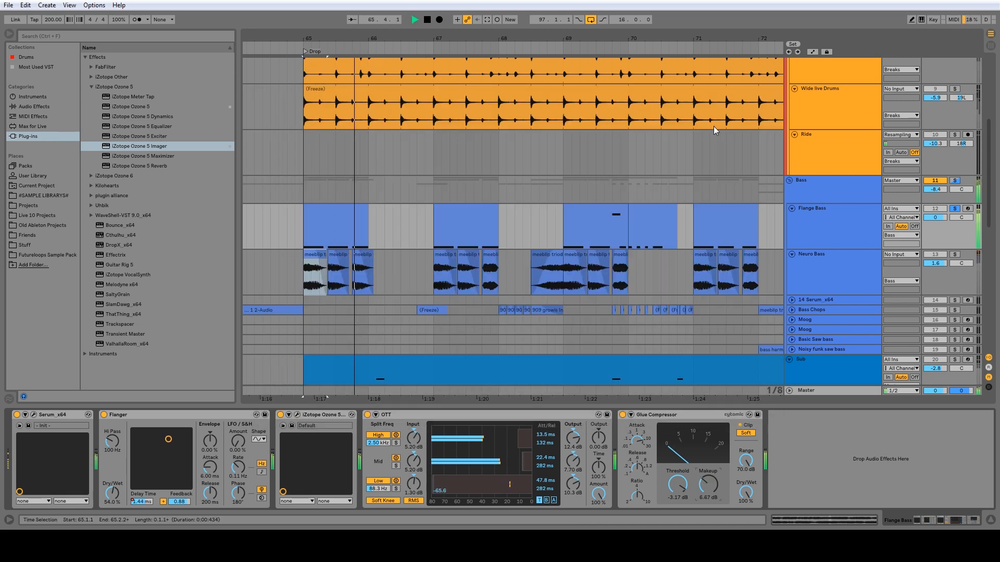
{"action": "key", "text": "space"}
Insert a MIDI track above the Bass group and place Slynk's Funky Groove-1 on it as a looped clip from bar 65 to 70.
{"action": "left_click", "coordinate": [813, 180]}
{"action": "key", "text": "ctrl+shift+t"}
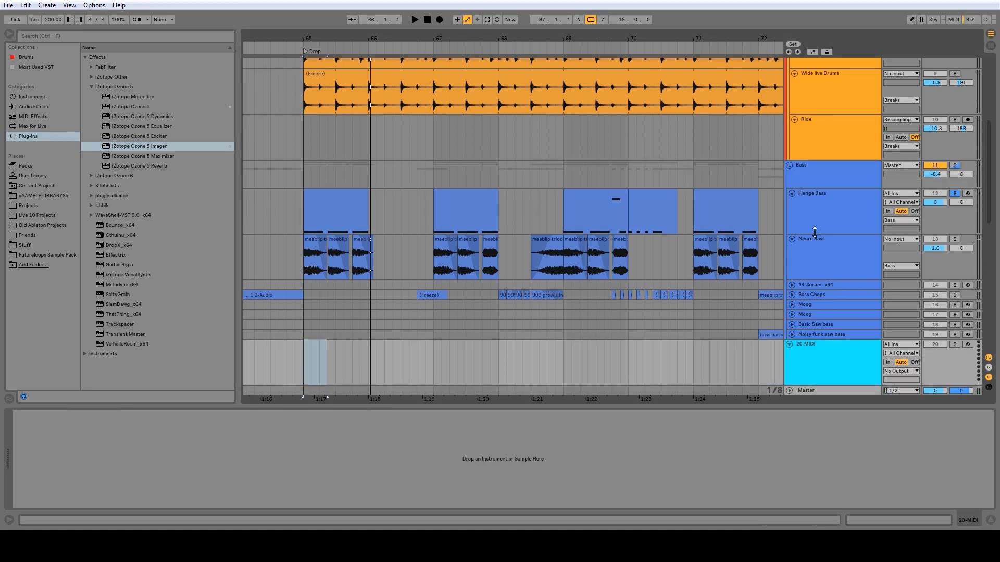
{"action": "left_click", "coordinate": [8, 399]}
{"action": "left_click_drag", "start_coordinate": [34, 302], "coordinate": [307, 185]}
{"action": "double_click", "coordinate": [325, 166]}
{"action": "left_click", "coordinate": [104, 467]}
{"action": "left_click_drag", "start_coordinate": [368, 165], "coordinate": [629, 165]}
{"action": "right_click", "coordinate": [562, 166]}
{"action": "left_click", "coordinate": [686, 378]}
Rename the groove track as Measure and colour it dark grey.
{"action": "right_click", "coordinate": [820, 164]}
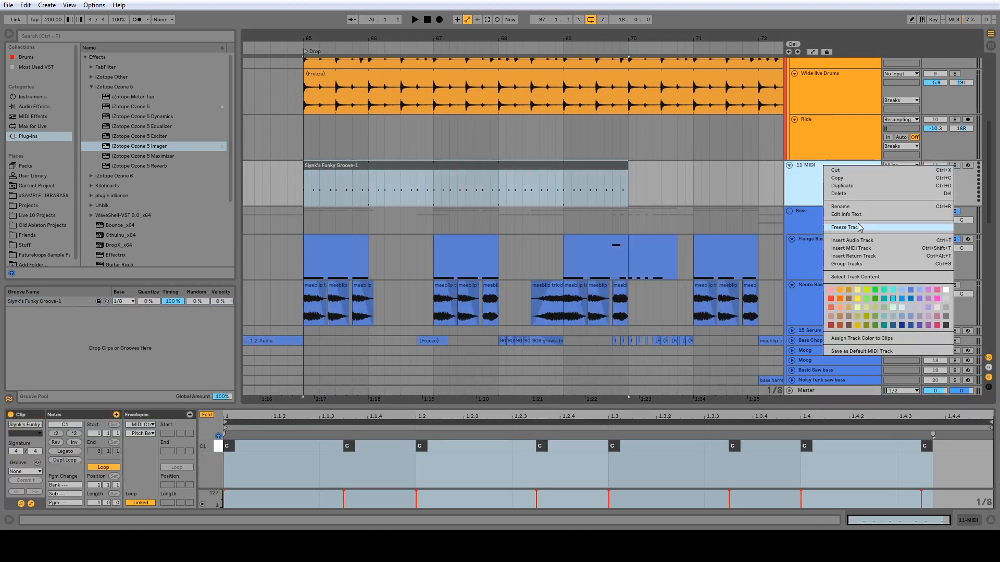
{"action": "left_click", "coordinate": [864, 206]}
{"action": "right_click", "coordinate": [830, 167]}
{"action": "left_click", "coordinate": [955, 332]}
Extend the Measure clip in both directions across the drop, and audition the first Flange Bass clip against it.
{"action": "left_click_drag", "start_coordinate": [655, 49], "coordinate": [542, 18]}
{"action": "left_click_drag", "start_coordinate": [504, 165], "coordinate": [270, 165]}
{"action": "left_click_drag", "start_coordinate": [537, 168], "coordinate": [736, 168]}
{"action": "left_click", "coordinate": [541, 177]}
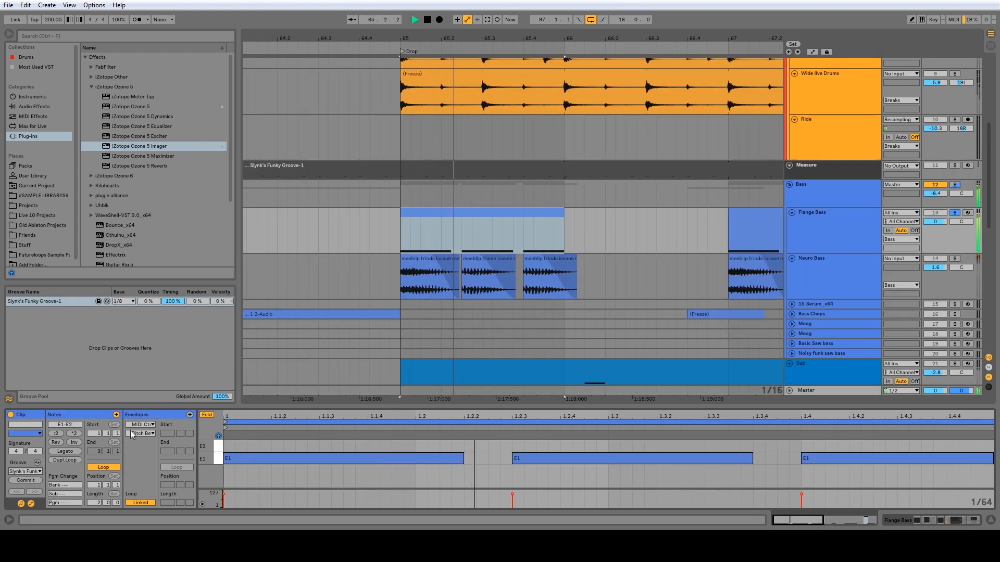
{"action": "key", "text": "space"}
{"action": "key", "text": "space"}
{"action": "key", "text": "space"}
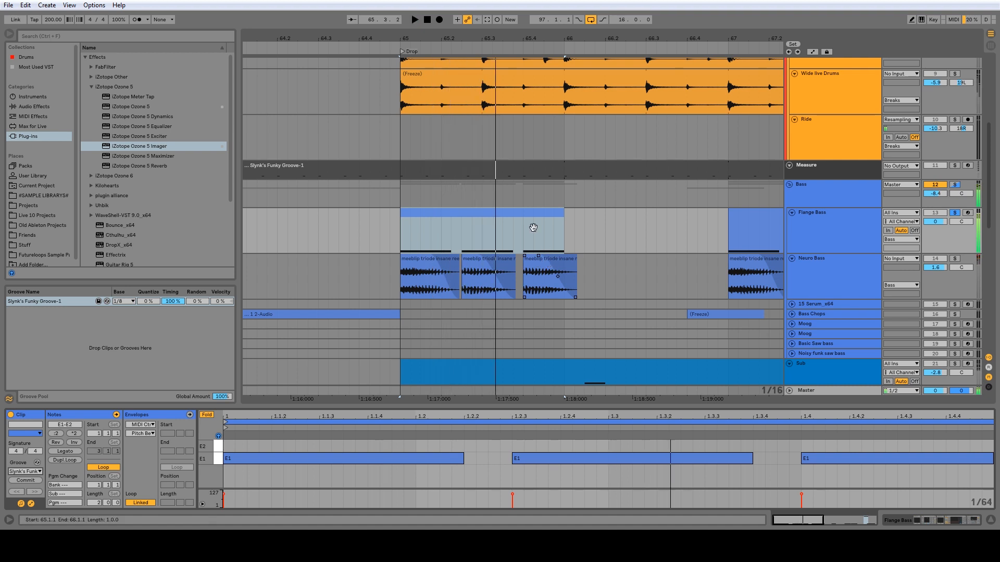
Solo Neuro Bass, shift its second clip in bar 65 slightly later to match the groove, and audition the timing.
{"action": "left_click_drag", "start_coordinate": [477, 38], "coordinate": [479, 238]}
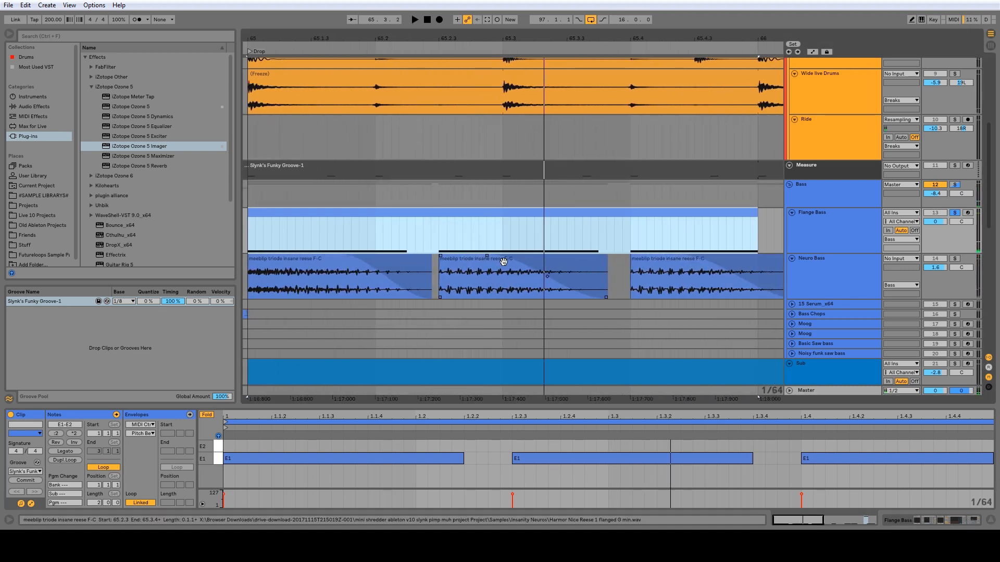
{"action": "left_click", "coordinate": [549, 290]}
{"action": "left_click", "coordinate": [954, 259]}
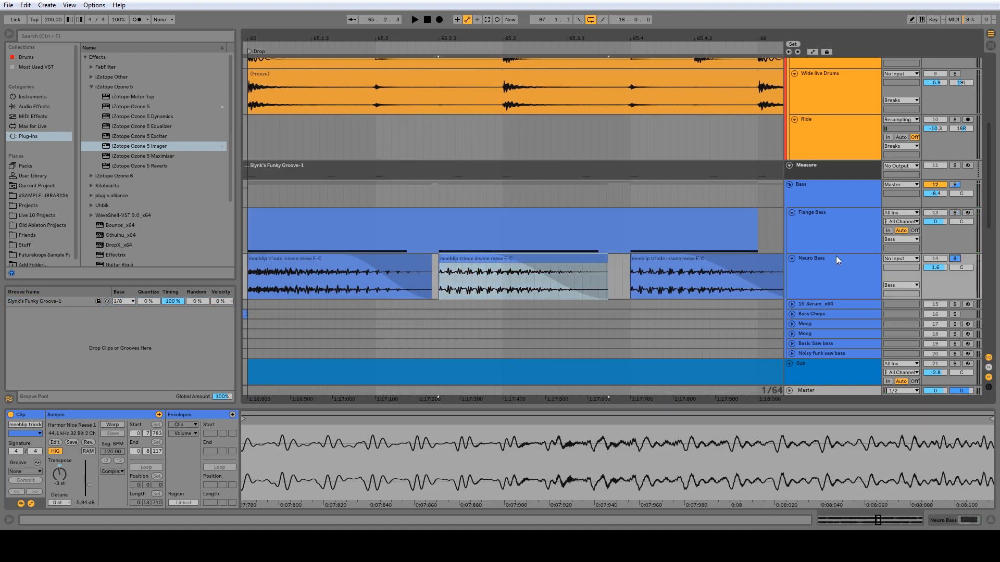
{"action": "left_click_drag", "start_coordinate": [477, 263], "coordinate": [493, 263]}
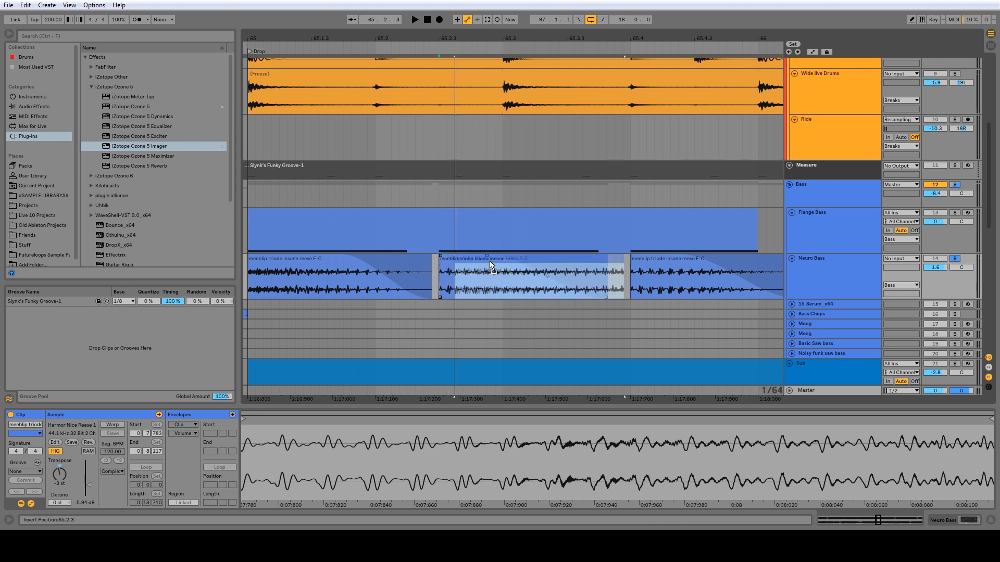
{"action": "key", "text": "space"}
{"action": "key", "text": "space"}
{"action": "key", "text": "space"}
{"action": "left_click_drag", "start_coordinate": [524, 38], "coordinate": [438, 22]}
{"action": "key", "text": "space"}
{"action": "key", "text": "space"}
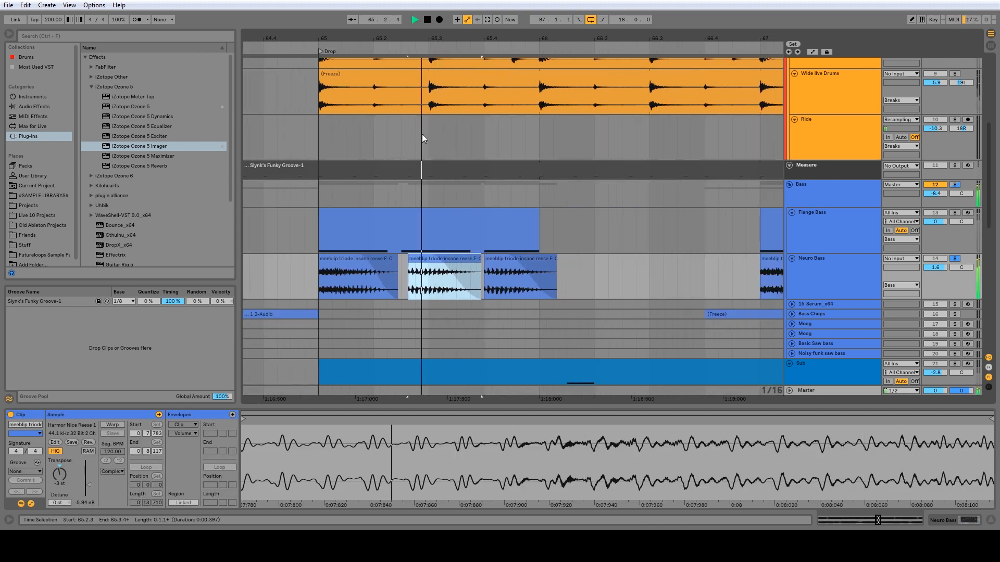
{"action": "key", "text": "space"}
Solo the whole Bass group and audition it from the first Flange Bass clip of the drop.
{"action": "left_click", "coordinate": [324, 214]}
{"action": "left_click", "coordinate": [955, 185]}
{"action": "key", "text": "space"}
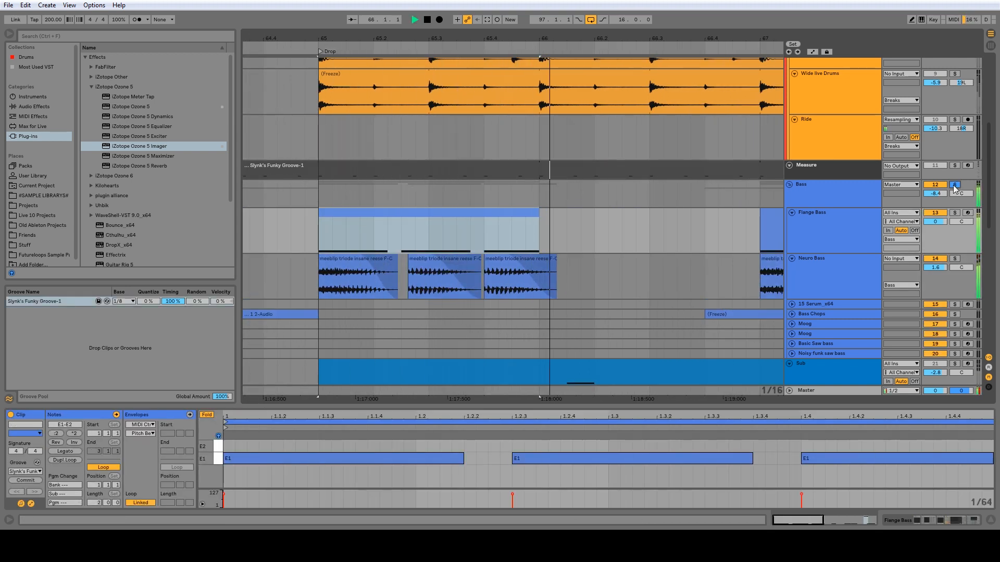
Keep only the second Neuro Bass clip in bar 65 and cut Flange Bass out from 65.2.3 to just before 65.4.
{"action": "left_click", "coordinate": [437, 262]}
{"action": "key", "text": "space"}
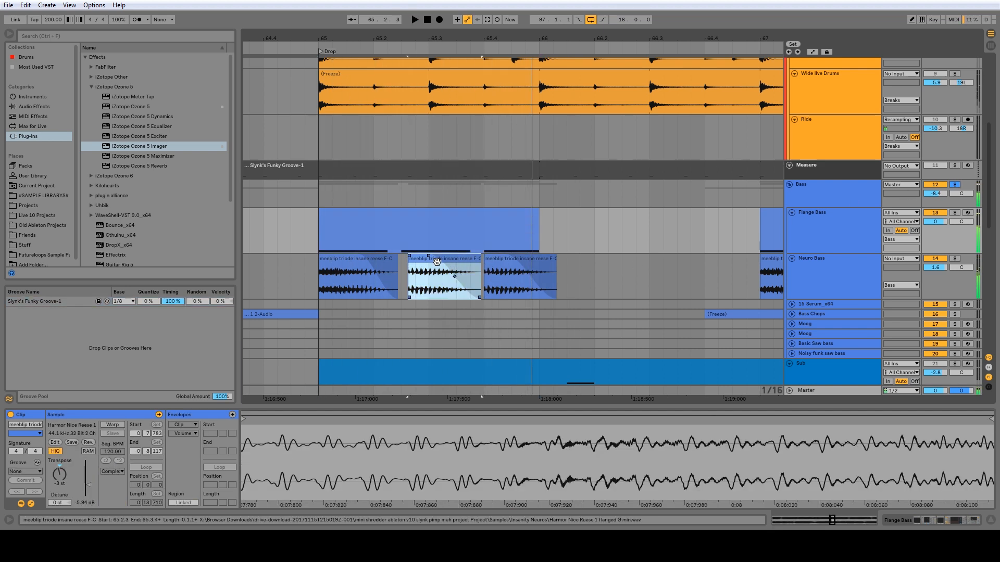
{"action": "key", "text": "Delete"}
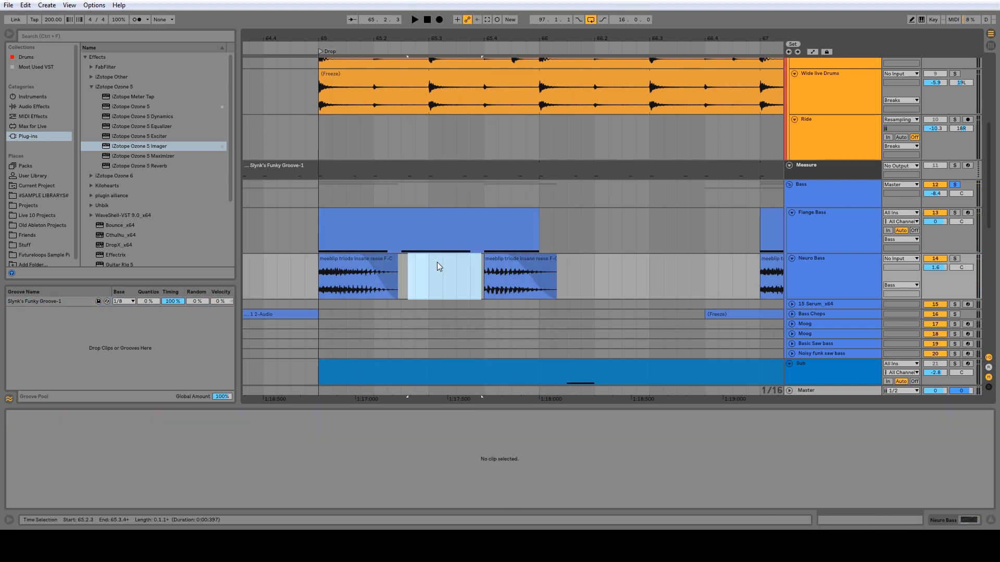
{"action": "left_click", "coordinate": [493, 262]}
{"action": "key", "text": "Delete"}
{"action": "key", "text": "space"}
{"action": "key", "text": "space"}
{"action": "left_click_drag", "start_coordinate": [332, 260], "coordinate": [651, 233]}
{"action": "key", "text": "plus"}
{"action": "key", "text": "plus"}
{"action": "key", "text": "Delete"}
Audition the alternating Flange Bass and Neuro Bass clips in bar 65, and take the Bass group out of solo.
{"action": "left_click", "coordinate": [339, 212]}
{"action": "key", "text": "space"}
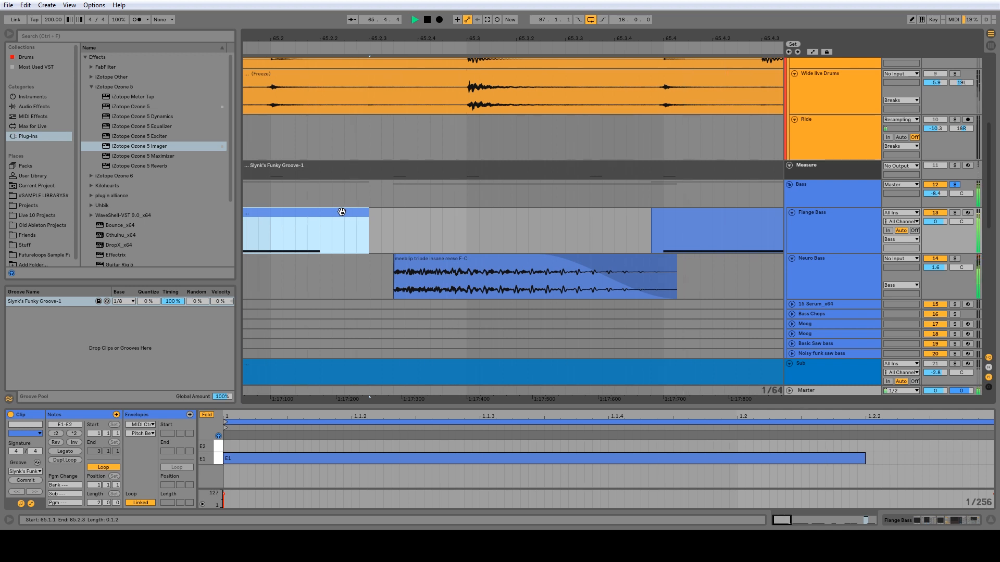
{"action": "key", "text": "space"}
{"action": "key", "text": "space"}
{"action": "left_click_drag", "start_coordinate": [475, 39], "coordinate": [418, 6]}
{"action": "key", "text": "space"}
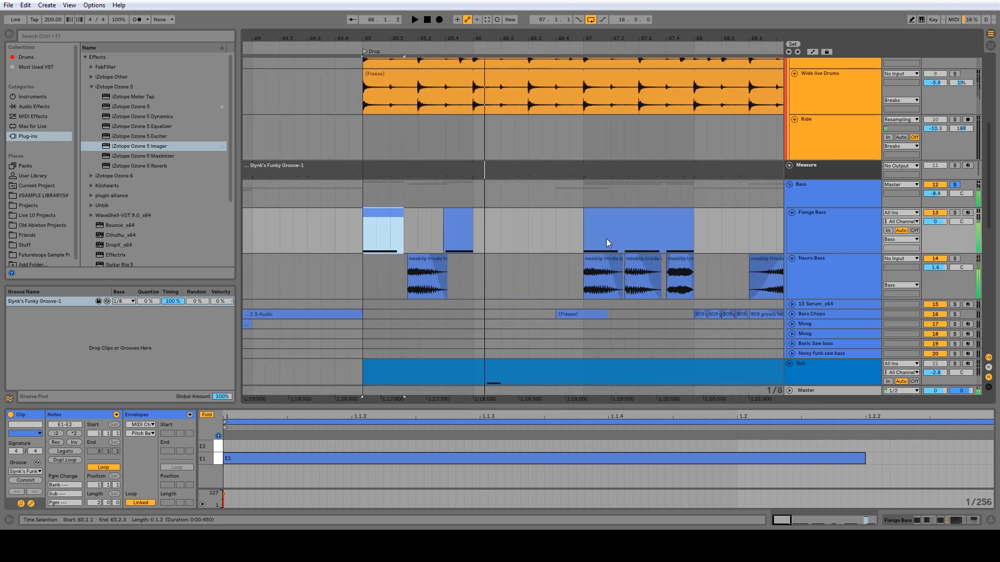
{"action": "key", "text": "space"}
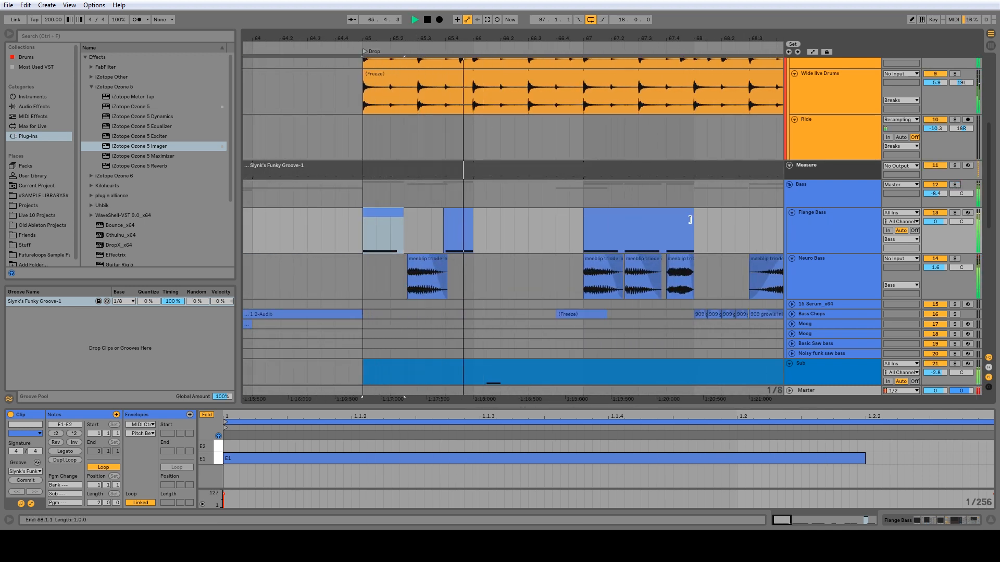
{"action": "key", "text": "space"}
{"action": "key", "text": "space"}
{"action": "key", "text": "space"}
Add a Glue Compressor with a -4.44 dB threshold to Neuro Bass, and move its EQ boost to 2.45 kHz.
{"action": "left_click", "coordinate": [435, 259]}
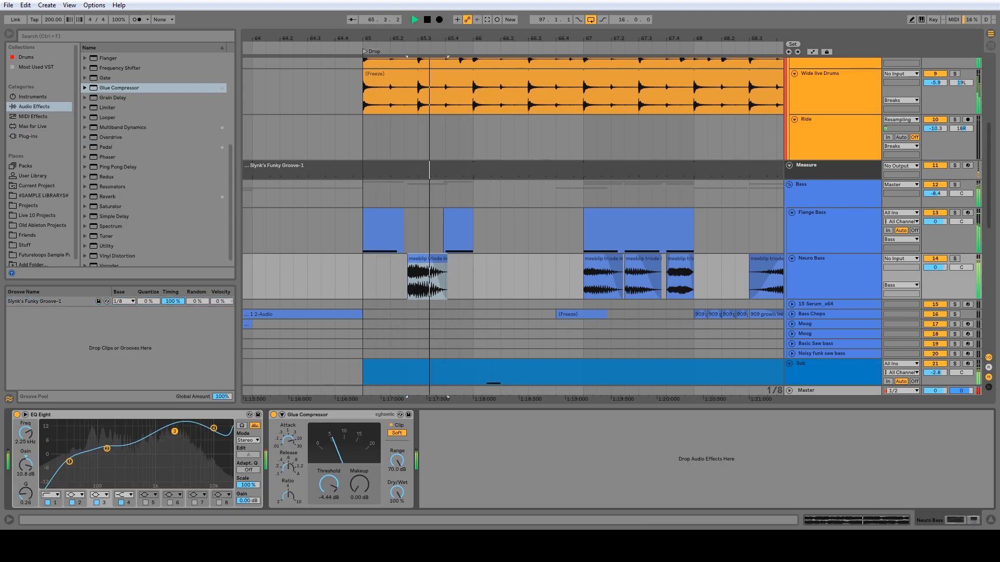
{"action": "key", "text": "space"}
{"action": "key", "text": "space"}
{"action": "key", "text": "space"}
{"action": "key", "text": "space"}
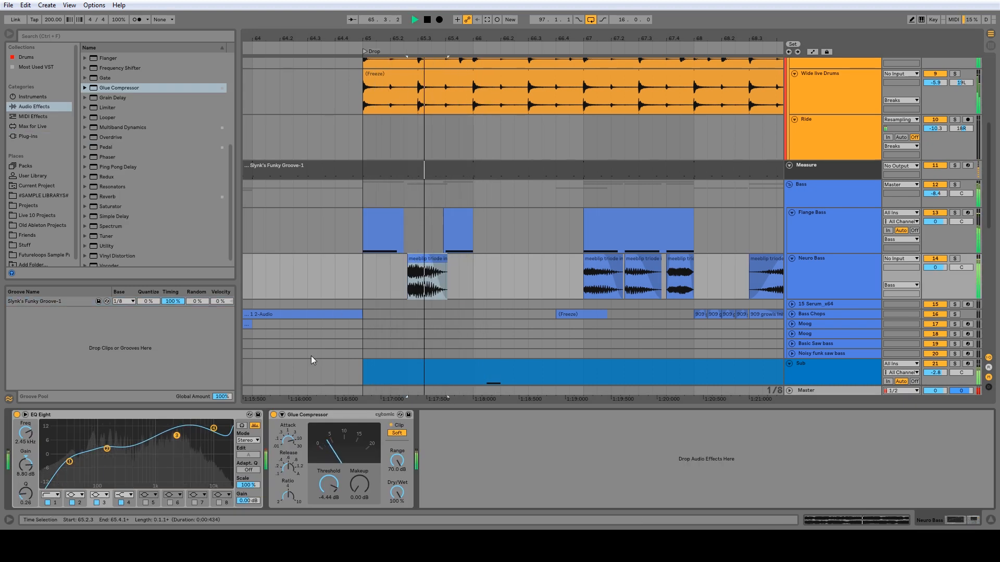
Add iZotope Ozone 5 Imager before the Neuro Bass compressor, set Bands 2, 3 and 4 to 100% width, and reduce the stereoize delay.
{"action": "left_click", "coordinate": [363, 279]}
{"action": "key", "text": "space"}
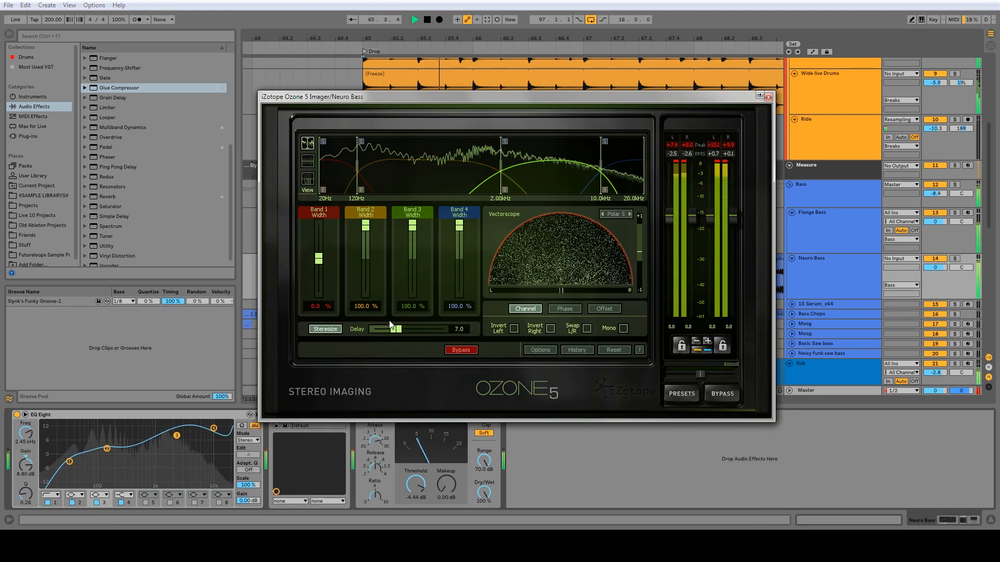
{"action": "left_click_drag", "start_coordinate": [392, 326], "coordinate": [379, 328]}
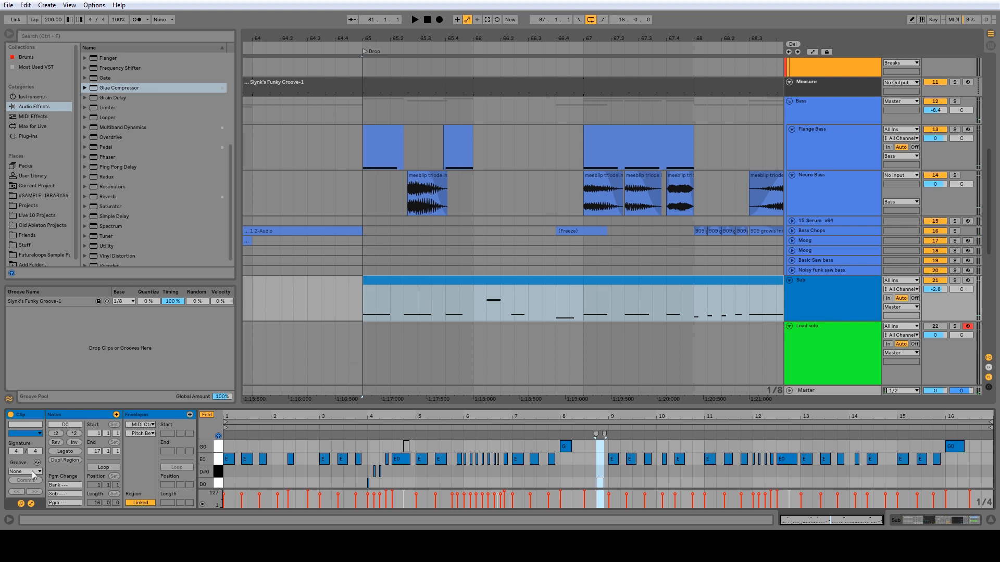
Apply Slynk's Funky Groove-1 to the Sub clip and play back the drop.
{"action": "left_click", "coordinate": [25, 471]}
{"action": "left_click", "coordinate": [31, 487]}
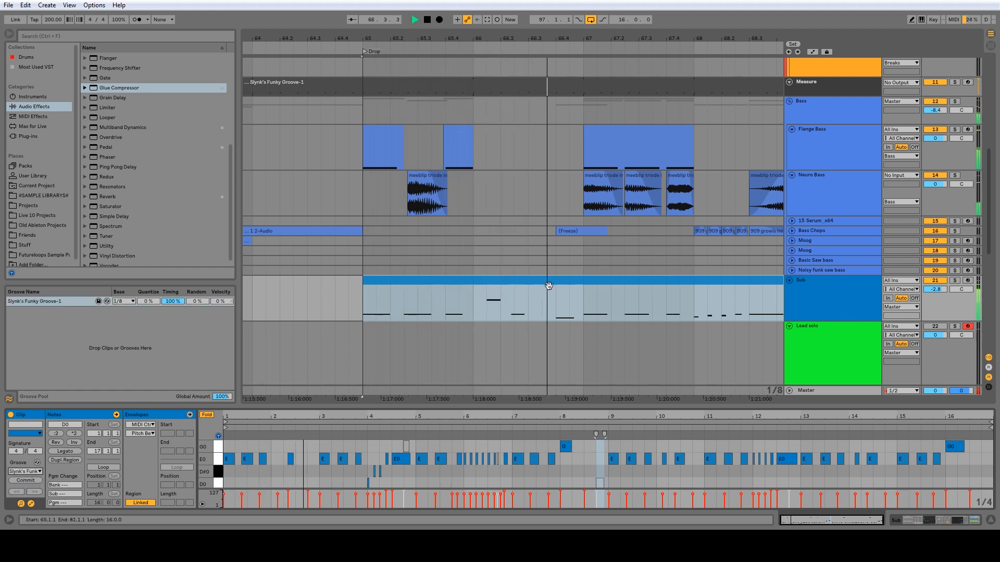
{"action": "key", "text": "space"}
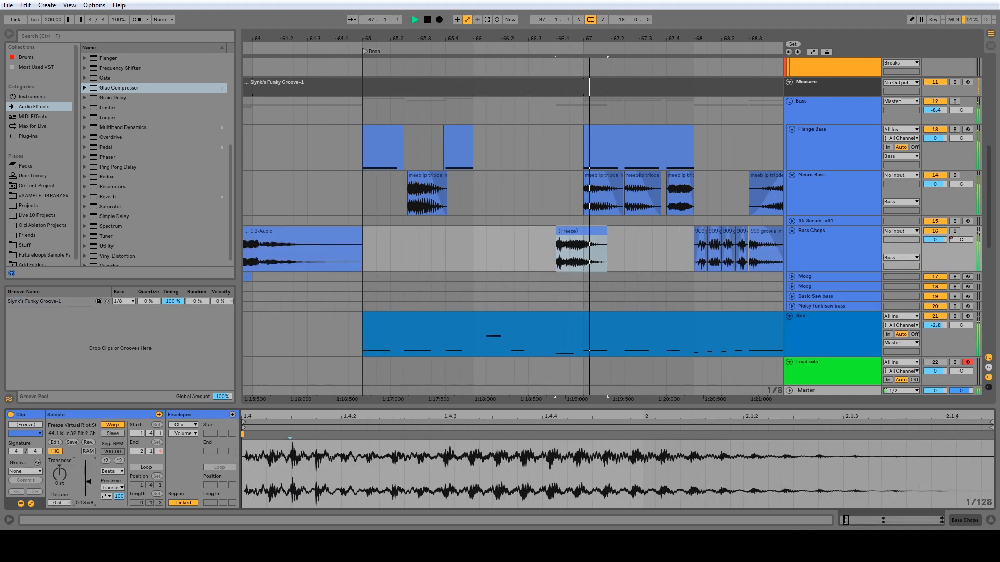
Audition the Bass Chops clip at 66.4 and set its clip gain to 0.88 dB.
{"action": "key", "text": "space"}
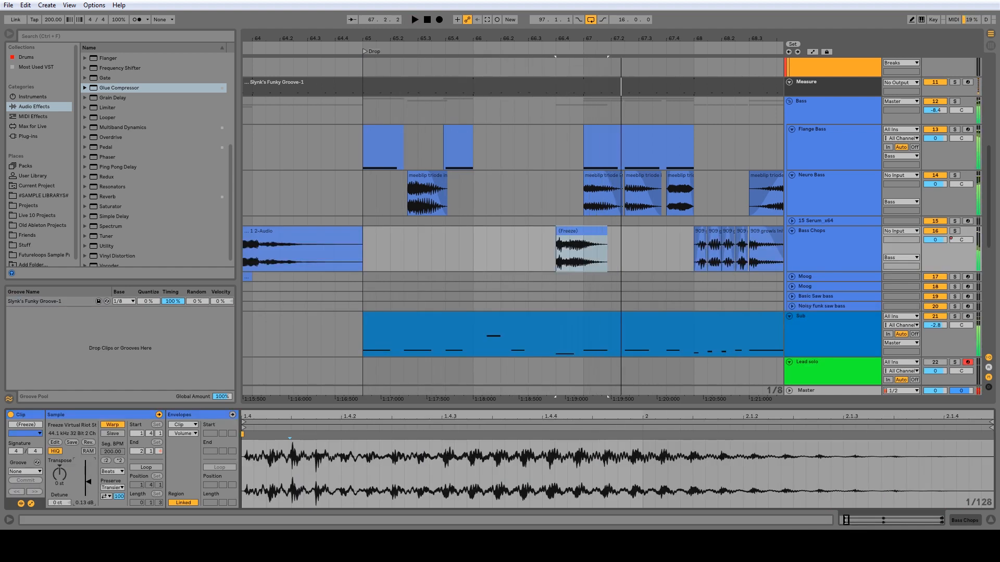
{"action": "key", "text": "space"}
{"action": "key", "text": "space"}
{"action": "left_click_drag", "start_coordinate": [89, 482], "coordinate": [89, 480]}
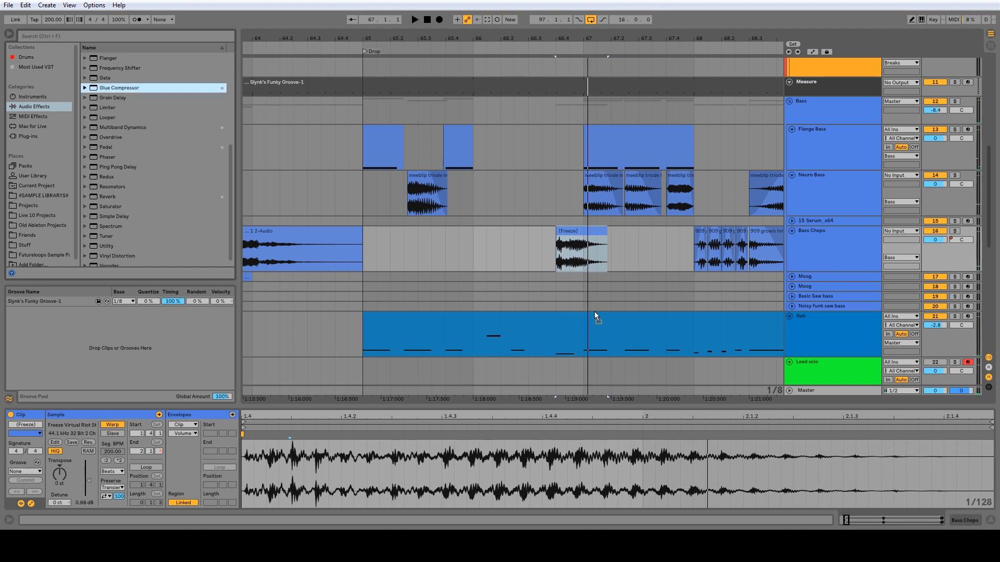
Add a Glue Compressor to Bass Chops with a -3.17 dB threshold and 3.81 dB makeup, and audition the clip.
{"action": "key", "text": "space"}
{"action": "key", "text": "space"}
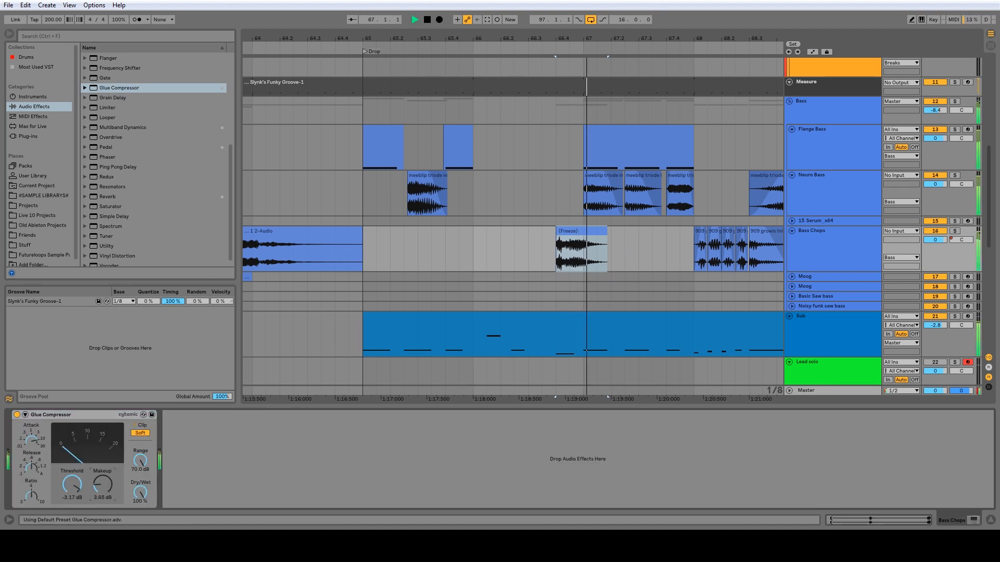
{"action": "key", "text": "space"}
{"action": "key", "text": "space"}
{"action": "left_click", "coordinate": [580, 240]}
{"action": "key", "text": "space"}
{"action": "key", "text": "space"}
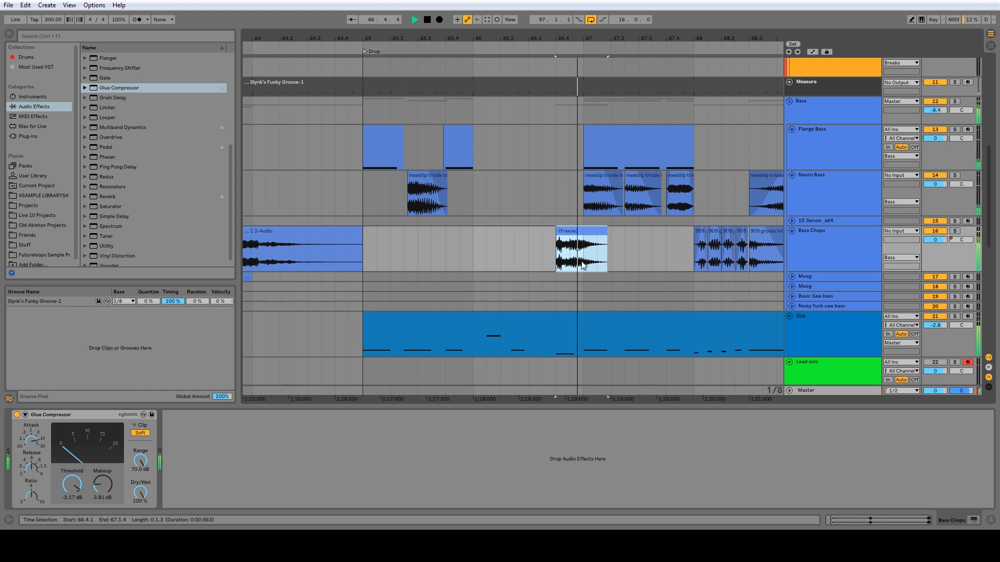
{"action": "key", "text": "space"}
Raise the gain of the Bass Chops clip at 66.4 to 4.75 dB.
{"action": "double_click", "coordinate": [580, 234]}
{"action": "key", "text": "space"}
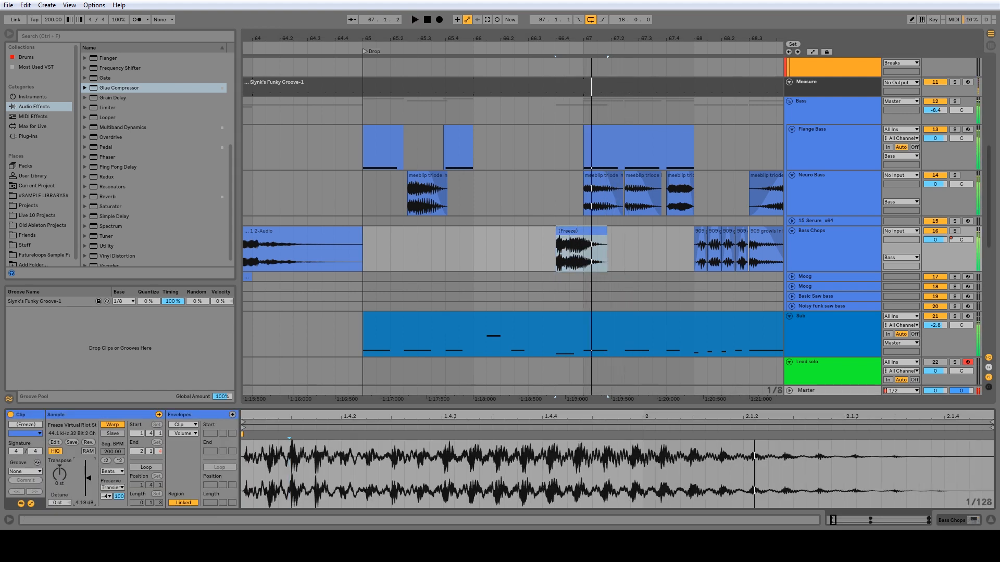
{"action": "left_click_drag", "start_coordinate": [83, 498], "coordinate": [83, 493]}
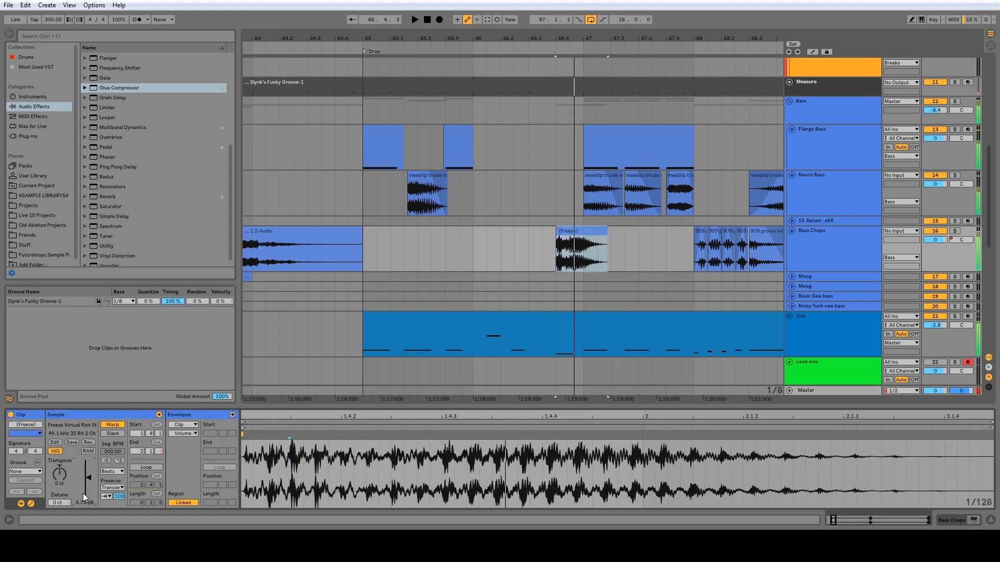
Transpose the Bass Chops clip at 66.4 to -3 st, auditioning the pitch against the other basses.
{"action": "key", "text": "Down"}
{"action": "key", "text": "space"}
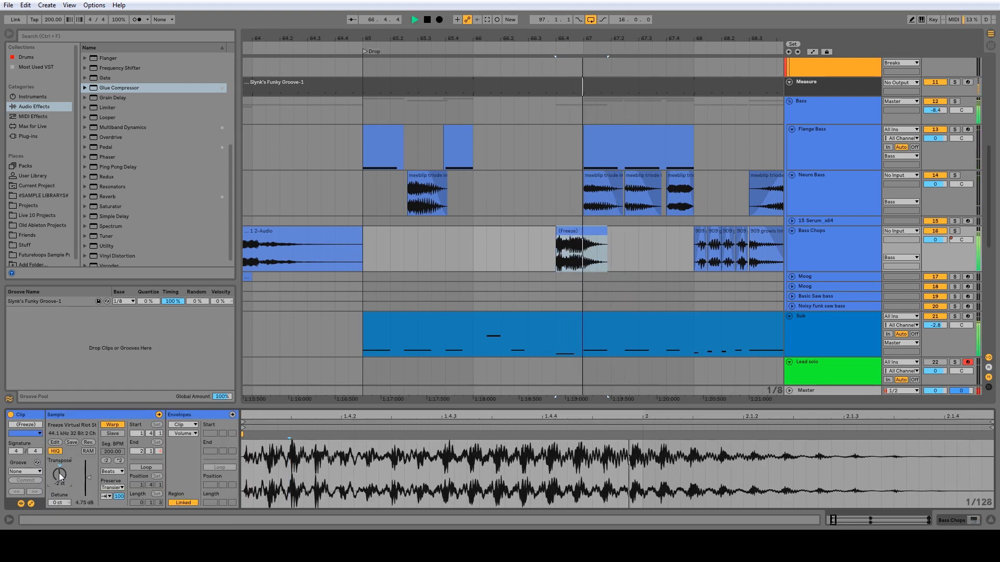
{"action": "key", "text": "space"}
{"action": "key", "text": "Down"}
{"action": "key", "text": "space"}
{"action": "key", "text": "space"}
{"action": "key", "text": "space"}
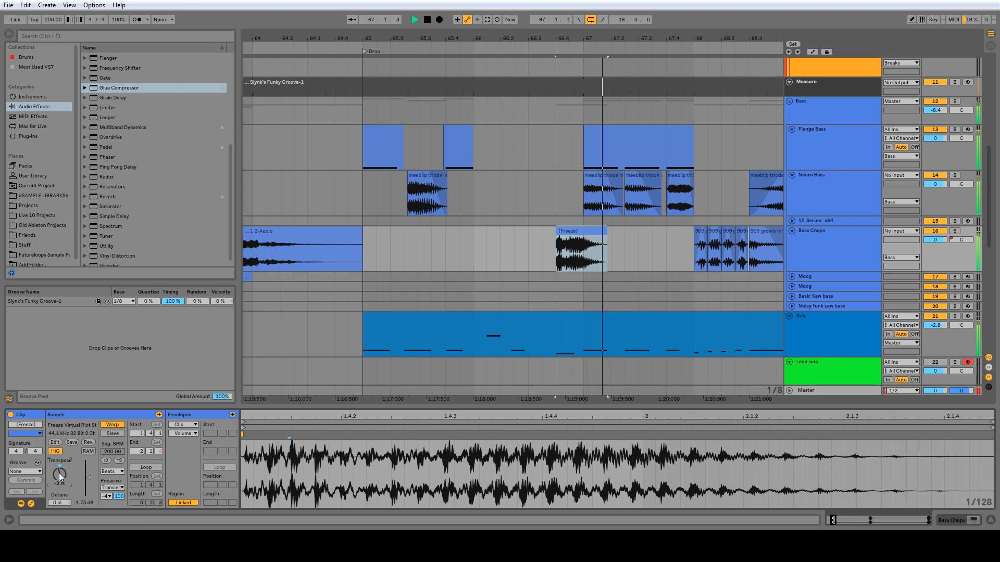
{"action": "key", "text": "space"}
{"action": "key", "text": "space"}
{"action": "key", "text": "space"}
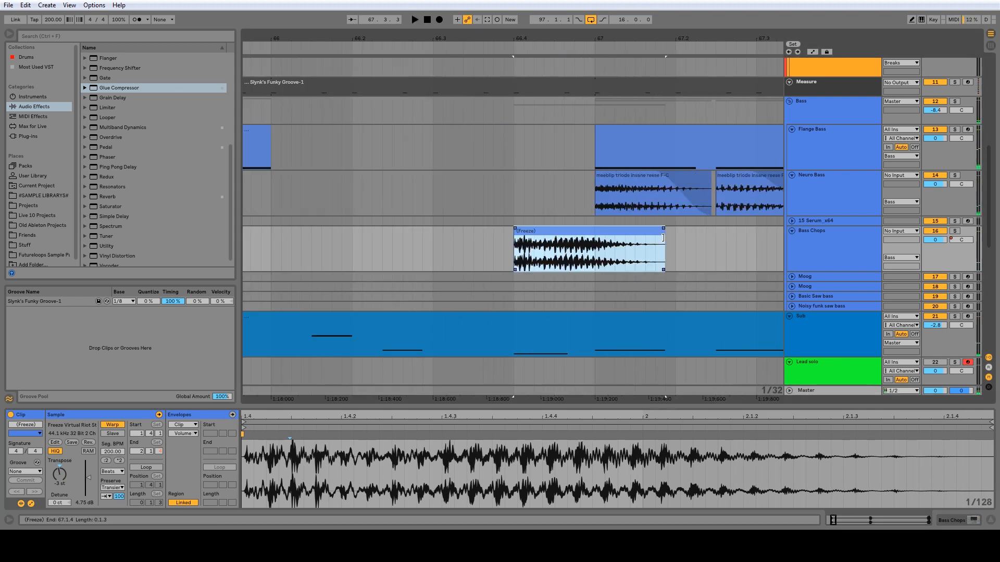
Shorten the Bass Chops clip to end at 67.1.1, and audition the trimmed clip.
{"action": "mouse_move", "coordinate": [663, 238]}
{"action": "left_mouse_down"}
{"action": "mouse_move", "coordinate": [591, 241]}
{"action": "mouse_move", "coordinate": [580, 229]}
{"action": "left_mouse_up"}
{"action": "key", "text": "space"}
{"action": "key", "text": "space"}
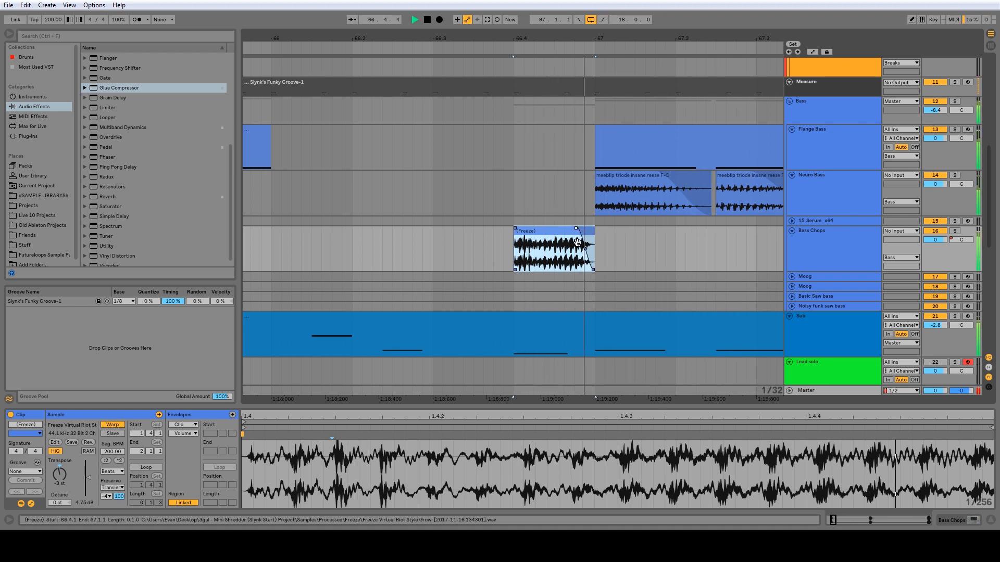
{"action": "key", "text": "space"}
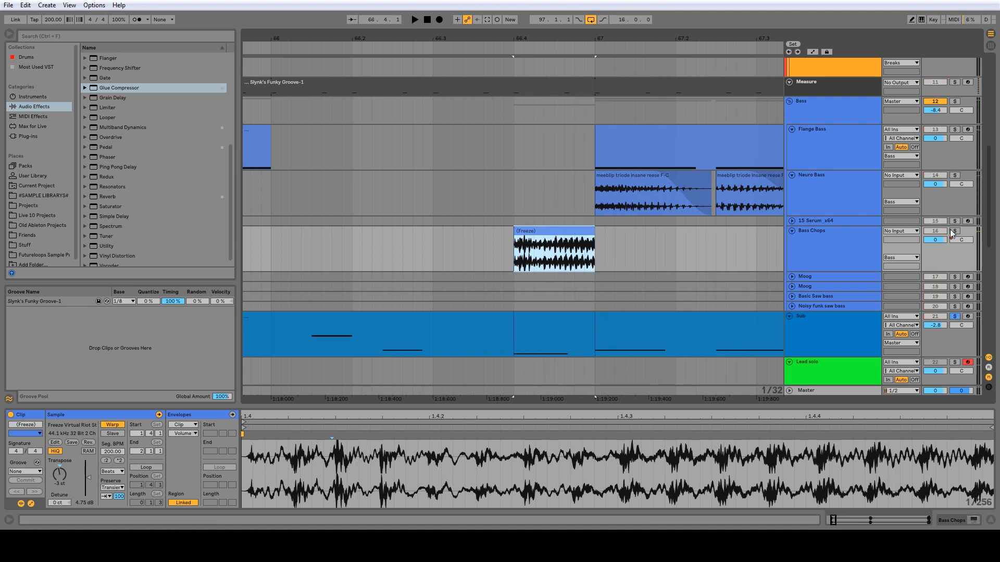
Transpose the Sub note at 66.4 to F0, trying other pitches and checking it against the Bass Chops clip.
{"action": "key", "text": "space"}
{"action": "left_click", "coordinate": [953, 231]}
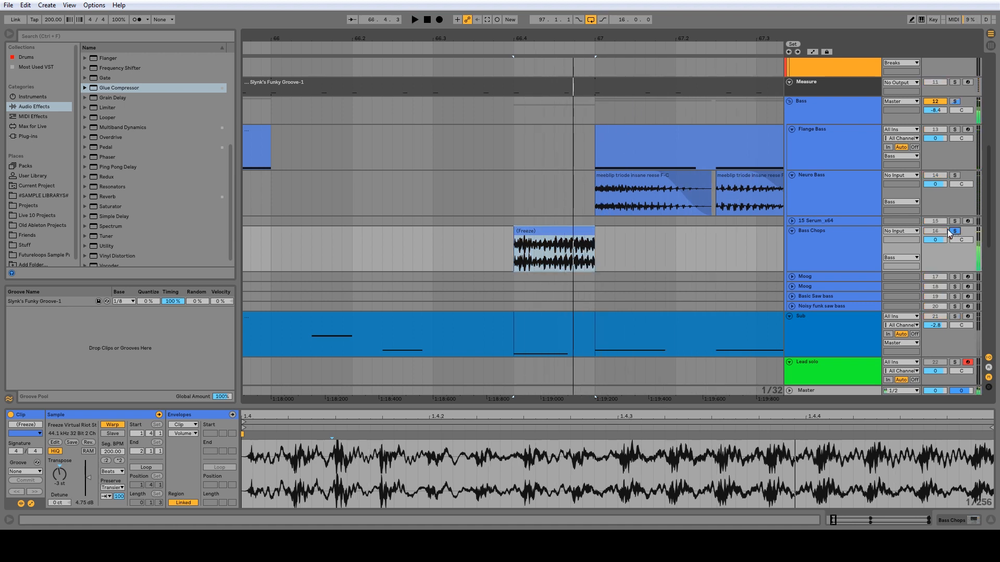
{"action": "left_click", "coordinate": [563, 322]}
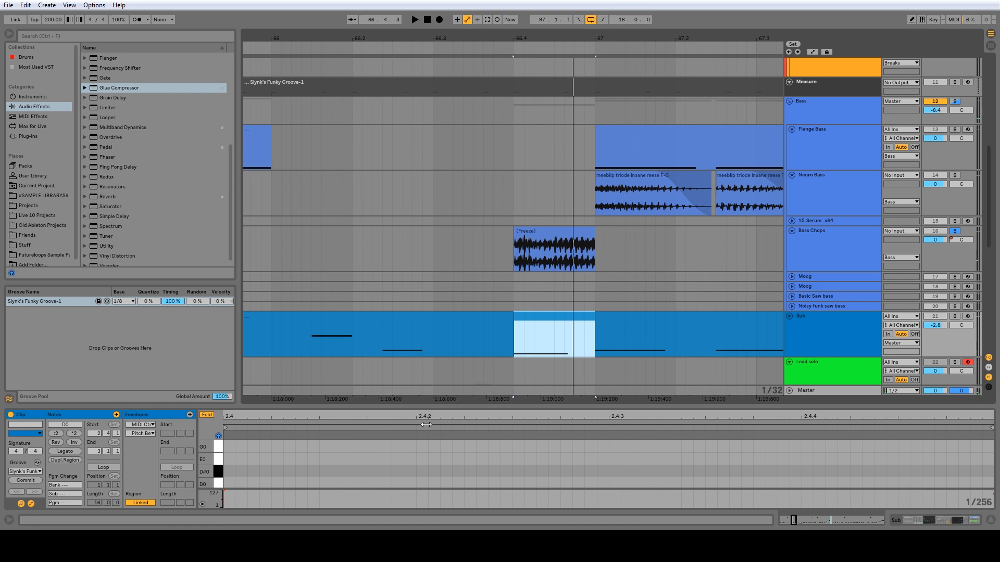
{"action": "left_click_drag", "start_coordinate": [344, 406], "coordinate": [344, 330]}
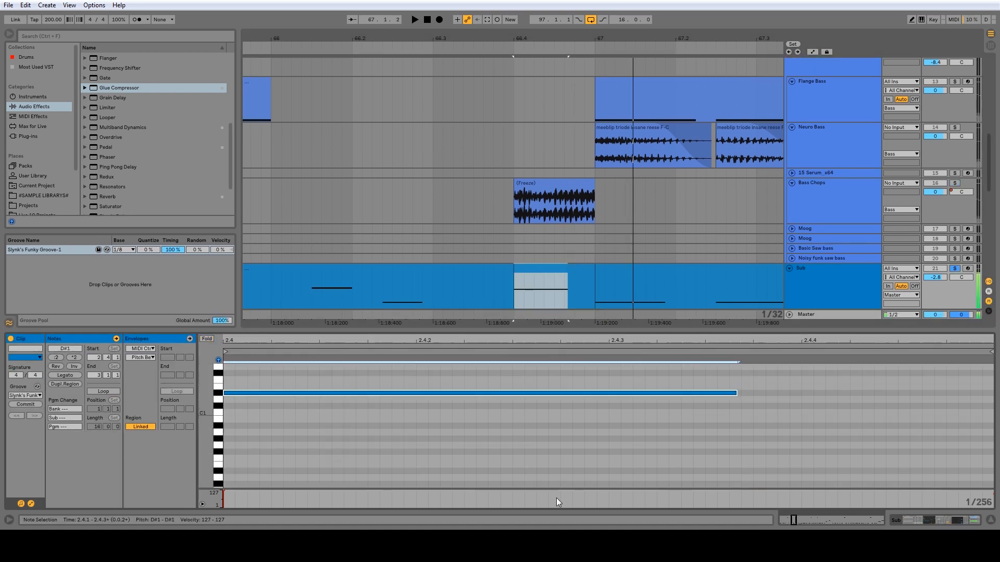
{"action": "key", "text": "Down"}
{"action": "key", "text": "Up"}
{"action": "key", "text": "Up"}
{"action": "key", "text": "Up"}
{"action": "key", "text": "shift+Up"}
{"action": "key", "text": "shift+Up"}
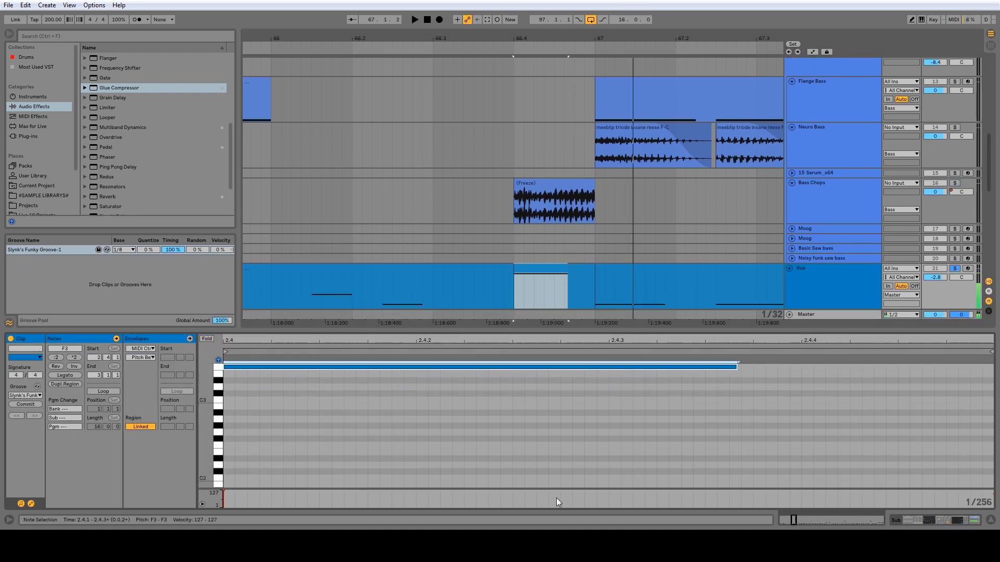
{"action": "key", "text": "Down"}
{"action": "key", "text": "Up"}
{"action": "key", "text": "Down"}
{"action": "key", "text": "Up"}
{"action": "key", "text": "shift+Down"}
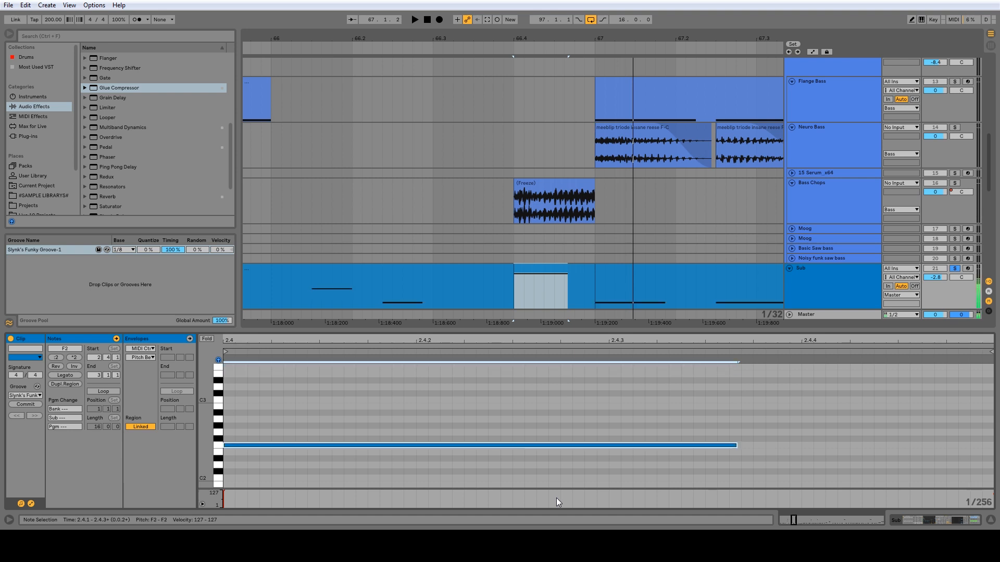
{"action": "key", "text": "shift+Down"}
Lengthen the Sub note at 66.4 to end at 67.1.1, and audition it with Bass Chops soloed.
{"action": "key", "text": "space"}
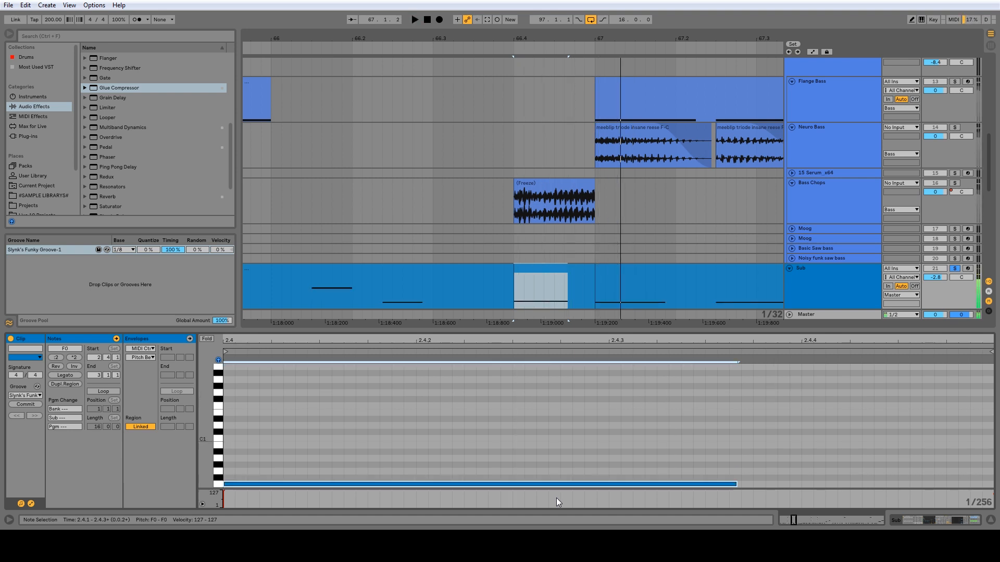
{"action": "left_click", "coordinate": [959, 183]}
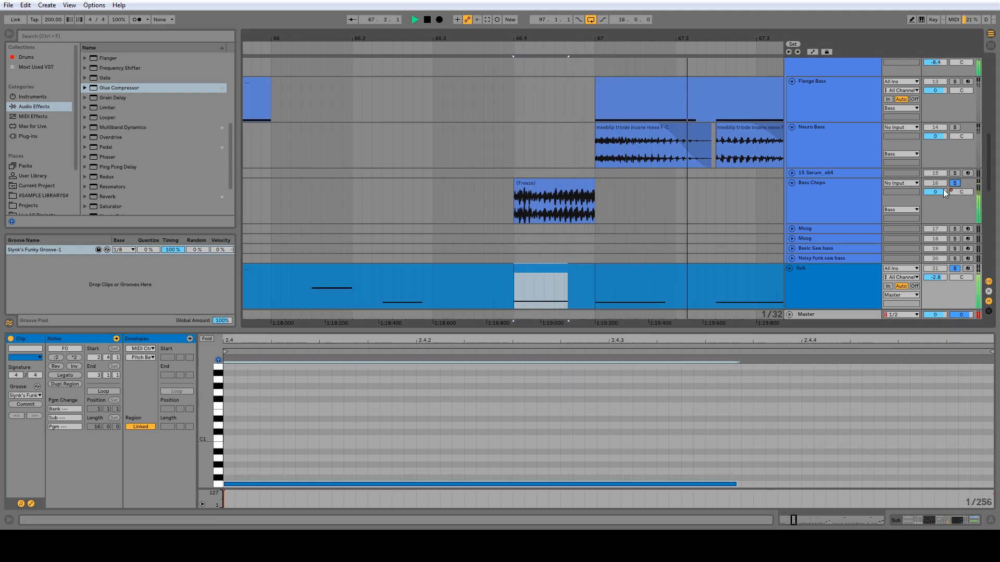
{"action": "left_click_drag", "start_coordinate": [733, 483], "coordinate": [990, 482]}
{"action": "key", "text": "space"}
{"action": "key", "text": "space"}
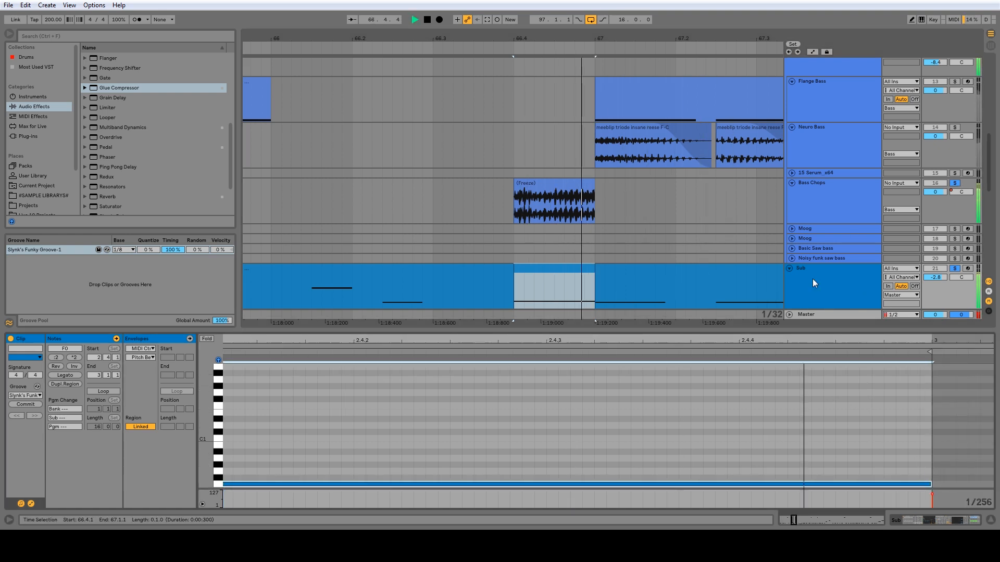
Adjust the gain of the growl clips at bar 68, and set the Bass Chops reese clips at bar 72 to 3.06 dB.
{"action": "left_click_drag", "start_coordinate": [639, 42], "coordinate": [478, 7]}
{"action": "left_click", "coordinate": [550, 208]}
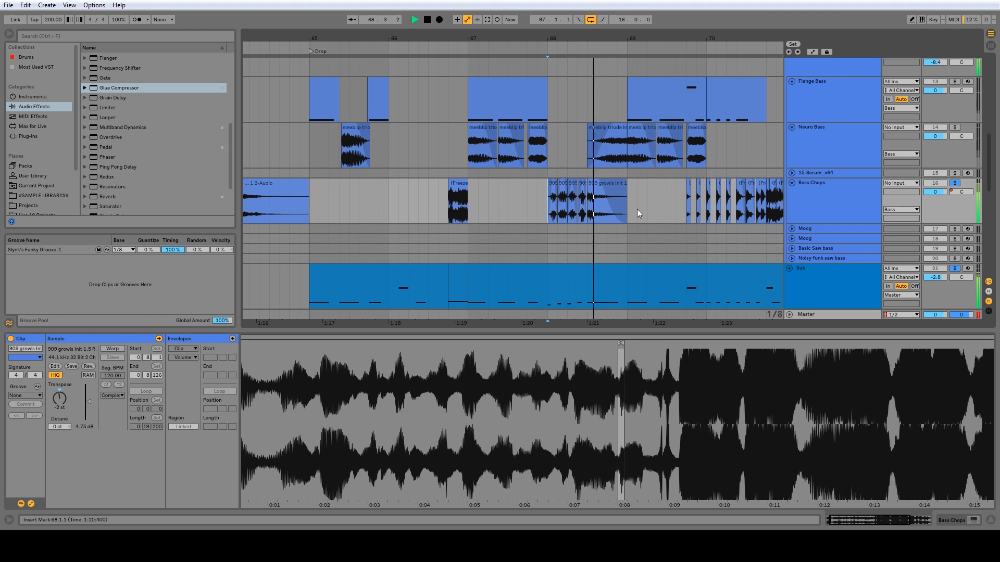
{"action": "left_click_drag", "start_coordinate": [636, 208], "coordinate": [548, 204]}
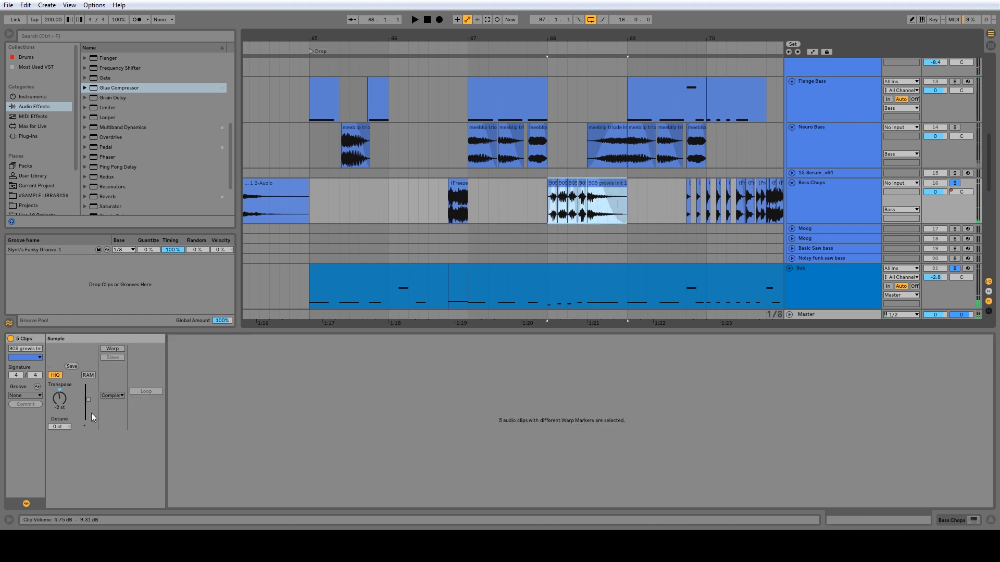
{"action": "key", "text": "space"}
{"action": "left_click_drag", "start_coordinate": [86, 399], "coordinate": [88, 397]}
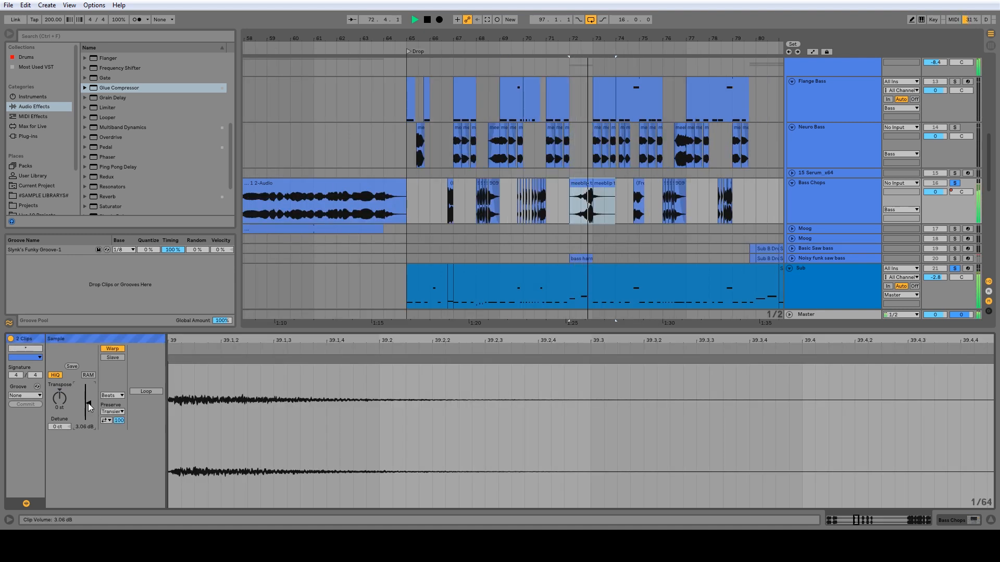
Extend the first Bass Chops reese clip at bar 72 over its freeze-tail clip to bar 74, and audition it.
{"action": "left_click", "coordinate": [627, 193]}
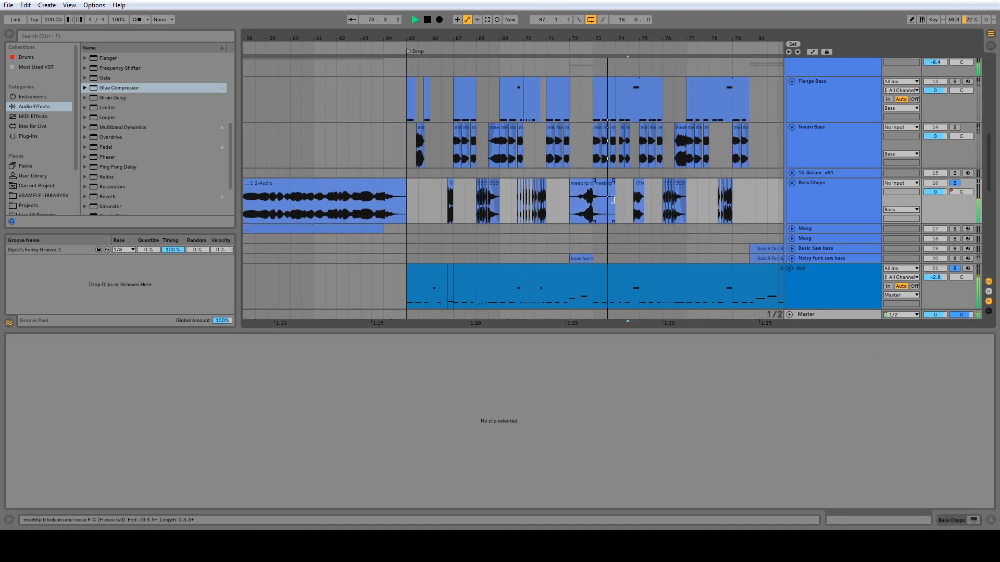
{"action": "left_click_drag", "start_coordinate": [592, 185], "coordinate": [617, 188]}
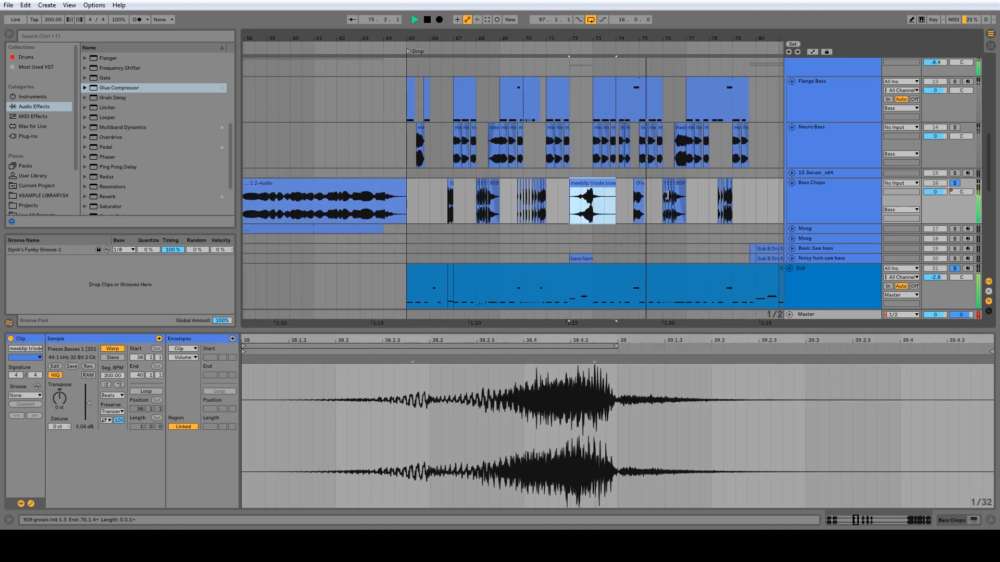
{"action": "key", "text": "space"}
{"action": "key", "text": "space"}
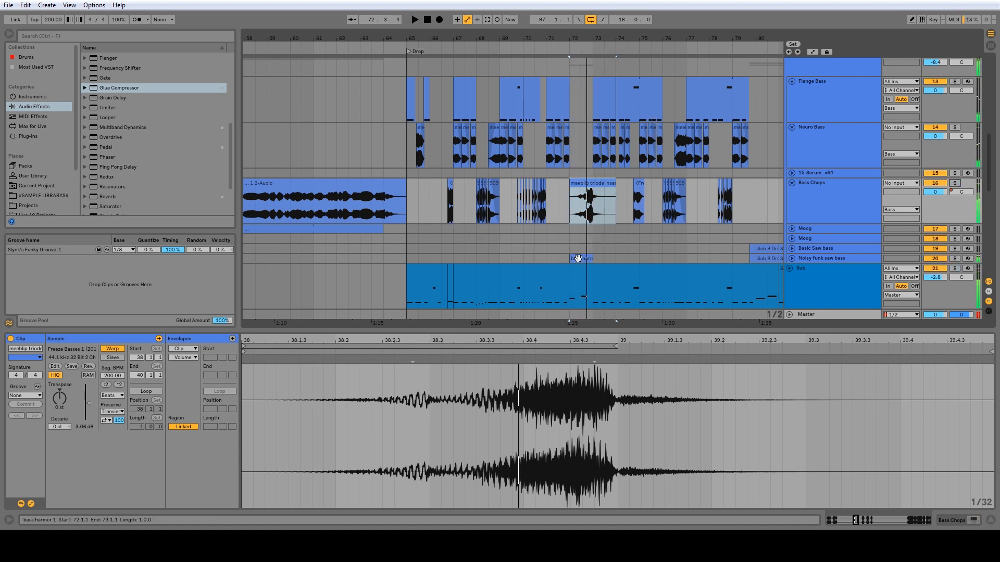
Move the second note of the bass harmor 1 clip on Noisy funk saw bass to A1, auditioning the track soloed.
{"action": "left_click", "coordinate": [579, 258]}
{"action": "key", "text": "space"}
{"action": "left_click", "coordinate": [792, 259]}
{"action": "key", "text": "space"}
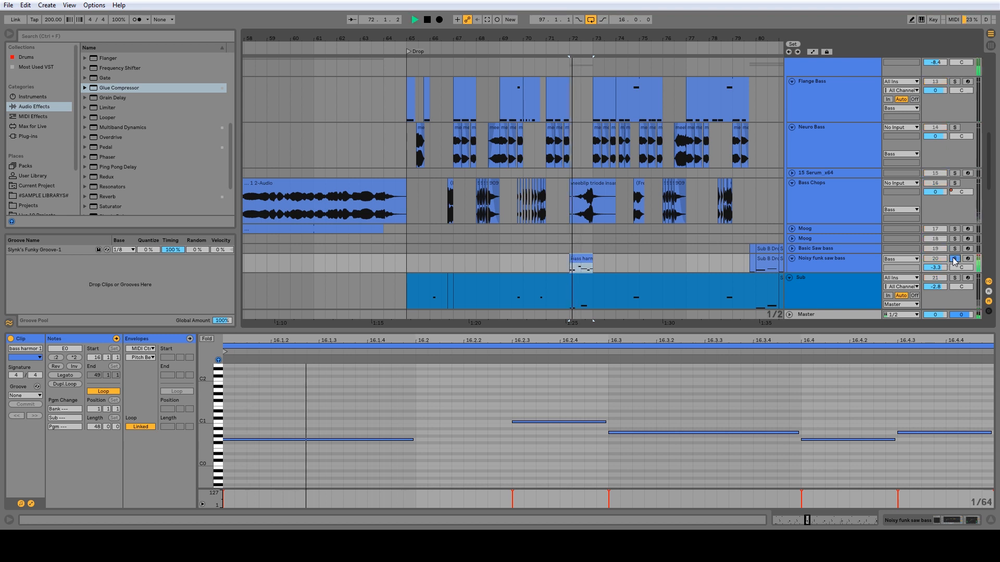
{"action": "left_click_drag", "start_coordinate": [560, 422], "coordinate": [561, 433]}
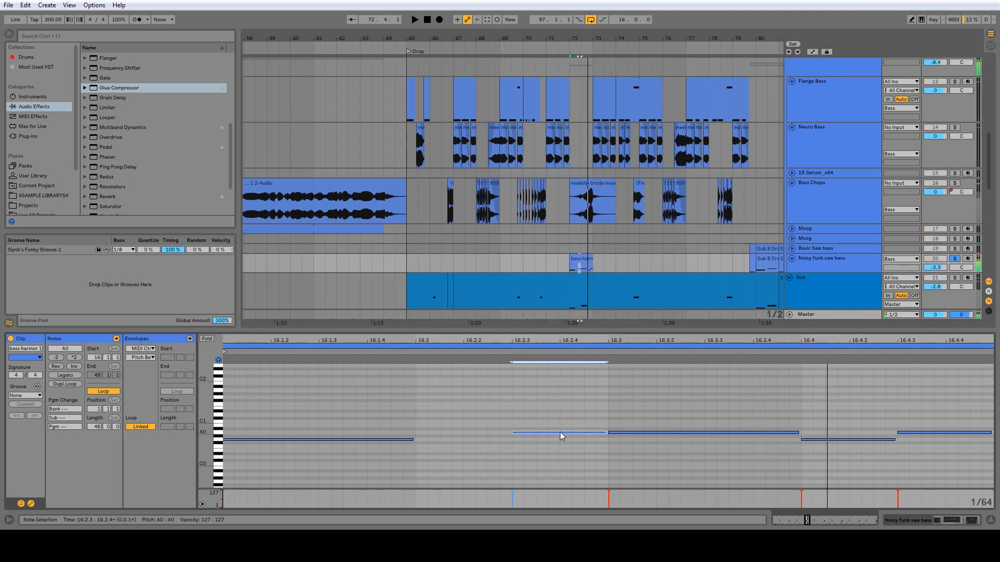
{"action": "key", "text": "shift+Up"}
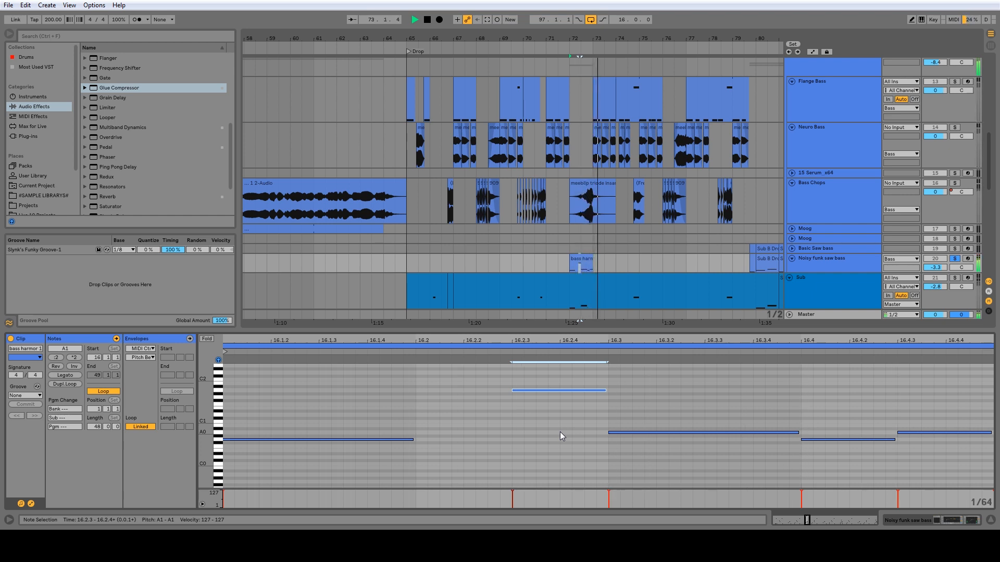
{"action": "left_click", "coordinate": [951, 258]}
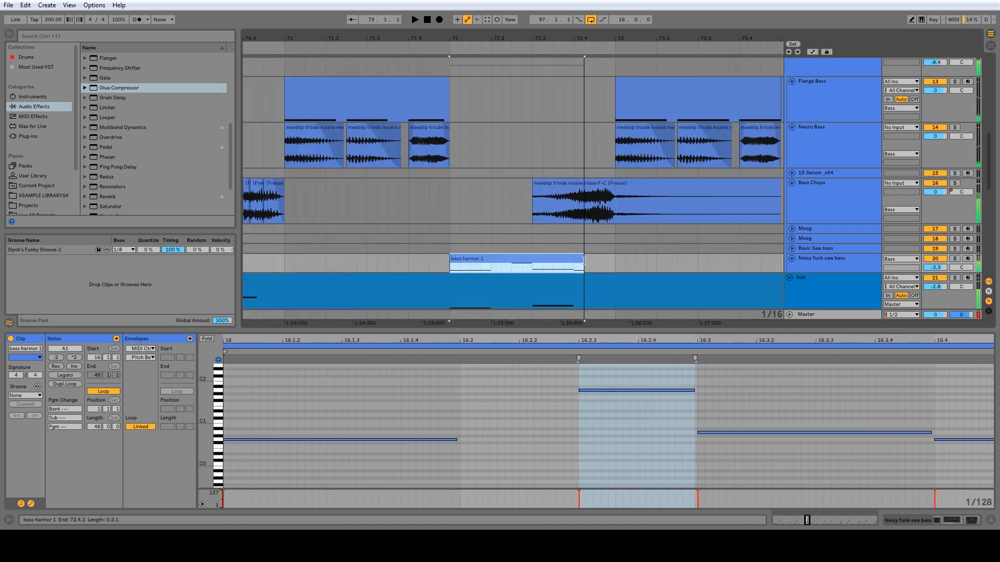
Shorten the bass harmor 1 clip to end at 72.4.1, and add a fade-in to the Bass Chops reese clip at 72.3.
{"action": "left_click_drag", "start_coordinate": [584, 261], "coordinate": [576, 261]}
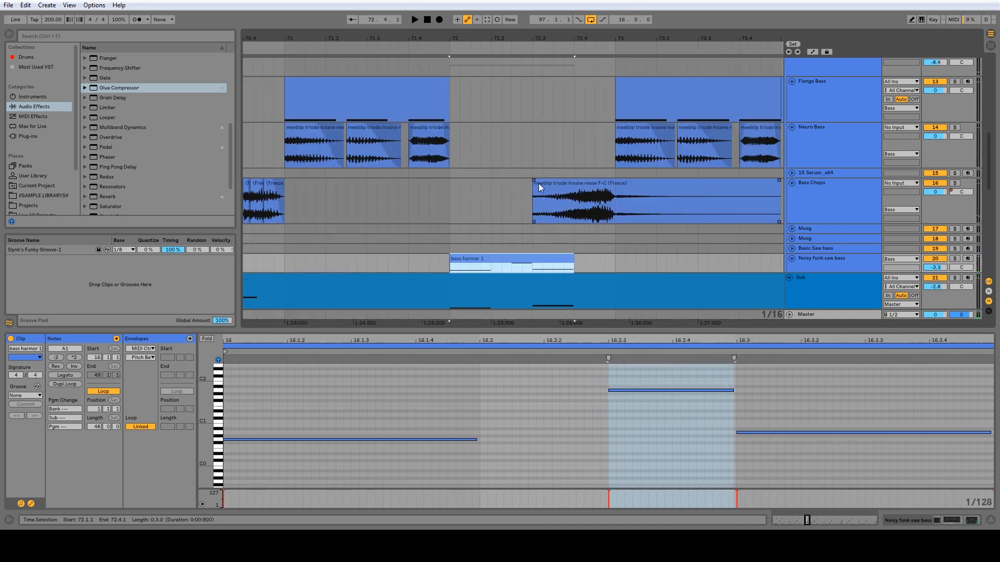
{"action": "left_click_drag", "start_coordinate": [533, 180], "coordinate": [592, 185]}
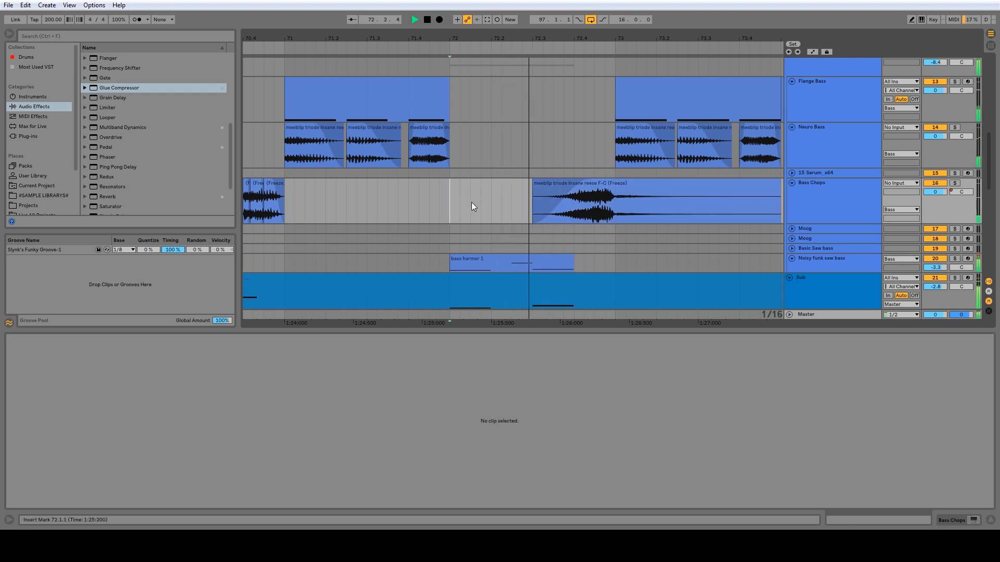
{"action": "key", "text": "space"}
{"action": "left_click_drag", "start_coordinate": [603, 38], "coordinate": [602, 25]}
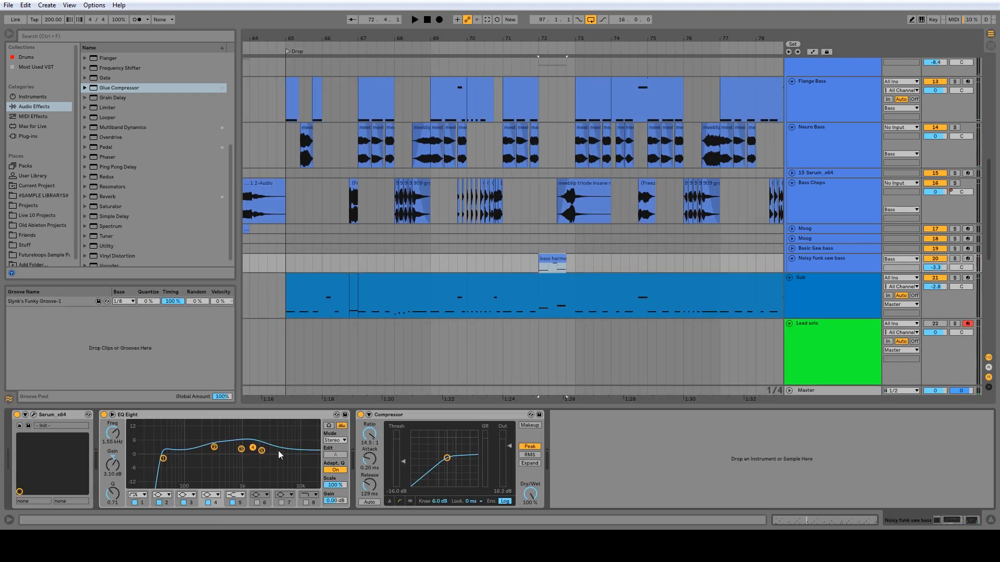
Replace the Compressor on Noisy funk saw bass with a Glue Compressor, and set Serum's unison to 4 on OSC A and 5 on OSC B.
{"action": "left_click", "coordinate": [401, 415]}
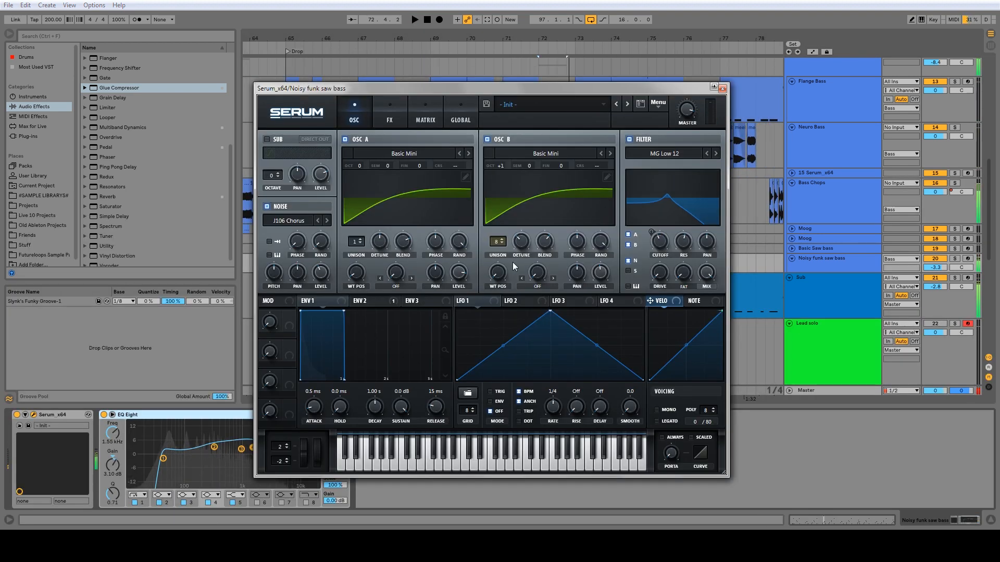
{"action": "left_click_drag", "start_coordinate": [380, 243], "coordinate": [383, 270]}
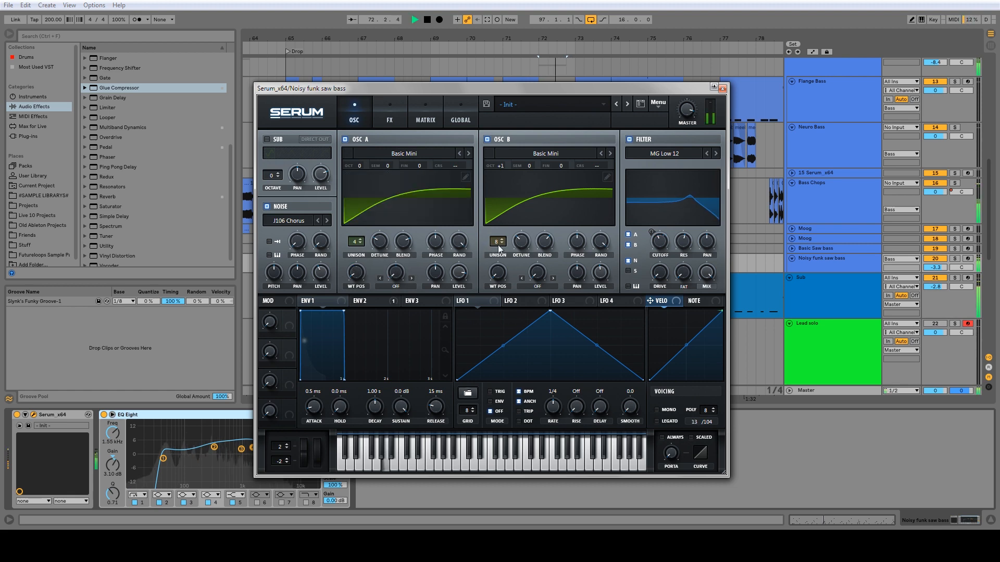
{"action": "left_click_drag", "start_coordinate": [502, 244], "coordinate": [522, 250]}
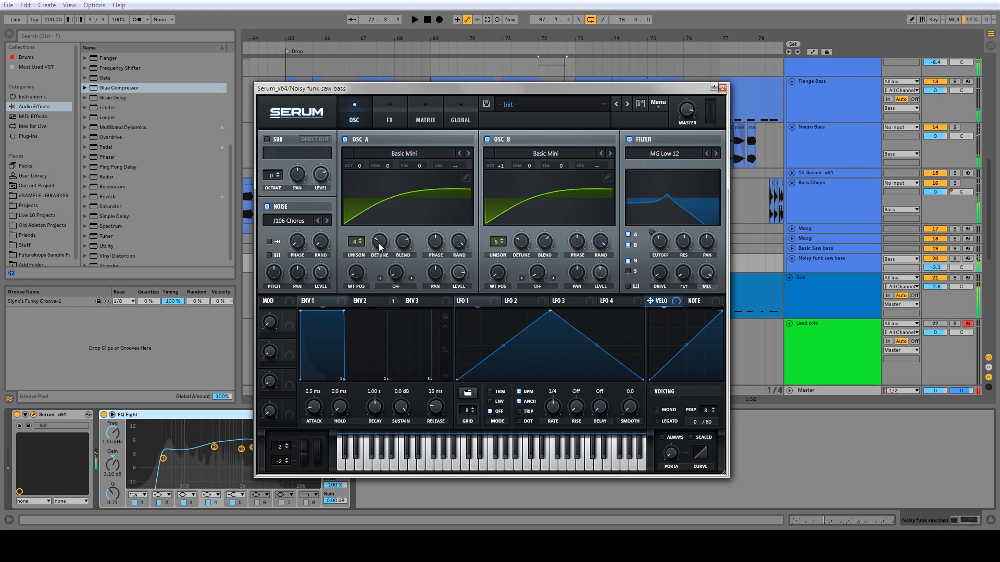
{"action": "left_click_drag", "start_coordinate": [379, 243], "coordinate": [379, 245]}
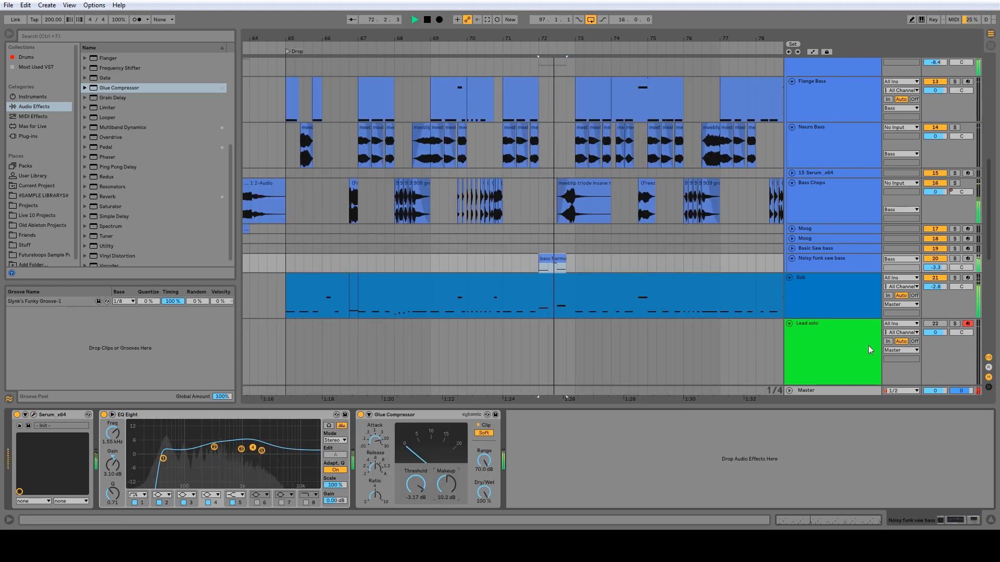
Reset the Noisy funk saw bass track volume to 0 dB, and replace its EQ Eight with the OTT preset.
{"action": "key", "text": "space"}
{"action": "double_click", "coordinate": [937, 268]}
{"action": "key", "text": "space"}
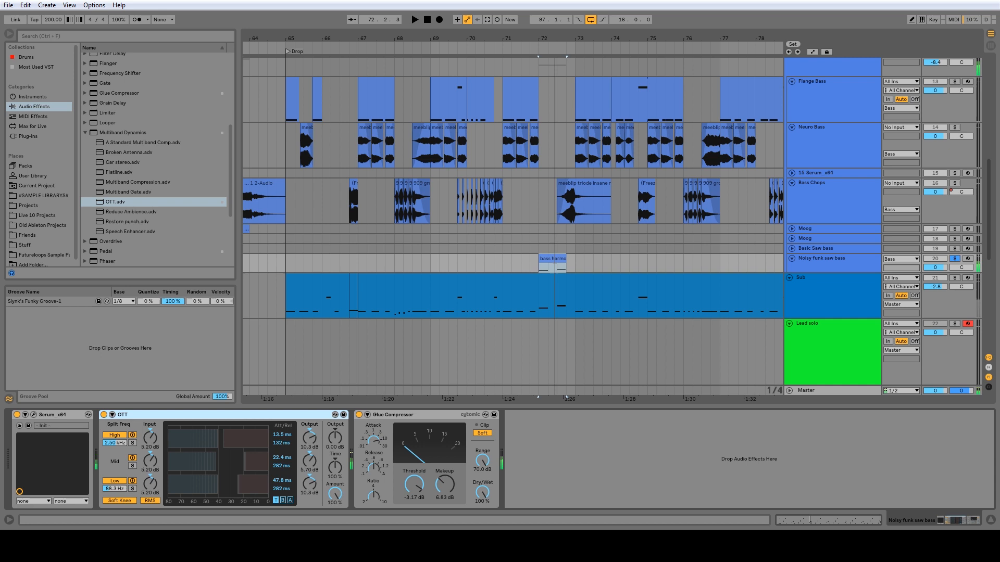
Set OTT's high output to 12.2 dB and mid output to 4.70 dB, auditioning the bass soloed and in the mix.
{"action": "key", "text": "space"}
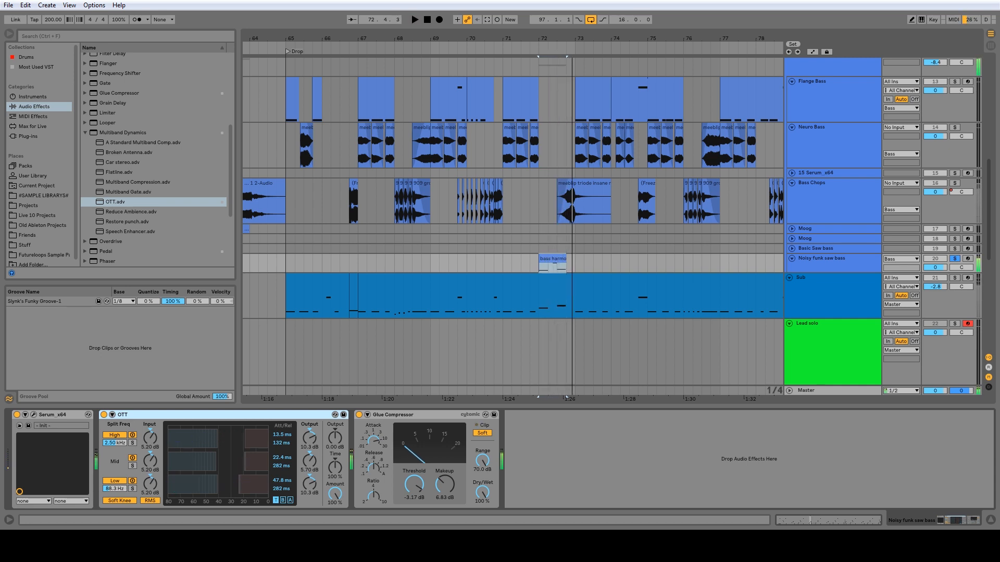
{"action": "key", "text": "space"}
{"action": "key", "text": "space"}
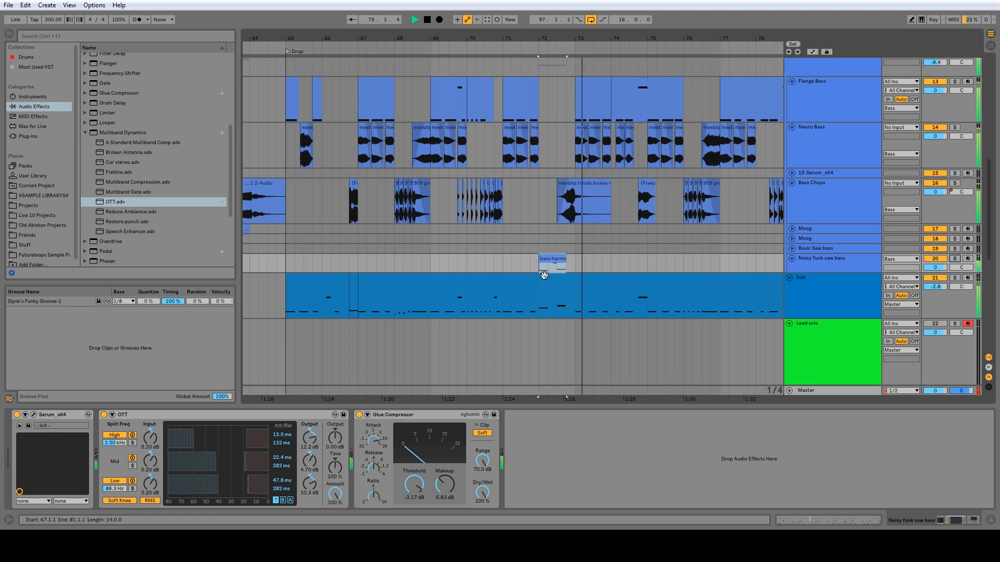
{"action": "key", "text": "space"}
{"action": "key", "text": "space"}
Copy the bass harmor 1 clip onto the Sub track from 72.1.1 to 73.1.1, and audition it.
{"action": "left_click_drag", "start_coordinate": [558, 259], "coordinate": [577, 294]}
{"action": "key", "text": "space"}
{"action": "key", "text": "space"}
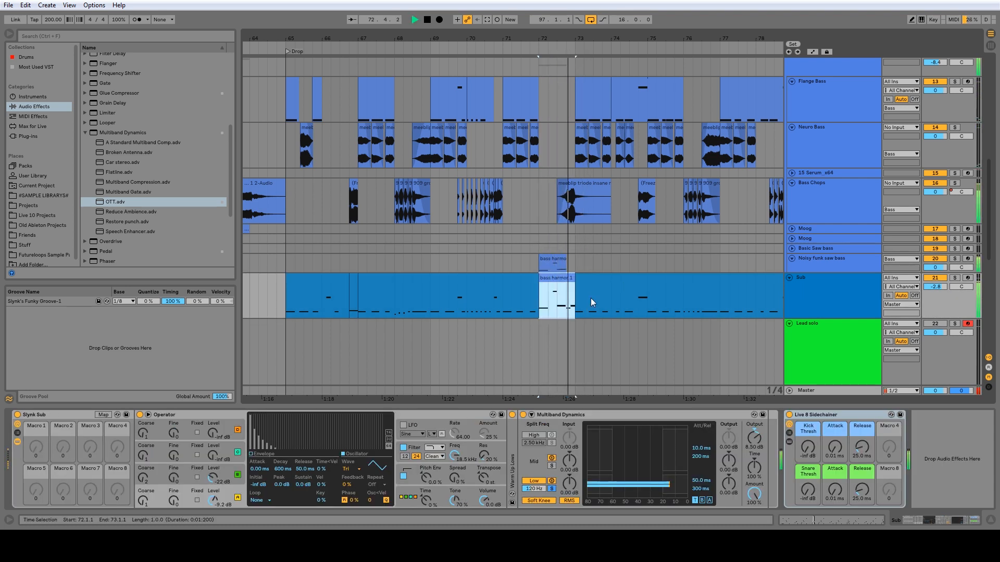
{"action": "key", "text": "space"}
Extend the note at 1.3 in the Sub's bass harmor 1 clip to the clip's end, and delete the G0 note at 1.4.1.
{"action": "double_click", "coordinate": [560, 278]}
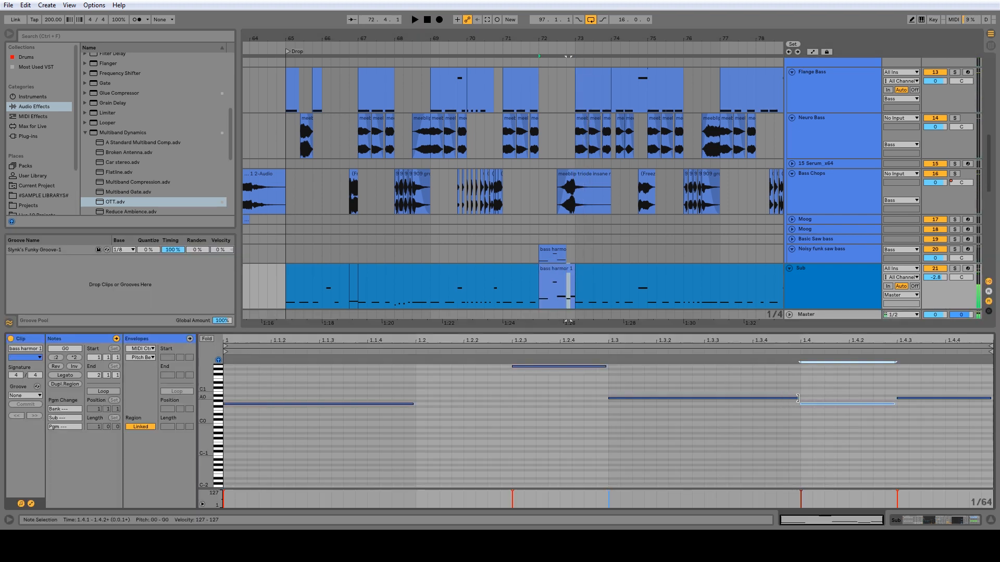
{"action": "left_click_drag", "start_coordinate": [797, 398], "coordinate": [992, 399]}
{"action": "left_click", "coordinate": [861, 421]}
{"action": "left_click", "coordinate": [861, 404]}
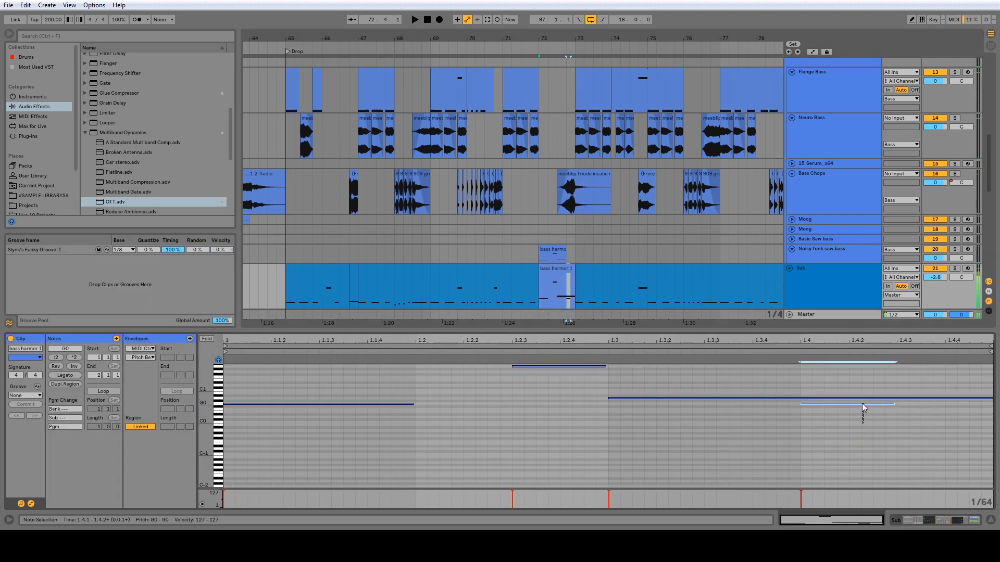
{"action": "key", "text": "Delete"}
{"action": "key", "text": "space"}
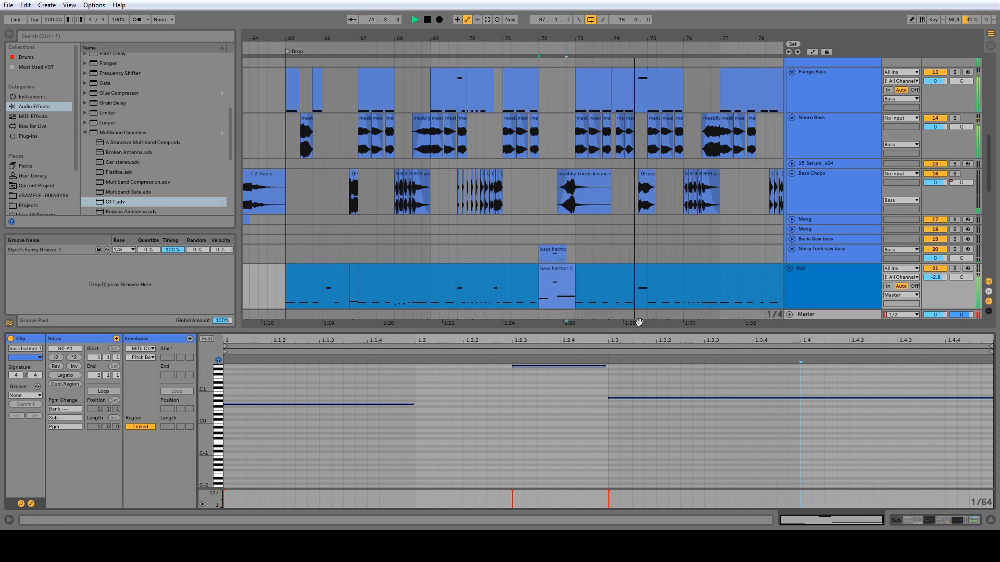
Audition the Bass Chops clip at 74.4 soloed, deactivate the clip, and play the section in the mix.
{"action": "left_click", "coordinate": [644, 205]}
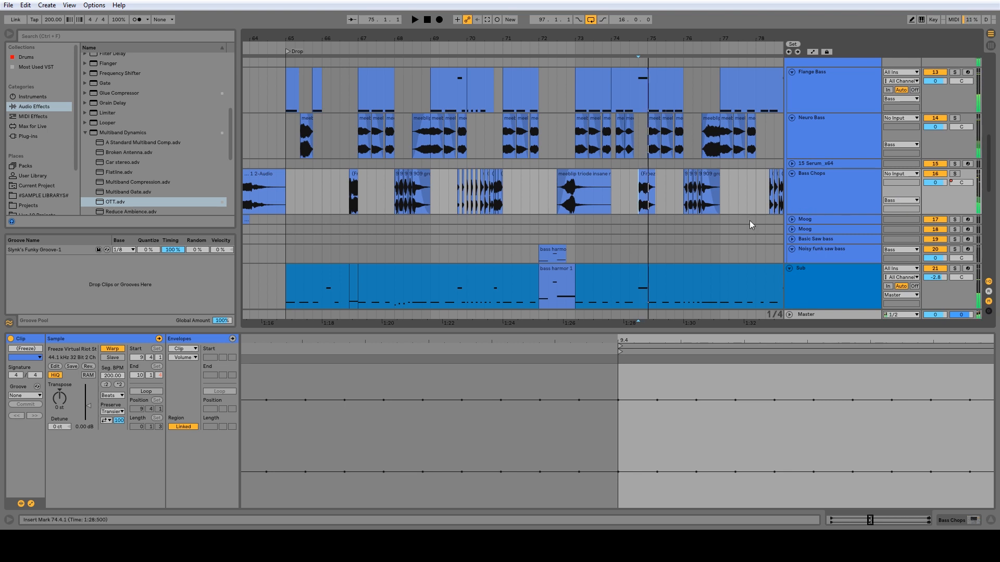
{"action": "left_click", "coordinate": [955, 175]}
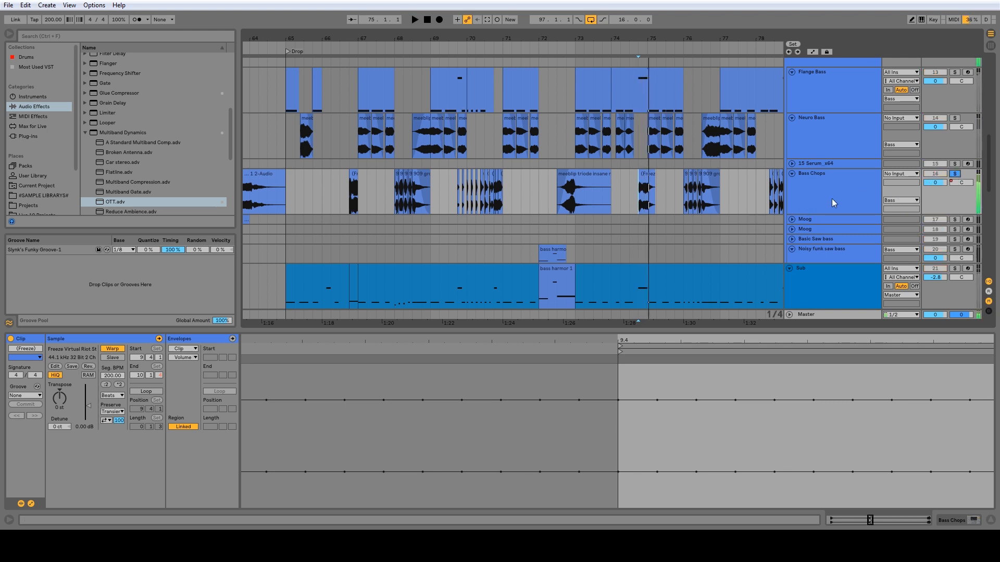
{"action": "left_click", "coordinate": [647, 172]}
{"action": "key", "text": "0"}
{"action": "key", "text": "space"}
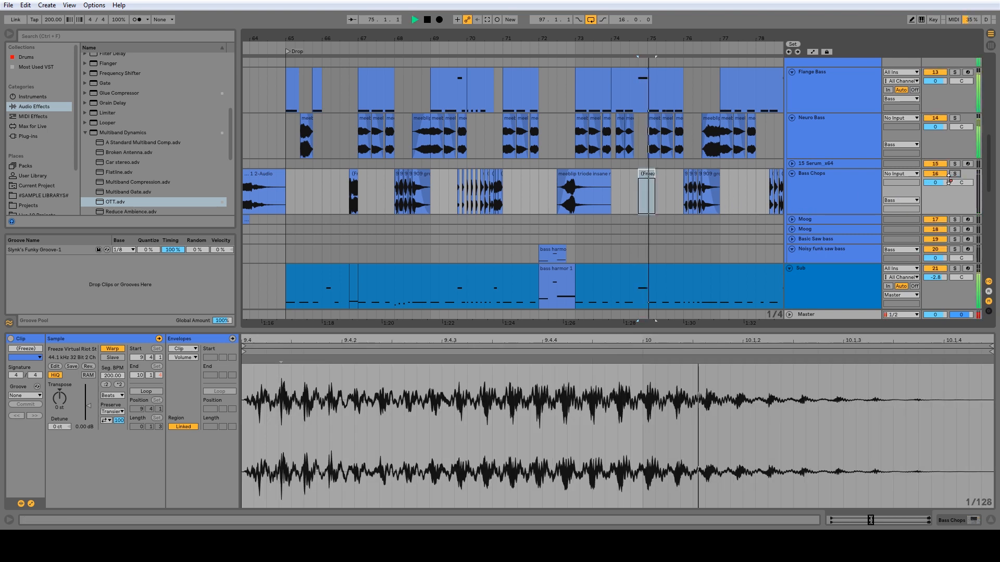
Audition the section from 74.2.1 in the mix, and select the deactivated Bass Chops clip at 74.4.
{"action": "left_click", "coordinate": [954, 174]}
{"action": "key", "text": "space"}
{"action": "key", "text": "space"}
{"action": "left_click", "coordinate": [618, 202]}
{"action": "key", "text": "space"}
{"action": "key", "text": "space"}
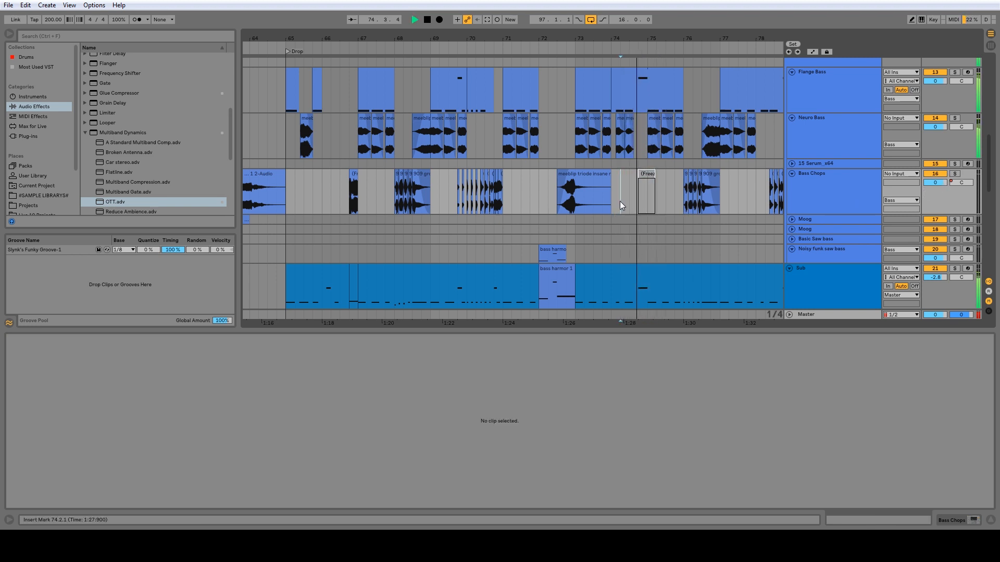
{"action": "key", "text": "space"}
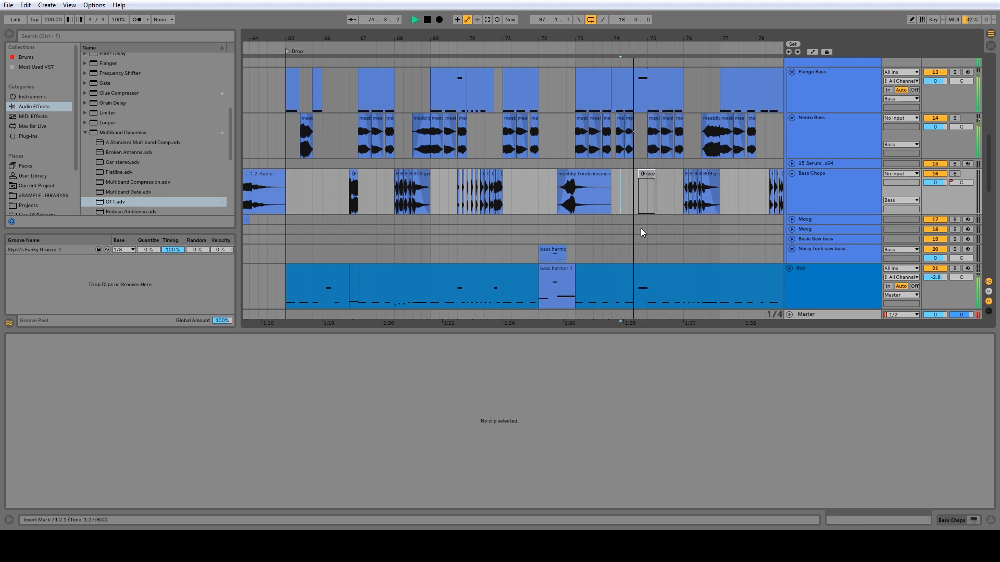
{"action": "scroll", "coordinate": [643, 224], "scroll_direction": "up", "scroll_amount": 2}
{"action": "scroll", "coordinate": [645, 255], "scroll_direction": "down", "scroll_amount": 2}
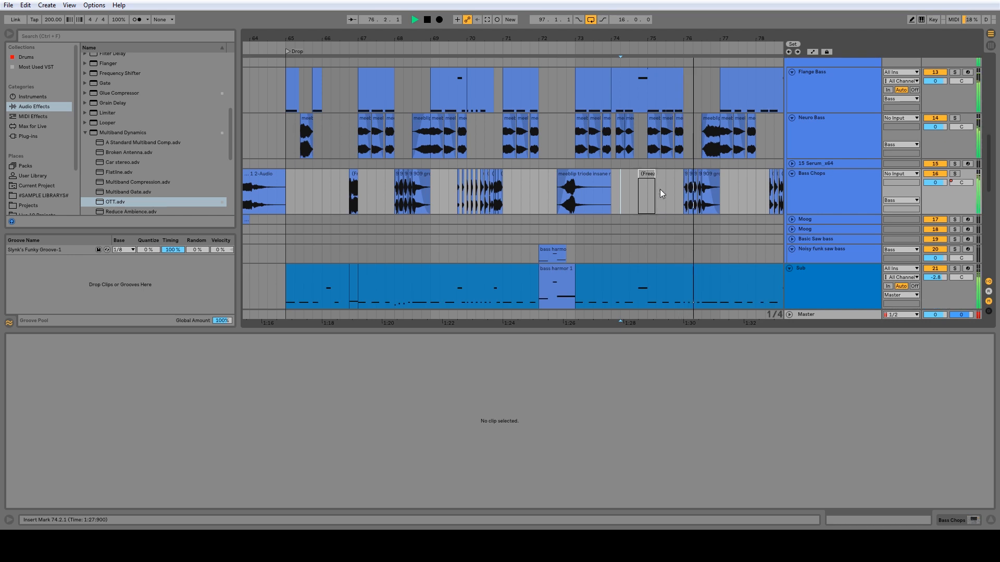
{"action": "left_click", "coordinate": [646, 172]}
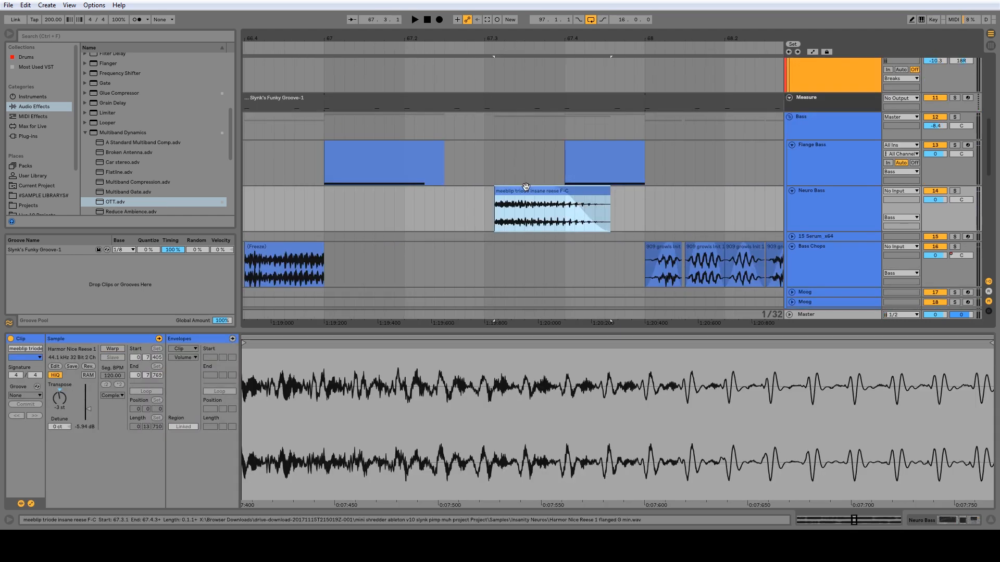
Try shifting the Neuro Bass clip near 67.3 earlier onto the beat, undo the move, and play the passage.
{"action": "left_click", "coordinate": [521, 193]}
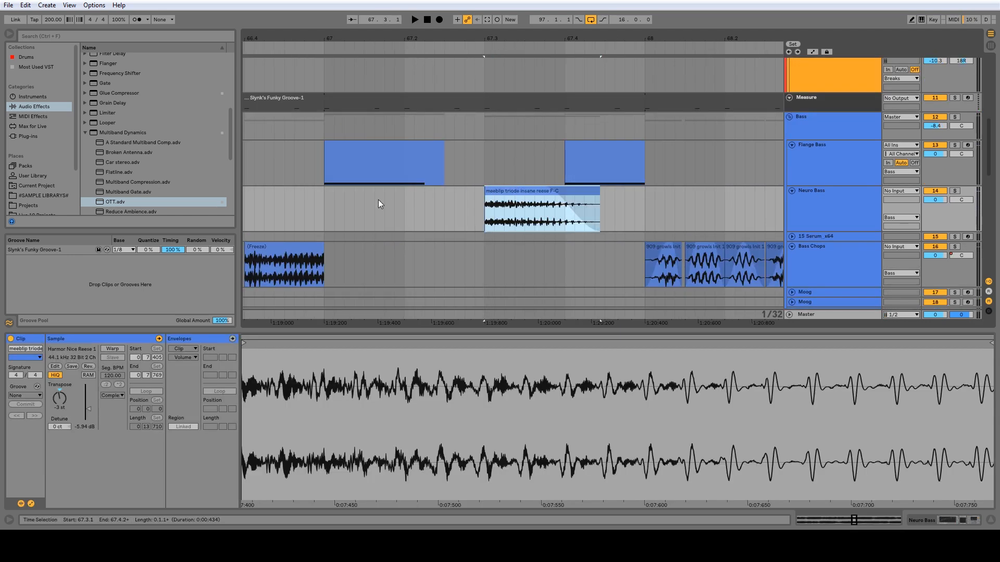
{"action": "key", "text": "ctrl+z"}
{"action": "left_click", "coordinate": [396, 164]}
{"action": "key", "text": "space"}
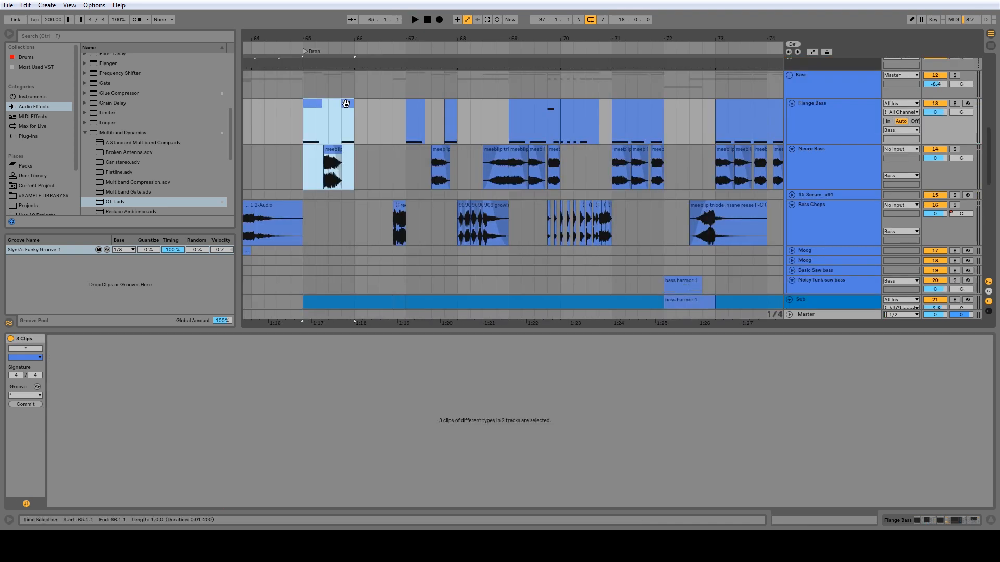
Copy the Flange Bass and Neuro Bass phrase from 65.1.1–66.1.1 to 69.1.1, and delete the surplus Neuro Bass clips around the copied one.
{"action": "left_click_drag", "start_coordinate": [526, 104], "coordinate": [555, 103]}
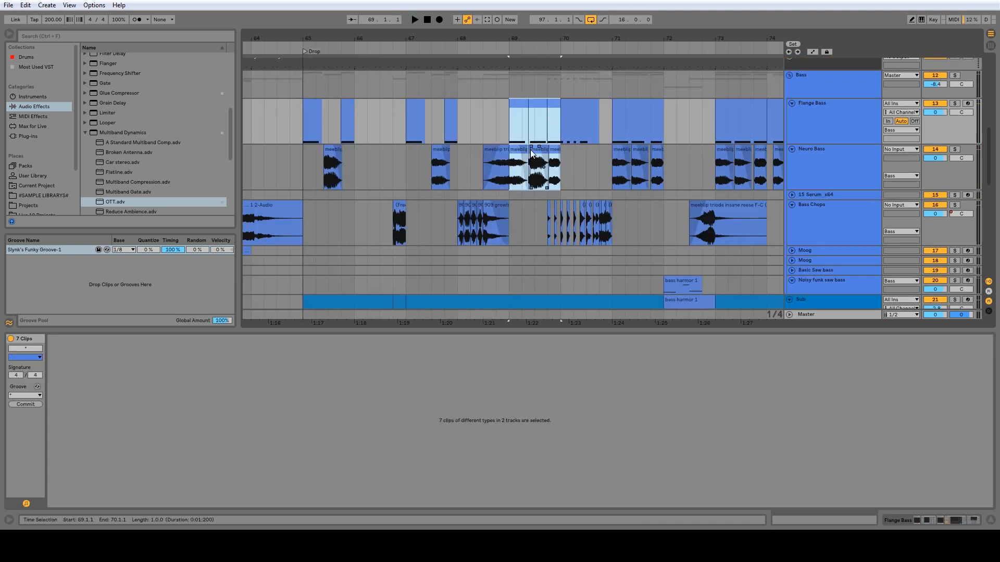
{"action": "left_click", "coordinate": [511, 121]}
{"action": "key", "text": "space"}
{"action": "left_click", "coordinate": [529, 149]}
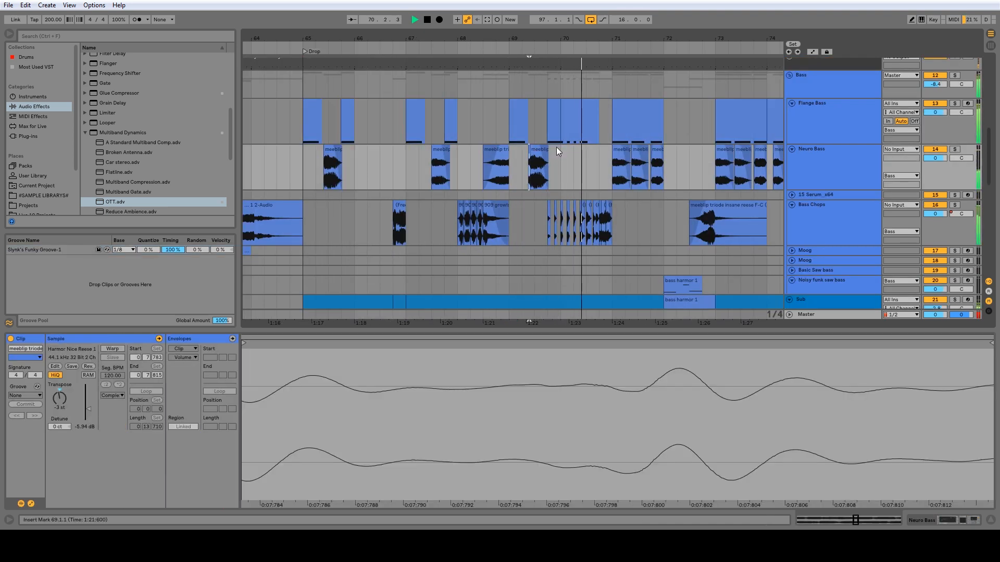
{"action": "key", "text": "Delete"}
Audition the copied bass phrase from 69.1.1, and play the lead-in from the Neuro Bass clip at 68.3.1.
{"action": "key", "text": "space"}
{"action": "key", "text": "space"}
{"action": "left_click", "coordinate": [511, 130]}
{"action": "key", "text": "space"}
{"action": "key", "text": "space"}
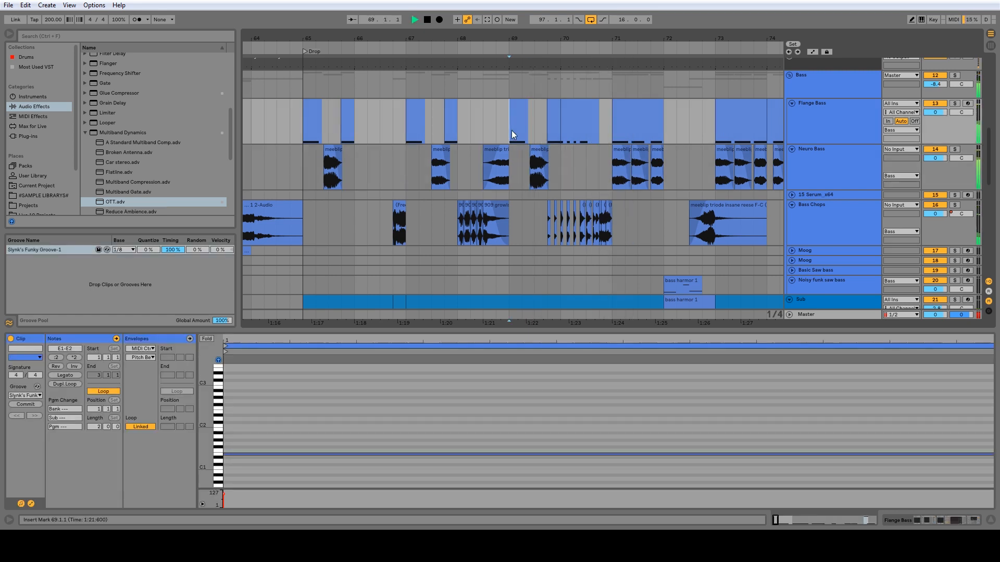
{"action": "left_click", "coordinate": [488, 164]}
{"action": "key", "text": "space"}
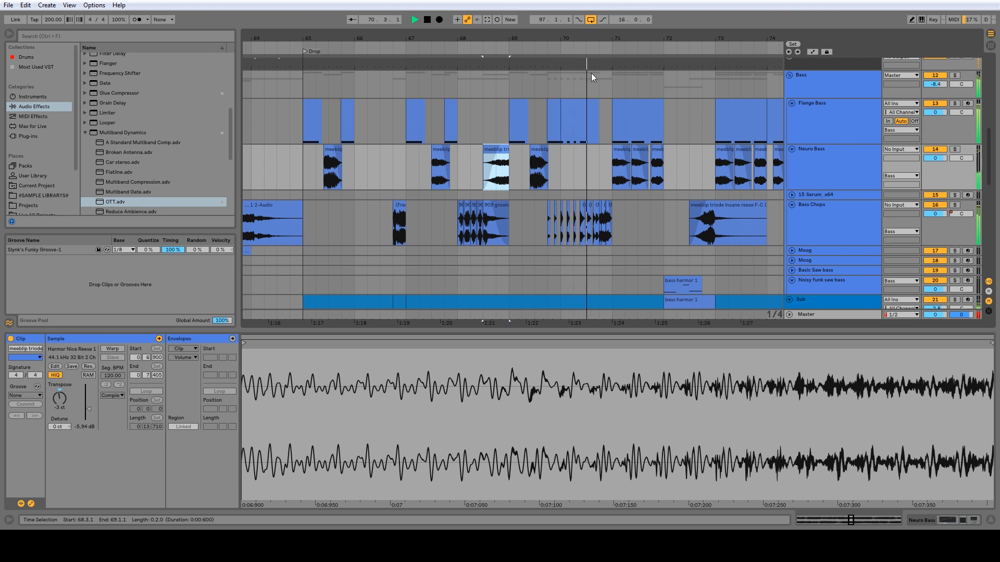
Deactivate the Flange Bass clip from 70.1.1 to 70.4.1, and audition the passage from 69.3.4.
{"action": "key", "text": "space"}
{"action": "key", "text": "0"}
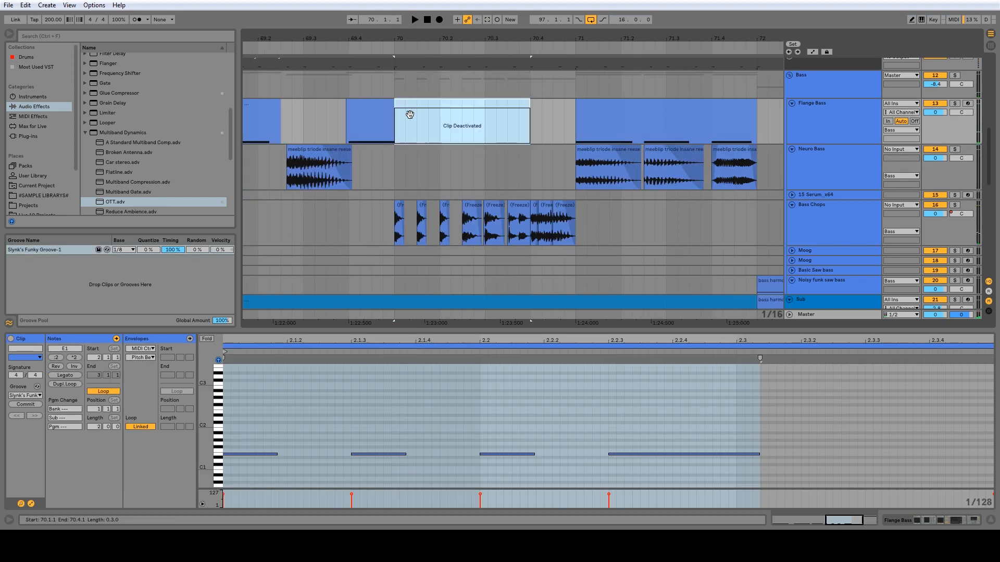
{"action": "left_click", "coordinate": [338, 126]}
{"action": "key", "text": "space"}
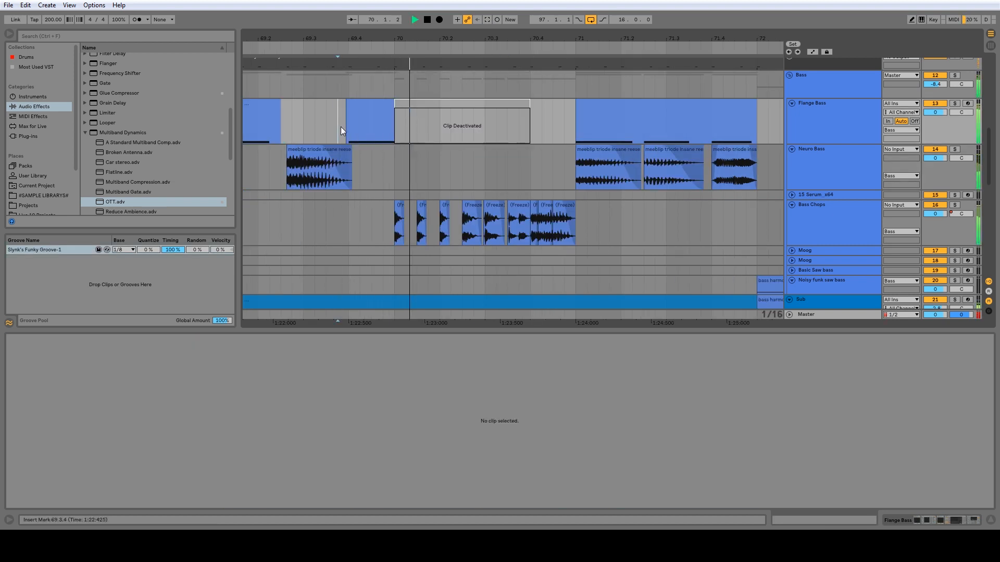
{"action": "key", "text": "minus"}
{"action": "key", "text": "minus"}
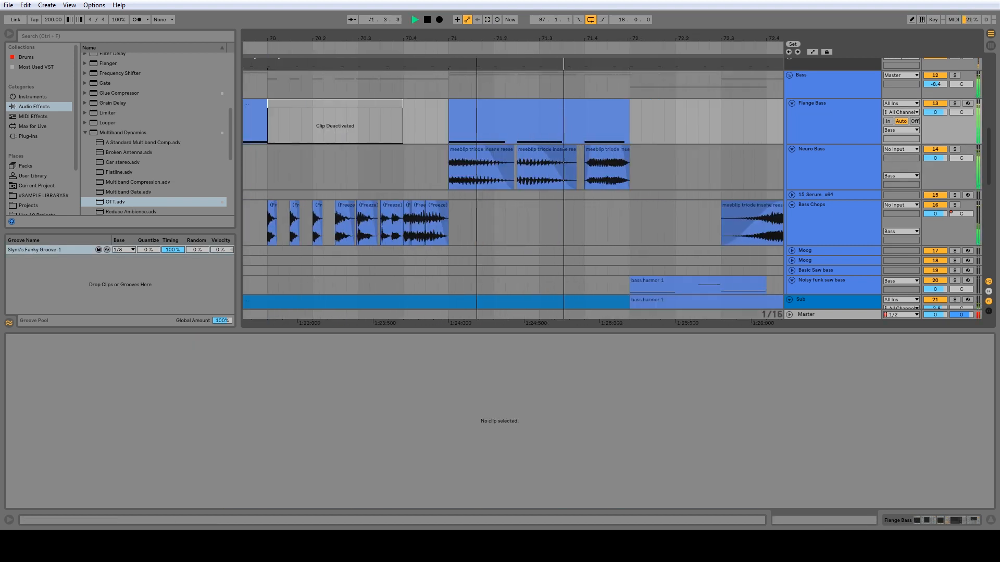
{"action": "key", "text": "minus"}
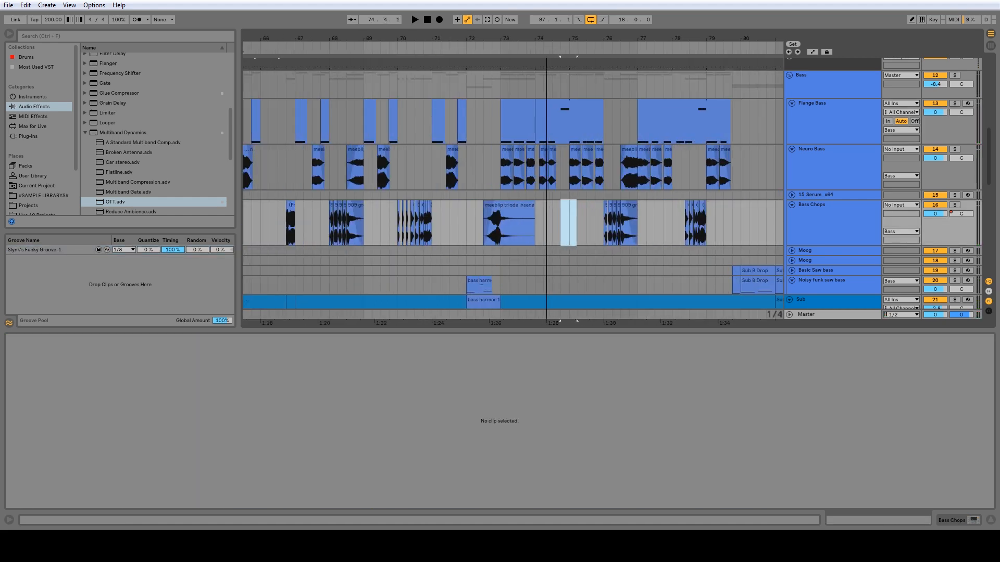
Copy the Flange Bass and Neuro Bass phrase from bar 65 over bar 73.
{"action": "left_click_drag", "start_coordinate": [323, 38], "coordinate": [429, 40]}
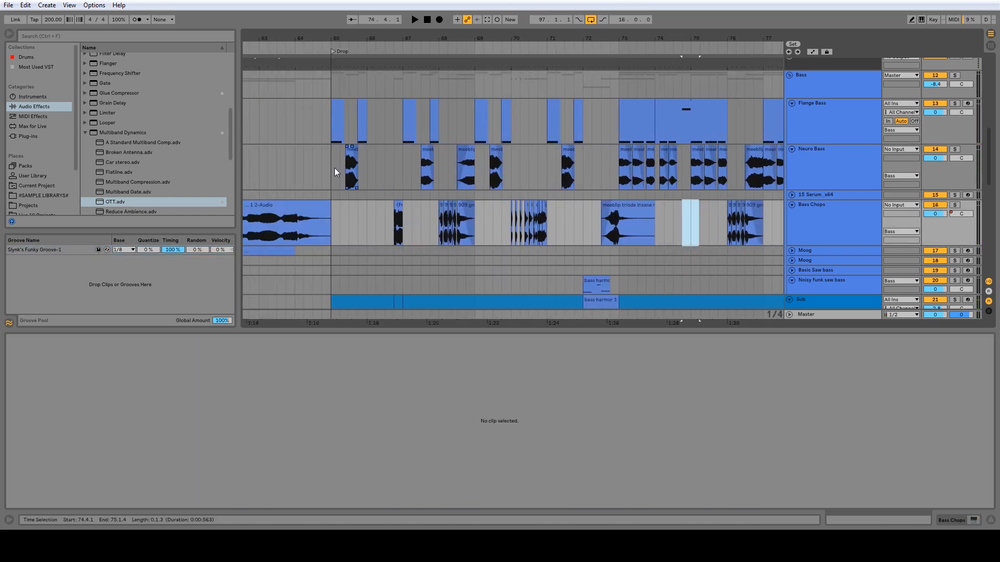
{"action": "left_click_drag", "start_coordinate": [368, 166], "coordinate": [330, 117]}
{"action": "left_click_drag", "start_coordinate": [619, 121], "coordinate": [653, 159]}
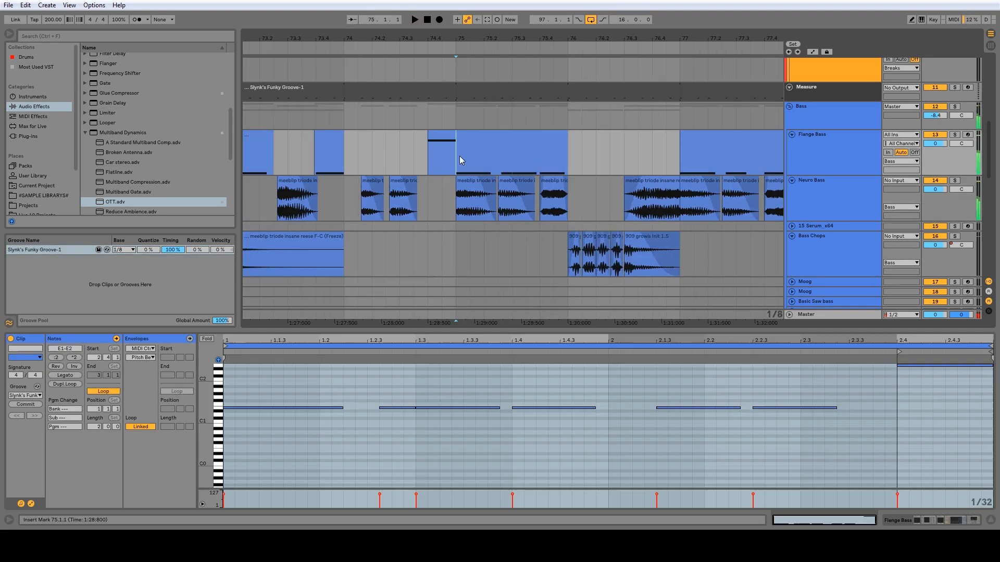
{"action": "left_click_drag", "start_coordinate": [597, 156], "coordinate": [642, 157]}
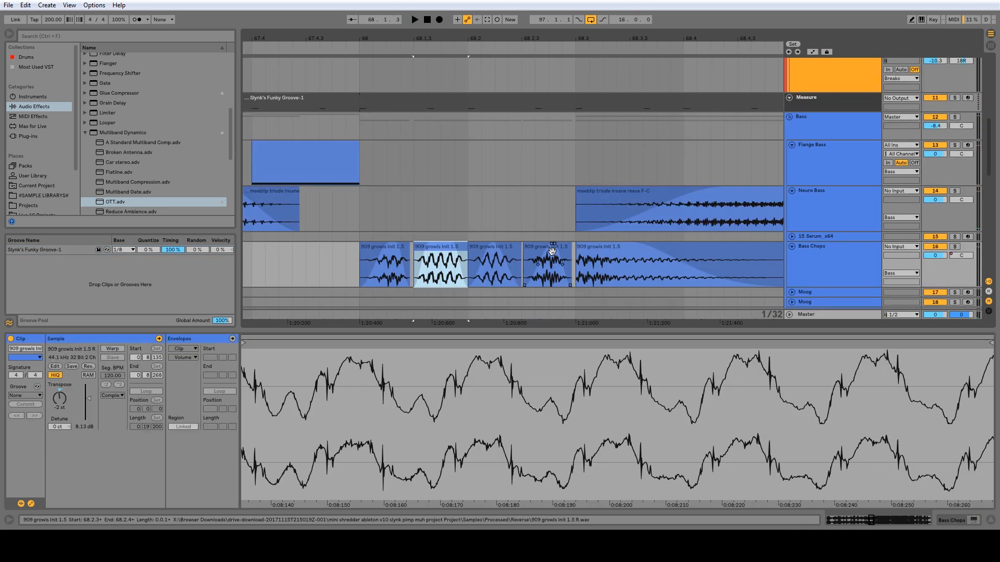
Check the 909 growls chops in bar 68 on Bass Chops, and recolour the Measure track light grey.
{"action": "left_click", "coordinate": [550, 250]}
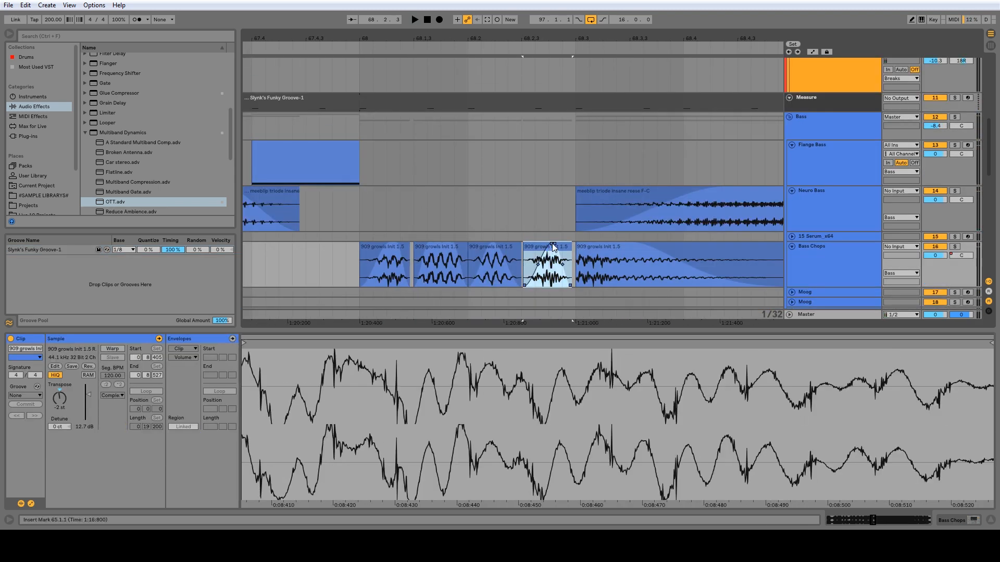
{"action": "scroll", "coordinate": [547, 250], "scroll_direction": "up", "scroll_amount": 1}
{"action": "right_click", "coordinate": [822, 98]}
{"action": "left_click", "coordinate": [893, 271]}
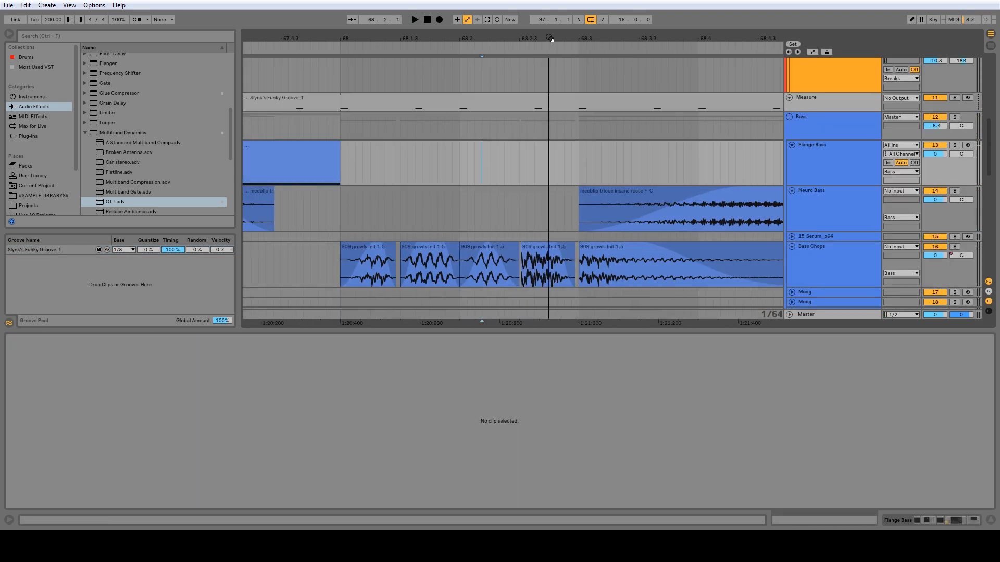
Move the 909 growls chops in bar 68 on Bass Chops to line up with the Measure track's groove notes, and audition them.
{"action": "left_click_drag", "start_coordinate": [551, 38], "coordinate": [553, 52]}
{"action": "left_click_drag", "start_coordinate": [603, 247], "coordinate": [588, 247]}
{"action": "left_click_drag", "start_coordinate": [533, 247], "coordinate": [560, 247]}
{"action": "left_click_drag", "start_coordinate": [615, 247], "coordinate": [611, 247]}
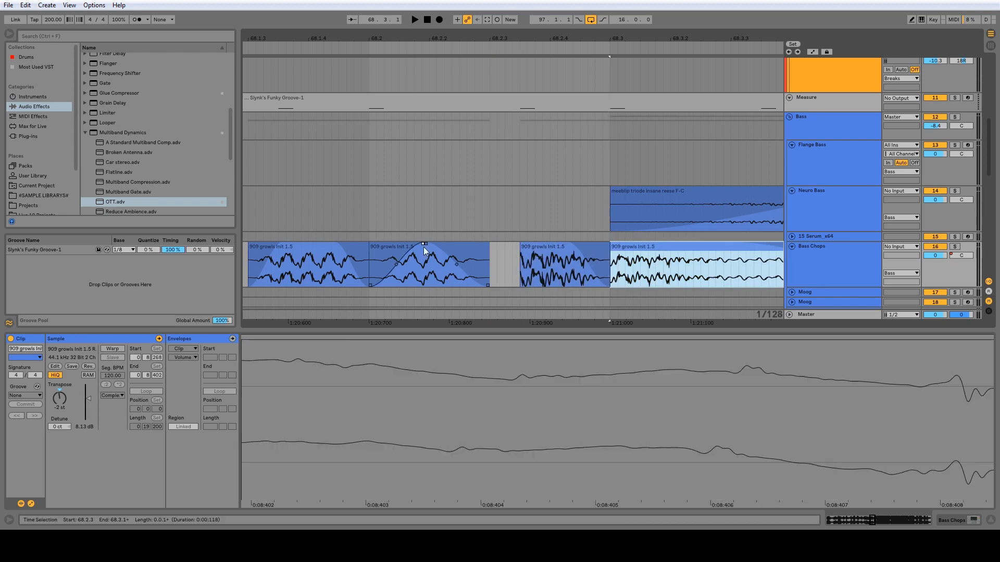
{"action": "left_click_drag", "start_coordinate": [368, 247], "coordinate": [333, 247]}
{"action": "left_click_drag", "start_coordinate": [284, 248], "coordinate": [313, 248]}
{"action": "key", "text": "space"}
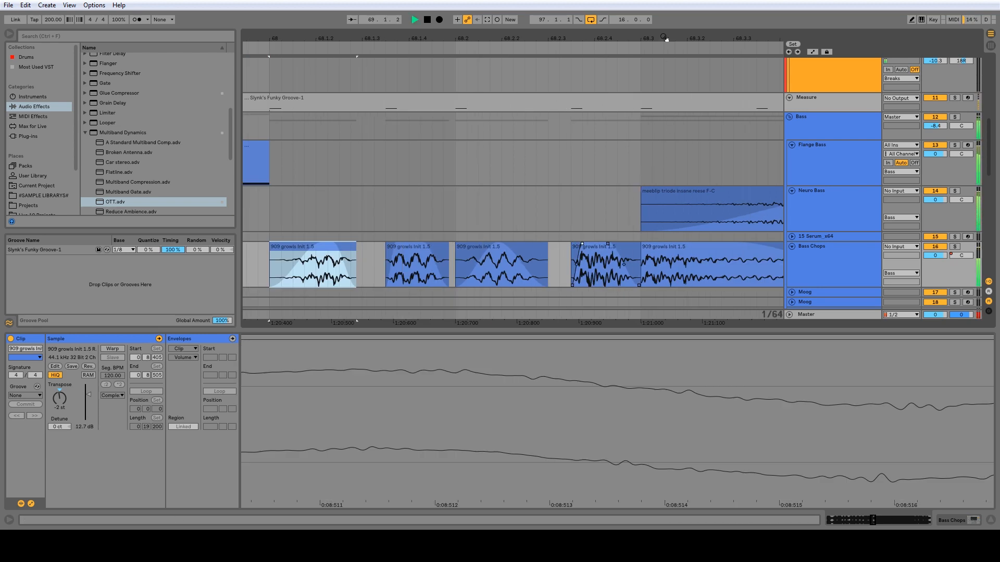
Align the first Freeze chops in bar 70 on Bass Chops with the Measure track's groove notes, and play them back.
{"action": "left_click_drag", "start_coordinate": [665, 39], "coordinate": [326, 12]}
{"action": "left_click_drag", "start_coordinate": [494, 39], "coordinate": [453, 151]}
{"action": "key", "text": "space"}
{"action": "left_click_drag", "start_coordinate": [422, 247], "coordinate": [446, 246]}
{"action": "left_click", "coordinate": [333, 247]}
{"action": "key", "text": "space"}
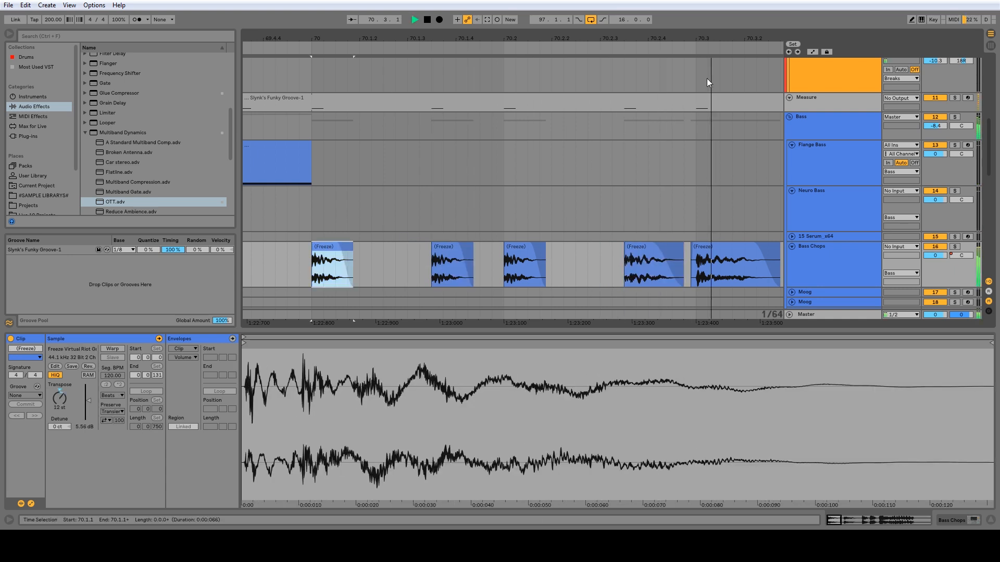
{"action": "left_click_drag", "start_coordinate": [697, 42], "coordinate": [331, 38]}
{"action": "key", "text": "space"}
{"action": "key", "text": "space"}
{"action": "key", "text": "space"}
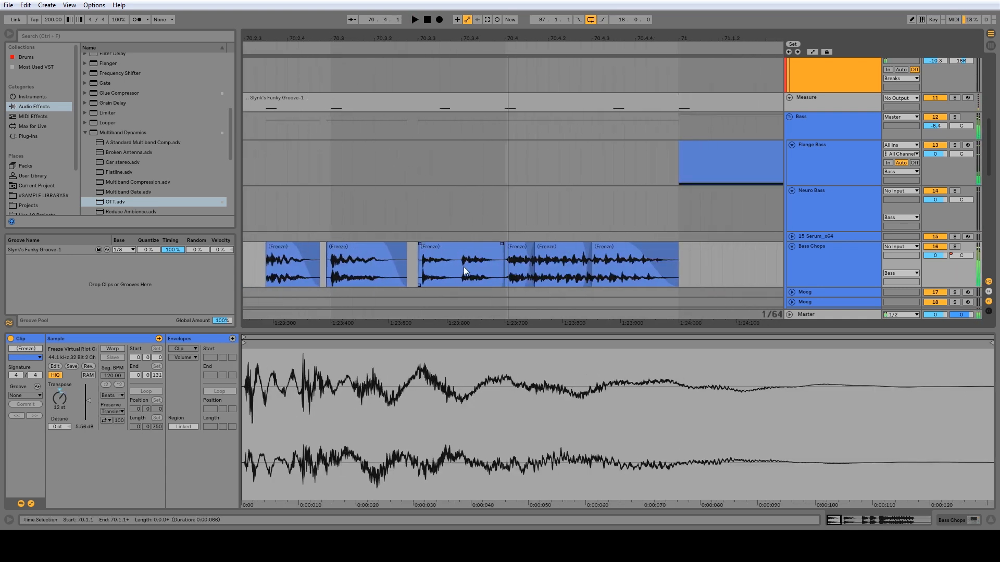
Split the Freeze chop just before 70.4, delete its second half, align the remaining chops with the groove notes, and play the result.
{"action": "left_click", "coordinate": [461, 267]}
{"action": "key", "text": "ctrl+e"}
{"action": "left_click", "coordinate": [469, 247]}
{"action": "key", "text": "Delete"}
{"action": "scroll", "coordinate": [431, 260], "scroll_direction": "up", "scroll_amount": 3}
{"action": "left_click_drag", "start_coordinate": [411, 270], "coordinate": [397, 270]}
{"action": "left_click_drag", "start_coordinate": [442, 247], "coordinate": [497, 246]}
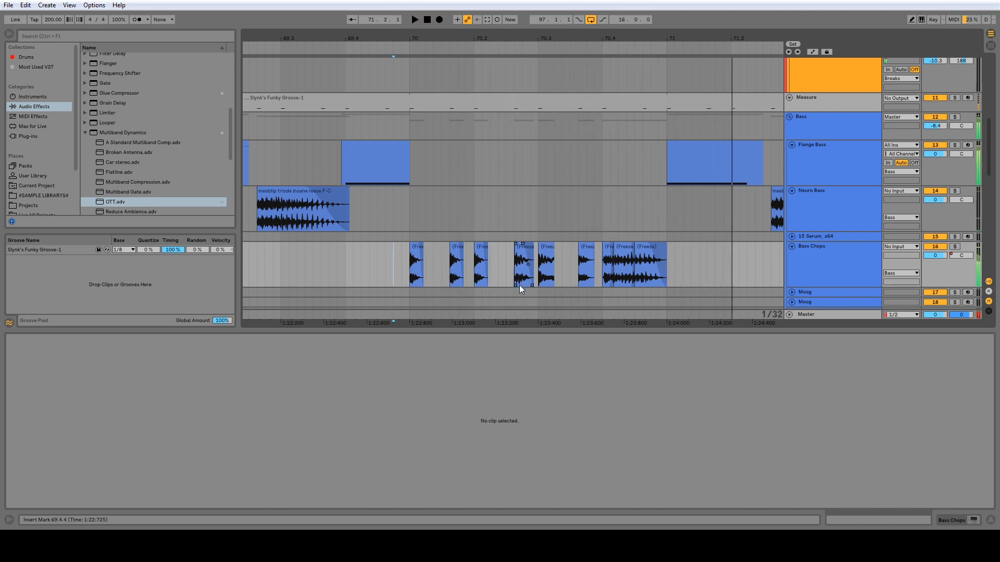
{"action": "key", "text": "space"}
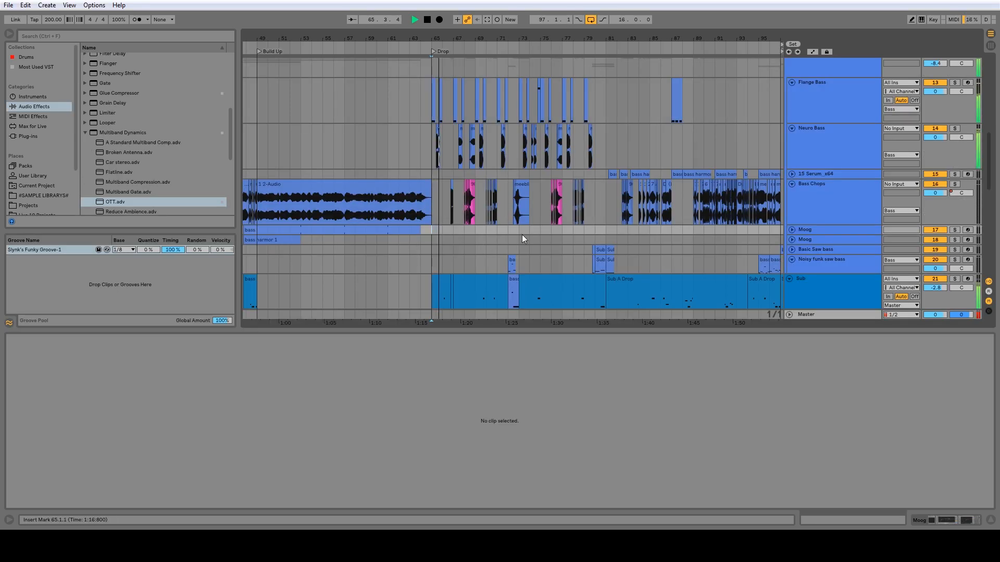
{"action": "scroll", "coordinate": [522, 234], "scroll_direction": "up", "scroll_amount": 2}
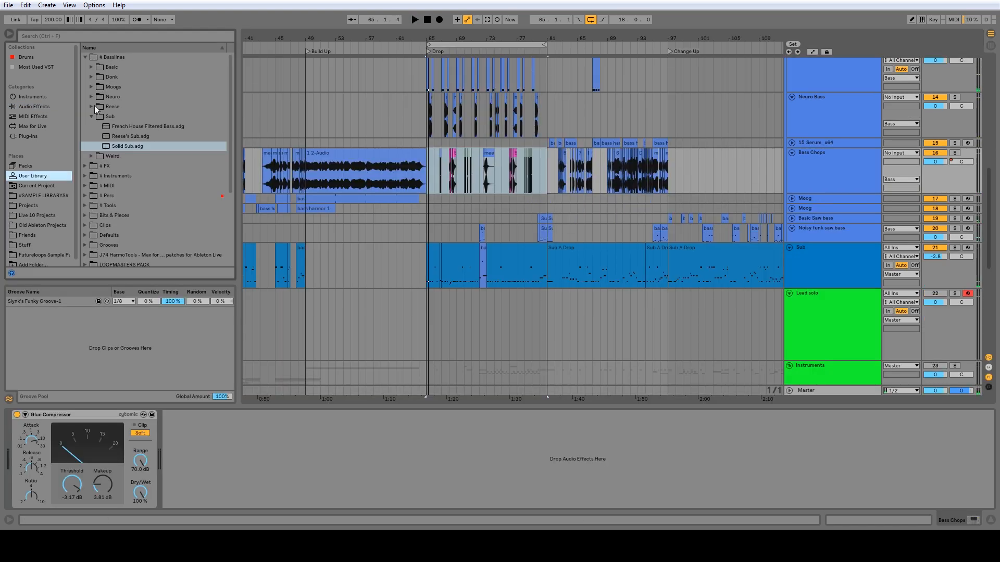
Add Imager.adg from the user library's # Tools folder to Bass Chops, ahead of the Glue Compressor.
{"action": "key", "text": "Left"}
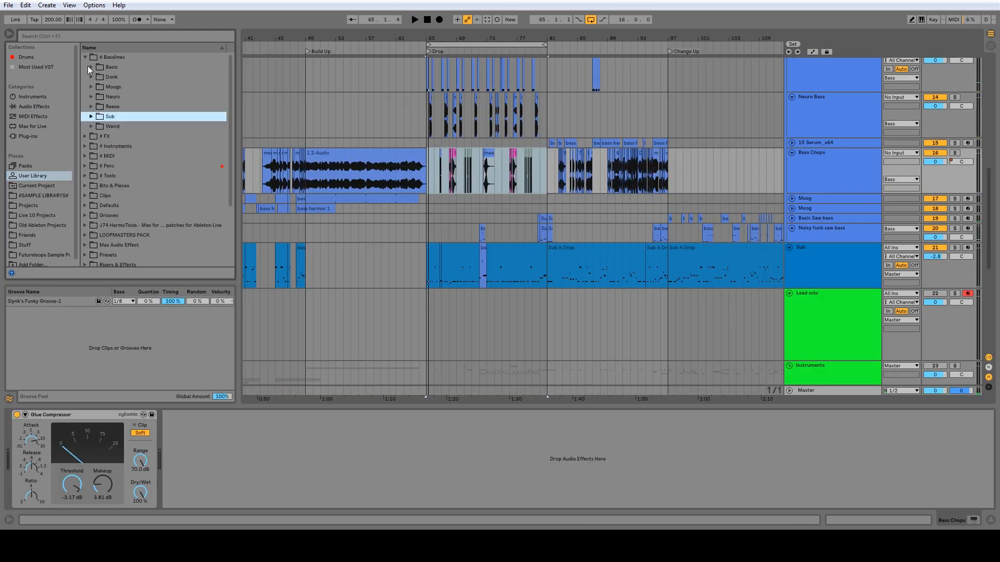
{"action": "key", "text": "Left"}
{"action": "key", "text": "Left"}
{"action": "key", "text": "Left"}
{"action": "left_click", "coordinate": [84, 106]}
{"action": "scroll", "coordinate": [121, 163], "scroll_direction": "down", "scroll_amount": 2}
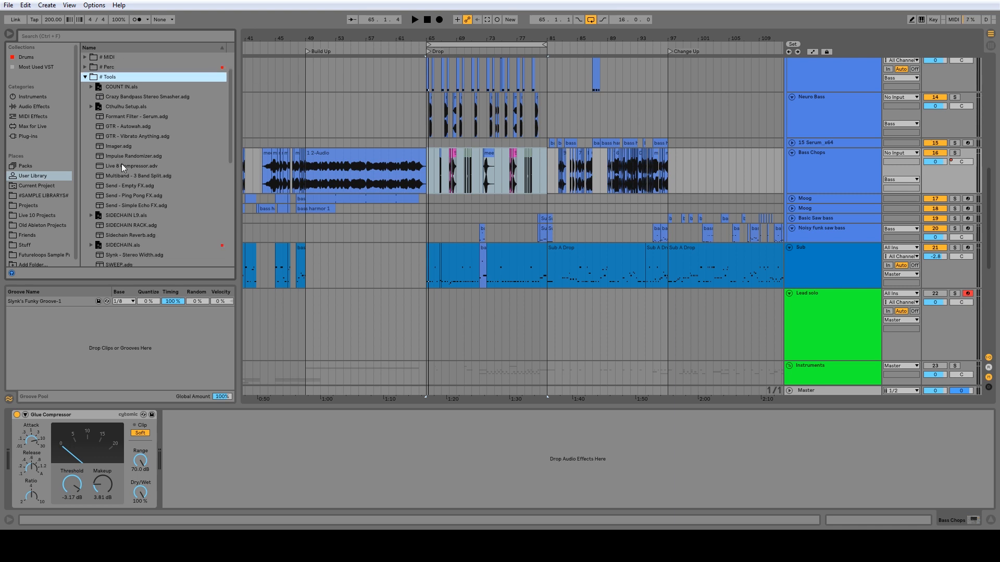
{"action": "double_click", "coordinate": [118, 136]}
Draw Imager Width automation on Bass Chops at 127 over the pink 909 growls chops in bar 76, and audition it from 75.4.1.
{"action": "mouse_move", "coordinate": [35, 448]}
{"action": "left_mouse_down"}
{"action": "mouse_move", "coordinate": [35, 378]}
{"action": "mouse_move", "coordinate": [36, 449]}
{"action": "left_mouse_up"}
{"action": "left_click", "coordinate": [768, 94]}
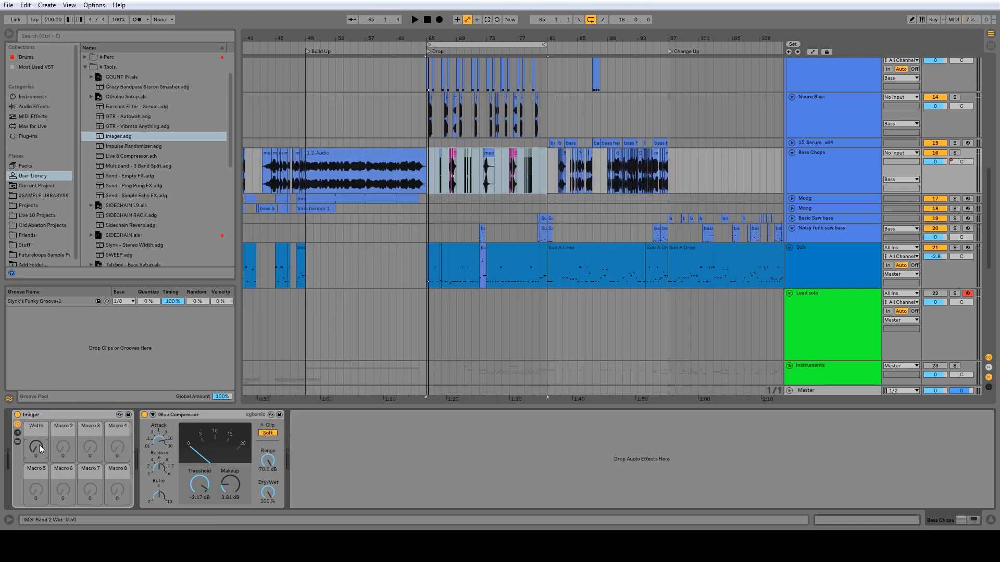
{"action": "key", "text": "b"}
{"action": "scroll", "coordinate": [485, 174], "scroll_direction": "up", "scroll_amount": 5}
{"action": "key", "text": "a"}
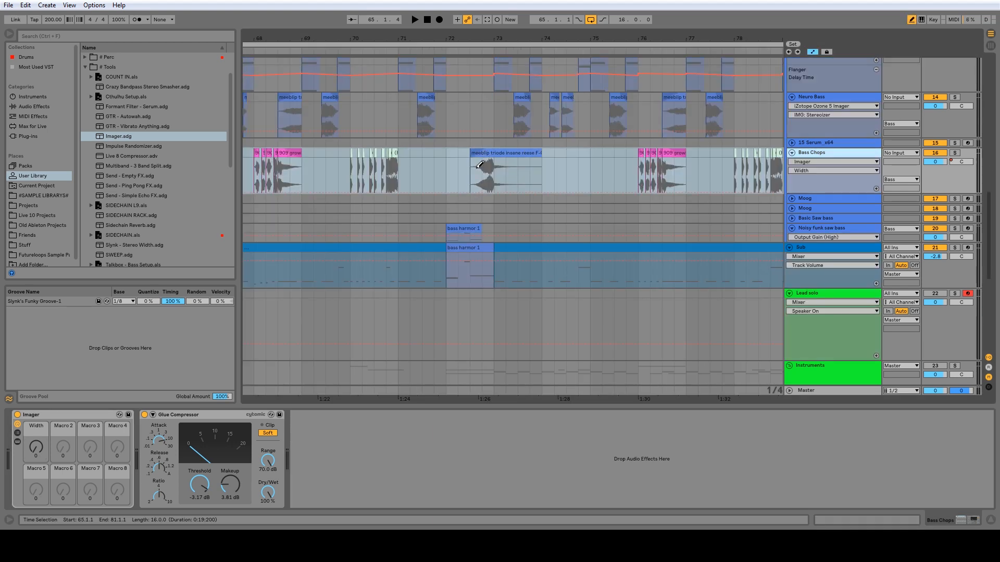
{"action": "left_click_drag", "start_coordinate": [643, 160], "coordinate": [693, 150]}
{"action": "key", "text": "b"}
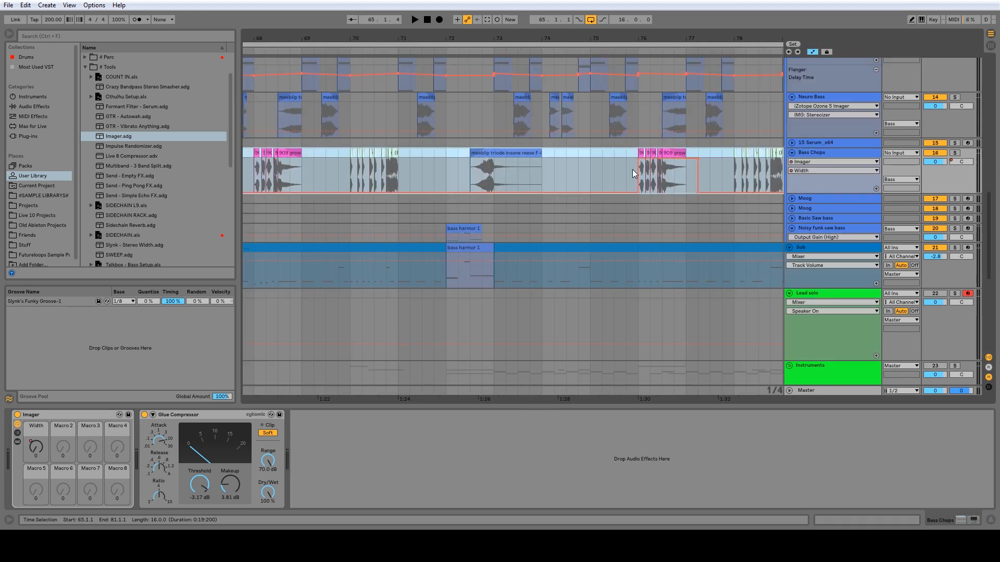
{"action": "left_click", "coordinate": [629, 171]}
{"action": "key", "text": "space"}
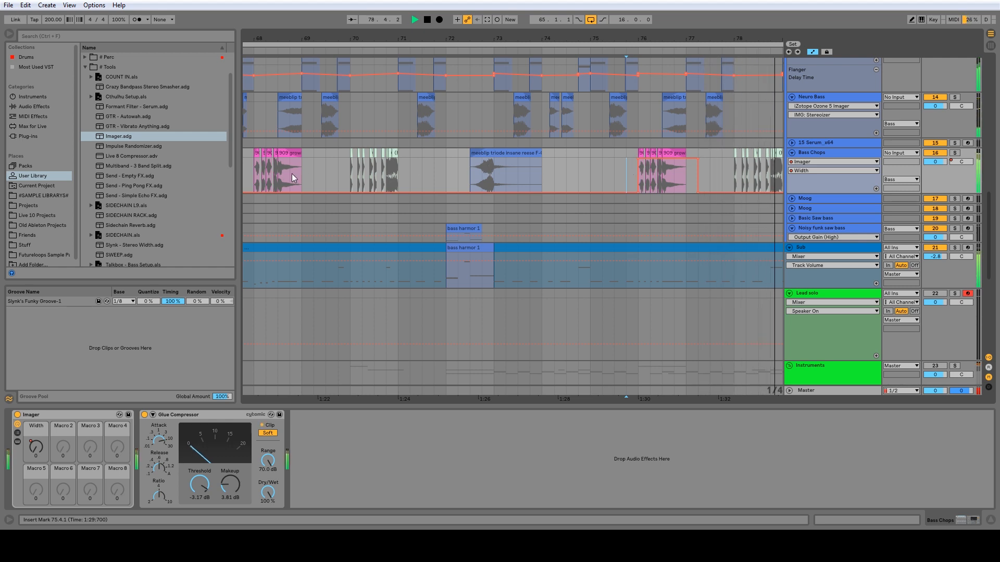
{"action": "key", "text": "space"}
Draw the same raised Imager Width automation over the pink chops in bar 68, play the drop, and hide the automation lanes.
{"action": "key", "text": "b"}
{"action": "left_click_drag", "start_coordinate": [255, 165], "coordinate": [298, 164]}
{"action": "key", "text": "b"}
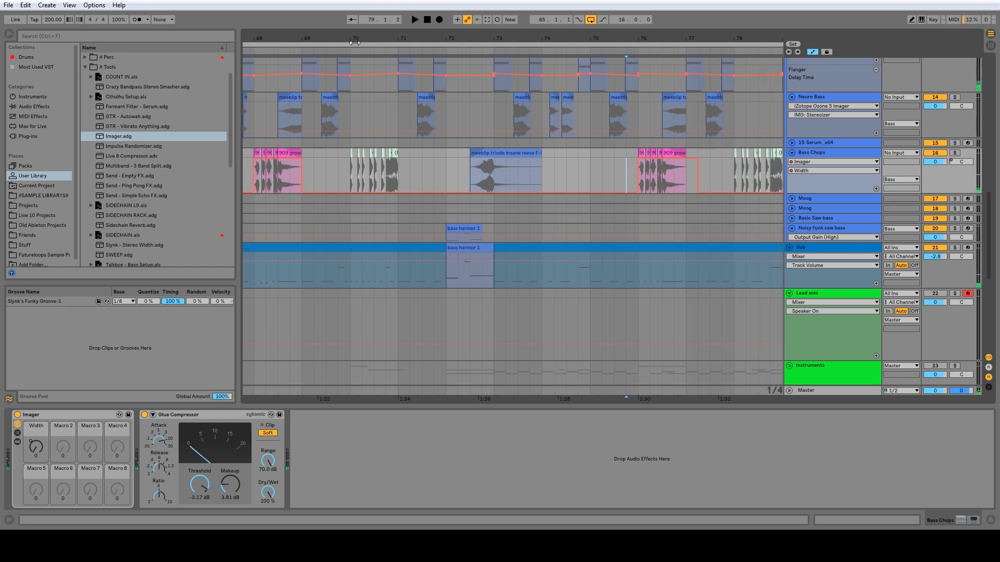
{"action": "left_click_drag", "start_coordinate": [365, 39], "coordinate": [364, 10]}
{"action": "key", "text": "space"}
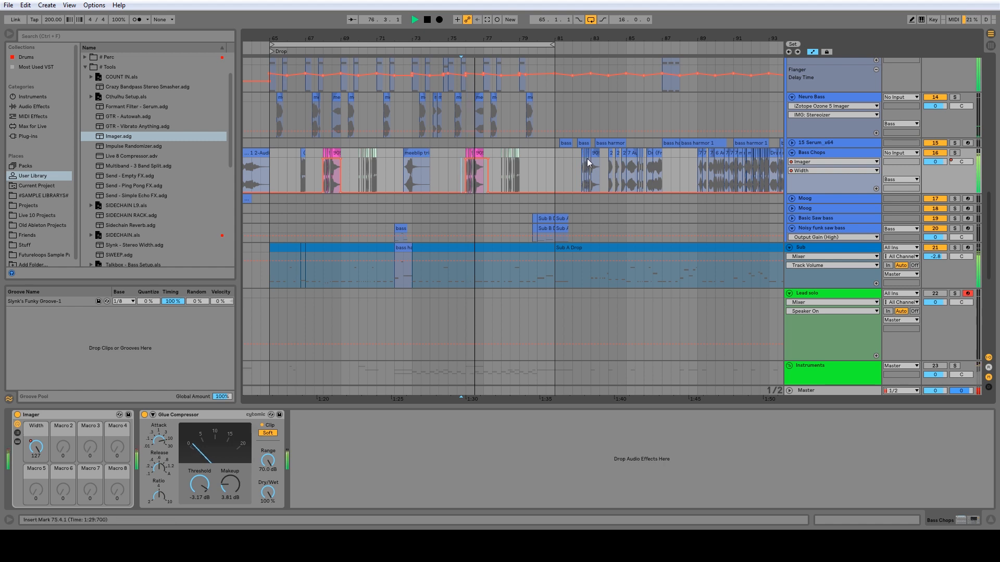
{"action": "key", "text": "a"}
{"action": "scroll", "coordinate": [515, 195], "scroll_direction": "down", "scroll_amount": 2}
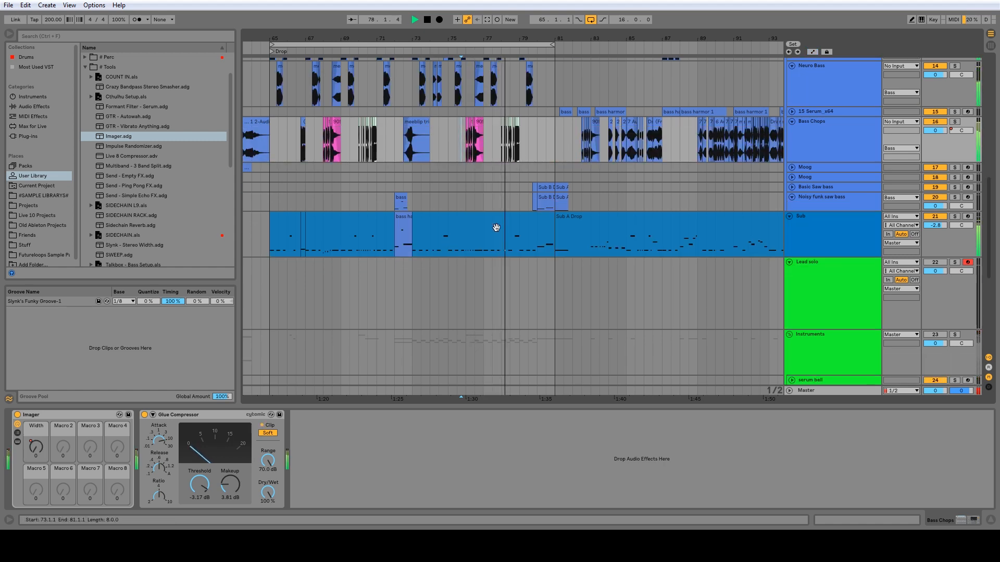
Stop playback and fold the Lead solo track below the Sub.
{"action": "scroll", "coordinate": [526, 201], "scroll_direction": "up", "scroll_amount": 4}
{"action": "scroll", "coordinate": [523, 208], "scroll_direction": "up", "scroll_amount": 1}
{"action": "key", "text": "space"}
{"action": "left_click_drag", "start_coordinate": [504, 39], "coordinate": [503, 11]}
{"action": "scroll", "coordinate": [779, 235], "scroll_direction": "down", "scroll_amount": 5}
{"action": "scroll", "coordinate": [810, 260], "scroll_direction": "down", "scroll_amount": 5}
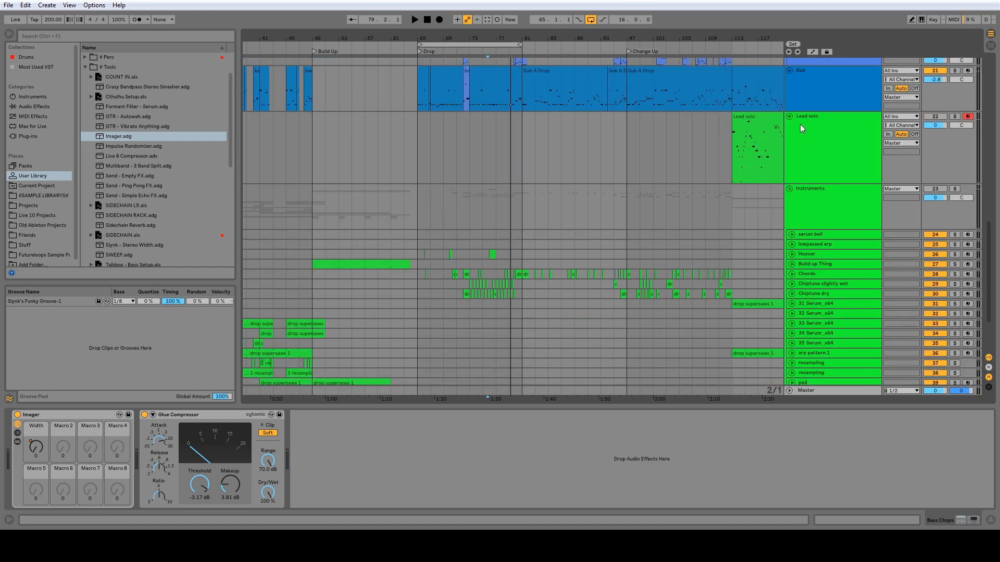
{"action": "left_click", "coordinate": [789, 116]}
{"action": "scroll", "coordinate": [784, 151], "scroll_direction": "up", "scroll_amount": 4}
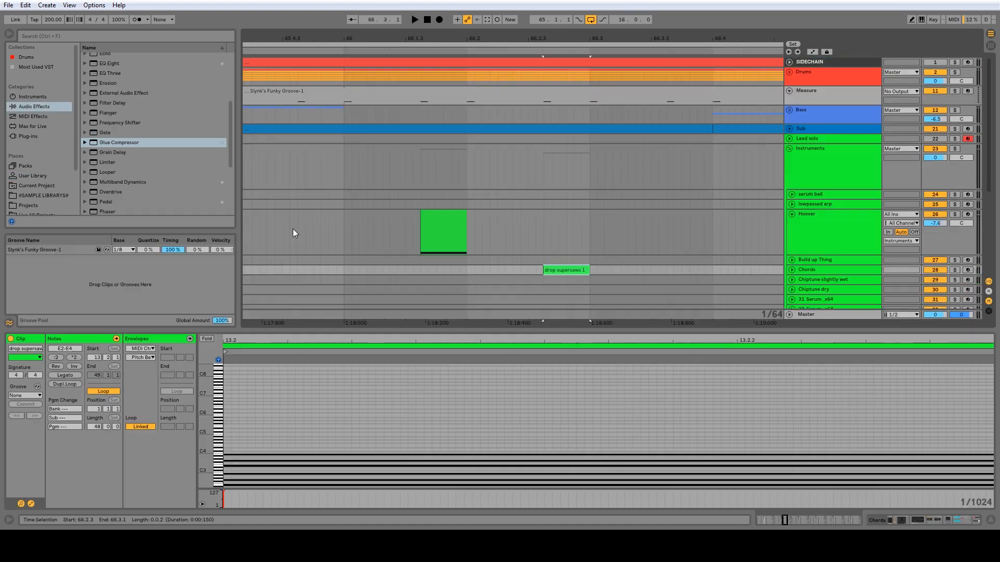
Unfold the Chords track, place its bar 66 clip from 66.3.1 to 66.4.1, and play it together with the Hoover.
{"action": "left_click", "coordinate": [292, 229]}
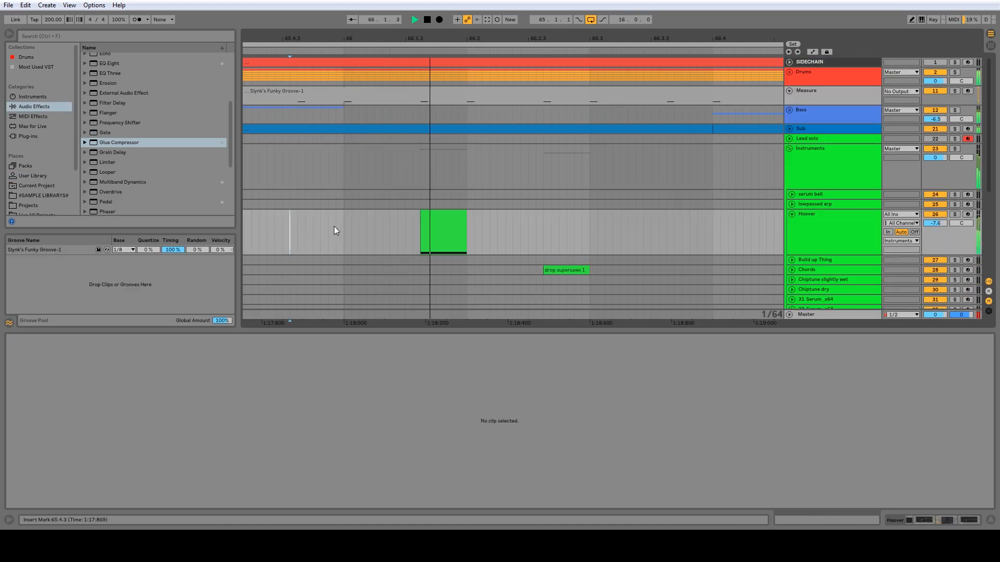
{"action": "left_click", "coordinate": [566, 270]}
{"action": "key", "text": "space"}
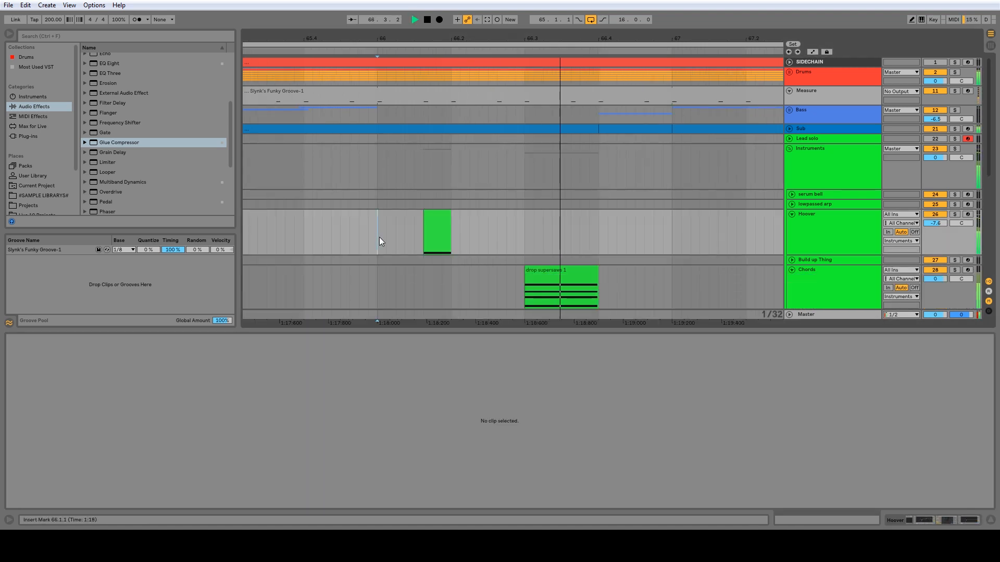
{"action": "key", "text": "space"}
{"action": "key", "text": "space"}
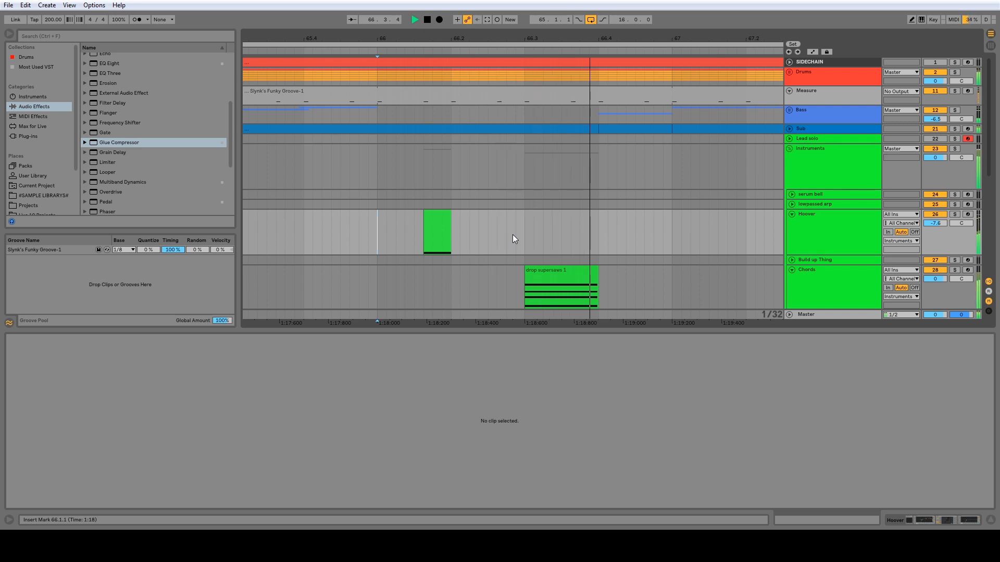
{"action": "key", "text": "space"}
{"action": "scroll", "coordinate": [584, 245], "scroll_direction": "down", "scroll_amount": 3}
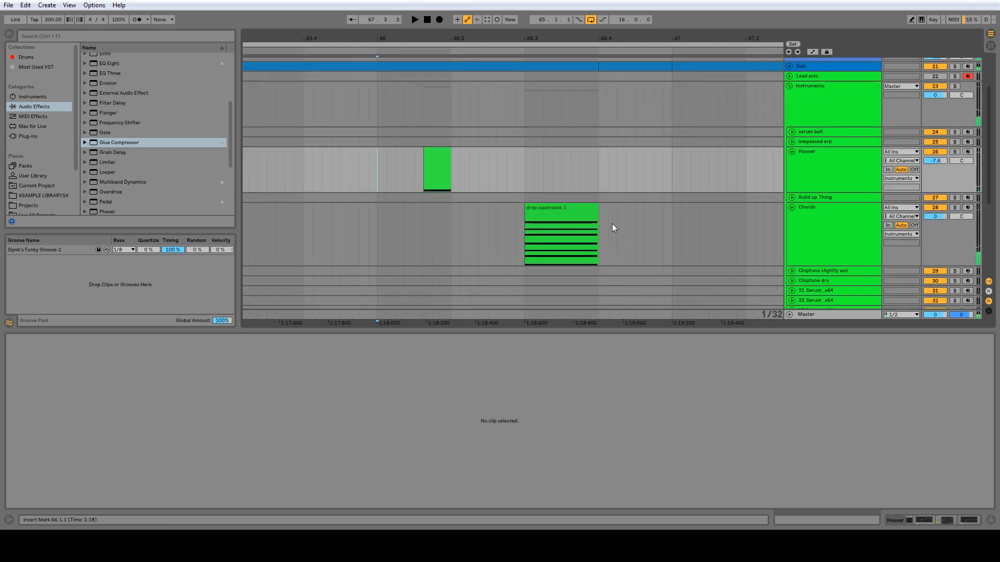
Shorten the Hoover clip into a stab, copy it to 66.2.1, 66.2.3 and 66.3.3, and end the Chords clip at 66.3.3.
{"action": "left_click_drag", "start_coordinate": [436, 152], "coordinate": [512, 156]}
{"action": "left_click", "coordinate": [380, 169]}
{"action": "key", "text": "space"}
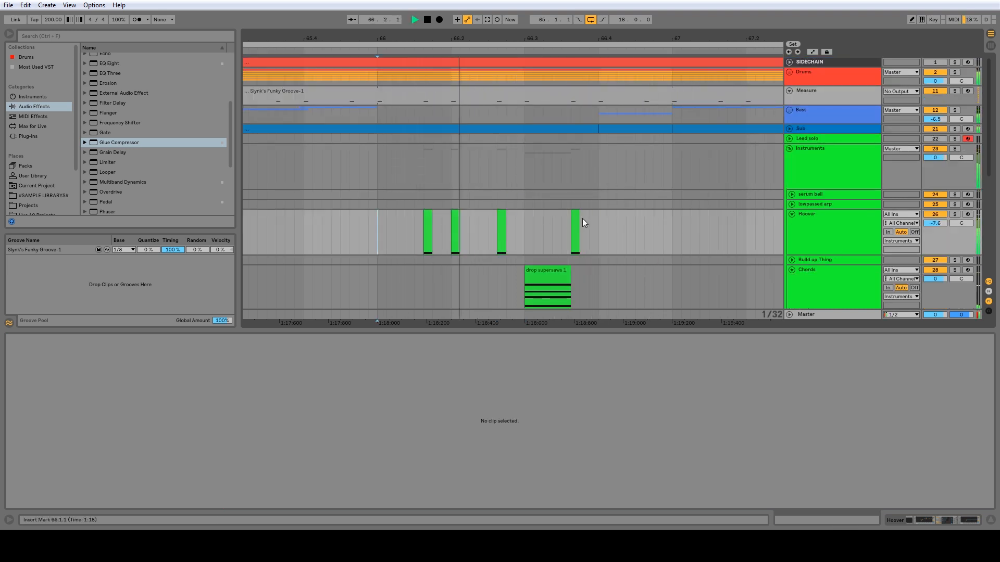
{"action": "key", "text": "space"}
Switch off the Reverb on the Chords track and audition the bar 66 phrase from 66.1.1.
{"action": "left_click", "coordinate": [798, 270]}
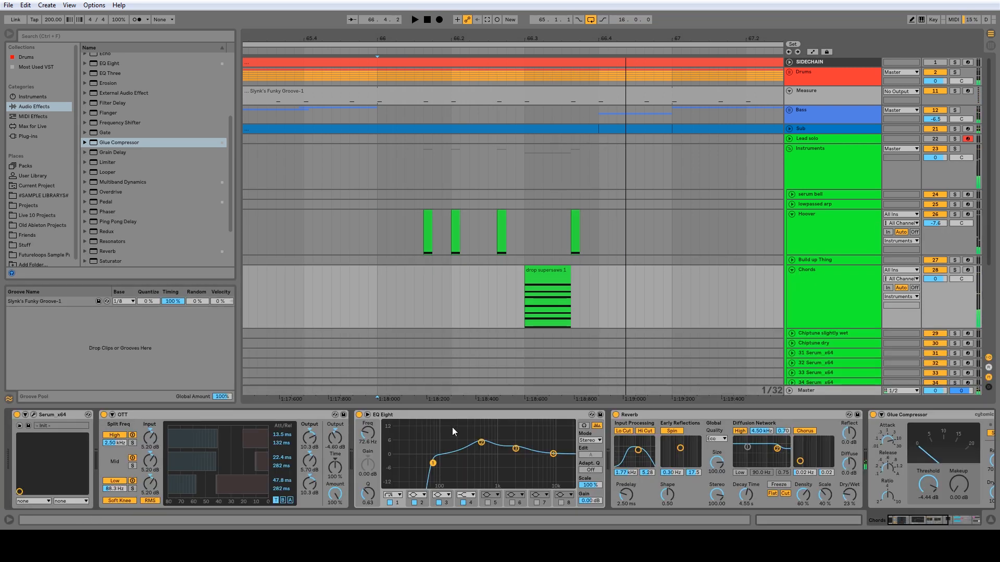
{"action": "left_click", "coordinate": [616, 415]}
{"action": "key", "text": "space"}
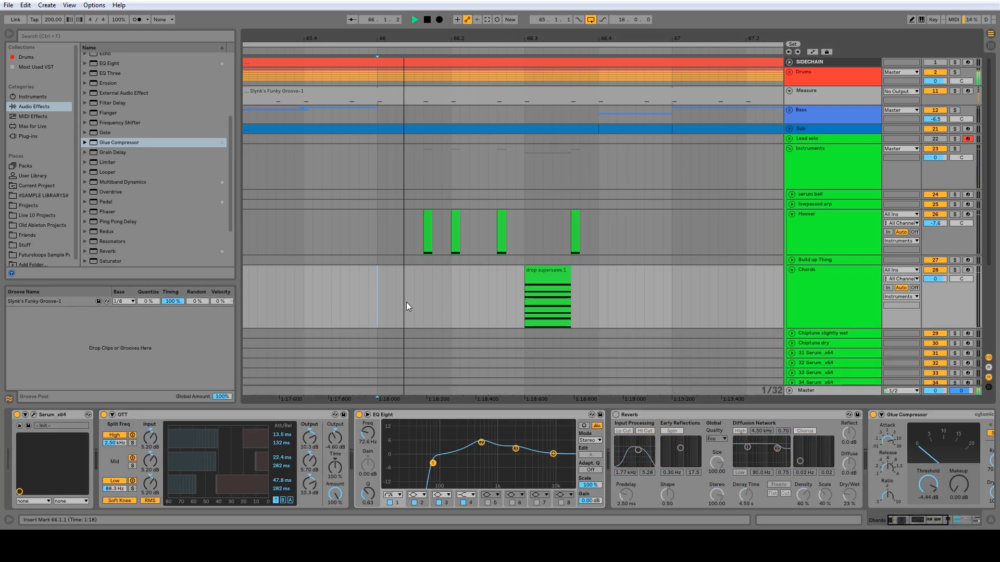
{"action": "key", "text": "space"}
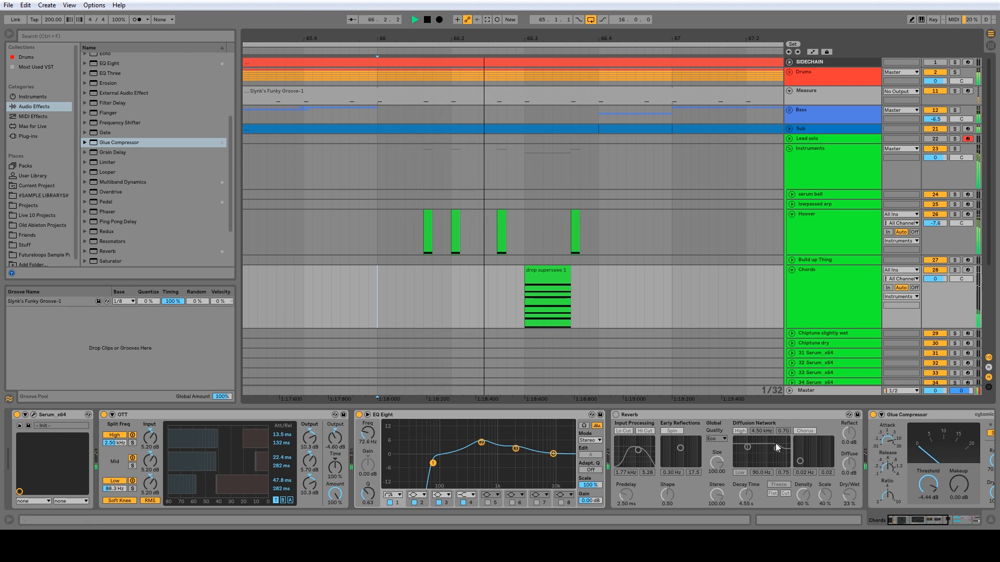
{"action": "key", "text": "space"}
{"action": "key", "text": "space"}
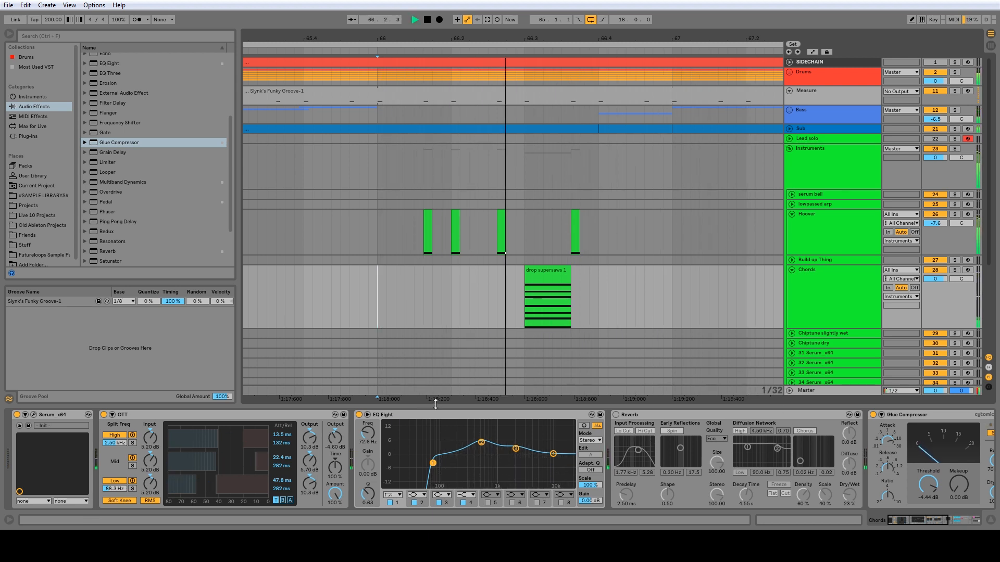
{"action": "key", "text": "space"}
Raise the note in the Hoover stab at 66.3.3 to B3 and play the phrase from 66.1.1.
{"action": "double_click", "coordinate": [575, 229]}
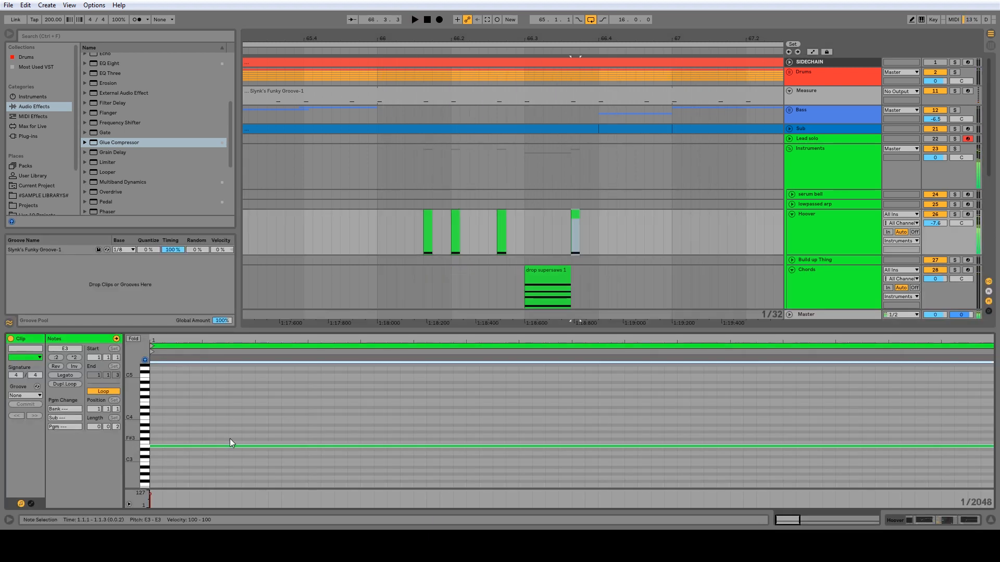
{"action": "key", "text": "Up"}
{"action": "key", "text": "Up"}
{"action": "key", "text": "Up"}
{"action": "key", "text": "Up"}
{"action": "key", "text": "Up"}
{"action": "key", "text": "Up"}
{"action": "key", "text": "Up"}
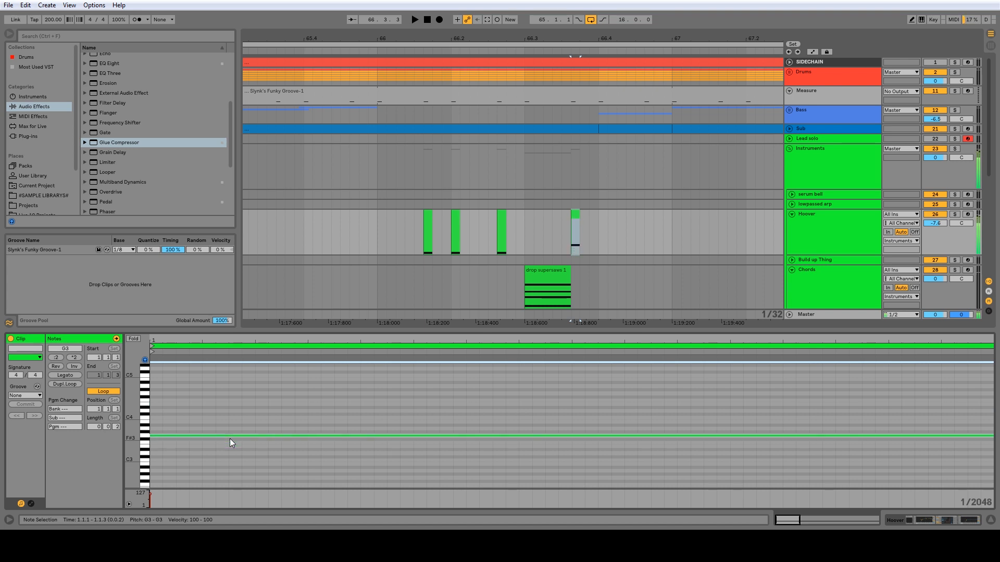
{"action": "key", "text": "space"}
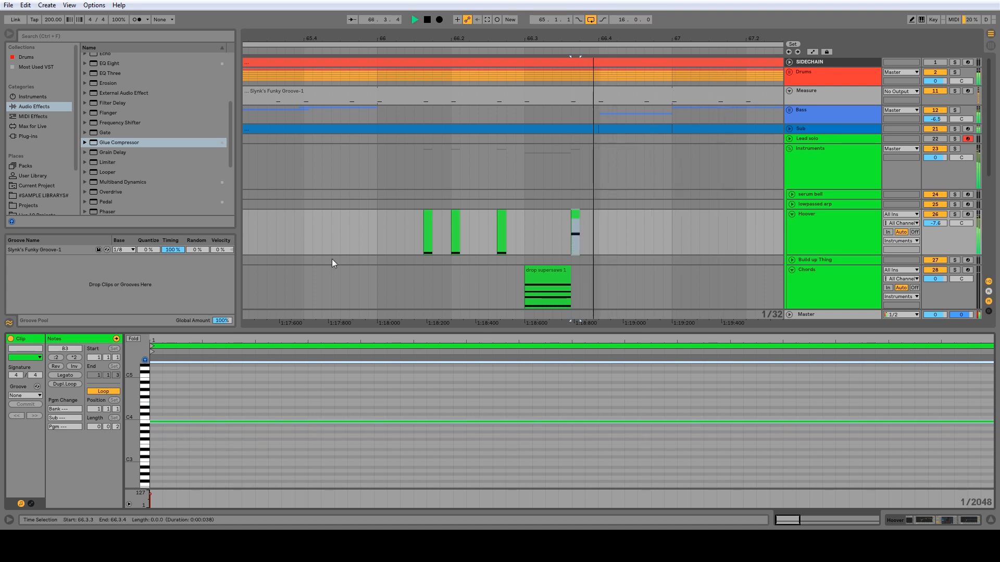
{"action": "left_click", "coordinate": [377, 238]}
Raise the note in the Hoover stab at 66.2.1 to E4 and replay the phrase from 66.1.1.
{"action": "left_click", "coordinate": [456, 232]}
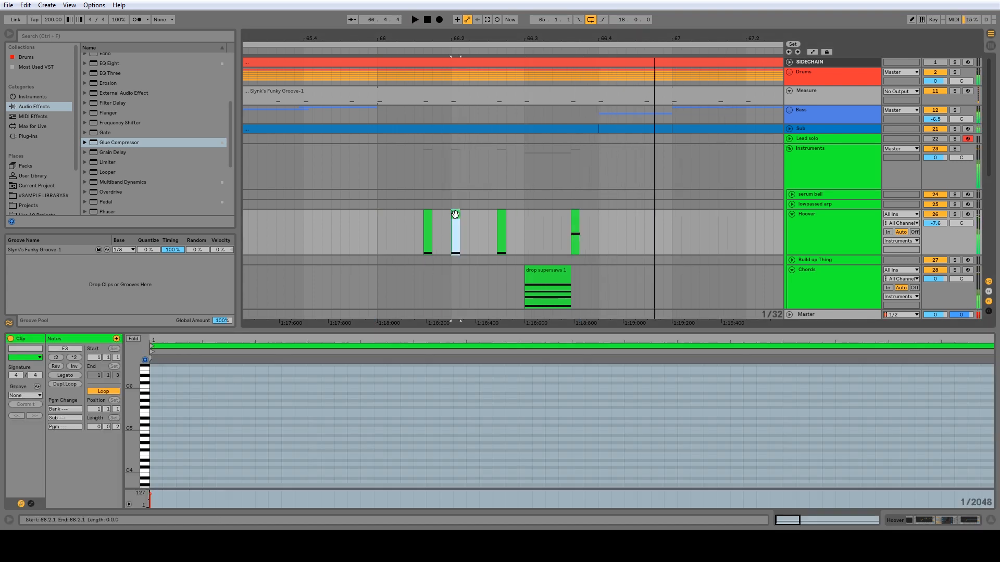
{"action": "key", "text": "space"}
{"action": "scroll", "coordinate": [279, 434], "scroll_direction": "down", "scroll_amount": 2}
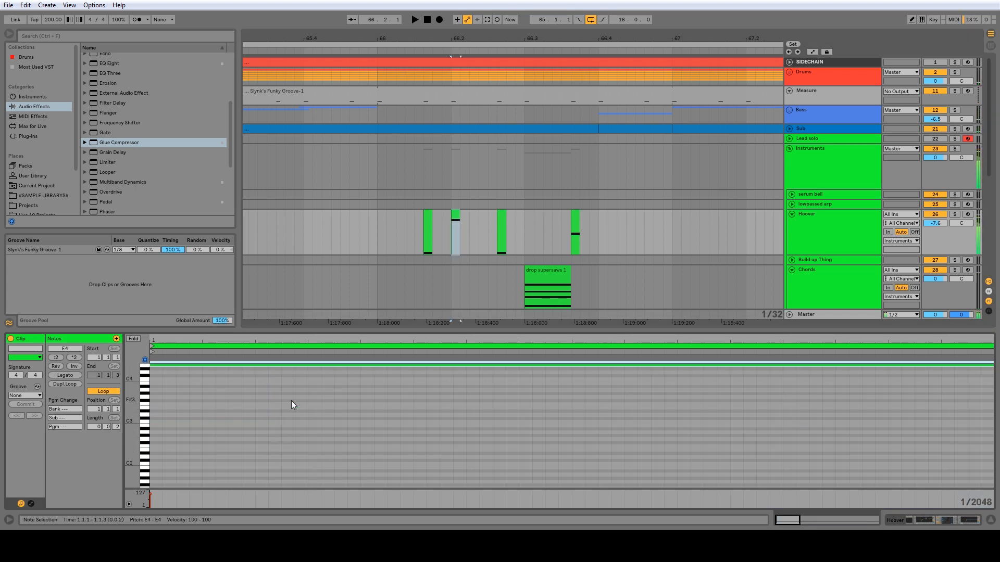
{"action": "key", "text": "space"}
{"action": "left_click", "coordinate": [380, 235]}
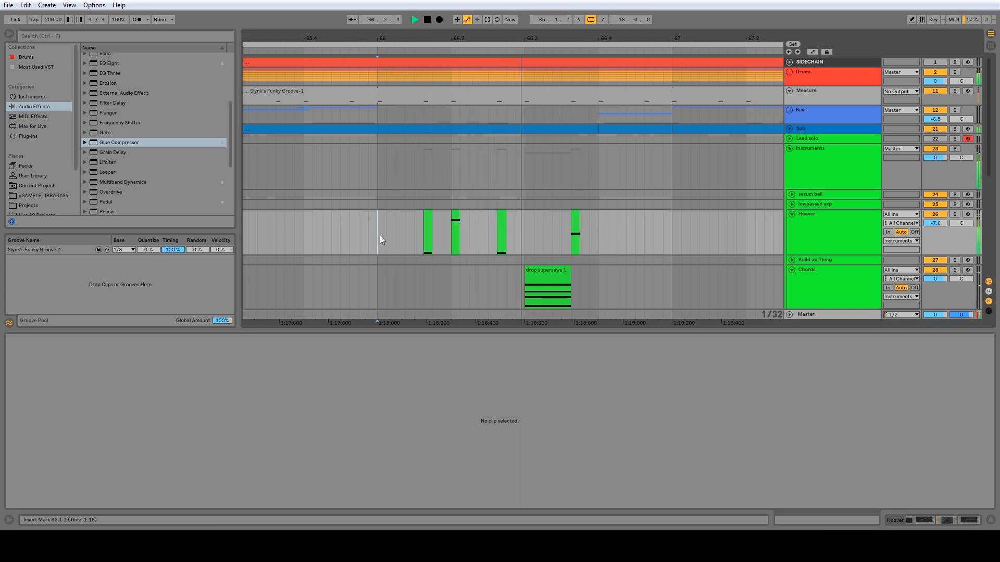
{"action": "key", "text": "space"}
{"action": "key", "text": "space"}
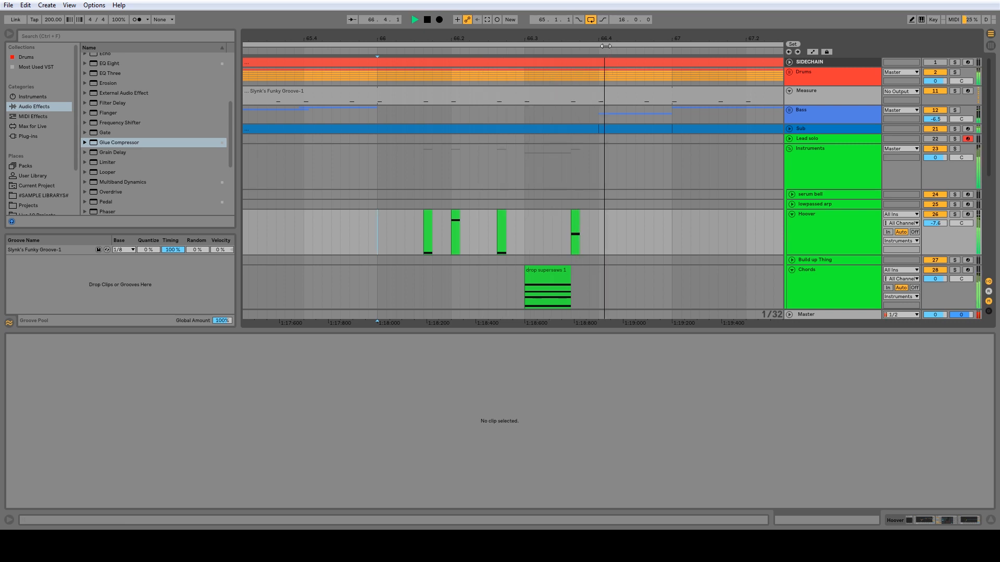
Delete the Hoover clip between 70.1.1 and 70.2.3 and play from 70.1.1.
{"action": "left_click_drag", "start_coordinate": [523, 38], "coordinate": [415, 11]}
{"action": "key", "text": "space"}
{"action": "scroll", "coordinate": [548, 239], "scroll_direction": "down", "scroll_amount": 1}
{"action": "scroll", "coordinate": [548, 239], "scroll_direction": "down", "scroll_amount": 2}
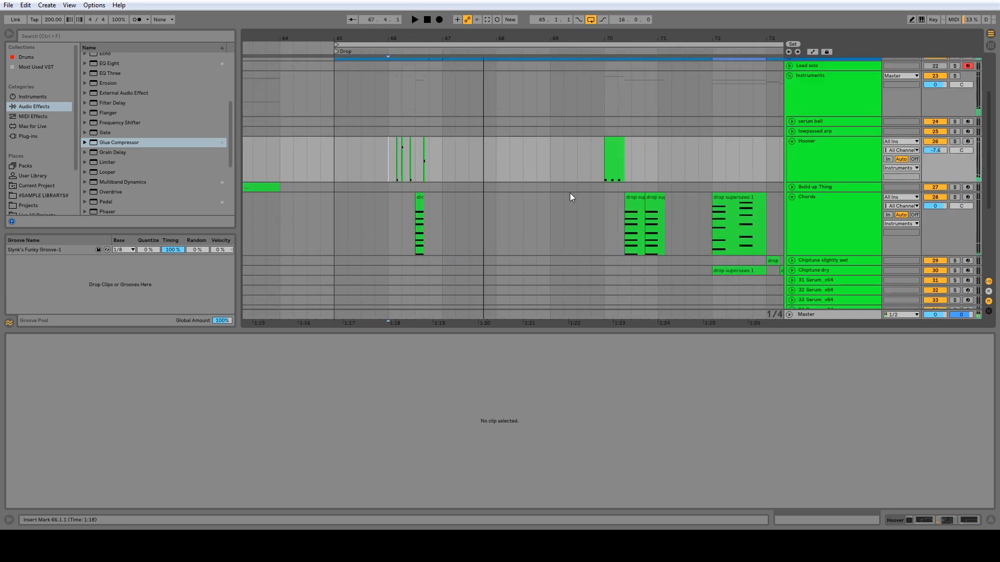
{"action": "left_click", "coordinate": [608, 171]}
{"action": "key", "text": "space"}
{"action": "key", "text": "Delete"}
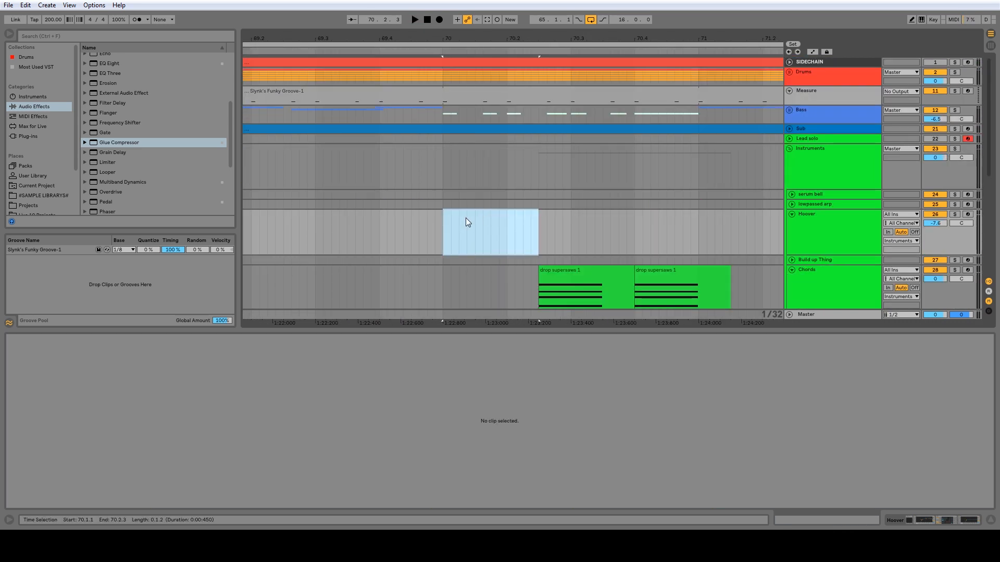
{"action": "left_click", "coordinate": [443, 230]}
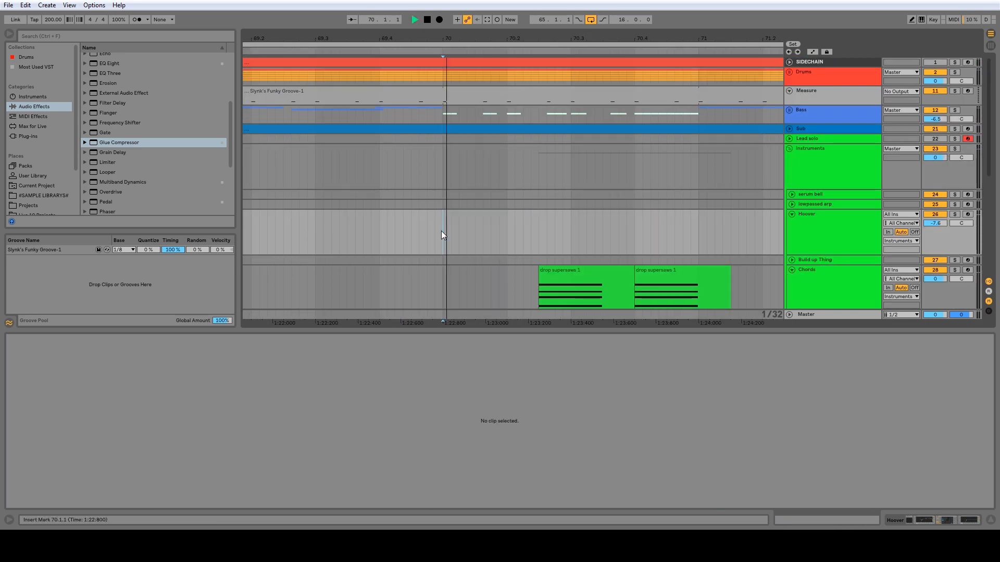
{"action": "key", "text": "space"}
Shorten the Chords clip at 70.2.3 to end at 70.3.1 and play the bar 70 phrase.
{"action": "scroll", "coordinate": [579, 191], "scroll_direction": "down", "scroll_amount": 2}
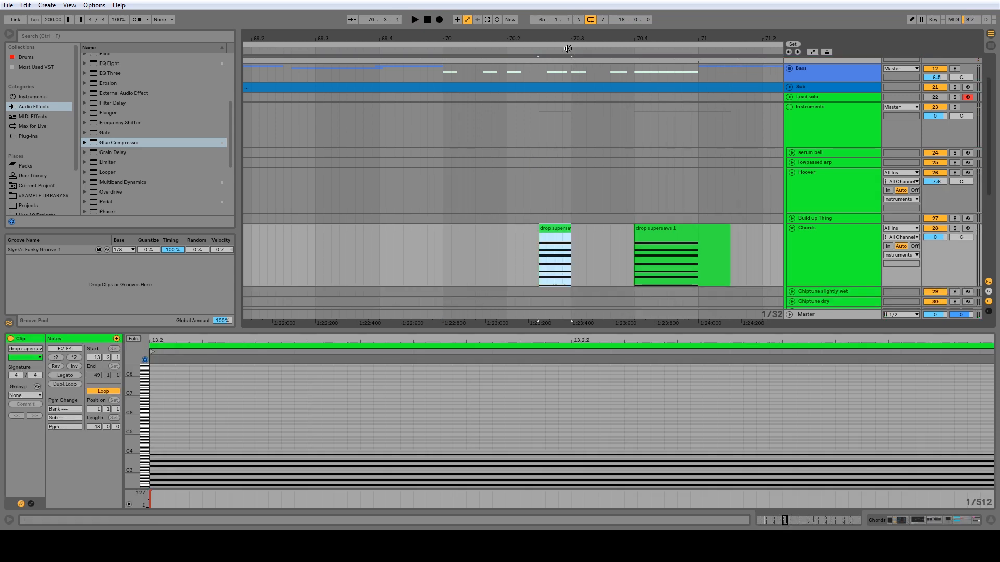
{"action": "left_click_drag", "start_coordinate": [566, 48], "coordinate": [565, 75]}
{"action": "left_click_drag", "start_coordinate": [531, 235], "coordinate": [550, 238]}
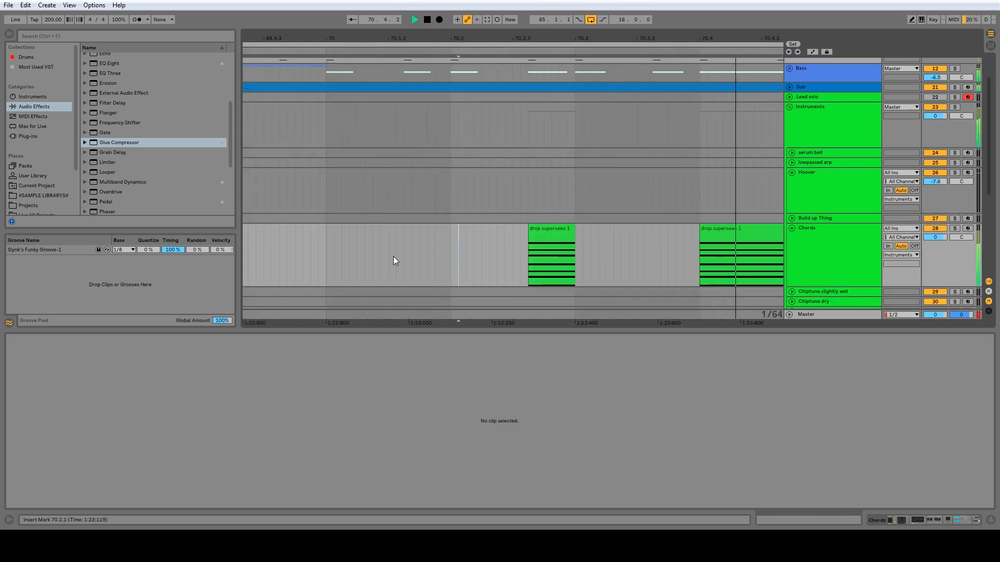
{"action": "key", "text": "space"}
{"action": "left_click", "coordinate": [321, 255]}
{"action": "left_click_drag", "start_coordinate": [321, 255], "coordinate": [327, 255]}
{"action": "key", "text": "space"}
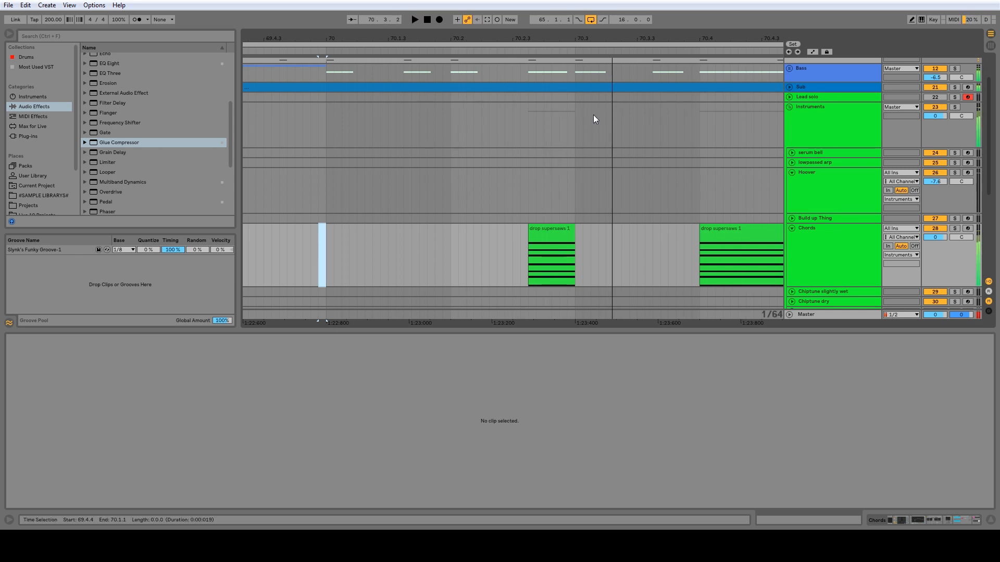
Unfold the Sub track and open its drop clip in the note editor with the whole clip in view.
{"action": "left_click", "coordinate": [529, 76]}
{"action": "left_click", "coordinate": [545, 230]}
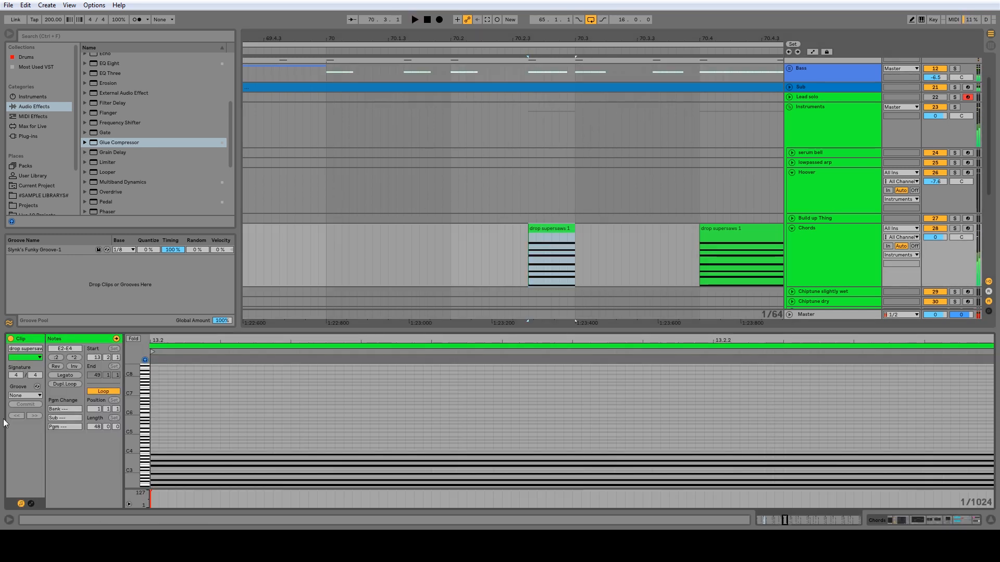
{"action": "left_click", "coordinate": [527, 201]}
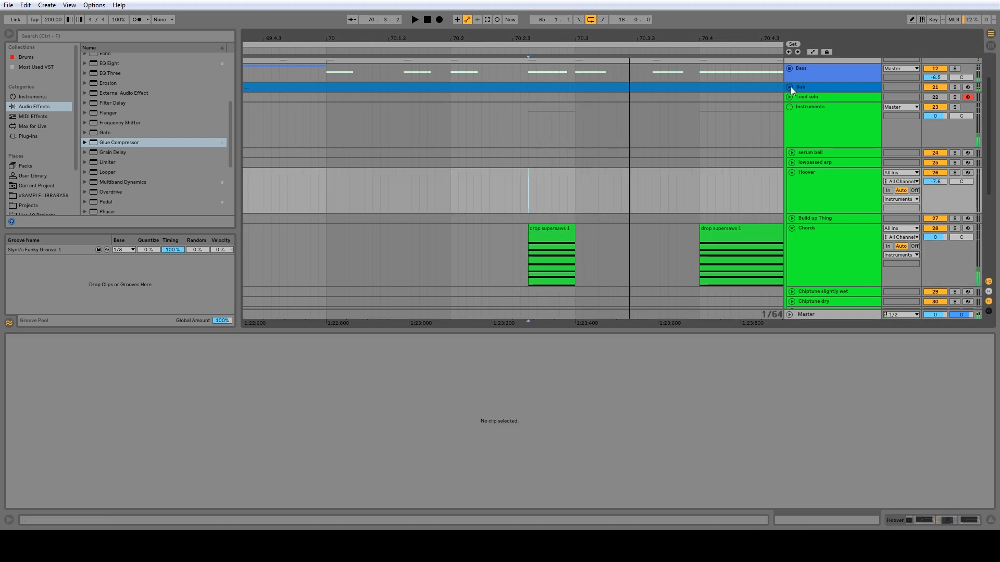
{"action": "left_click", "coordinate": [789, 87]}
{"action": "left_click", "coordinate": [537, 118]}
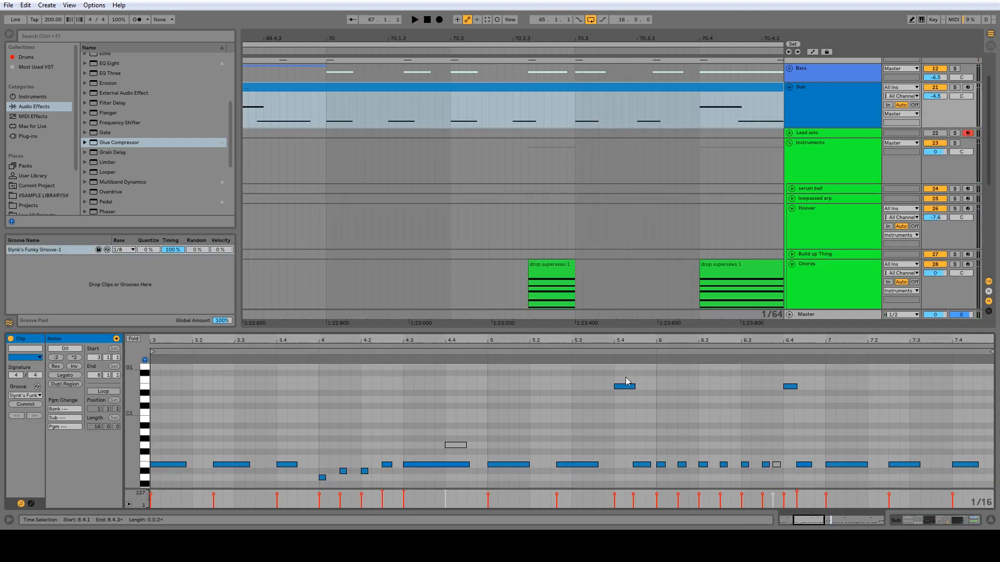
{"action": "left_click_drag", "start_coordinate": [626, 341], "coordinate": [624, 281]}
{"action": "left_click", "coordinate": [481, 415]}
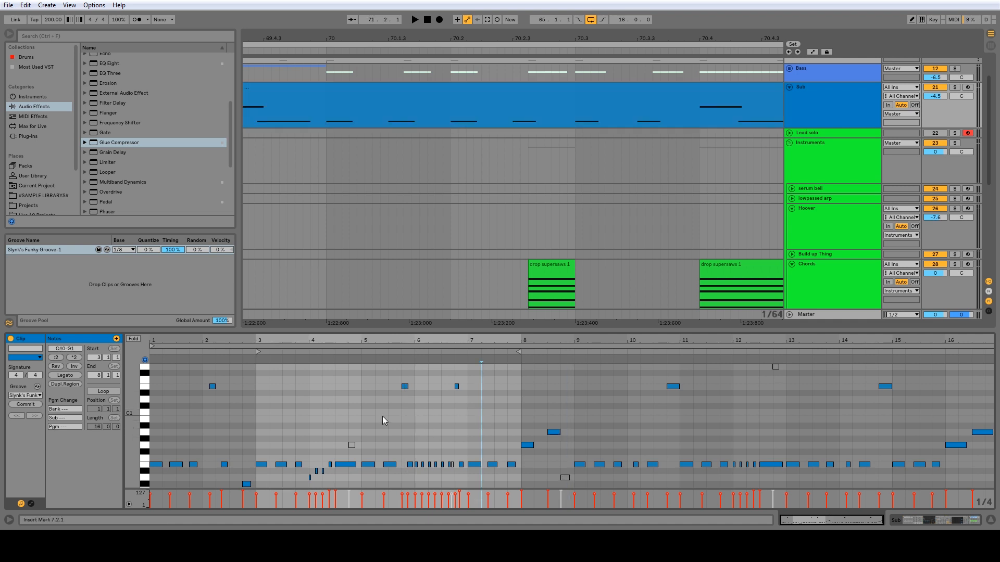
Play the Sub notes with the rest of the drop from 70.1.1.
{"action": "left_click", "coordinate": [326, 111]}
{"action": "key", "text": "space"}
{"action": "key", "text": "space"}
{"action": "key", "text": "space"}
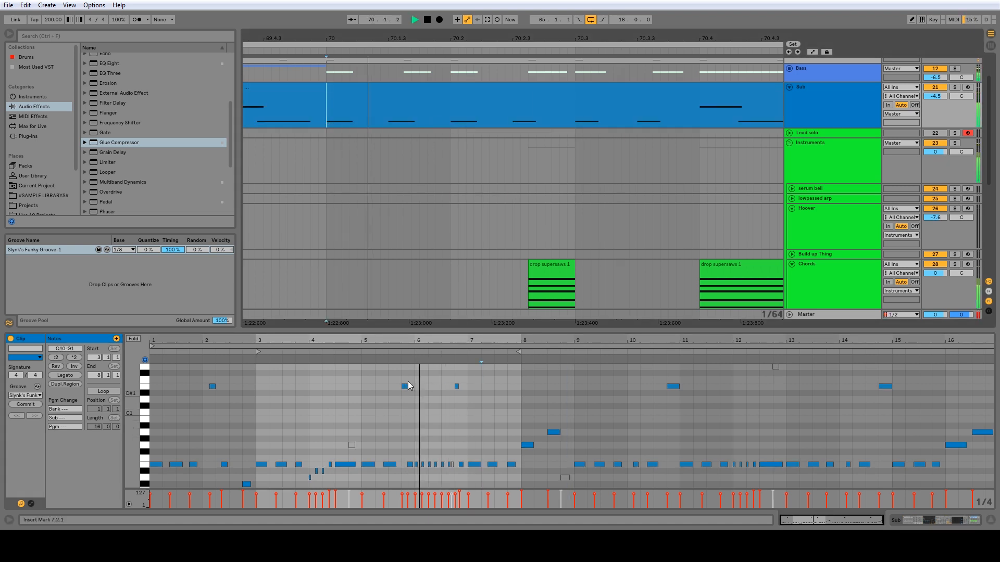
{"action": "key", "text": "space"}
Set the Sub clip's note grid to a fixed 1/8 and select its E0 notes from 6.1.1 through 6.3.3.
{"action": "mouse_move", "coordinate": [439, 340]}
{"action": "left_mouse_down"}
{"action": "mouse_move", "coordinate": [493, 438]}
{"action": "mouse_move", "coordinate": [530, 437]}
{"action": "left_mouse_up"}
{"action": "left_click", "coordinate": [335, 436]}
{"action": "right_click", "coordinate": [371, 428]}
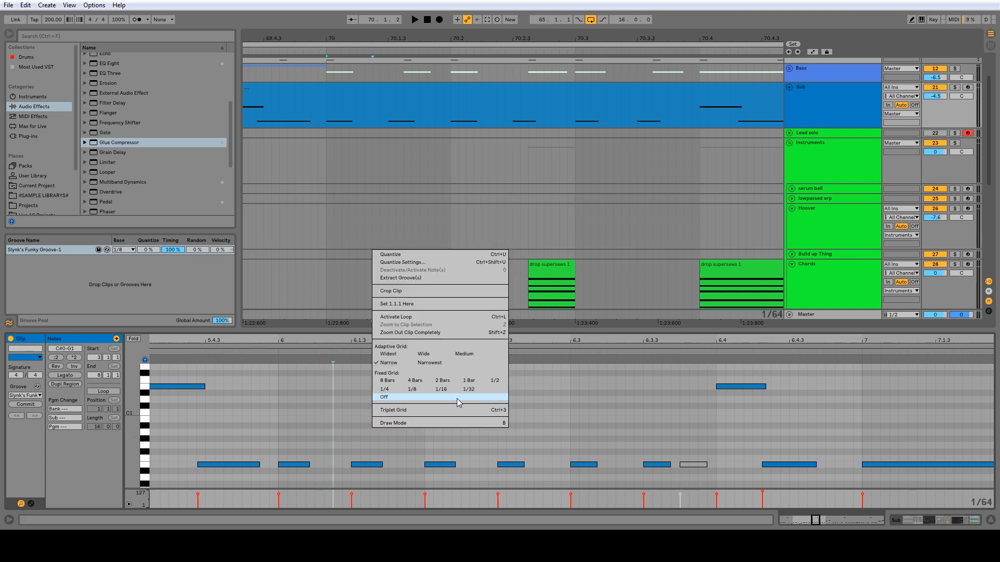
{"action": "left_click", "coordinate": [412, 389]}
{"action": "left_click_drag", "start_coordinate": [295, 433], "coordinate": [611, 478]}
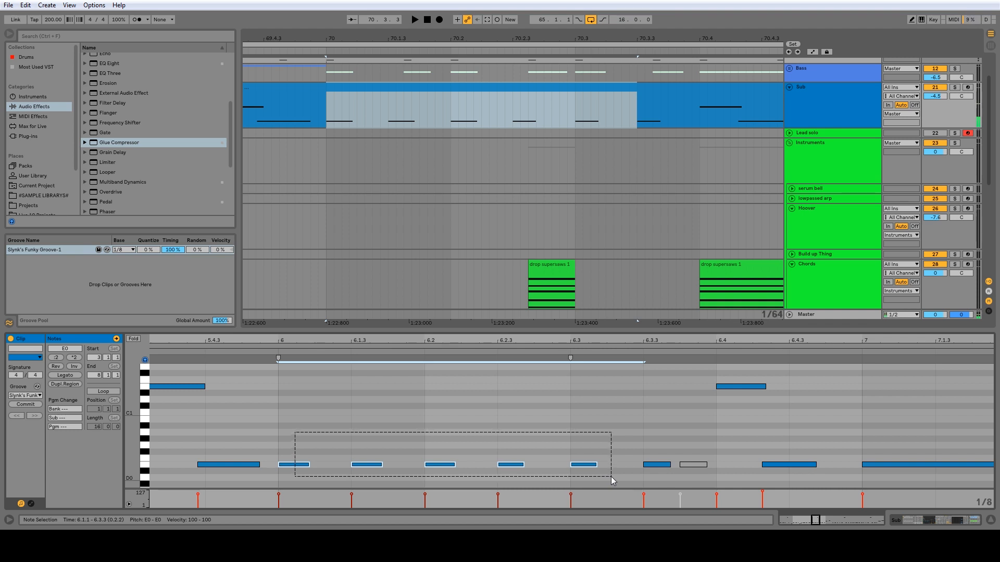
{"action": "left_click_drag", "start_coordinate": [611, 478], "coordinate": [650, 479]}
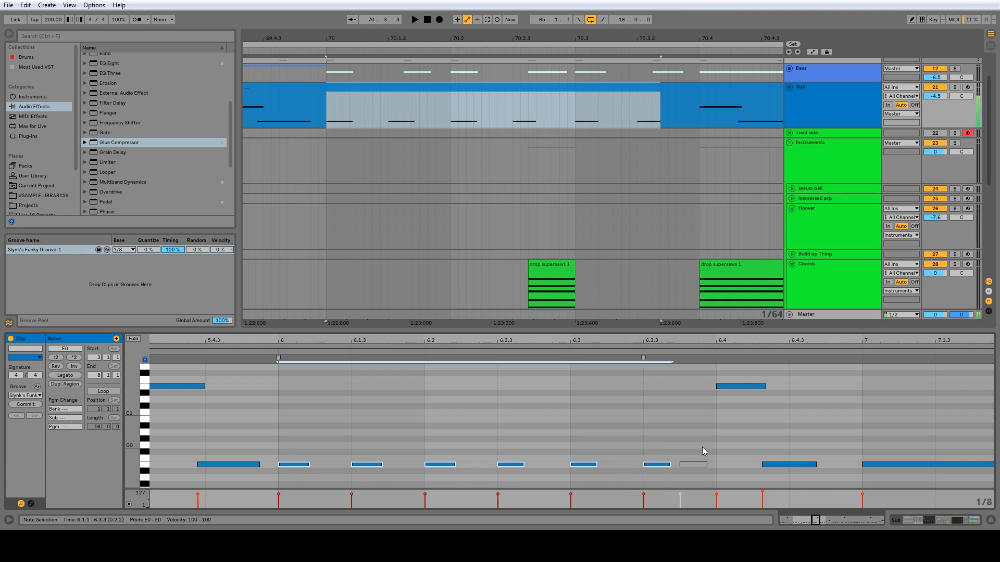
Delete the deactivated note at 6.3.4 in the Sub clip and audition the edited bass line.
{"action": "left_click", "coordinate": [698, 465]}
{"action": "key", "text": "Delete"}
{"action": "key", "text": "space"}
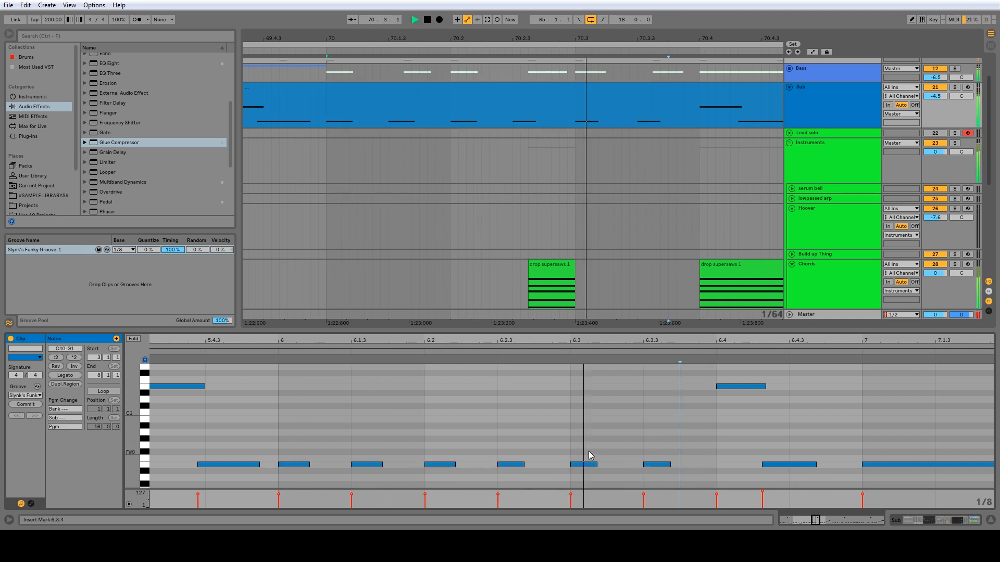
{"action": "key", "text": "space"}
{"action": "scroll", "coordinate": [552, 208], "scroll_direction": "down", "scroll_amount": 1}
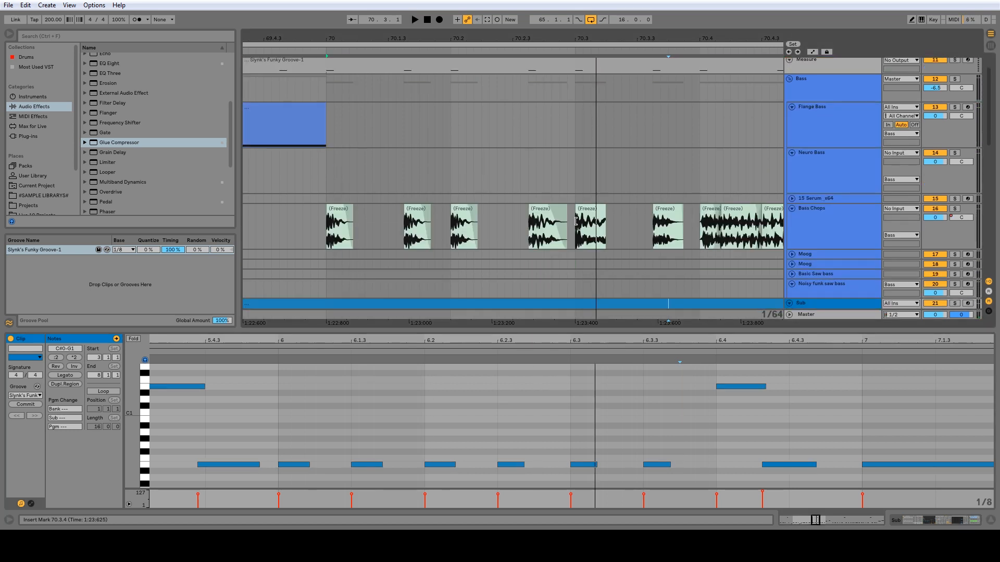
Audition the Bass Chops clips together with the Sub part from 70.1.1.
{"action": "left_click", "coordinate": [543, 207]}
{"action": "scroll", "coordinate": [839, 169], "scroll_direction": "up", "scroll_amount": 1}
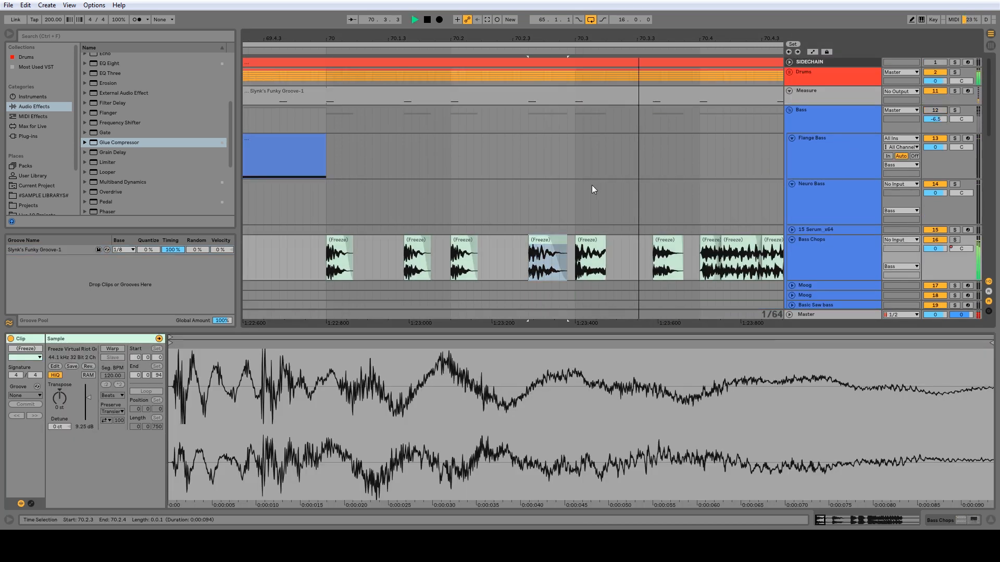
{"action": "scroll", "coordinate": [590, 186], "scroll_direction": "down", "scroll_amount": 2}
{"action": "left_click", "coordinate": [325, 196]}
{"action": "key", "text": "space"}
{"action": "scroll", "coordinate": [492, 211], "scroll_direction": "down", "scroll_amount": 4}
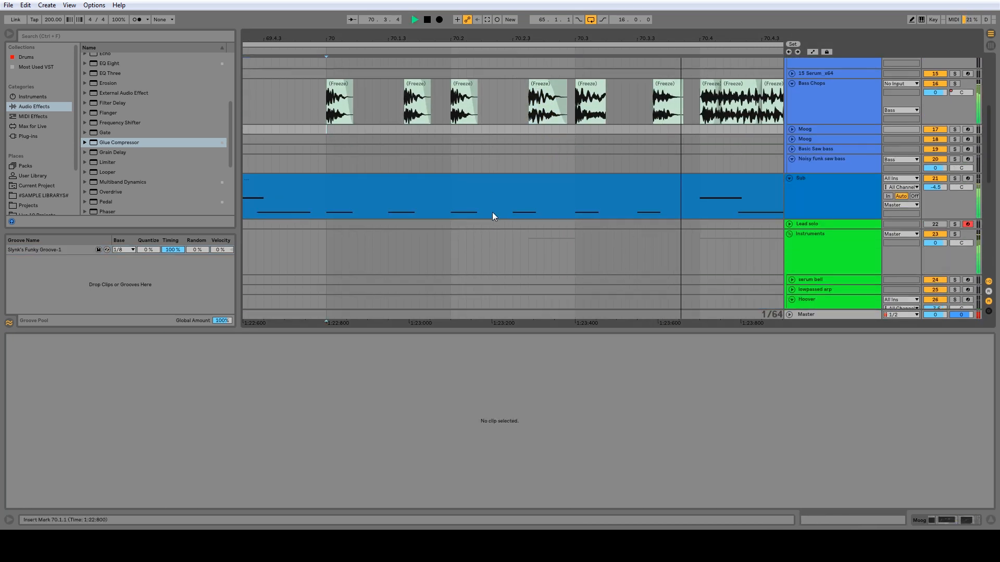
{"action": "left_click", "coordinate": [562, 219]}
{"action": "key", "text": "space"}
Remove the Vibrato Anything rack from the Chords track and audition the section from 70.1.1.
{"action": "scroll", "coordinate": [562, 219], "scroll_direction": "down", "scroll_amount": 2}
{"action": "double_click", "coordinate": [814, 159]}
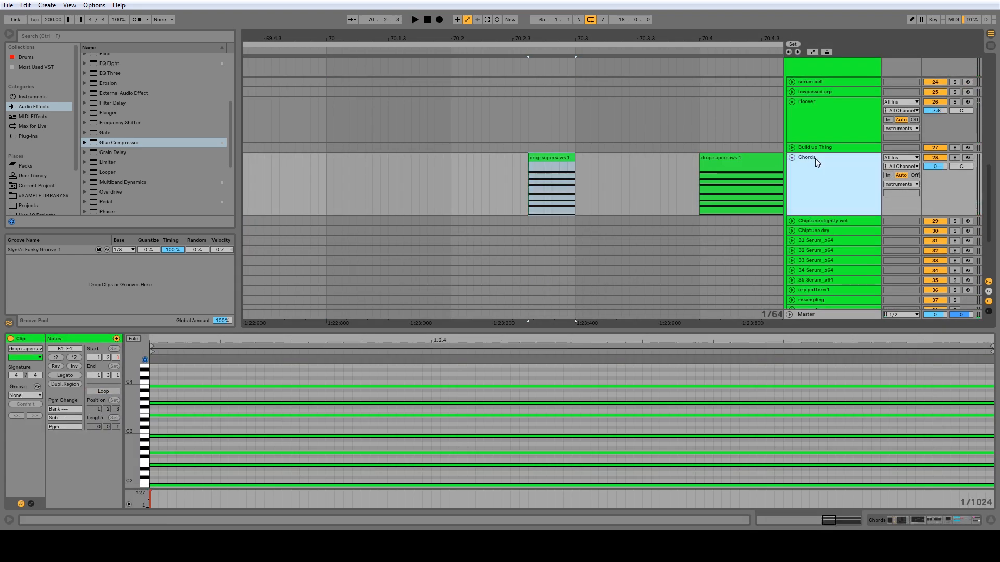
{"action": "left_click", "coordinate": [858, 417]}
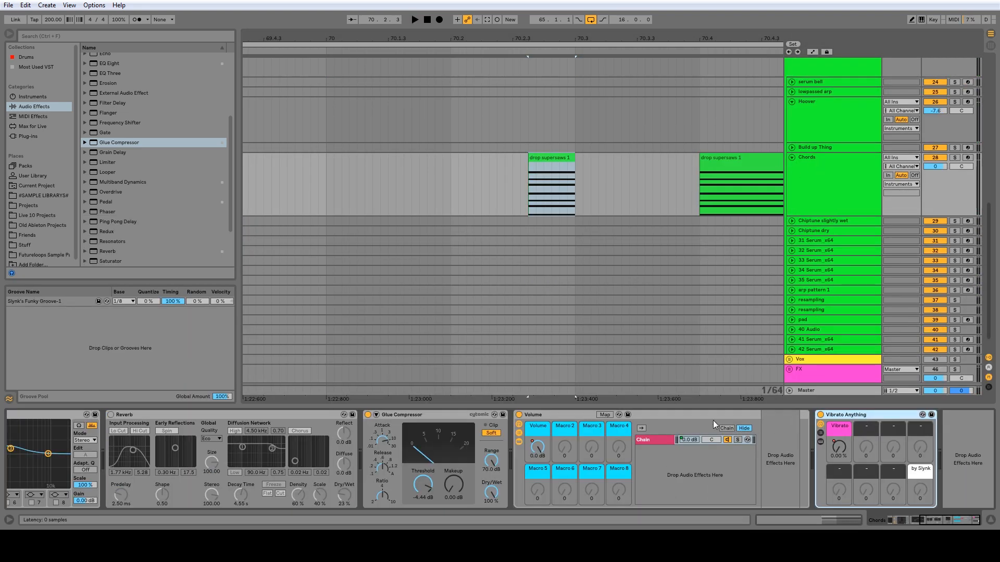
{"action": "key", "text": "Delete"}
{"action": "key", "text": "space"}
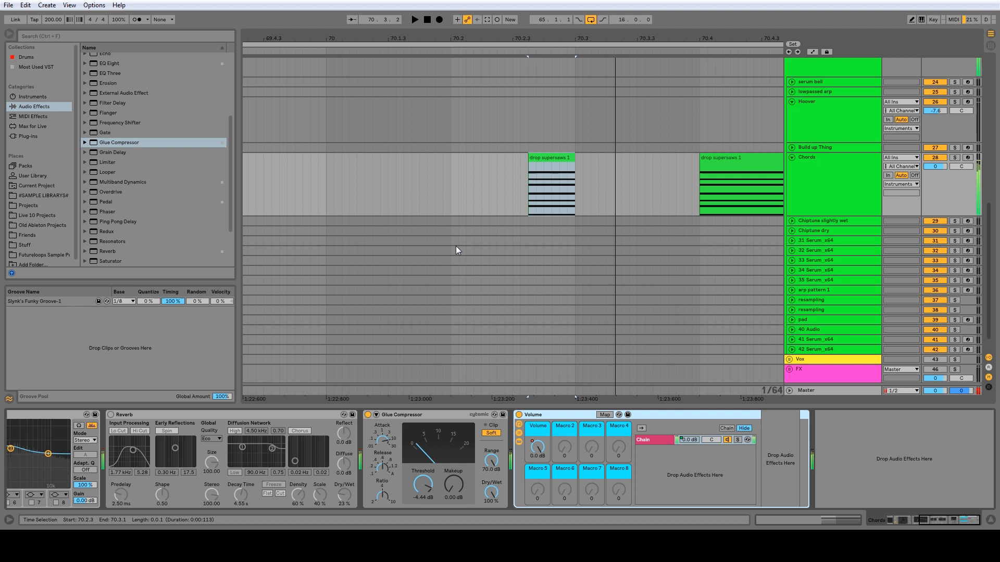
{"action": "left_click", "coordinate": [326, 185]}
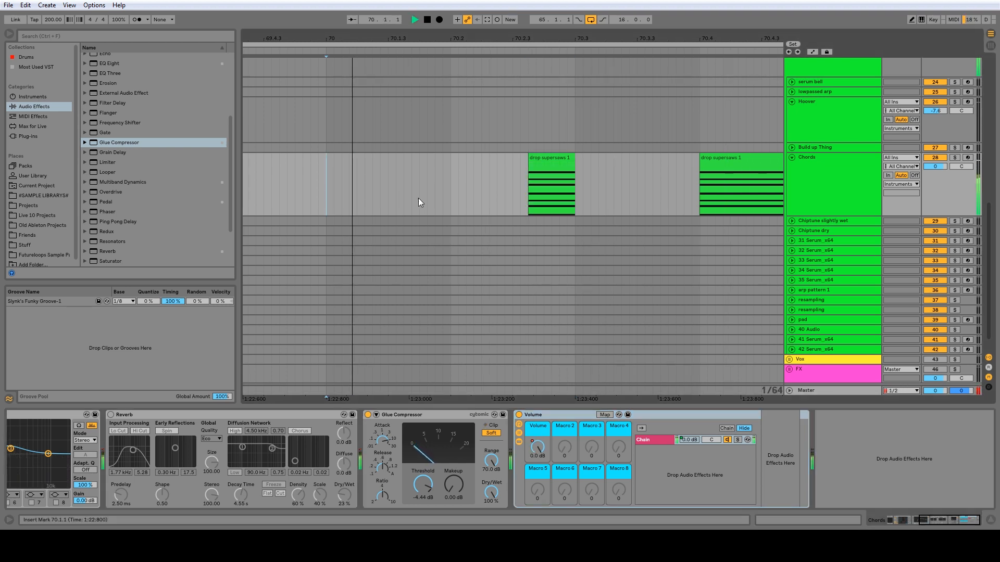
{"action": "key", "text": "space"}
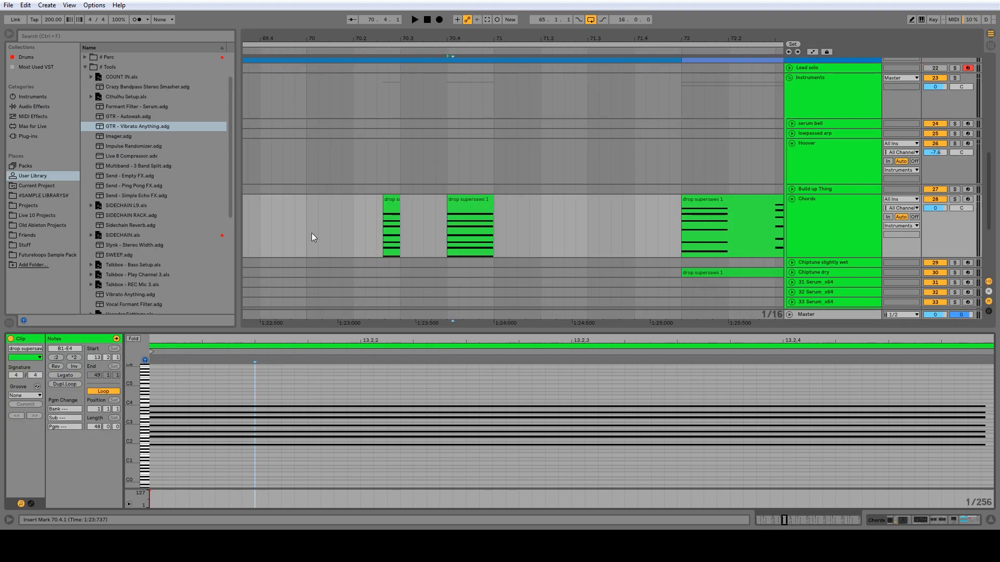
Audition the Chords track from 70.1.1 and open the supersaw chord clip at 70.4.1.
{"action": "left_click", "coordinate": [314, 234]}
{"action": "key", "text": "space"}
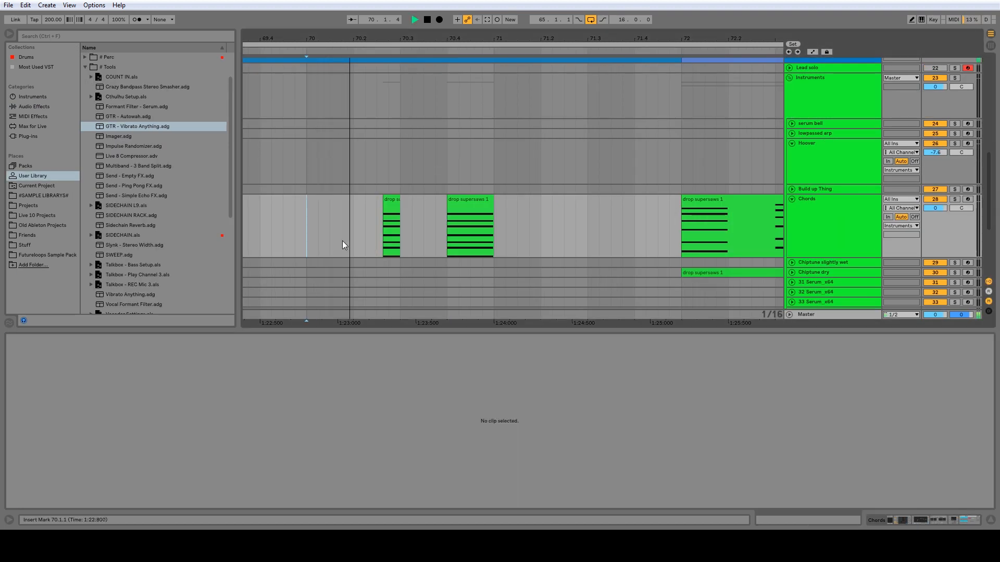
{"action": "key", "text": "space"}
{"action": "left_click", "coordinate": [471, 200]}
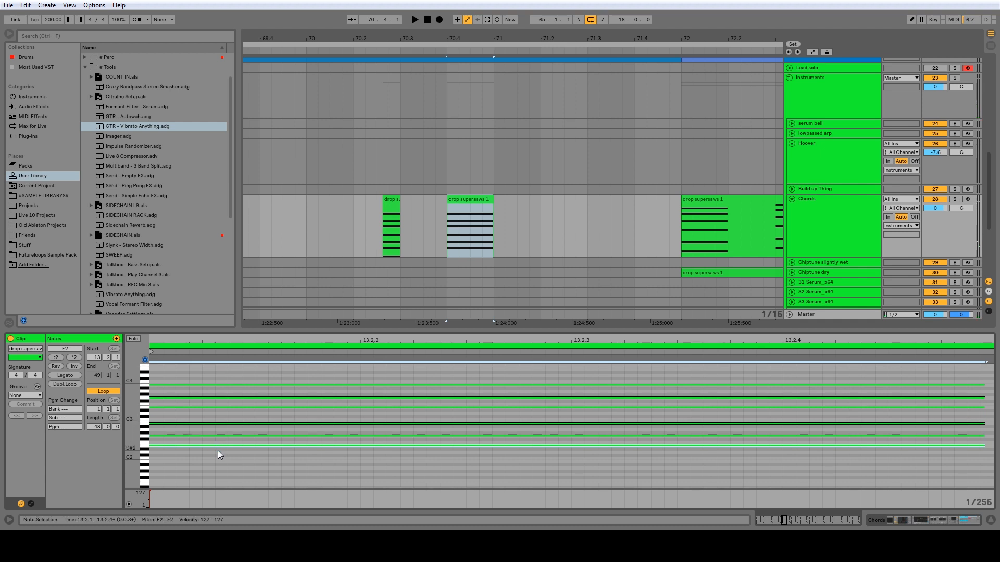
{"action": "key", "text": "space"}
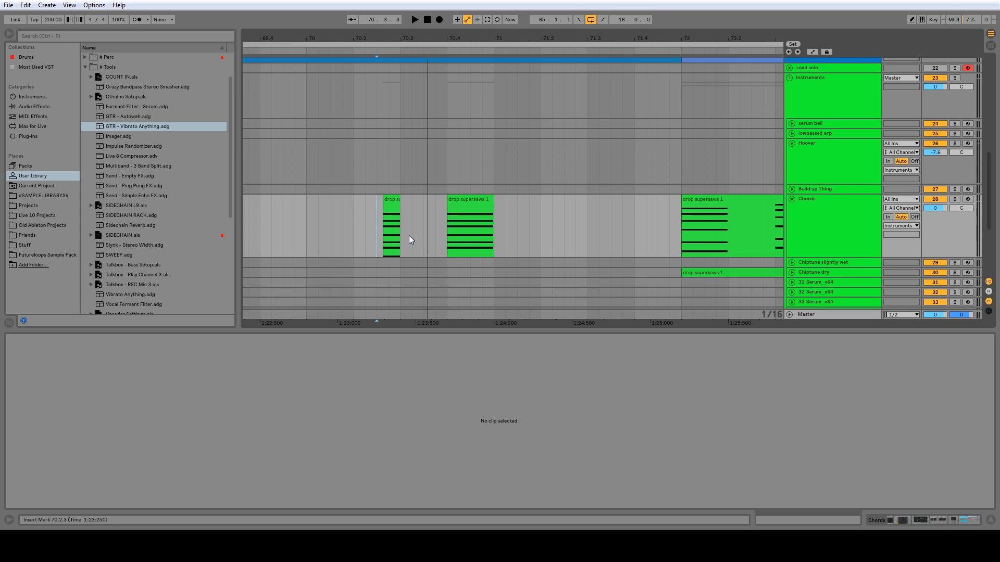
Audition the two short supersaw chord clips in bar 70, starting from 70.2.1.
{"action": "left_click", "coordinate": [465, 207]}
{"action": "left_click", "coordinate": [354, 237]}
{"action": "key", "text": "space"}
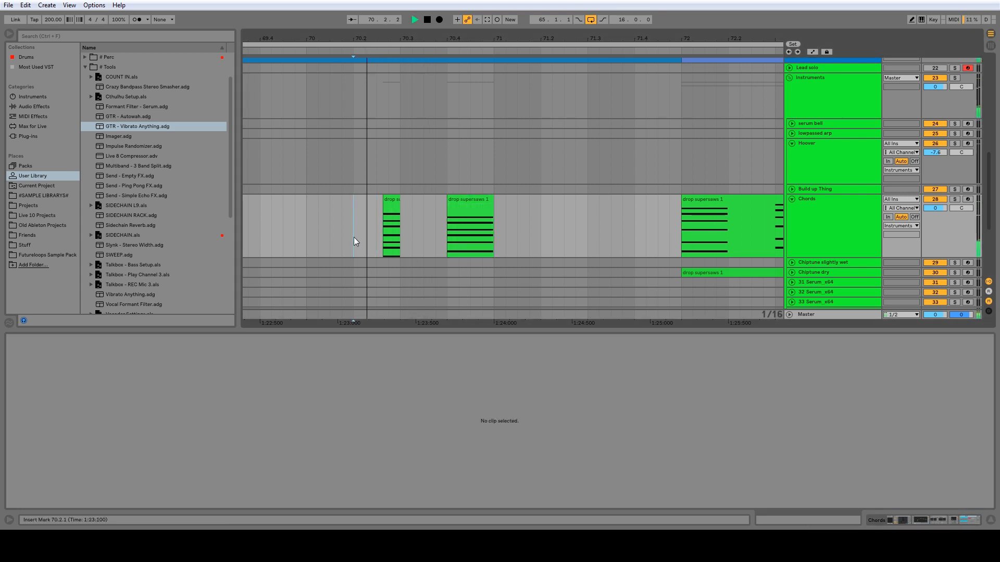
{"action": "key", "text": "space"}
{"action": "key", "text": "space"}
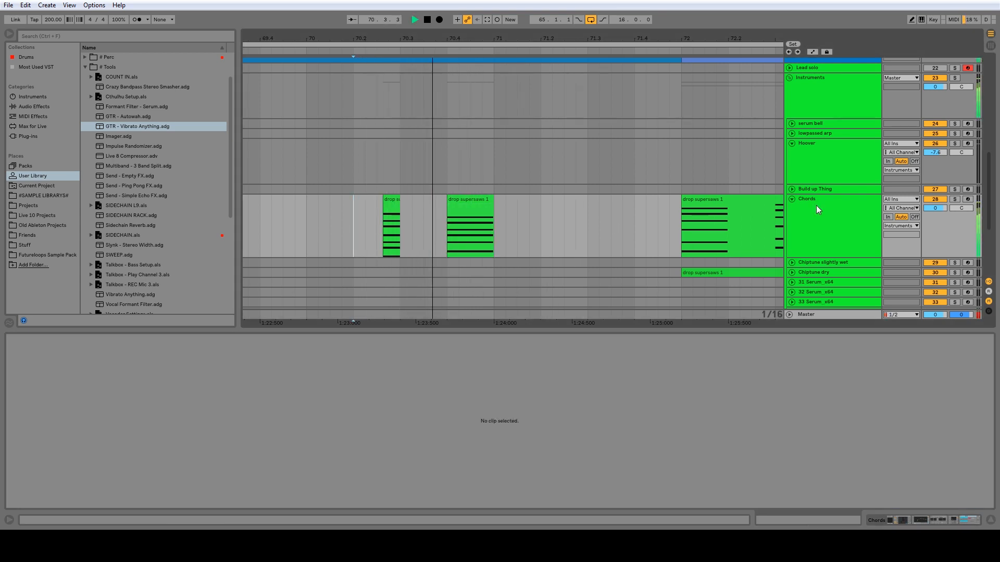
{"action": "key", "text": "space"}
Revoice the supersaw chord in the clip at 70.4.1 to span D2 to F3, auditioning it from 70.1.4.
{"action": "left_click", "coordinate": [469, 206]}
{"action": "left_click", "coordinate": [323, 462]}
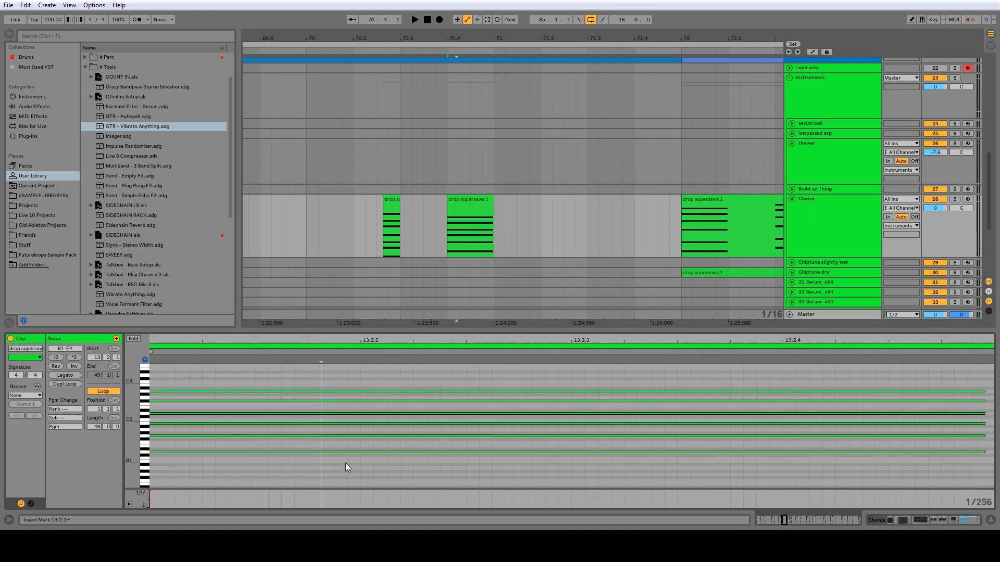
{"action": "left_click", "coordinate": [344, 239]}
{"action": "key", "text": "space"}
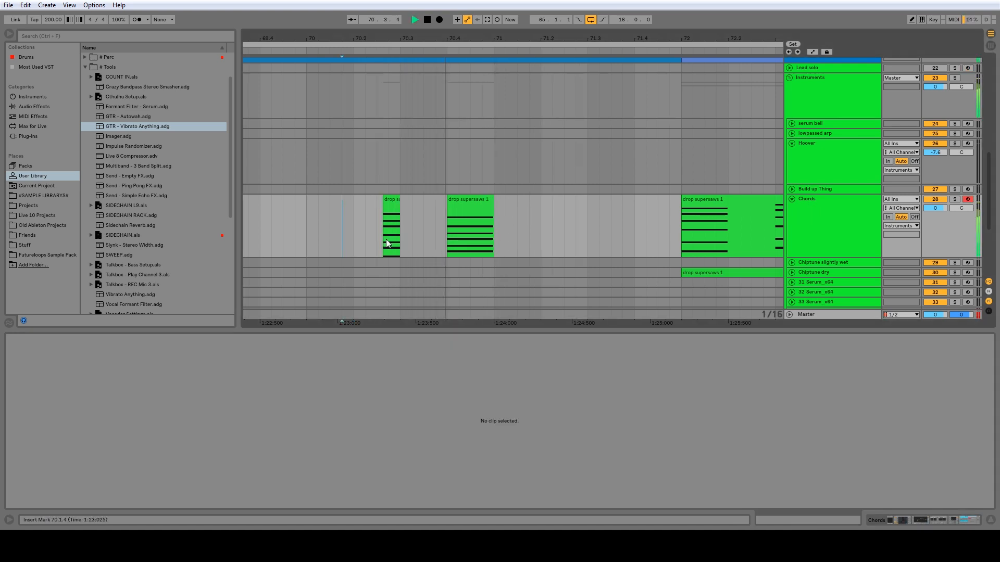
{"action": "left_click", "coordinate": [367, 231]}
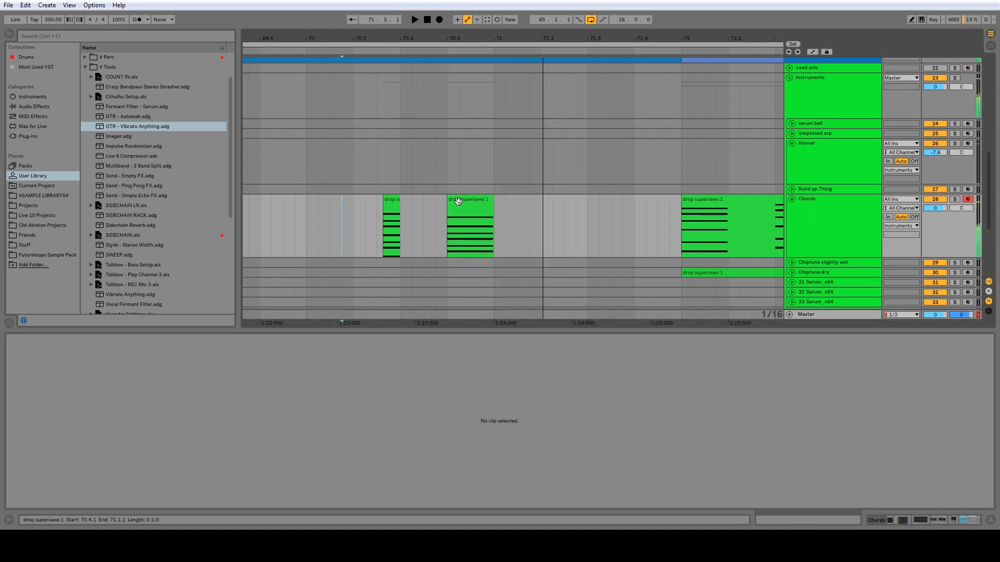
{"action": "left_click", "coordinate": [398, 241]}
{"action": "key", "text": "space"}
{"action": "left_click_drag", "start_coordinate": [341, 476], "coordinate": [348, 384]}
{"action": "left_click_drag", "start_coordinate": [340, 394], "coordinate": [350, 404]}
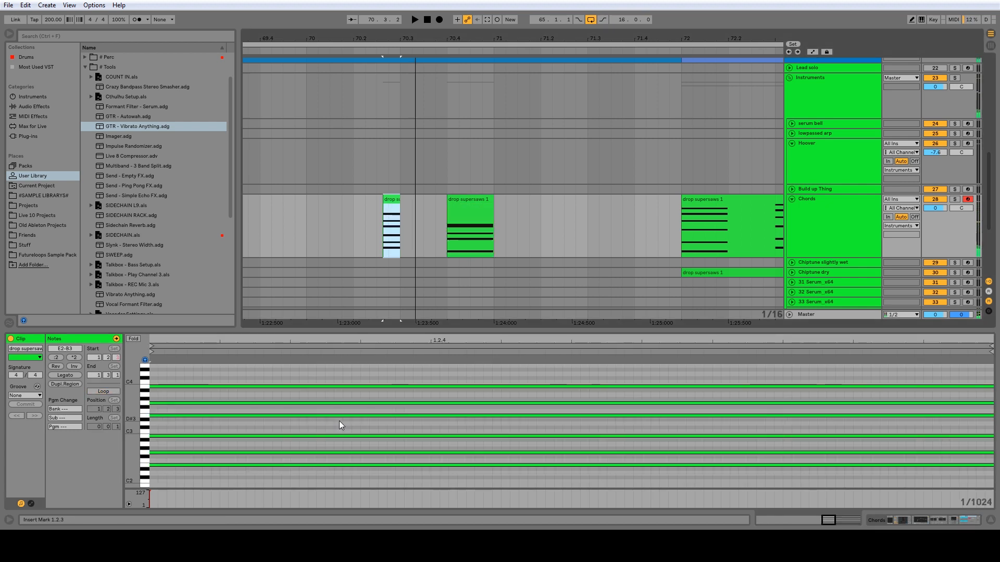
Replace the upper notes of the chord clip at 70.2.3 with D3 and F#3 above E2, G2 and B2.
{"action": "left_click_drag", "start_coordinate": [339, 421], "coordinate": [342, 369]}
{"action": "key", "text": "Delete"}
{"action": "left_click_drag", "start_coordinate": [290, 480], "coordinate": [298, 439]}
{"action": "key", "text": "ctrl+c"}
{"action": "key", "text": "ctrl+v"}
{"action": "key", "text": "Up"}
{"action": "key", "text": "Up"}
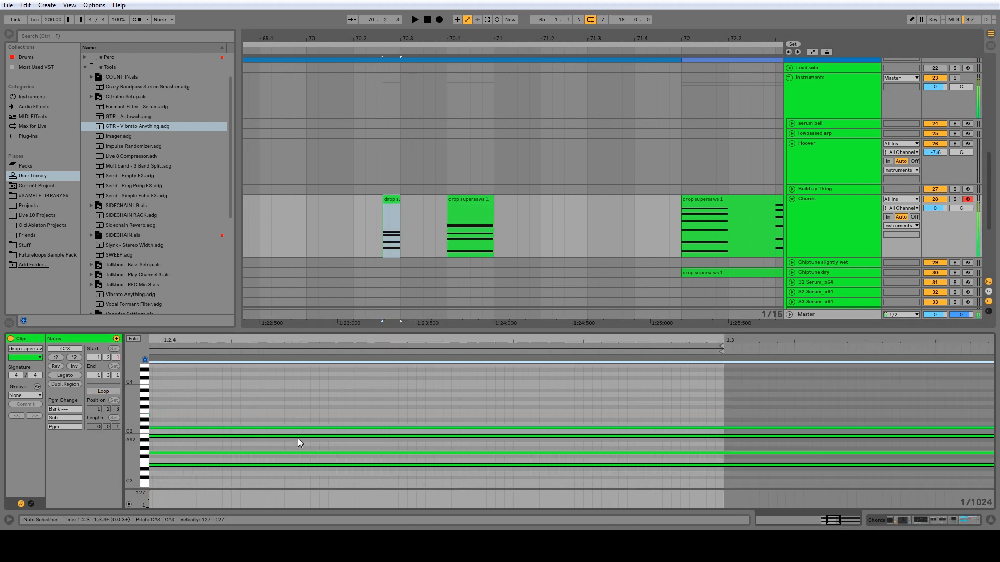
{"action": "key", "text": "Up"}
{"action": "key", "text": "Up"}
{"action": "key", "text": "Up"}
{"action": "key", "text": "Up"}
{"action": "key", "text": "Up"}
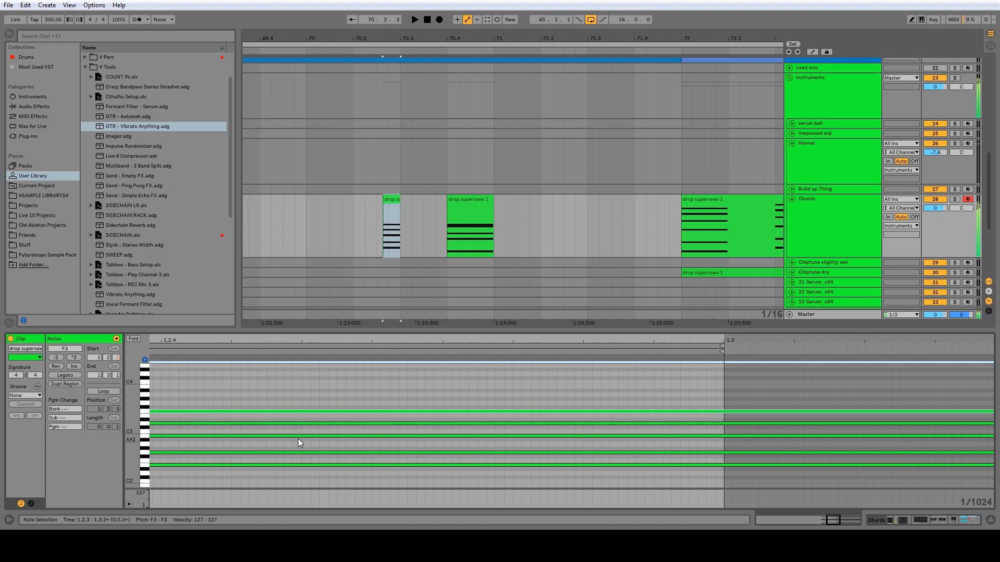
Audition the revoiced chords from 70.1.1 and the start of the drop from 66.1.1.
{"action": "key", "text": "space"}
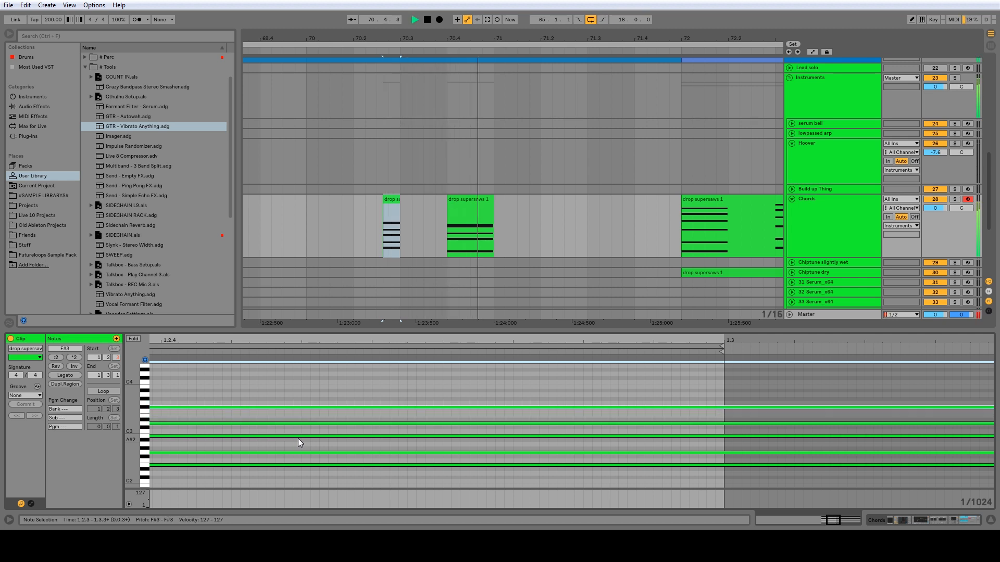
{"action": "left_click", "coordinate": [307, 251]}
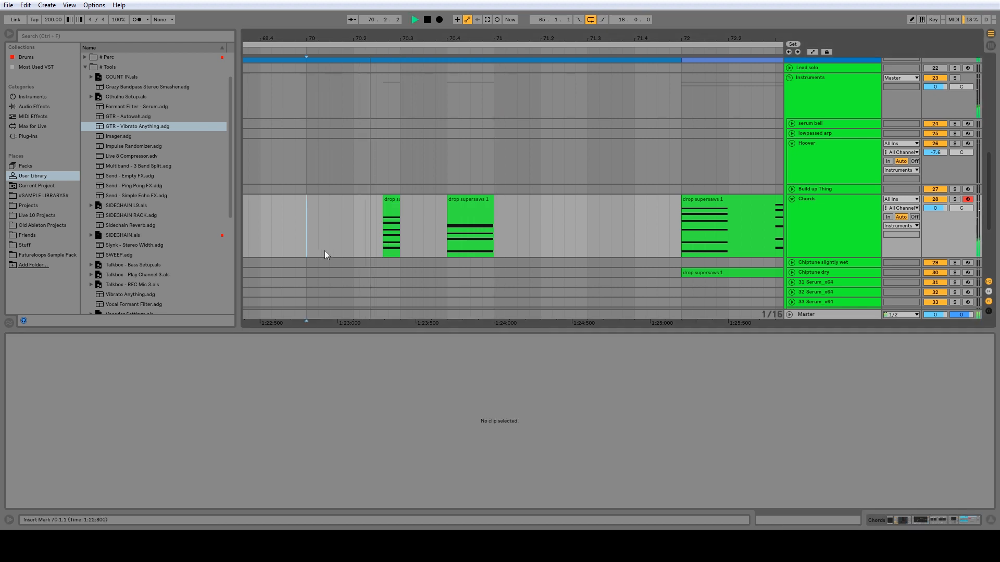
{"action": "left_click_drag", "start_coordinate": [412, 39], "coordinate": [491, 4]}
{"action": "left_click", "coordinate": [355, 229]}
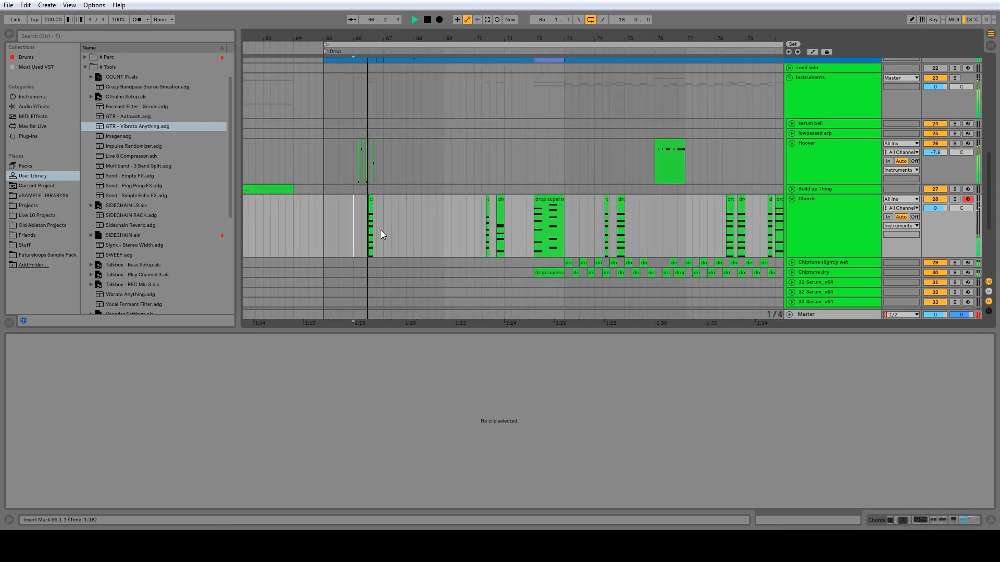
Lengthen the supersaw chord clip at 66.3.1 slightly and audition it in the drop.
{"action": "left_click", "coordinate": [370, 208]}
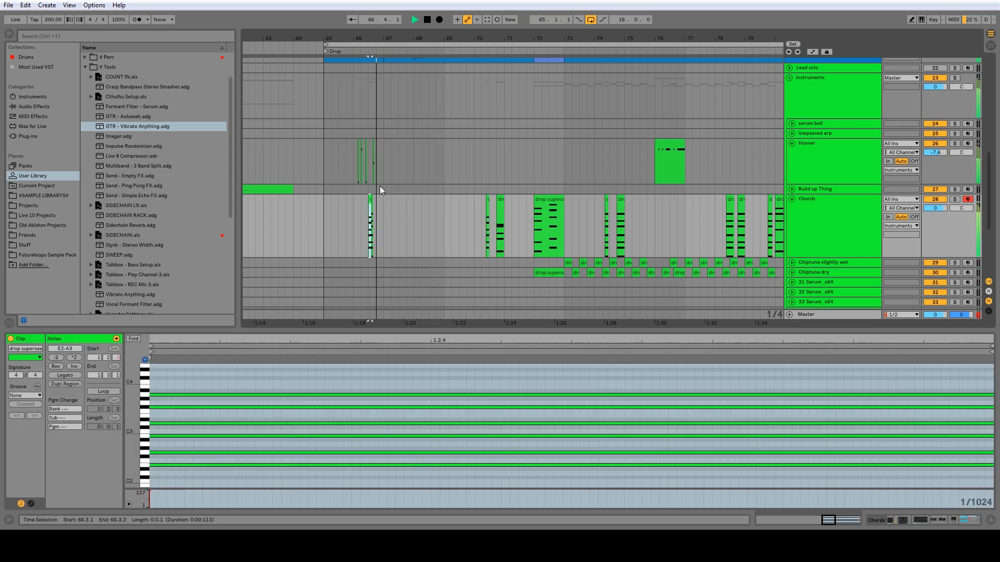
{"action": "left_click", "coordinate": [361, 224]}
{"action": "left_click_drag", "start_coordinate": [374, 38], "coordinate": [374, 110]}
{"action": "key", "text": "space"}
{"action": "key", "text": "space"}
{"action": "key", "text": "space"}
{"action": "left_click", "coordinate": [361, 205]}
{"action": "key", "text": "space"}
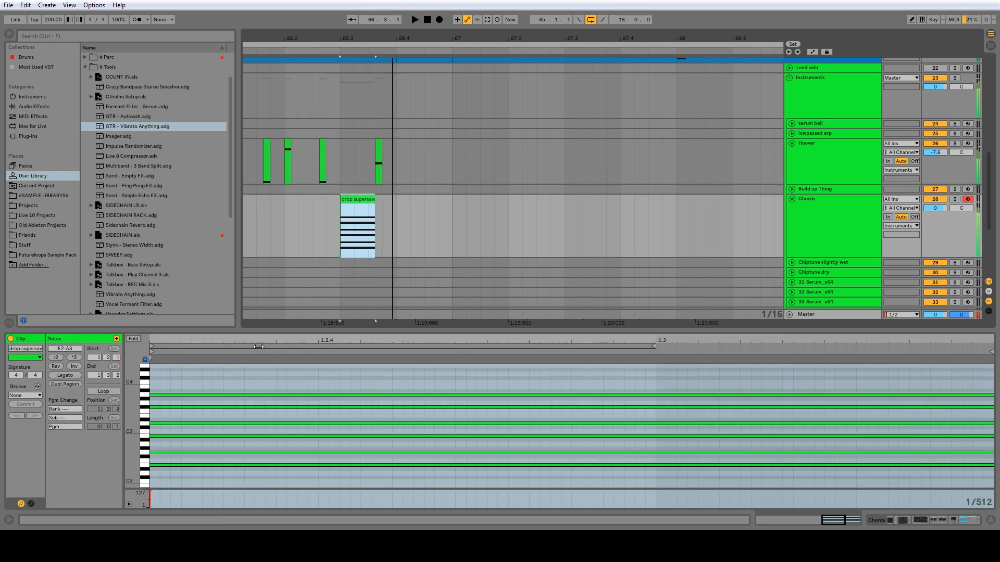
{"action": "key", "text": "space"}
{"action": "key", "text": "space"}
{"action": "left_click", "coordinate": [282, 232]}
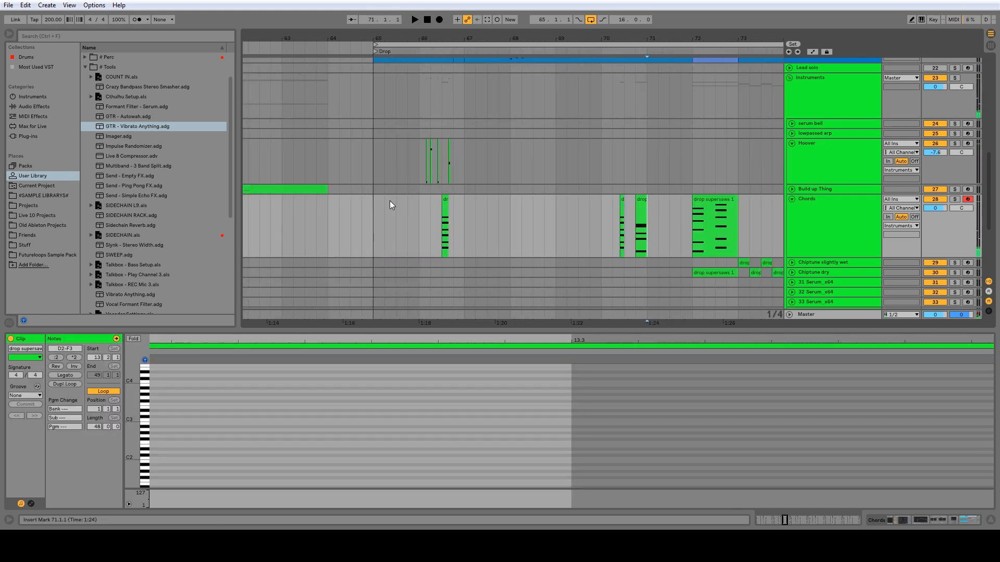
Create an empty MIDI clip from 65.1.1 to 65.3.1 on the Chords track and open it.
{"action": "left_click", "coordinate": [373, 226]}
{"action": "left_click_drag", "start_coordinate": [373, 229], "coordinate": [392, 227]}
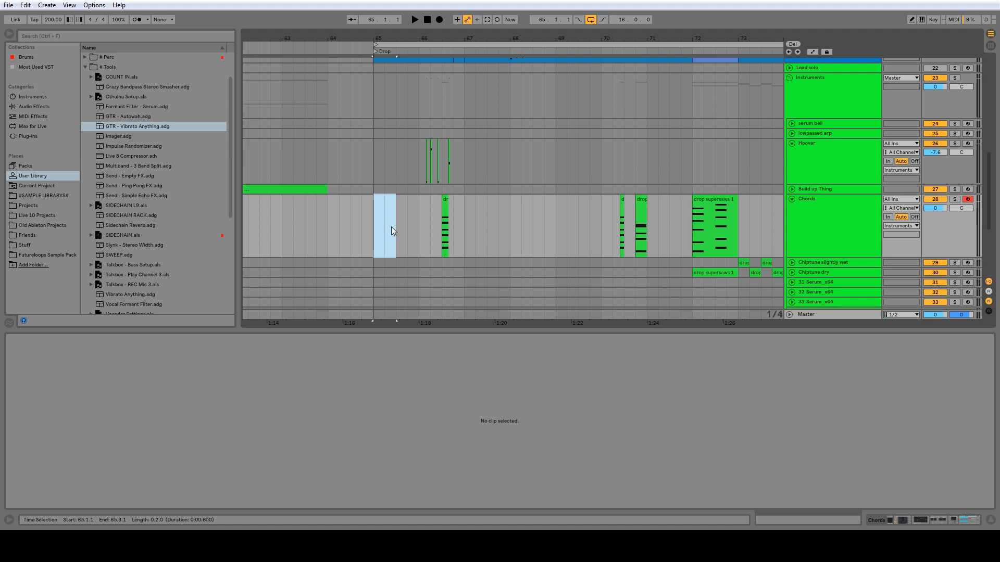
{"action": "key", "text": "ctrl+shift+m"}
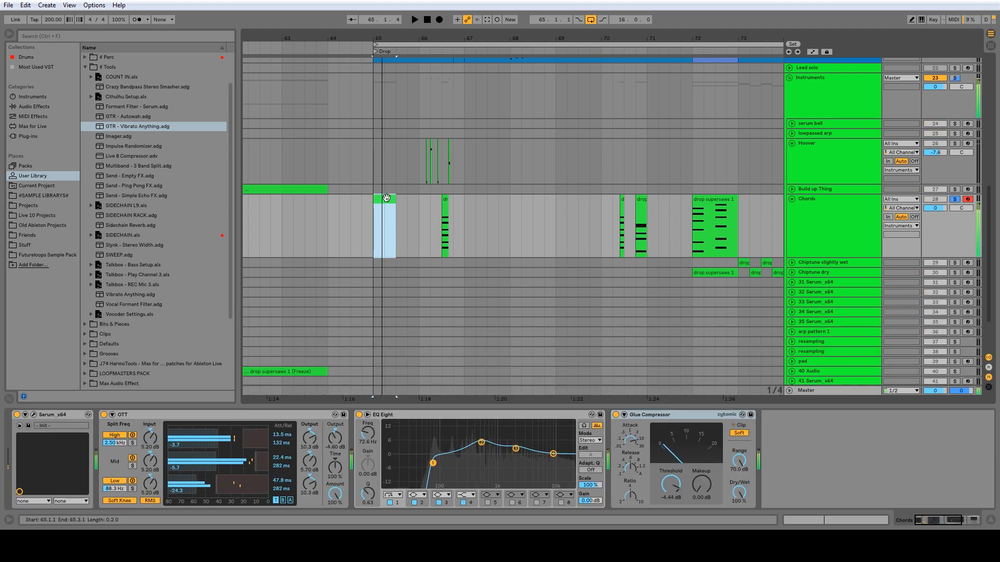
{"action": "double_click", "coordinate": [385, 197]}
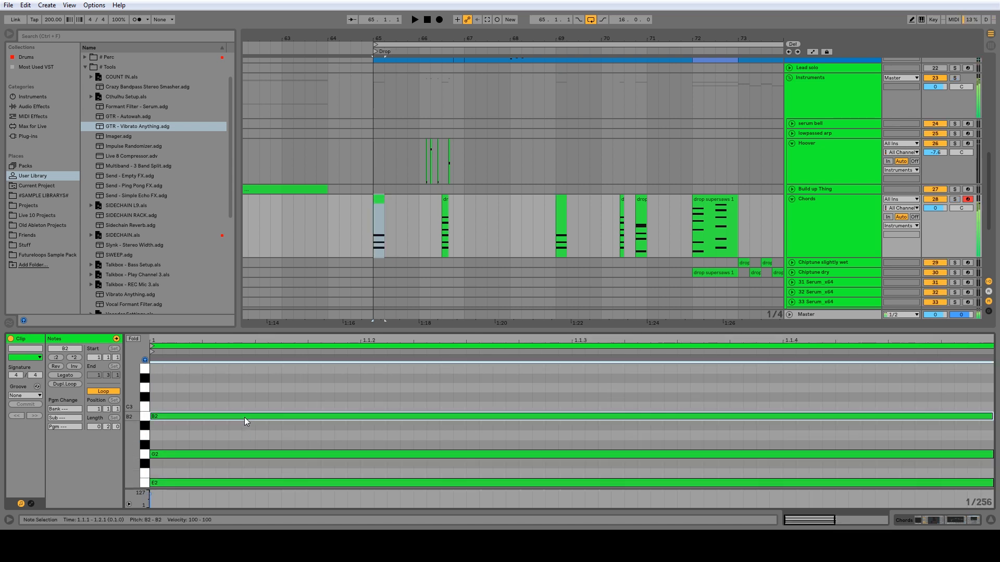
Add D3 and F#3 above the E2, G2 and B2 notes in the clip at 65.1.1 and audition the chord.
{"action": "left_click", "coordinate": [244, 387]}
{"action": "left_click_drag", "start_coordinate": [245, 387], "coordinate": [235, 462]}
{"action": "key", "text": "space"}
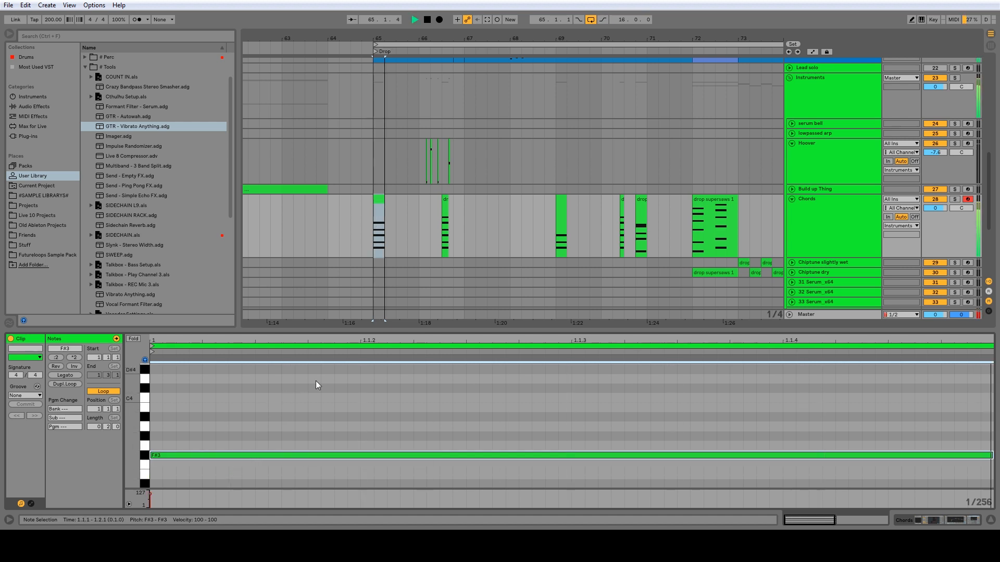
Copy the new chord clip from 65.1.1 to 69.1.1 and 71.1.1 on the Chords track.
{"action": "left_click_drag", "start_coordinate": [382, 205], "coordinate": [555, 208]}
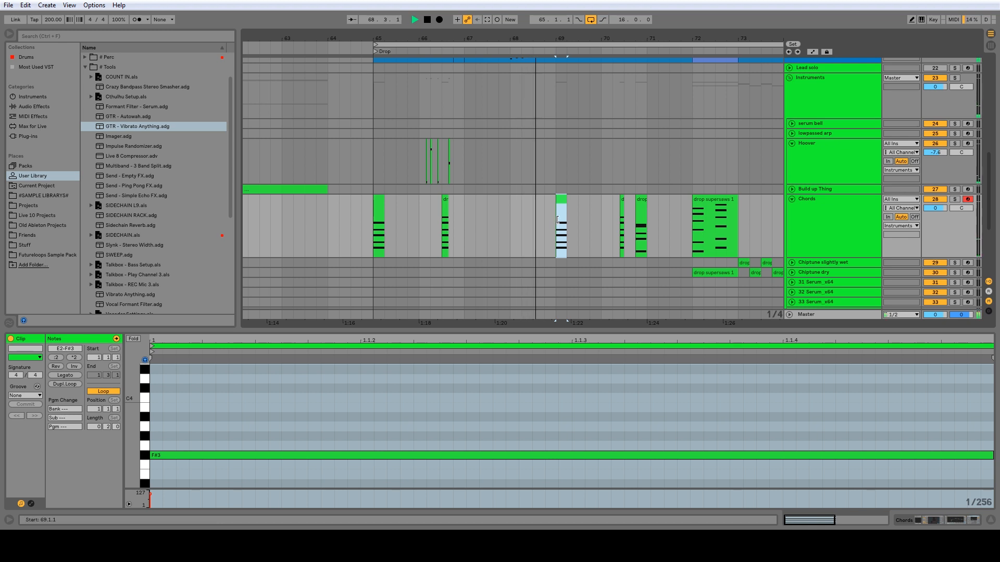
{"action": "left_click_drag", "start_coordinate": [558, 220], "coordinate": [649, 221]}
{"action": "key", "text": "space"}
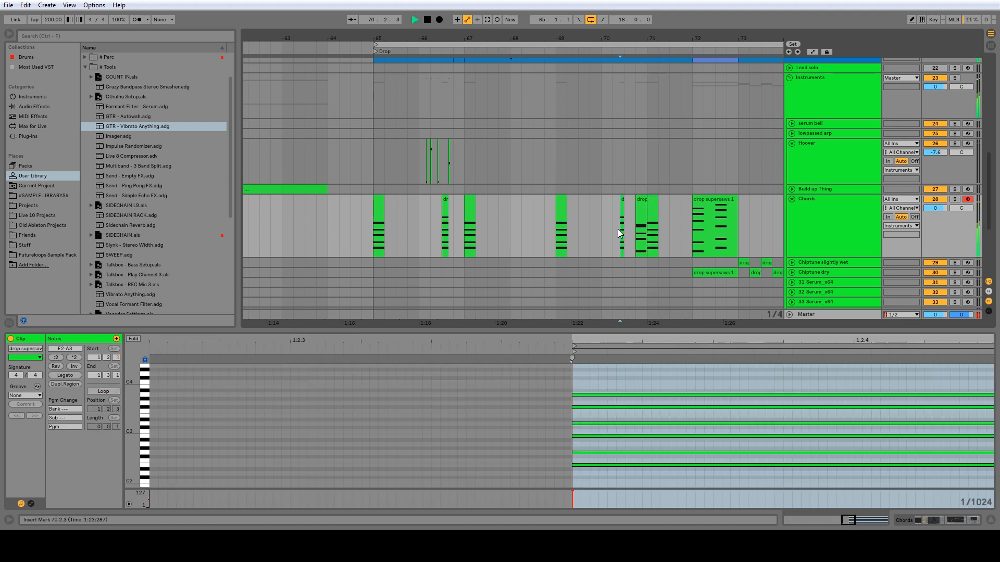
Audition the Chords part leading into bar 72 and again from 72.1.1.
{"action": "key", "text": "space"}
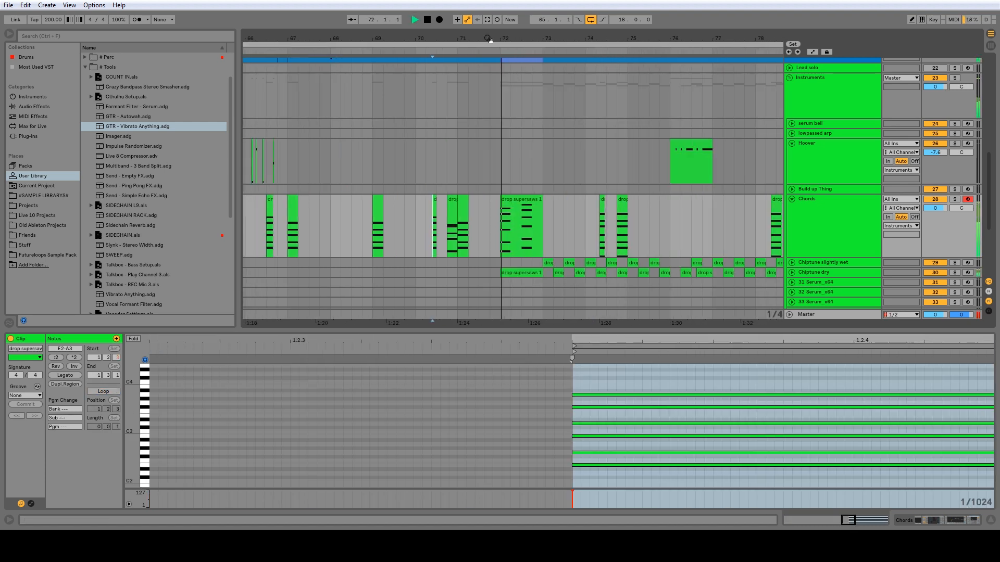
{"action": "left_click", "coordinate": [502, 216]}
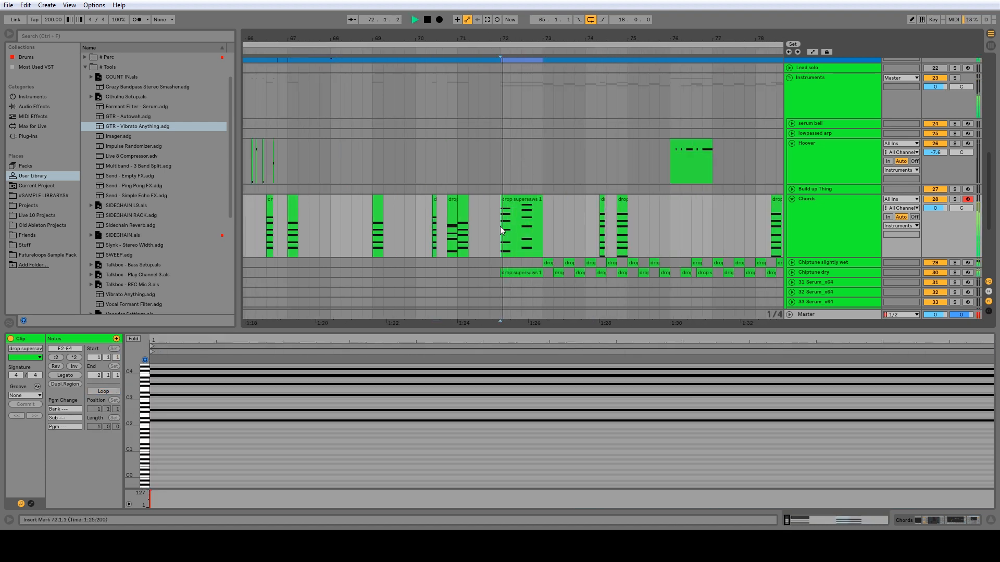
{"action": "key", "text": "space"}
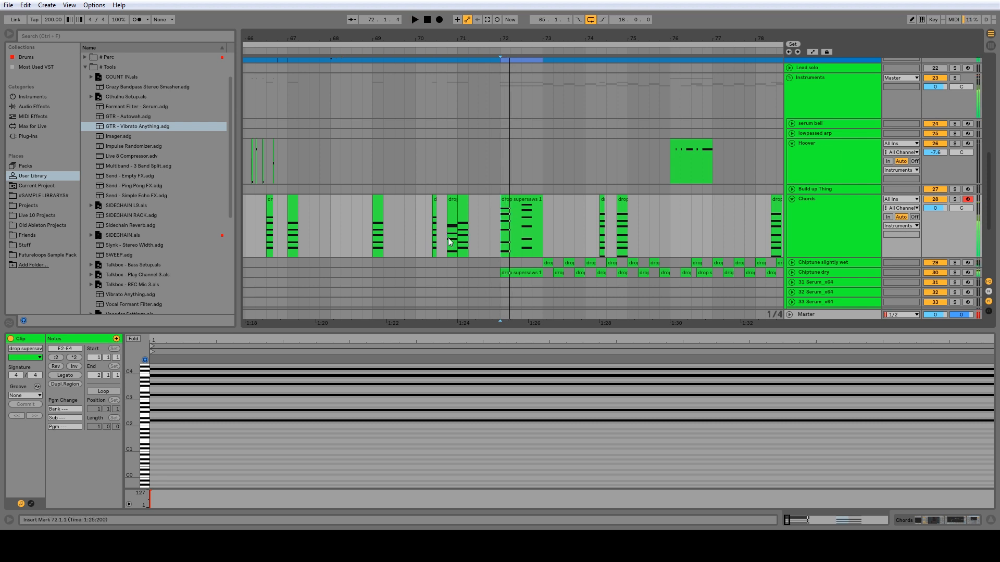
Audition the Chords stabs around 71.1.1 and into bar 72, then select the clip at 71.1.1.
{"action": "left_click", "coordinate": [449, 241]}
{"action": "left_click", "coordinate": [470, 241]}
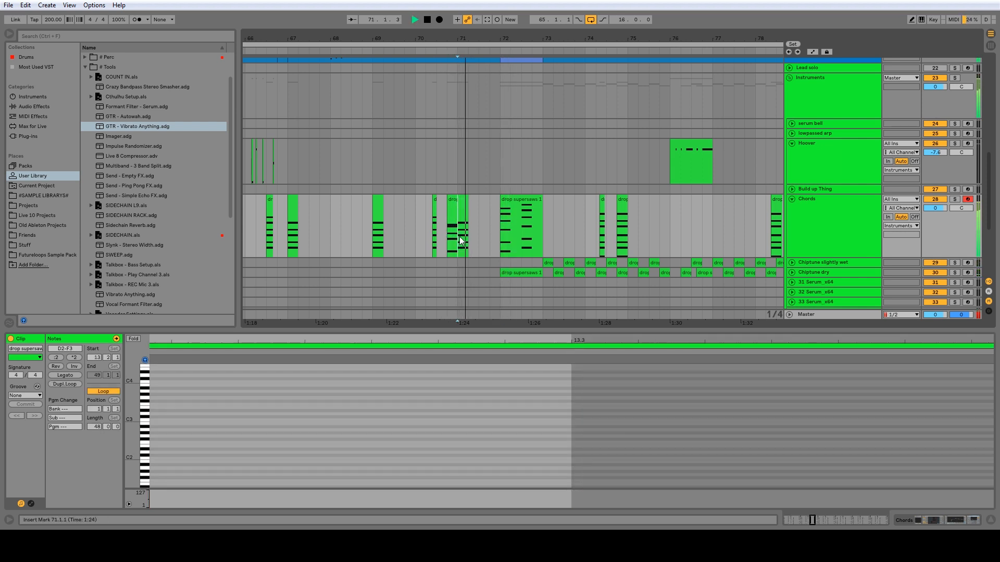
{"action": "left_click", "coordinate": [503, 242]}
{"action": "left_click", "coordinate": [462, 200]}
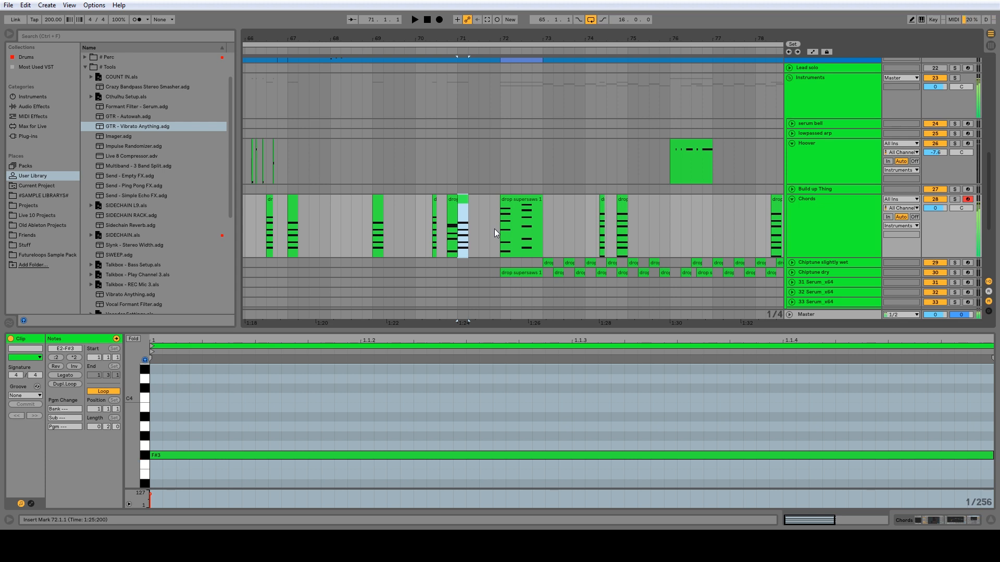
Delete the lowest note of both chords, D2 and E2, in the Chords clip at 72.1.1.
{"action": "left_click", "coordinate": [533, 214]}
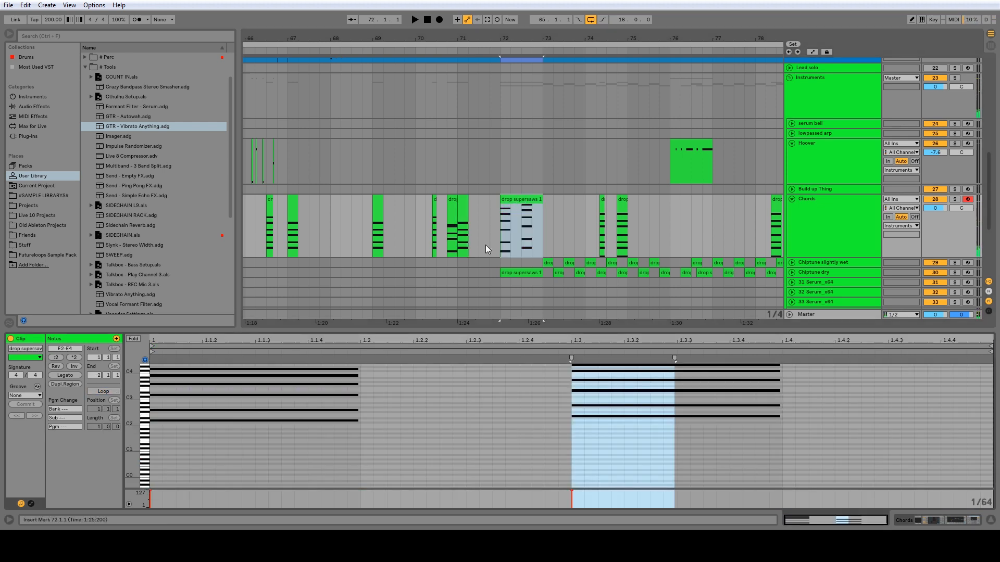
{"action": "left_click", "coordinate": [342, 419]}
{"action": "left_click", "coordinate": [340, 410], "text": "shift"}
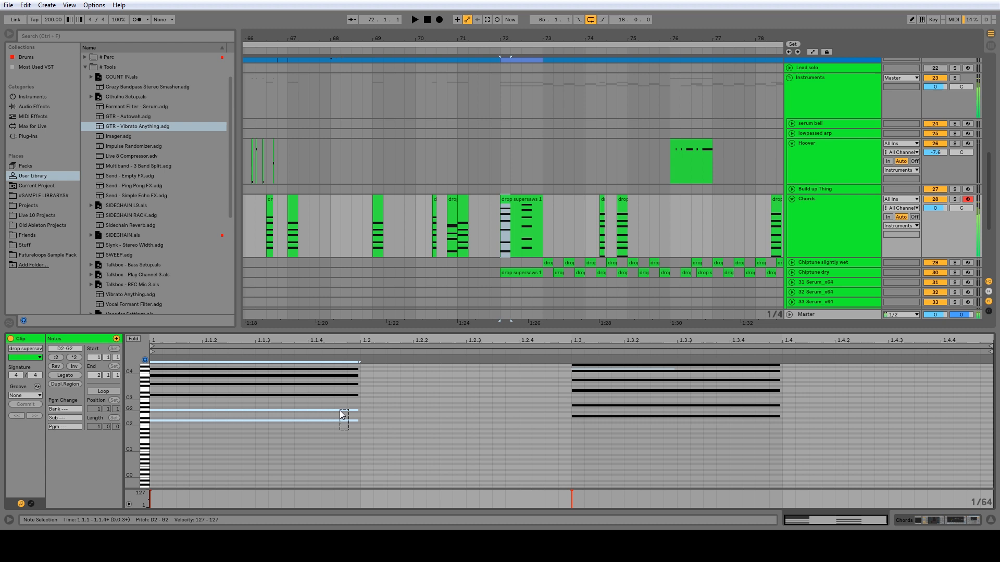
{"action": "left_click", "coordinate": [374, 414]}
{"action": "scroll", "coordinate": [378, 411], "scroll_direction": "up", "scroll_amount": 3}
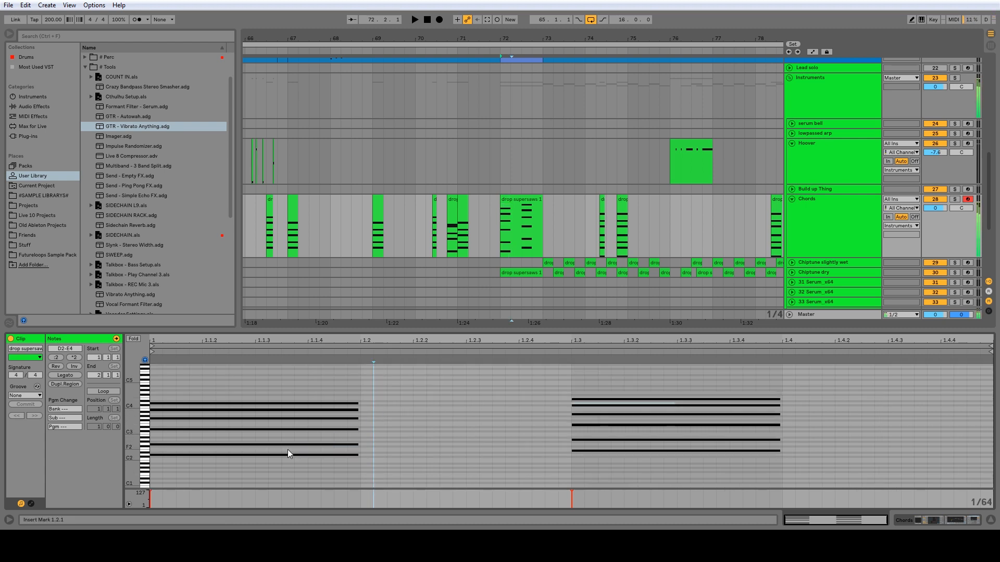
{"action": "left_click", "coordinate": [245, 445]}
{"action": "left_click_drag", "start_coordinate": [250, 451], "coordinate": [270, 461]}
{"action": "key", "text": "Delete"}
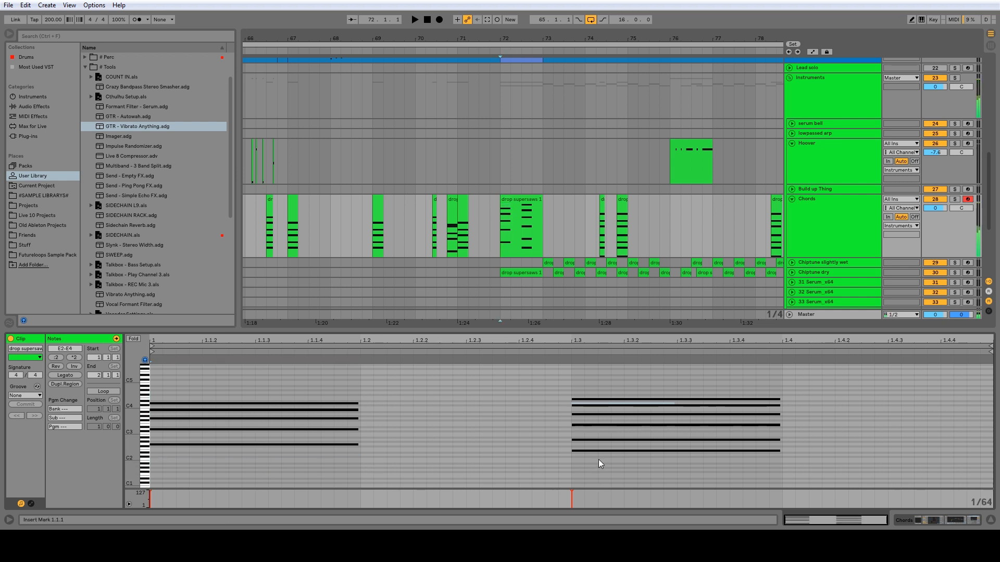
{"action": "left_click_drag", "start_coordinate": [552, 447], "coordinate": [590, 461]}
{"action": "key", "text": "Delete"}
Revoice the clip's first chord as G2, B2, D3, F#3 and A3, lasting from 1.1.1 to 1.2.1, and audition it.
{"action": "left_click_drag", "start_coordinate": [362, 460], "coordinate": [320, 392]}
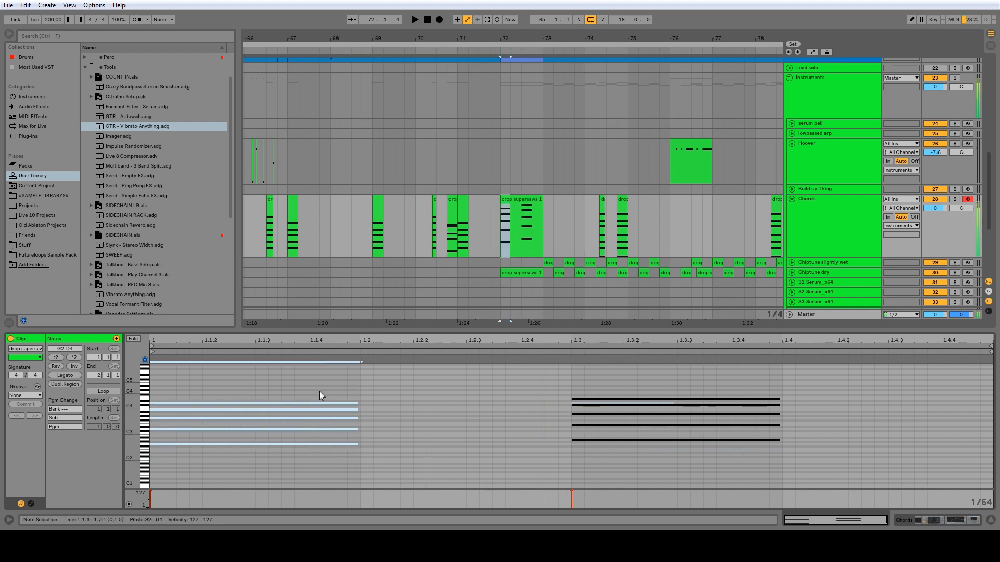
{"action": "left_click", "coordinate": [398, 440]}
{"action": "left_click_drag", "start_coordinate": [366, 439], "coordinate": [332, 432]}
{"action": "left_click", "coordinate": [378, 399]}
{"action": "key", "text": "Delete"}
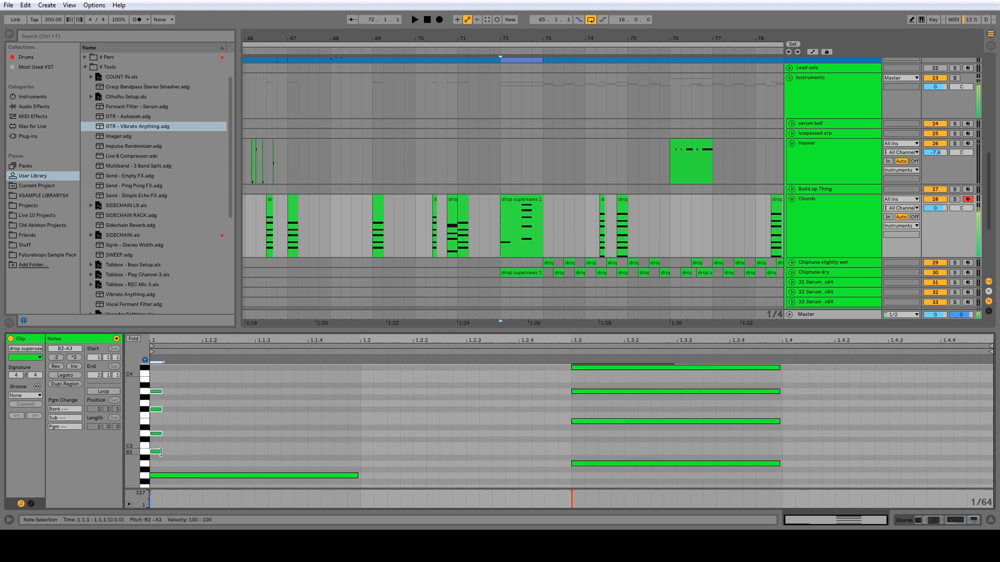
{"action": "left_click_drag", "start_coordinate": [161, 455], "coordinate": [359, 456]}
{"action": "left_click", "coordinate": [350, 475]}
{"action": "key", "text": "space"}
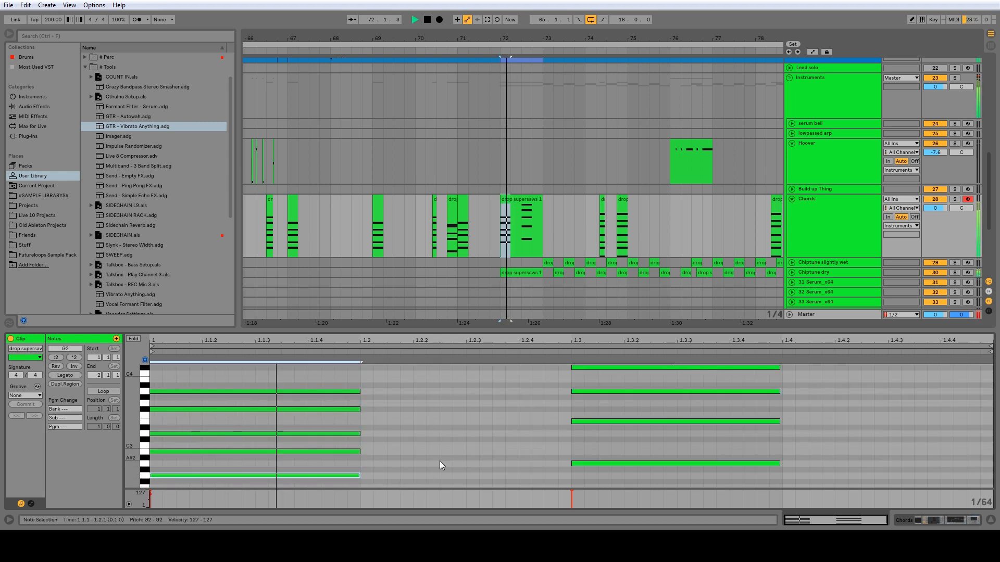
Revoice the clip's second chord as A2, C#3, E3, G#3 and B3, lasting from 1.3.1 to 1.4.1, and audition it.
{"action": "left_click", "coordinate": [589, 463]}
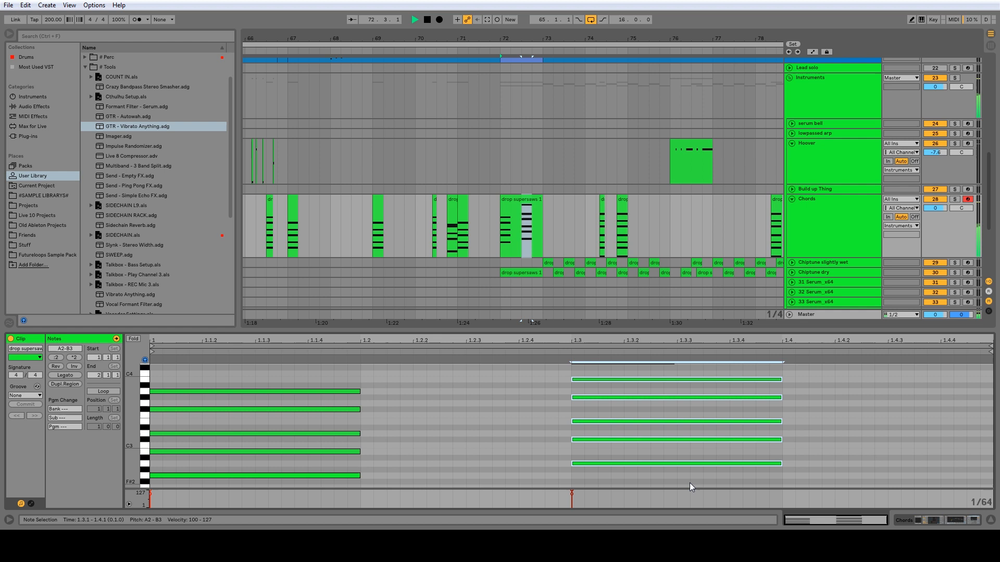
{"action": "key", "text": "space"}
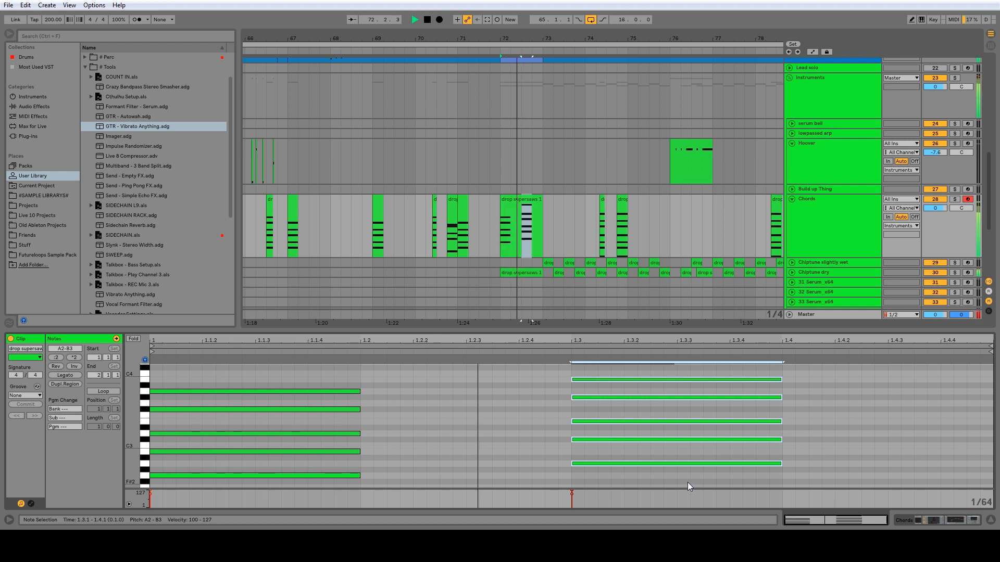
{"action": "key", "text": "space"}
{"action": "key", "text": "space"}
Show the whole drop in the arrangement and play it from 65.1.1.
{"action": "scroll", "coordinate": [573, 432], "scroll_direction": "down", "scroll_amount": 2}
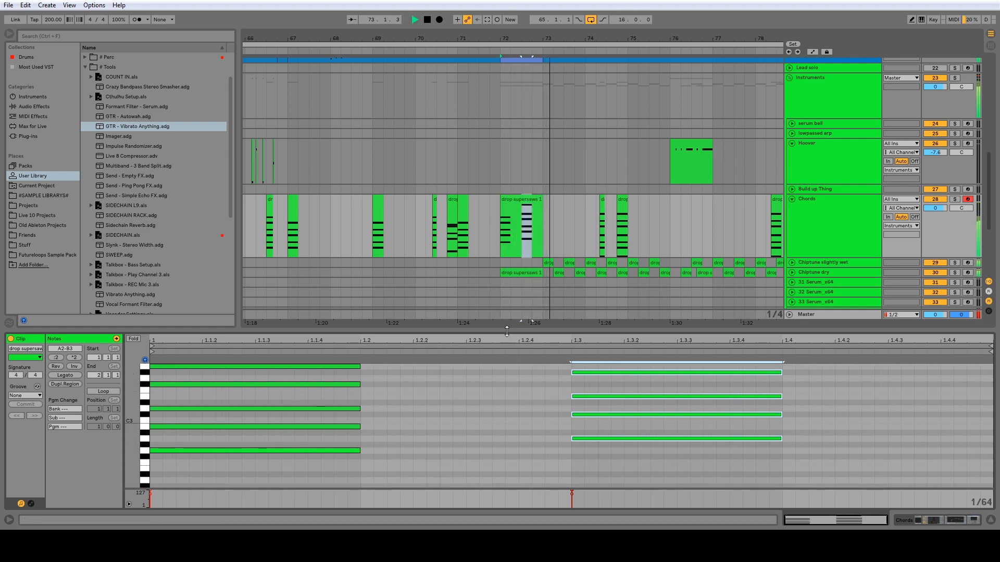
{"action": "left_click_drag", "start_coordinate": [508, 330], "coordinate": [497, 406]}
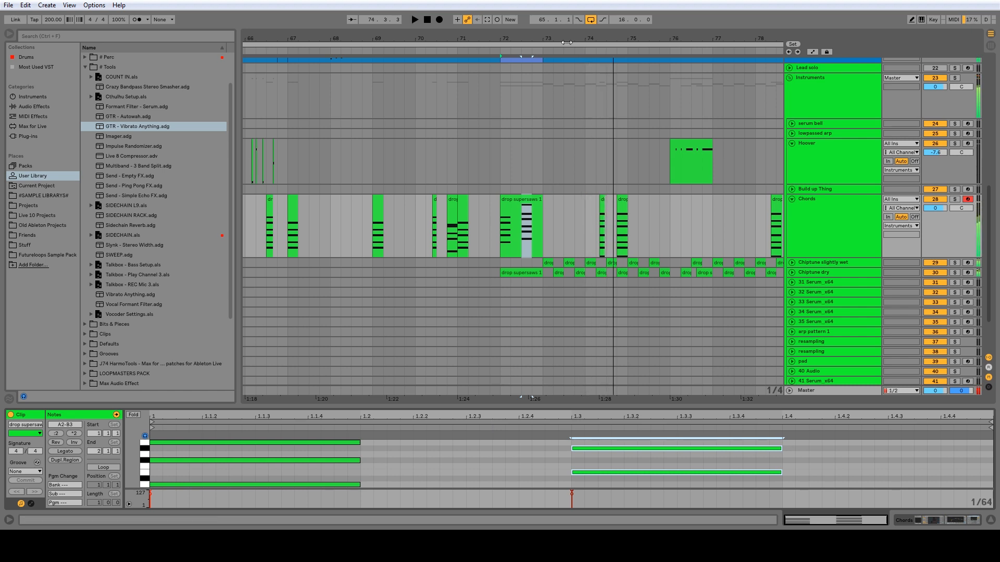
{"action": "left_click_drag", "start_coordinate": [564, 38], "coordinate": [564, 20]}
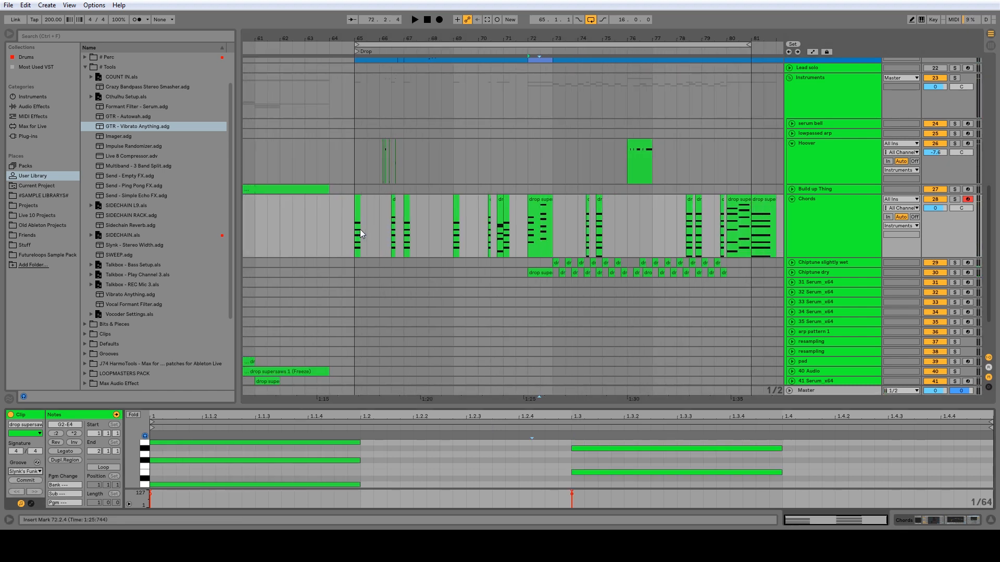
{"action": "left_click", "coordinate": [357, 234]}
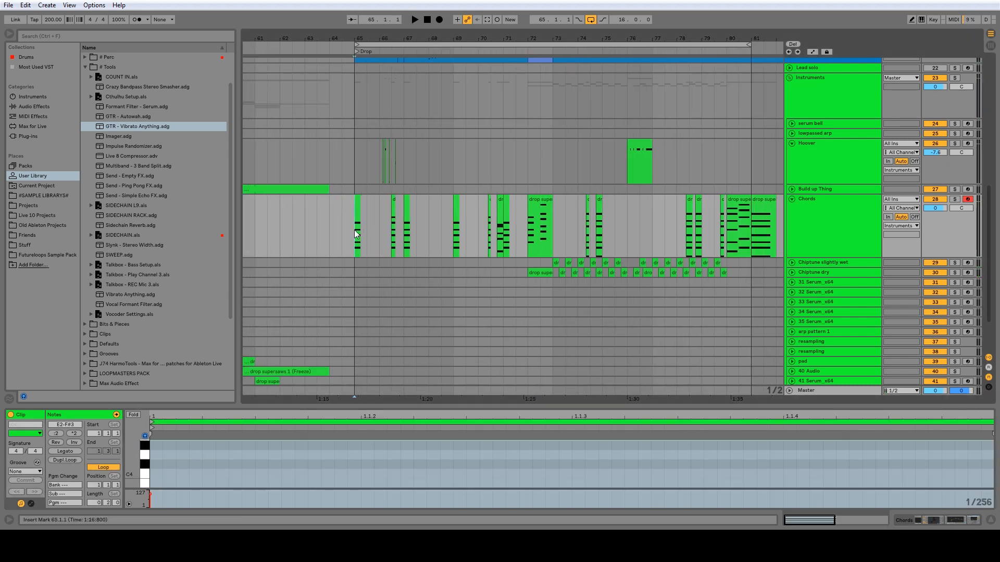
{"action": "key", "text": "space"}
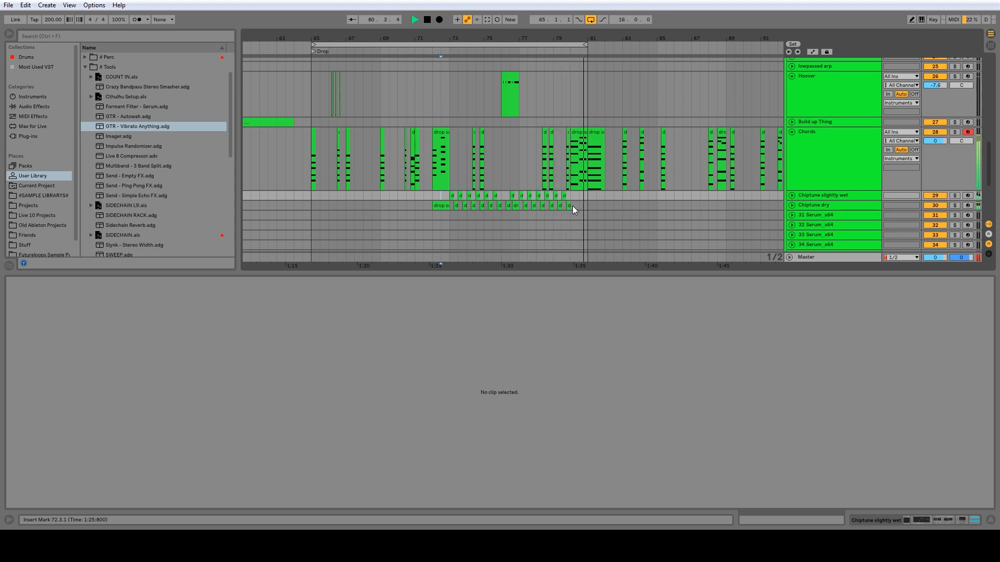
Delete the Chiptune slightly wet and Chiptune dry clips from 73.1.1 to 80.1.1 and copy the Chiptune dry clip at 72.1.1 to 80.1.1.
{"action": "left_click_drag", "start_coordinate": [572, 206], "coordinate": [451, 196]}
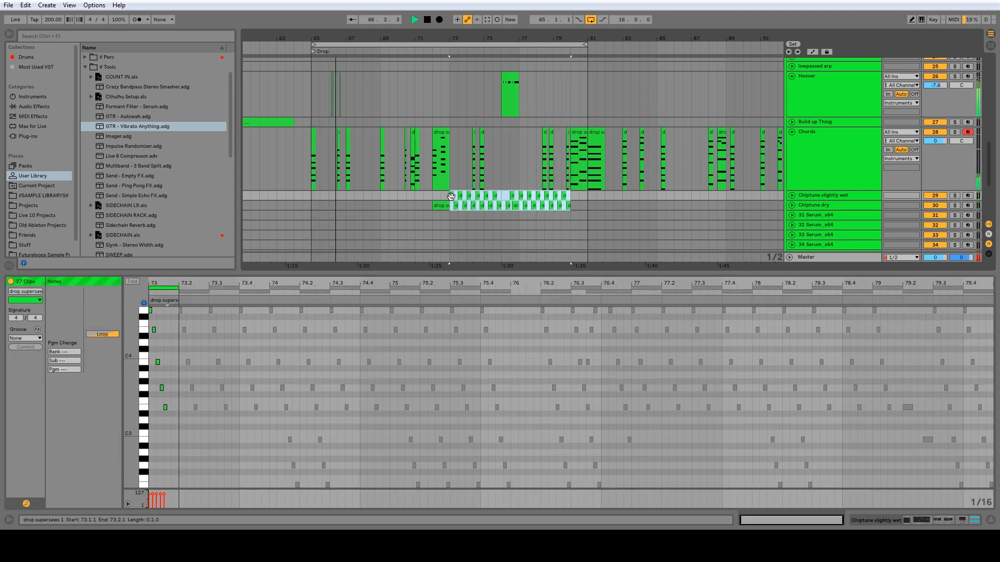
{"action": "key", "text": "Delete"}
{"action": "left_click", "coordinate": [462, 196]}
{"action": "left_click", "coordinate": [434, 203]}
{"action": "key", "text": "space"}
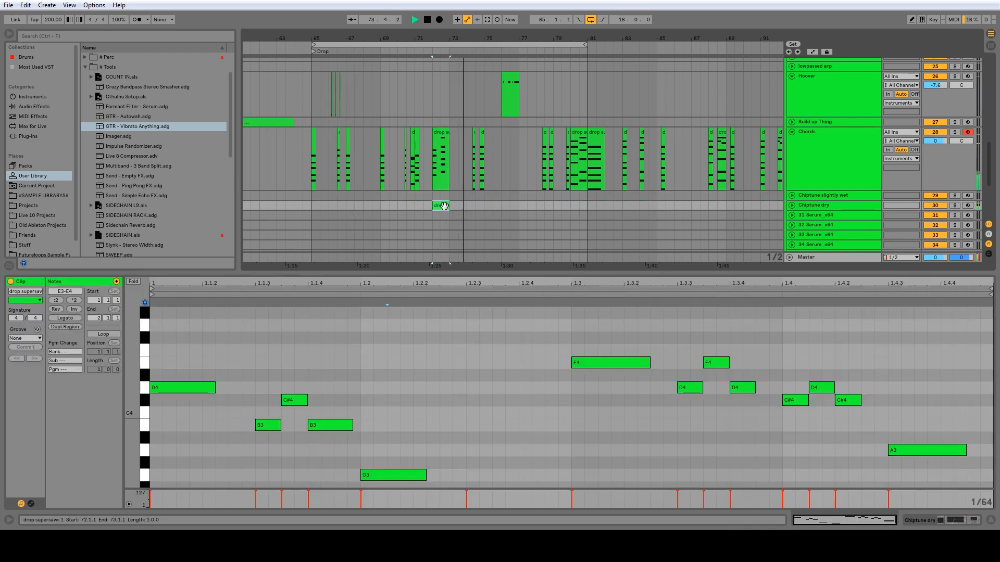
{"action": "left_click_drag", "start_coordinate": [441, 204], "coordinate": [580, 204]}
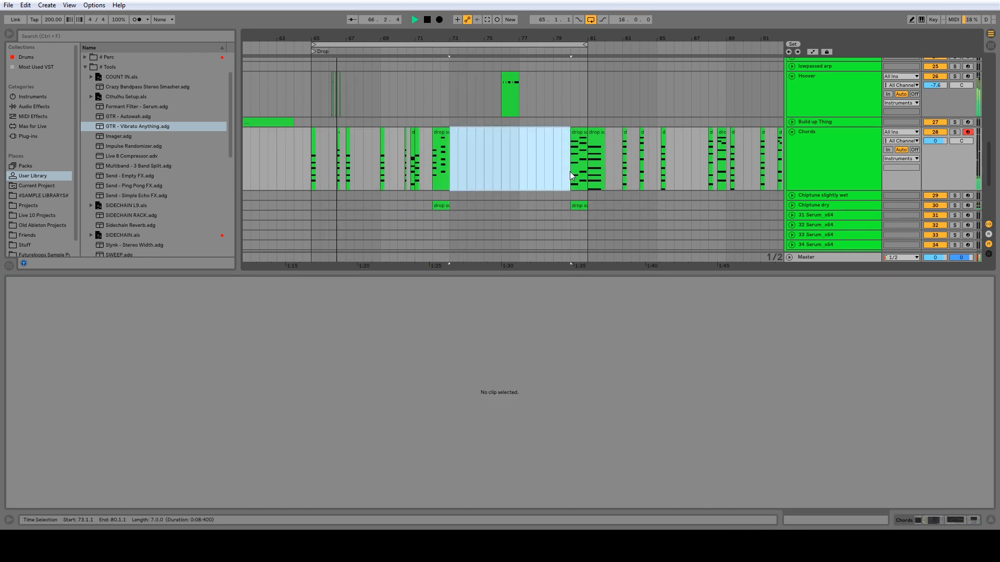
Replace the Chords clips between 73.1.1 and 80.1.1 with a copy of the pattern starting at 65.1.1 and listen through.
{"action": "left_click", "coordinate": [535, 174]}
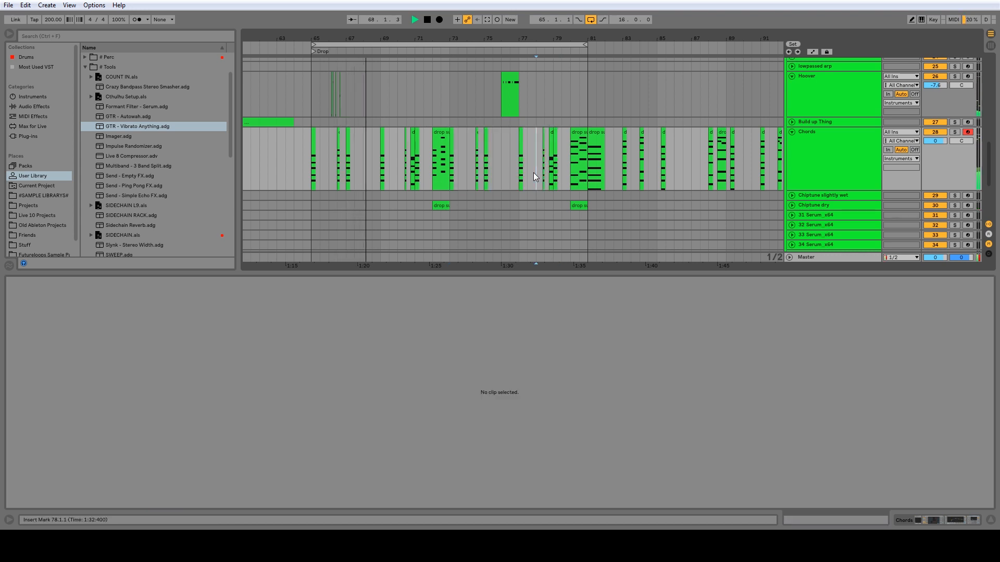
{"action": "left_click", "coordinate": [530, 174]}
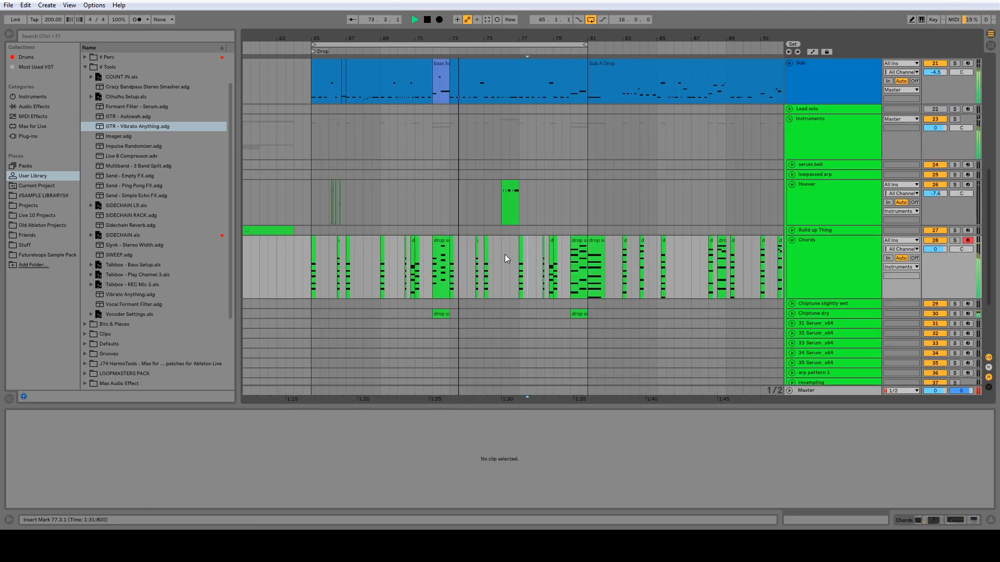
{"action": "scroll", "coordinate": [505, 254], "scroll_direction": "up", "scroll_amount": 5}
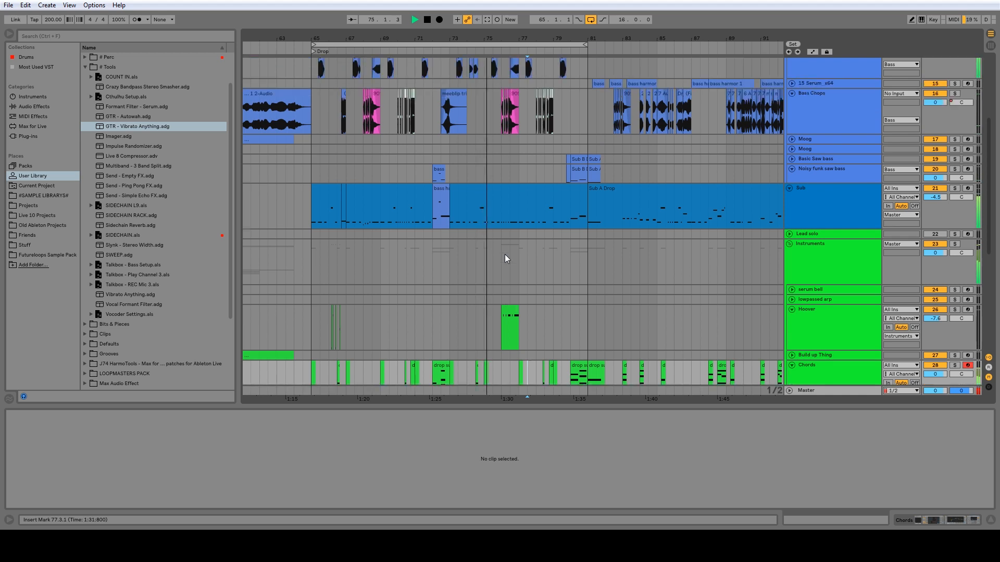
{"action": "scroll", "coordinate": [505, 254], "scroll_direction": "down", "scroll_amount": 4}
{"action": "scroll", "coordinate": [504, 255], "scroll_direction": "down", "scroll_amount": 1}
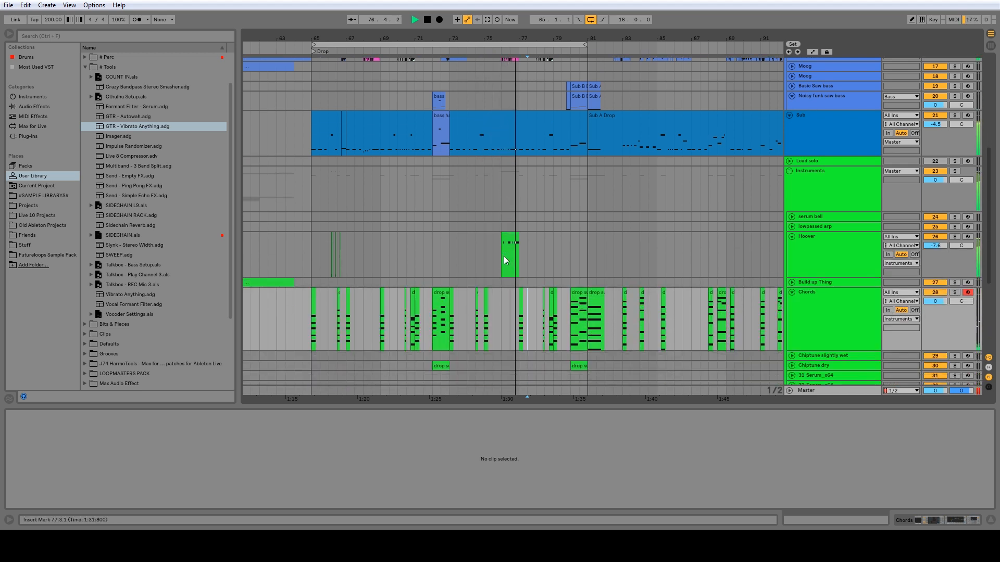
Assign a groove to the Hoover clip at 76.1.1 and audition it.
{"action": "left_click", "coordinate": [509, 258]}
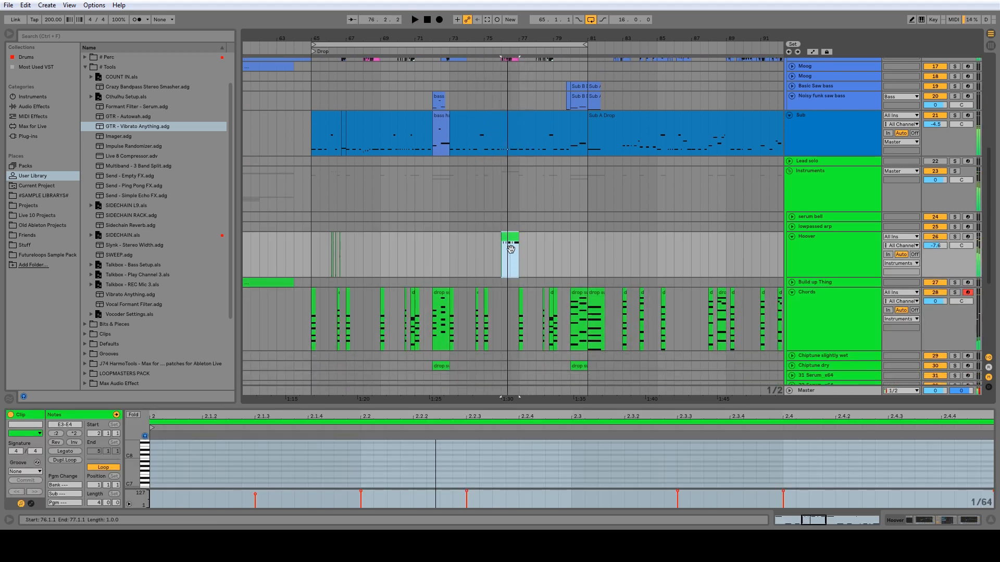
{"action": "left_click", "coordinate": [37, 471]}
{"action": "left_click", "coordinate": [37, 486]}
{"action": "key", "text": "space"}
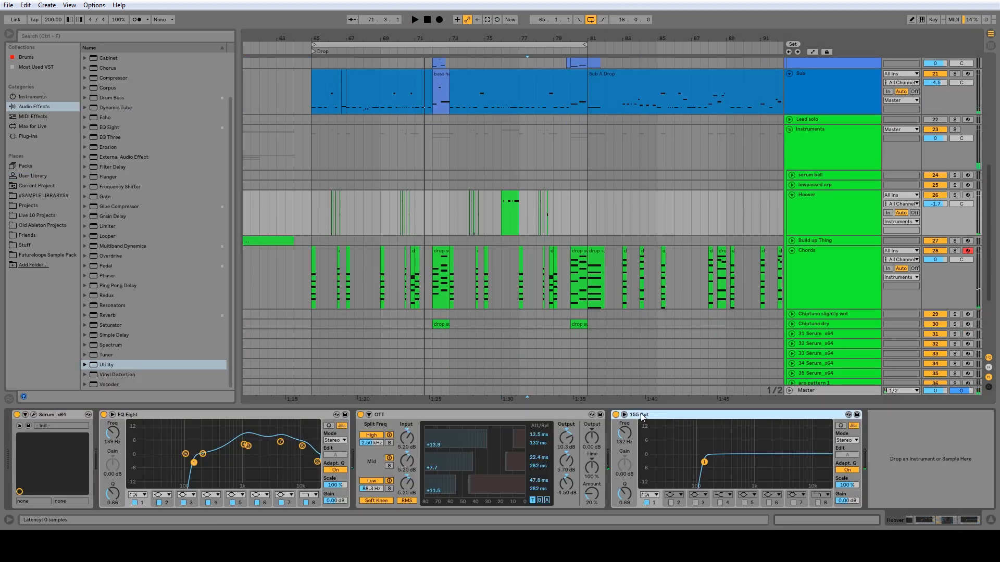
Remove the 155 Cut EQ from the Hoover chain and compare the sound from 66.1.1 with EQ Eight on and off.
{"action": "left_click", "coordinate": [151, 410]}
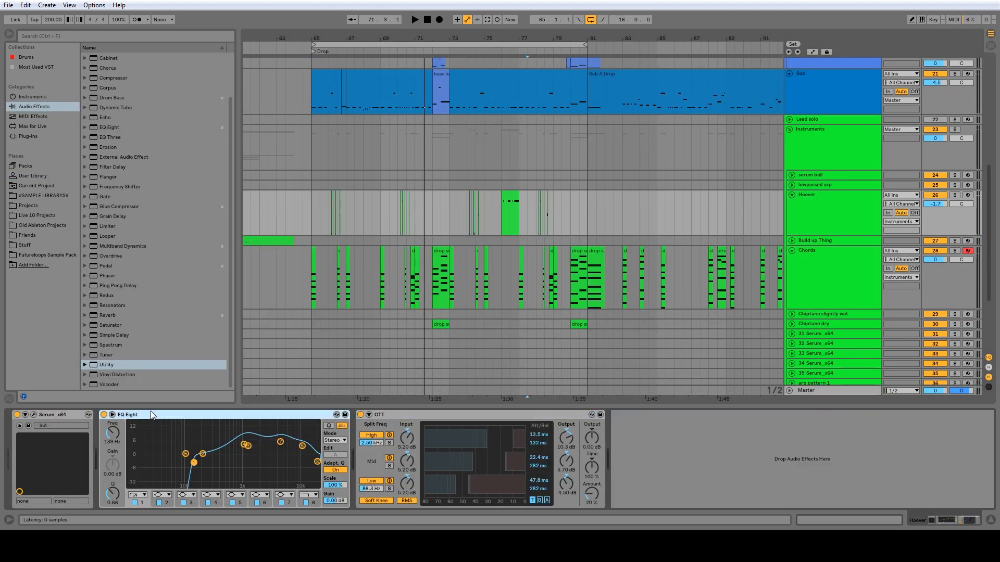
{"action": "key", "text": "space"}
{"action": "left_click", "coordinate": [330, 219]}
{"action": "key", "text": "space"}
{"action": "key", "text": "space"}
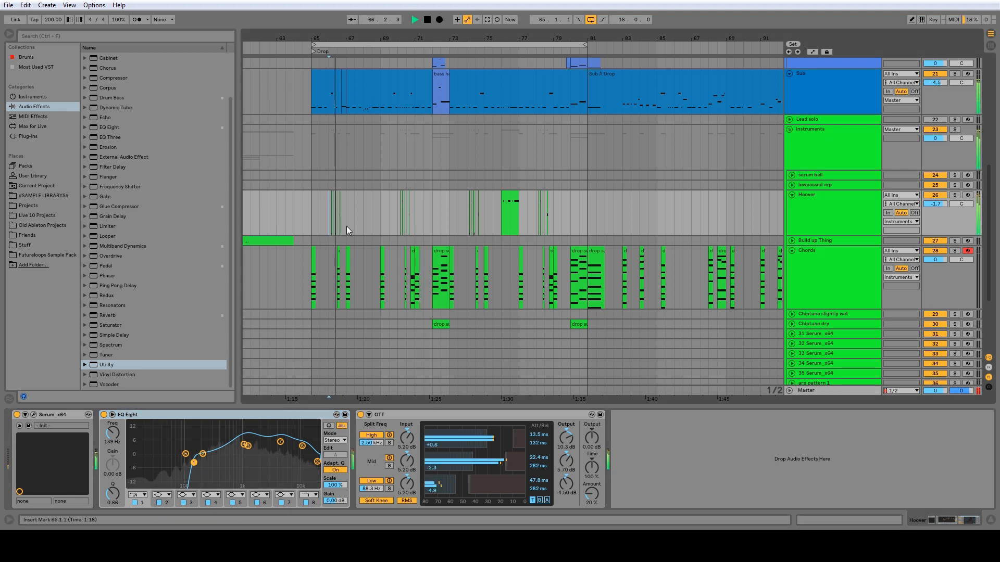
{"action": "key", "text": "space"}
{"action": "key", "text": "space"}
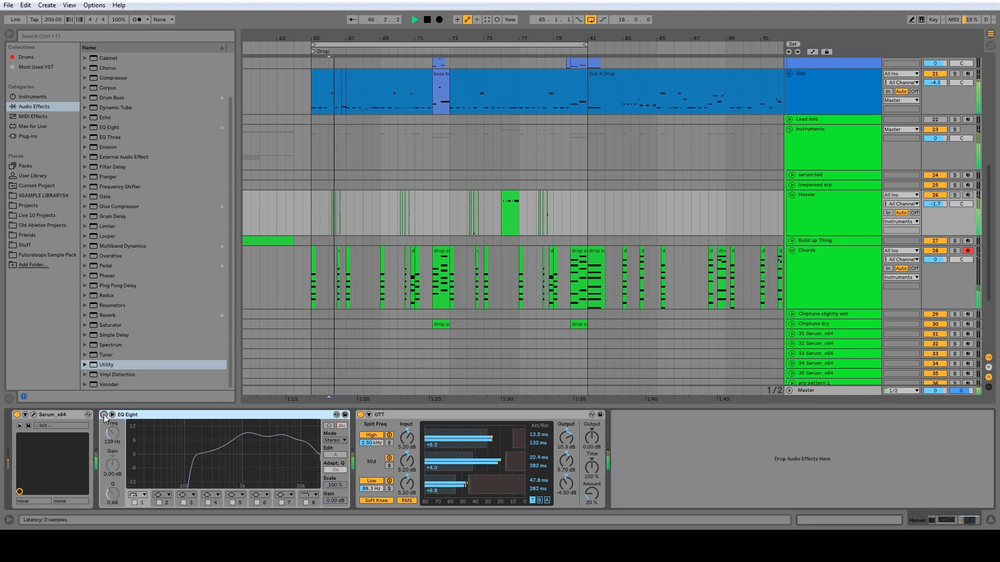
{"action": "key", "text": "space"}
{"action": "key", "text": "space"}
Set the Hoover track's EQ Eight output gain to -2.25 dB and audition the stabs from 66.1.1.
{"action": "left_click_drag", "start_coordinate": [335, 501], "coordinate": [335, 511]}
{"action": "key", "text": "space"}
{"action": "key", "text": "space"}
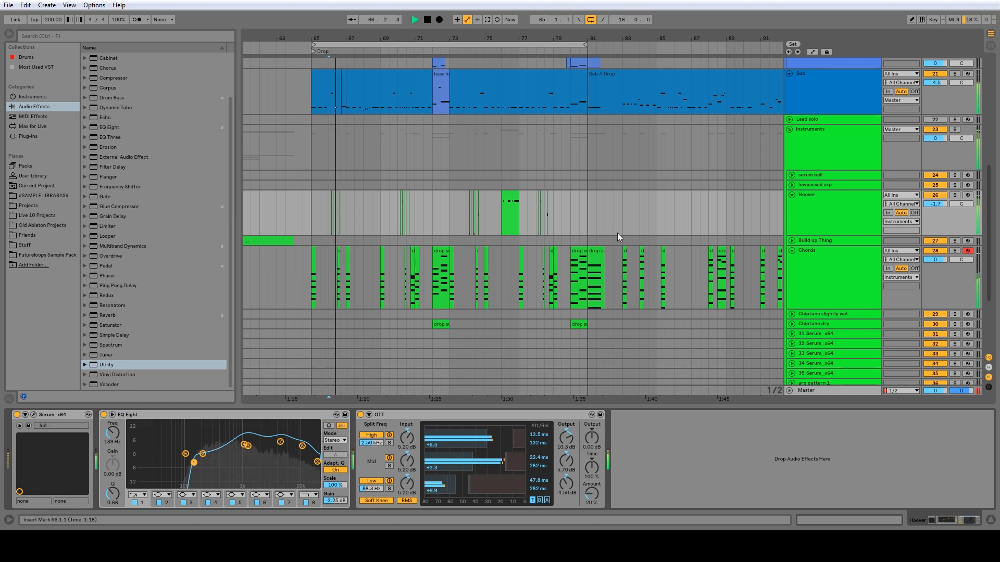
{"action": "key", "text": "space"}
Add a Glue Compressor with a -1.90 dB threshold after OTT on Hoover and set the track volume to -2.8 dB.
{"action": "left_click_drag", "start_coordinate": [119, 207], "coordinate": [665, 443]}
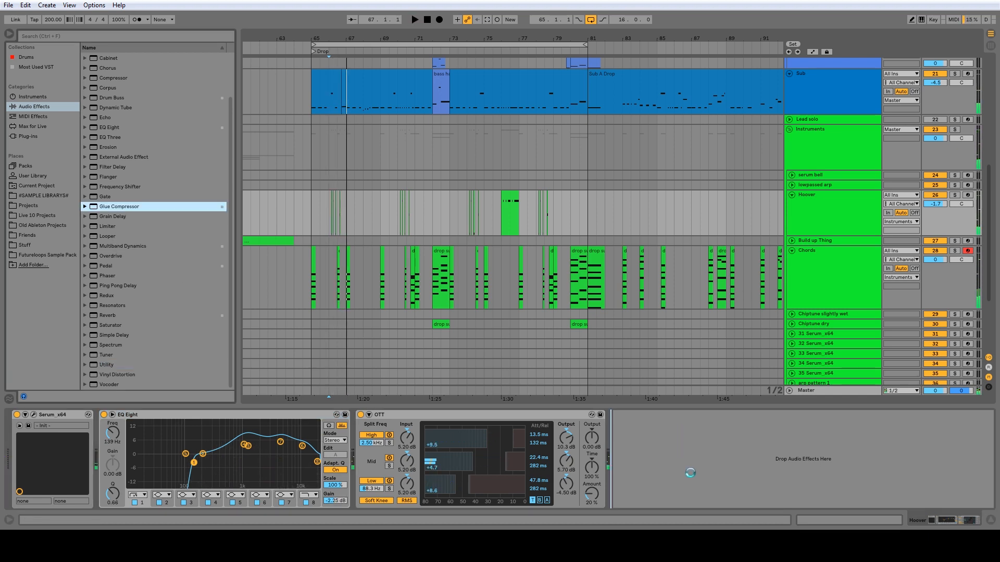
{"action": "key", "text": "space"}
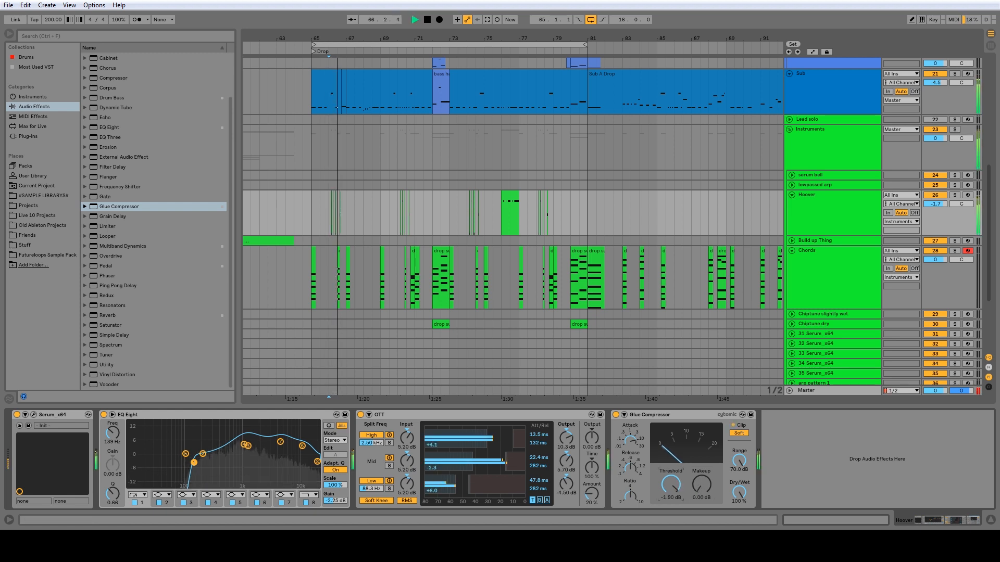
{"action": "left_click_drag", "start_coordinate": [940, 204], "coordinate": [940, 207]}
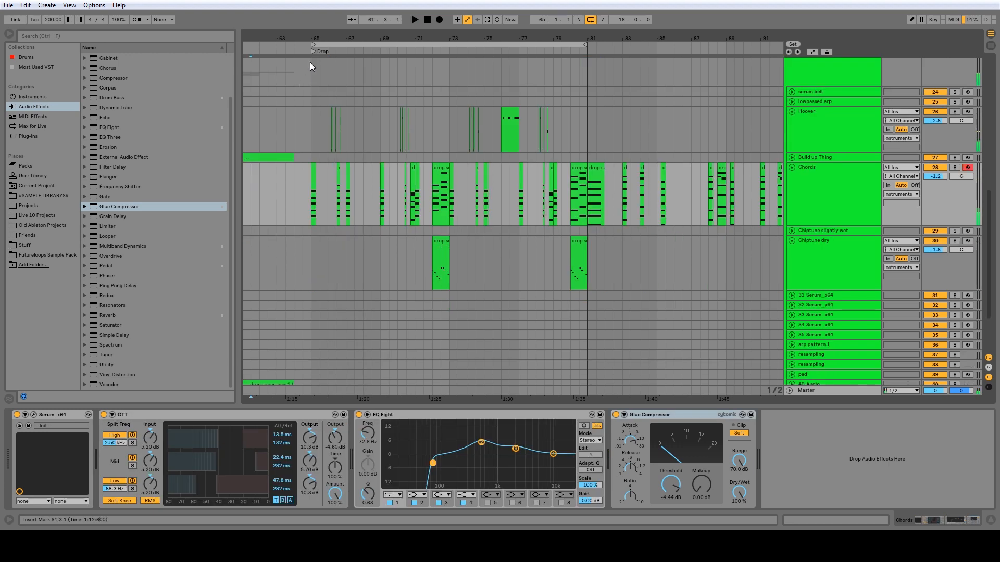
Play the song from 61.1.1 into the drop and review the bass and instrument tracks.
{"action": "left_click_drag", "start_coordinate": [312, 38], "coordinate": [372, 25]}
{"action": "scroll", "coordinate": [401, 219], "scroll_direction": "up", "scroll_amount": 3}
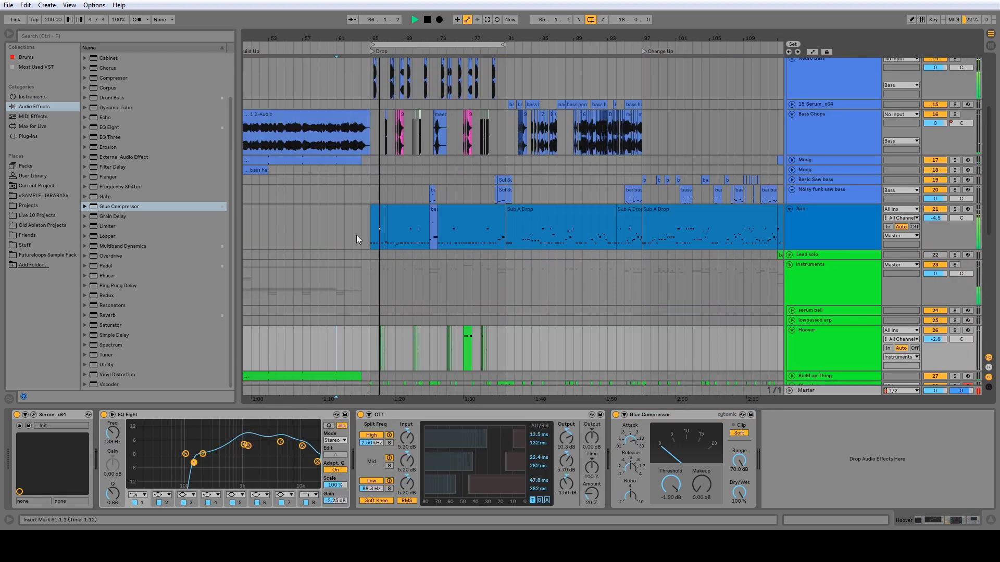
{"action": "scroll", "coordinate": [357, 235], "scroll_direction": "up", "scroll_amount": 5}
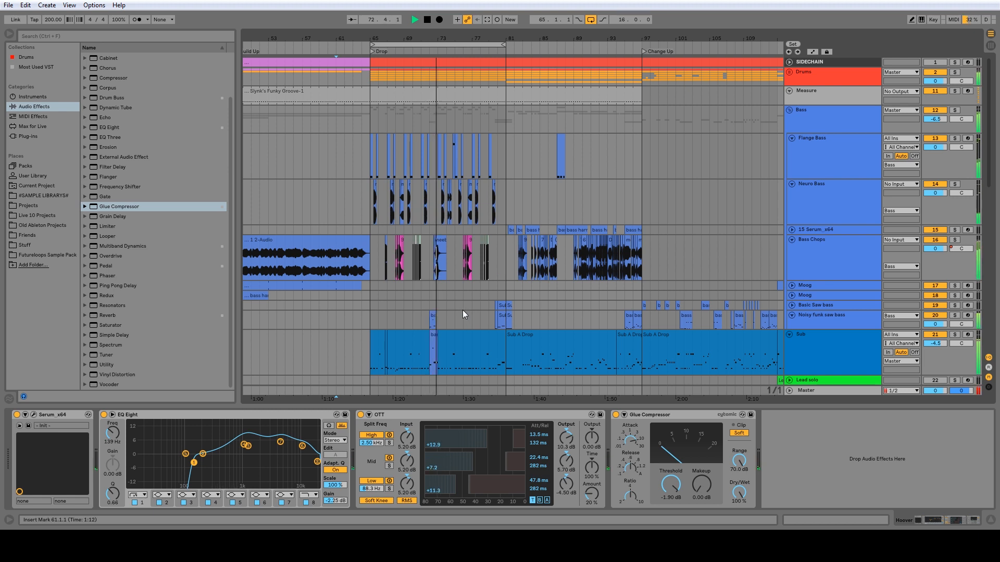
{"action": "scroll", "coordinate": [462, 310], "scroll_direction": "down", "scroll_amount": 5}
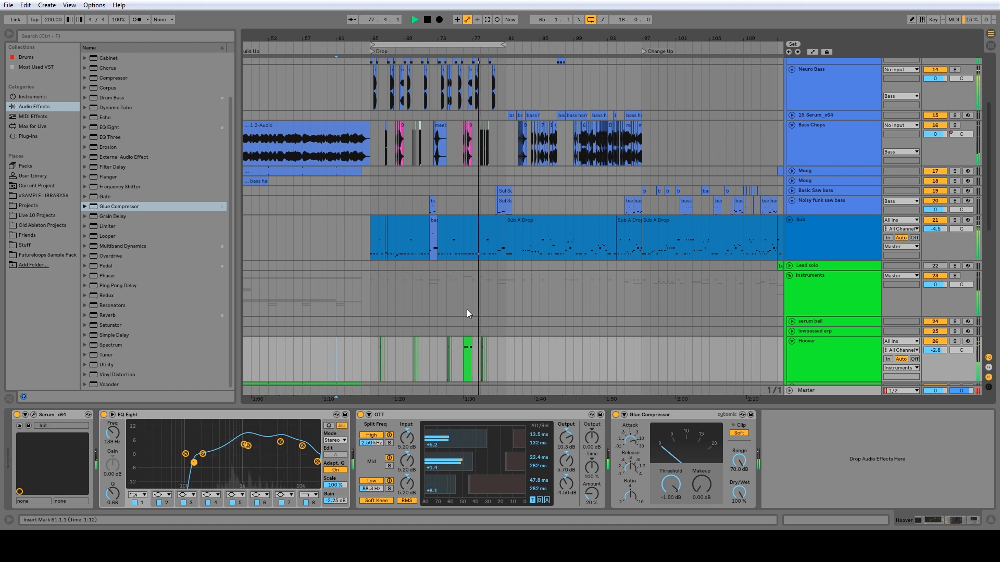
Turn off the arrangement loop and let playback run past bar 81 while reviewing the bass, Chords and chiptune tracks.
{"action": "scroll", "coordinate": [467, 314], "scroll_direction": "down", "scroll_amount": 4}
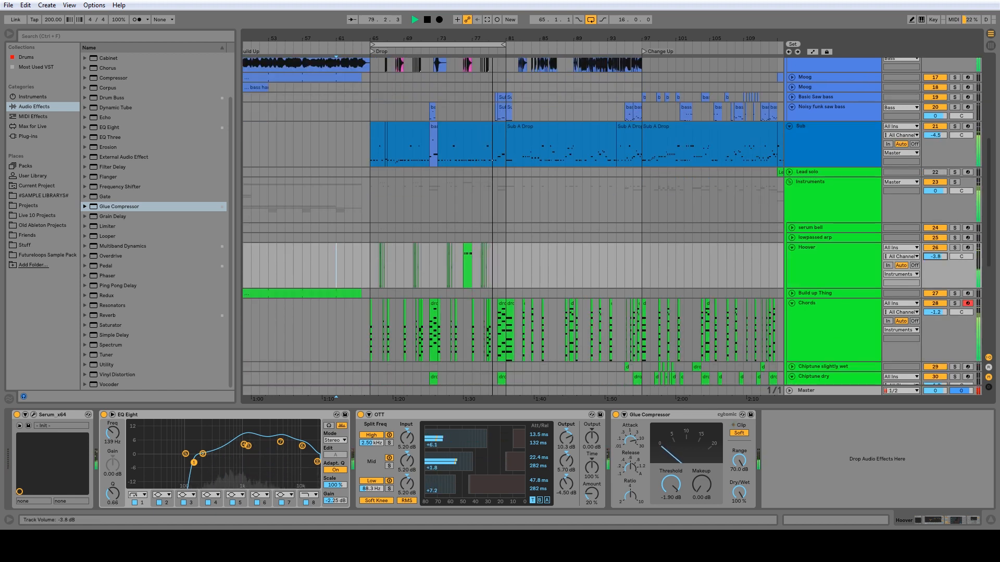
{"action": "left_click", "coordinate": [591, 20]}
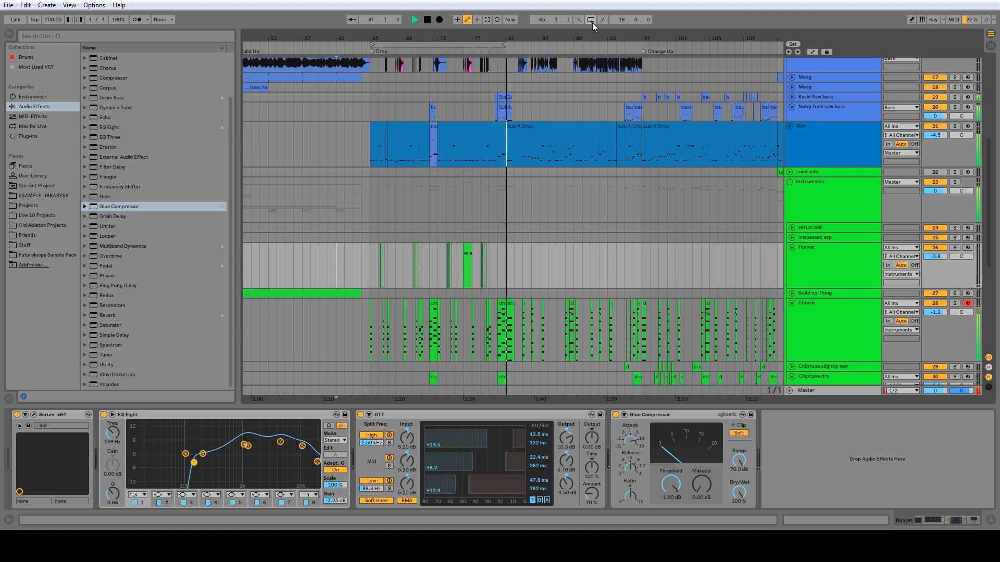
{"action": "scroll", "coordinate": [551, 227], "scroll_direction": "up", "scroll_amount": 1}
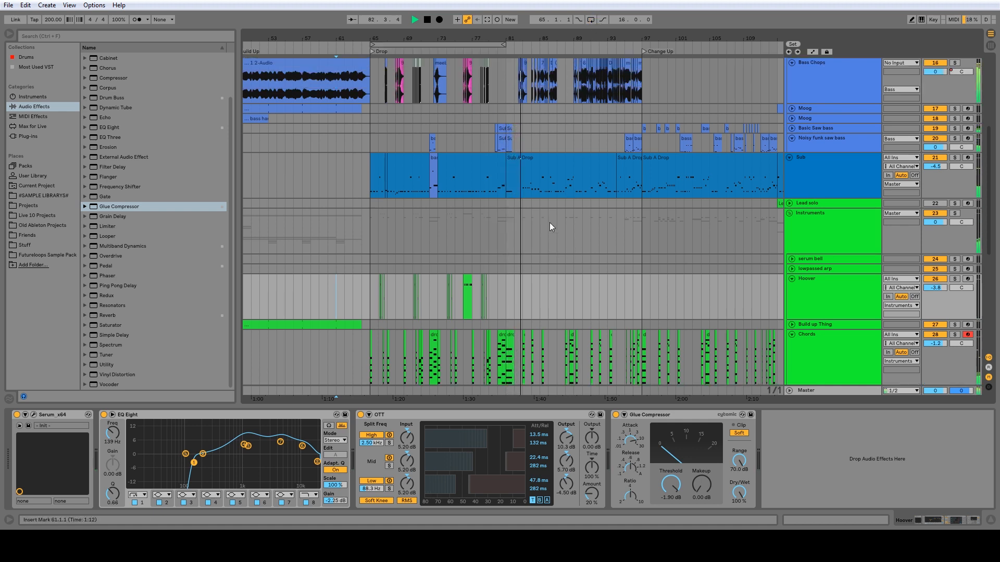
{"action": "scroll", "coordinate": [549, 222], "scroll_direction": "up", "scroll_amount": 2}
{"action": "scroll", "coordinate": [549, 224], "scroll_direction": "down", "scroll_amount": 3}
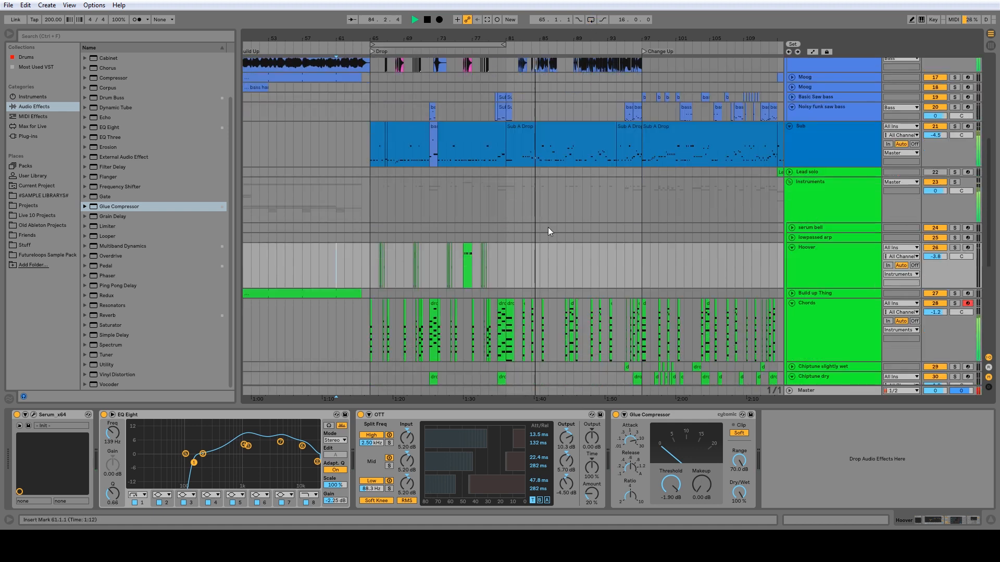
{"action": "scroll", "coordinate": [547, 231], "scroll_direction": "down", "scroll_amount": 2}
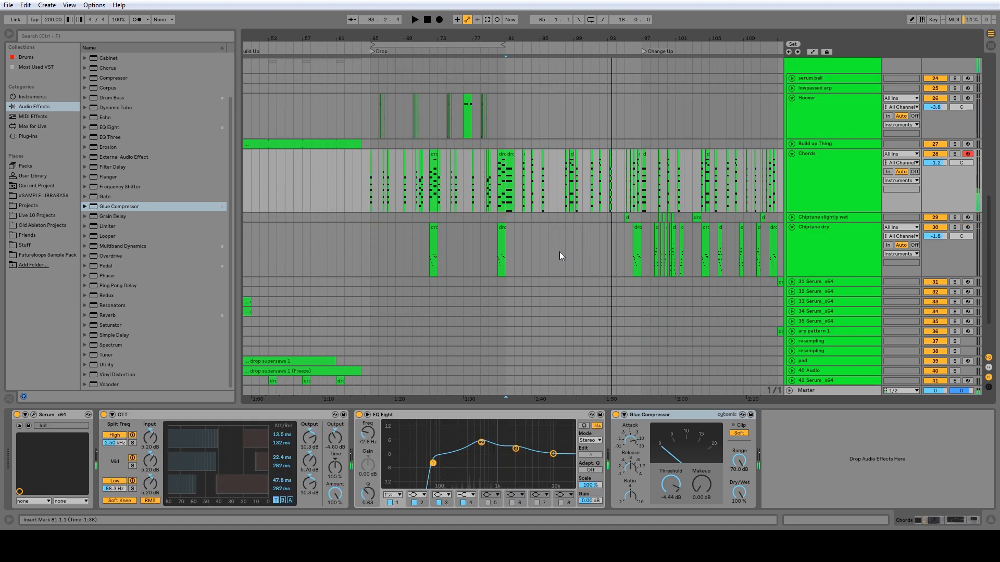
{"action": "scroll", "coordinate": [560, 252], "scroll_direction": "down", "scroll_amount": 3}
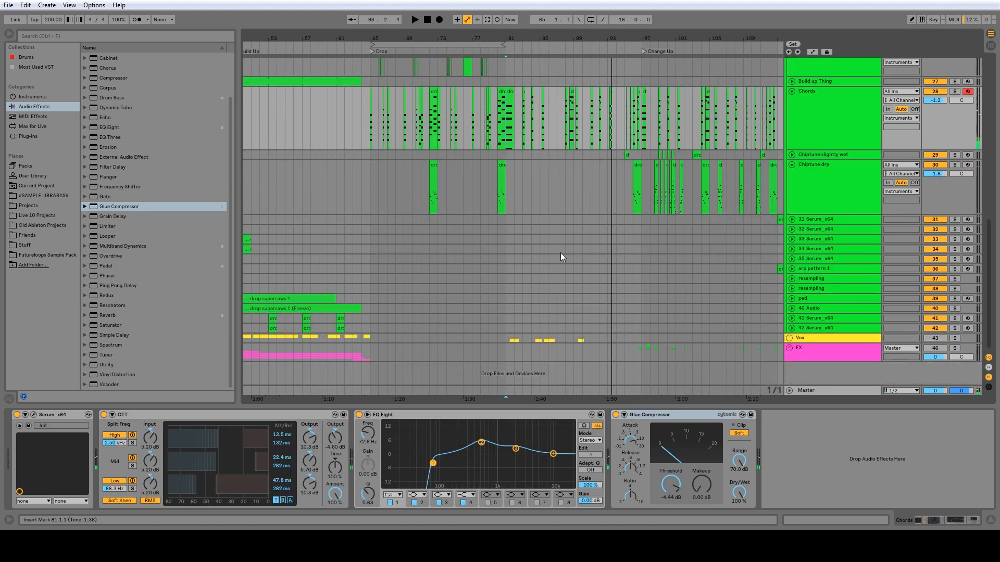
Select the range from bar 81 to bar 97 on the Chiptune dry track.
{"action": "left_click", "coordinate": [372, 206]}
{"action": "left_click_drag", "start_coordinate": [508, 192], "coordinate": [642, 183]}
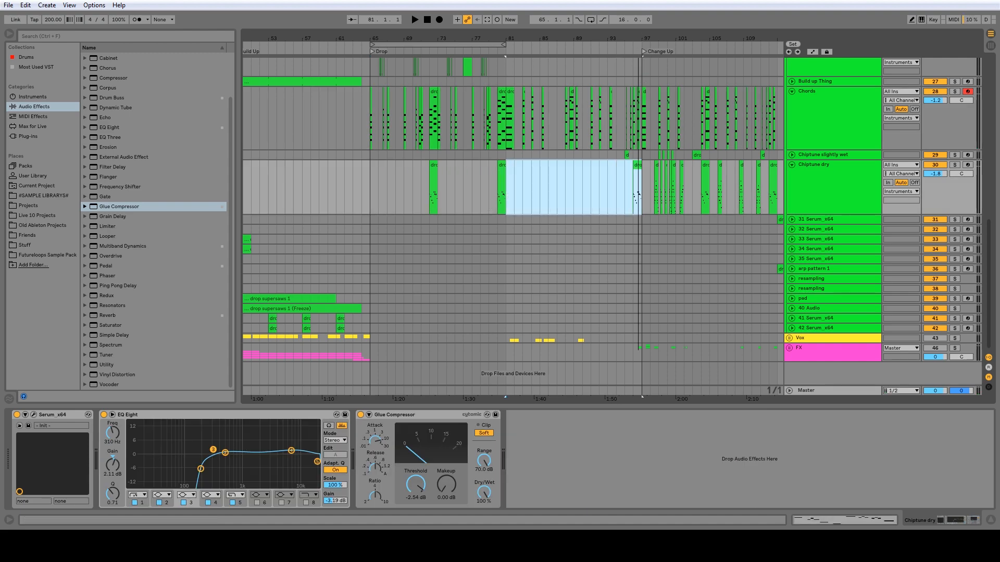
{"action": "left_click_drag", "start_coordinate": [443, 38], "coordinate": [442, 8]}
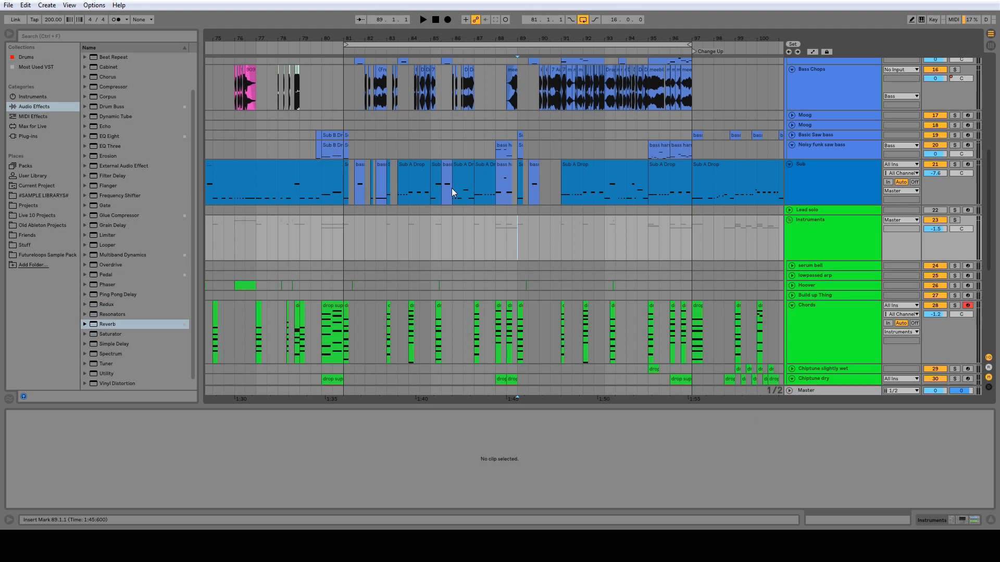
Select 81.1.1 to 97.1.1 on Neuro Bass and examine the bass and instrument arrangement across that section.
{"action": "scroll", "coordinate": [451, 189], "scroll_direction": "up", "scroll_amount": 5}
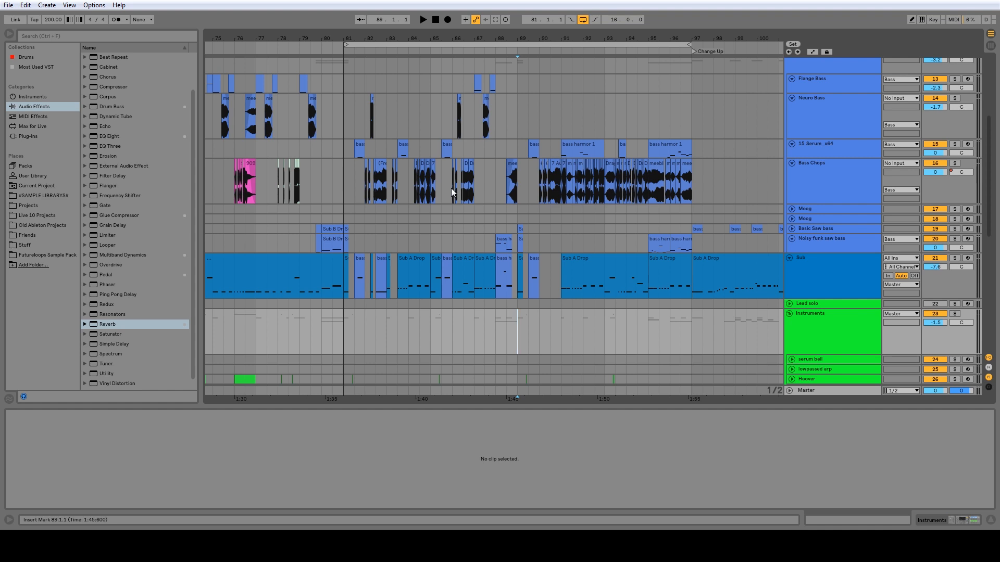
{"action": "scroll", "coordinate": [451, 189], "scroll_direction": "up", "scroll_amount": 3}
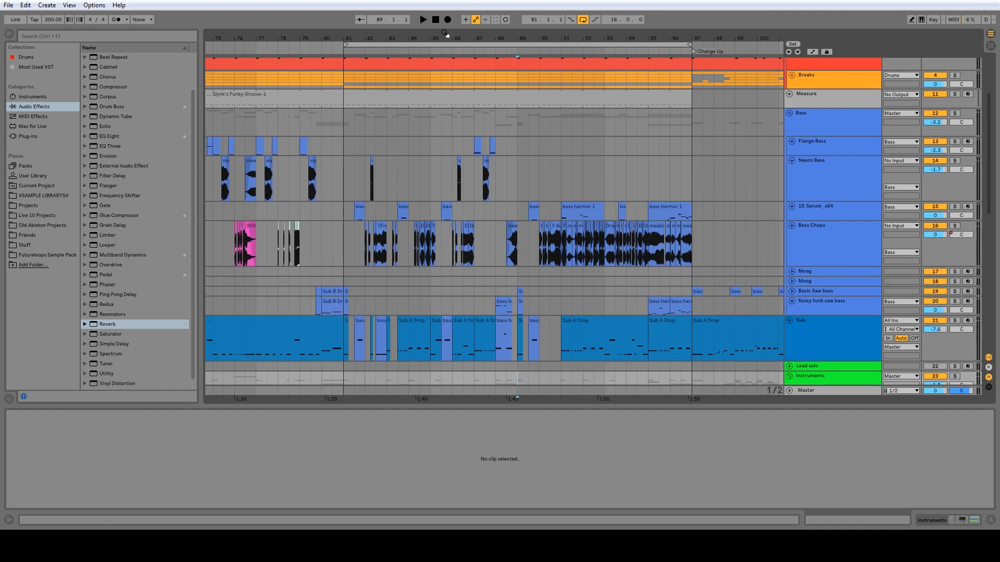
{"action": "left_click_drag", "start_coordinate": [445, 33], "coordinate": [510, 6]}
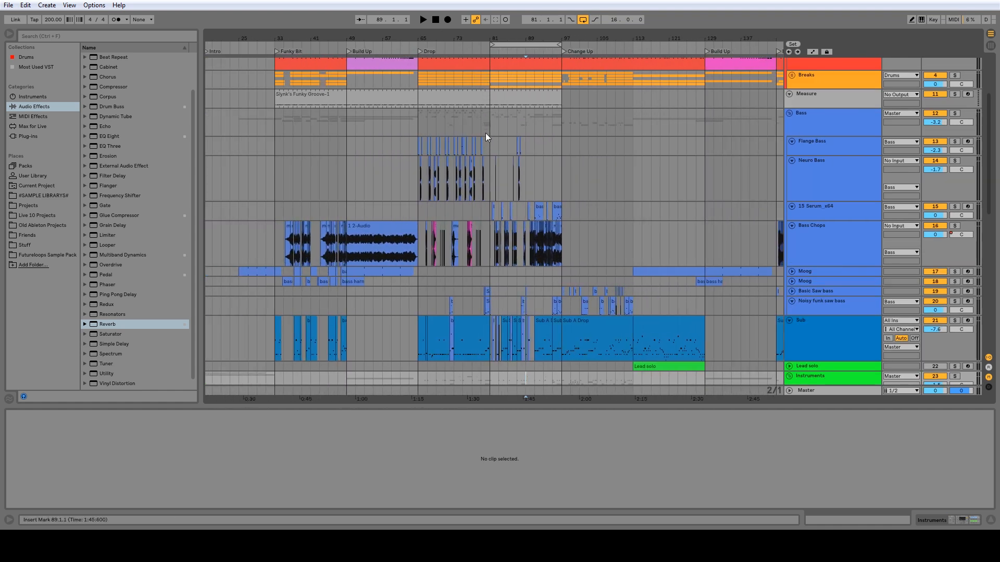
{"action": "left_click_drag", "start_coordinate": [515, 189], "coordinate": [564, 184]}
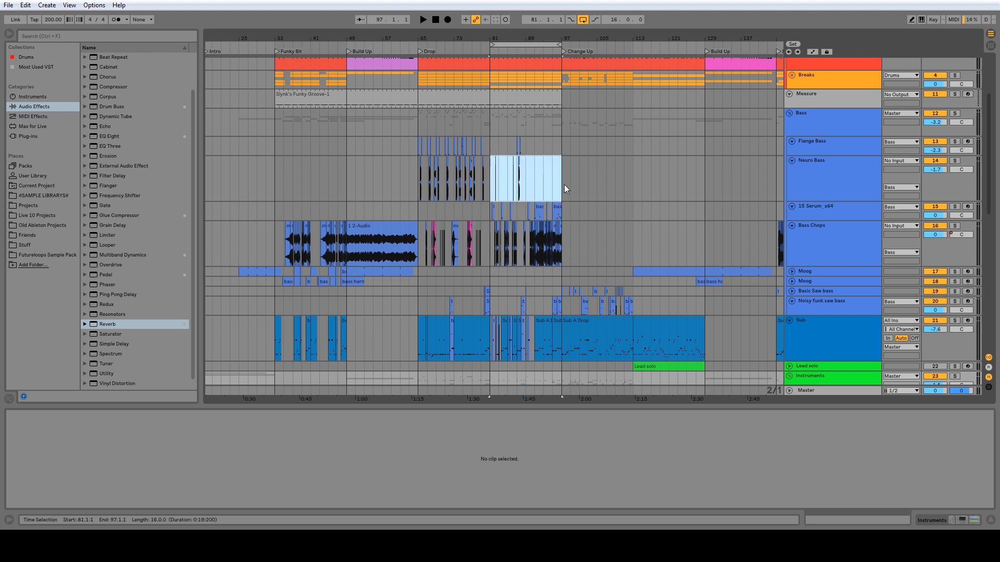
{"action": "key", "text": "z"}
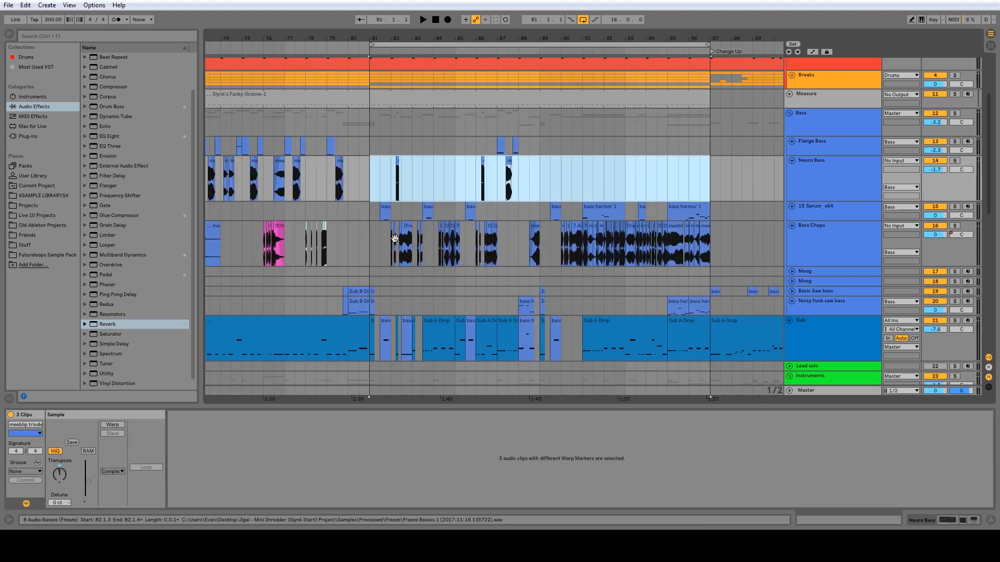
{"action": "scroll", "coordinate": [435, 264], "scroll_direction": "down", "scroll_amount": 8}
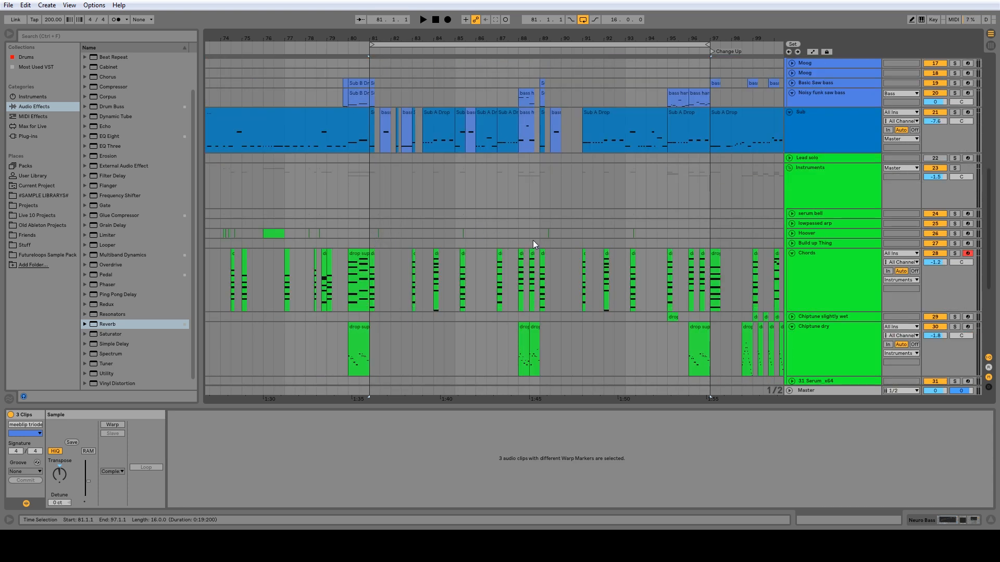
{"action": "key", "text": "x"}
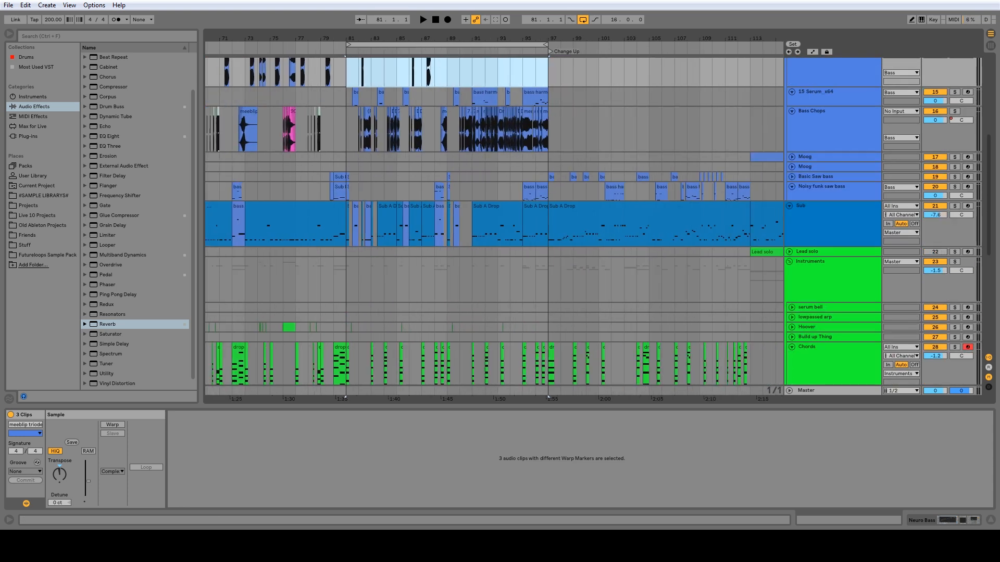
Play the song from 76.1.1 through the second half of the drop to bar 97, following the bass and instrument tracks.
{"action": "left_click", "coordinate": [284, 96]}
{"action": "key", "text": "space"}
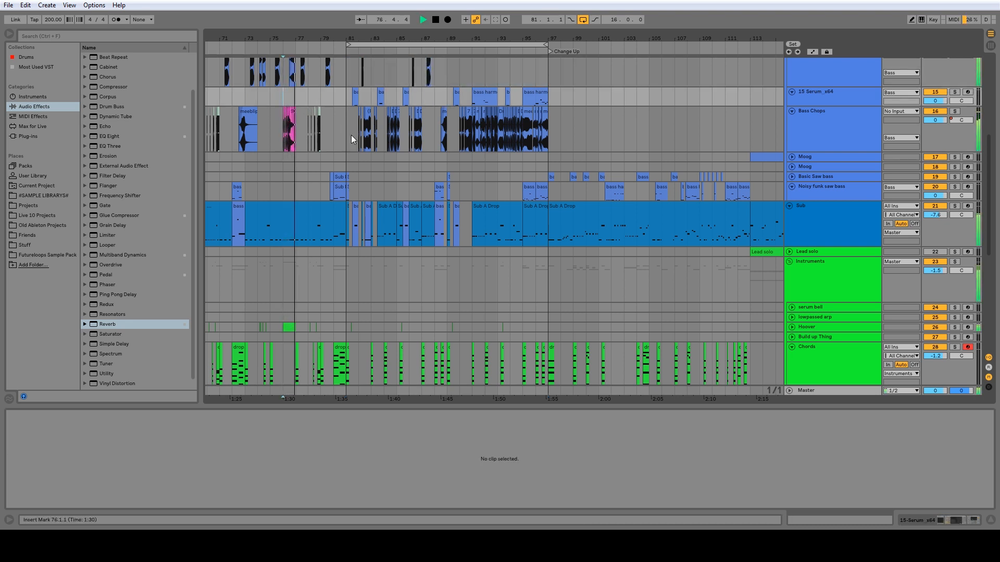
{"action": "scroll", "coordinate": [351, 135], "scroll_direction": "up", "scroll_amount": 2}
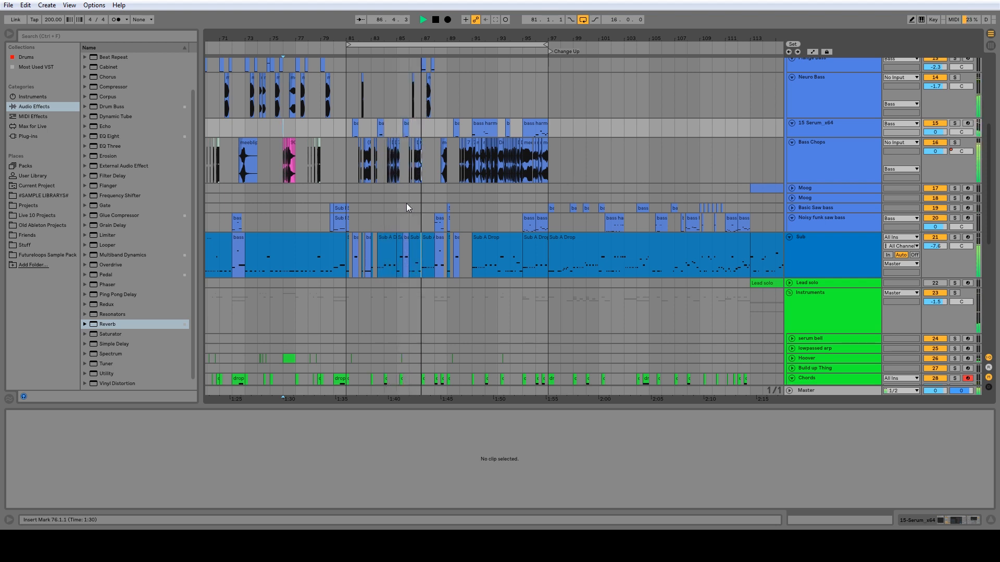
{"action": "scroll", "coordinate": [407, 207], "scroll_direction": "down", "scroll_amount": 5}
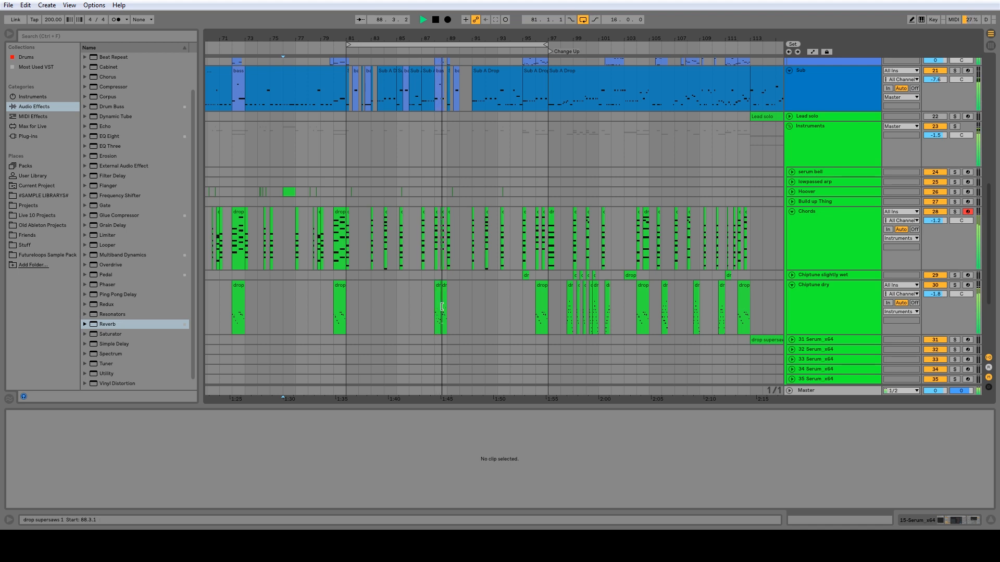
{"action": "scroll", "coordinate": [460, 223], "scroll_direction": "up", "scroll_amount": 5}
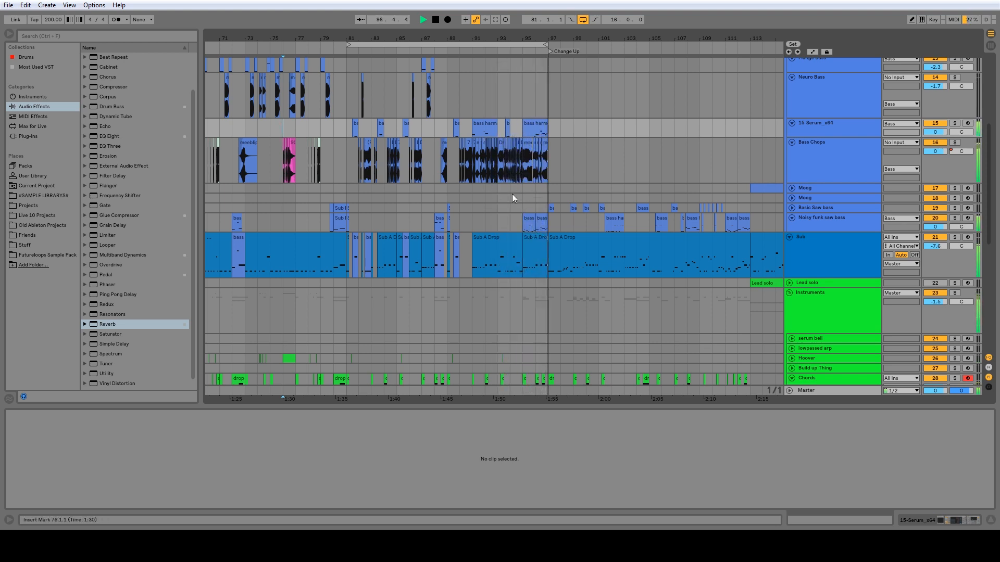
{"action": "key", "text": "space"}
Inspect the dense Bass Chops edits between 91.1.1 and 97.1.1 up close.
{"action": "left_click_drag", "start_coordinate": [473, 190], "coordinate": [549, 158]}
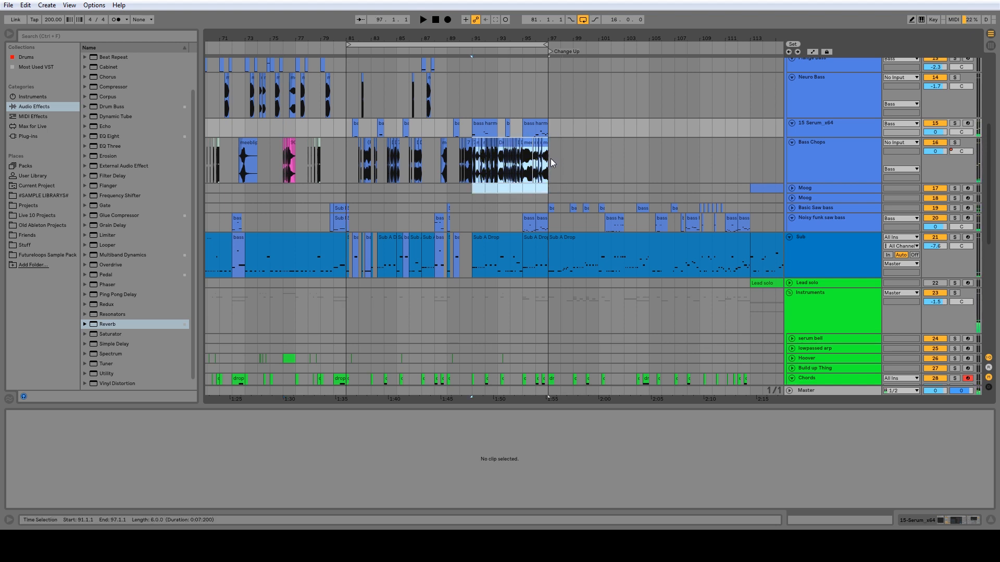
{"action": "left_click_drag", "start_coordinate": [513, 38], "coordinate": [513, 87]}
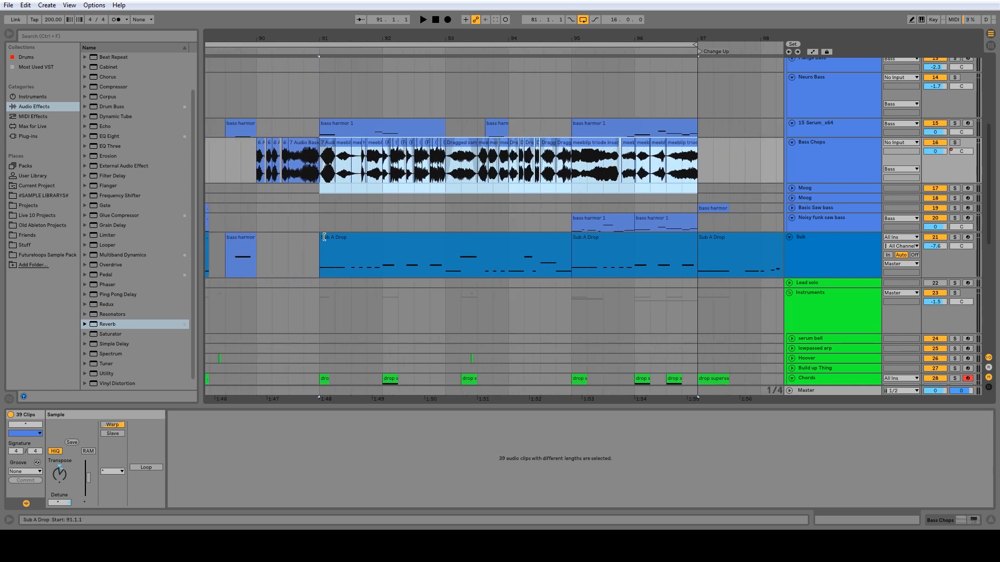
{"action": "left_click", "coordinate": [336, 198]}
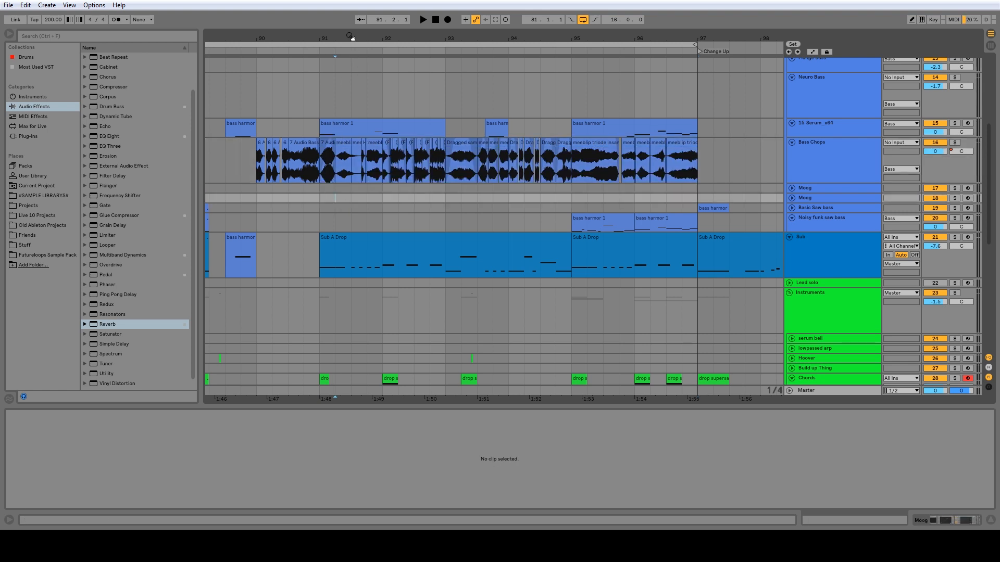
{"action": "left_click_drag", "start_coordinate": [351, 37], "coordinate": [351, 16]}
Compare the 15 Serum_x64 and Bass Chops clips from 81.1.1 to 86.1.1 with the Bass Chops from 90.1.1 to 97.1.1.
{"action": "left_click_drag", "start_coordinate": [261, 130], "coordinate": [349, 192]}
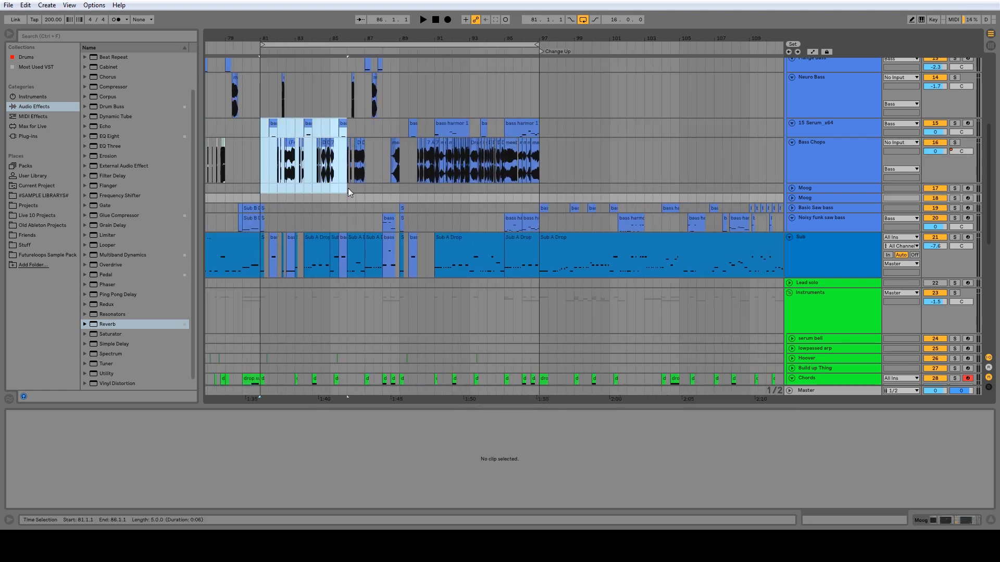
{"action": "left_click", "coordinate": [409, 188]}
{"action": "left_click_drag", "start_coordinate": [417, 168], "coordinate": [539, 165]}
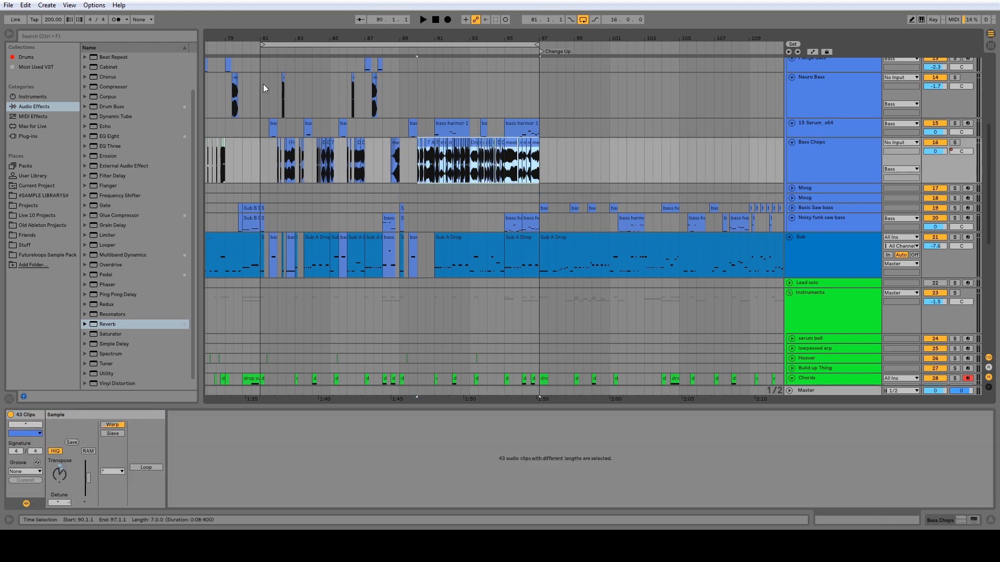
{"action": "left_click_drag", "start_coordinate": [402, 198], "coordinate": [536, 197]}
{"action": "left_click", "coordinate": [443, 207]}
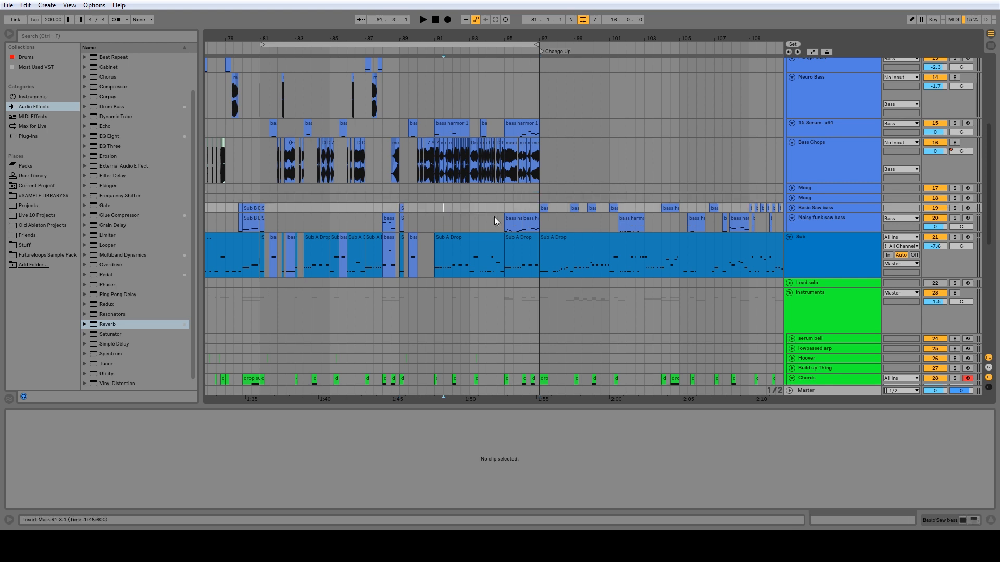
Replace the 15 Serum_x64 clips from 89.1.1 to 93.1.1 with a copy of those from 81.1.1 to 85.1.1 and audition the section.
{"action": "scroll", "coordinate": [456, 186], "scroll_direction": "up", "scroll_amount": 1}
{"action": "left_click_drag", "start_coordinate": [447, 39], "coordinate": [475, 39]}
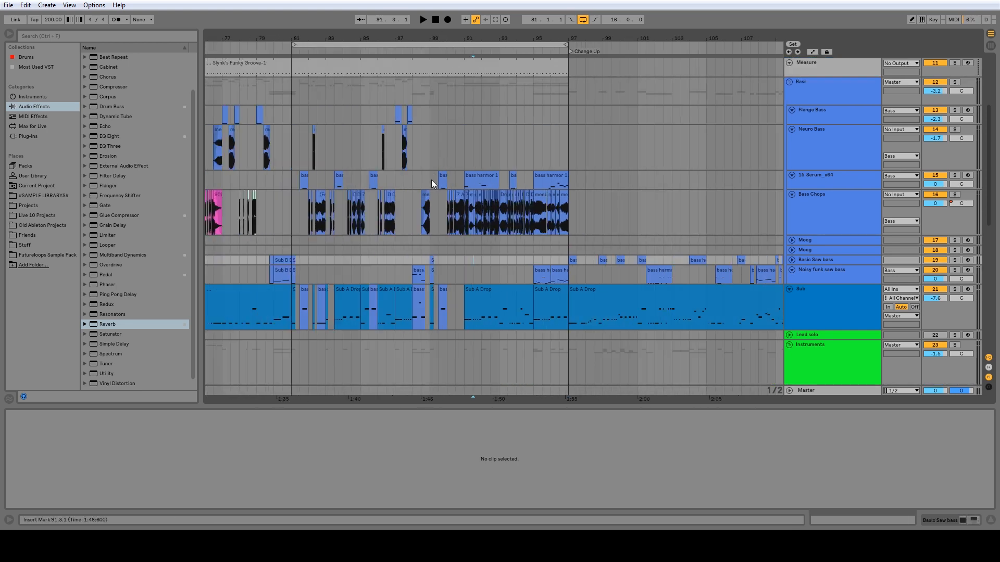
{"action": "left_click_drag", "start_coordinate": [431, 180], "coordinate": [500, 180]}
{"action": "key", "text": "Delete"}
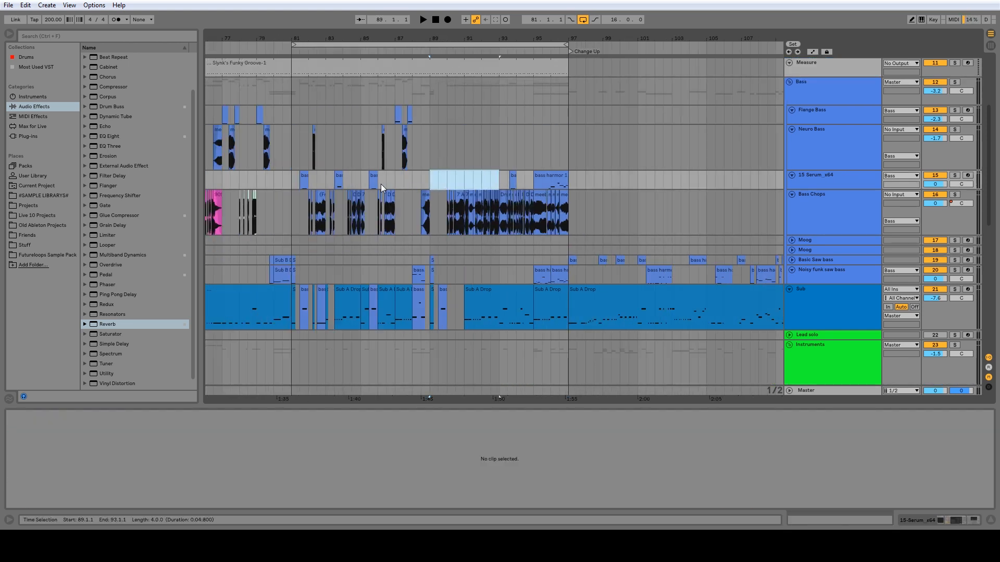
{"action": "left_click_drag", "start_coordinate": [360, 181], "coordinate": [354, 180]}
{"action": "left_click_drag", "start_coordinate": [292, 183], "coordinate": [292, 182]}
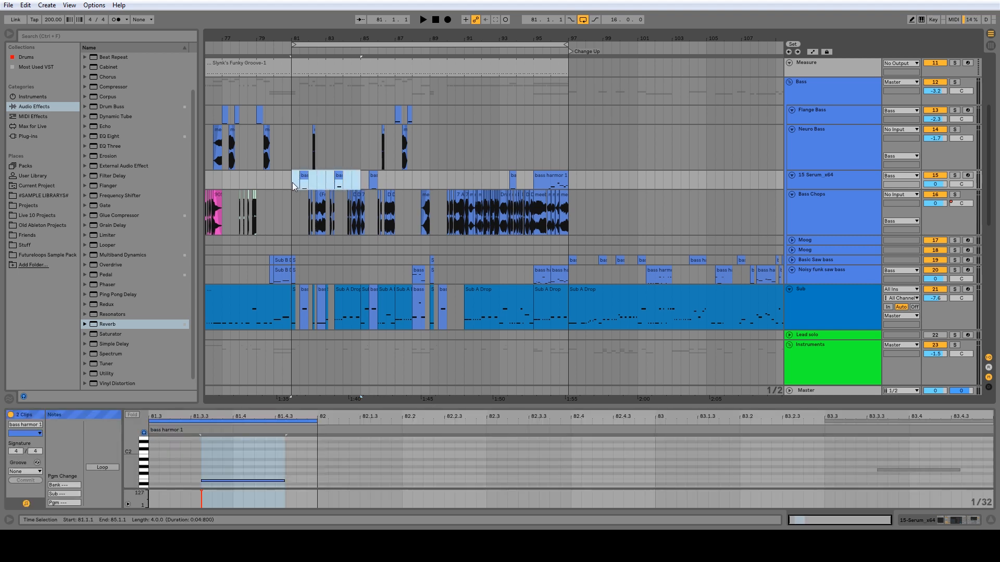
{"action": "key", "text": "ctrl+c"}
{"action": "left_click", "coordinate": [430, 180]}
{"action": "key", "text": "ctrl+v"}
{"action": "key", "text": "space"}
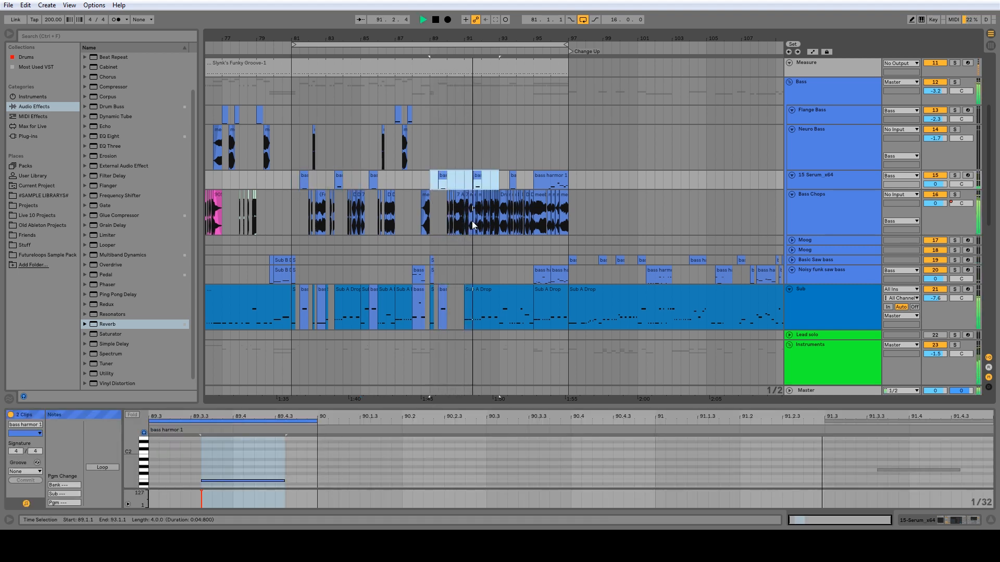
{"action": "key", "text": "space"}
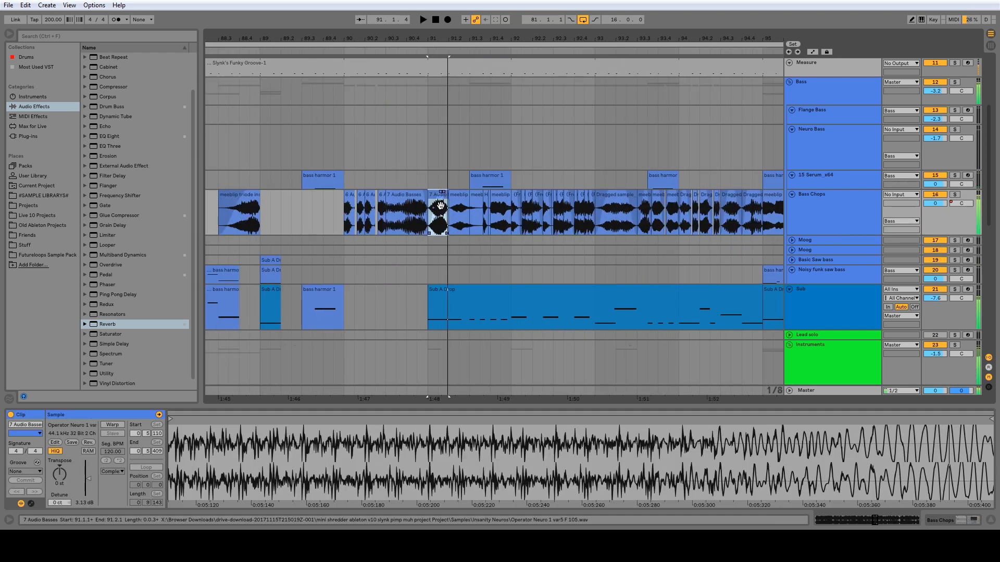
Solo Bass Chops to check the 7 Audio Basses chop at 91.1.1 and open the Sub A Drop clip beneath it.
{"action": "key", "text": "space"}
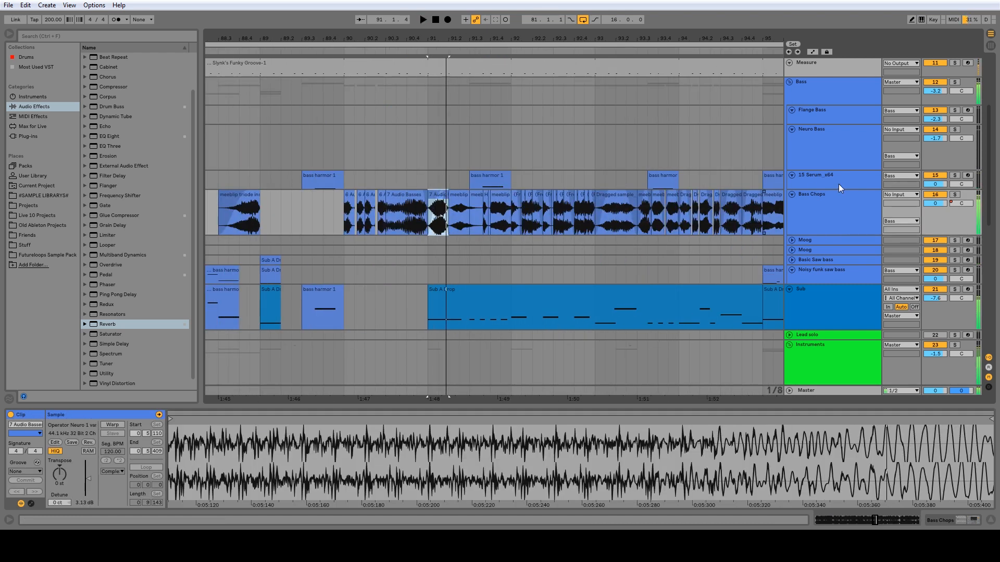
{"action": "left_click", "coordinate": [955, 195]}
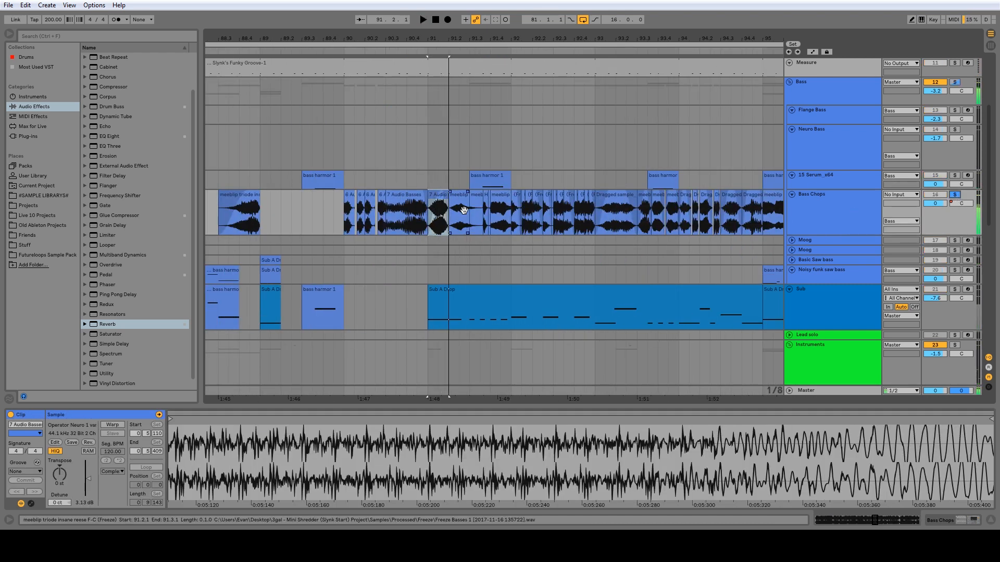
{"action": "left_click", "coordinate": [433, 293]}
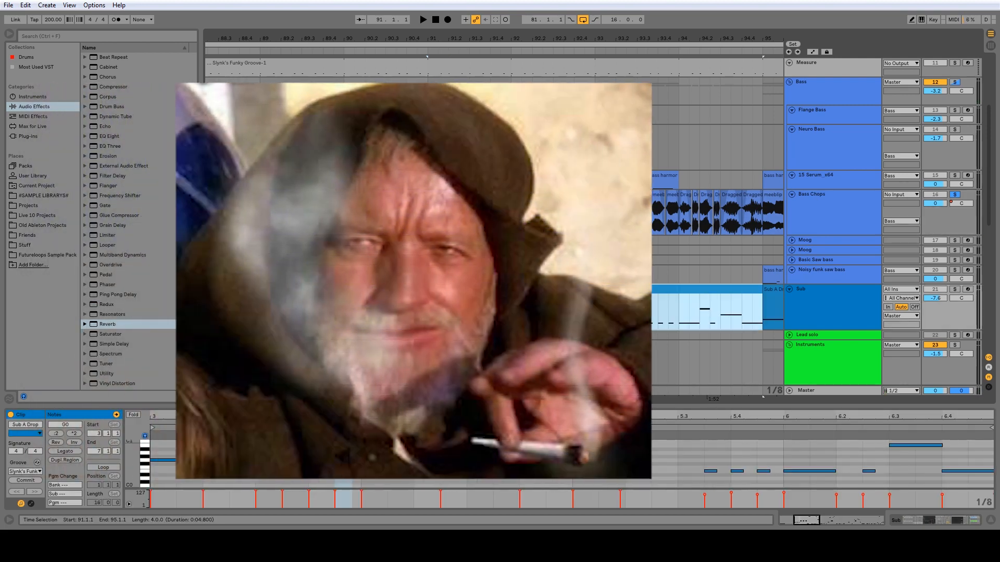
Audition the 7 Audio Basses chop at 91.1.1 and set its transpose to 2 st.
{"action": "left_click", "coordinate": [439, 222]}
{"action": "key", "text": "space"}
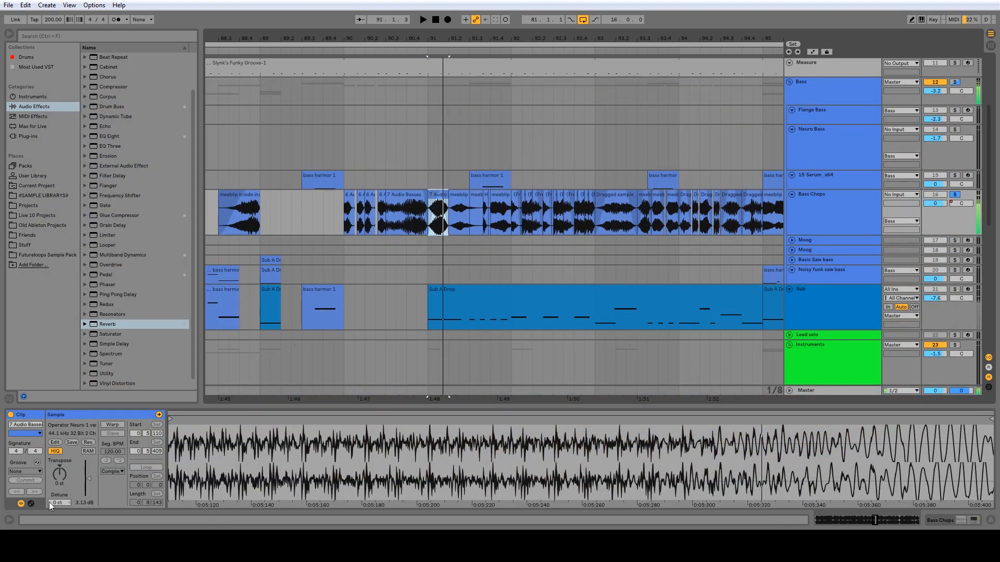
{"action": "left_click_drag", "start_coordinate": [64, 477], "coordinate": [64, 474]}
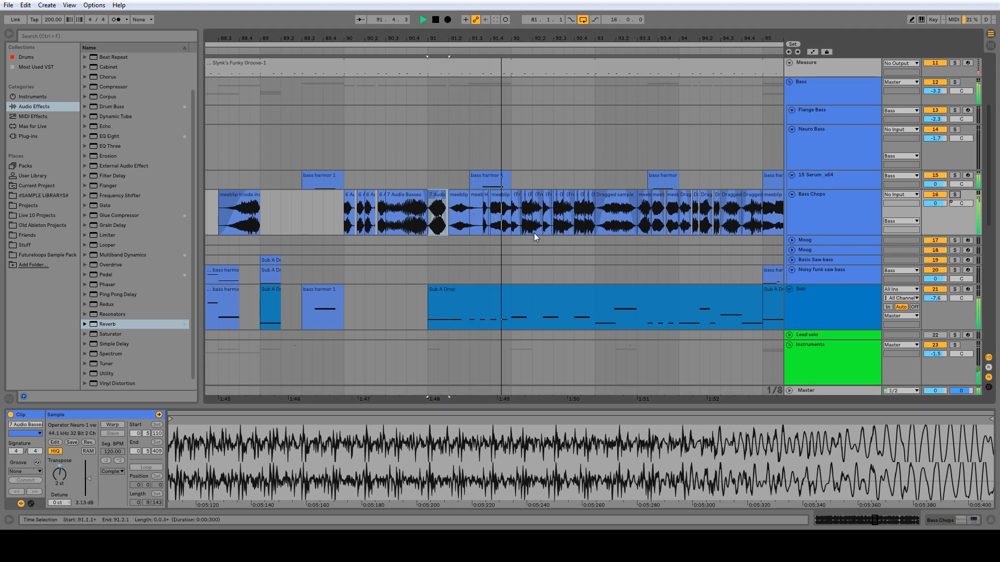
Transpose the meeblip triode chop at 91.2.1 on Bass Chops to 3 st, turn off its warping and audition it.
{"action": "left_click", "coordinate": [460, 194]}
{"action": "key", "text": "space"}
{"action": "key", "text": "space"}
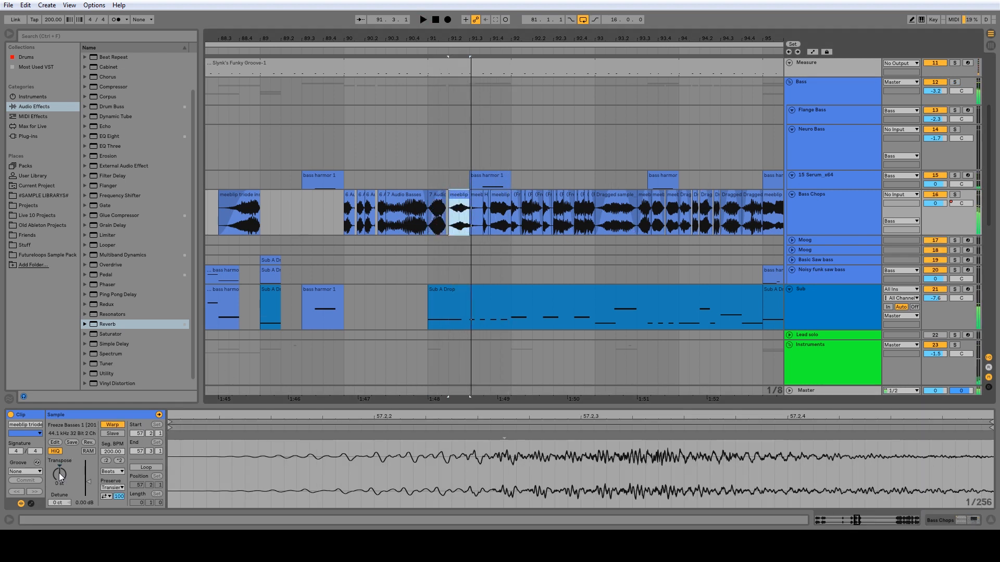
{"action": "left_click_drag", "start_coordinate": [58, 473], "coordinate": [58, 469]}
{"action": "key", "text": "space"}
{"action": "left_click", "coordinate": [112, 425]}
{"action": "key", "text": "space"}
{"action": "key", "text": "space"}
{"action": "key", "text": "space"}
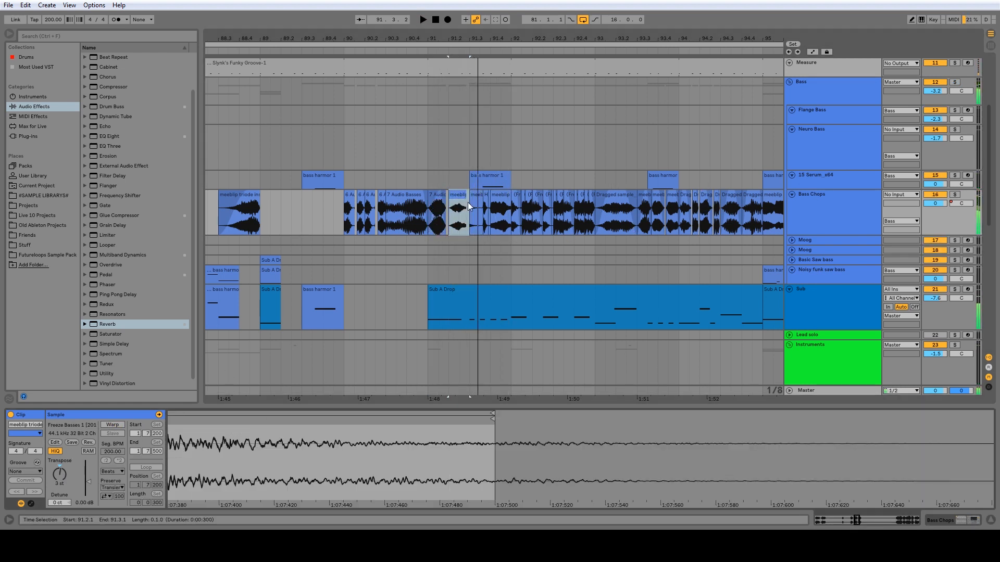
Extend the end of the meeblip triode chop at 91.2.1 to about 91.3.2 and play the passage.
{"action": "left_click_drag", "start_coordinate": [466, 198], "coordinate": [470, 199]}
{"action": "key", "text": "space"}
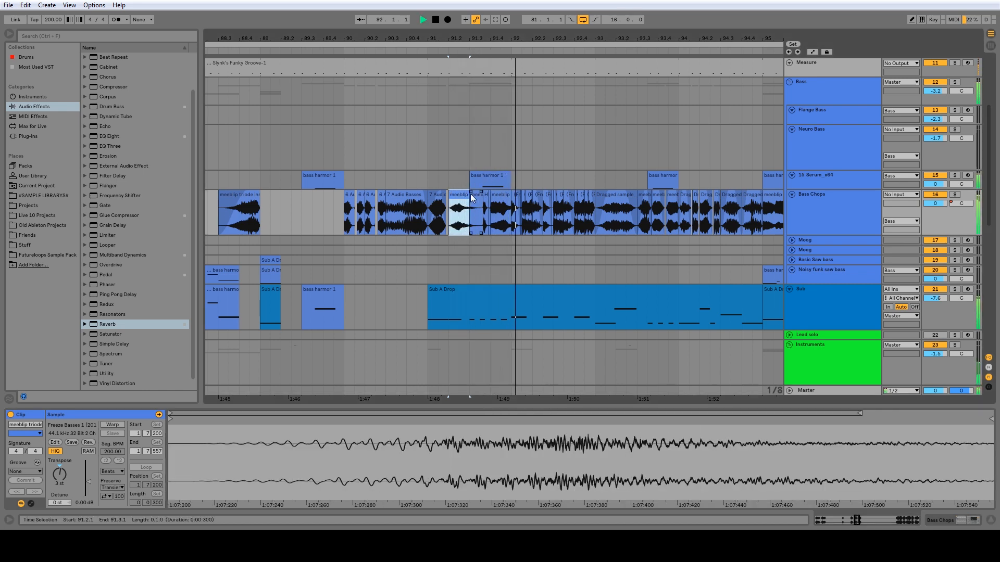
{"action": "key", "text": "space"}
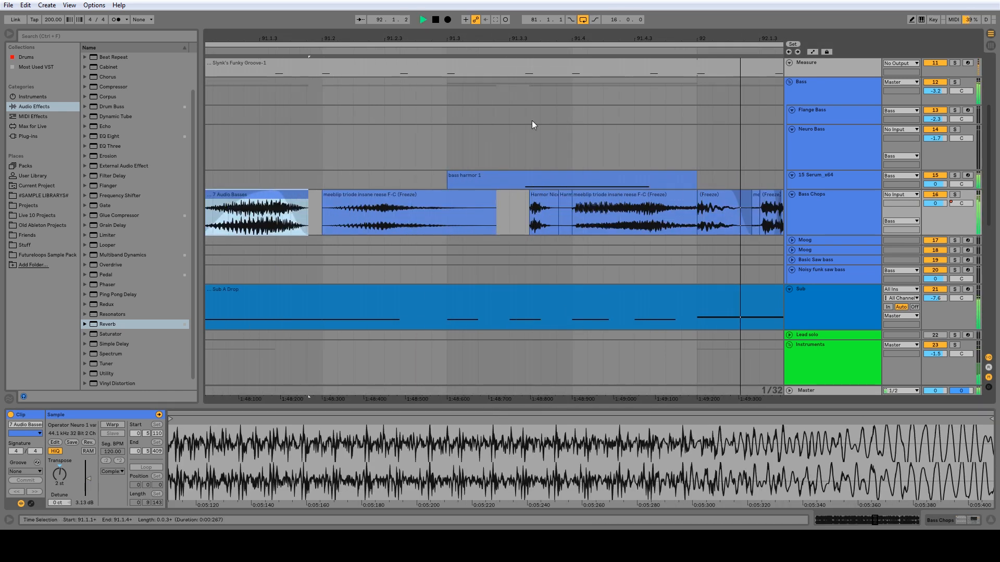
{"action": "key", "text": "space"}
{"action": "left_click_drag", "start_coordinate": [467, 44], "coordinate": [470, 42]}
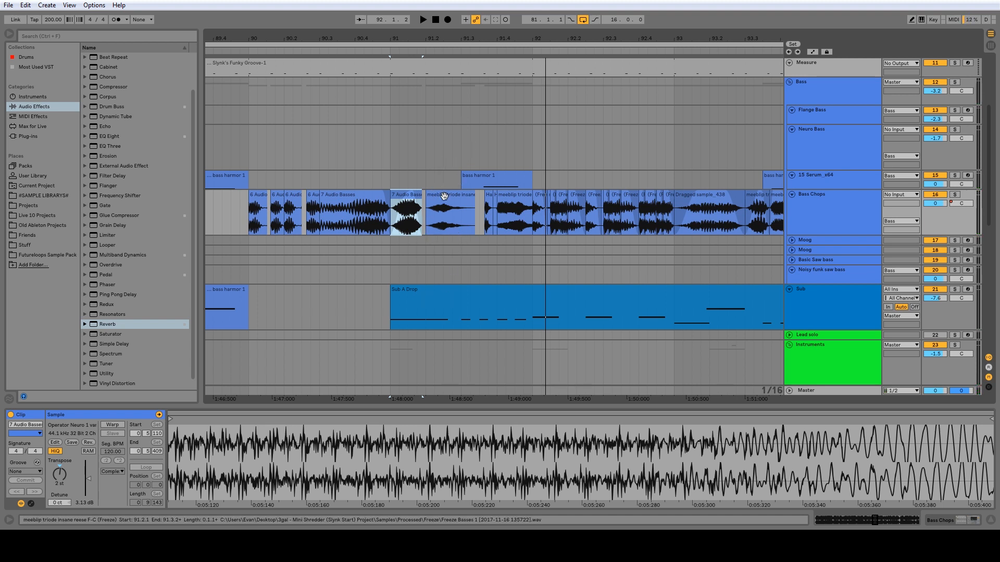
{"action": "key", "text": "space"}
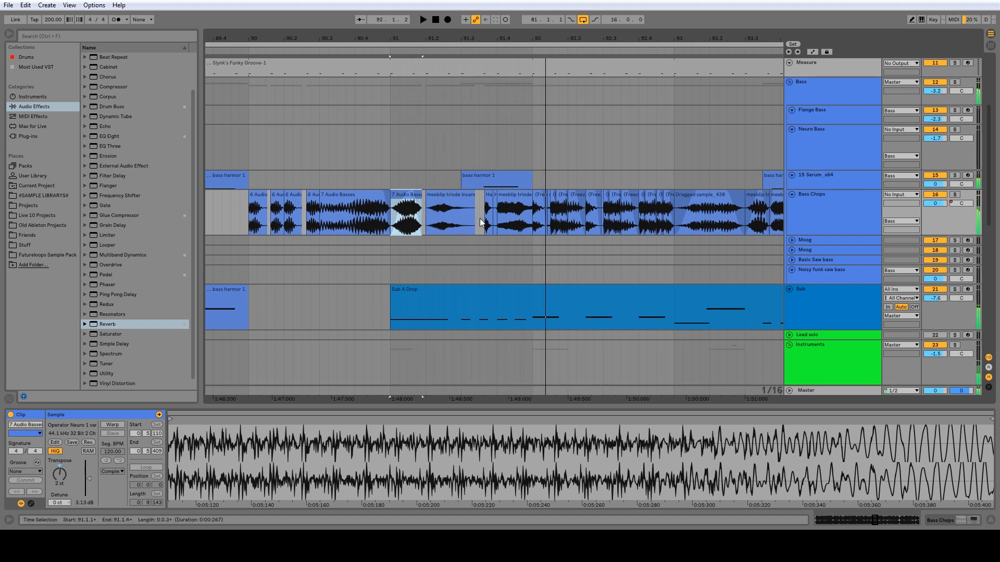
Solo Bass Chops and audition the Harmor and meeblip triode chops leading up to 92.1.1.
{"action": "left_click_drag", "start_coordinate": [480, 222], "coordinate": [532, 221]}
{"action": "left_click", "coordinate": [955, 194]}
{"action": "key", "text": "space"}
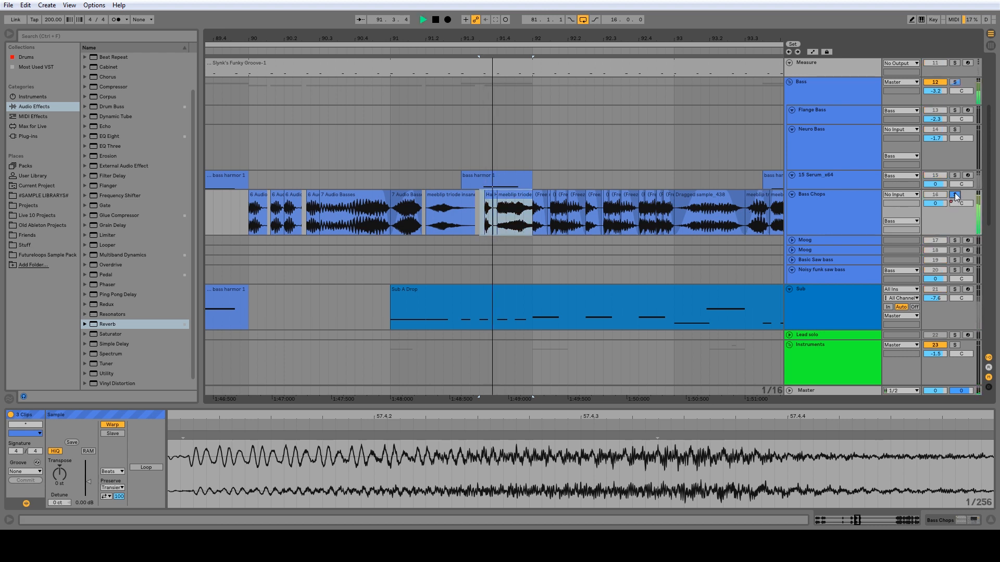
{"action": "key", "text": "space"}
{"action": "scroll", "coordinate": [527, 233], "scroll_direction": "up", "scroll_amount": 3}
{"action": "left_click", "coordinate": [523, 223]}
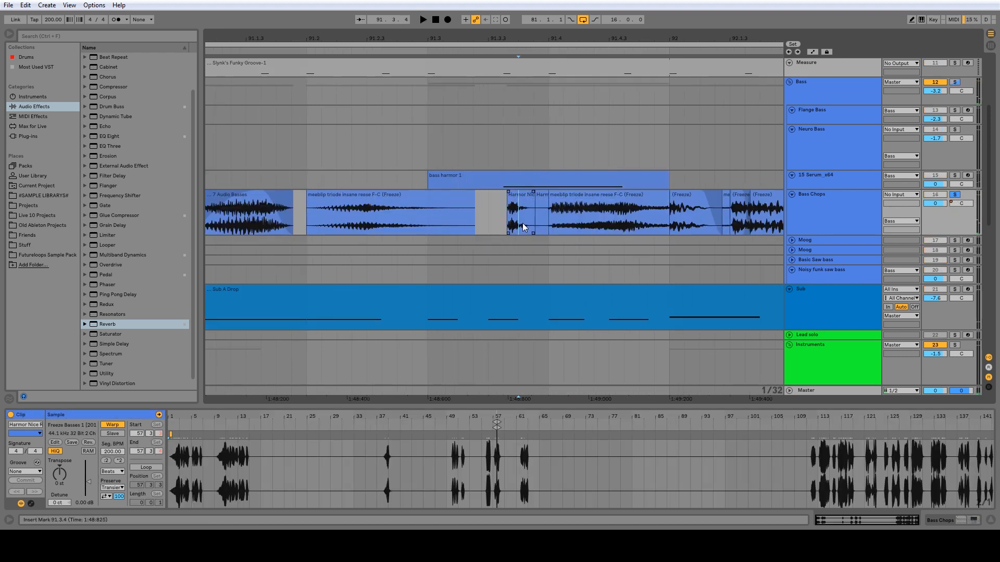
Delete the second short Harmor chop and the meeblip triode chop at 91.4.1 from Bass Chops.
{"action": "left_click", "coordinate": [527, 196]}
{"action": "left_click", "coordinate": [542, 199]}
{"action": "key", "text": "Delete"}
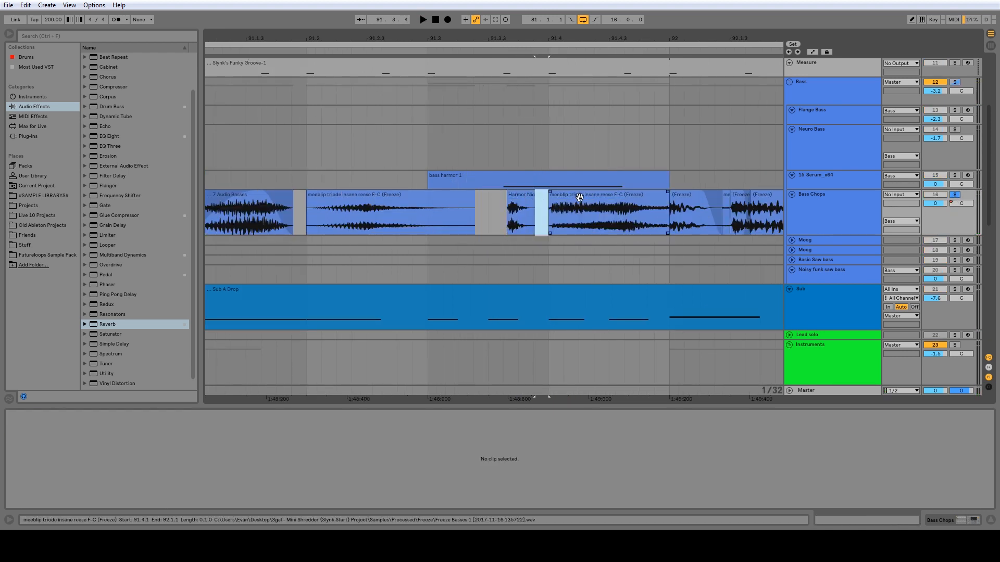
{"action": "left_click", "coordinate": [579, 197]}
{"action": "key", "text": "Delete"}
Try the remaining Harmor chop over the tail of the 7 Audio Basses chop in bar 91 and audition it.
{"action": "left_click_drag", "start_coordinate": [519, 198], "coordinate": [271, 237]}
{"action": "left_click", "coordinate": [236, 237]}
{"action": "key", "text": "space"}
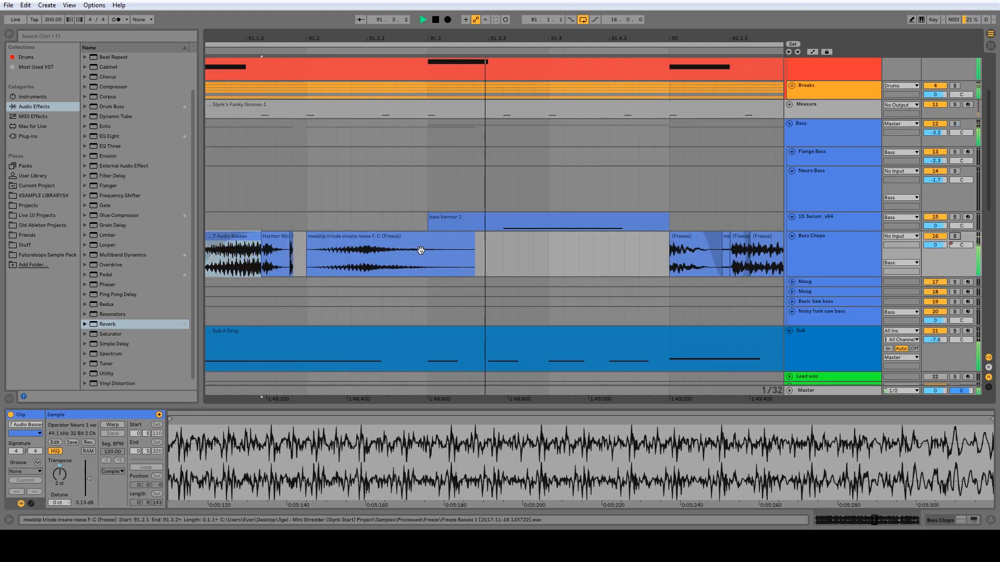
Move the Harmor chop to about 91.4.3, just before bar 92, and audition bar 91.
{"action": "left_click_drag", "start_coordinate": [278, 238], "coordinate": [639, 238]}
{"action": "left_click", "coordinate": [264, 234]}
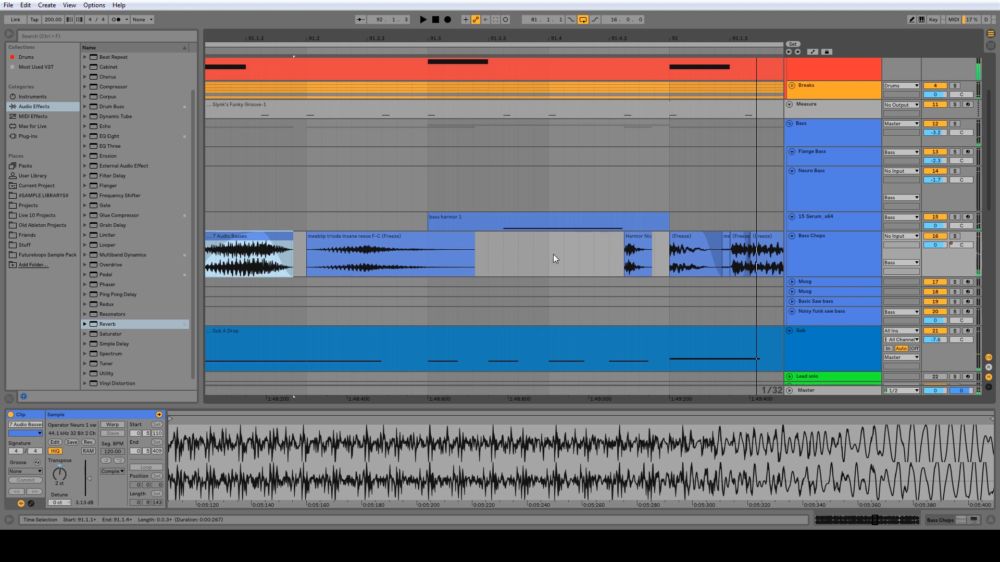
{"action": "scroll", "coordinate": [604, 249], "scroll_direction": "down", "scroll_amount": 5}
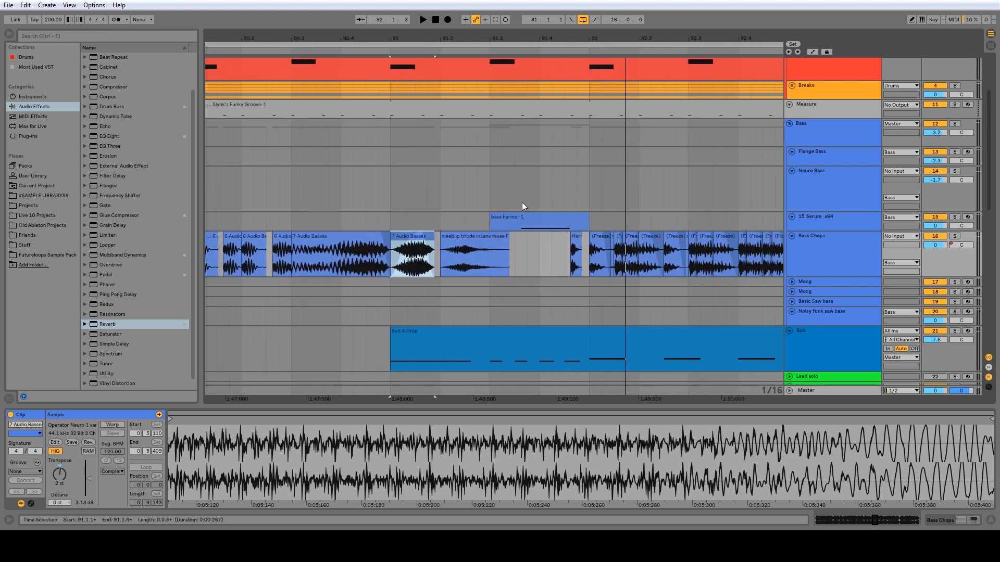
{"action": "key", "text": "space"}
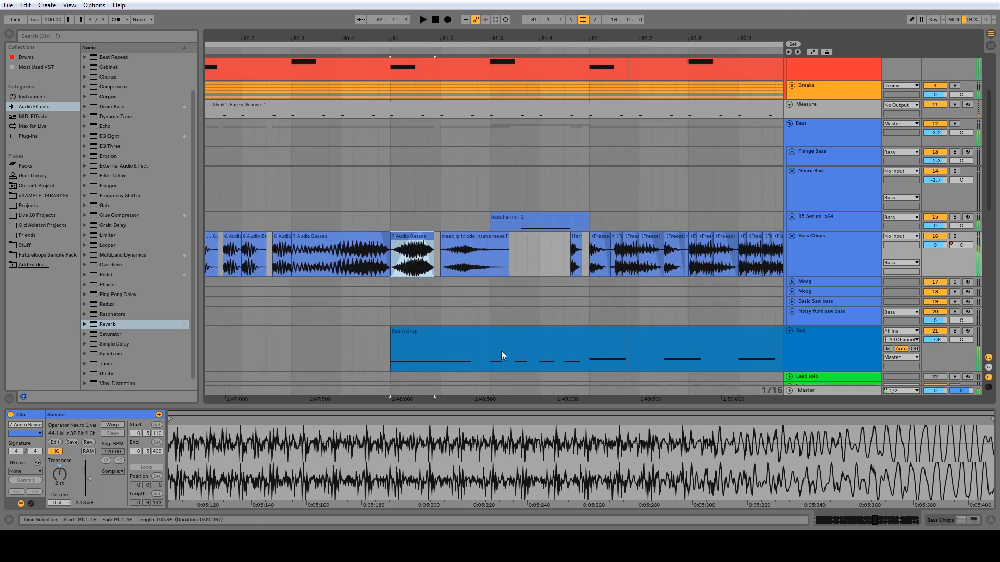
Clear the Sub A Drop clip between 91.3.1 and 92.1.1 and raise its note at 91.2 an octave to G1.
{"action": "scroll", "coordinate": [494, 327], "scroll_direction": "down", "scroll_amount": 3}
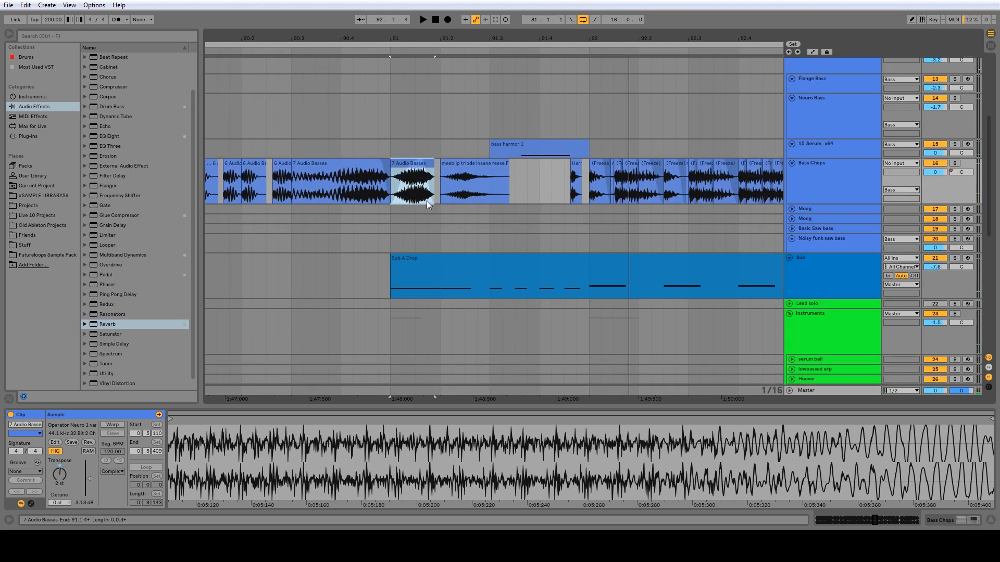
{"action": "left_click_drag", "start_coordinate": [496, 285], "coordinate": [585, 282]}
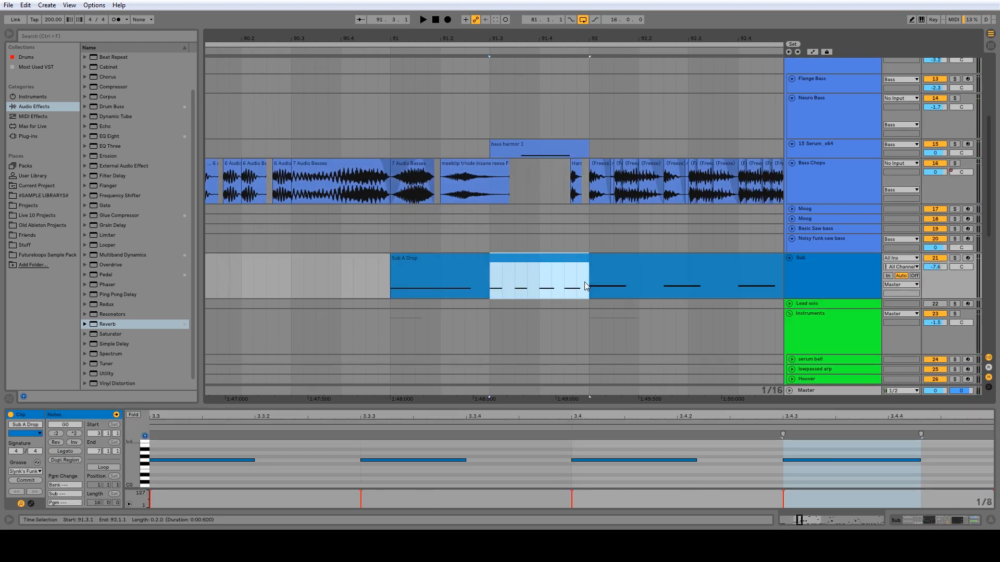
{"action": "key", "text": "ctrl+e"}
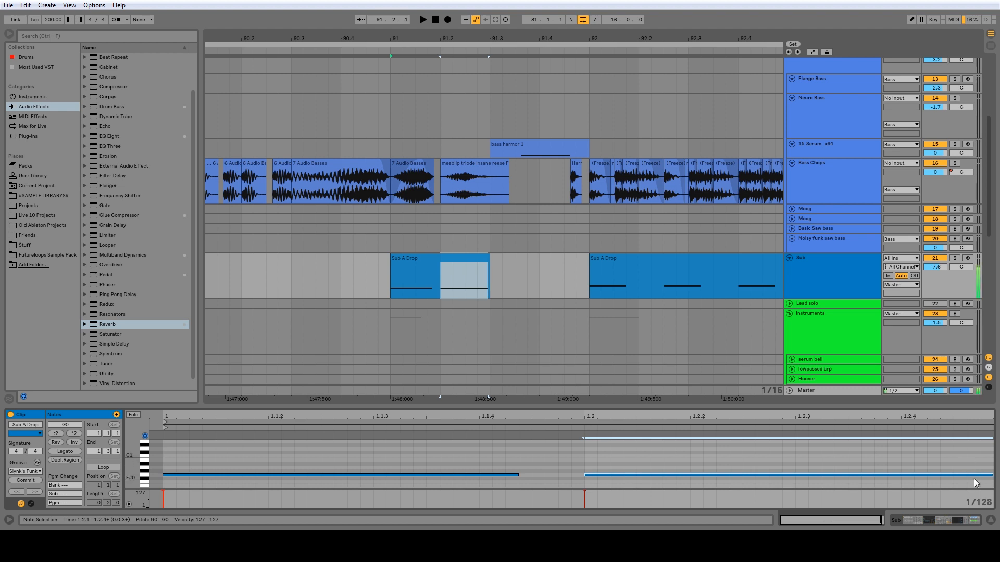
{"action": "key", "text": "shift+Up"}
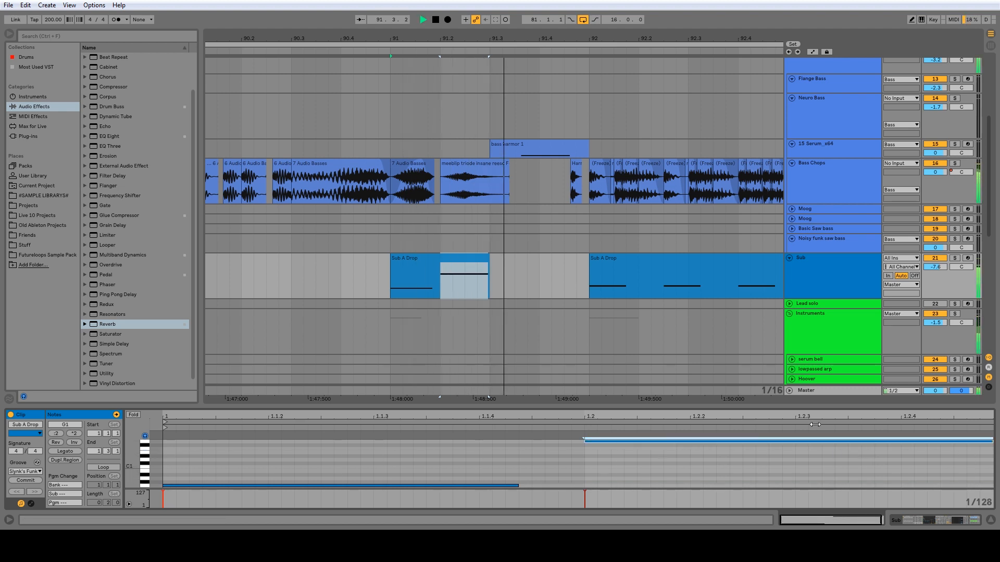
{"action": "key", "text": "space"}
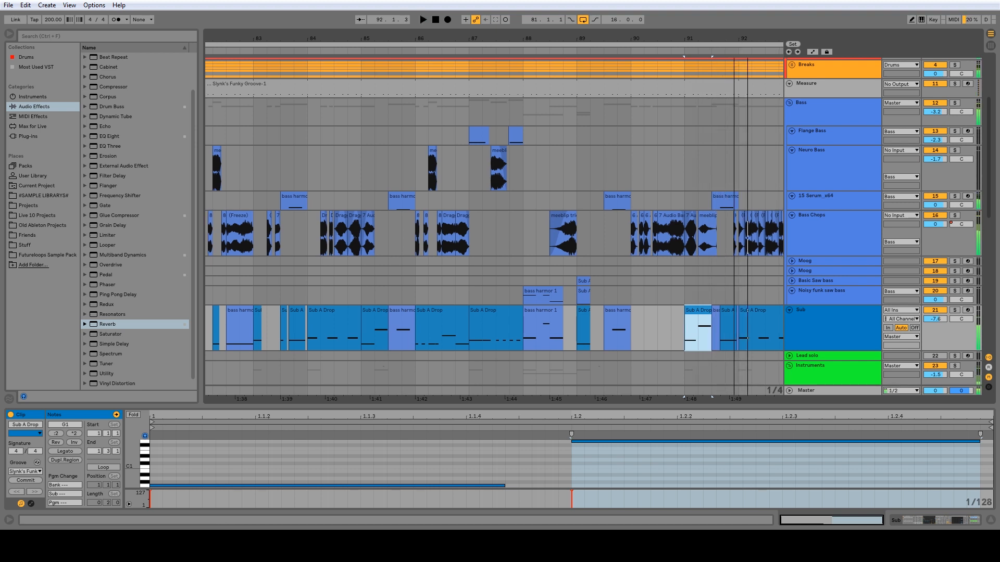
Delete the two bass harmor 1 fragments on the Sub track in bar 91 and shorten the Sub A Drop clip between them to about 91.4.3.
{"action": "left_click", "coordinate": [383, 309]}
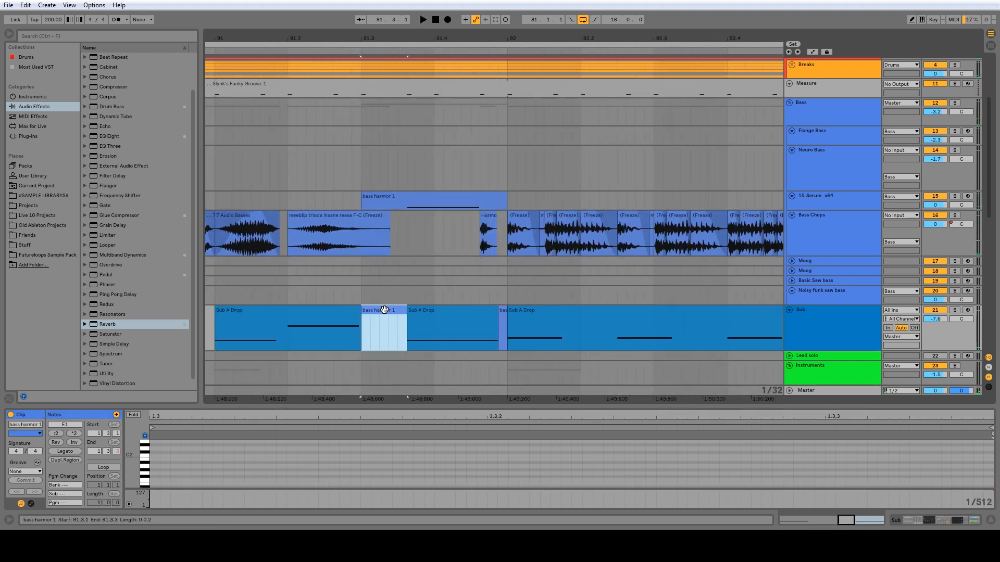
{"action": "key", "text": "Delete"}
{"action": "left_click", "coordinate": [503, 314]}
{"action": "key", "text": "Delete"}
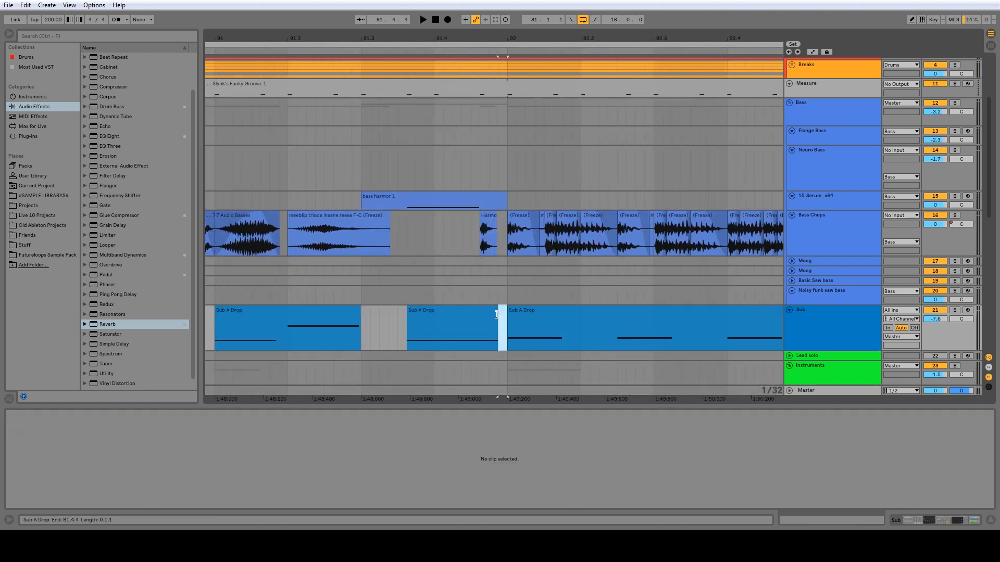
{"action": "left_click_drag", "start_coordinate": [497, 314], "coordinate": [479, 314]}
{"action": "left_click", "coordinate": [271, 314]}
{"action": "key", "text": "space"}
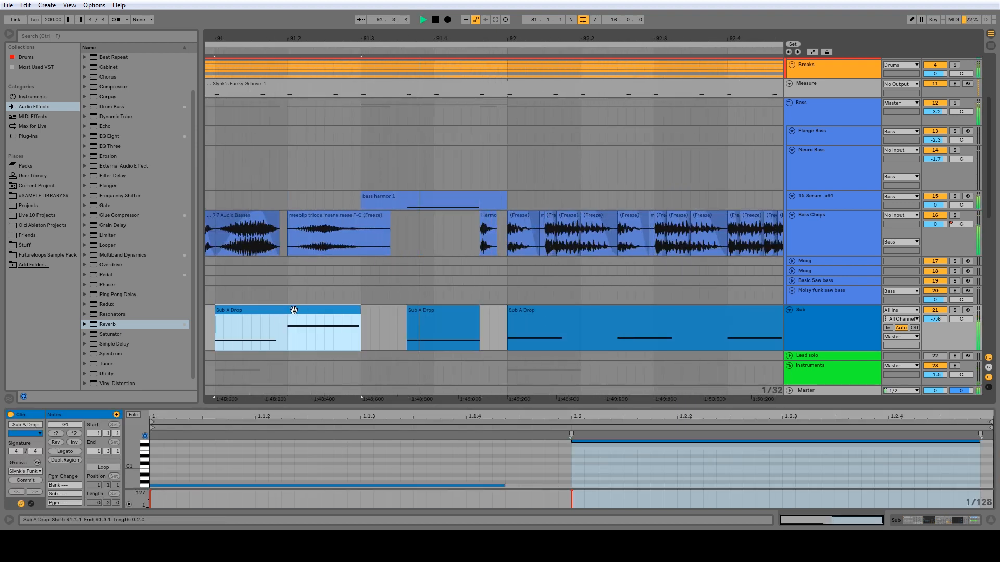
{"action": "key", "text": "space"}
Solo Bass Chops and audition the Freeze chops from 92.1.1.
{"action": "left_click", "coordinate": [509, 286]}
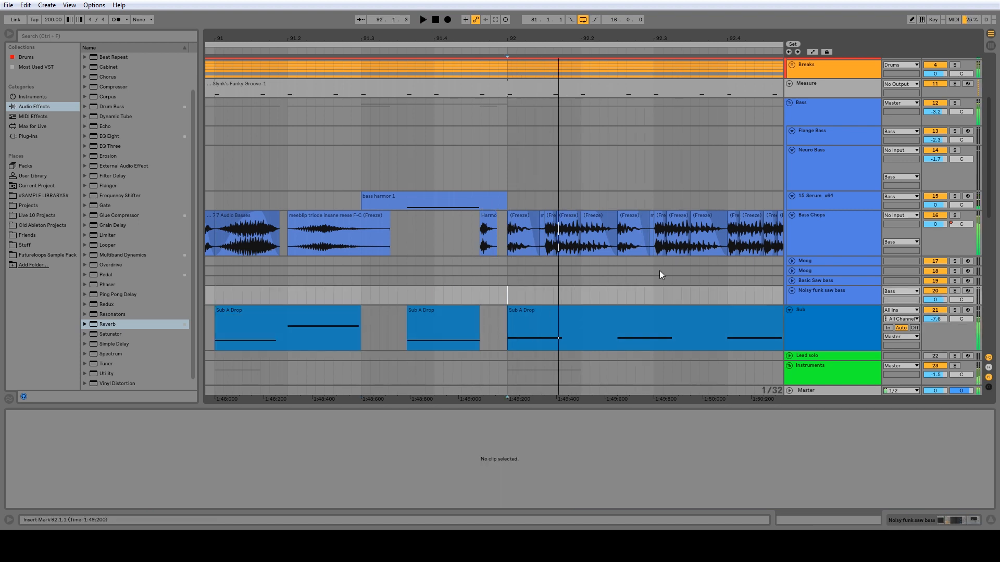
{"action": "key", "text": "space"}
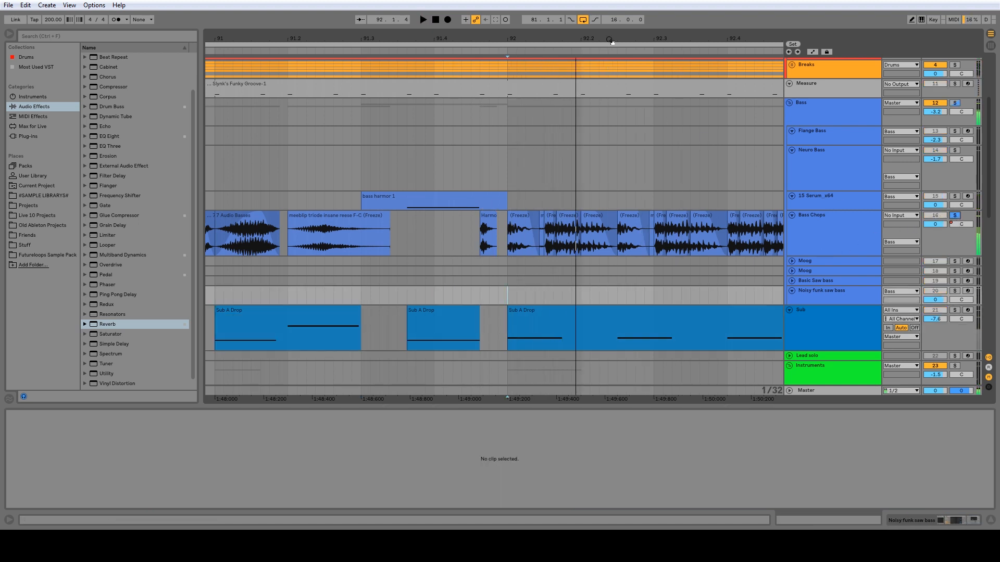
{"action": "left_click_drag", "start_coordinate": [612, 40], "coordinate": [441, 26]}
{"action": "scroll", "coordinate": [467, 297], "scroll_direction": "down", "scroll_amount": 4}
{"action": "scroll", "coordinate": [427, 300], "scroll_direction": "up", "scroll_amount": 6}
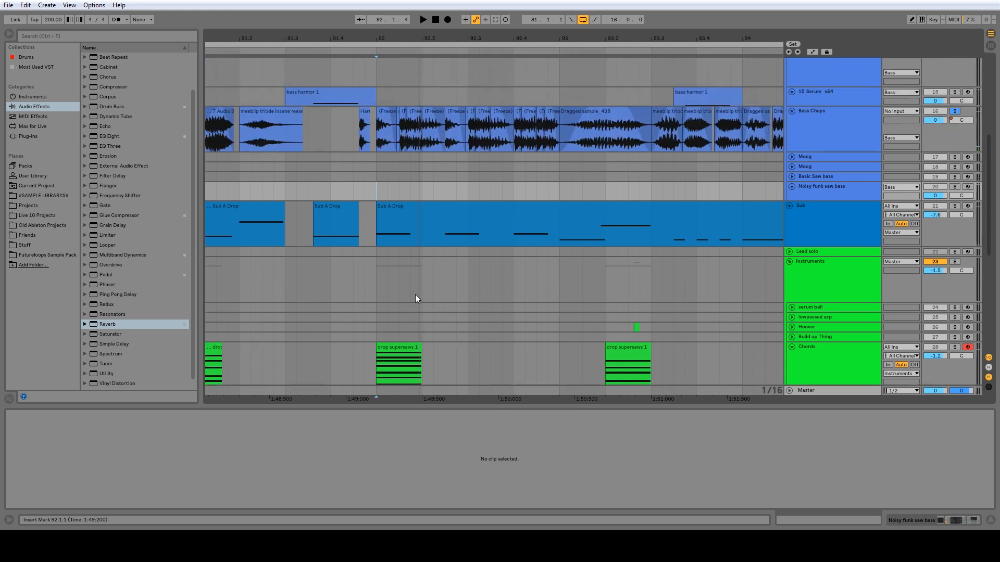
{"action": "scroll", "coordinate": [408, 307], "scroll_direction": "down", "scroll_amount": 4}
{"action": "scroll", "coordinate": [416, 234], "scroll_direction": "up", "scroll_amount": 2}
{"action": "left_click_drag", "start_coordinate": [409, 39], "coordinate": [410, 78]}
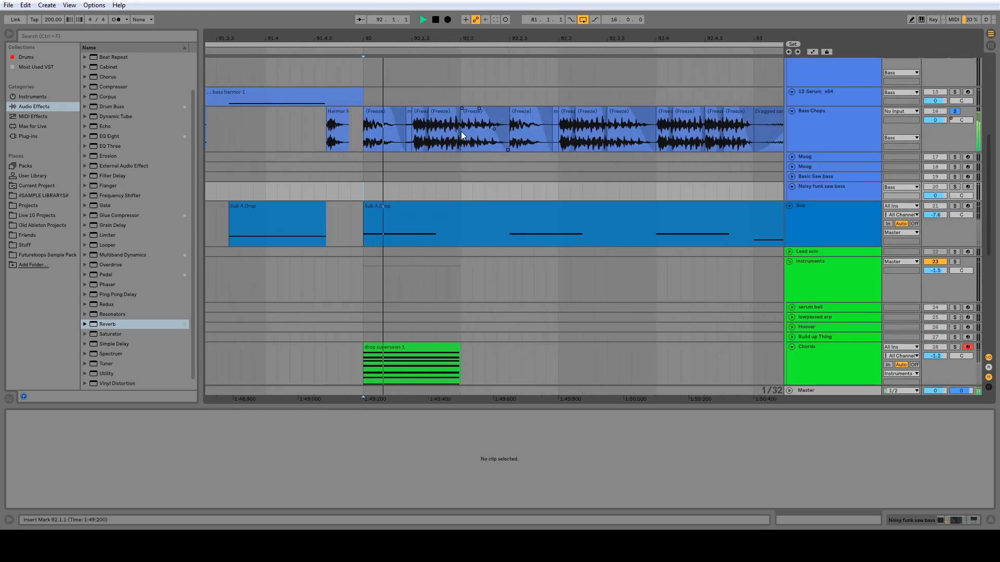
Delete the first two bass chops of bar 92, starting at 92.1.1.
{"action": "left_click", "coordinate": [385, 129]}
{"action": "key", "text": "Delete"}
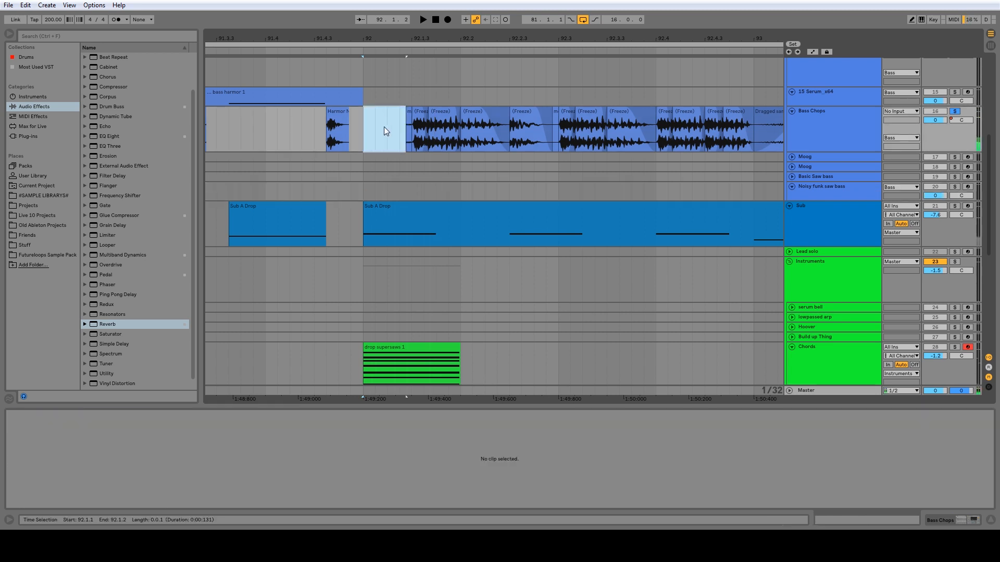
{"action": "left_click", "coordinate": [409, 112]}
{"action": "key", "text": "Delete"}
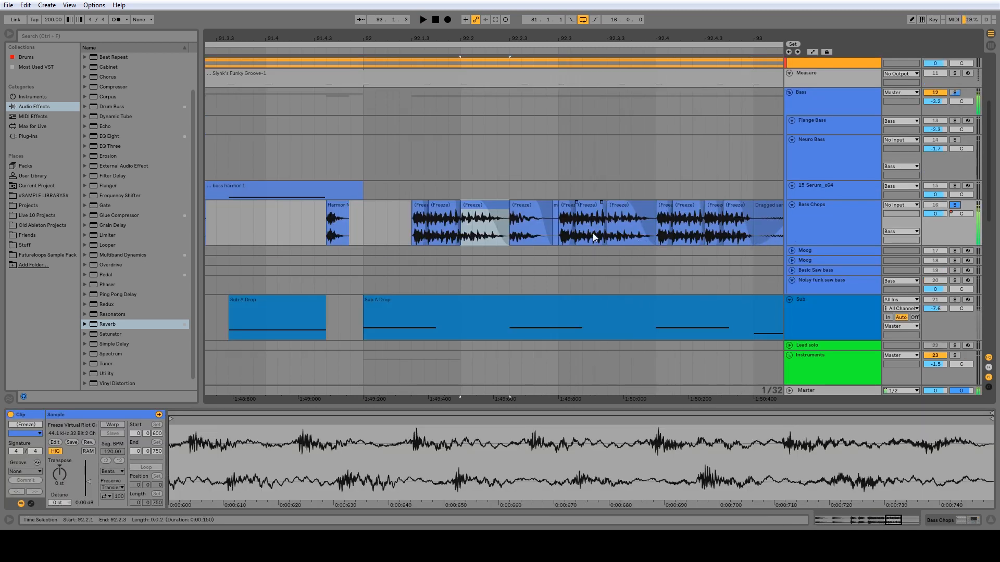
Delete all the bass chops between 92.3.1 and 93.1.1.
{"action": "left_click_drag", "start_coordinate": [559, 39], "coordinate": [465, 32]}
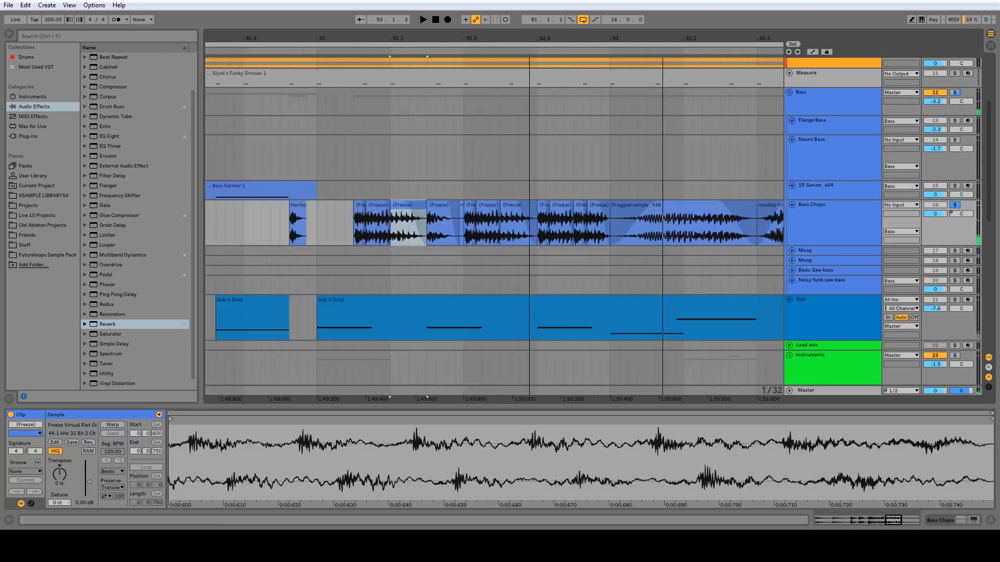
{"action": "left_click", "coordinate": [464, 236]}
{"action": "left_click_drag", "start_coordinate": [464, 239], "coordinate": [583, 236]}
{"action": "left_click_drag", "start_coordinate": [583, 236], "coordinate": [608, 234]}
{"action": "key", "text": "Delete"}
Move the four remaining Freeze chops in bar 92 to start at 92.2.1 and audition them.
{"action": "left_click_drag", "start_coordinate": [462, 234], "coordinate": [354, 232]}
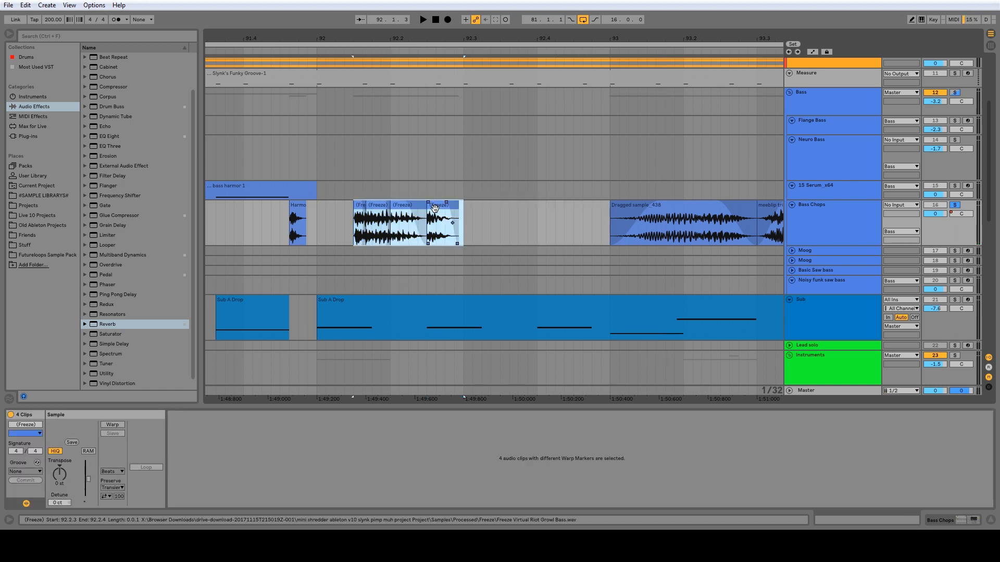
{"action": "left_click_drag", "start_coordinate": [435, 206], "coordinate": [472, 207]}
{"action": "left_click", "coordinate": [531, 225]}
{"action": "left_click", "coordinate": [323, 235]}
{"action": "key", "text": "space"}
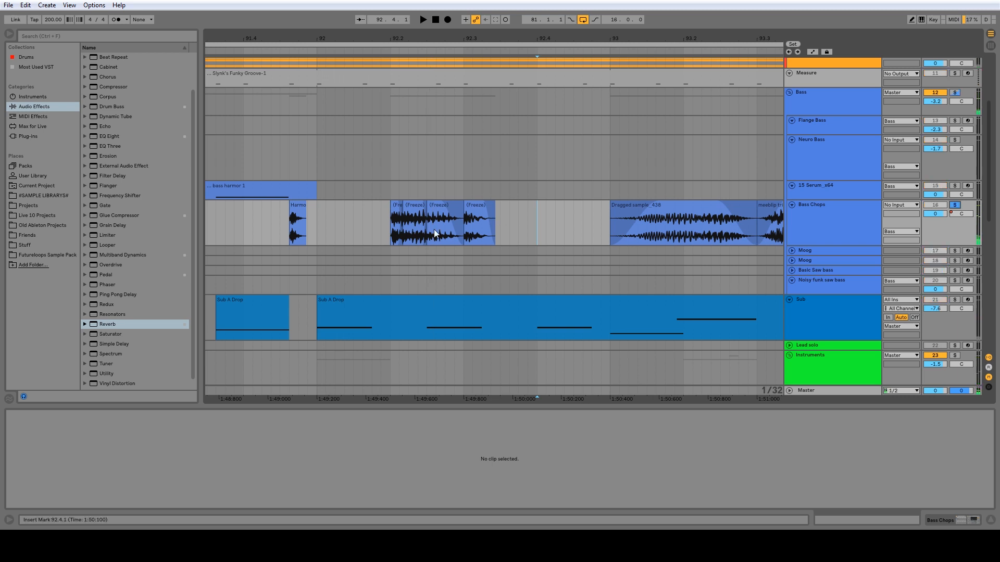
Reduce the moved Freeze chops to a single chop from 92.2.1 to 92.3.1 and play it with all tracks.
{"action": "left_click", "coordinate": [394, 206]}
{"action": "key", "text": "space"}
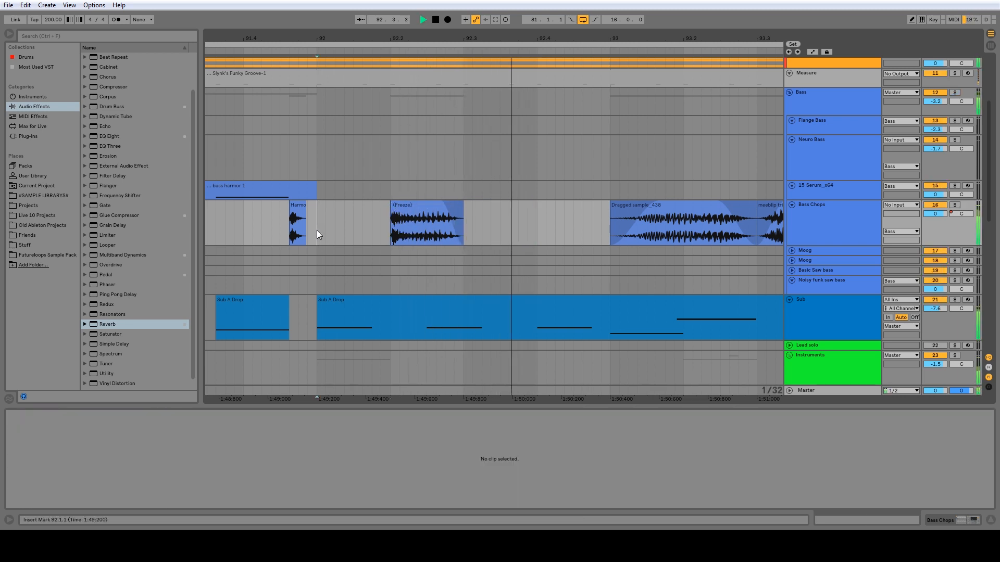
{"action": "key", "text": "space"}
Compare the bass chops from 84.1.1 with the reworked passage from 92.1.1 by playing both.
{"action": "left_click_drag", "start_coordinate": [416, 38], "coordinate": [576, 29]}
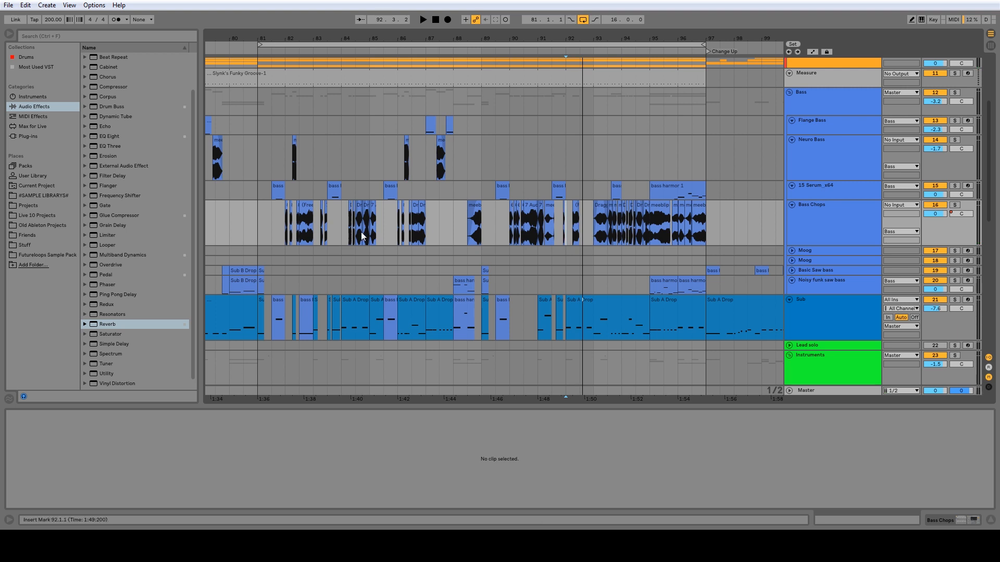
{"action": "left_click", "coordinate": [341, 234]}
{"action": "key", "text": "space"}
{"action": "key", "text": "space"}
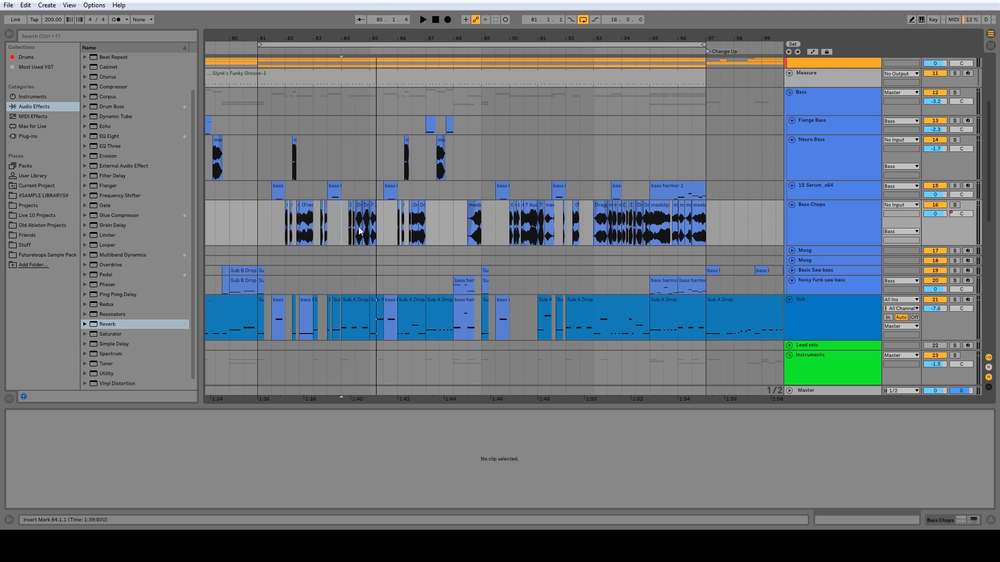
{"action": "left_click", "coordinate": [570, 225]}
{"action": "key", "text": "space"}
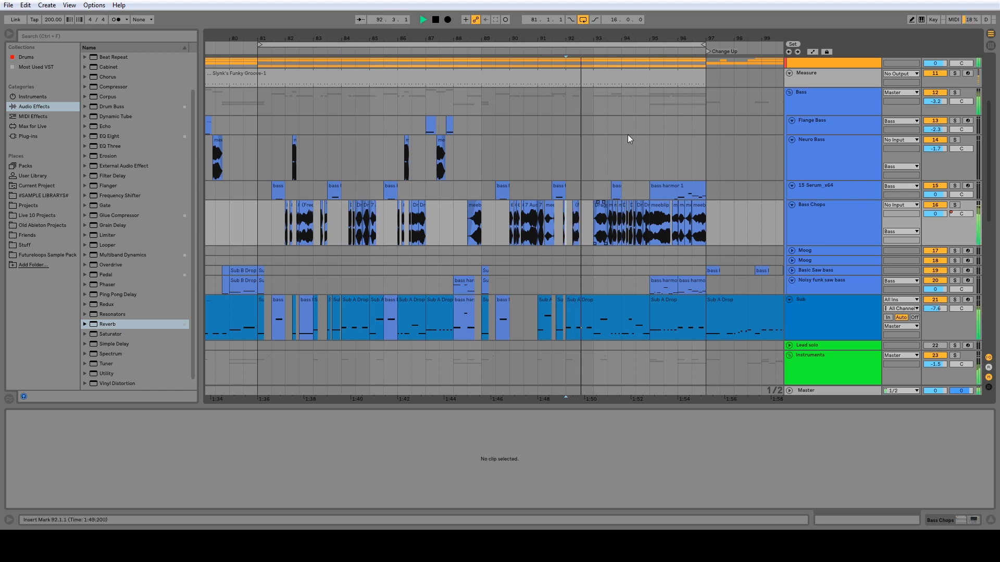
{"action": "left_click_drag", "start_coordinate": [616, 55], "coordinate": [587, 229]}
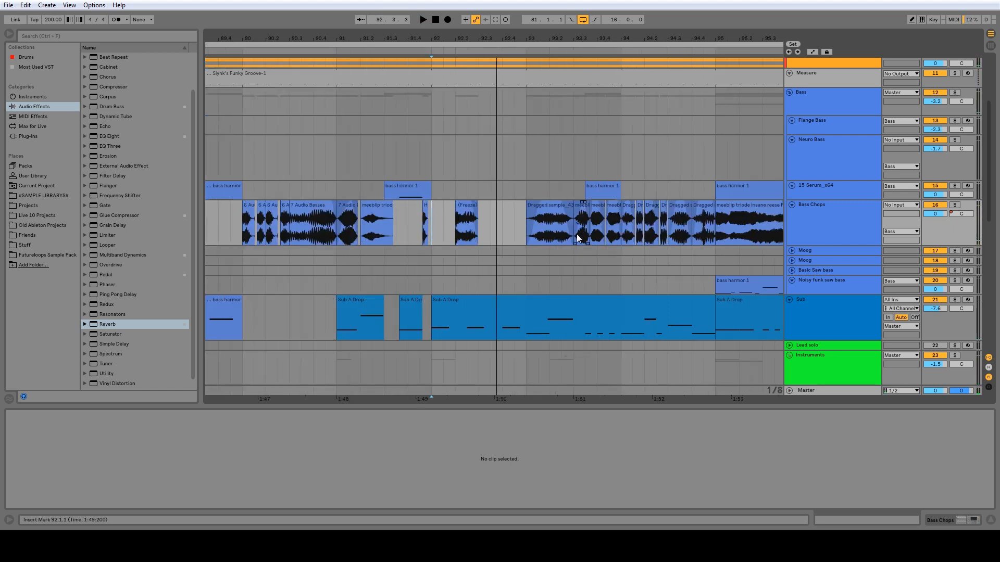
Play the drop from 93.3.1 with only the Bass Chops track soloed to audition the chops up to bar 97.
{"action": "left_click", "coordinate": [576, 233]}
{"action": "key", "text": "space"}
{"action": "left_click", "coordinate": [955, 205]}
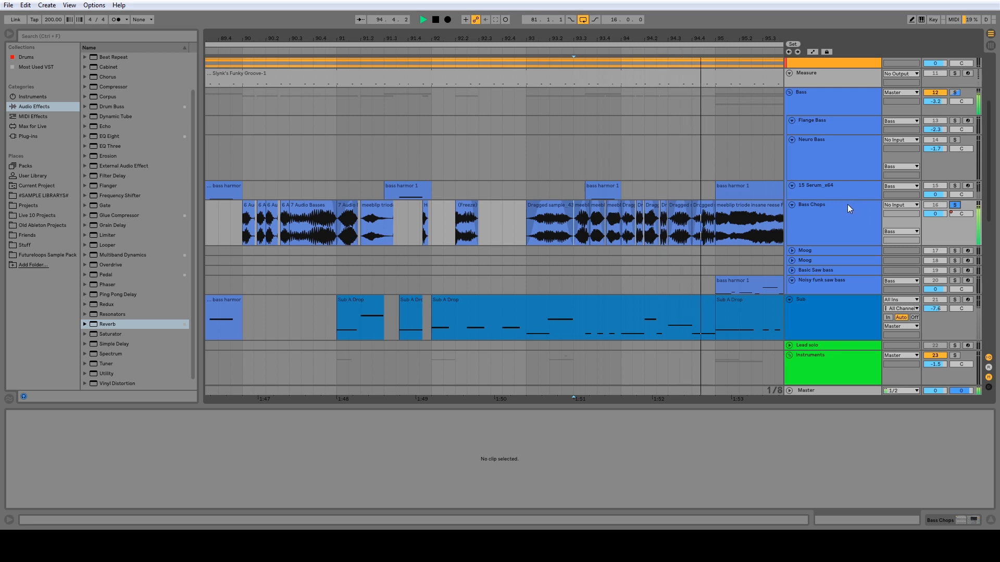
{"action": "left_click_drag", "start_coordinate": [715, 41], "coordinate": [538, 38]}
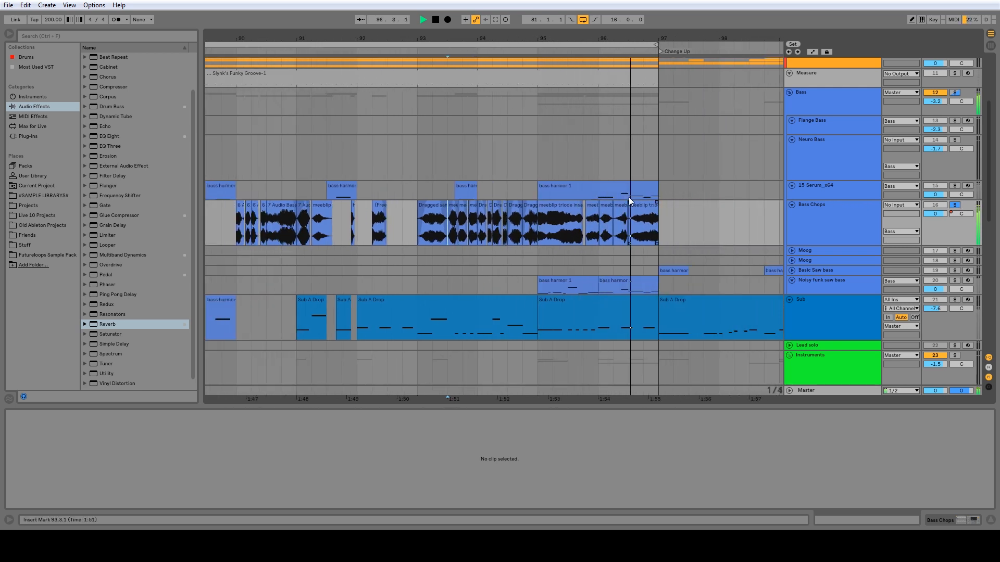
Copy part of the meeblip triode insane reese chop at 95.1.1 to 92.3.1 on the Bass Chops track.
{"action": "left_click", "coordinate": [553, 206]}
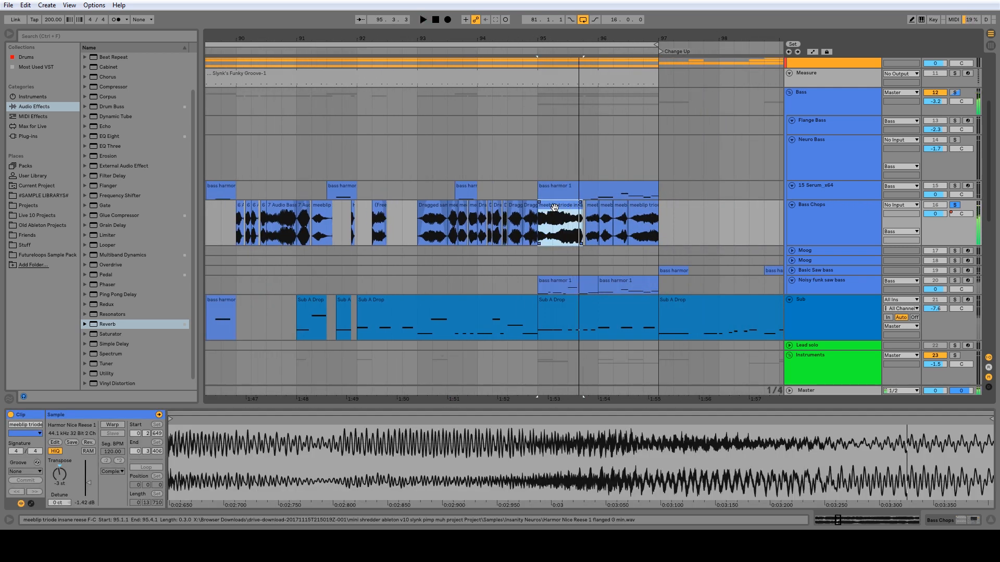
{"action": "left_click_drag", "start_coordinate": [458, 454], "coordinate": [457, 388]}
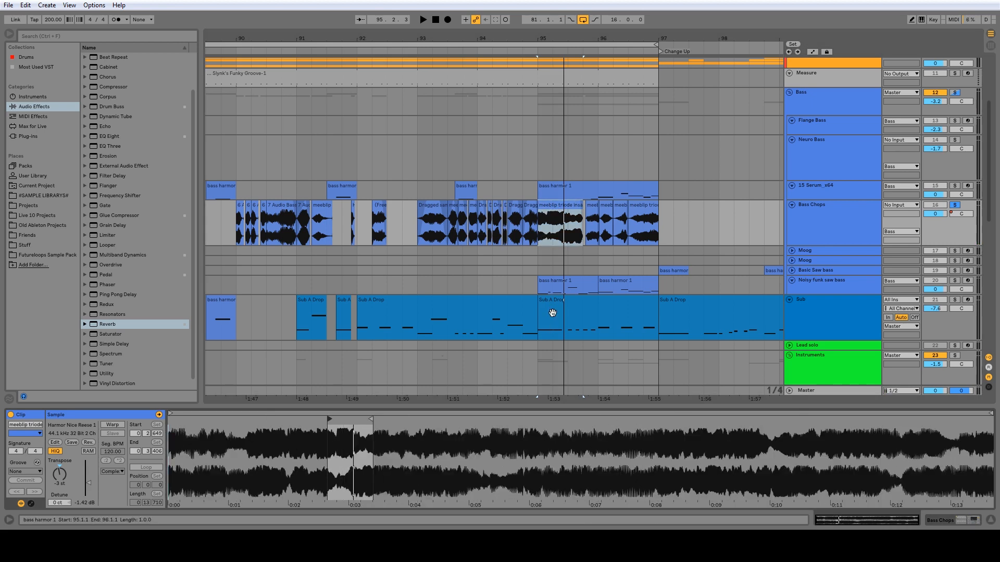
{"action": "left_click_drag", "start_coordinate": [560, 235], "coordinate": [388, 224]}
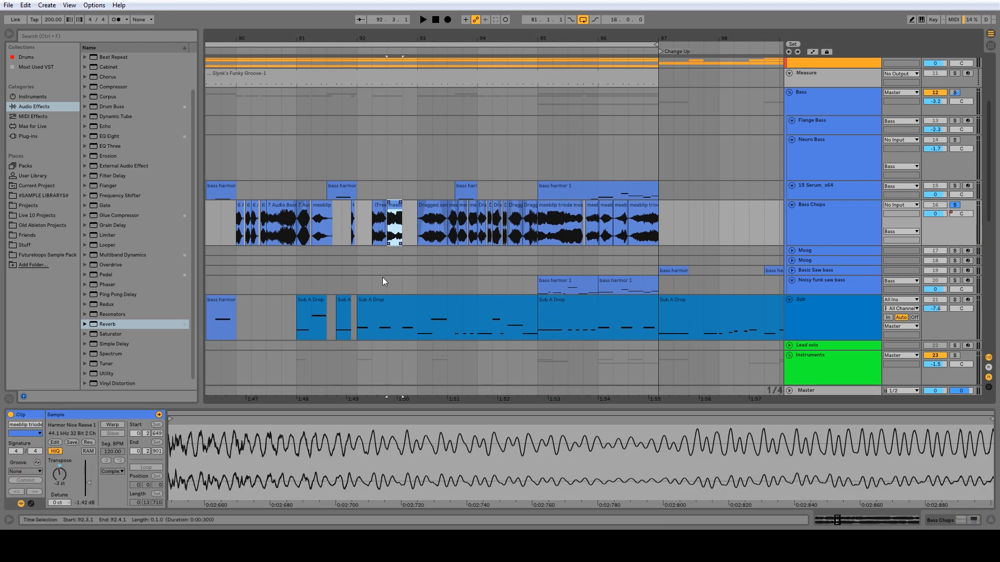
Shift the copied chop's sample start to about 5.67 seconds, fill it up to 93.1.1, and audition it from 92.1.1 with all tracks.
{"action": "mouse_move", "coordinate": [334, 442]}
{"action": "left_mouse_down"}
{"action": "mouse_move", "coordinate": [334, 427]}
{"action": "mouse_move", "coordinate": [638, 419]}
{"action": "left_mouse_up"}
{"action": "key", "text": "space"}
{"action": "key", "text": "space"}
{"action": "key", "text": "space"}
{"action": "key", "text": "space"}
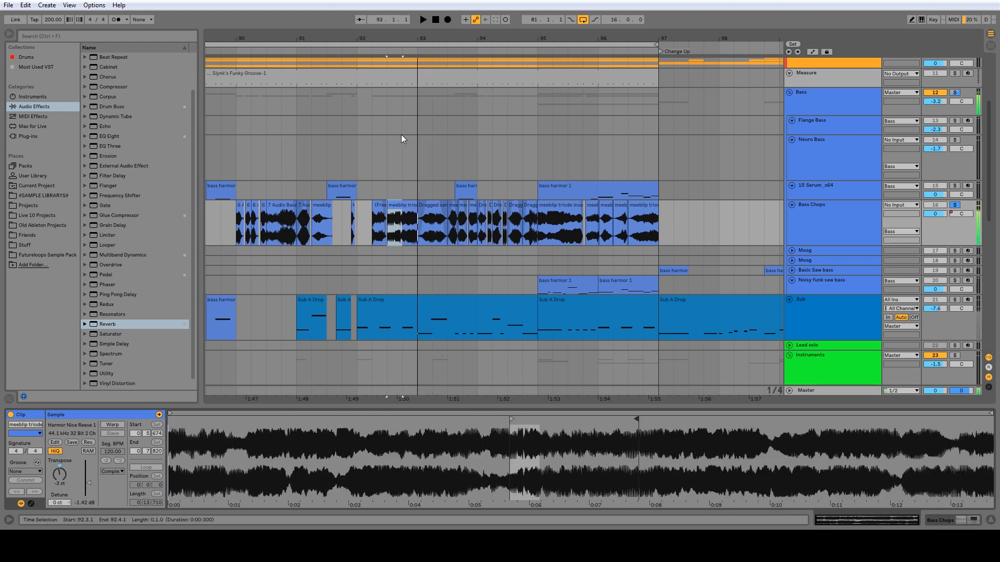
{"action": "left_click", "coordinate": [362, 230]}
{"action": "key", "text": "space"}
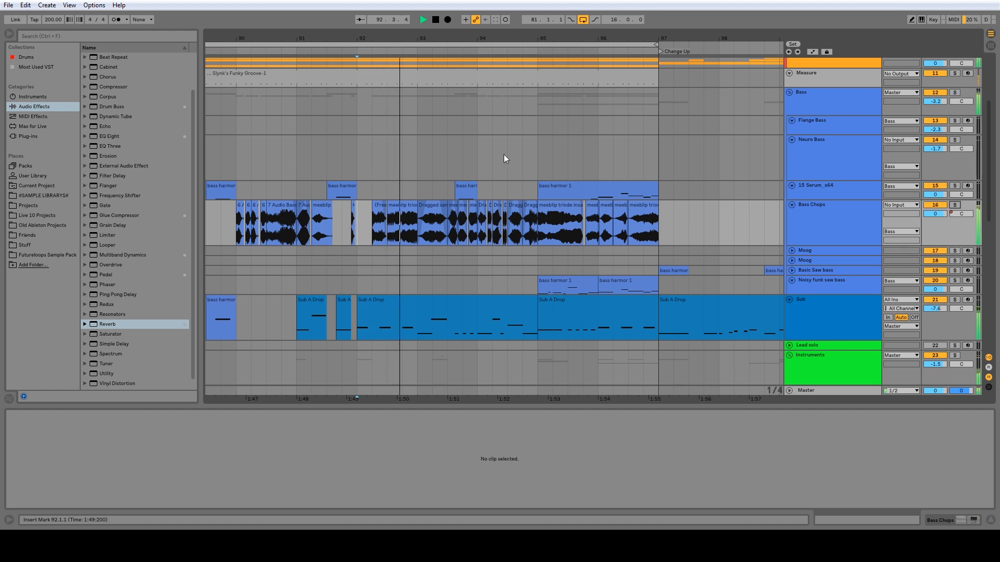
Split the Sub A Drop clip at 92.3.1 and 93.1.1 to isolate the second half of bar 92.
{"action": "left_click_drag", "start_coordinate": [391, 39], "coordinate": [487, 94]}
{"action": "left_click", "coordinate": [546, 300]}
{"action": "left_click_drag", "start_coordinate": [546, 323], "coordinate": [480, 323]}
{"action": "key", "text": "ctrl+e"}
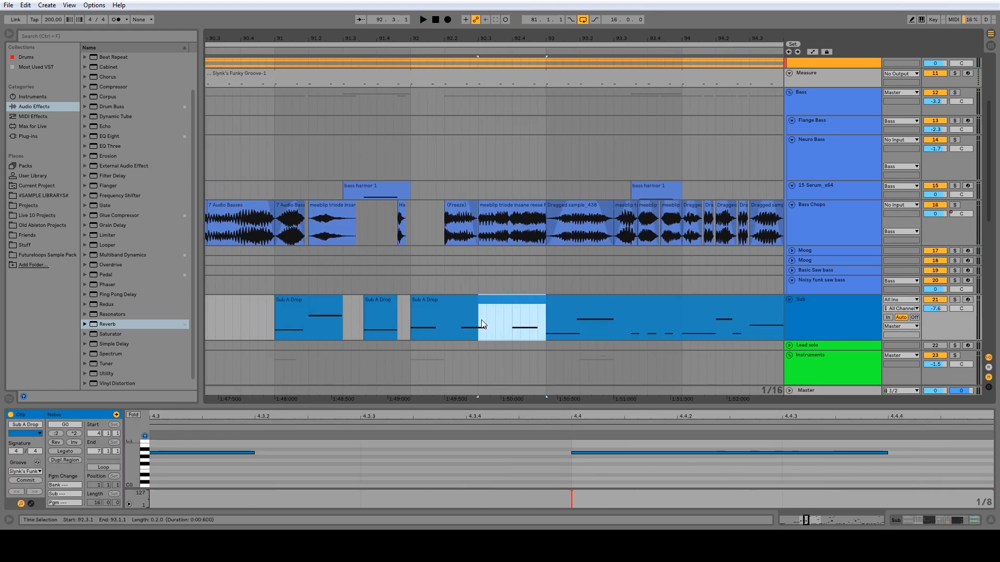
Raise the first sub note of the isolated clip at 92.3.1 by five semitones to D1.
{"action": "left_click", "coordinate": [241, 454]}
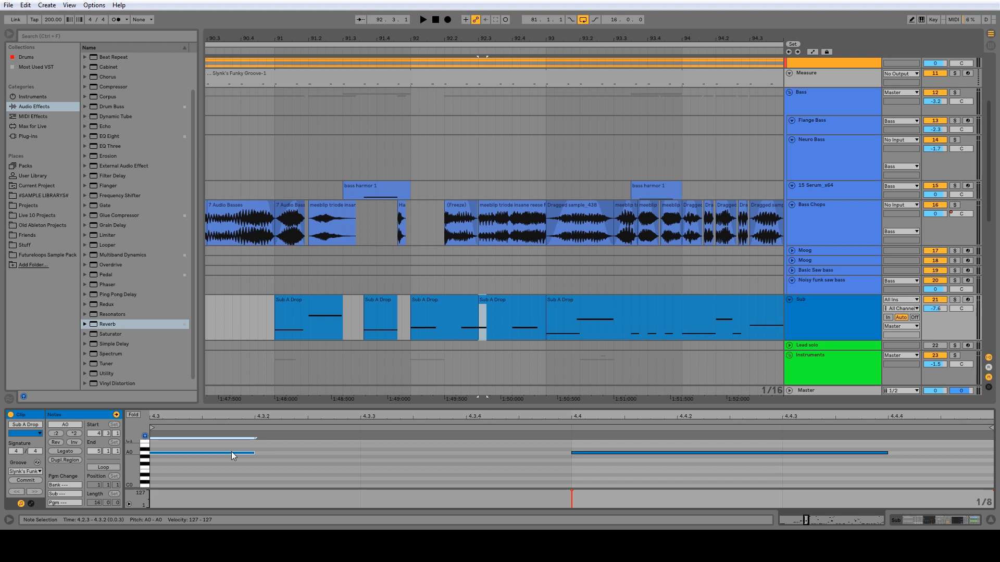
{"action": "key", "text": "Up"}
{"action": "key", "text": "Up"}
{"action": "key", "text": "Up"}
{"action": "key", "text": "Up"}
{"action": "key", "text": "Up"}
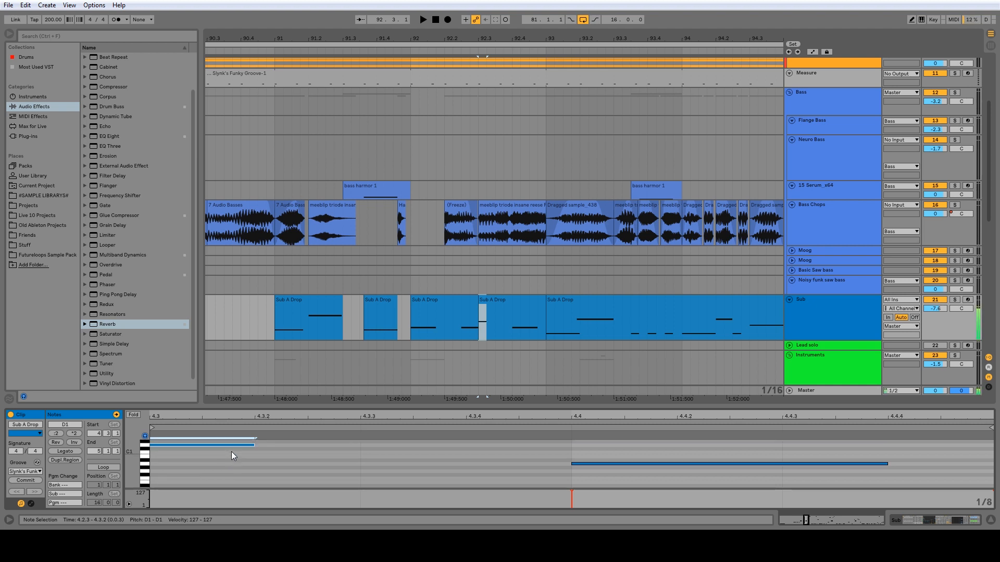
Extend the D1 sub note across the whole clip from 92.3.1 to 93.1.1 in place of the second note.
{"action": "scroll", "coordinate": [232, 451], "scroll_direction": "up", "scroll_amount": 3}
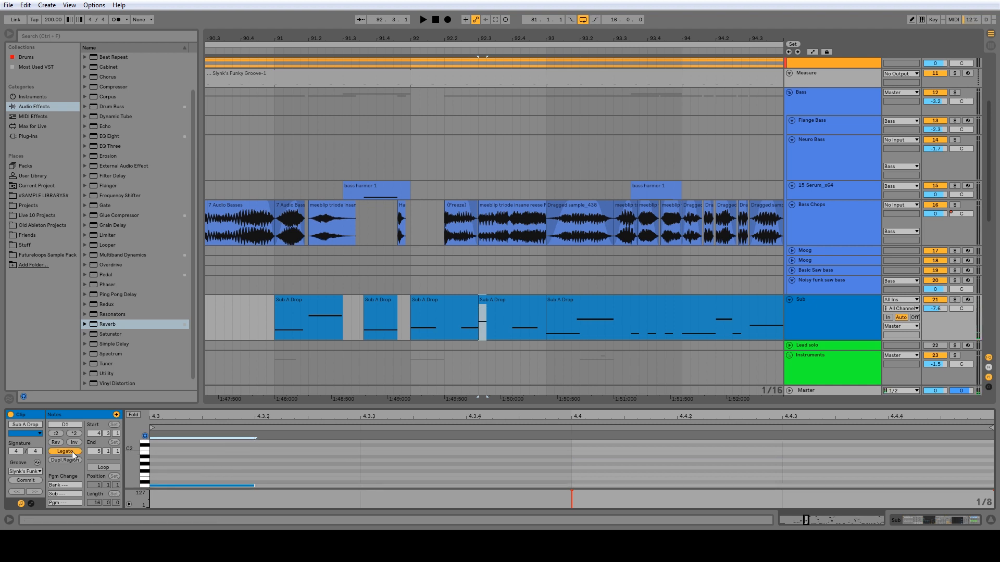
{"action": "scroll", "coordinate": [608, 475], "scroll_direction": "down", "scroll_amount": 3}
{"action": "left_click", "coordinate": [644, 460]}
{"action": "key", "text": "ctrl+z"}
{"action": "key", "text": "ctrl+z"}
{"action": "key", "text": "ctrl+z"}
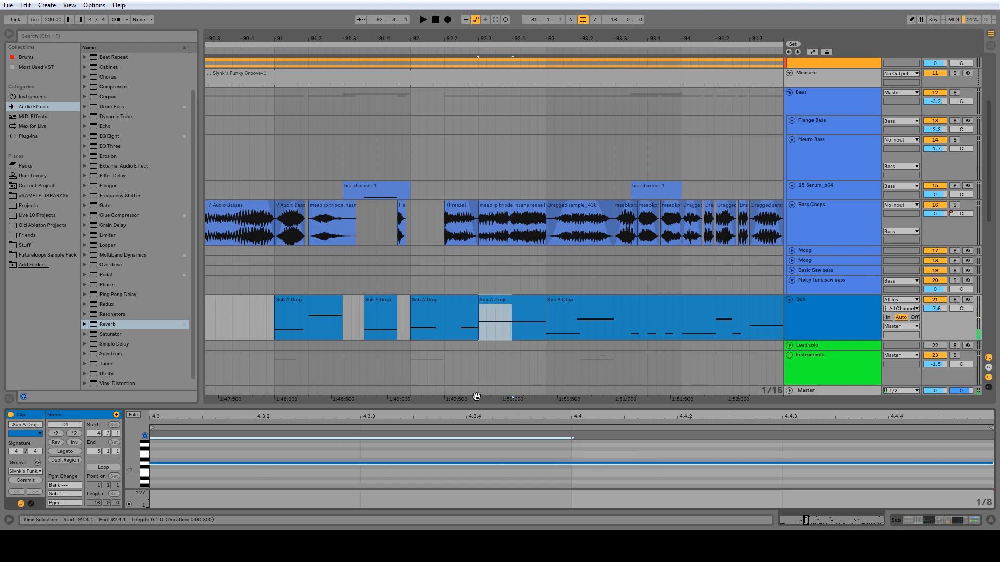
Play the drop from 81.1.1 through to bar 94 to review the reworked passage.
{"action": "scroll", "coordinate": [439, 315], "scroll_direction": "down", "scroll_amount": 5}
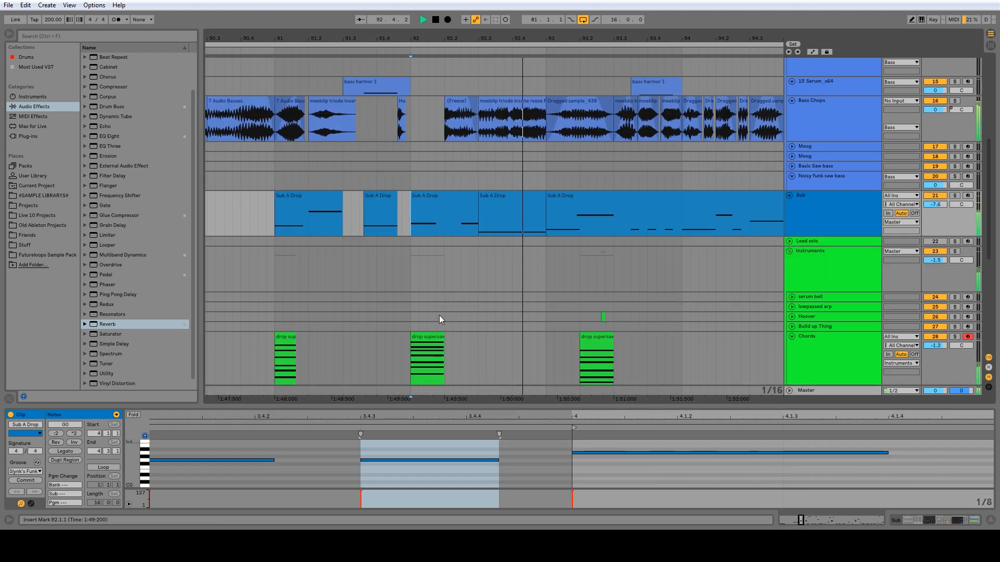
{"action": "left_click", "coordinate": [432, 265]}
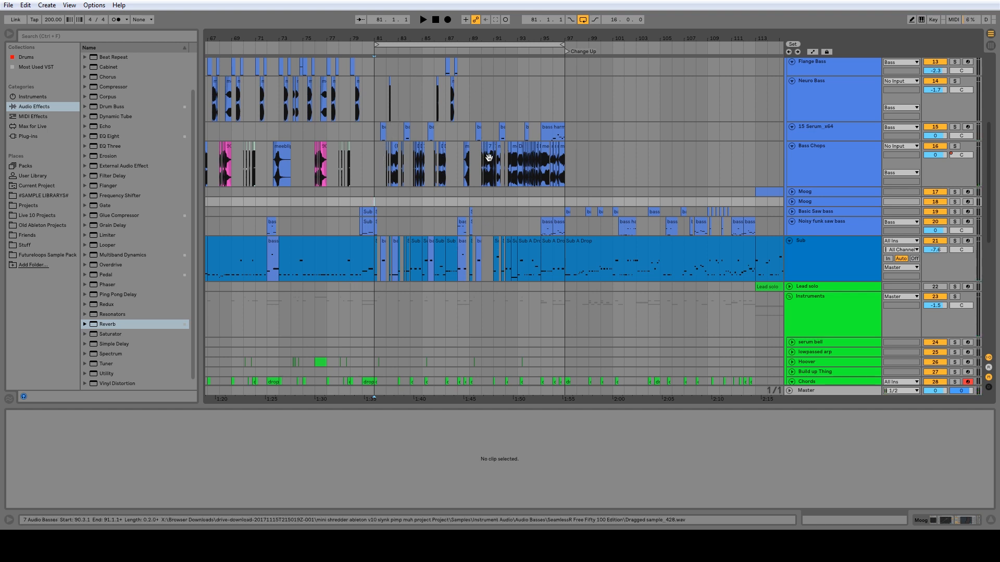
{"action": "key", "text": "space"}
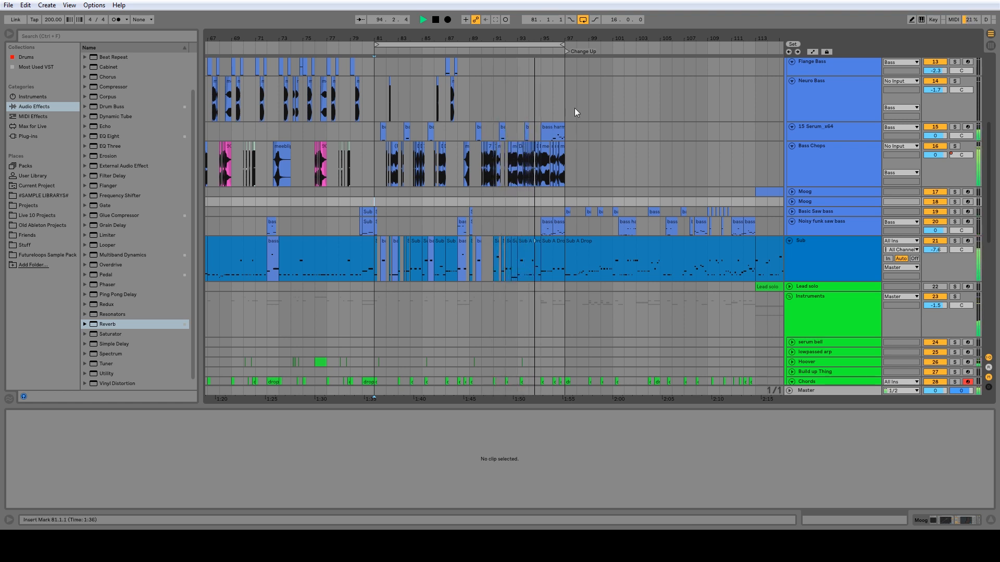
{"action": "key", "text": "space"}
Delete the bass chop between 93.1.1 and 93.3.1.
{"action": "left_click_drag", "start_coordinate": [528, 38], "coordinate": [528, 125]}
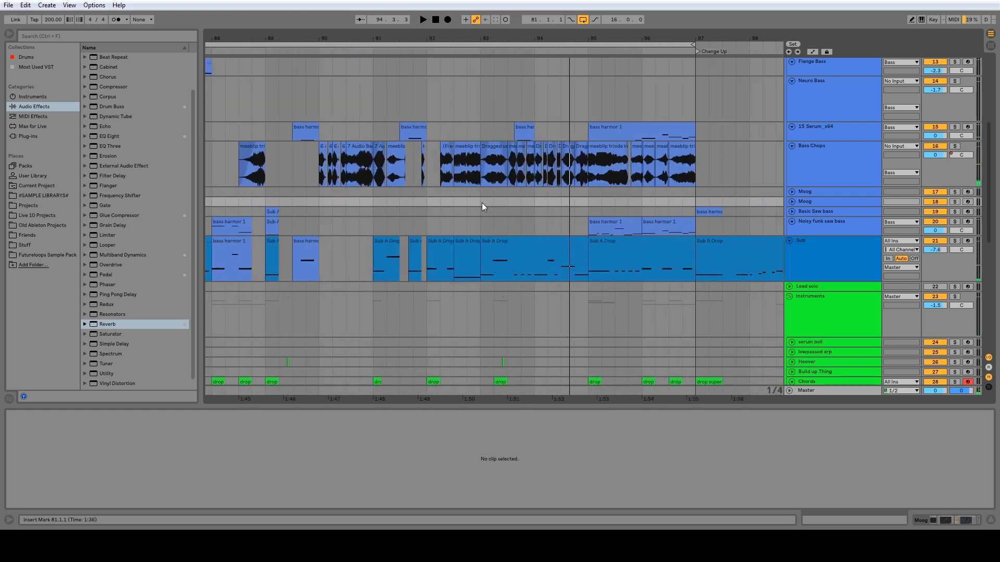
{"action": "scroll", "coordinate": [482, 203], "scroll_direction": "down", "scroll_amount": 1}
{"action": "scroll", "coordinate": [490, 198], "scroll_direction": "up", "scroll_amount": 3}
{"action": "scroll", "coordinate": [483, 177], "scroll_direction": "down", "scroll_amount": 2}
{"action": "left_click", "coordinate": [484, 105]}
{"action": "key", "text": "Delete"}
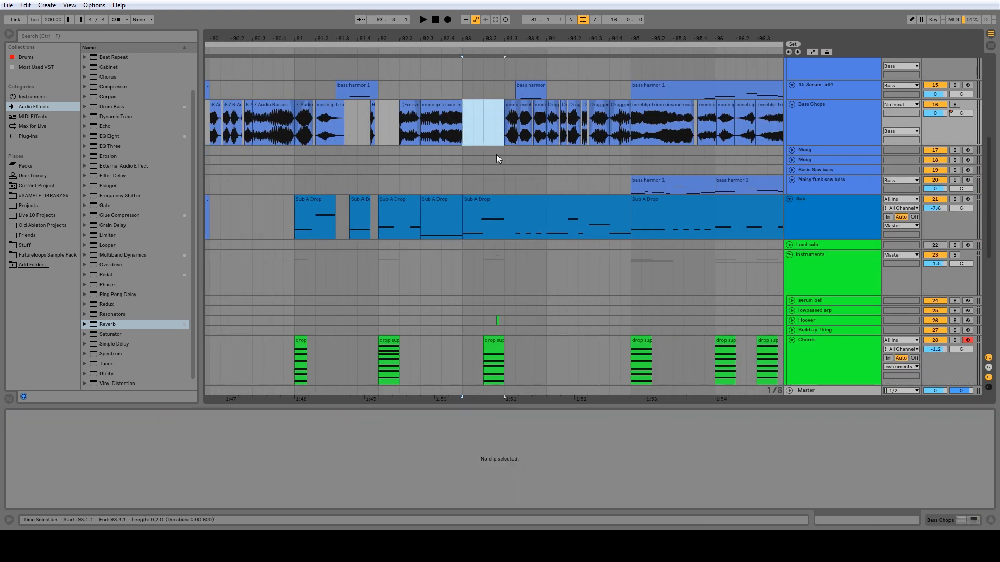
Play from 93.1.1 and place a one-beat meeblip triode reese chop from 93.1.1 to 93.2.1.
{"action": "left_click", "coordinate": [464, 161]}
{"action": "key", "text": "space"}
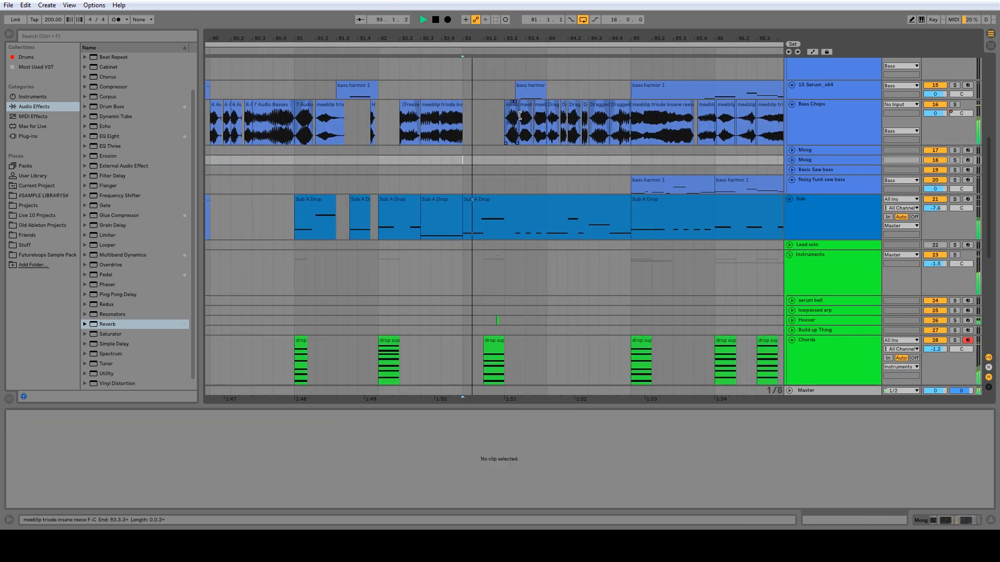
{"action": "key", "text": "ctrl+z"}
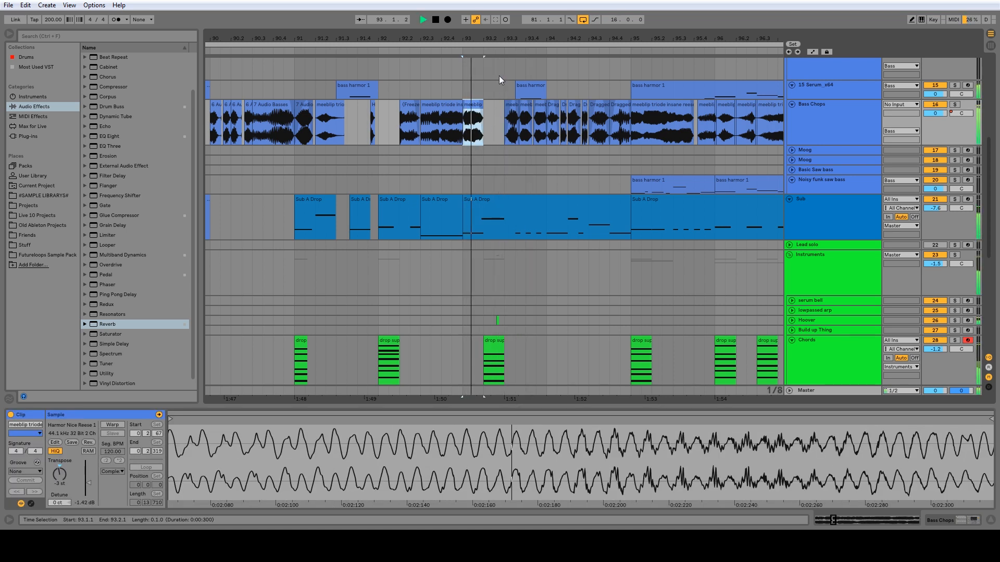
{"action": "key", "text": "space"}
Lower the sub note starting at 93.2.1 by one octave to E0 and audition it from 92.3.1.
{"action": "scroll", "coordinate": [483, 107], "scroll_direction": "up", "scroll_amount": 4}
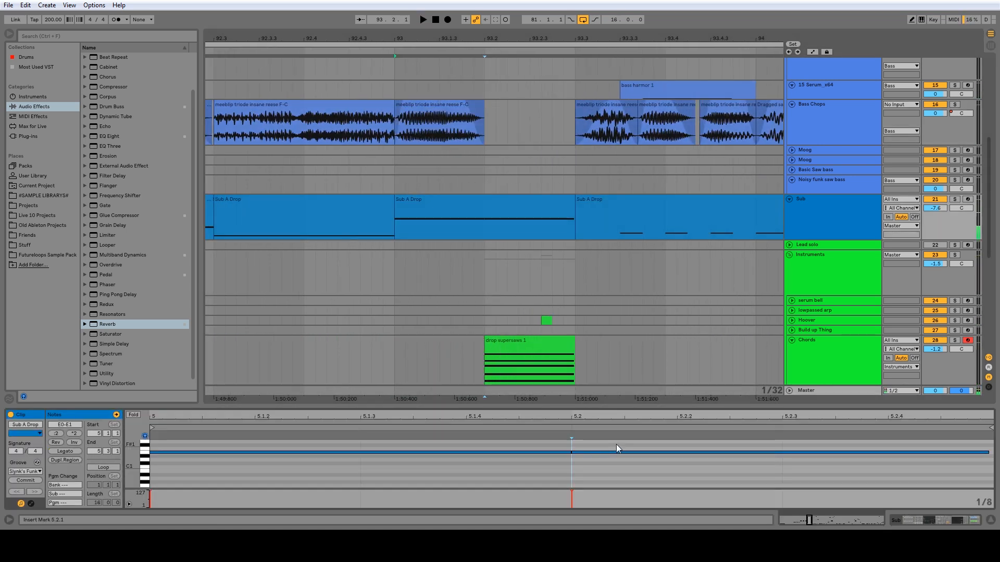
{"action": "left_click", "coordinate": [618, 453]}
{"action": "key", "text": "shift+Down"}
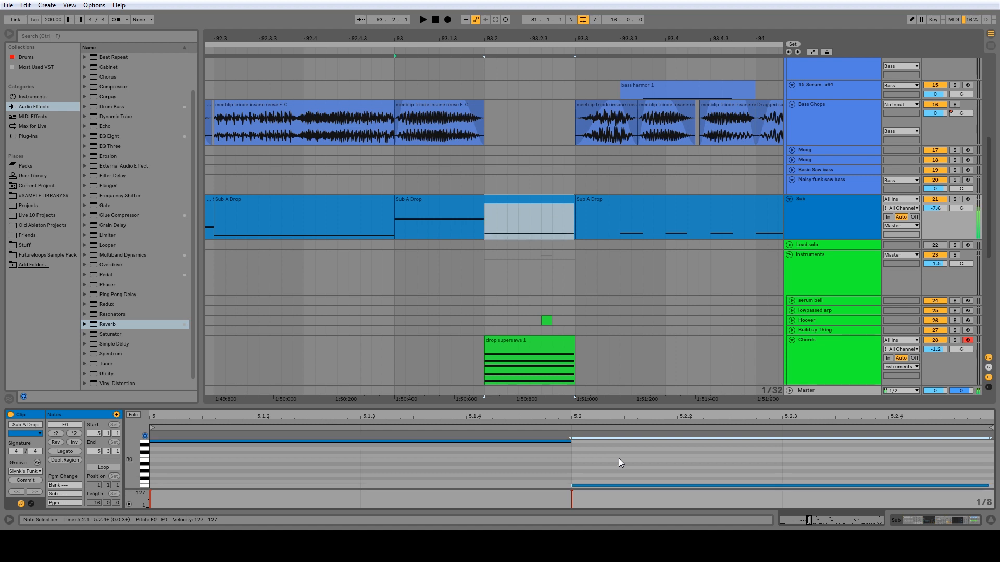
{"action": "key", "text": "space"}
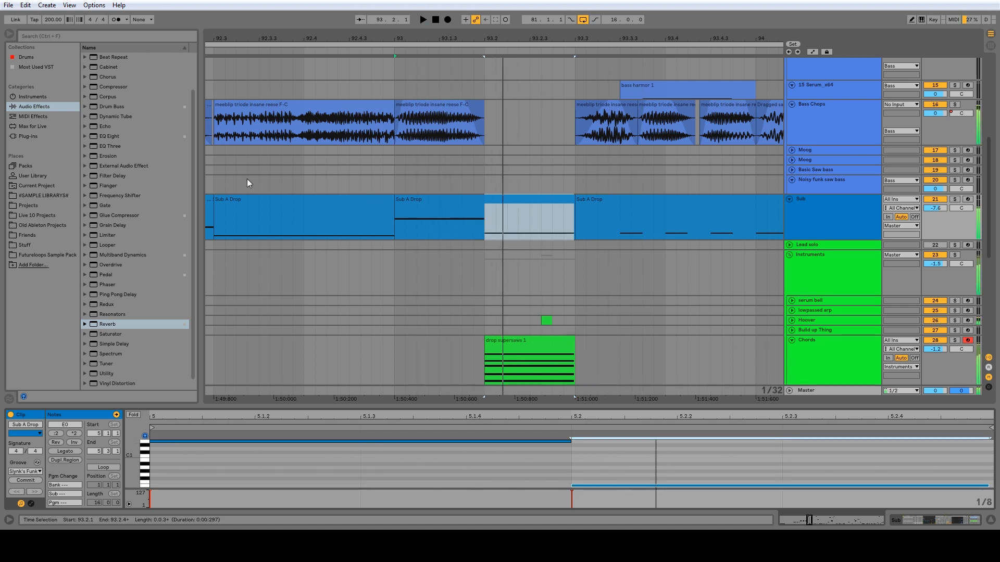
{"action": "left_click", "coordinate": [216, 181]}
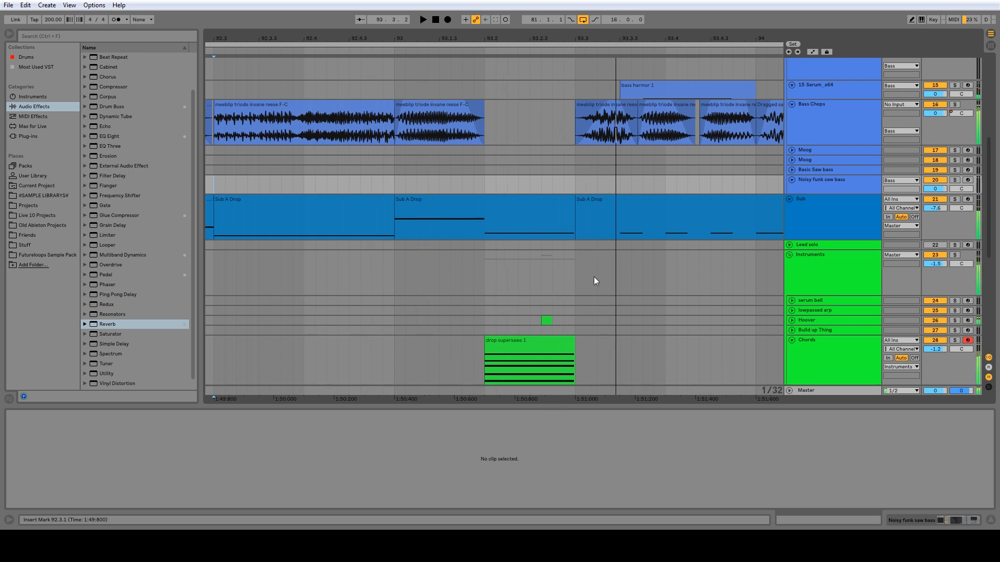
Shorten the drop supersaws chord clip at 93.2.1 to half a beat and play it from 93.1.1.
{"action": "scroll", "coordinate": [594, 277], "scroll_direction": "down", "scroll_amount": 2}
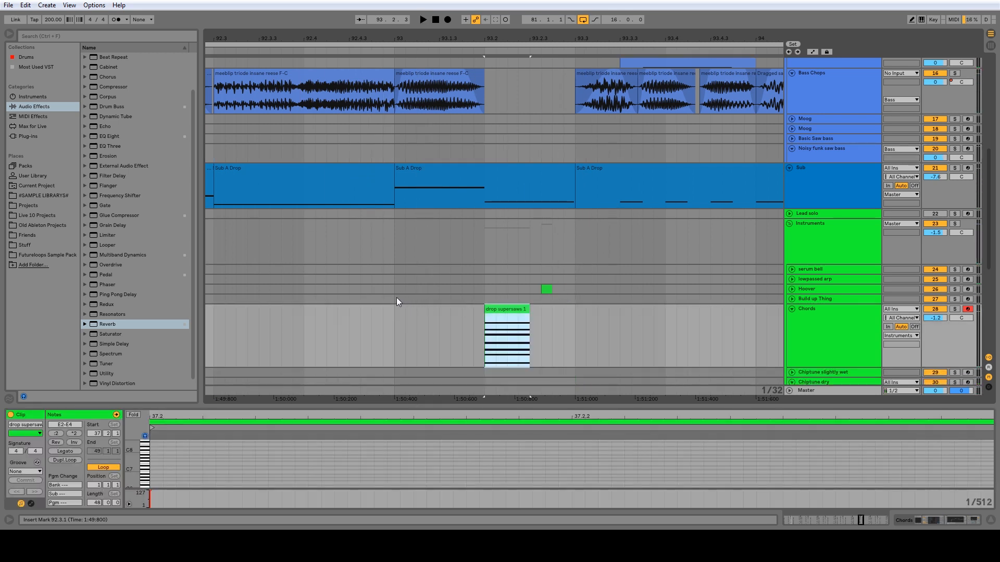
{"action": "left_click", "coordinate": [396, 298]}
{"action": "key", "text": "space"}
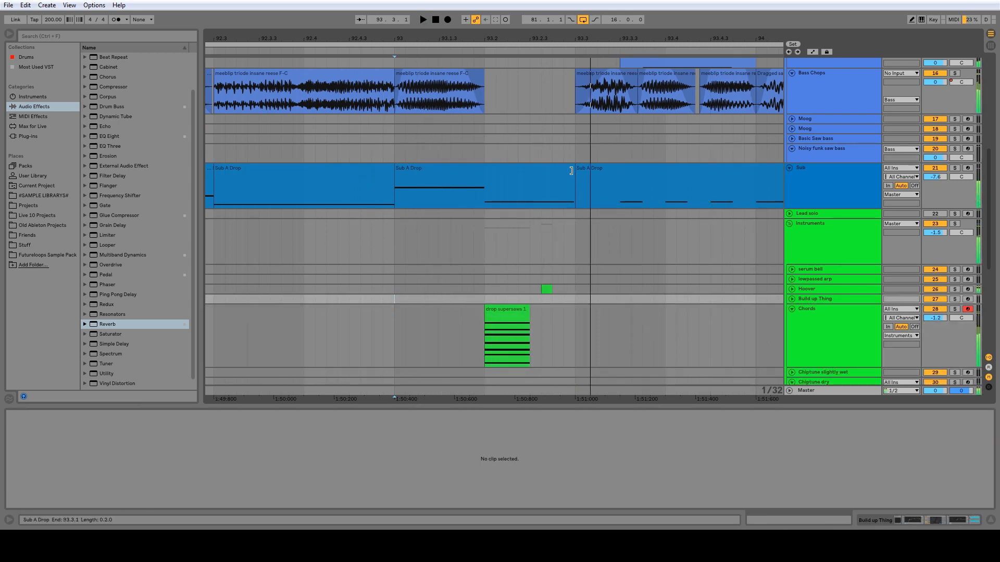
Trim the sub clip to end at 93.2.3, clear the sub and all but the first chop between 93.3.1 and 94.1.1, and audition the passage.
{"action": "left_click_drag", "start_coordinate": [573, 174], "coordinate": [529, 173]}
{"action": "left_click", "coordinate": [393, 231]}
{"action": "key", "text": "space"}
{"action": "left_click_drag", "start_coordinate": [617, 39], "coordinate": [480, 39]}
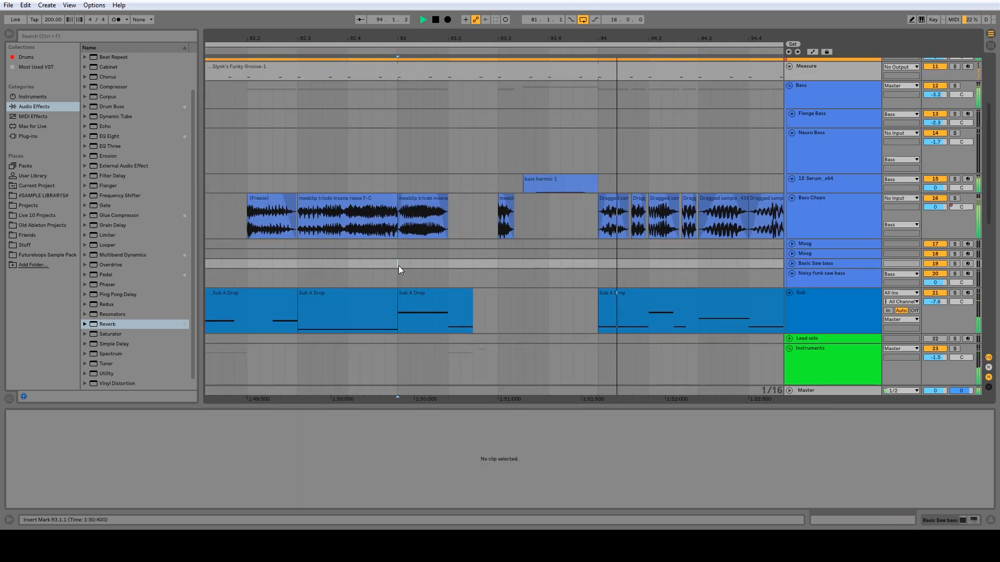
{"action": "key", "text": "space"}
{"action": "key", "text": "space"}
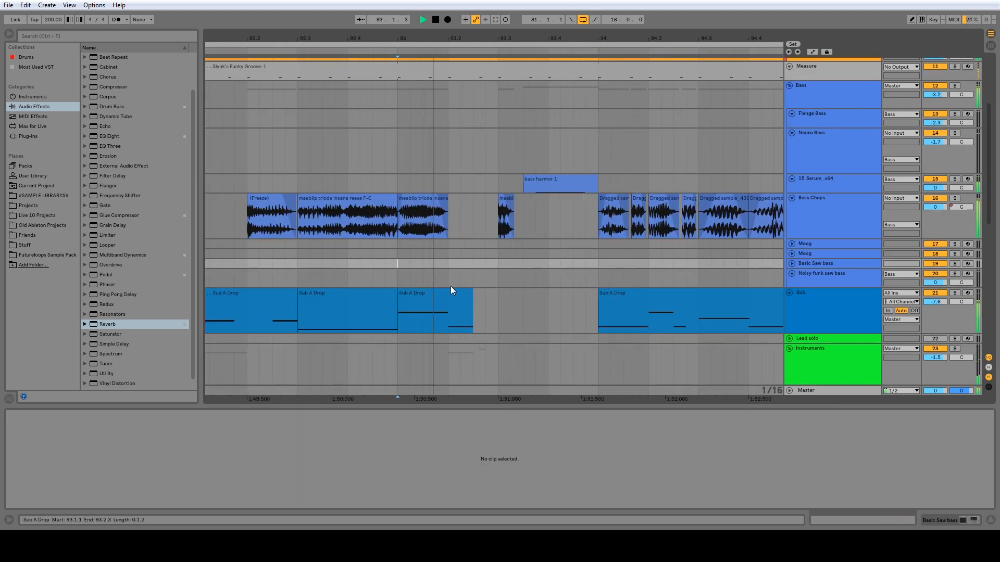
Lengthen the chord clip at 93.2.1 and the sub clip at 93.1.1 to end at 93.3.1, playing from 93.1.1.
{"action": "scroll", "coordinate": [463, 294], "scroll_direction": "down", "scroll_amount": 4}
{"action": "key", "text": "space"}
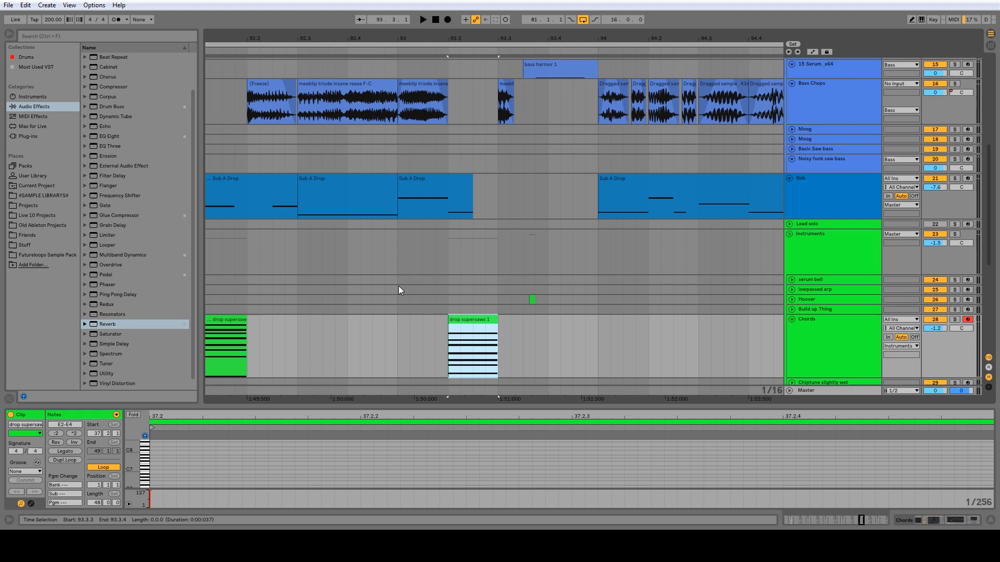
{"action": "left_click", "coordinate": [398, 286]}
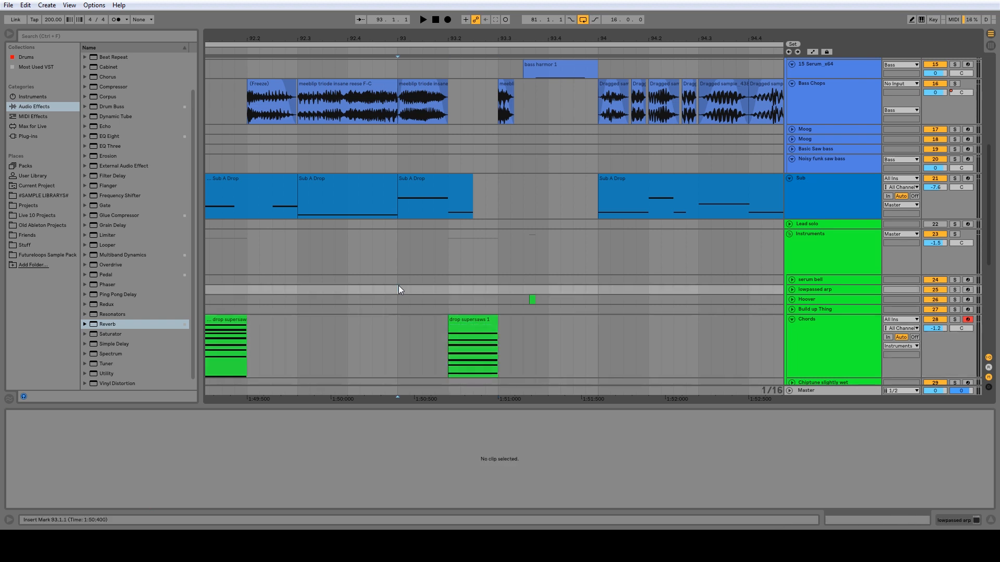
{"action": "key", "text": "space"}
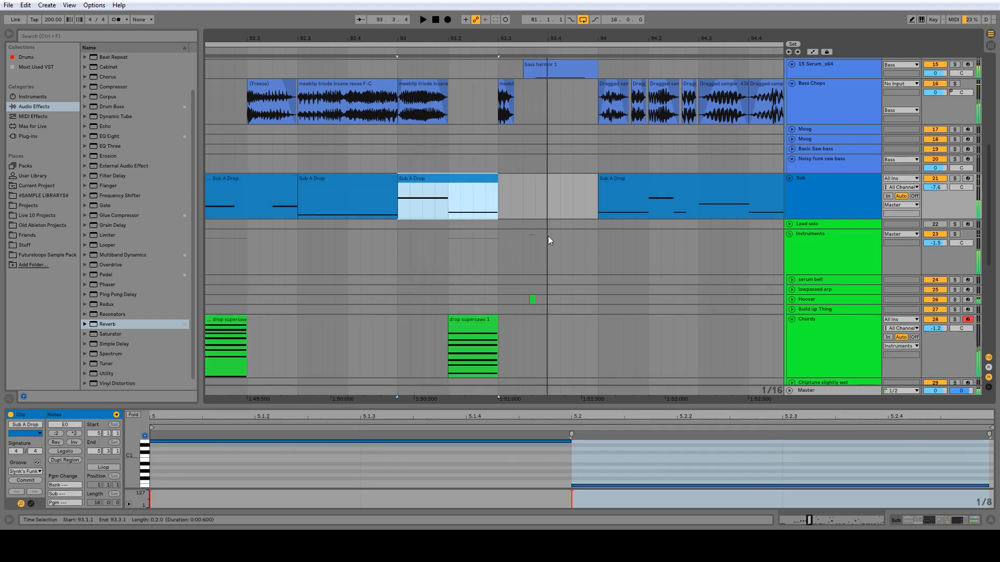
Adjust the Serum bass clip in bar 93 to start slightly after 93.3.3 and end at 94.1.1.
{"action": "scroll", "coordinate": [551, 236], "scroll_direction": "up", "scroll_amount": 1}
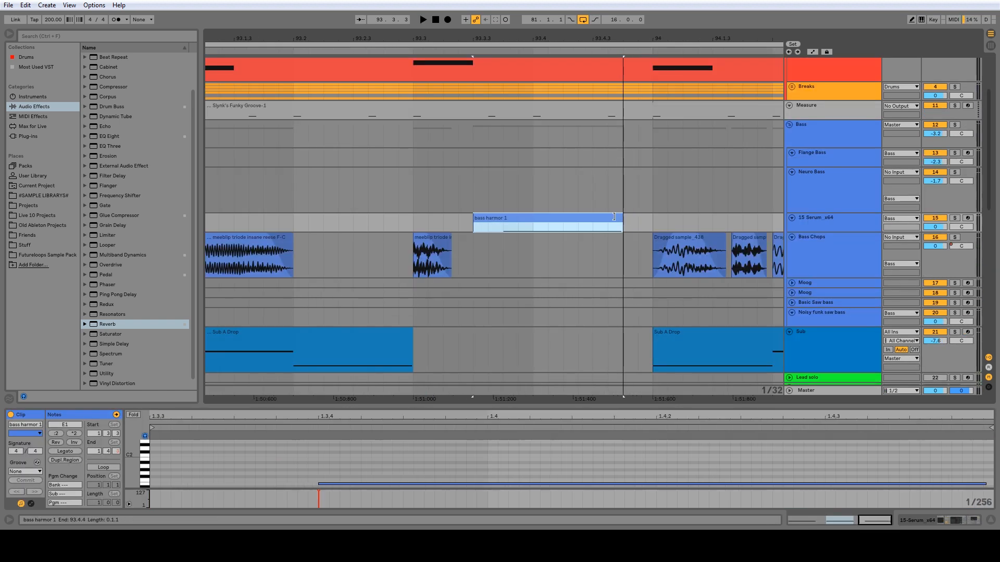
{"action": "left_click_drag", "start_coordinate": [622, 219], "coordinate": [608, 219]}
{"action": "left_click_drag", "start_coordinate": [473, 222], "coordinate": [488, 222]}
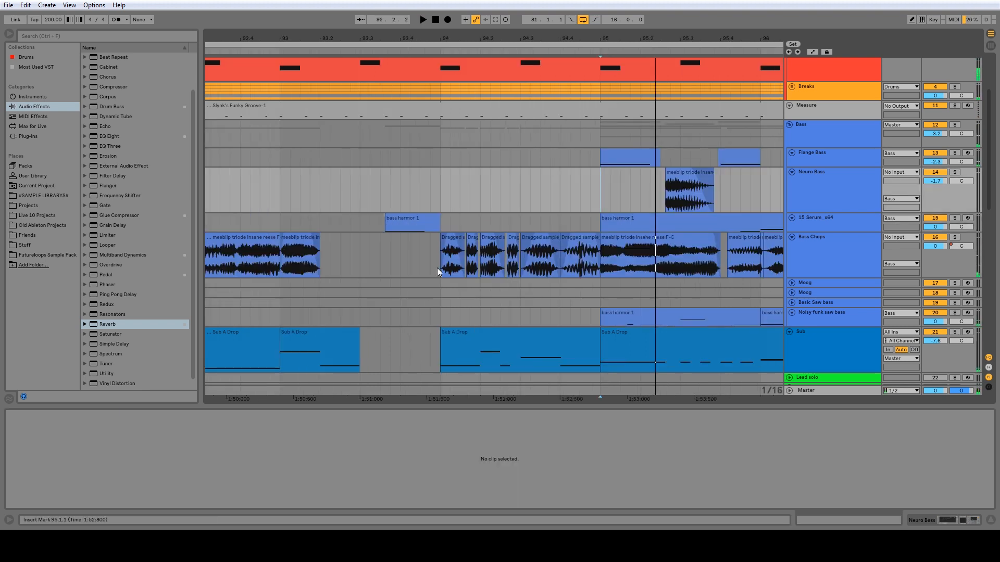
Play from 94.1.1 and nudge the two short Dragged sample_438 chops in bar 94 slightly earlier, in line with the Measure notes.
{"action": "left_click", "coordinate": [440, 268]}
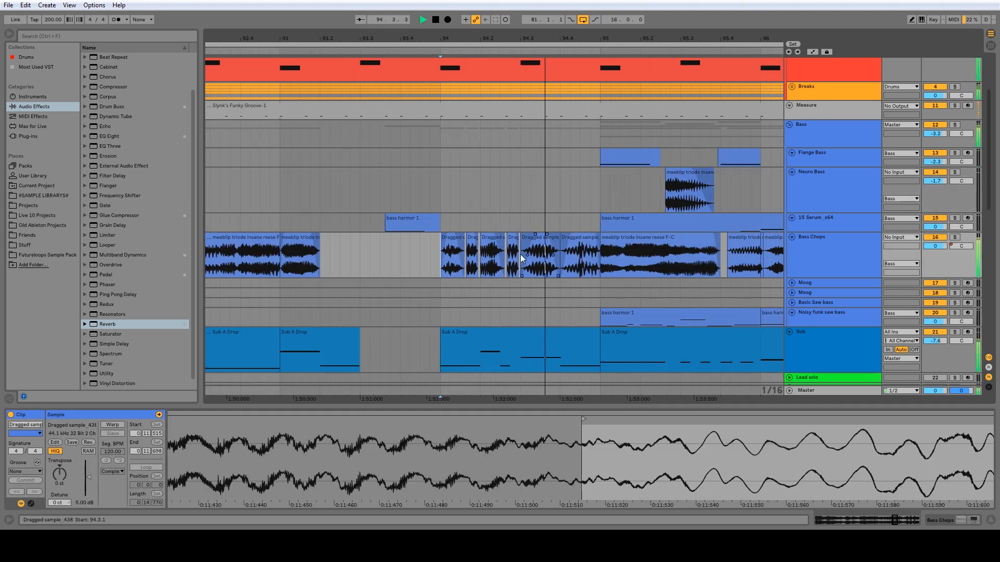
{"action": "left_click_drag", "start_coordinate": [496, 41], "coordinate": [496, 109]}
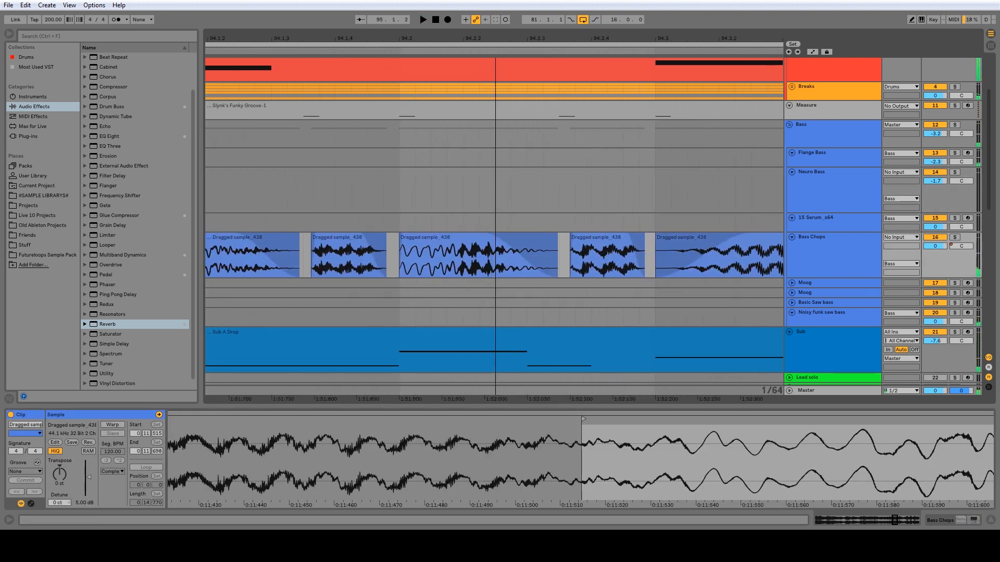
{"action": "left_click_drag", "start_coordinate": [338, 237], "coordinate": [330, 239]}
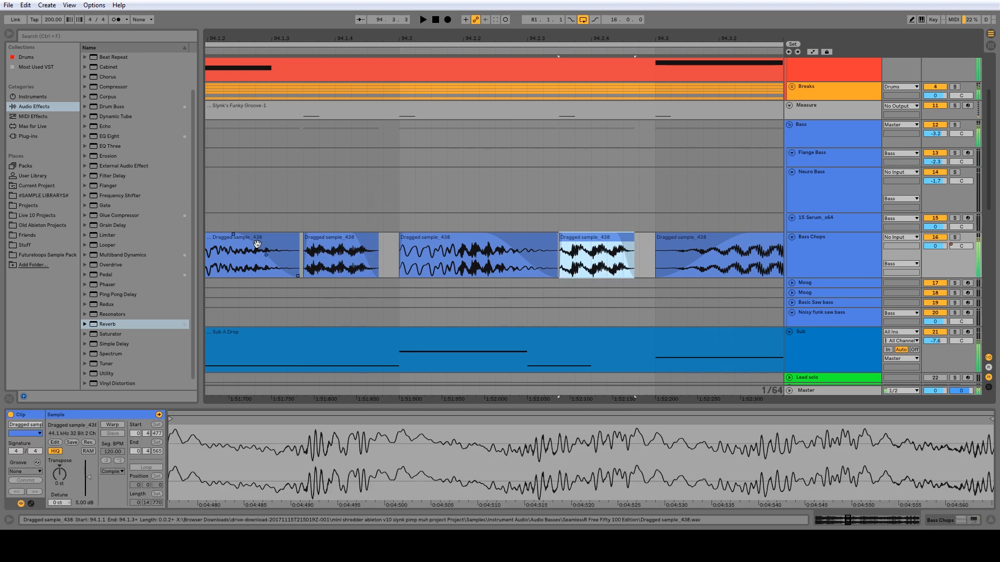
Audition the opening chops of bar 94 and set the sample start of the chop at 94.2.1 to 0:11:875.
{"action": "left_click", "coordinate": [255, 240]}
{"action": "key", "text": "space"}
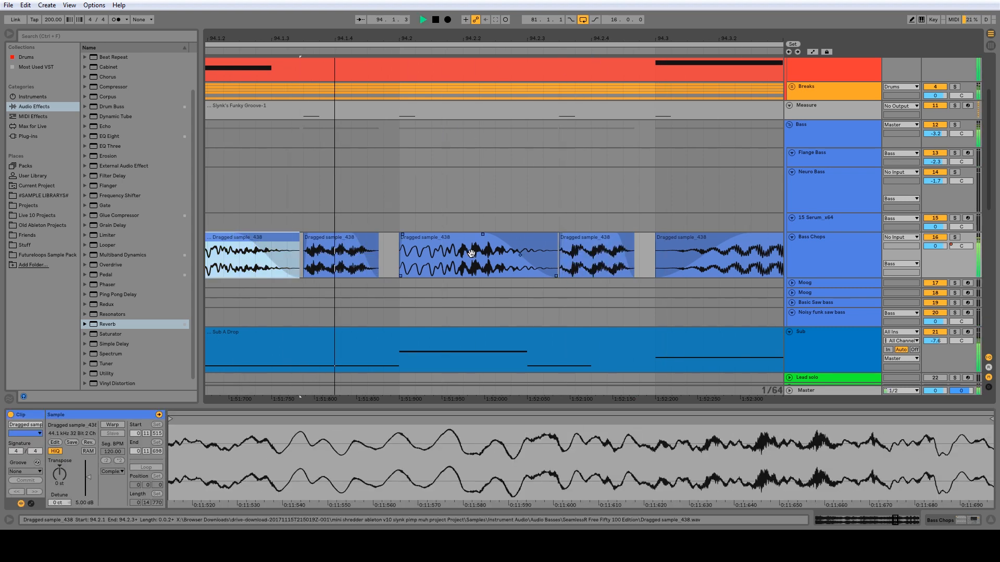
{"action": "left_click", "coordinate": [432, 261]}
{"action": "key", "text": "space"}
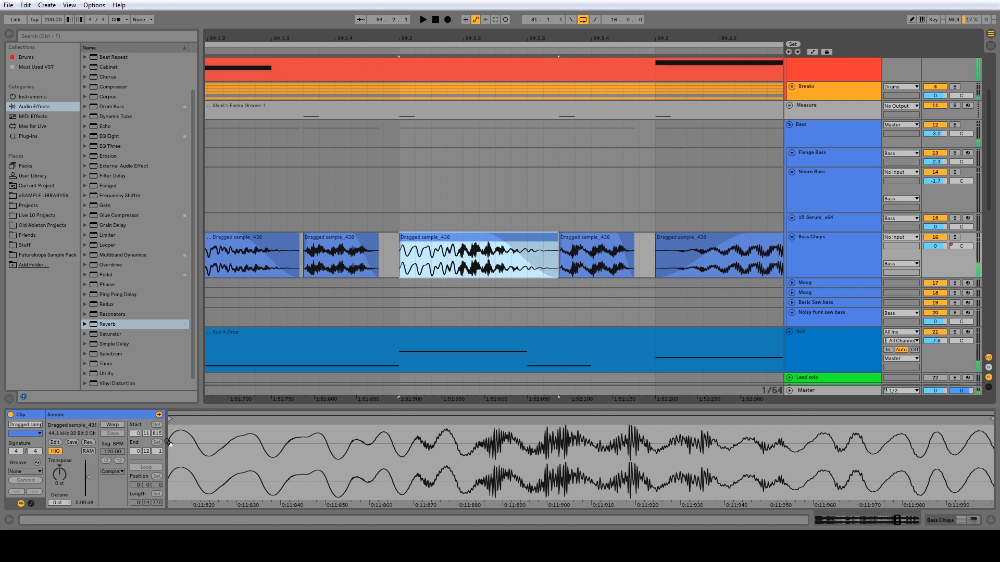
{"action": "left_click_drag", "start_coordinate": [170, 420], "coordinate": [438, 422]}
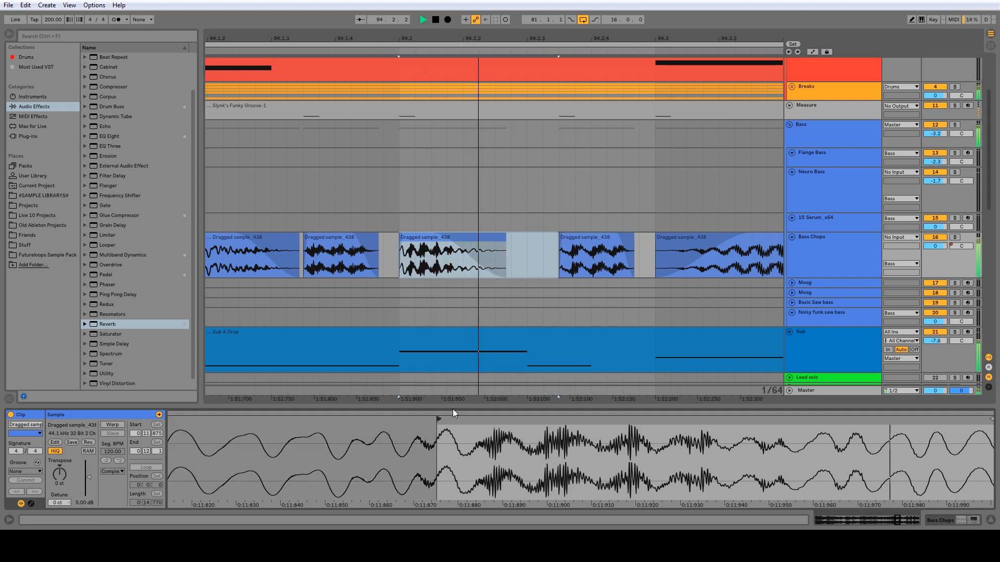
{"action": "key", "text": "space"}
{"action": "left_click_drag", "start_coordinate": [504, 412], "coordinate": [412, 374]}
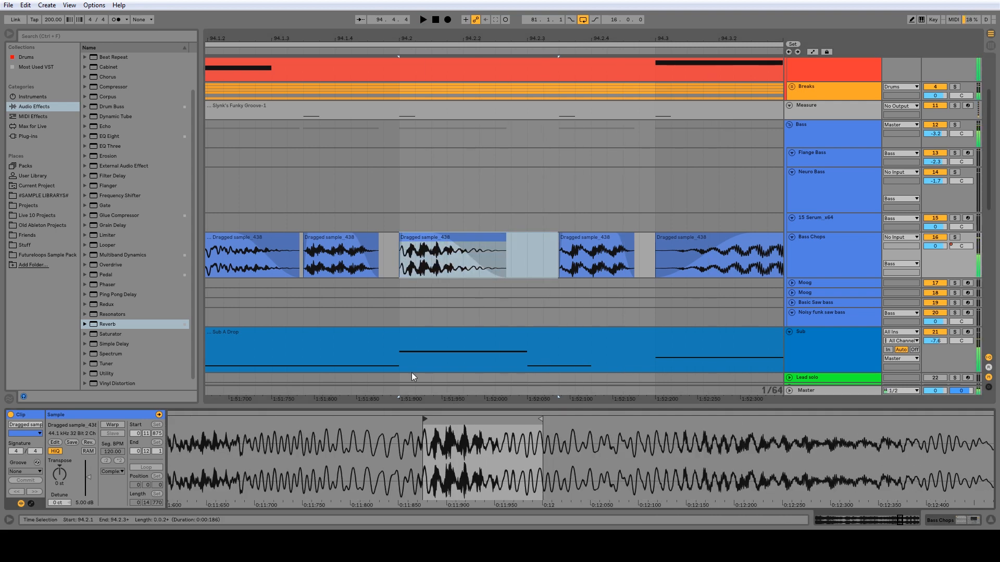
Play from 94.1.1 and set the sample start of the bar's first Dragged sample_438 chop to 0:11:596, leaving a gap after it.
{"action": "left_click", "coordinate": [270, 245]}
{"action": "key", "text": "space"}
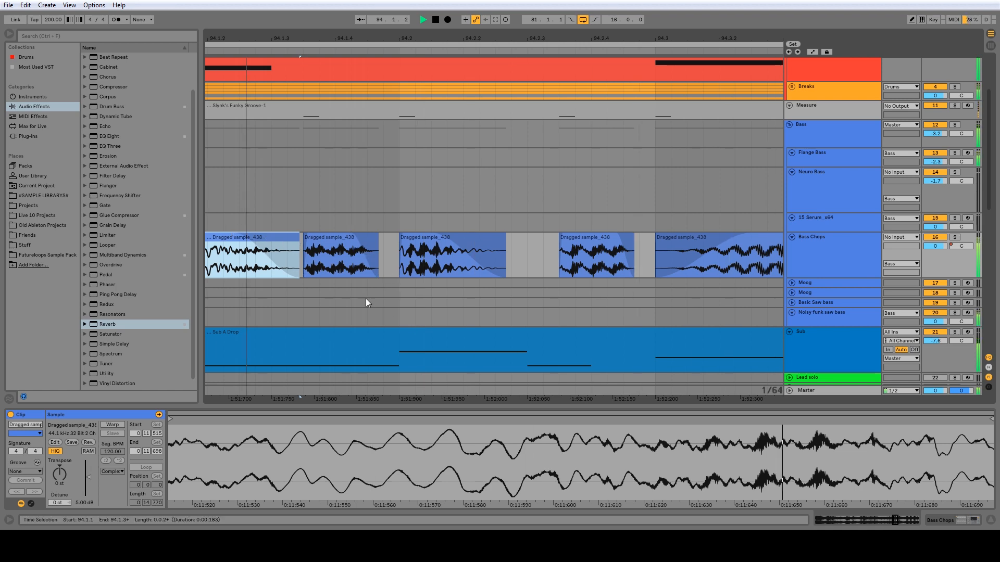
{"action": "key", "text": "space"}
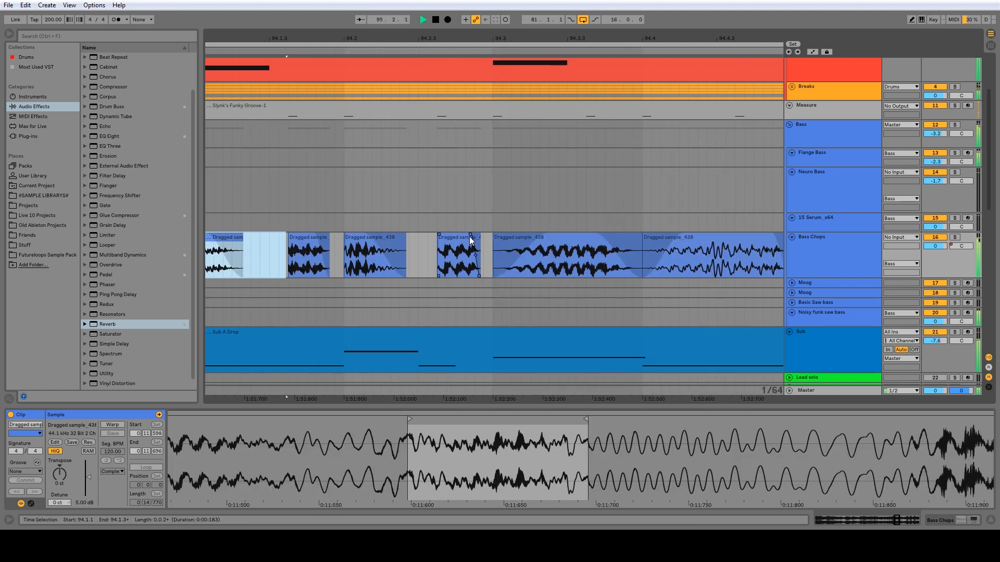
{"action": "key", "text": "space"}
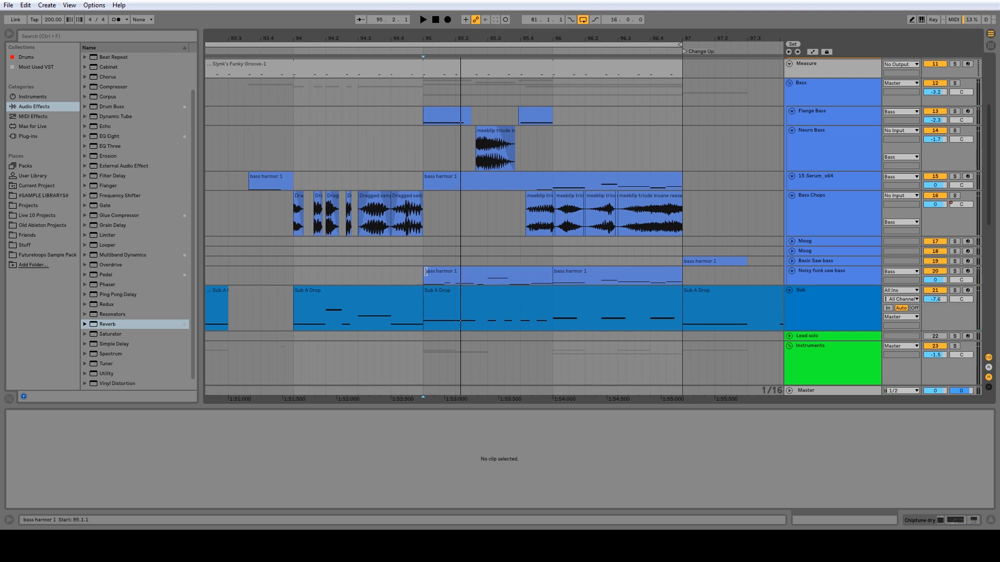
Trim the Noisy funk saw bass clip at 95.1.1 to start at 95.2.4 and select bar 95 of the Flange and Neuro Bass tracks.
{"action": "left_click_drag", "start_coordinate": [426, 271], "coordinate": [480, 269]}
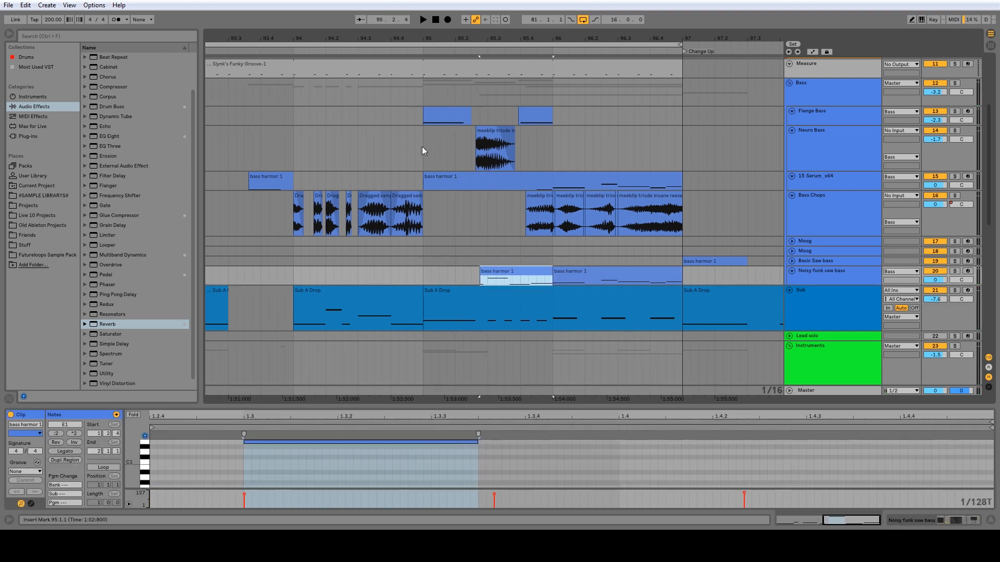
{"action": "left_click_drag", "start_coordinate": [423, 148], "coordinate": [554, 108]}
{"action": "left_click_drag", "start_coordinate": [503, 39], "coordinate": [709, 10]}
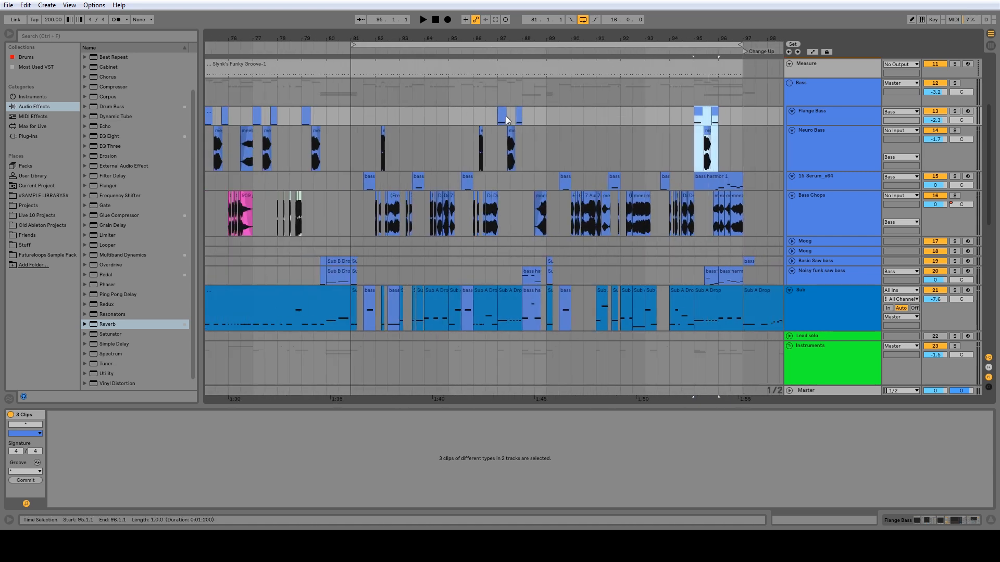
Play from 87.1.1 and from the Drop marker at bar 65 to compare the earlier Flange and Neuro Bass patterns with bar 95.
{"action": "left_click", "coordinate": [498, 132]}
{"action": "key", "text": "space"}
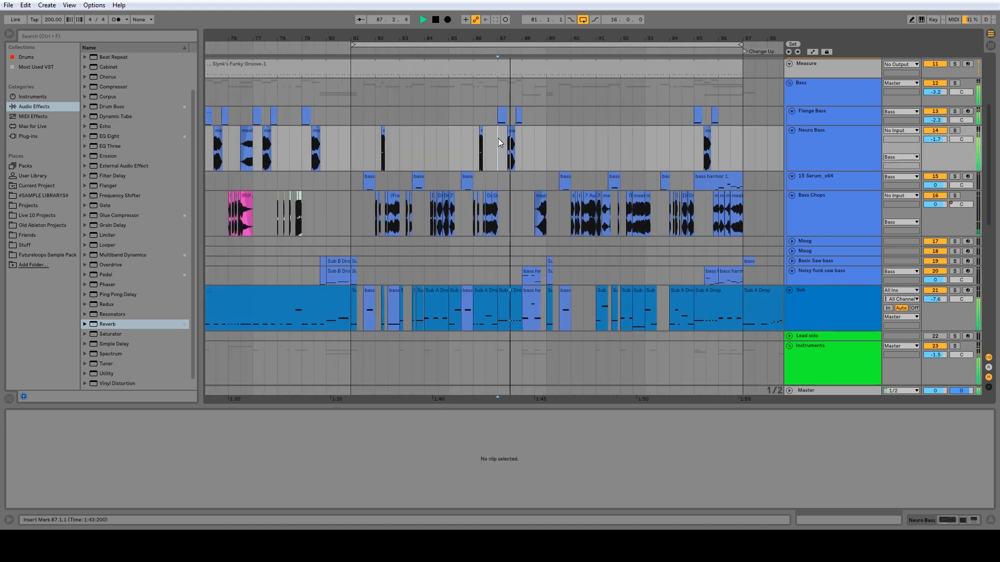
{"action": "key", "text": "space"}
{"action": "left_click_drag", "start_coordinate": [476, 40], "coordinate": [714, 21]}
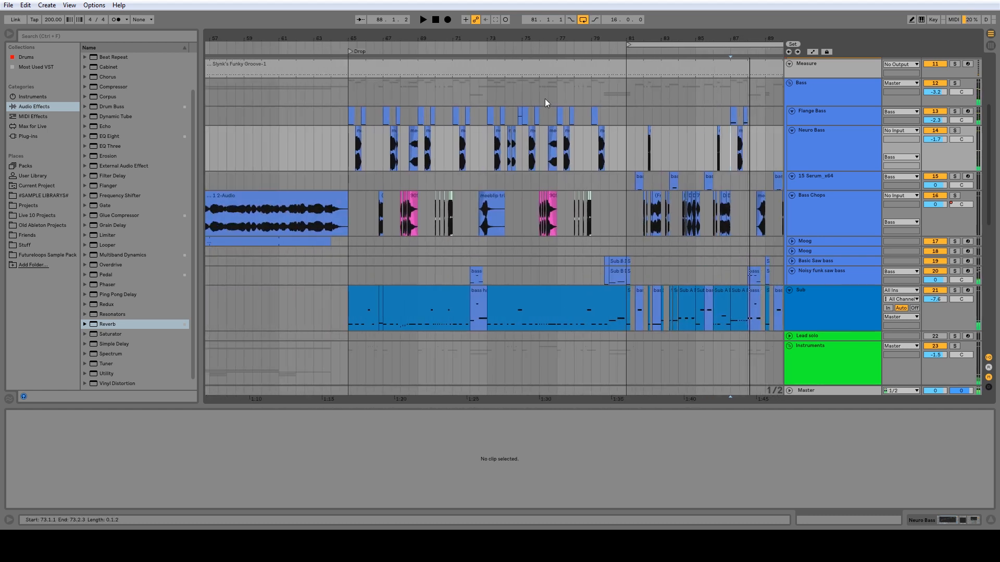
{"action": "left_click", "coordinate": [348, 147]}
{"action": "key", "text": "space"}
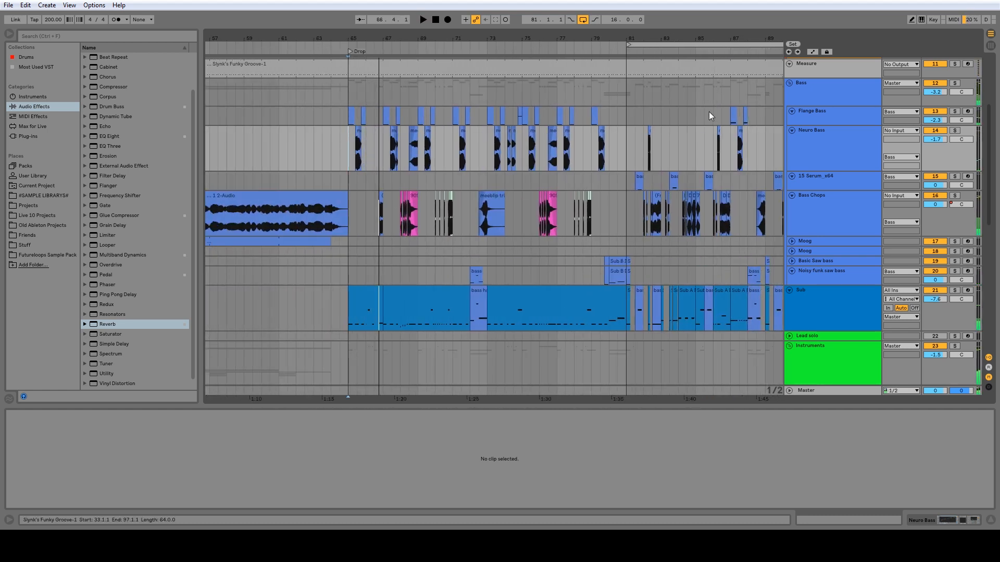
{"action": "left_click_drag", "start_coordinate": [697, 38], "coordinate": [393, 36]}
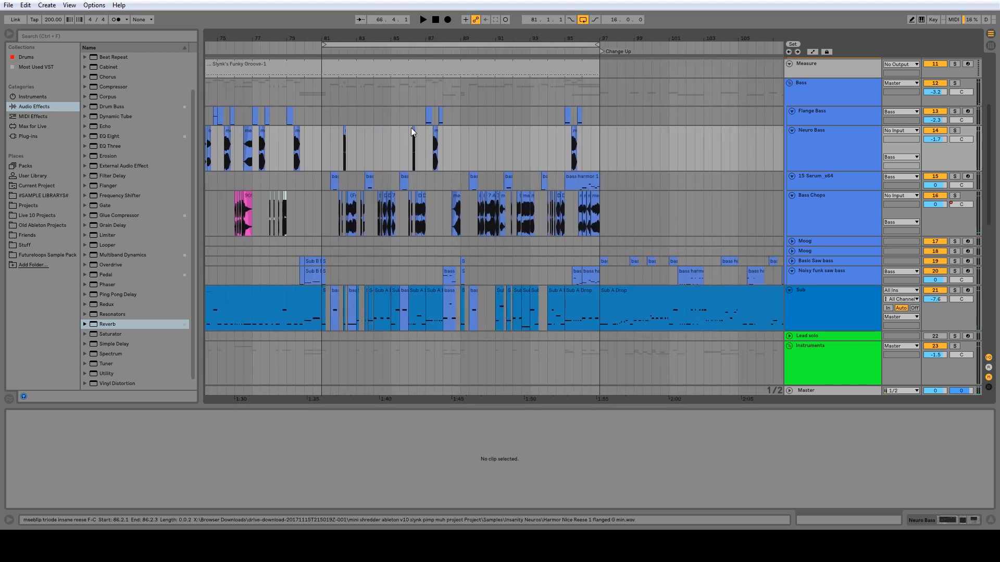
{"action": "left_click_drag", "start_coordinate": [423, 116], "coordinate": [461, 159]}
{"action": "left_click", "coordinate": [467, 153]}
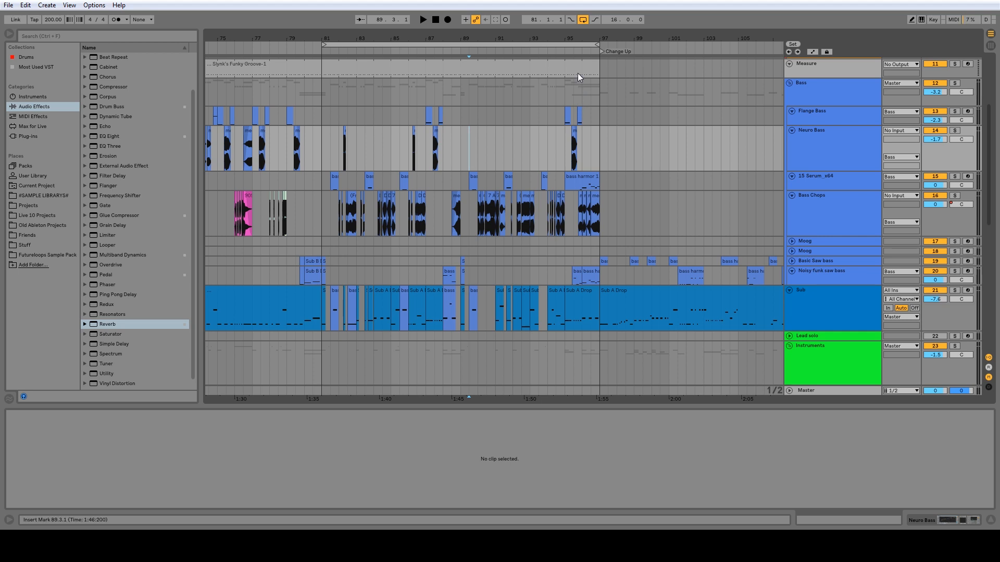
Clear the Noisy funk saw bass, Serum and Bass Chops clips from bar 95 and play from 95.1.1.
{"action": "left_click", "coordinate": [576, 273]}
{"action": "left_click", "coordinate": [577, 275]}
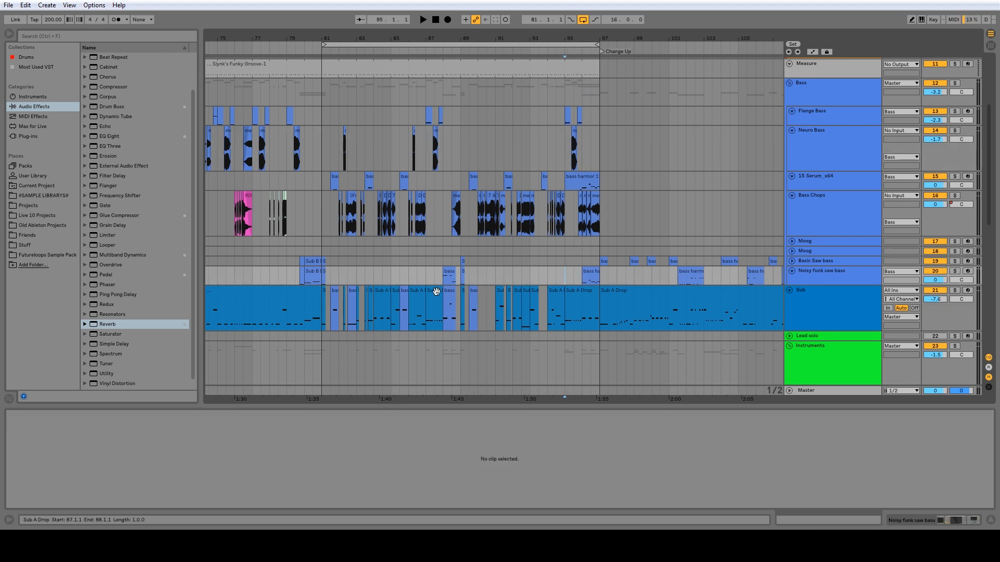
{"action": "key", "text": "space"}
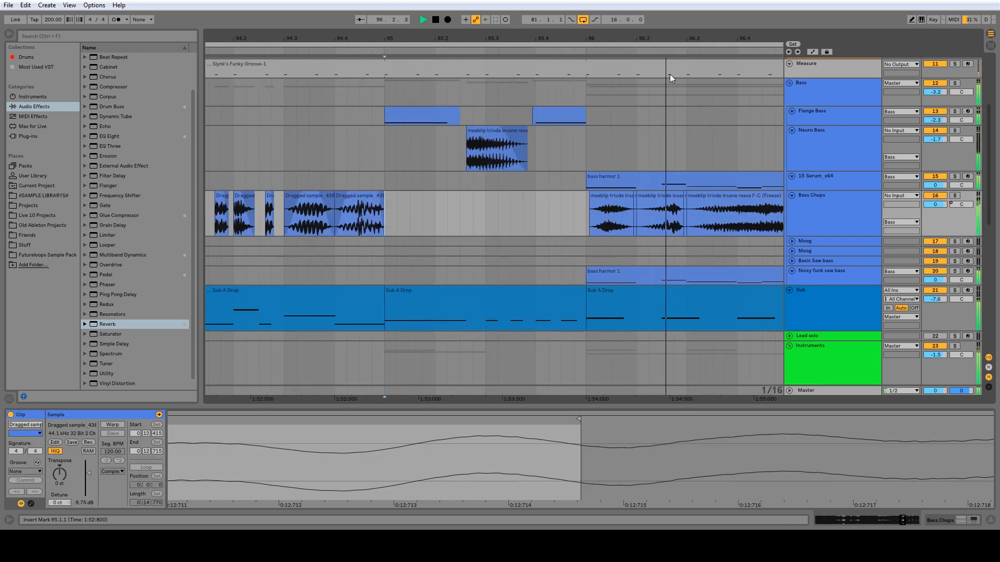
{"action": "left_click_drag", "start_coordinate": [682, 39], "coordinate": [460, 41]}
{"action": "key", "text": "space"}
Solo the Noisy funk saw bass and 15 Serum_x64 tracks in turn and audition each one's bar 96 clip.
{"action": "scroll", "coordinate": [456, 266], "scroll_direction": "down", "scroll_amount": 2}
{"action": "scroll", "coordinate": [456, 266], "scroll_direction": "up", "scroll_amount": 1}
{"action": "left_click", "coordinate": [458, 234]}
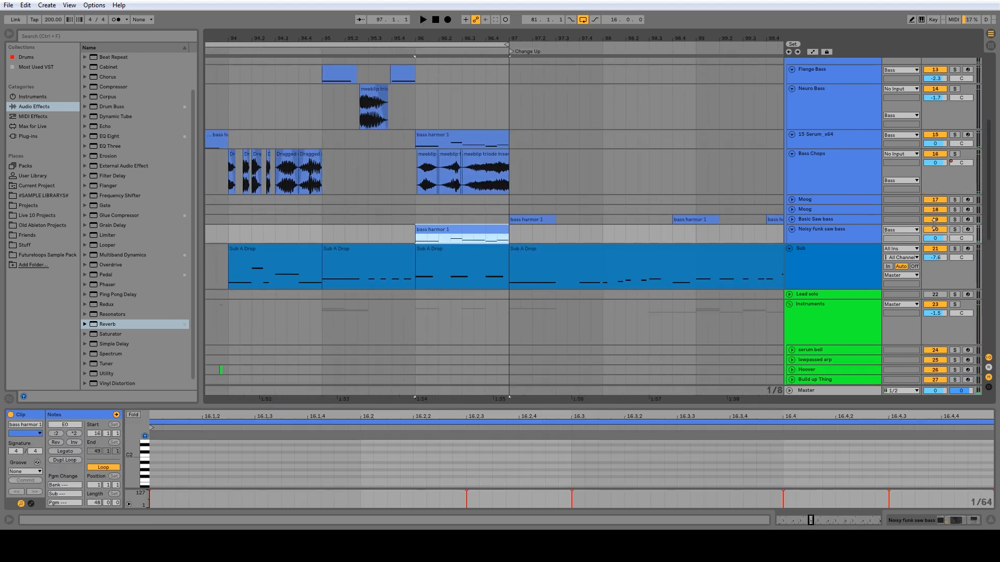
{"action": "left_click", "coordinate": [954, 229]}
{"action": "key", "text": "space"}
{"action": "key", "text": "space"}
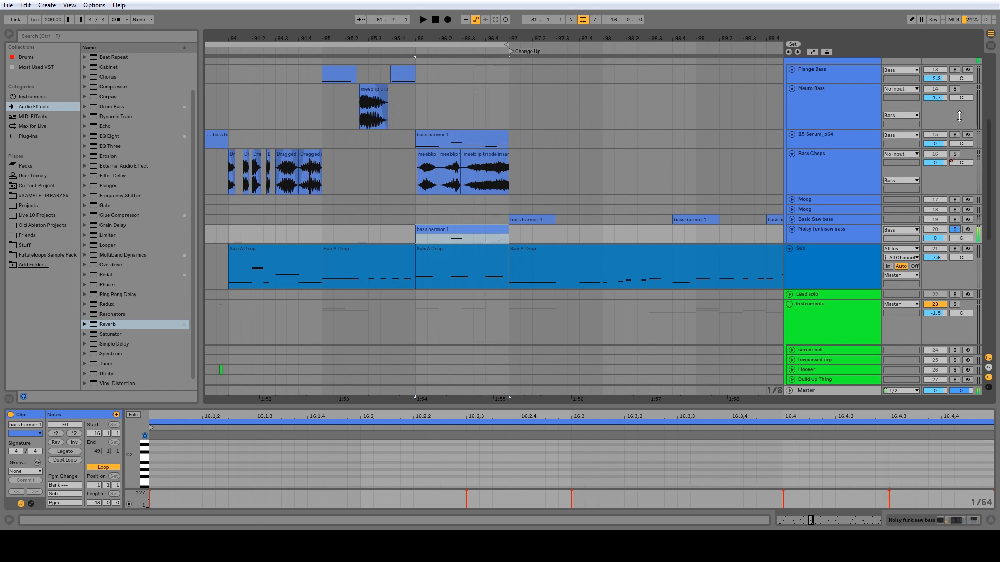
{"action": "left_click", "coordinate": [955, 135]}
{"action": "key", "text": "space"}
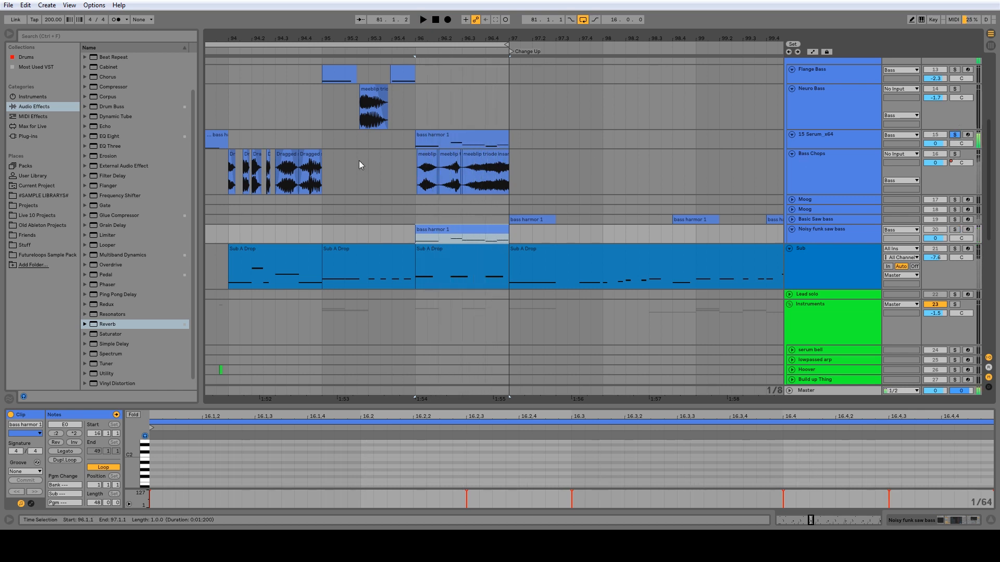
Clear the Serum, Noisy funk saw bass and first Bass Chops clips from bar 96, and split the sub clip at 96.2.1 and 96.3.1.
{"action": "left_click_drag", "start_coordinate": [430, 136], "coordinate": [429, 233]}
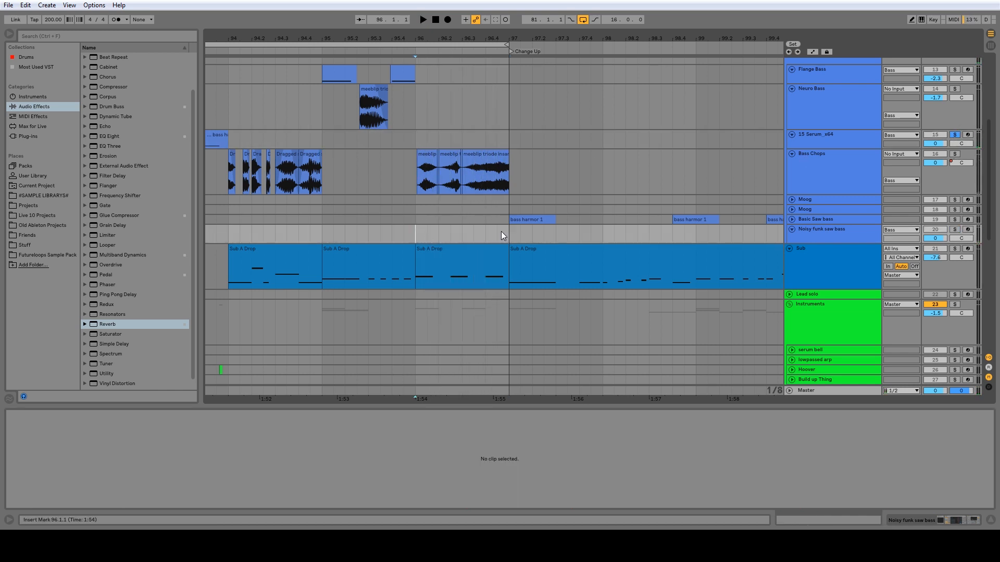
{"action": "key", "text": "space"}
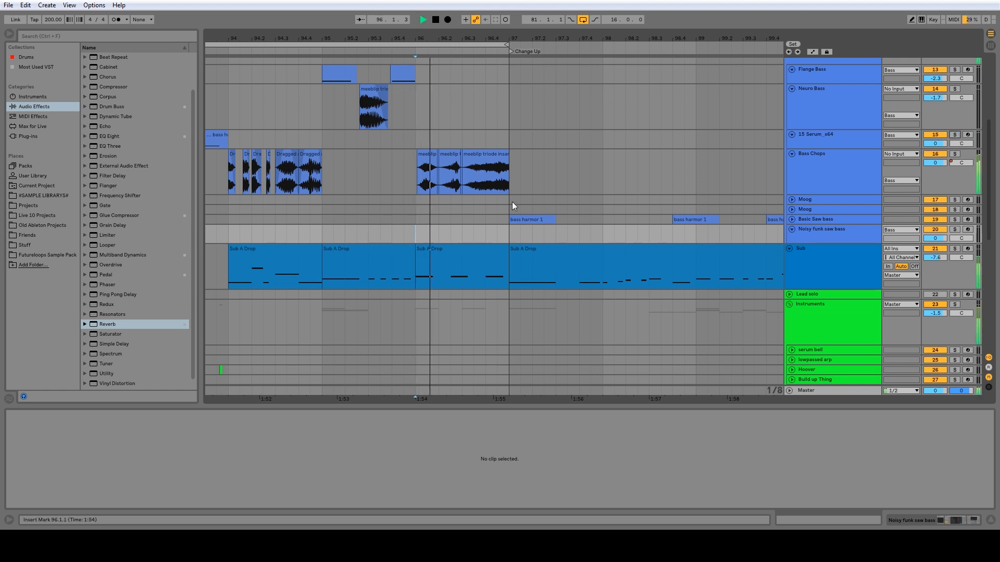
{"action": "scroll", "coordinate": [429, 280], "scroll_direction": "down", "scroll_amount": 3}
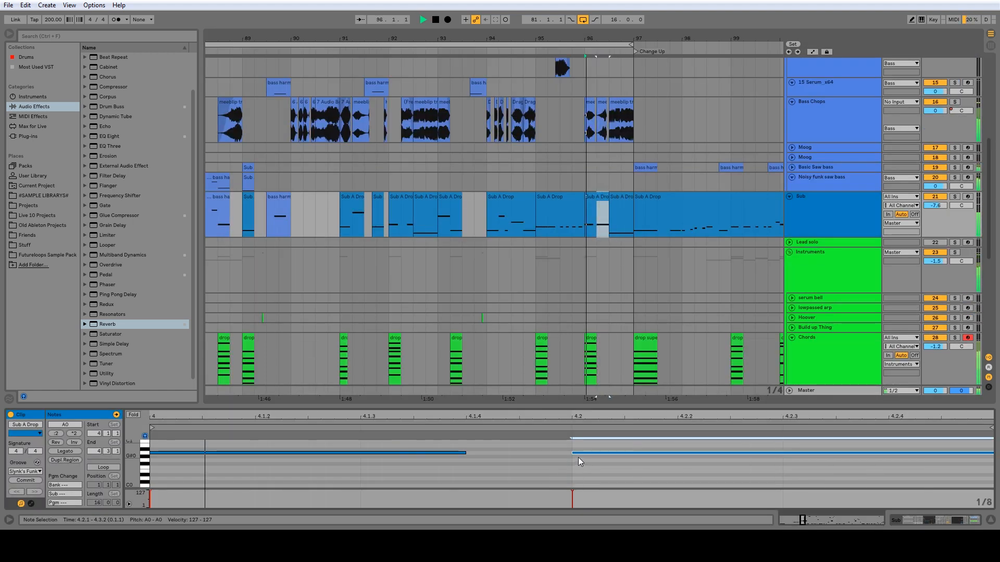
{"action": "key", "text": "space"}
{"action": "left_click", "coordinate": [589, 104]}
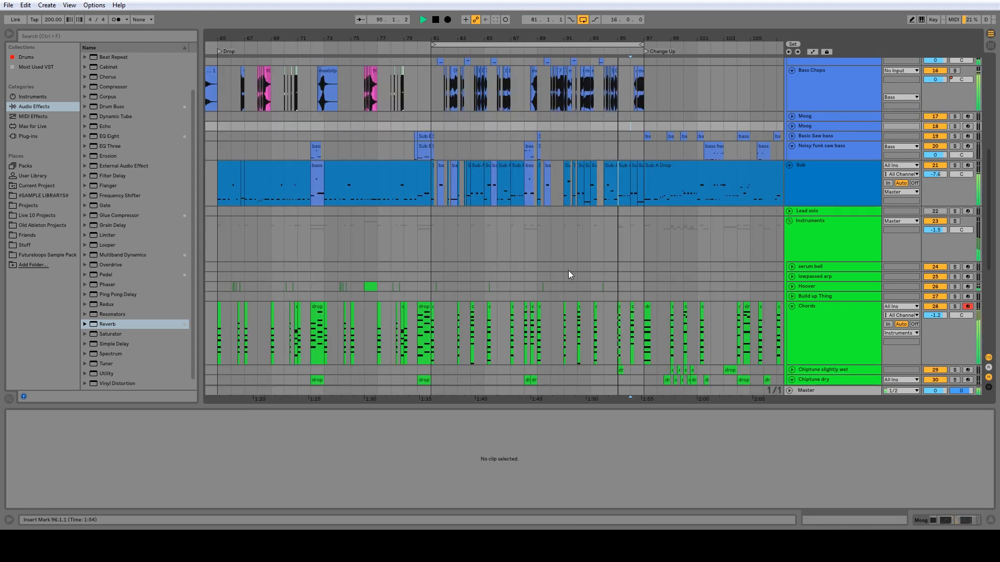
Copy the Chiptune reverb/delay clip ending at 97.1.1 to the ends of bars 88, 80 and 72.
{"action": "scroll", "coordinate": [569, 272], "scroll_direction": "down", "scroll_amount": 4}
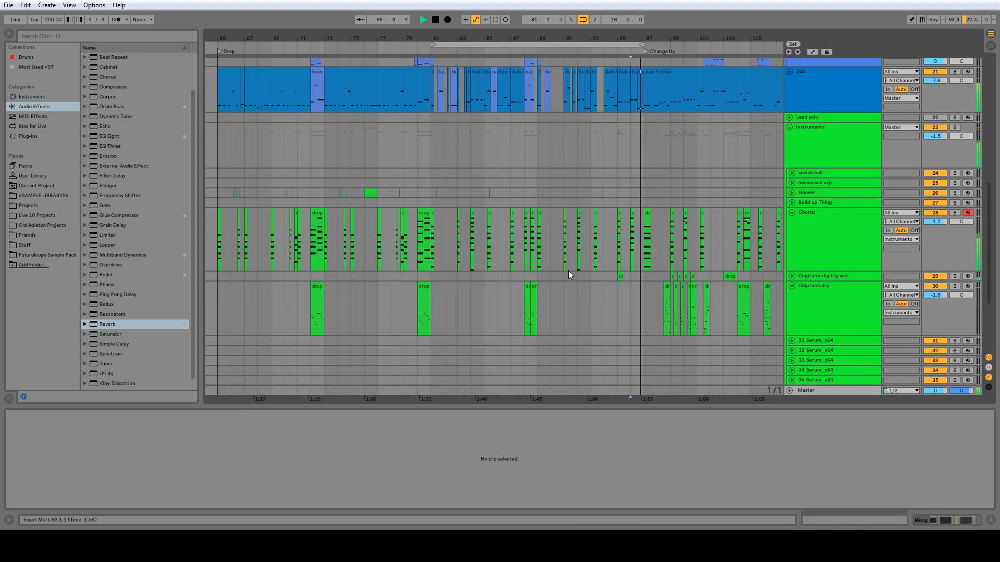
{"action": "scroll", "coordinate": [669, 330], "scroll_direction": "down", "scroll_amount": 5}
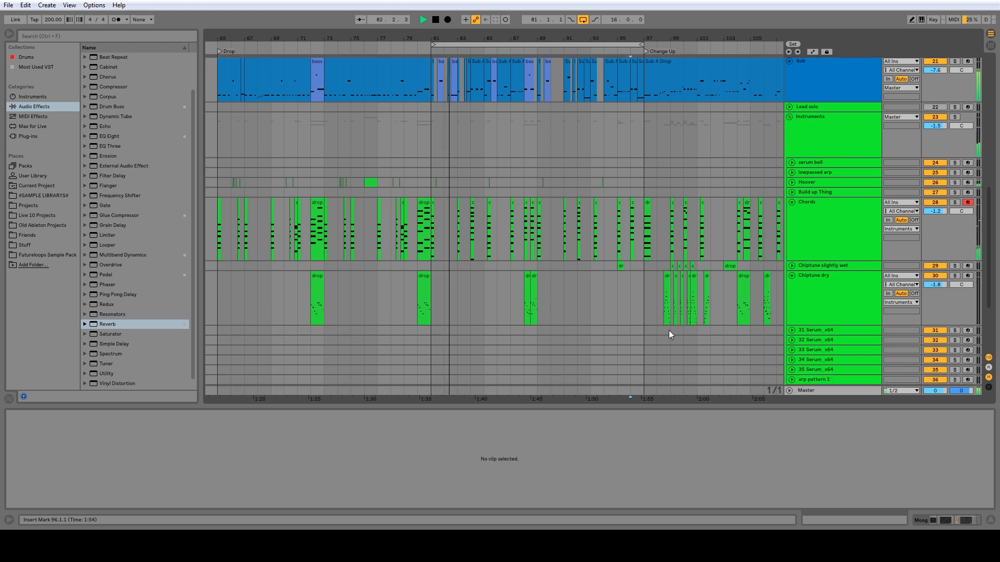
{"action": "key", "text": "space"}
{"action": "left_click", "coordinate": [790, 348]}
{"action": "scroll", "coordinate": [654, 313], "scroll_direction": "down", "scroll_amount": 6}
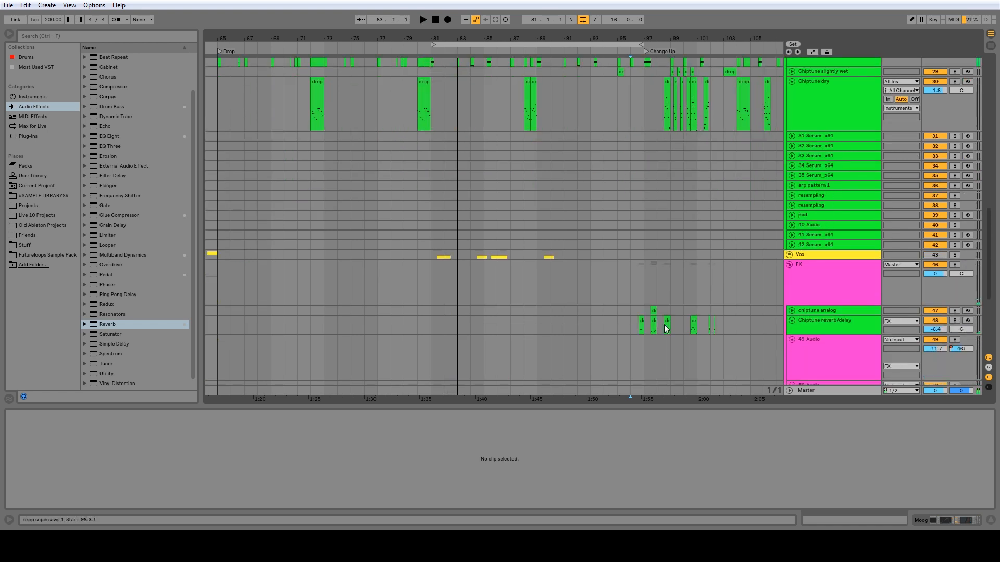
{"action": "left_click", "coordinate": [641, 258]}
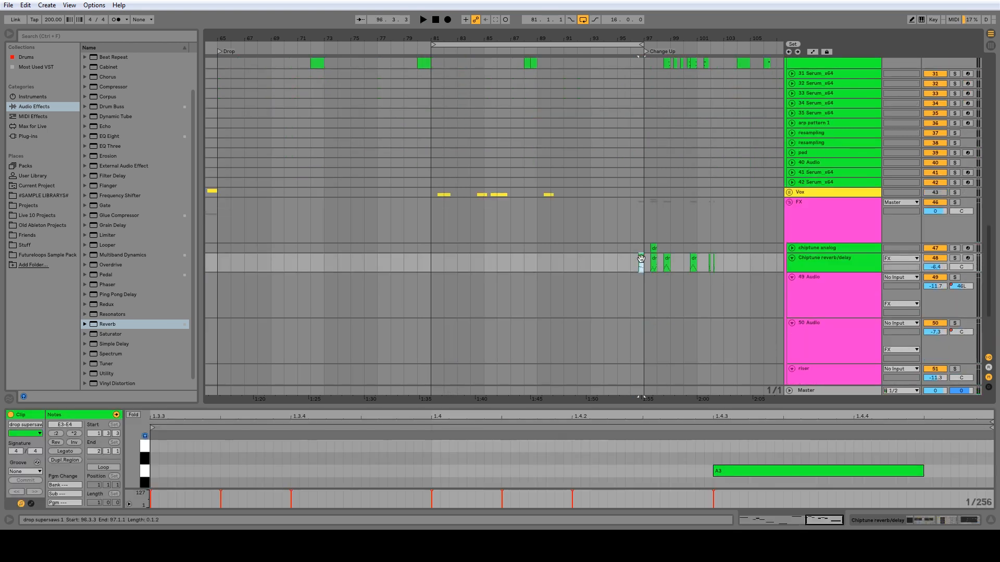
{"action": "left_click_drag", "start_coordinate": [640, 259], "coordinate": [447, 261]}
{"action": "left_click_drag", "start_coordinate": [540, 259], "coordinate": [314, 265]}
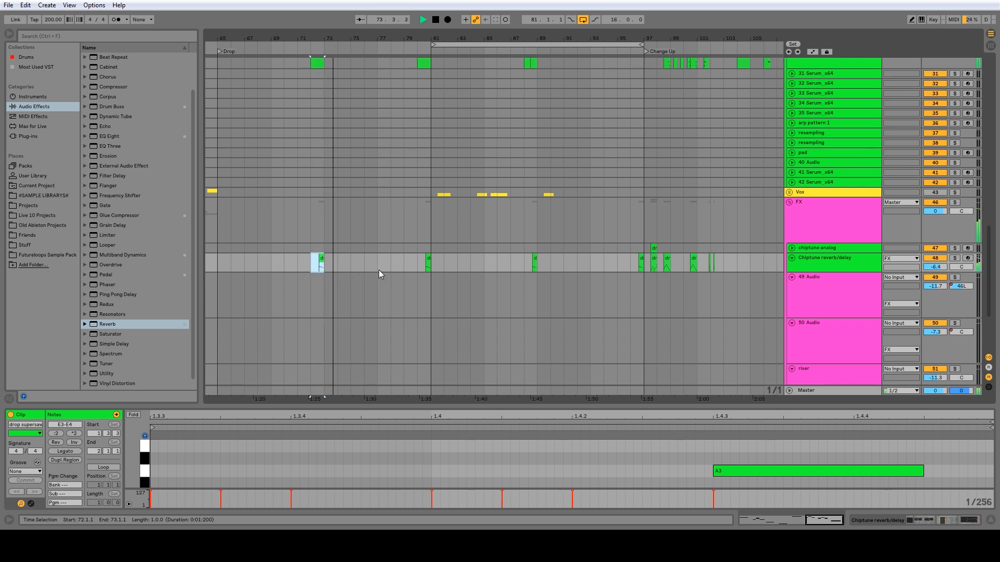
Play the bass from 91.1.1 and solo the Bass group to examine the chops in bar 91.
{"action": "scroll", "coordinate": [572, 241], "scroll_direction": "up", "scroll_amount": 3}
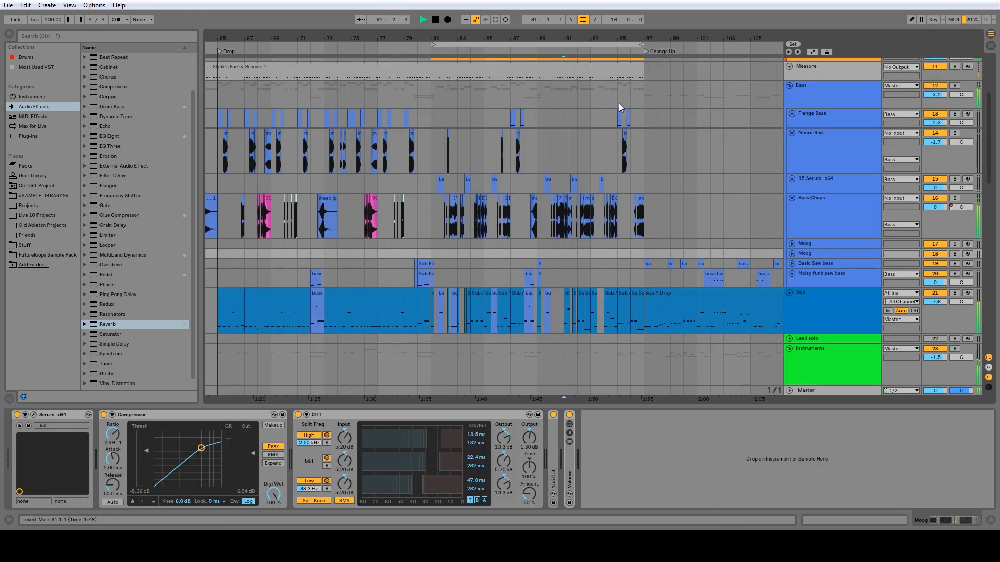
{"action": "key", "text": "space"}
{"action": "left_click_drag", "start_coordinate": [578, 38], "coordinate": [669, 130]}
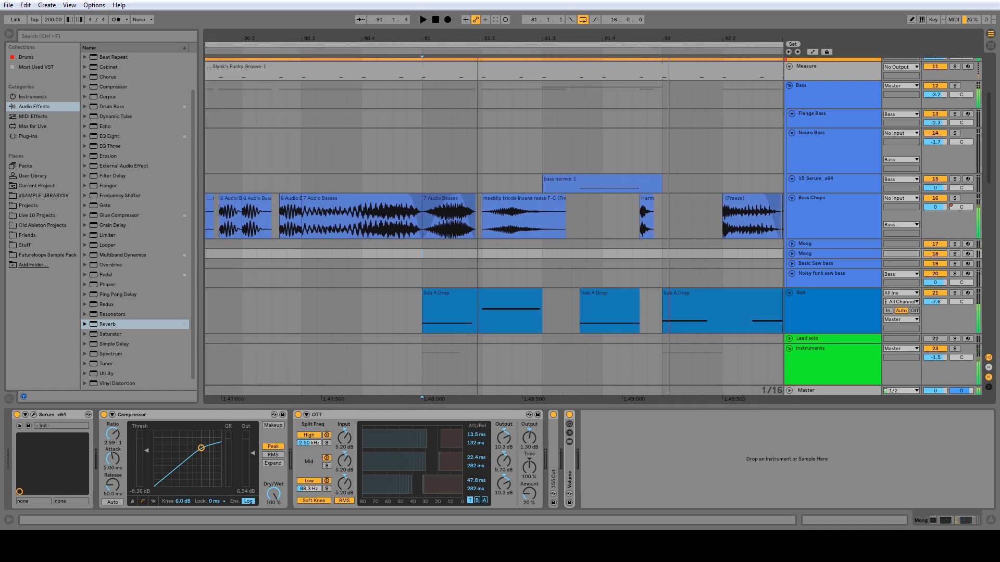
{"action": "key", "text": "space"}
{"action": "scroll", "coordinate": [511, 178], "scroll_direction": "up", "scroll_amount": 1}
{"action": "scroll", "coordinate": [451, 248], "scroll_direction": "down", "scroll_amount": 1}
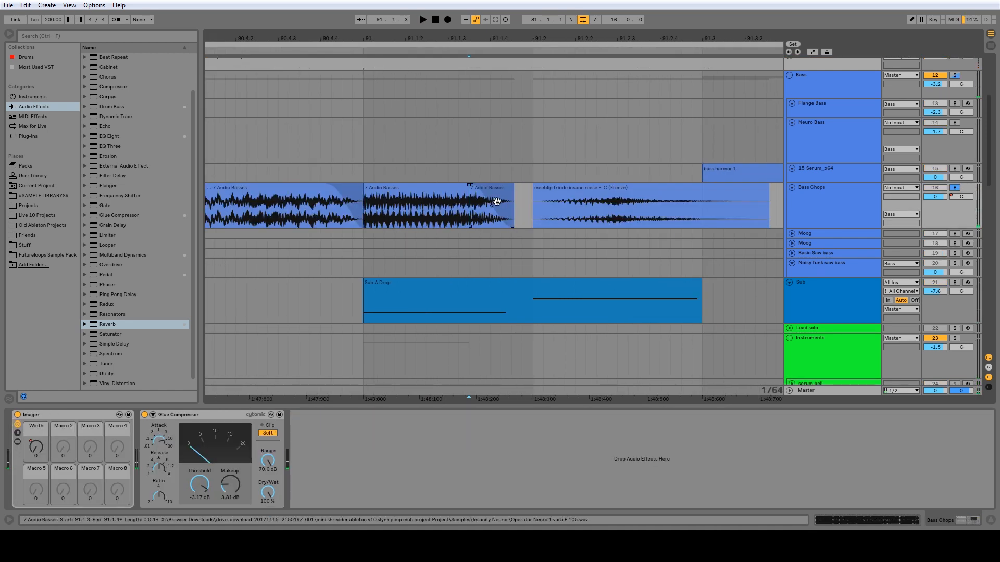
Try a sample start of 0:7:291 for the short 7 Audio Basses chop at 91.1.3.
{"action": "double_click", "coordinate": [496, 190]}
{"action": "left_click_drag", "start_coordinate": [557, 443], "coordinate": [657, 453]}
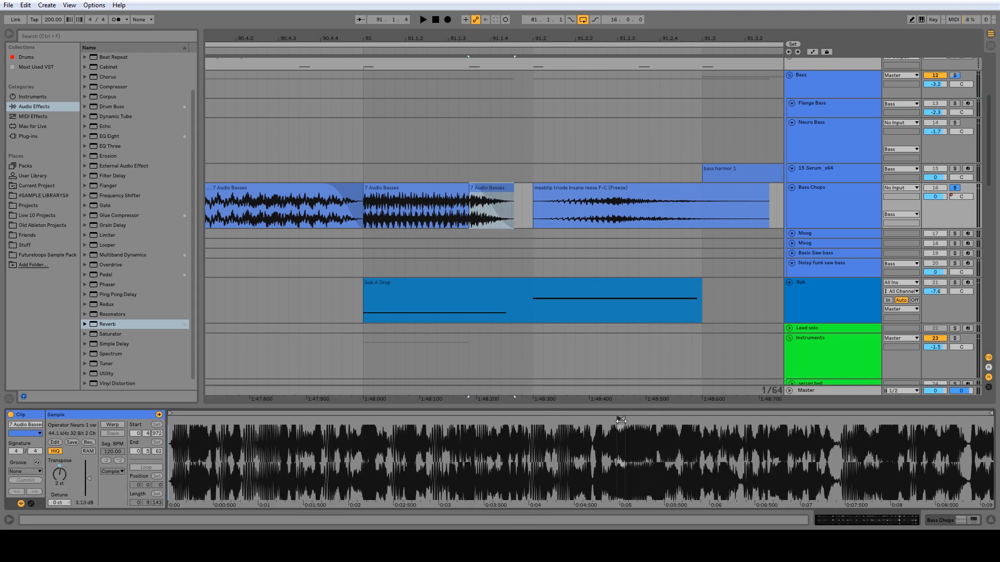
{"action": "left_click_drag", "start_coordinate": [621, 419], "coordinate": [828, 429]}
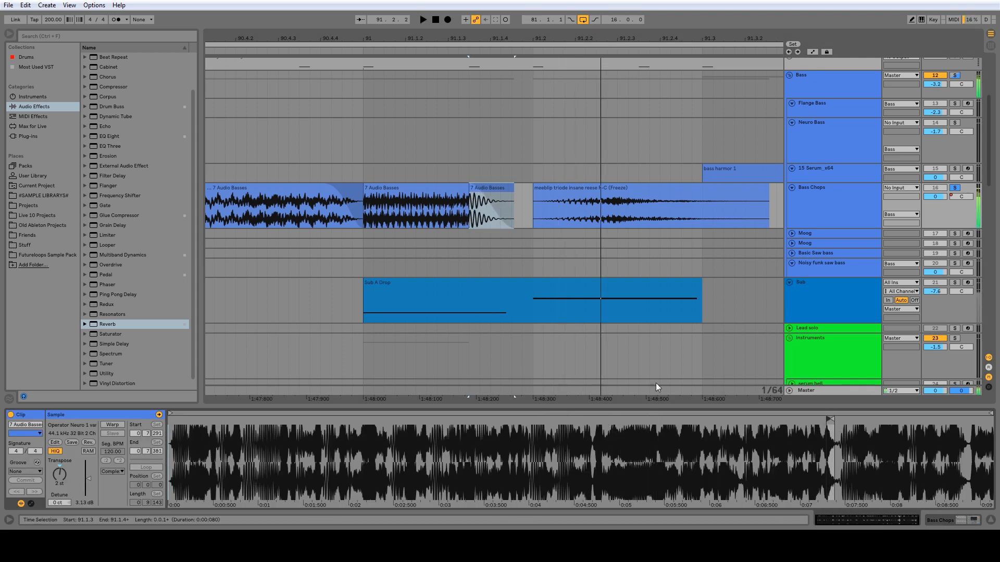
Shorten the 7 Audio Basses chop at 91.1.1 to end slightly before 91.1.3 and play the full mix from 91.1.1.
{"action": "left_click", "coordinate": [364, 240]}
{"action": "key", "text": "space"}
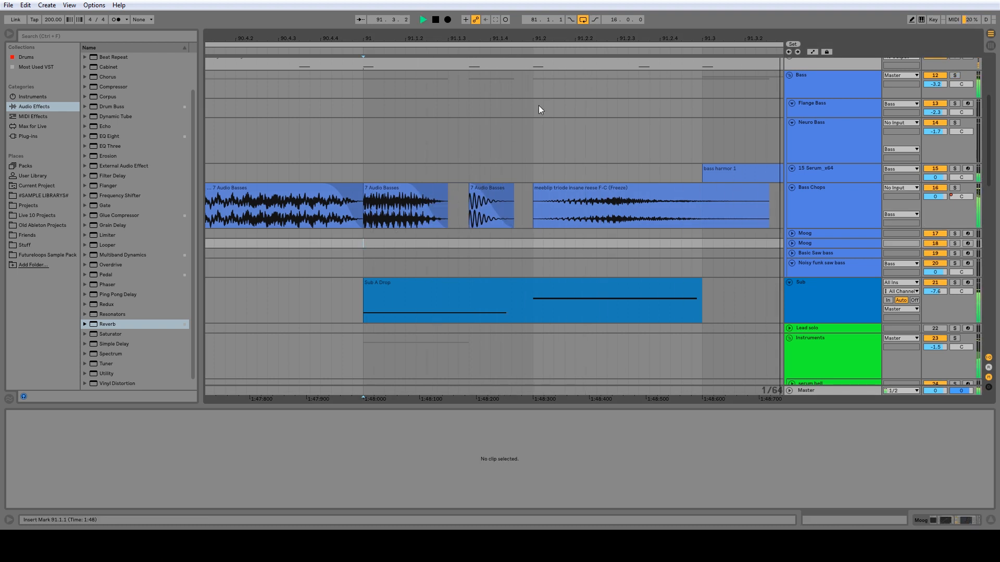
{"action": "key", "text": "space"}
Set the sample start of the short 7 Audio Basses chop at 91.1.3 to 0:5:946.
{"action": "left_click_drag", "start_coordinate": [497, 38], "coordinate": [496, 11]}
{"action": "left_click_drag", "start_coordinate": [497, 10], "coordinate": [496, 2]}
{"action": "left_click", "coordinate": [497, 188]}
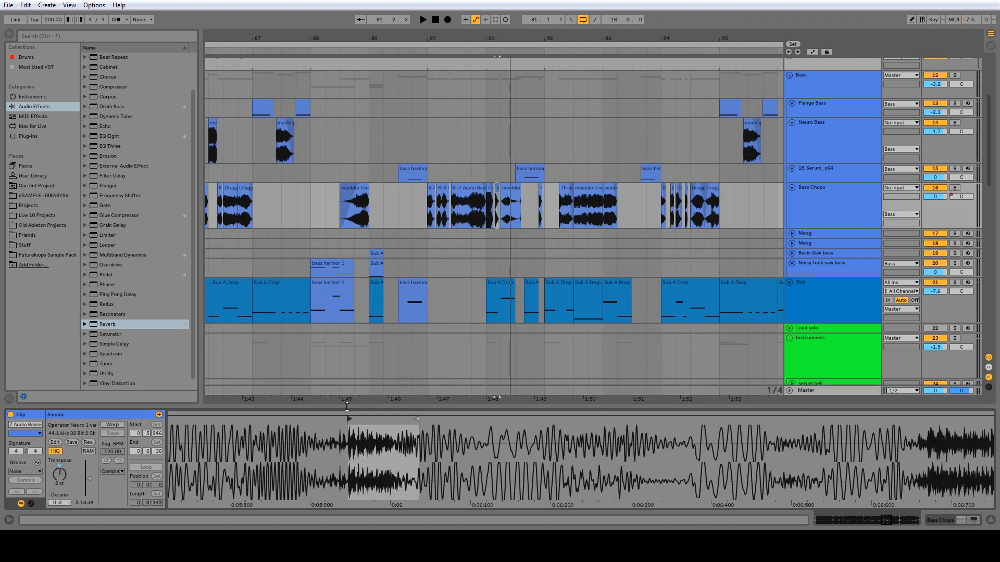
Delete the supersaw clip at 91.1.1 on the Chords track and play the mix from just before bar 91.
{"action": "key", "text": "space"}
{"action": "key", "text": "space"}
{"action": "key", "text": "space"}
{"action": "key", "text": "space"}
{"action": "left_click", "coordinate": [489, 188]}
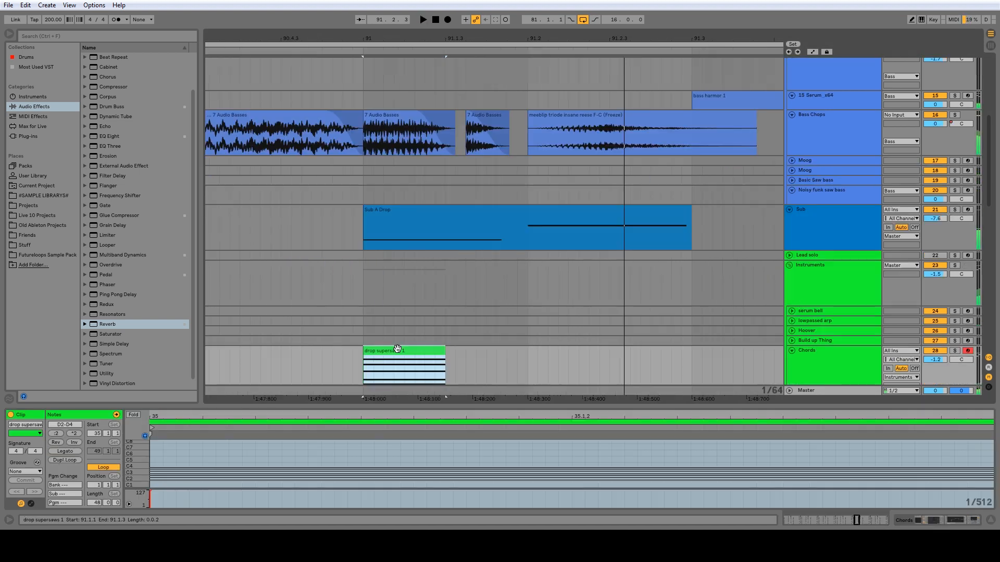
{"action": "key", "text": "Delete"}
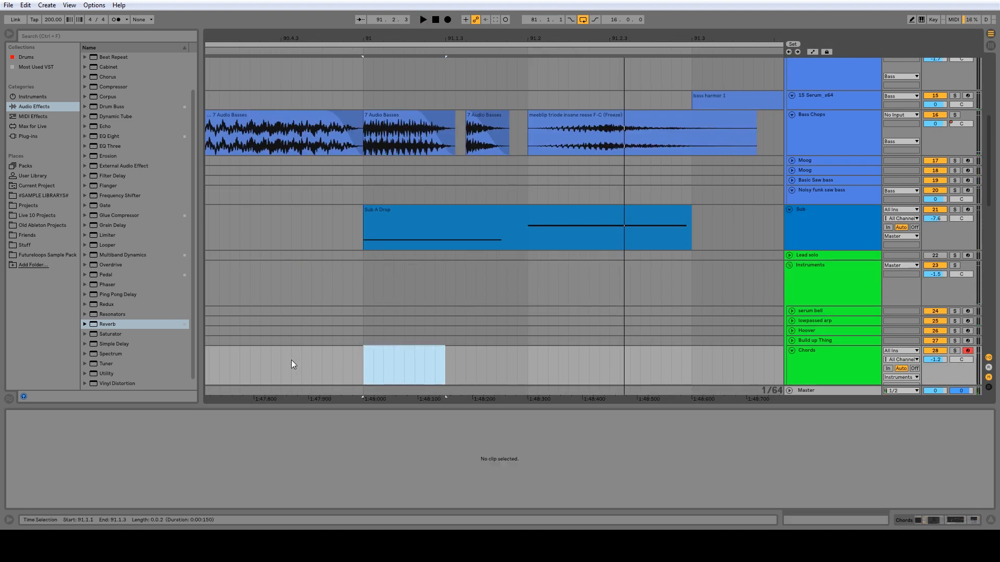
{"action": "left_click", "coordinate": [282, 364]}
{"action": "key", "text": "space"}
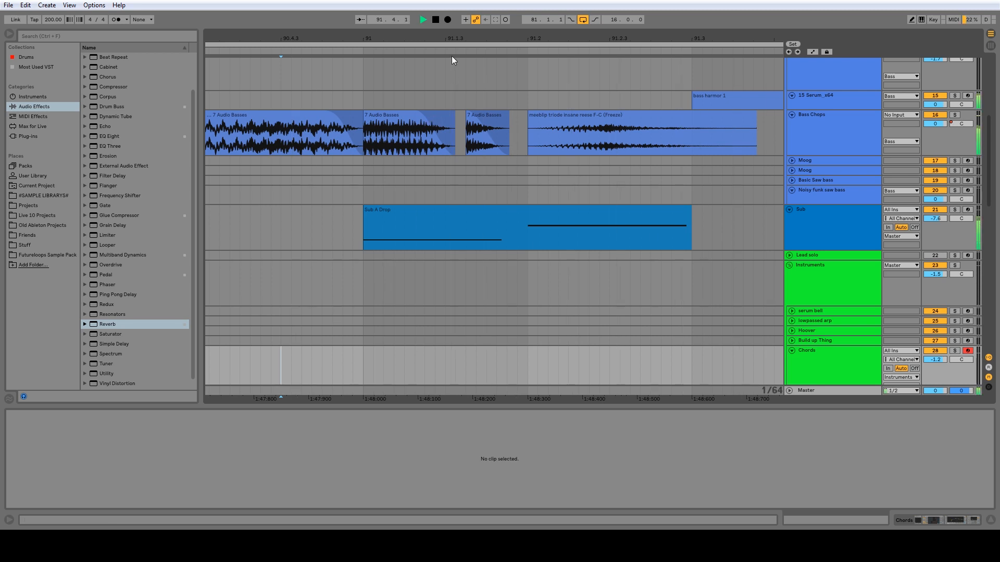
{"action": "key", "text": "space"}
Play the full mix from 91.1.1 to check the bass chops in bars 91–93.
{"action": "left_click_drag", "start_coordinate": [456, 39], "coordinate": [455, 15]}
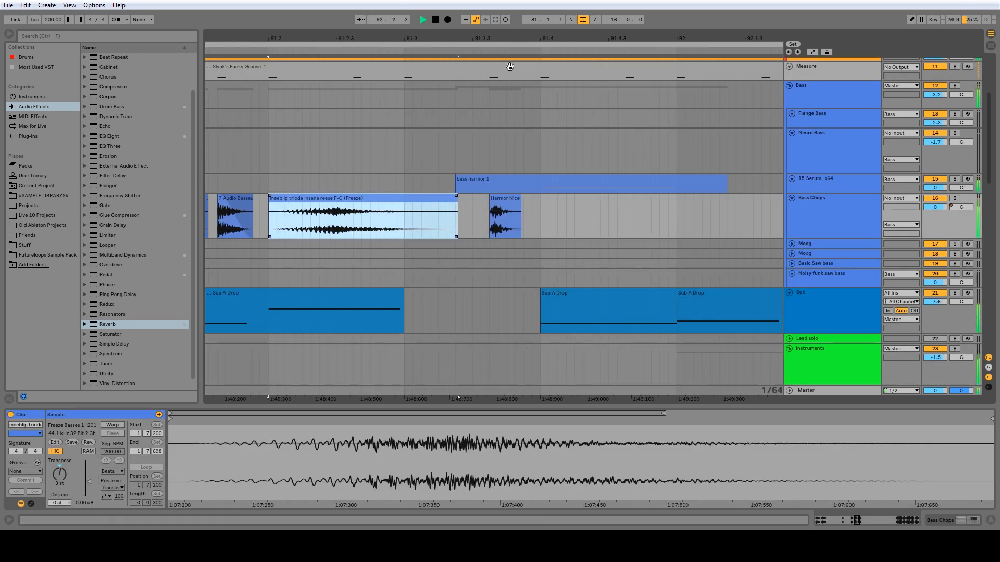
{"action": "left_click_drag", "start_coordinate": [531, 39], "coordinate": [531, 10]}
{"action": "left_click", "coordinate": [437, 233]}
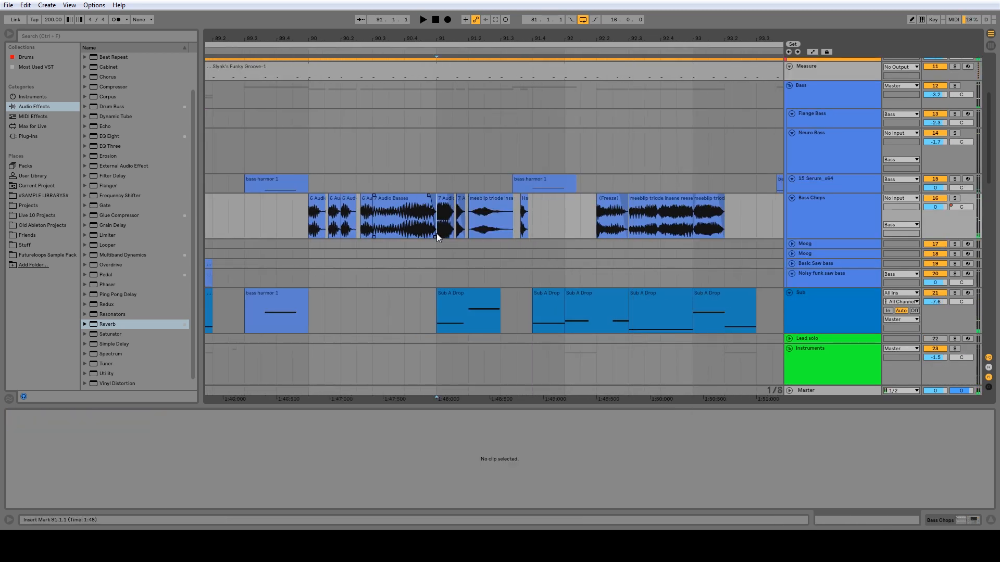
{"action": "key", "text": "space"}
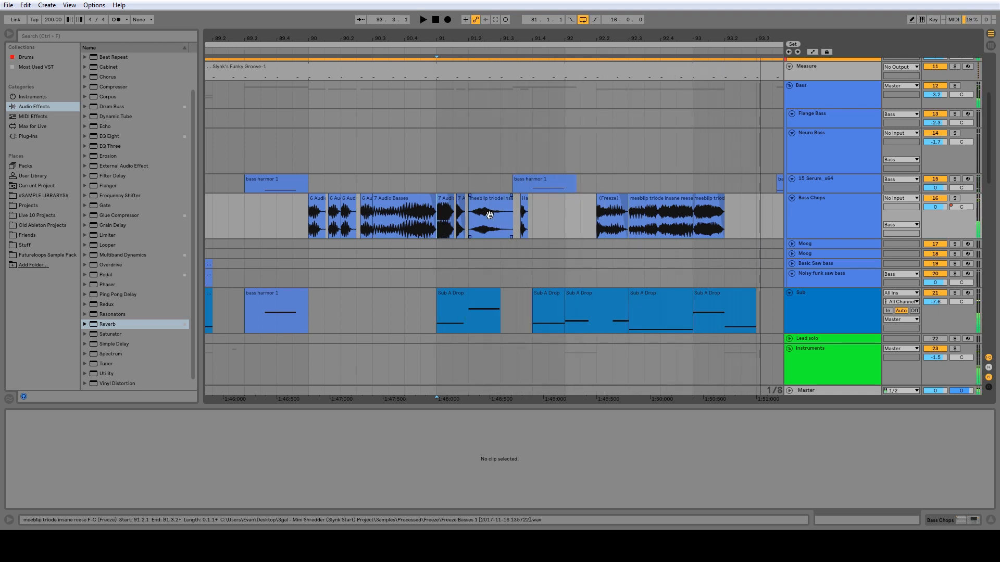
Play the section from 81.1.1 and slightly lower the Crash sample's volume in the Drum Meat rack.
{"action": "left_click_drag", "start_coordinate": [463, 38], "coordinate": [490, 13]}
{"action": "left_click", "coordinate": [366, 230]}
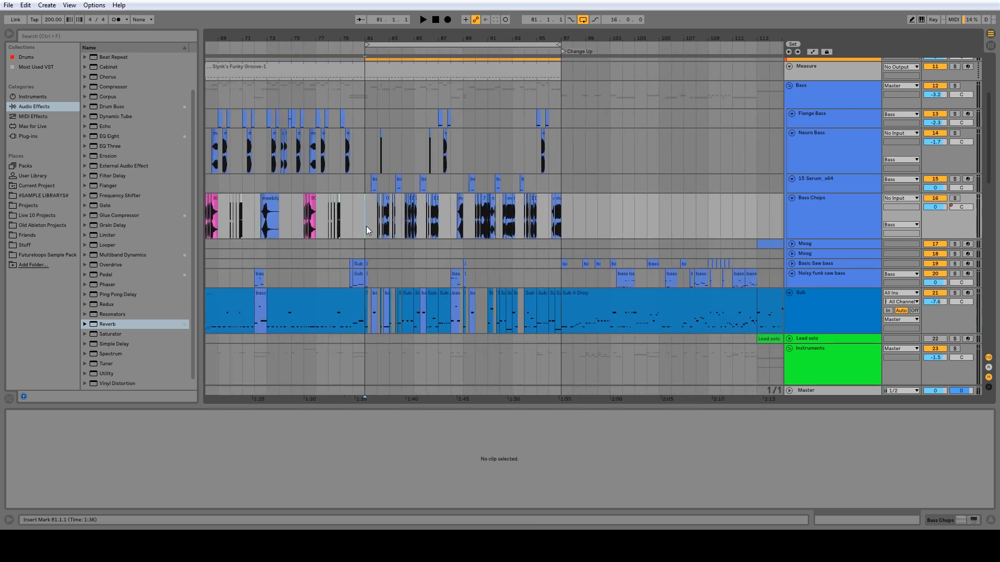
{"action": "key", "text": "space"}
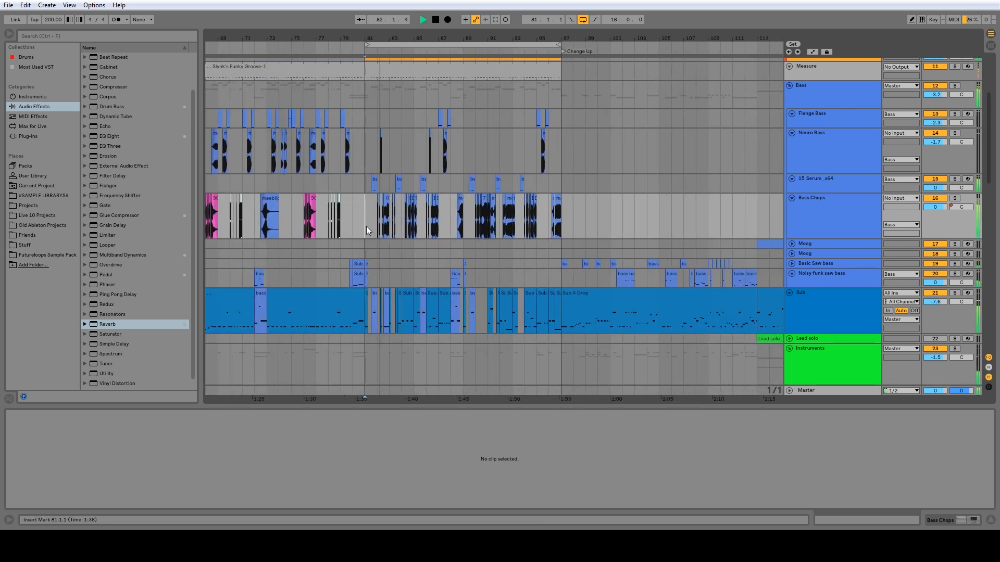
{"action": "scroll", "coordinate": [366, 226], "scroll_direction": "up", "scroll_amount": 5}
{"action": "left_click", "coordinate": [810, 112]}
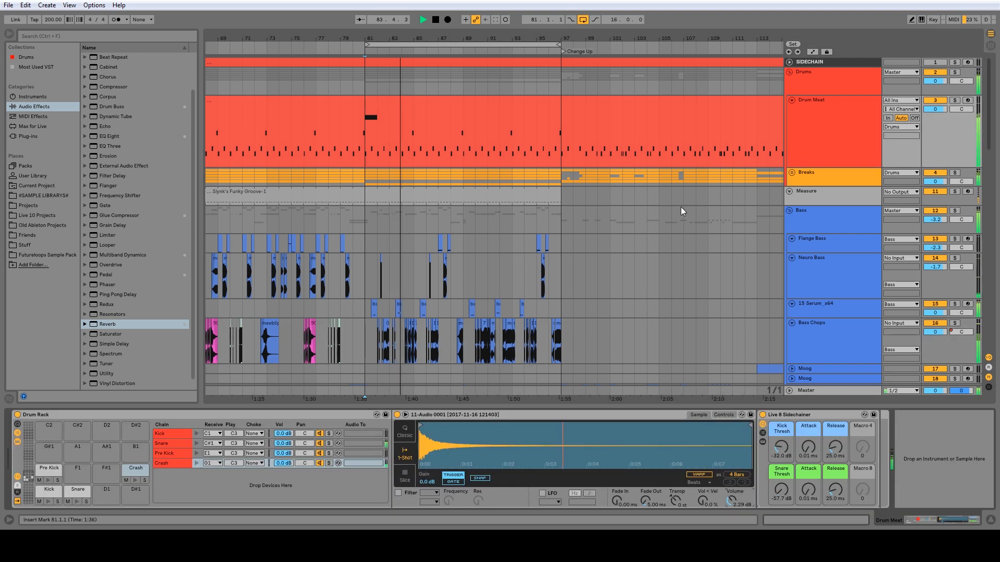
{"action": "left_click_drag", "start_coordinate": [732, 502], "coordinate": [731, 511]}
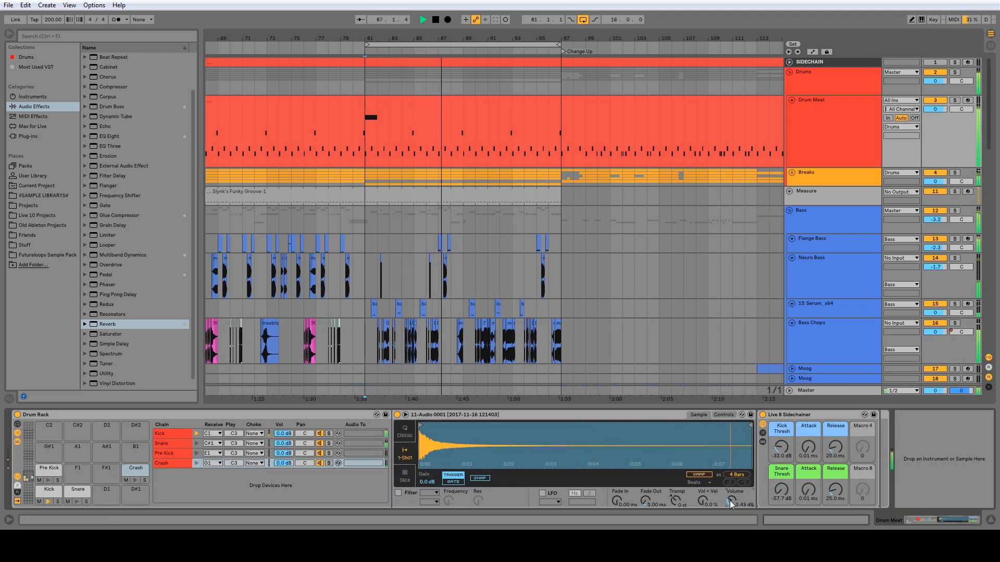
Move the meeblip triode chop to start slightly before 91.2, shorten its end and play bar 91.
{"action": "left_click", "coordinate": [626, 284]}
{"action": "scroll", "coordinate": [626, 284], "scroll_direction": "down", "scroll_amount": 5}
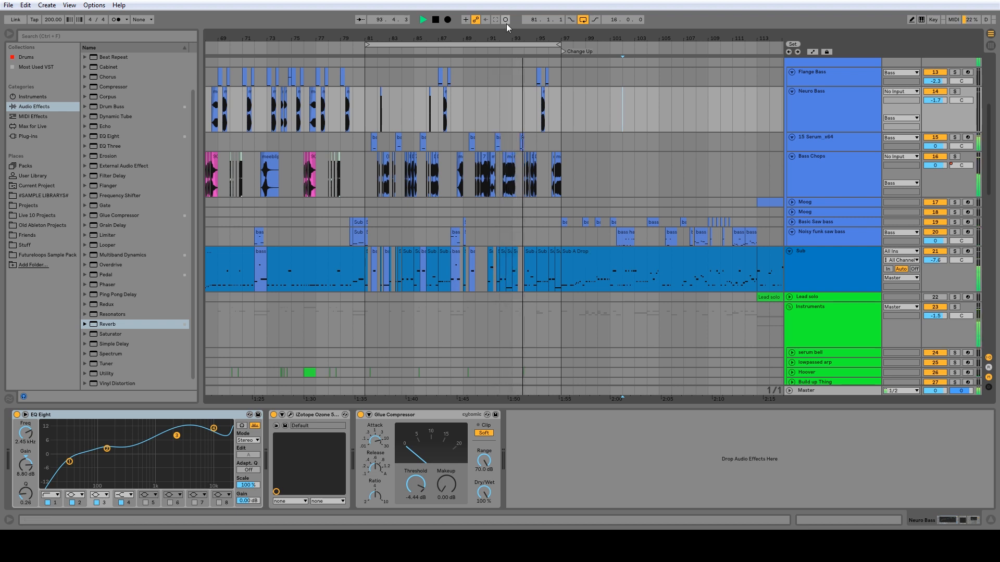
{"action": "left_click_drag", "start_coordinate": [492, 38], "coordinate": [494, 74]}
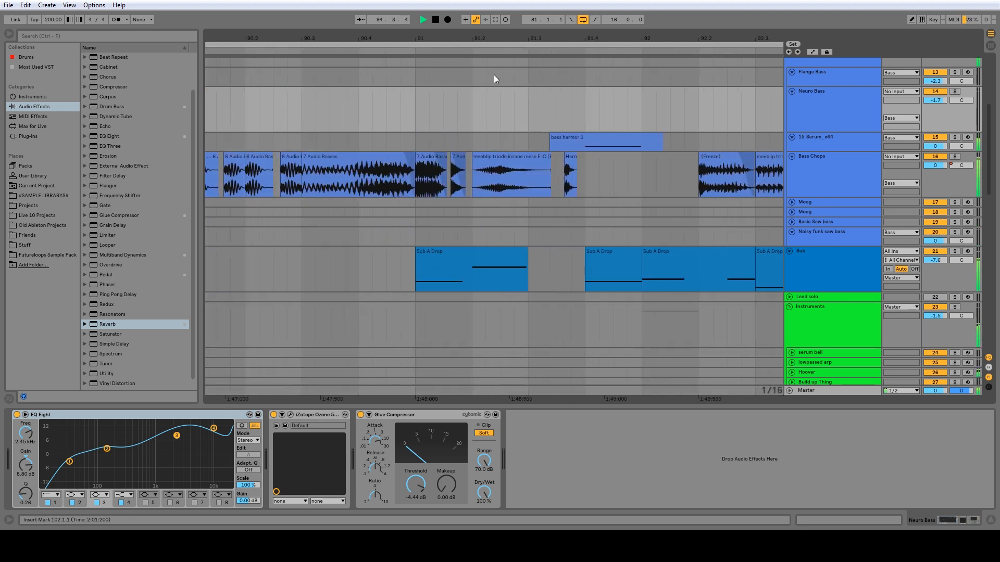
{"action": "left_click", "coordinate": [430, 159]}
{"action": "double_click", "coordinate": [536, 169]}
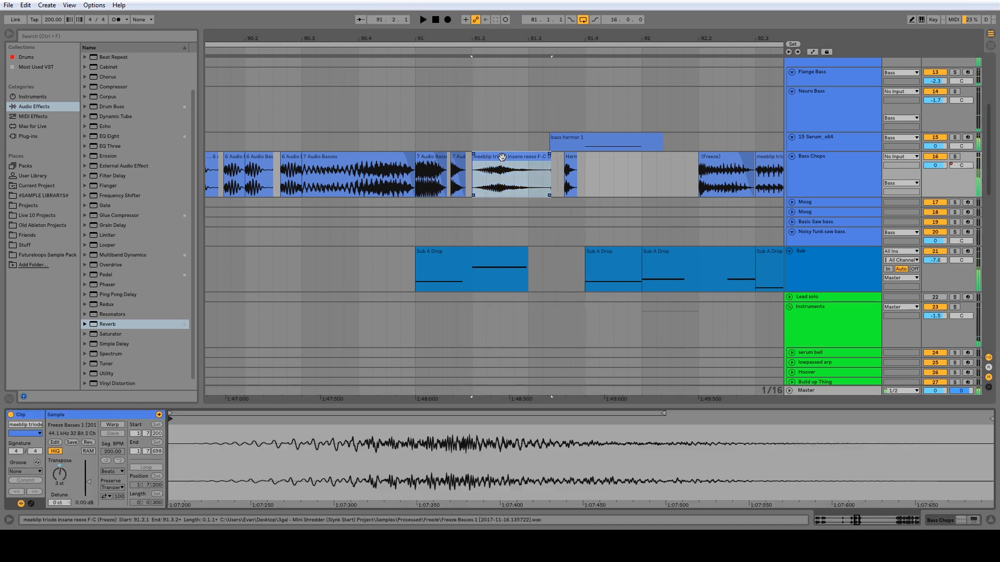
{"action": "left_click_drag", "start_coordinate": [521, 42], "coordinate": [519, 63]}
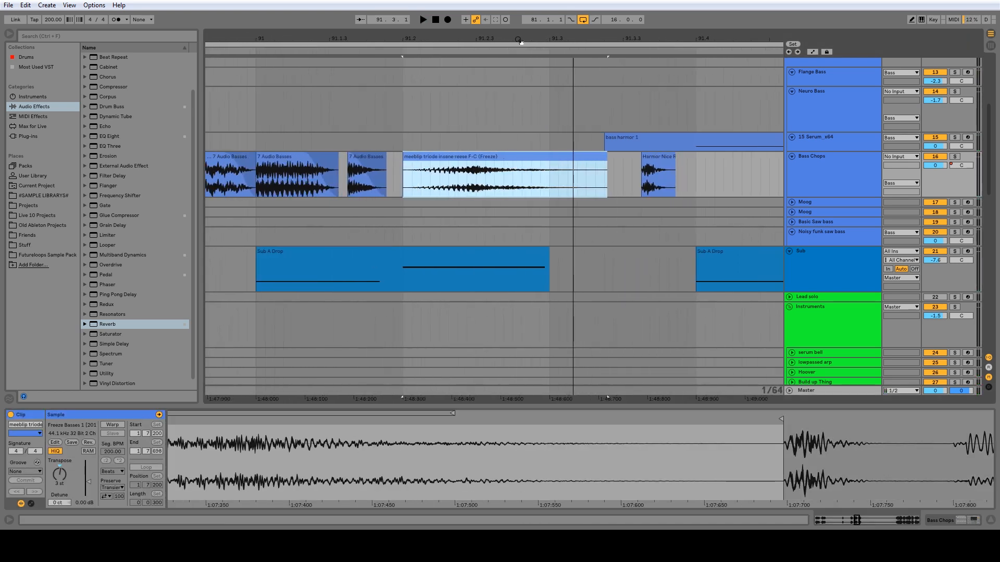
{"action": "left_click_drag", "start_coordinate": [514, 157], "coordinate": [496, 162]}
{"action": "key", "text": "space"}
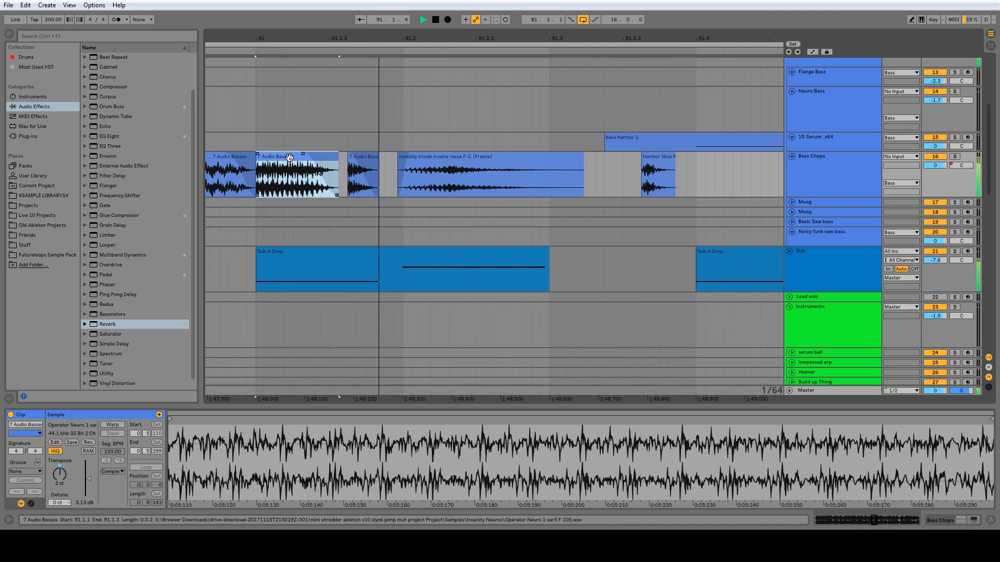
Overlay a Harmor Nice chop on the tail of the meeblip triode chop before 91.3 and delete the leftover piece after it.
{"action": "left_click_drag", "start_coordinate": [595, 38], "coordinate": [530, 18]}
{"action": "scroll", "coordinate": [398, 231], "scroll_direction": "up", "scroll_amount": 2}
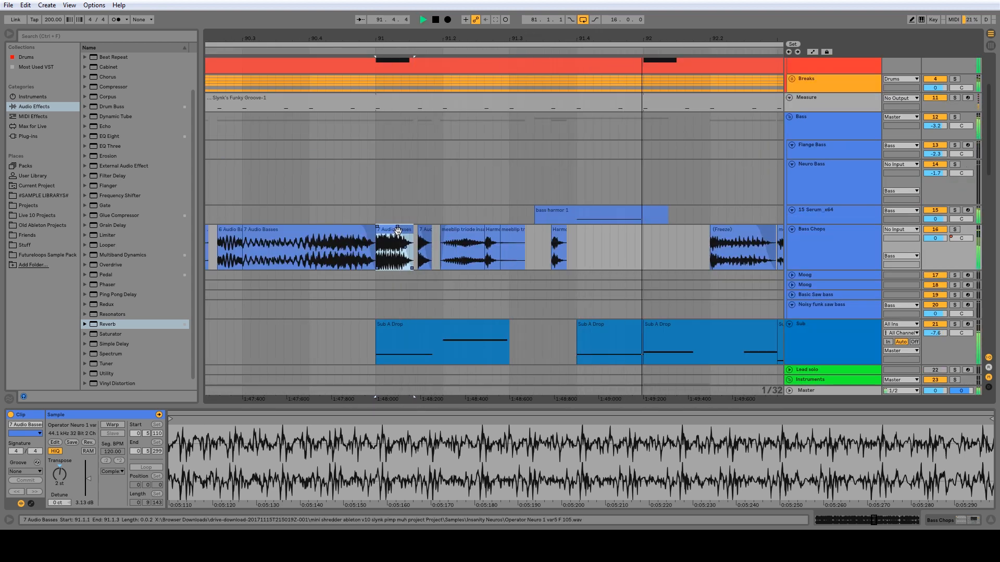
{"action": "left_click", "coordinate": [514, 232]}
{"action": "key", "text": "space"}
{"action": "key", "text": "Delete"}
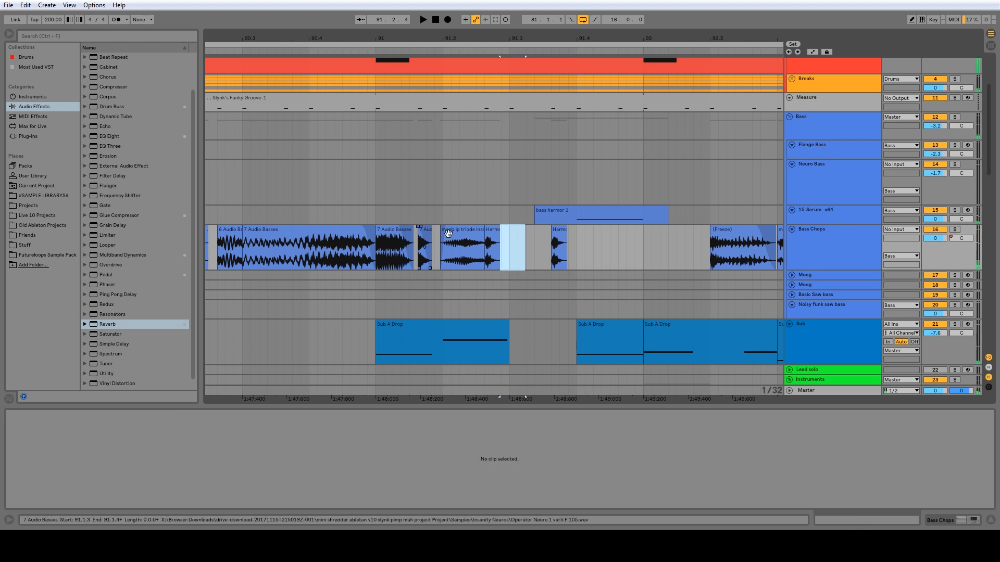
Play the mix from 91.1.1 and delete the Harmor Nice chop at 91.3.3 on the Bass Chops track.
{"action": "left_click", "coordinate": [388, 237]}
{"action": "key", "text": "space"}
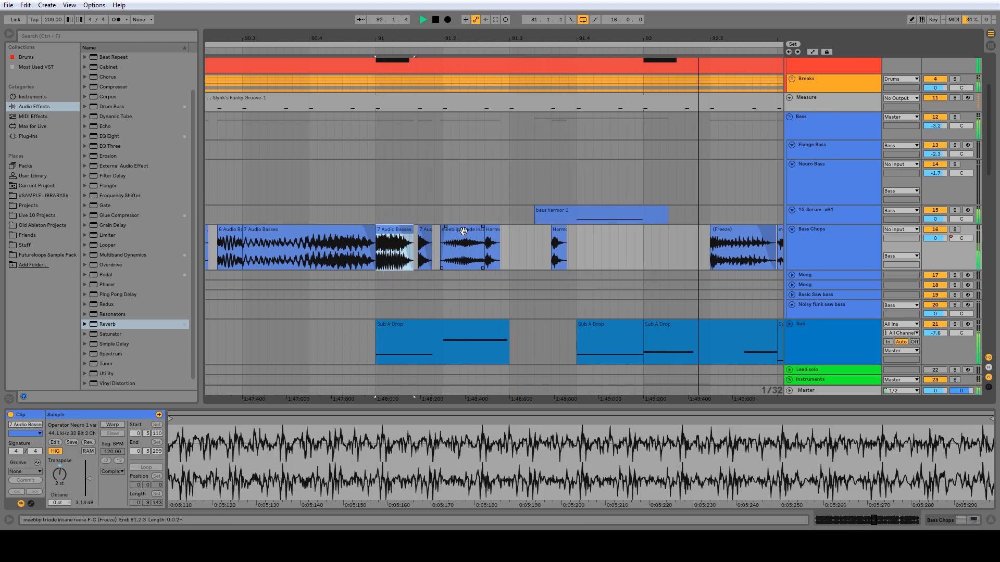
{"action": "left_click", "coordinate": [558, 229]}
{"action": "key", "text": "space"}
{"action": "left_click_drag", "start_coordinate": [506, 415], "coordinate": [506, 369]}
{"action": "key", "text": "Delete"}
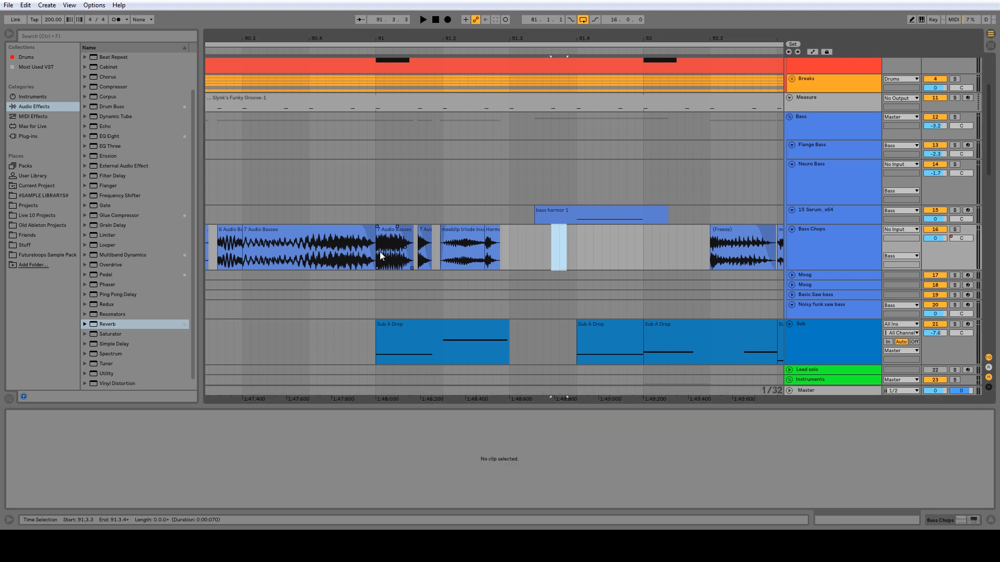
Place a copy of a short 7 Audio Basses slice at 91.3.3 with sample start 0:7:47 and play it.
{"action": "left_click_drag", "start_coordinate": [380, 252], "coordinate": [480, 242]}
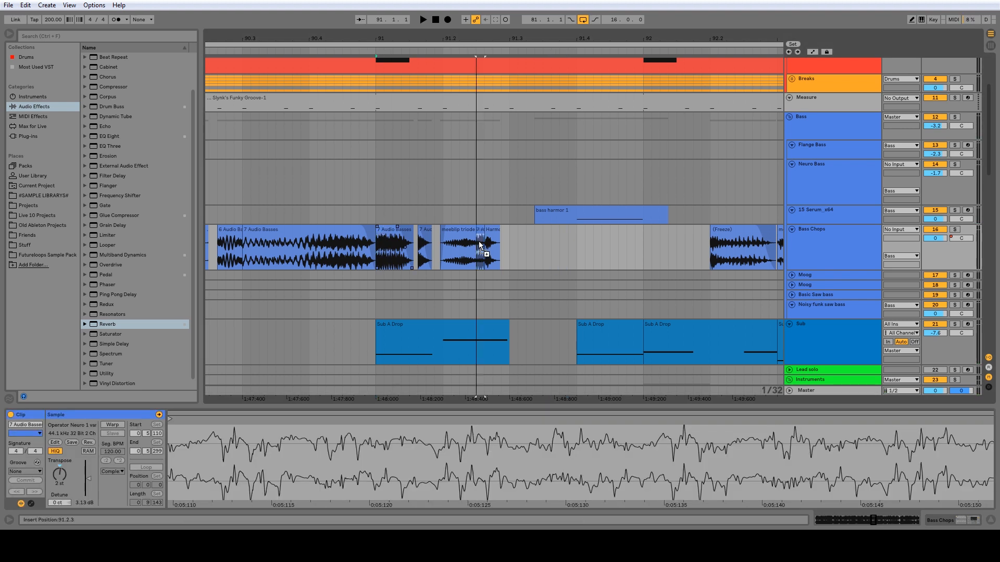
{"action": "left_click_drag", "start_coordinate": [551, 240], "coordinate": [559, 240]}
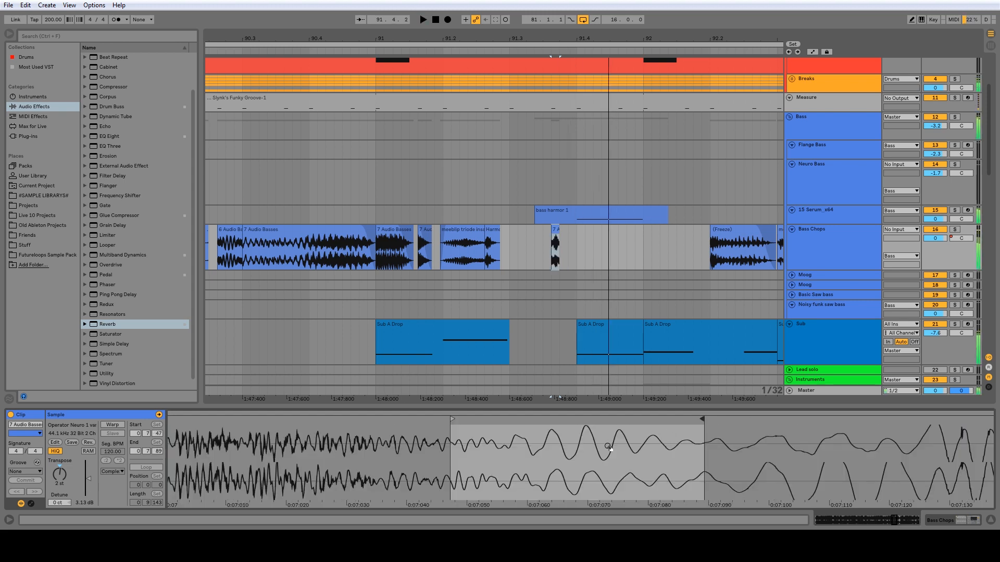
{"action": "left_click_drag", "start_coordinate": [607, 451], "coordinate": [607, 418]}
{"action": "key", "text": "space"}
{"action": "key", "text": "space"}
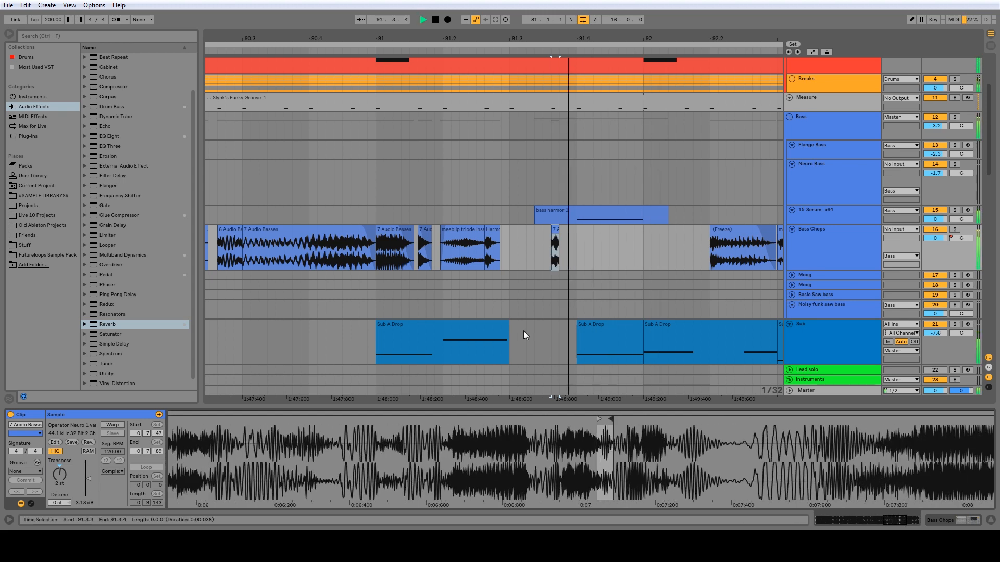
Play from 91.1.1 and set the sample start of the 7 Audio Basses chop at 91.3.3 to 0:7:55.
{"action": "key", "text": "space"}
{"action": "left_click", "coordinate": [380, 256]}
{"action": "key", "text": "space"}
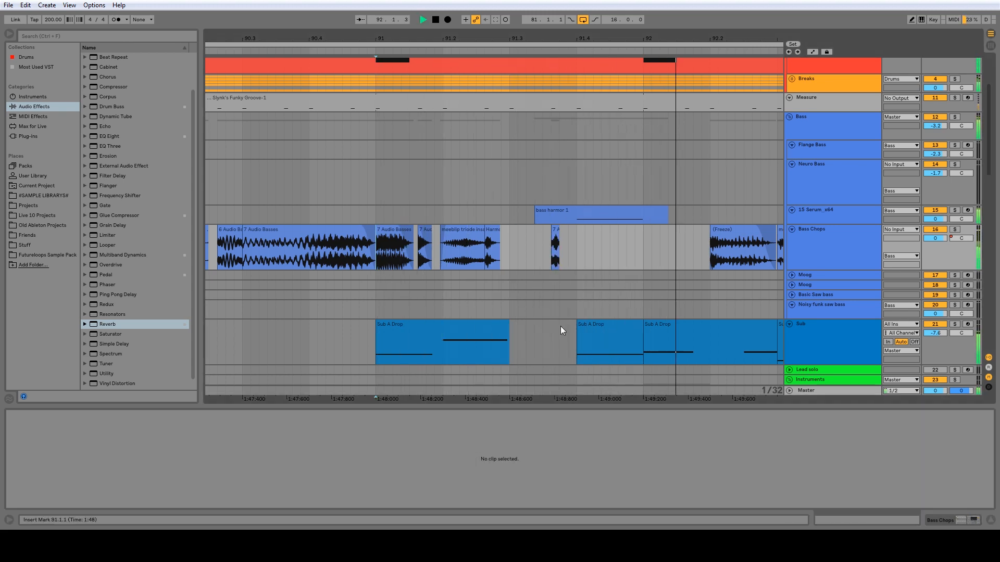
{"action": "key", "text": "space"}
{"action": "left_click", "coordinate": [560, 228]}
{"action": "key", "text": "space"}
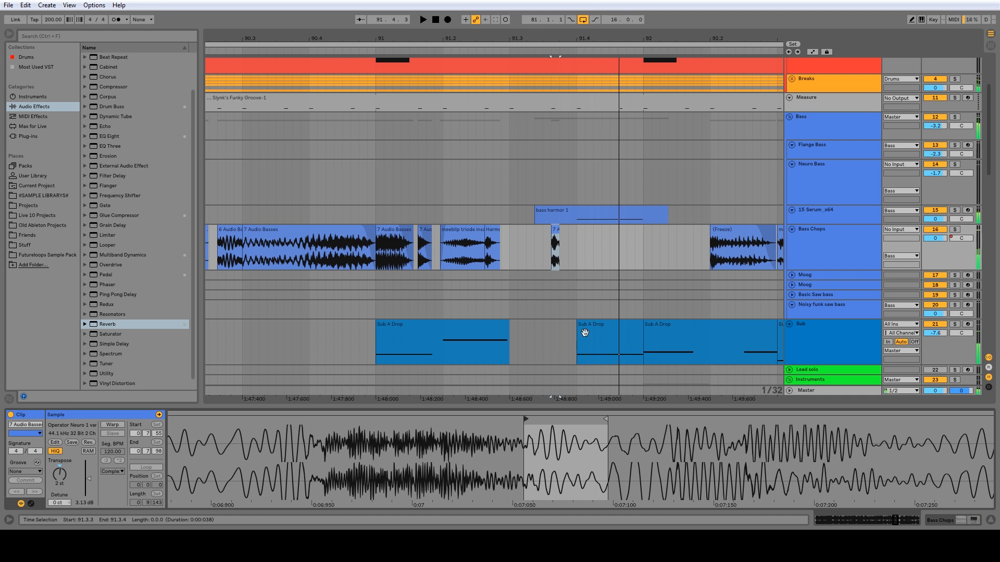
Play the mix from 91.1.1 and through the loop from bar 81, examining the bass, chord and chiptune tracks.
{"action": "left_click_drag", "start_coordinate": [556, 40], "coordinate": [558, 88]}
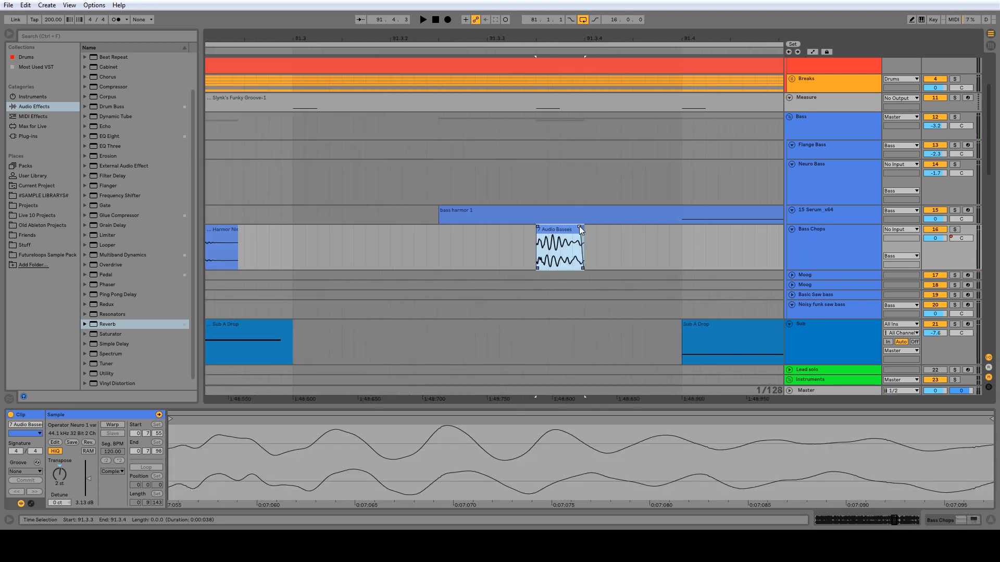
{"action": "left_click", "coordinate": [441, 239]}
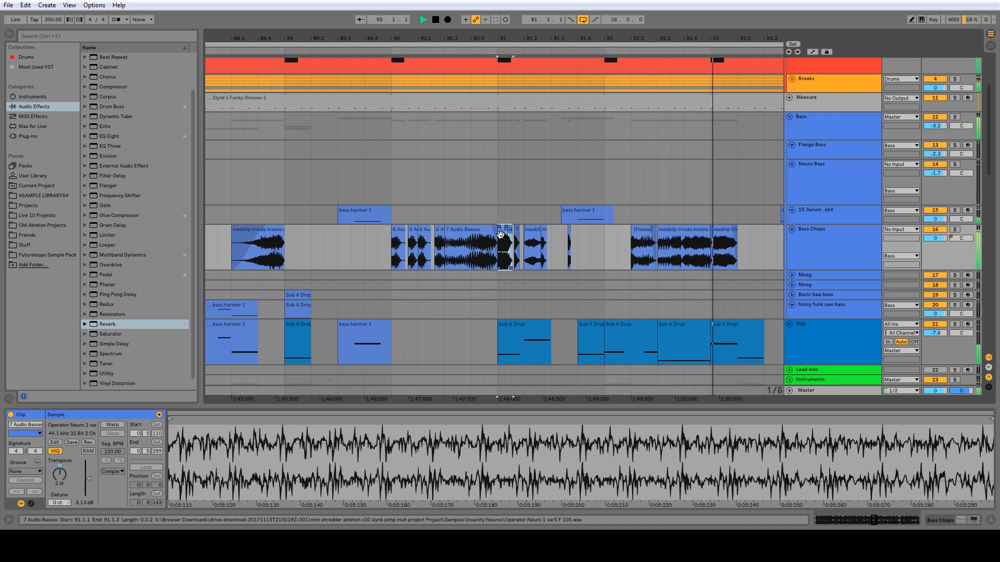
{"action": "left_click_drag", "start_coordinate": [602, 39], "coordinate": [568, 5]}
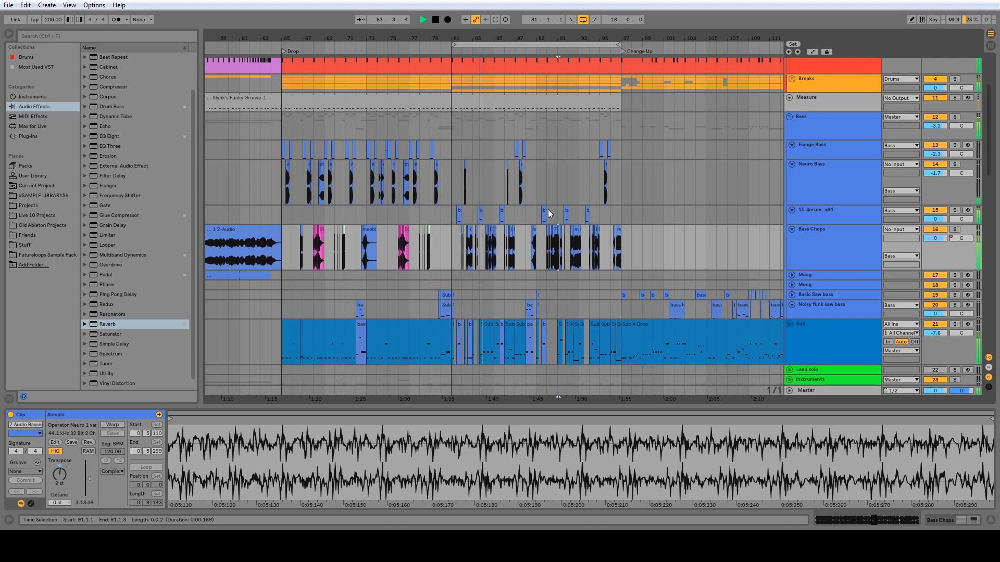
{"action": "scroll", "coordinate": [611, 245], "scroll_direction": "down", "scroll_amount": 2}
{"action": "scroll", "coordinate": [610, 245], "scroll_direction": "down", "scroll_amount": 3}
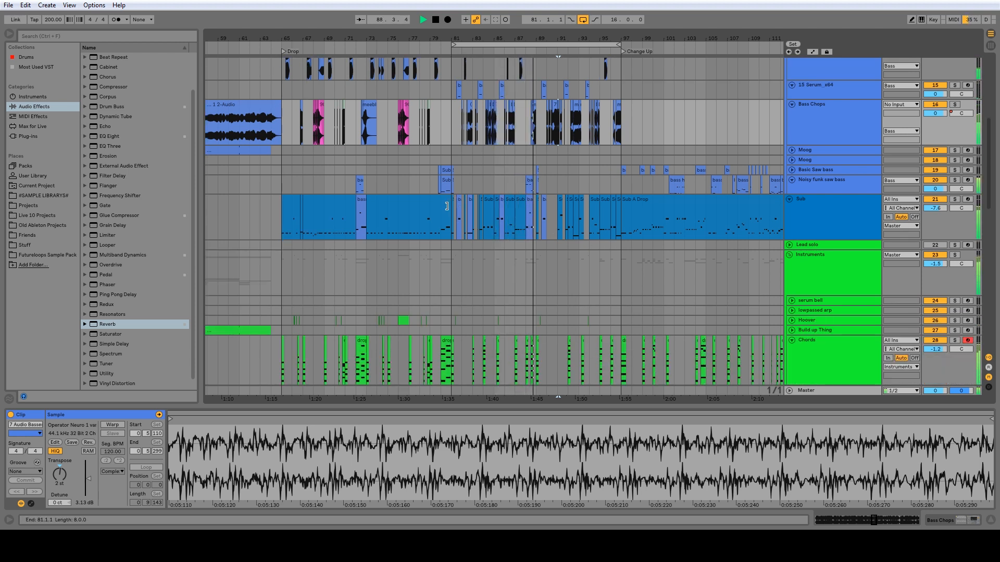
{"action": "scroll", "coordinate": [444, 219], "scroll_direction": "down", "scroll_amount": 2}
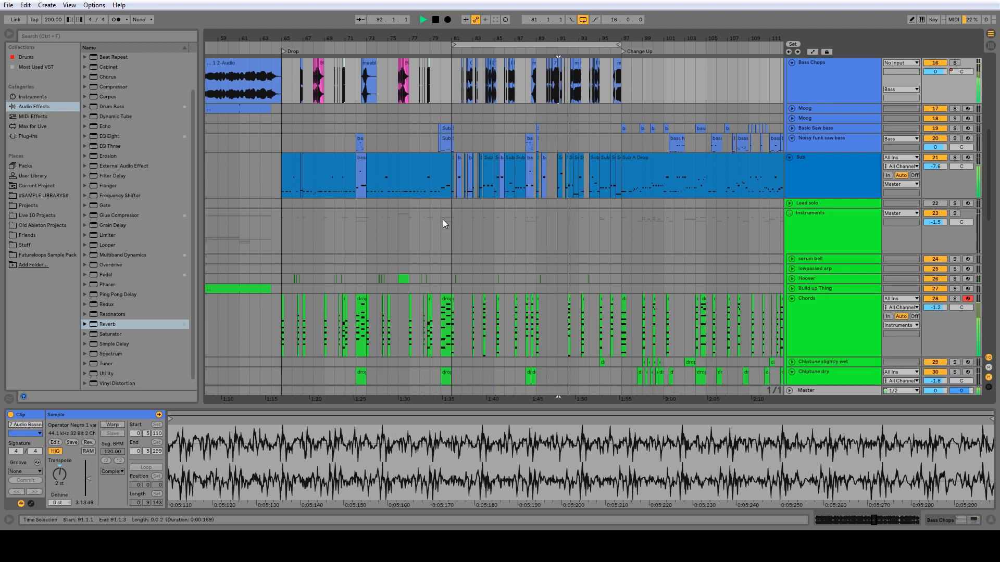
{"action": "key", "text": "space"}
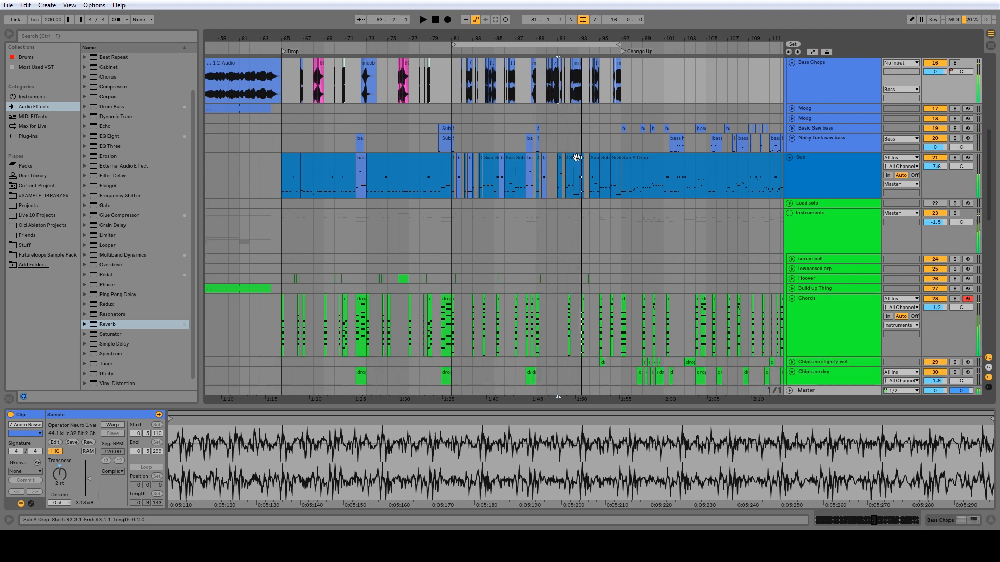
{"action": "scroll", "coordinate": [577, 157], "scroll_direction": "up", "scroll_amount": 4}
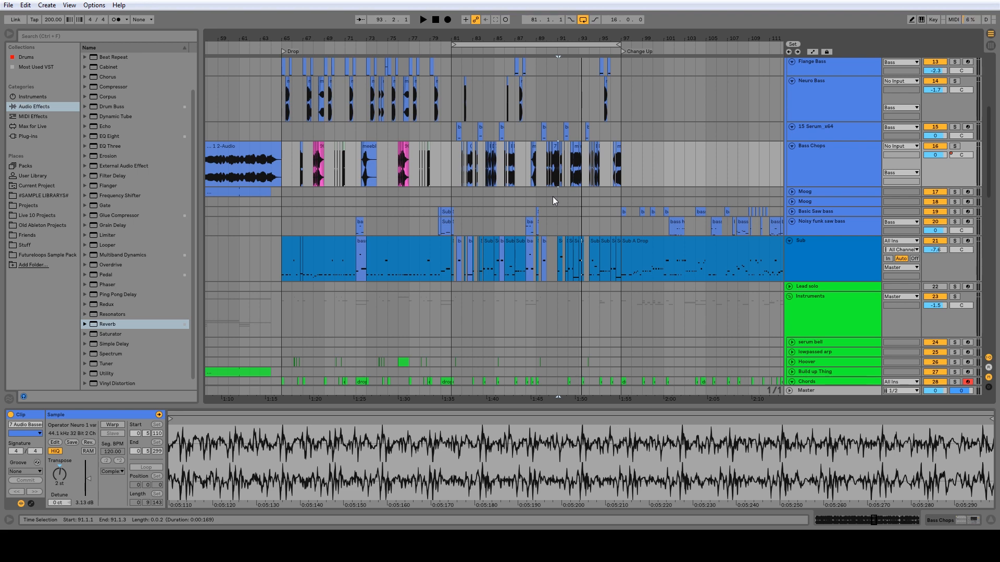
{"action": "scroll", "coordinate": [479, 180], "scroll_direction": "up", "scroll_amount": 3}
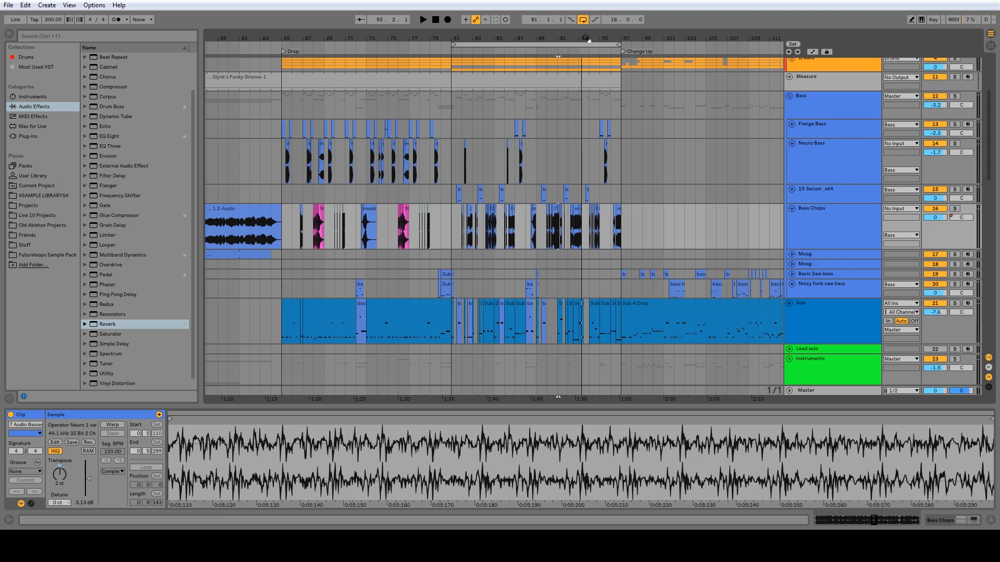
Select the bass harmor clips on the 15 Serum_x64 track across bars 81–97 to examine their notes.
{"action": "left_click_drag", "start_coordinate": [586, 38], "coordinate": [558, 32]}
{"action": "left_click_drag", "start_coordinate": [460, 194], "coordinate": [582, 196]}
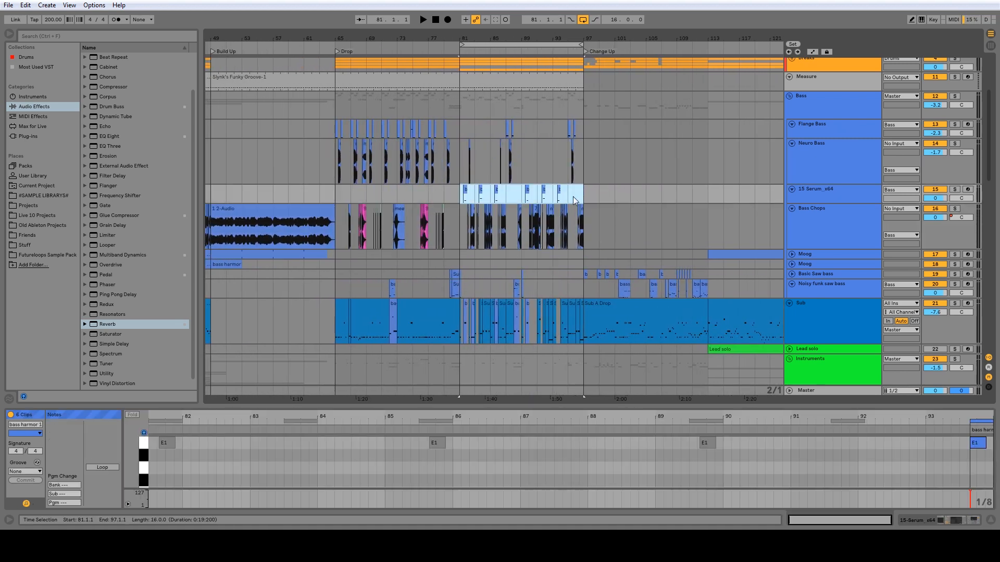
{"action": "key", "text": "x"}
Play the arrangement from the Funky Bit at 33.1.1 and select the Drums group to show its devices.
{"action": "left_click", "coordinate": [318, 180]}
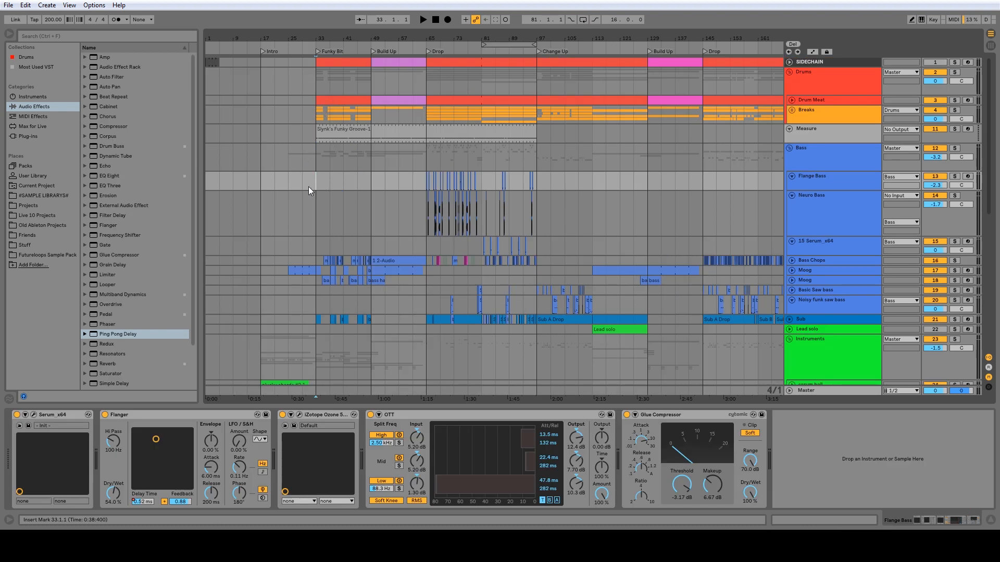
{"action": "key", "text": "space"}
{"action": "left_click", "coordinate": [321, 87]}
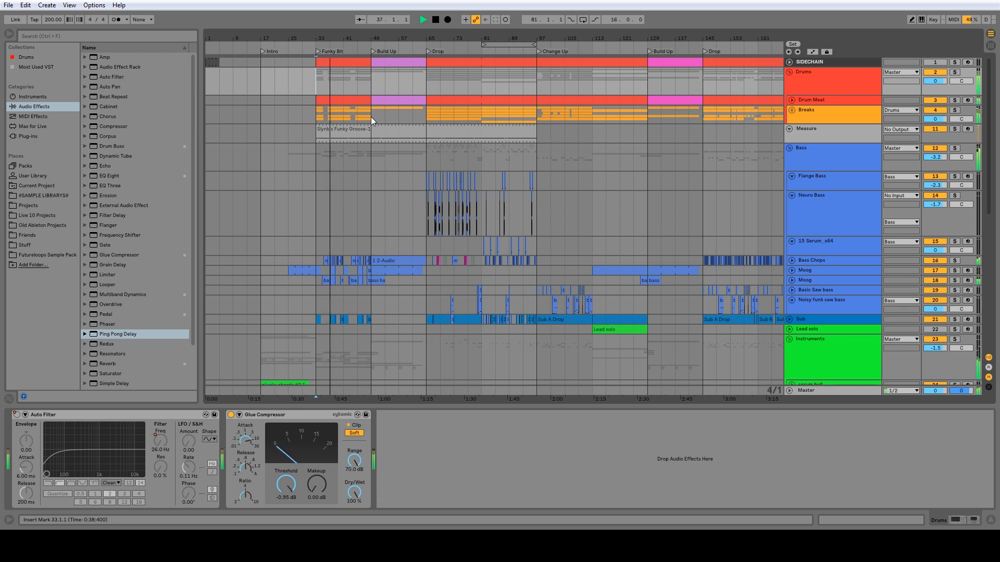
Select bars 33–49 across the Drums and SIDECHAIN tracks and play the Funky Bit, examining its bass and instrument tracks.
{"action": "key", "text": "space"}
{"action": "left_click_drag", "start_coordinate": [371, 117], "coordinate": [315, 61]}
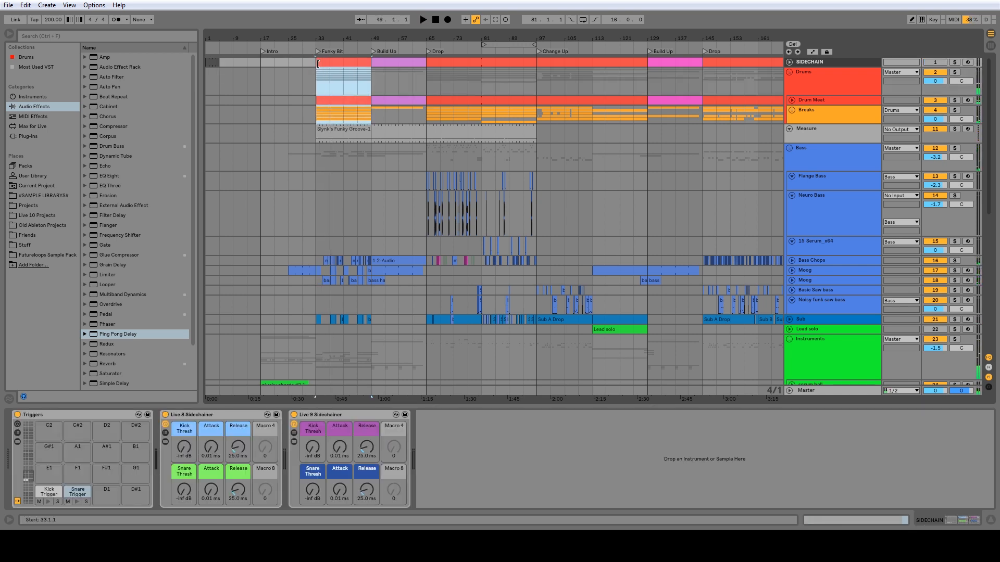
{"action": "key", "text": "space"}
{"action": "scroll", "coordinate": [354, 176], "scroll_direction": "down", "scroll_amount": 5}
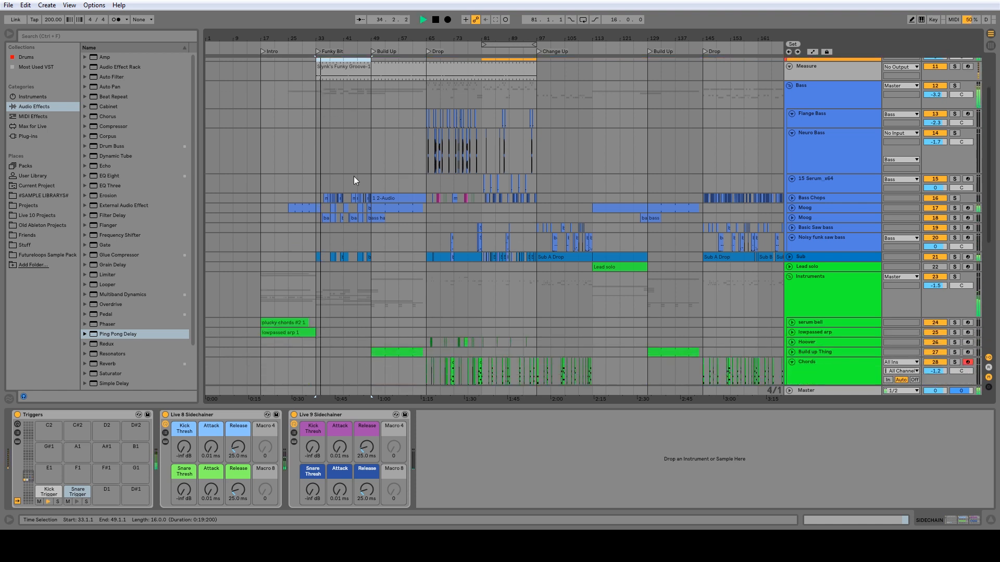
{"action": "left_click_drag", "start_coordinate": [326, 39], "coordinate": [361, 86]}
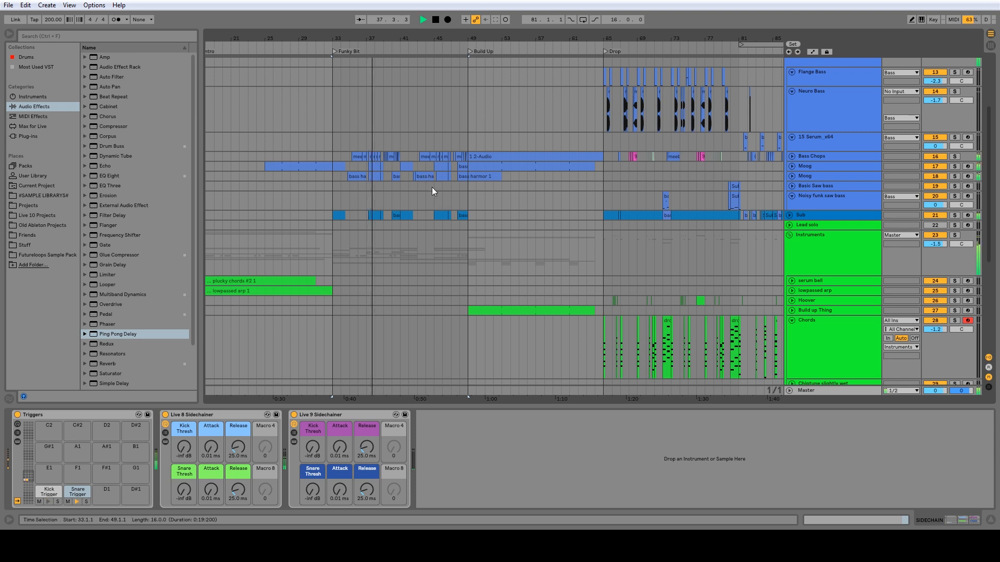
{"action": "scroll", "coordinate": [432, 186], "scroll_direction": "down", "scroll_amount": 3}
{"action": "scroll", "coordinate": [432, 187], "scroll_direction": "down", "scroll_amount": 2}
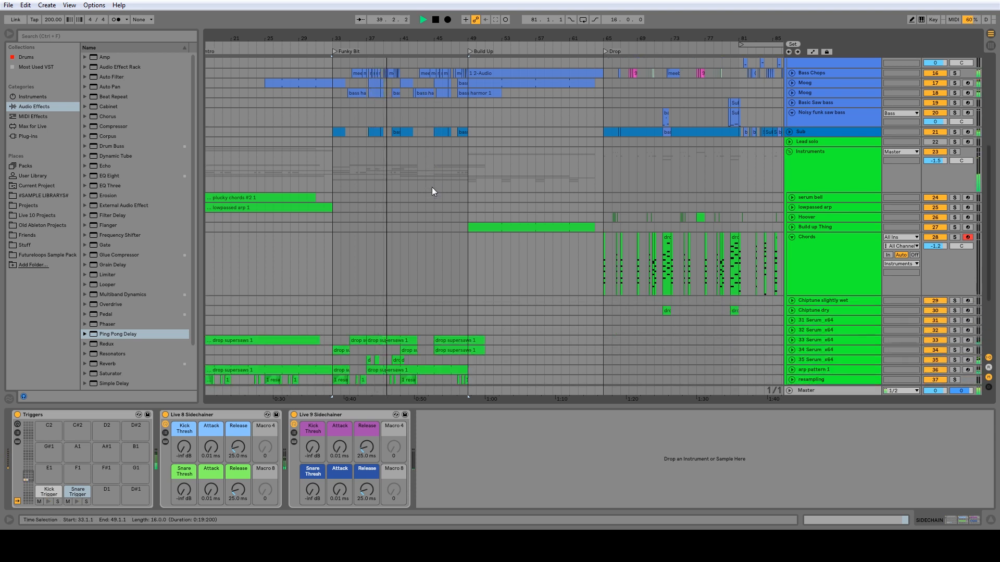
{"action": "scroll", "coordinate": [433, 186], "scroll_direction": "up", "scroll_amount": 3}
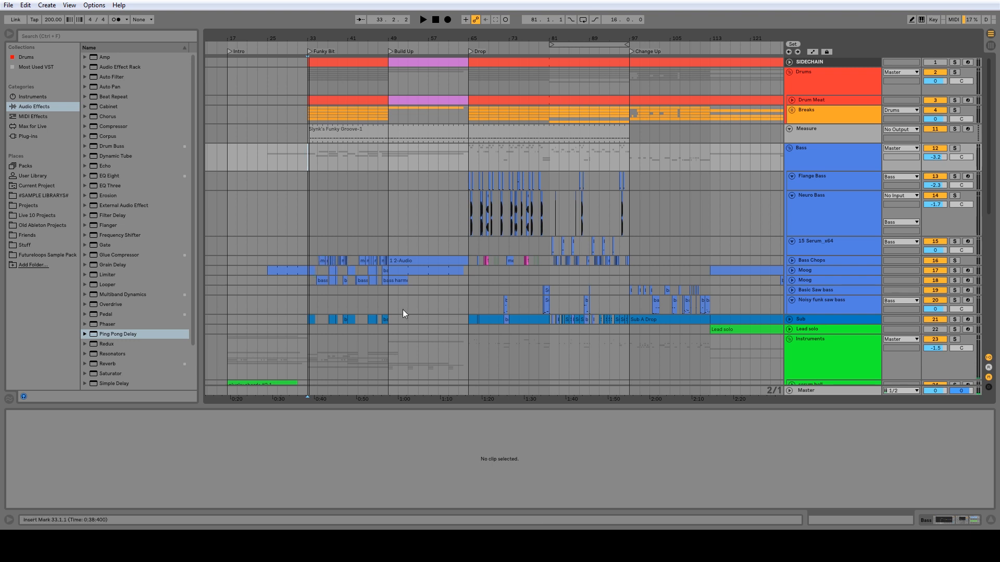
Select the Instruments group across bars 17–97 to examine all of its layered clips.
{"action": "scroll", "coordinate": [451, 314], "scroll_direction": "down", "scroll_amount": 5}
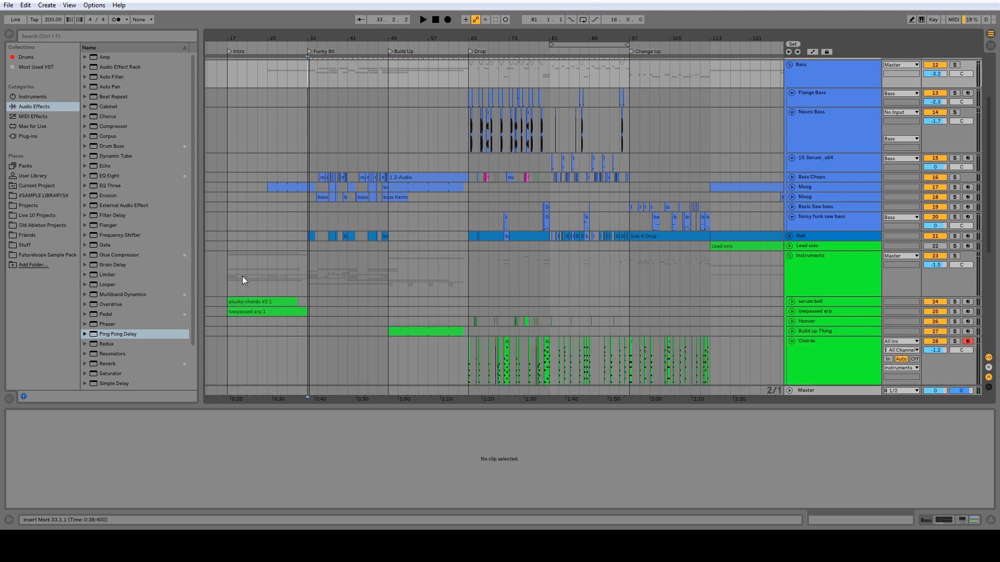
{"action": "left_click_drag", "start_coordinate": [229, 273], "coordinate": [625, 266]}
{"action": "scroll", "coordinate": [623, 268], "scroll_direction": "down", "scroll_amount": 10}
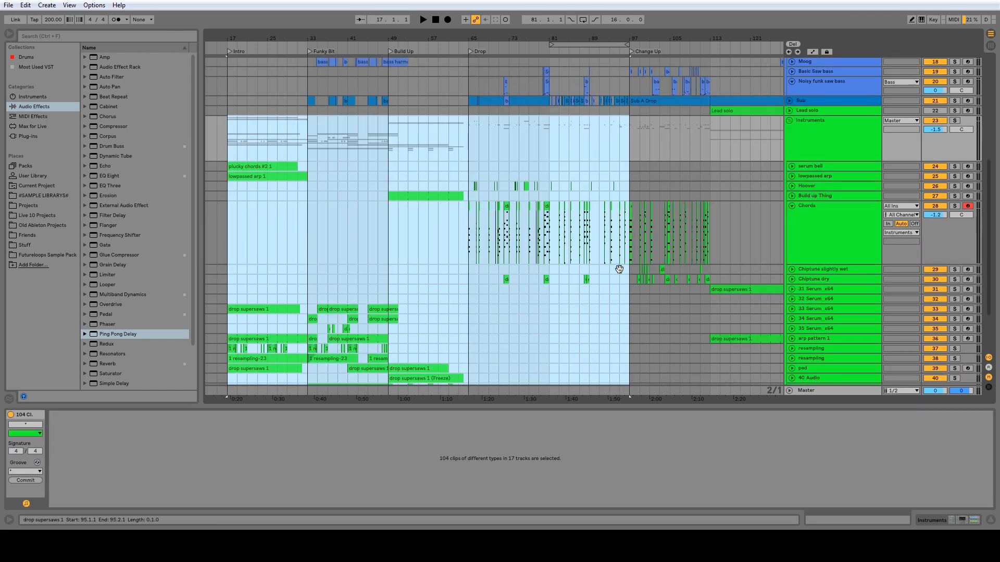
{"action": "scroll", "coordinate": [619, 271], "scroll_direction": "up", "scroll_amount": 12}
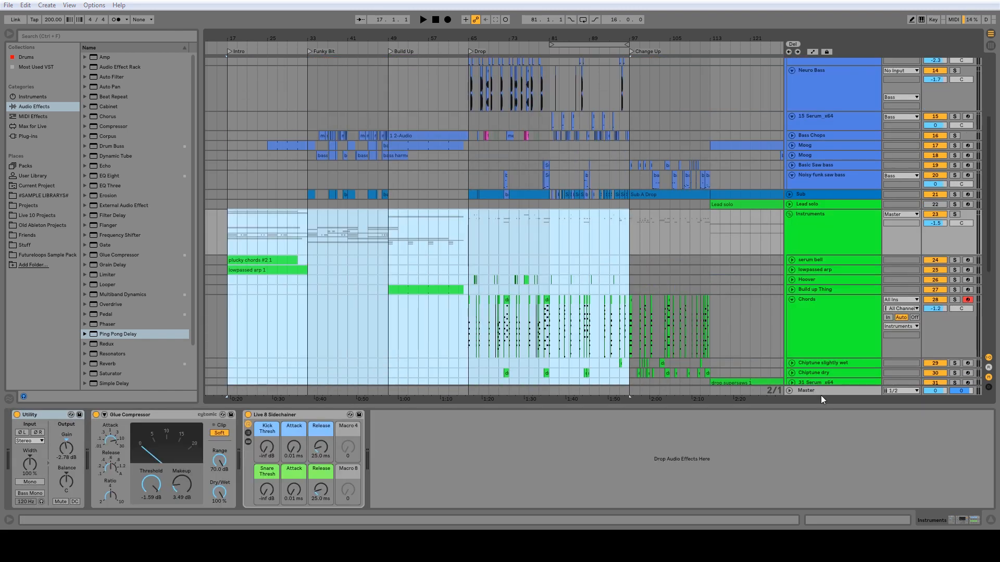
Examine the Master track's Utility, iZotope Ozone 5 and FabFilter Pro-L devices, including Pro-L's advanced settings.
{"action": "left_click", "coordinate": [821, 390]}
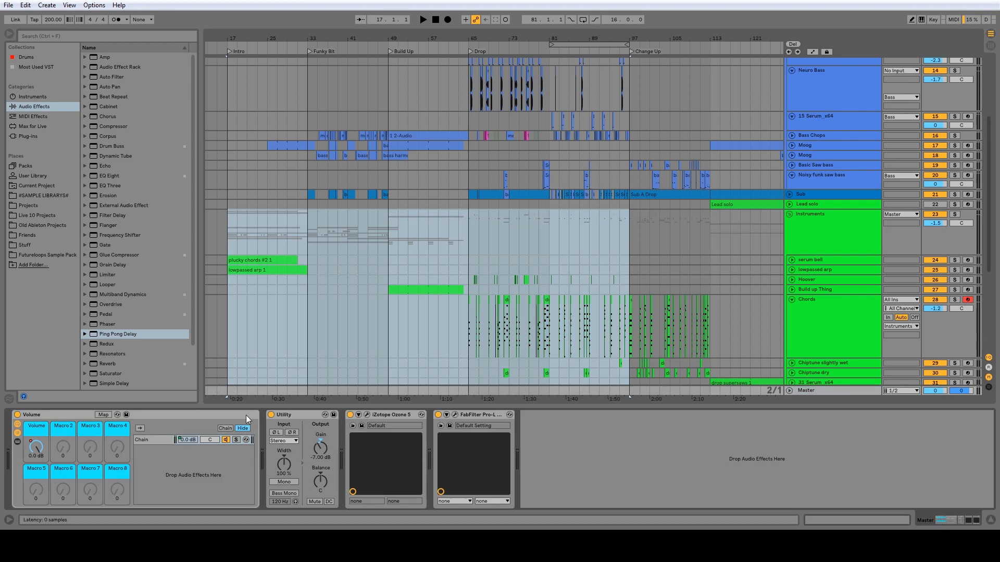
{"action": "left_click", "coordinate": [287, 417]}
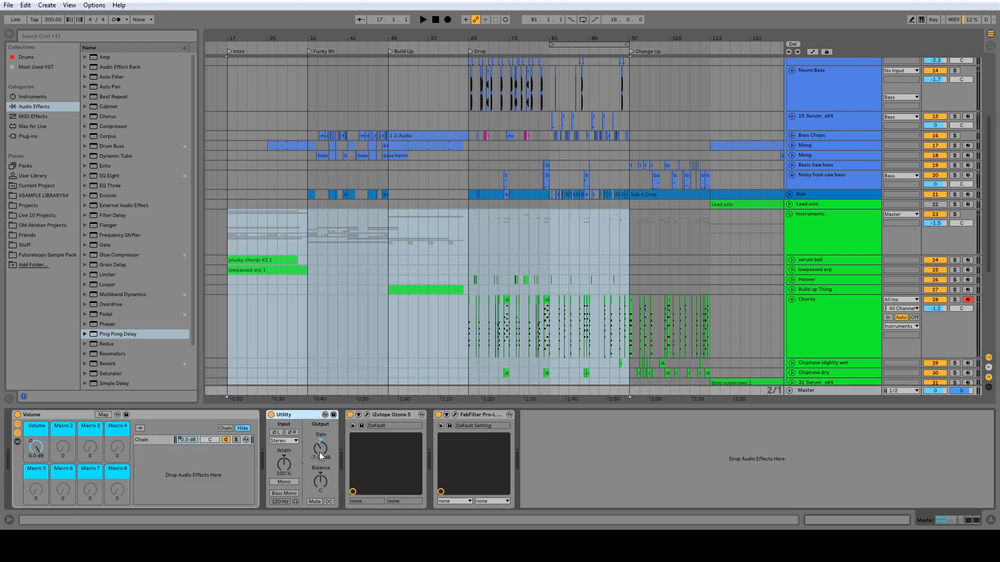
{"action": "left_click", "coordinate": [366, 415]}
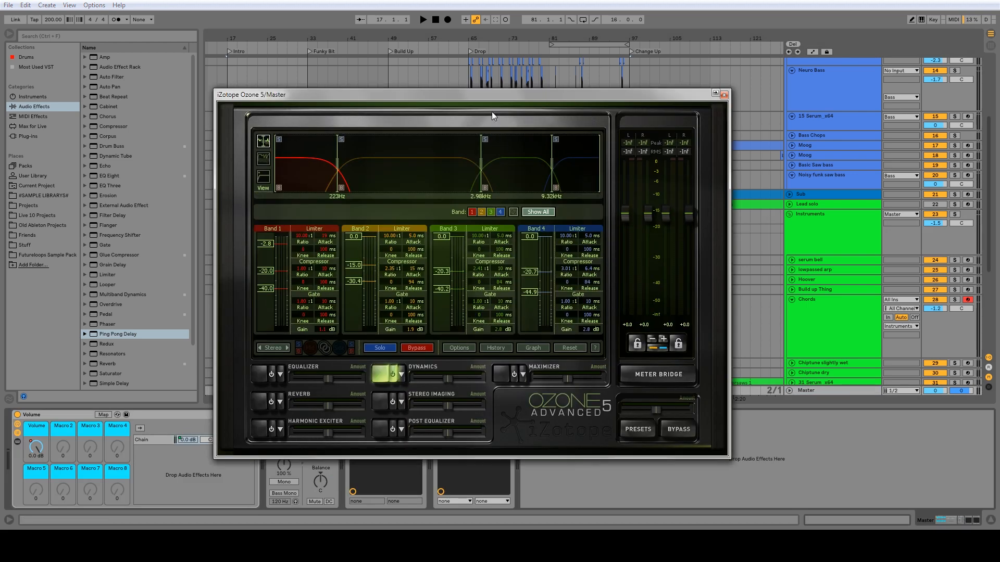
{"action": "left_click_drag", "start_coordinate": [500, 85], "coordinate": [404, 48]}
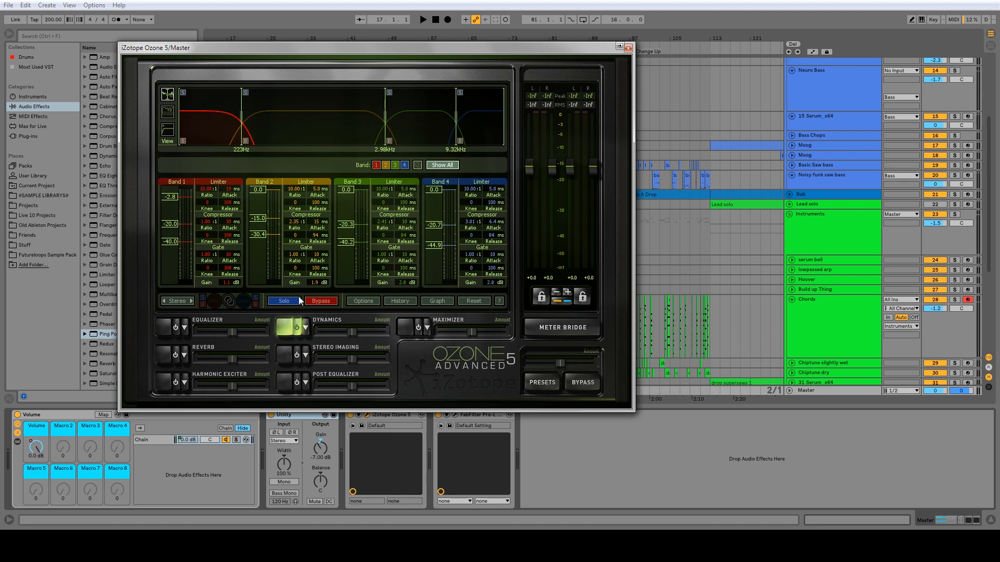
{"action": "left_click", "coordinate": [455, 415]}
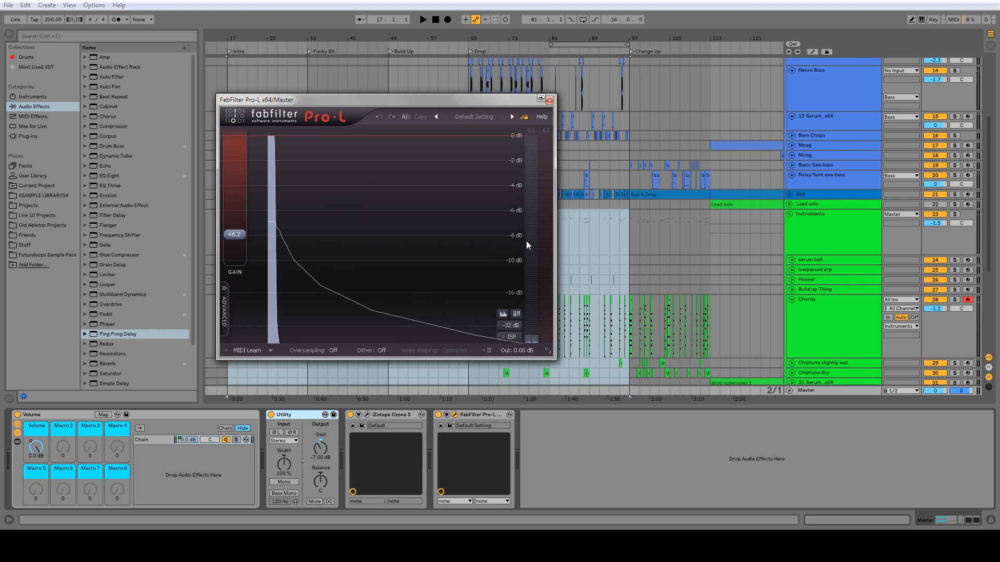
{"action": "left_click", "coordinate": [224, 306]}
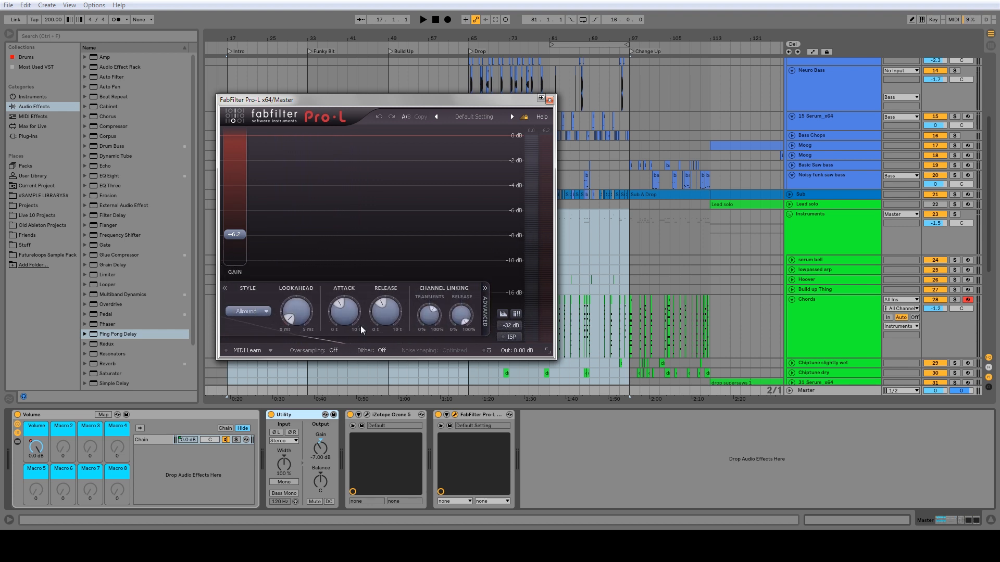
{"action": "left_click", "coordinate": [549, 99]}
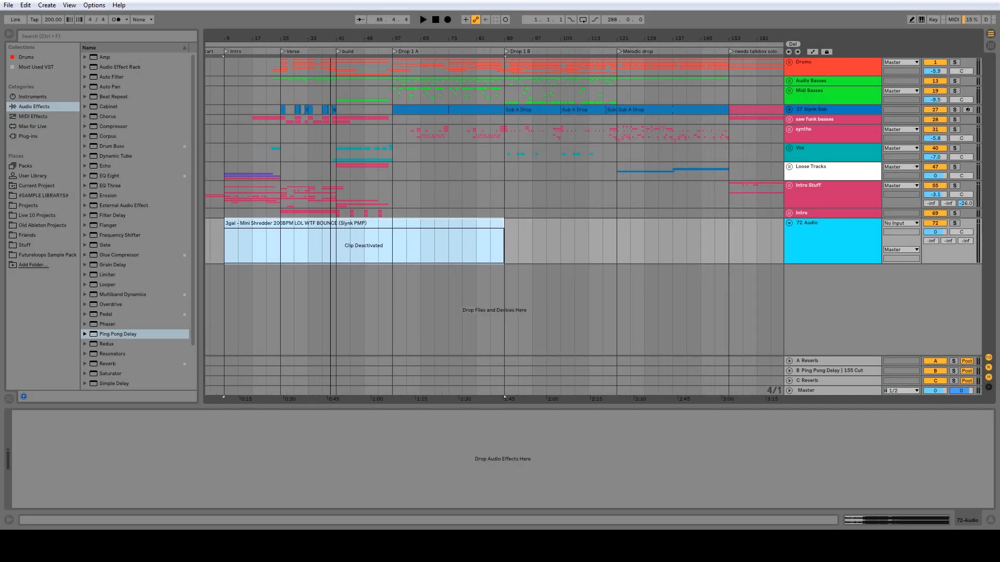
Compare the Vox sections at bars 57–73 and 105–121, and remove bars 73–105 from the arrangement.
{"action": "left_click_drag", "start_coordinate": [443, 154], "coordinate": [547, 66]}
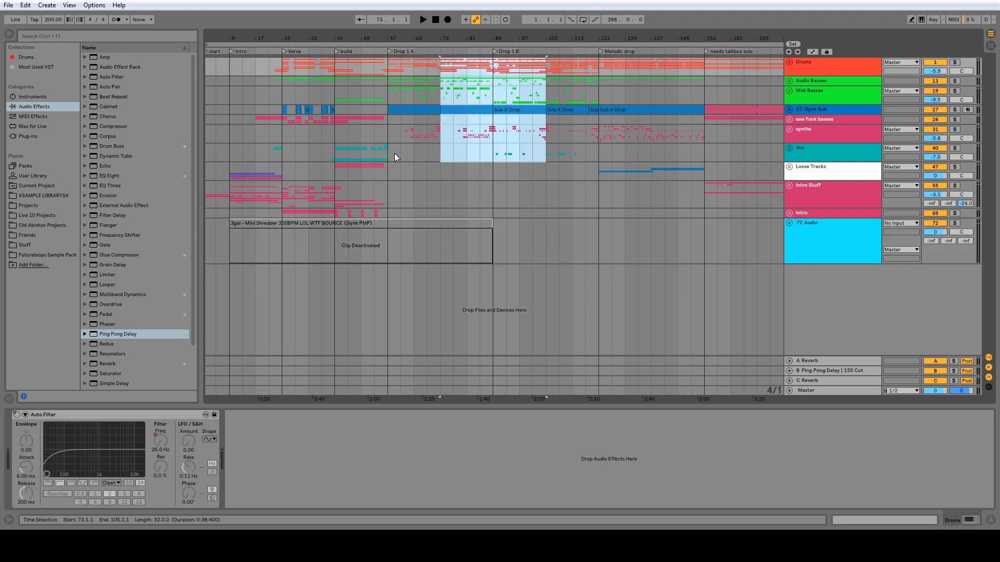
{"action": "left_click_drag", "start_coordinate": [395, 153], "coordinate": [442, 152]}
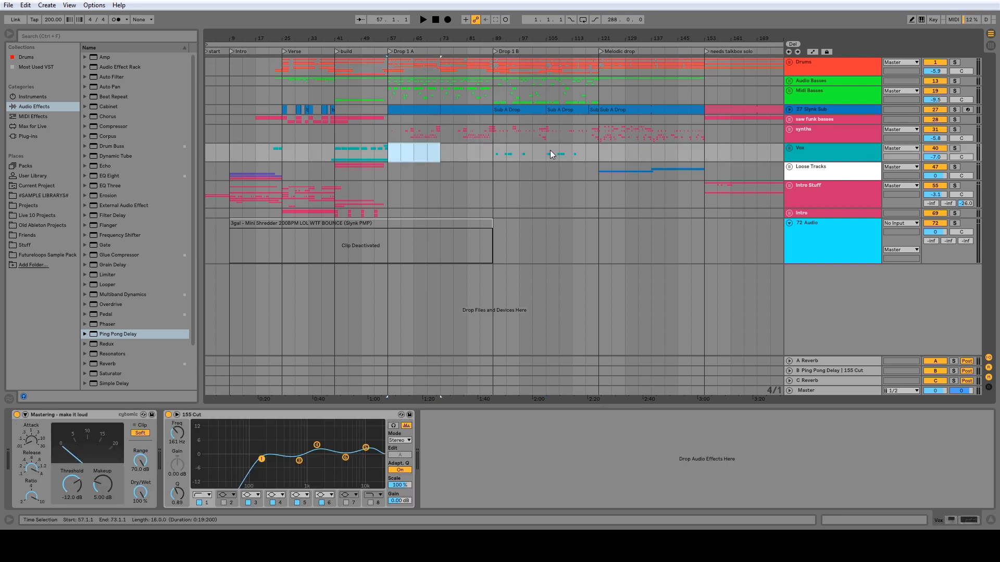
{"action": "left_click_drag", "start_coordinate": [548, 154], "coordinate": [600, 157]}
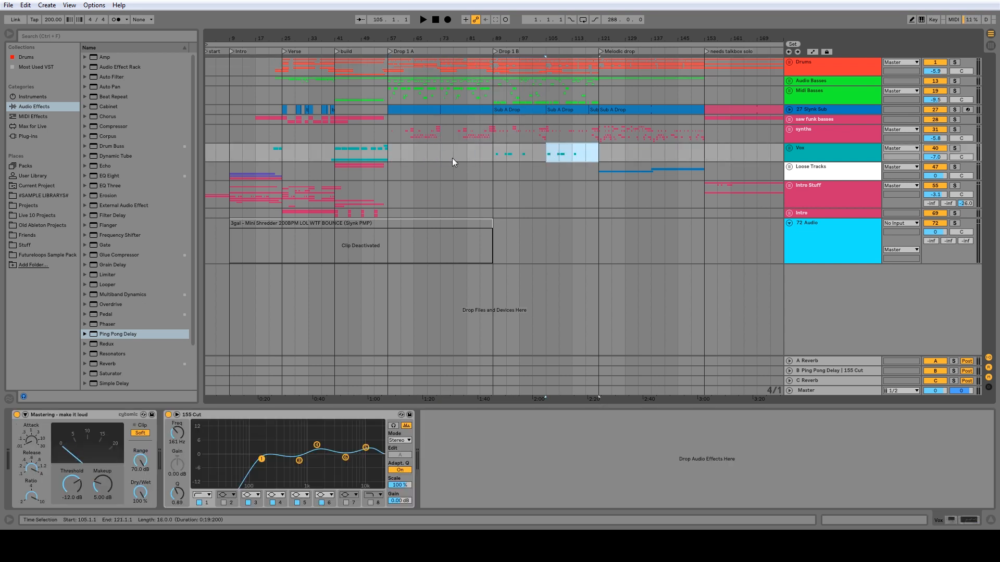
{"action": "left_click_drag", "start_coordinate": [445, 153], "coordinate": [546, 66]}
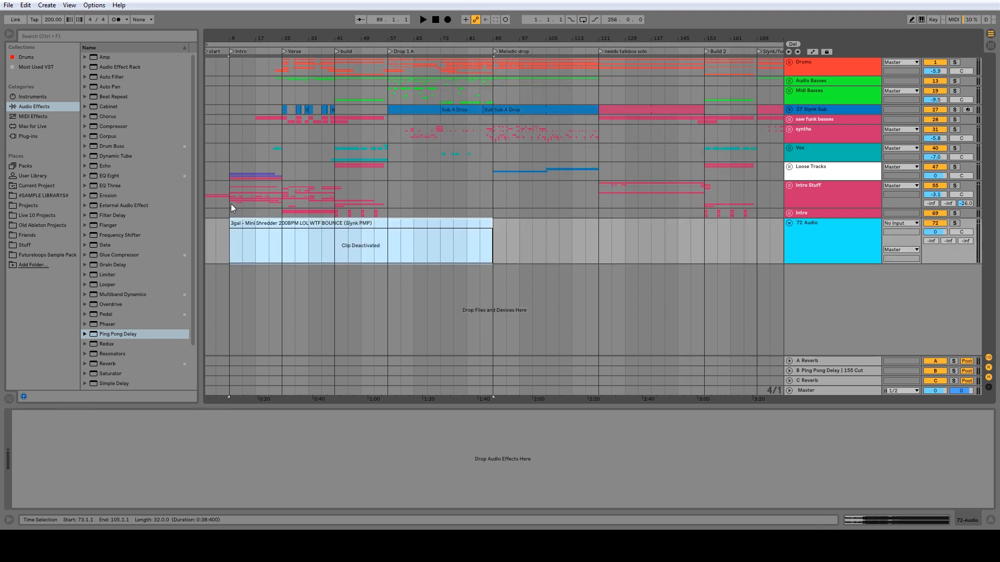
Play the arrangement from 9.1.1 with bars 9–89 looped and show the Master track's devices.
{"action": "left_click", "coordinate": [231, 204]}
{"action": "key", "text": "space"}
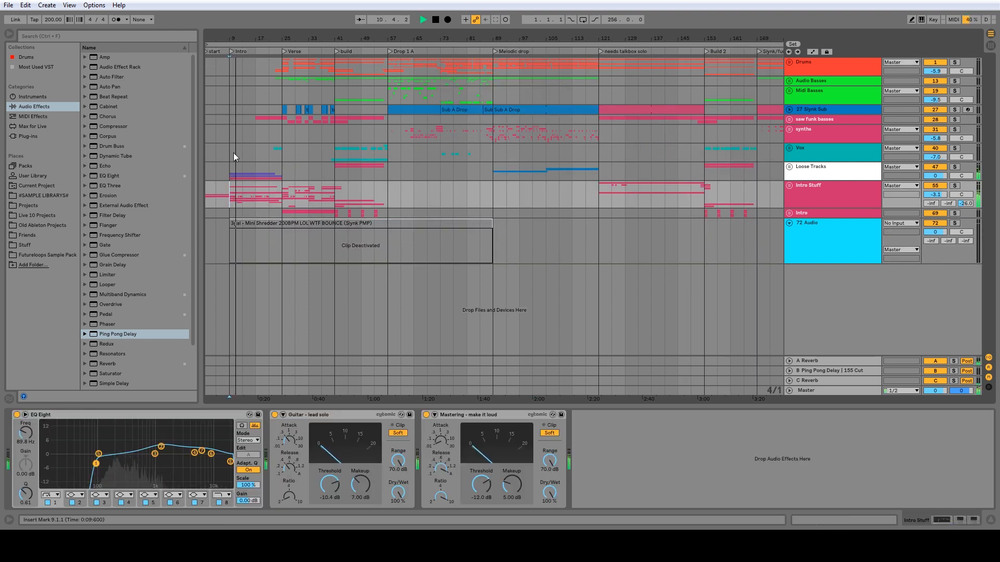
{"action": "left_click_drag", "start_coordinate": [231, 154], "coordinate": [490, 159]}
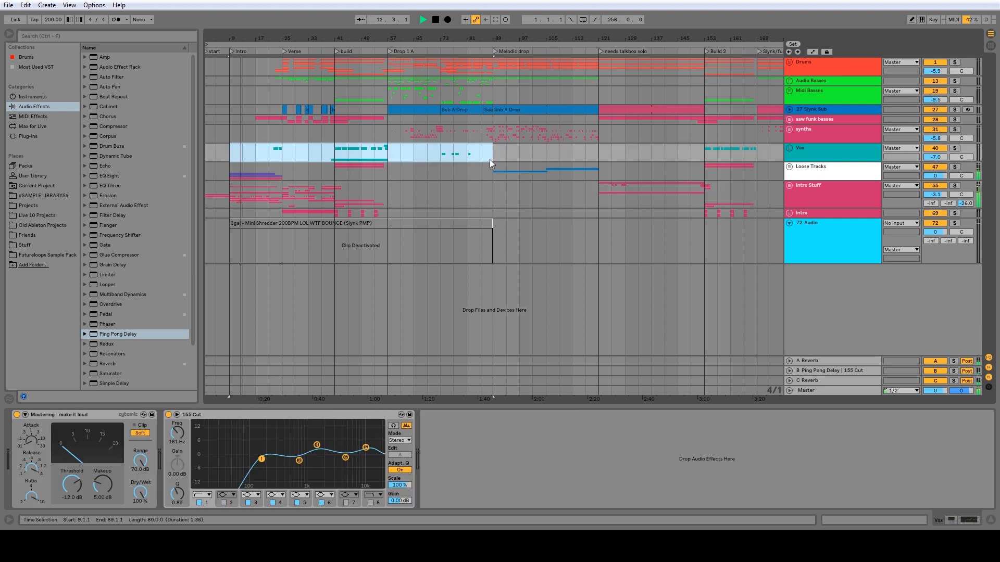
{"action": "key", "text": "ctrl+l"}
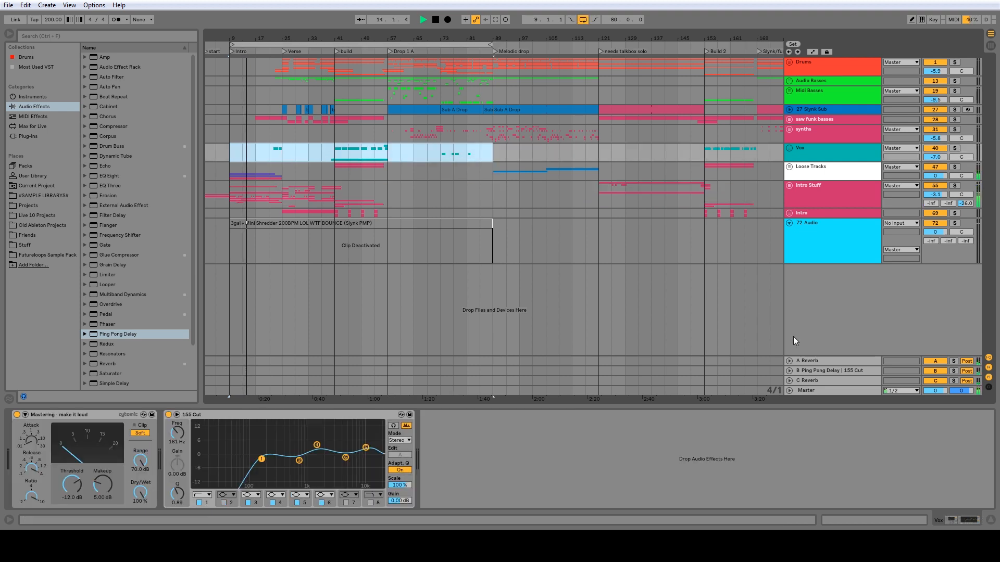
{"action": "left_click", "coordinate": [823, 391]}
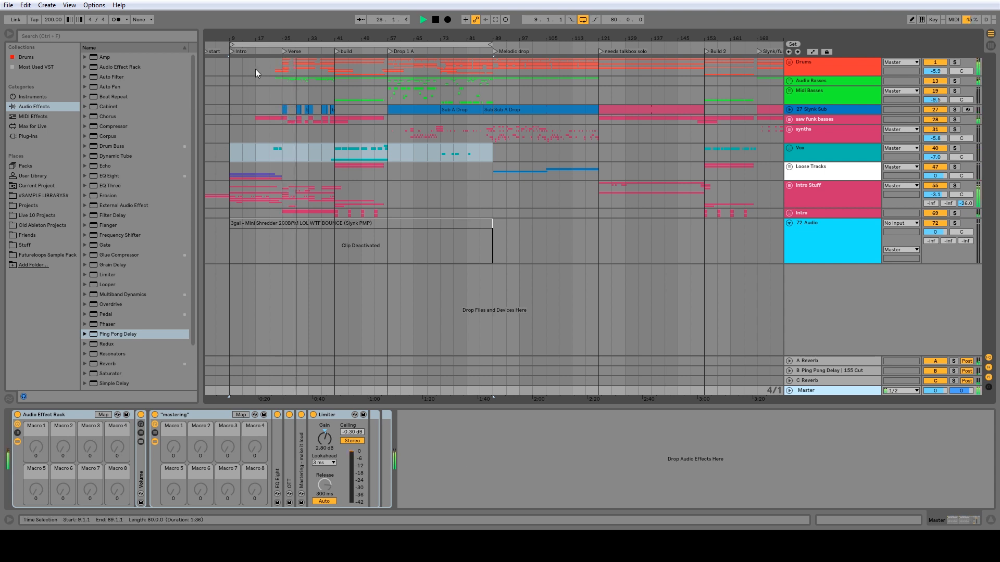
{"action": "left_click_drag", "start_coordinate": [304, 38], "coordinate": [378, 65]}
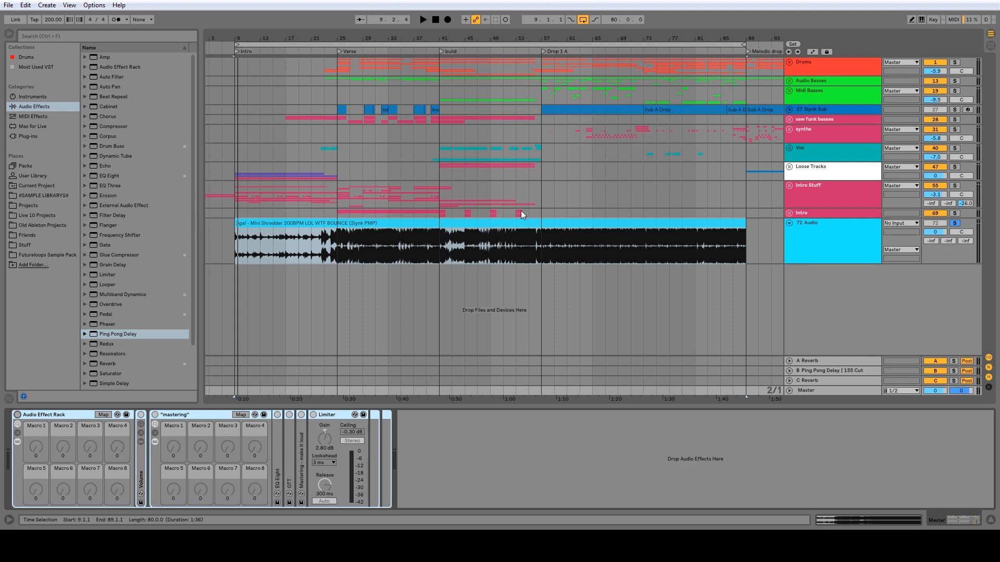
Play the Mini Shredder bounce clip on 72 Audio across bars 9–89, show the Master devices and stop playback.
{"action": "left_click", "coordinate": [287, 233]}
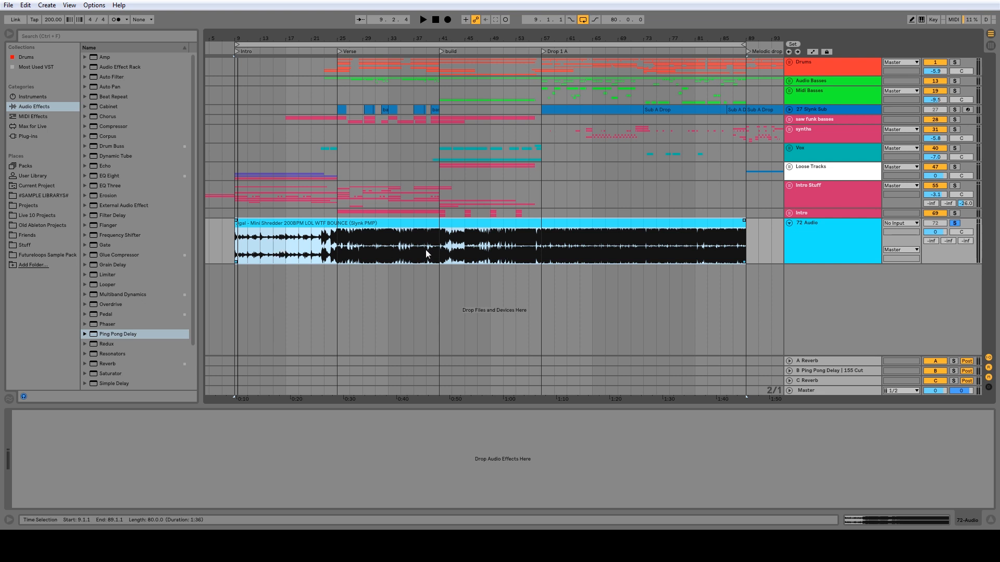
{"action": "key", "text": "space"}
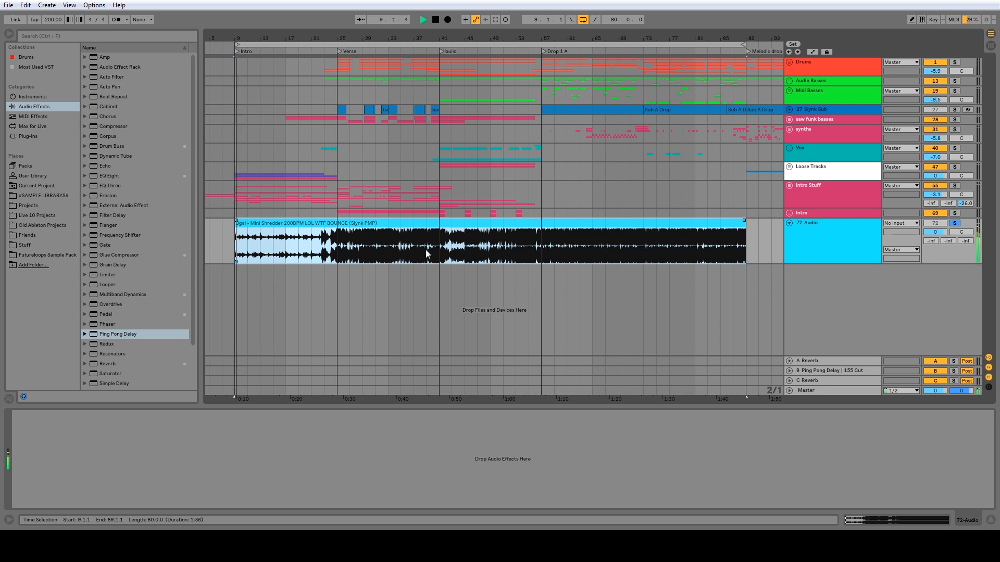
{"action": "left_click", "coordinate": [808, 392]}
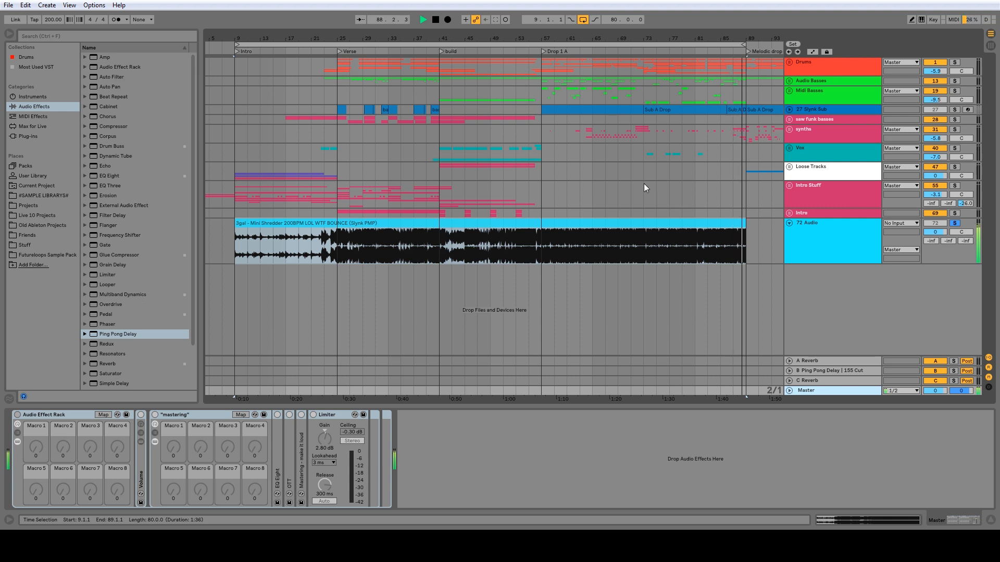
{"action": "key", "text": "space"}
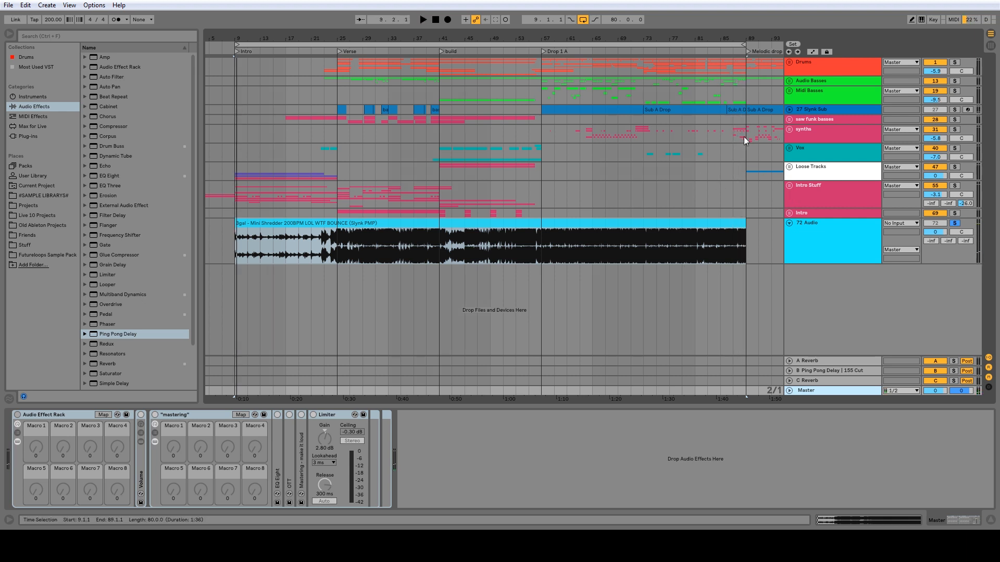